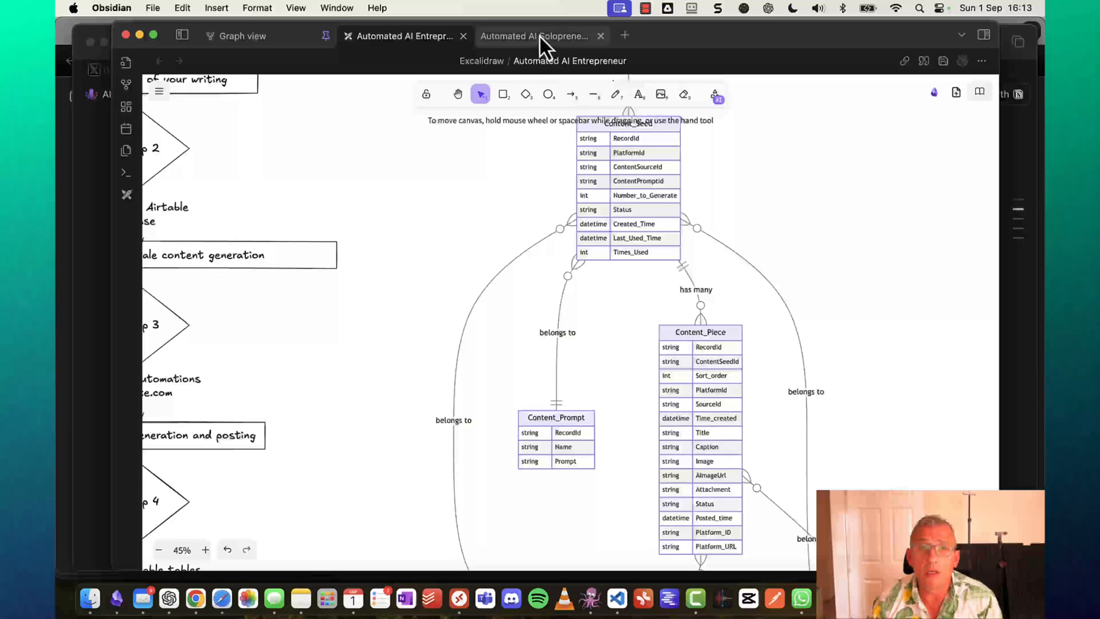
Open the Automated AI Solopreneur Spec note and scroll through its tables to the Make.com scenario steps.
{"action": "left_click", "coordinate": [539, 35]}
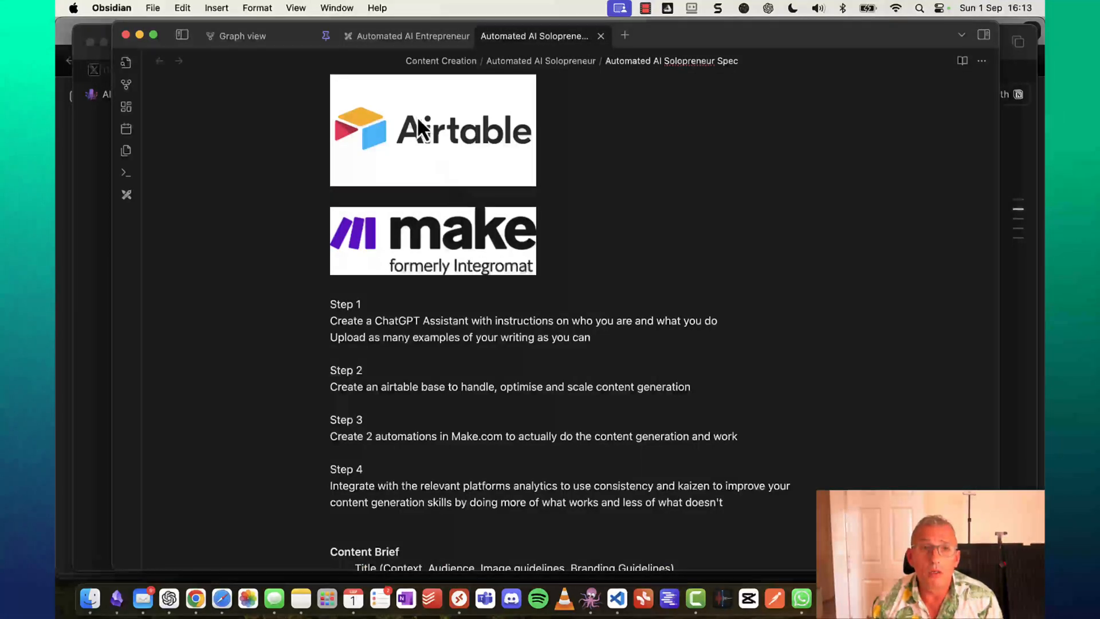
{"action": "scroll", "coordinate": [465, 216], "scroll_direction": "down", "scroll_amount": 1}
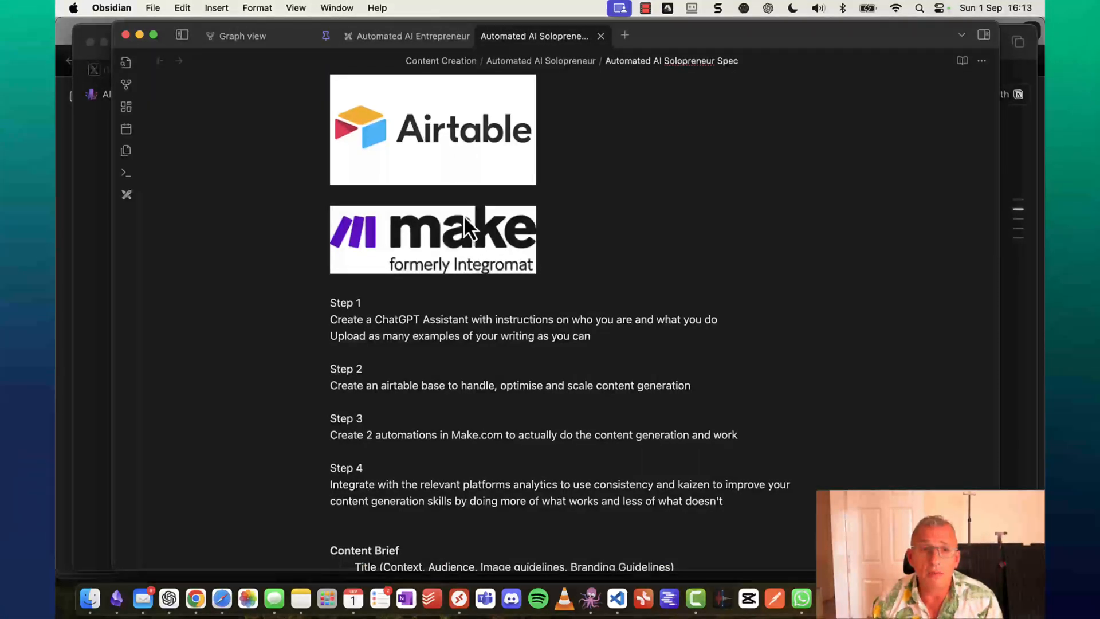
{"action": "scroll", "coordinate": [463, 215], "scroll_direction": "down", "scroll_amount": 3}
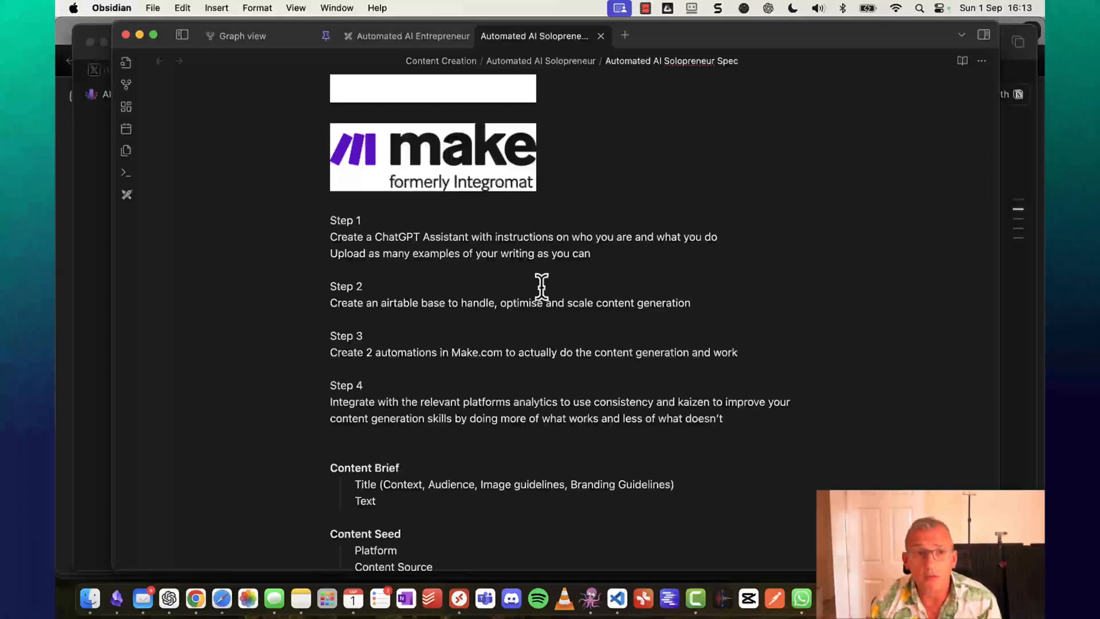
{"action": "scroll", "coordinate": [448, 326], "scroll_direction": "down", "scroll_amount": 10}
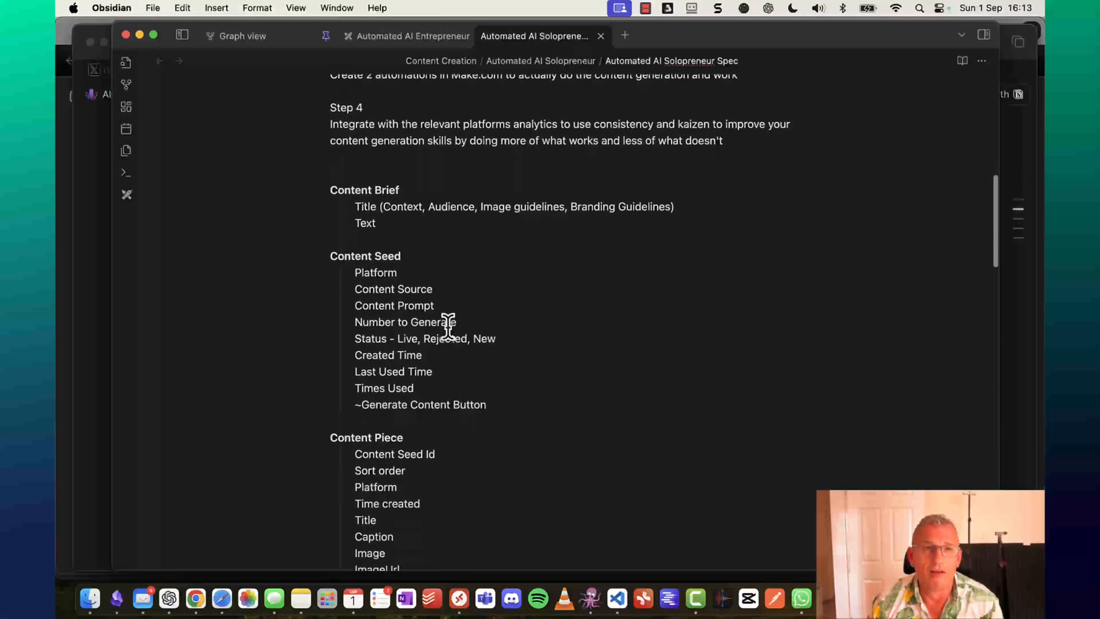
{"action": "scroll", "coordinate": [448, 327], "scroll_direction": "down", "scroll_amount": 1}
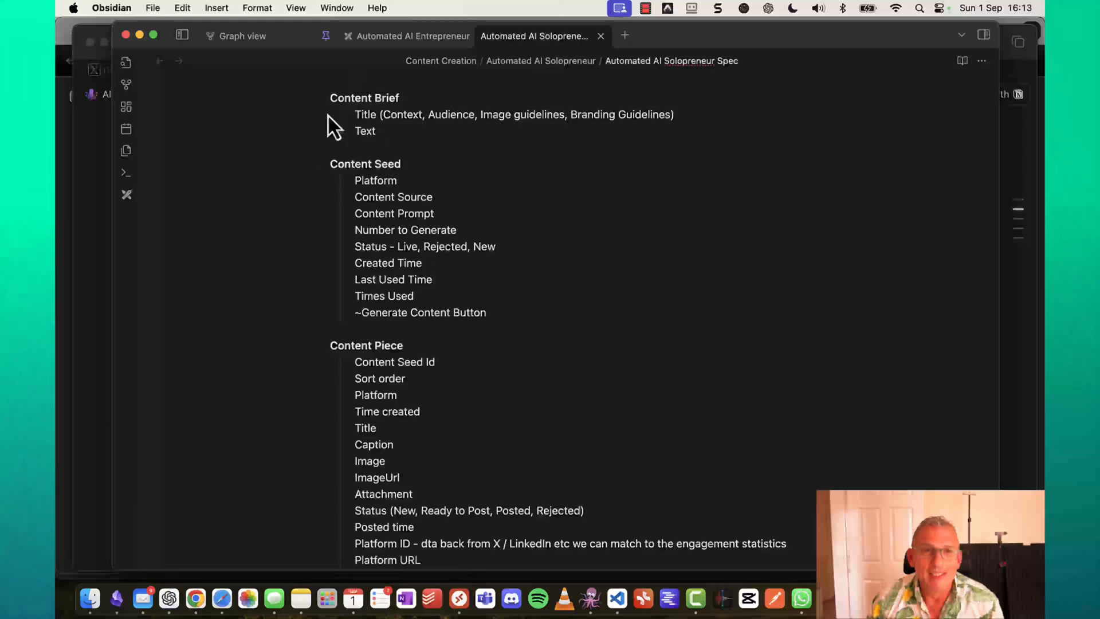
{"action": "scroll", "coordinate": [348, 226], "scroll_direction": "down", "scroll_amount": 15}
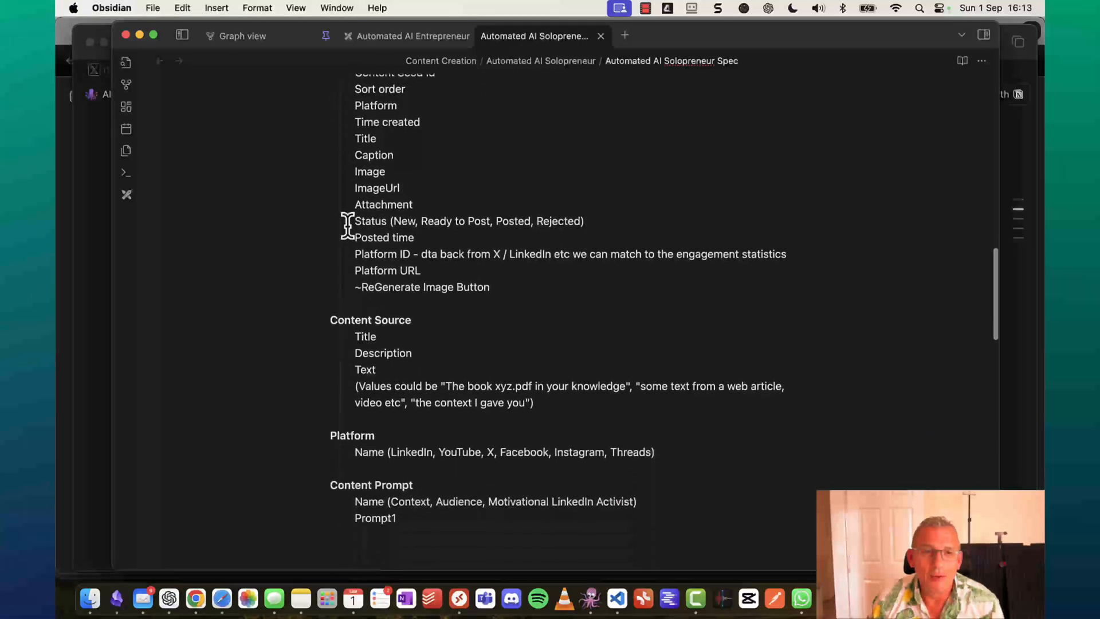
{"action": "scroll", "coordinate": [348, 225], "scroll_direction": "down", "scroll_amount": 3}
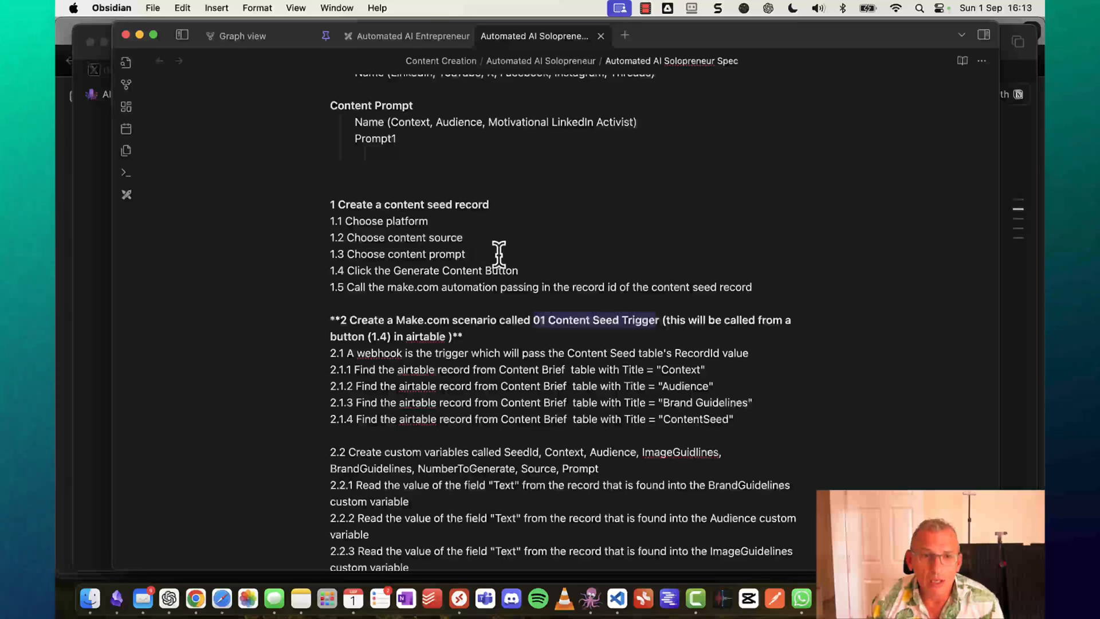
{"action": "scroll", "coordinate": [499, 253], "scroll_direction": "down", "scroll_amount": 6}
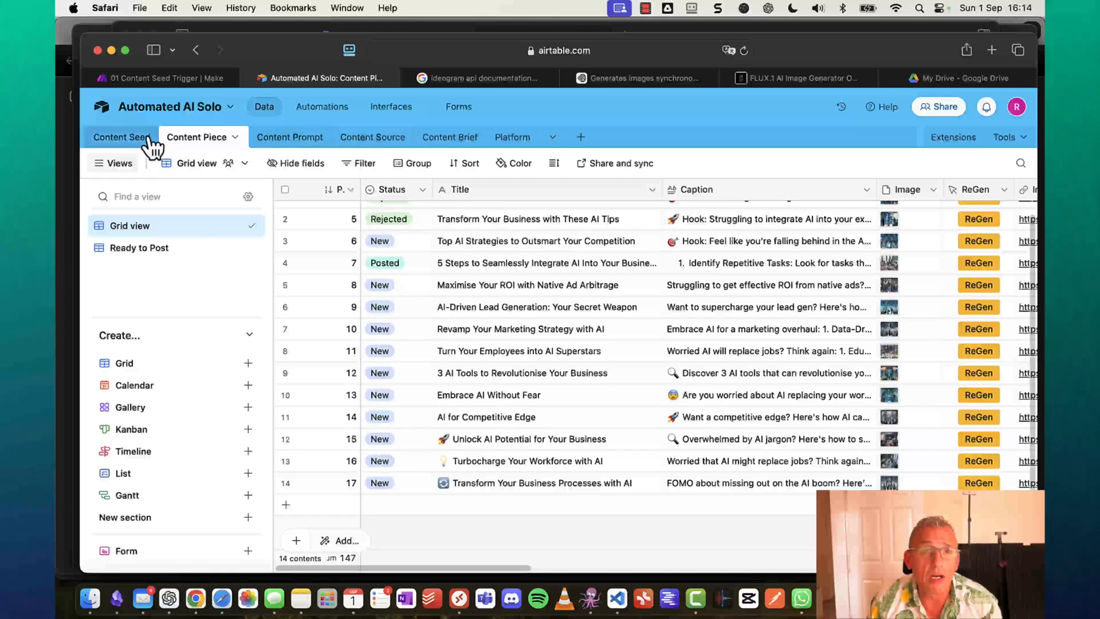
Switch to the Content Brief table and read the full Context text.
{"action": "left_click", "coordinate": [513, 143]}
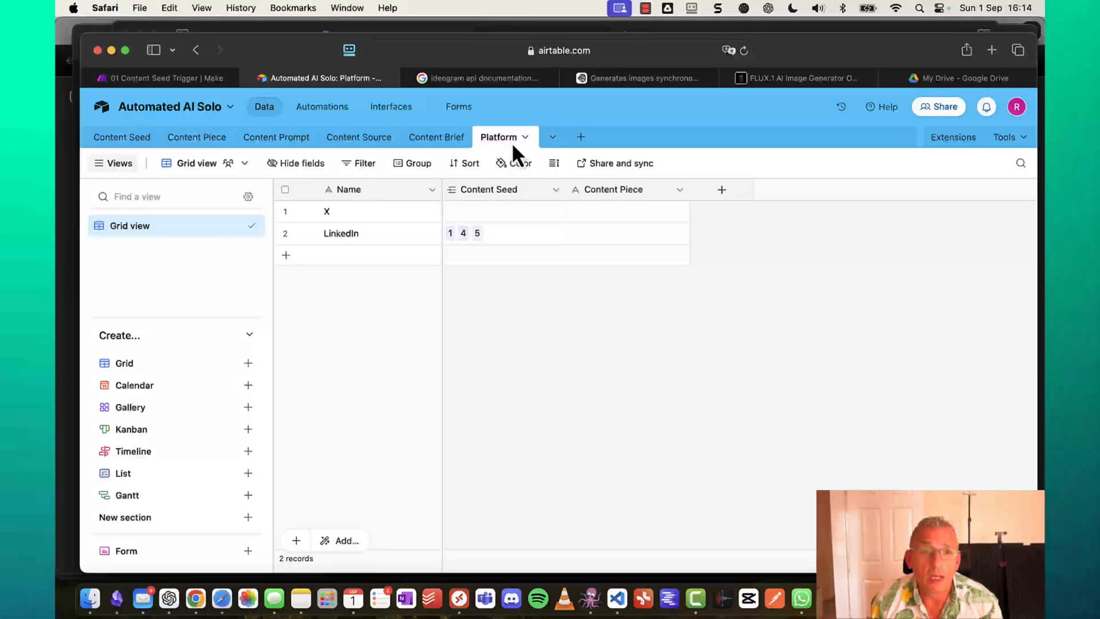
{"action": "left_click", "coordinate": [447, 139]}
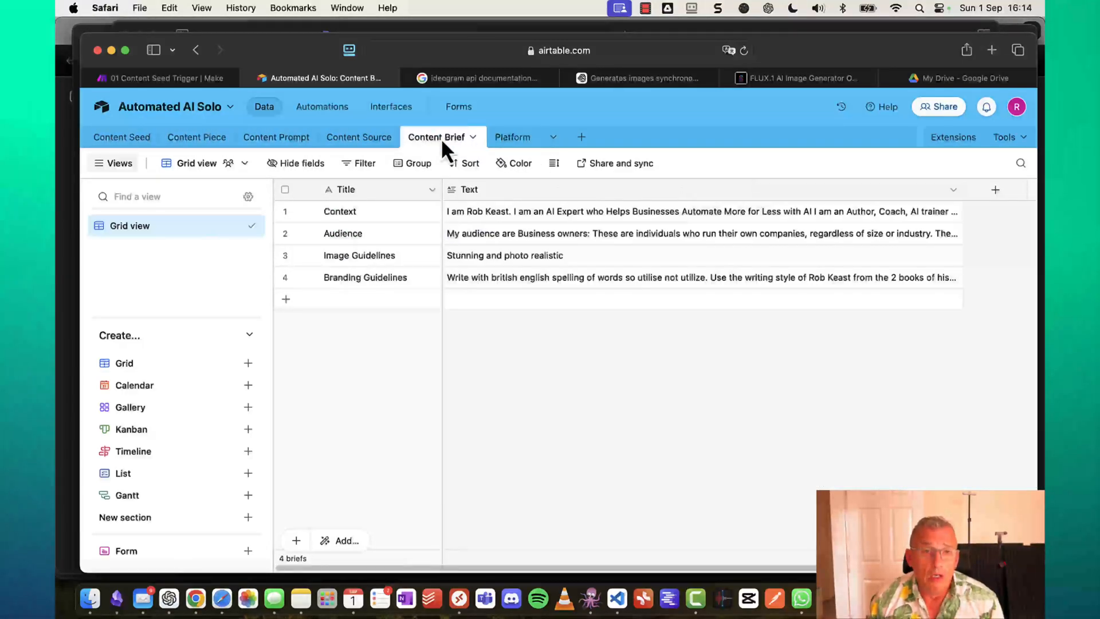
{"action": "left_click", "coordinate": [549, 211]}
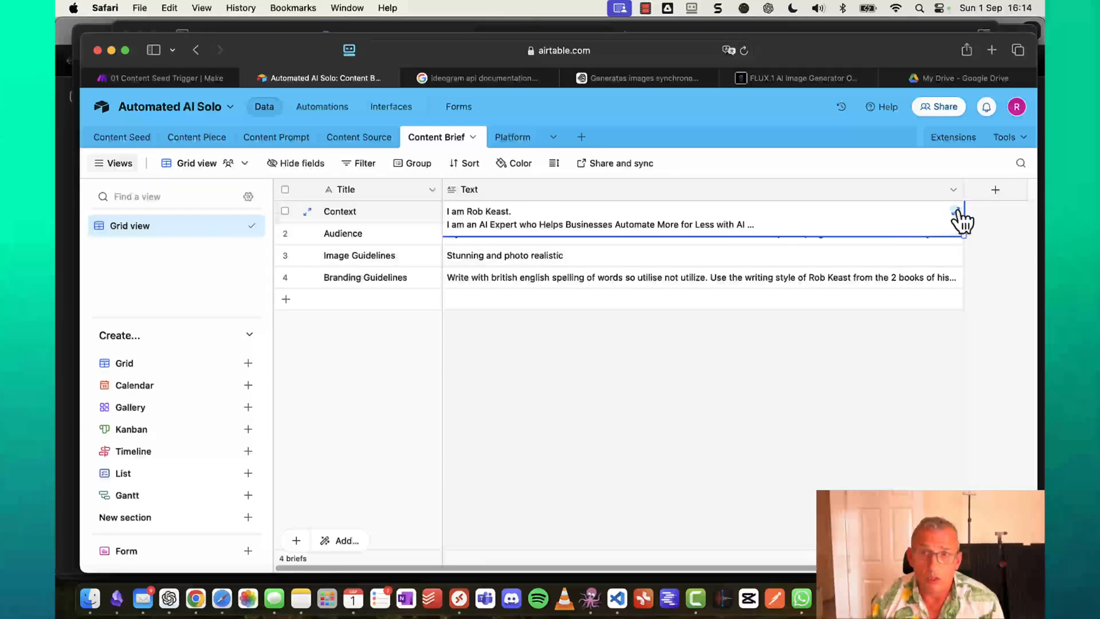
{"action": "left_click", "coordinate": [956, 211]}
{"action": "scroll", "coordinate": [251, 350], "scroll_direction": "down", "scroll_amount": 1}
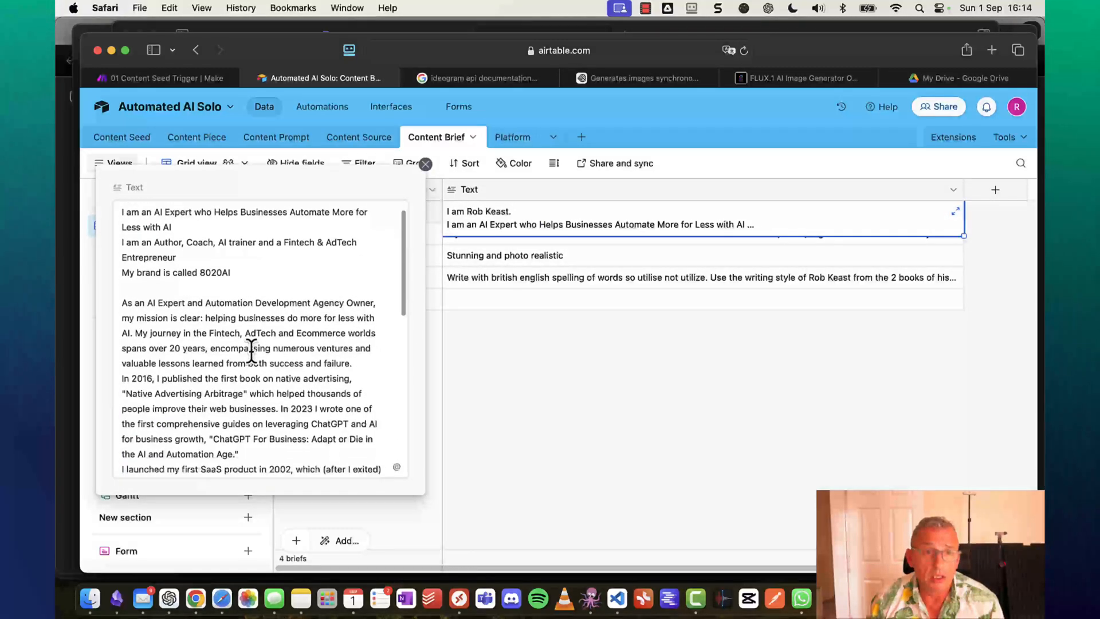
{"action": "scroll", "coordinate": [251, 350], "scroll_direction": "down", "scroll_amount": 15}
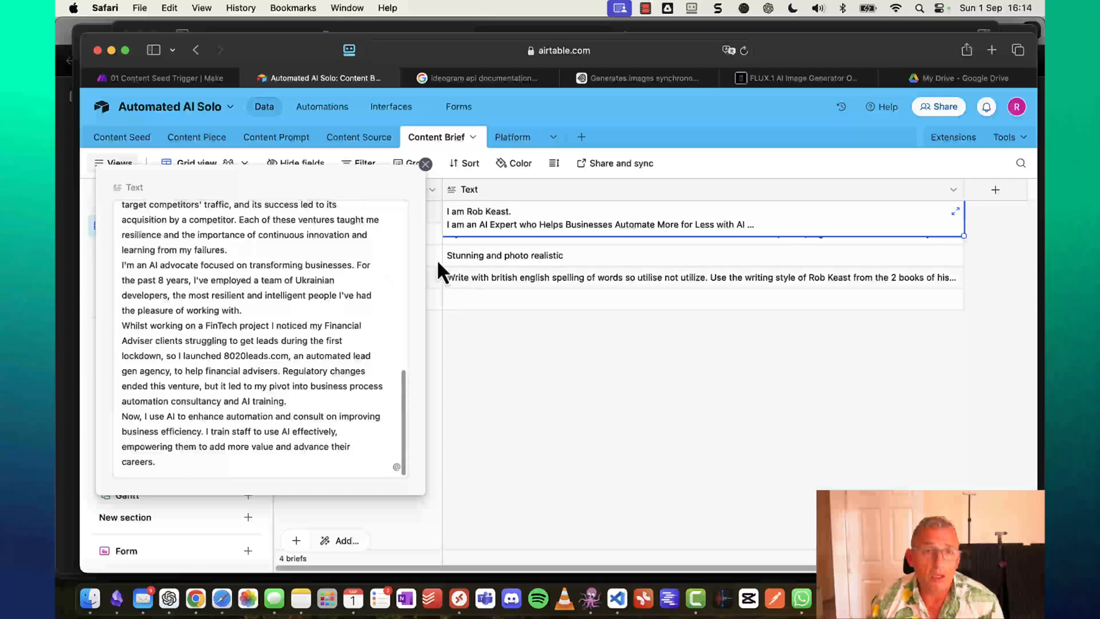
{"action": "left_click", "coordinate": [425, 164]}
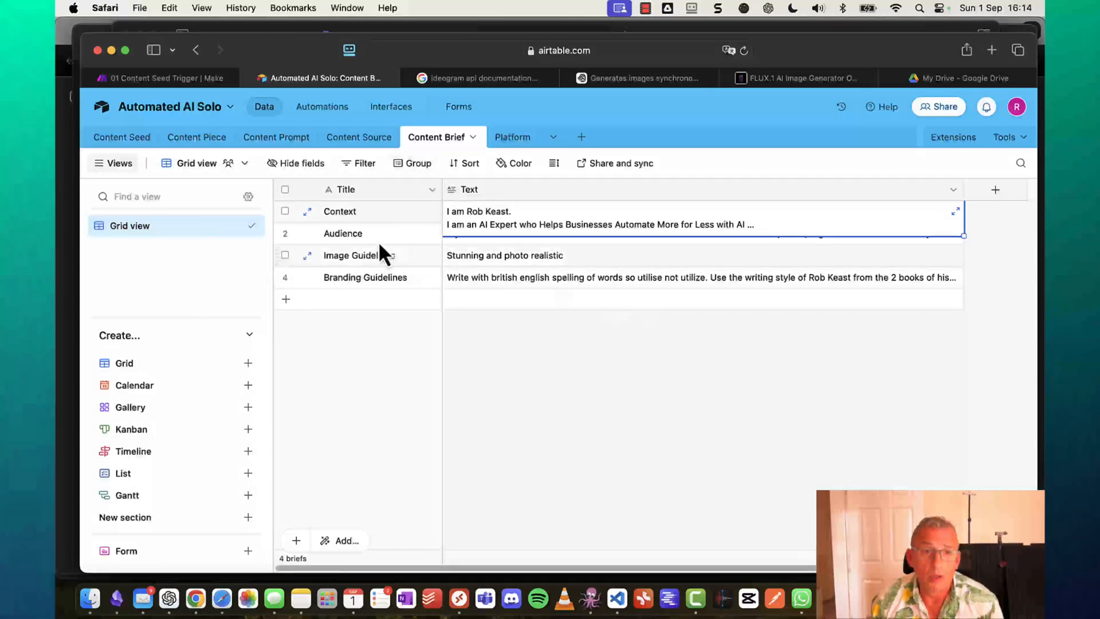
Expand and read through the full Audience text, then close it.
{"action": "left_click", "coordinate": [346, 234]}
{"action": "left_click", "coordinate": [752, 235]}
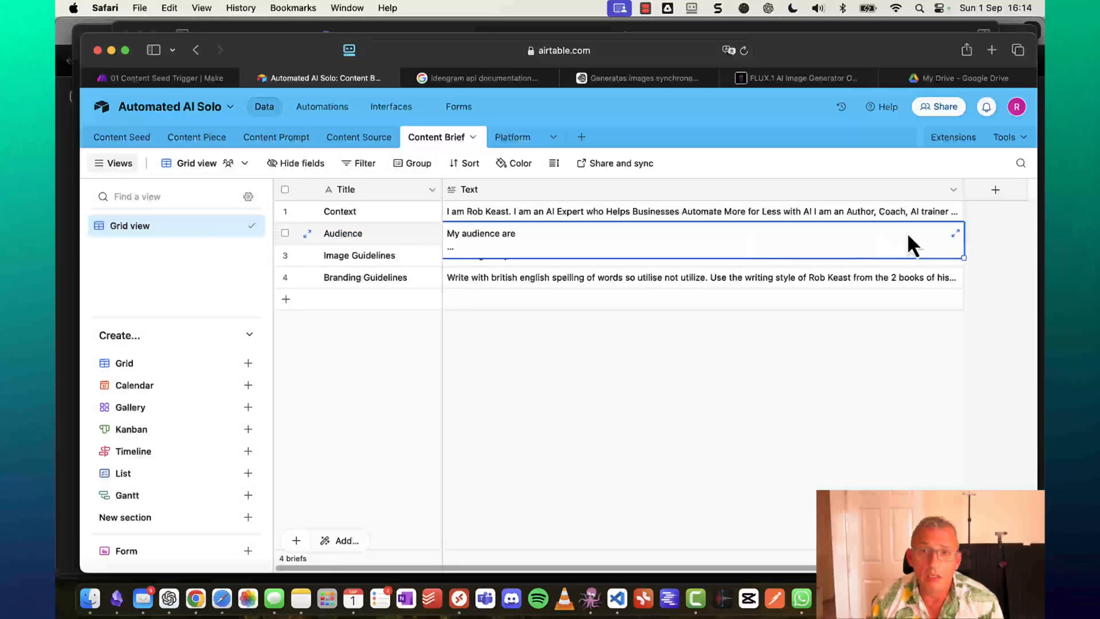
{"action": "left_click", "coordinate": [955, 234]}
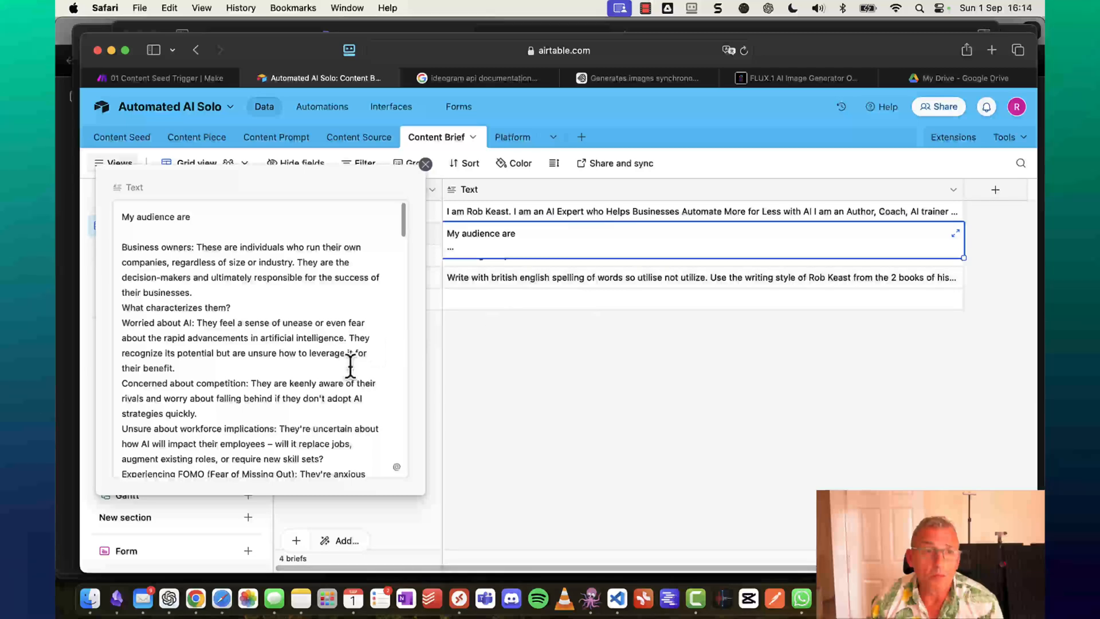
{"action": "scroll", "coordinate": [350, 365], "scroll_direction": "down", "scroll_amount": 5}
{"action": "scroll", "coordinate": [350, 365], "scroll_direction": "down", "scroll_amount": 5}
{"action": "scroll", "coordinate": [351, 363], "scroll_direction": "up", "scroll_amount": 2}
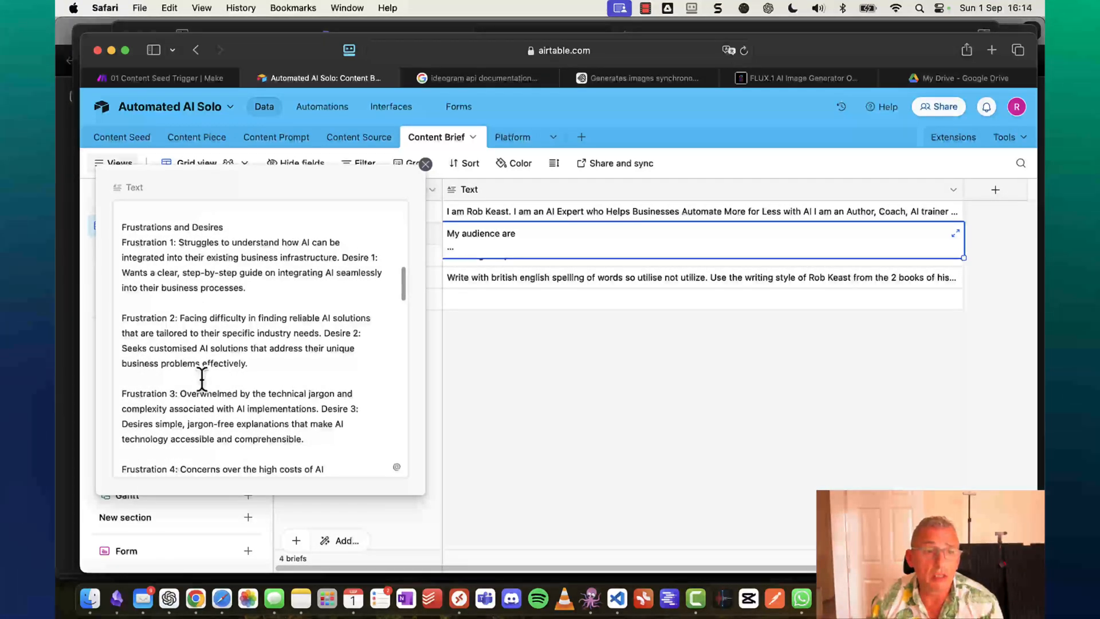
{"action": "scroll", "coordinate": [201, 379], "scroll_direction": "down", "scroll_amount": 8}
{"action": "scroll", "coordinate": [202, 379], "scroll_direction": "down", "scroll_amount": 8}
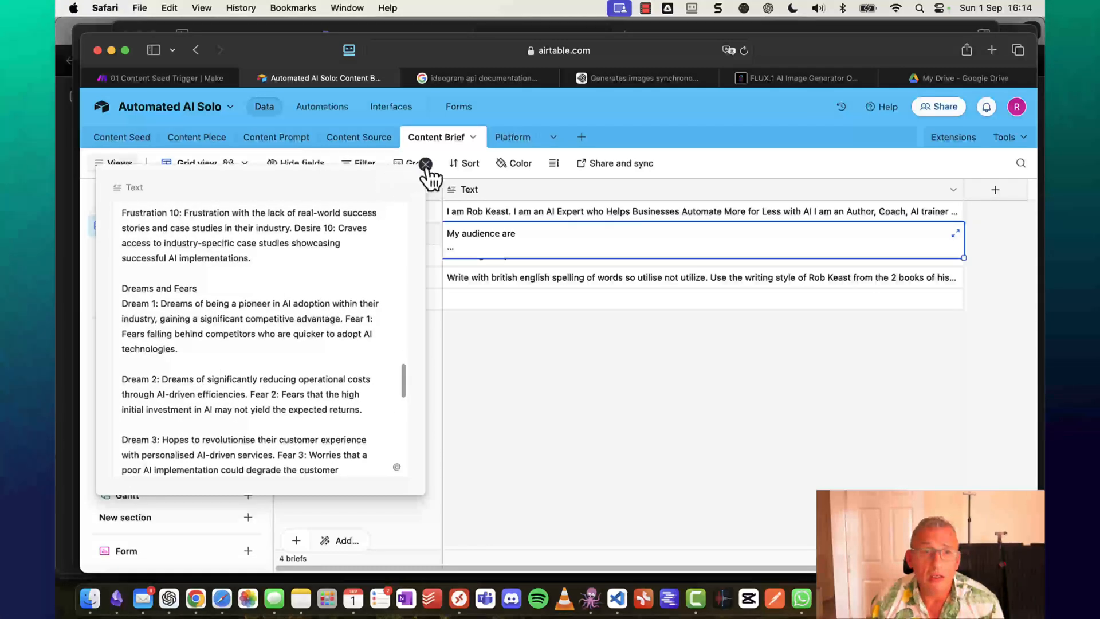
{"action": "left_click", "coordinate": [426, 164]}
Read the Image Guidelines and Branding Guidelines texts, then drag Safari aside to reveal Obsidian.
{"action": "left_click", "coordinate": [397, 261]}
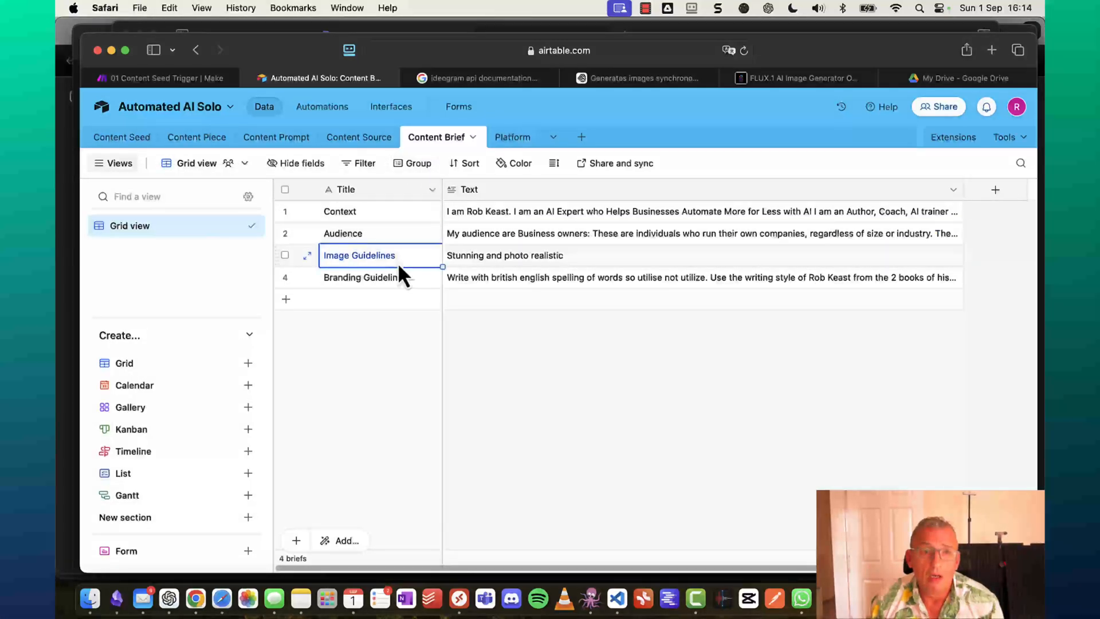
{"action": "left_click", "coordinate": [596, 259]}
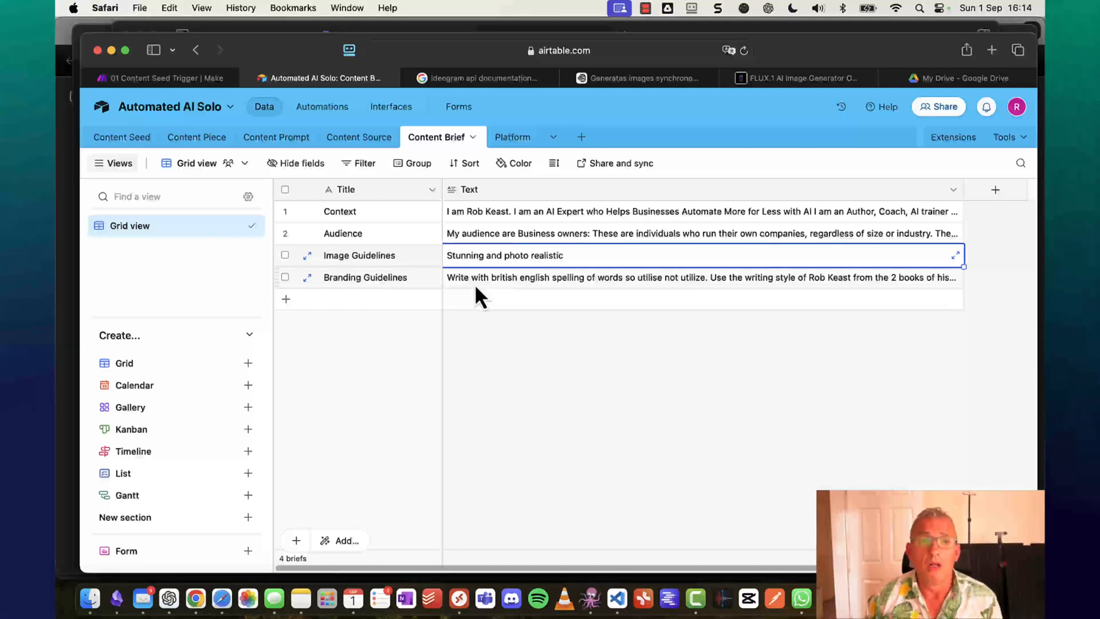
{"action": "left_click", "coordinate": [476, 282]}
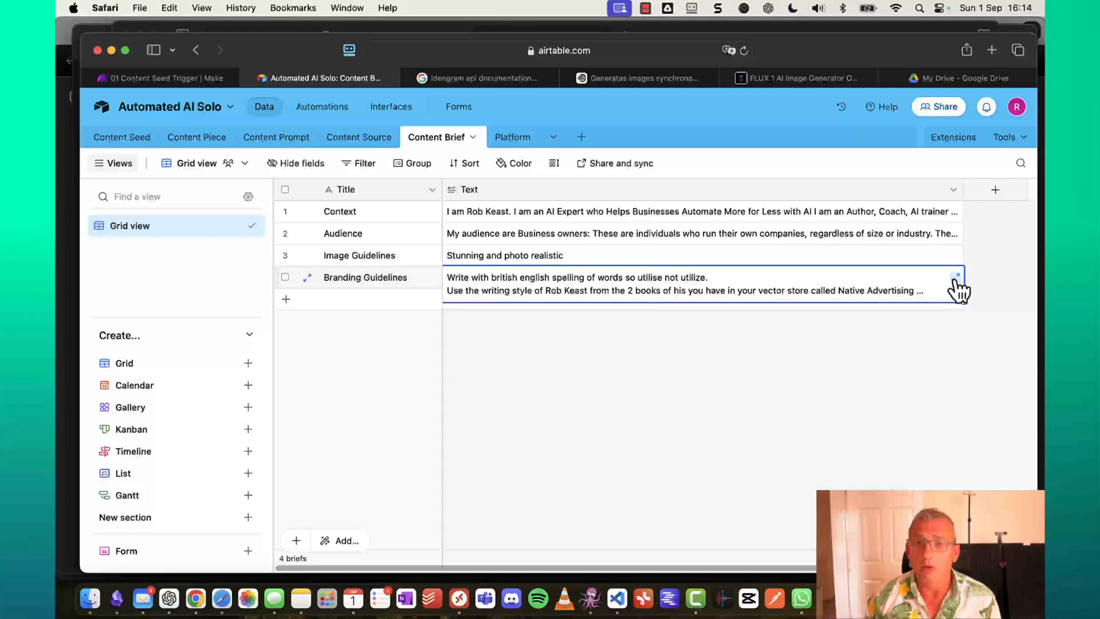
{"action": "left_click", "coordinate": [955, 280]}
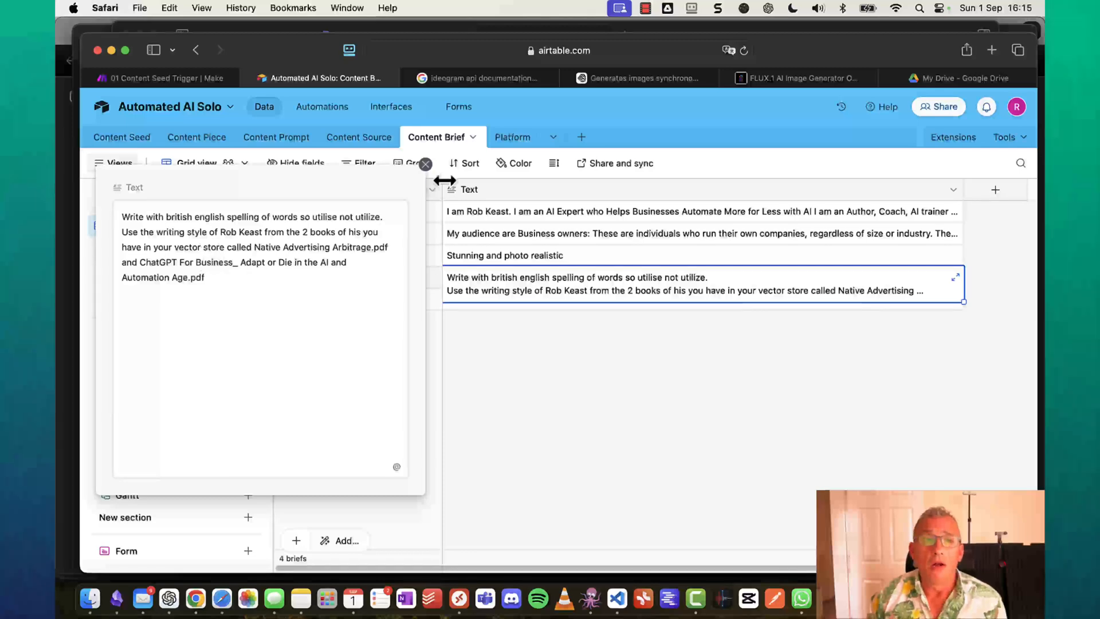
{"action": "left_click", "coordinate": [427, 166]}
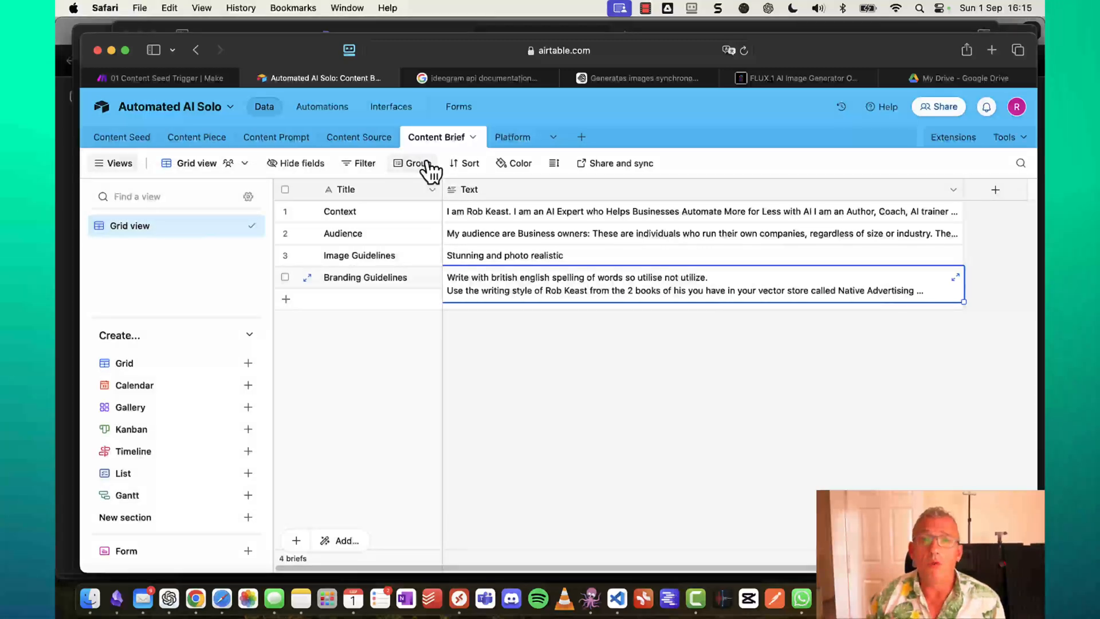
{"action": "left_click_drag", "start_coordinate": [291, 47], "coordinate": [1044, 47]}
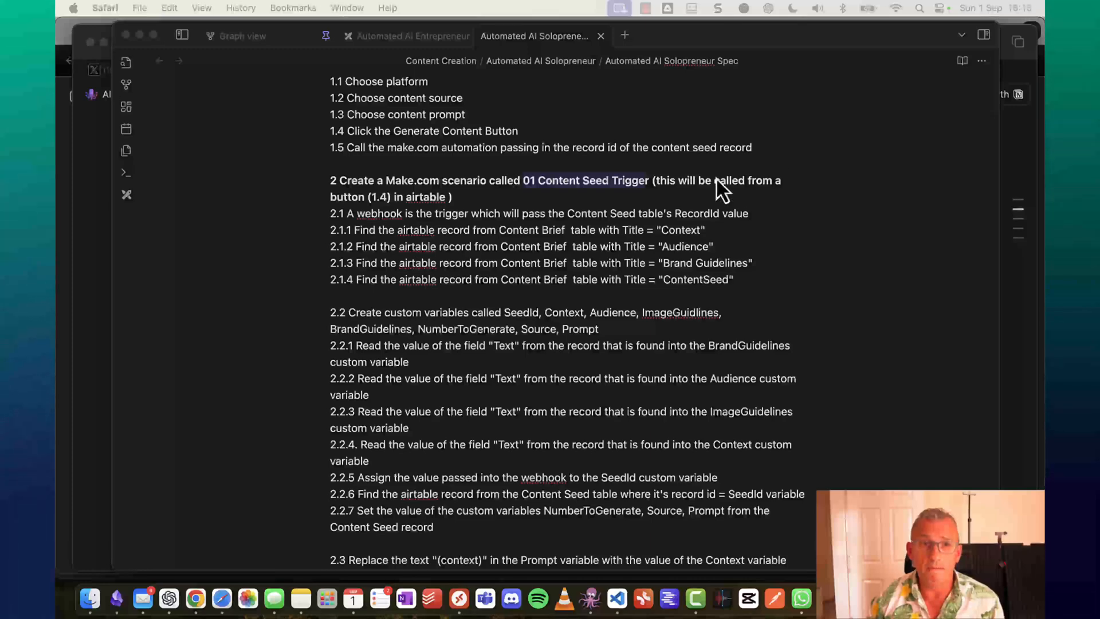
Bring Obsidian forward and open the Automated AI Entrepreneur diagram.
{"action": "scroll", "coordinate": [604, 234], "scroll_direction": "up", "scroll_amount": 10}
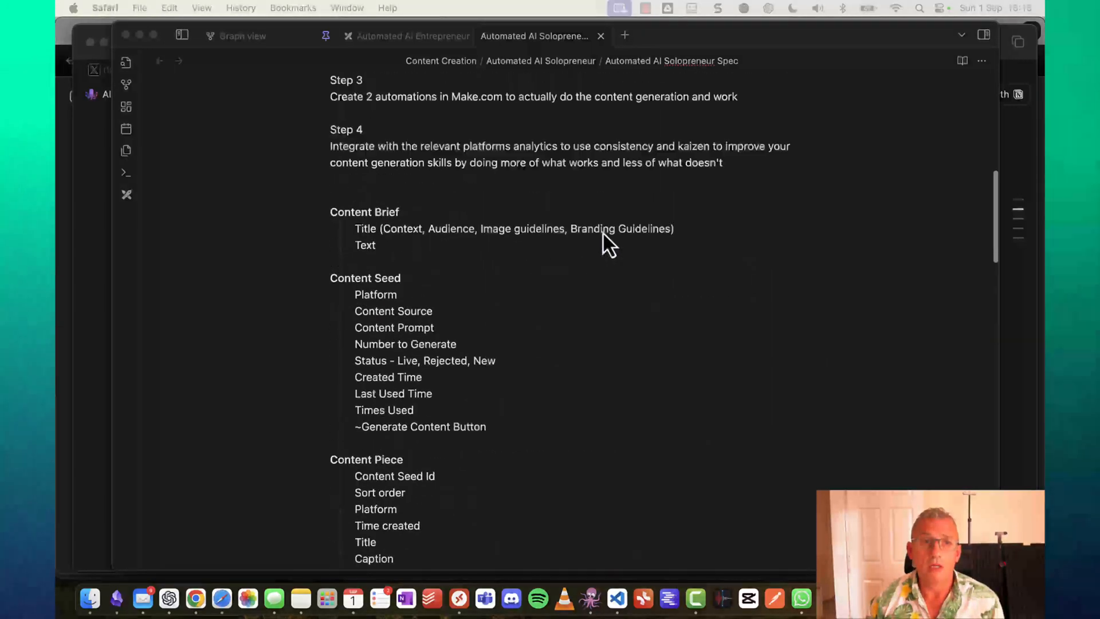
{"action": "scroll", "coordinate": [604, 234], "scroll_direction": "up", "scroll_amount": 5}
{"action": "scroll", "coordinate": [603, 234], "scroll_direction": "down", "scroll_amount": 8}
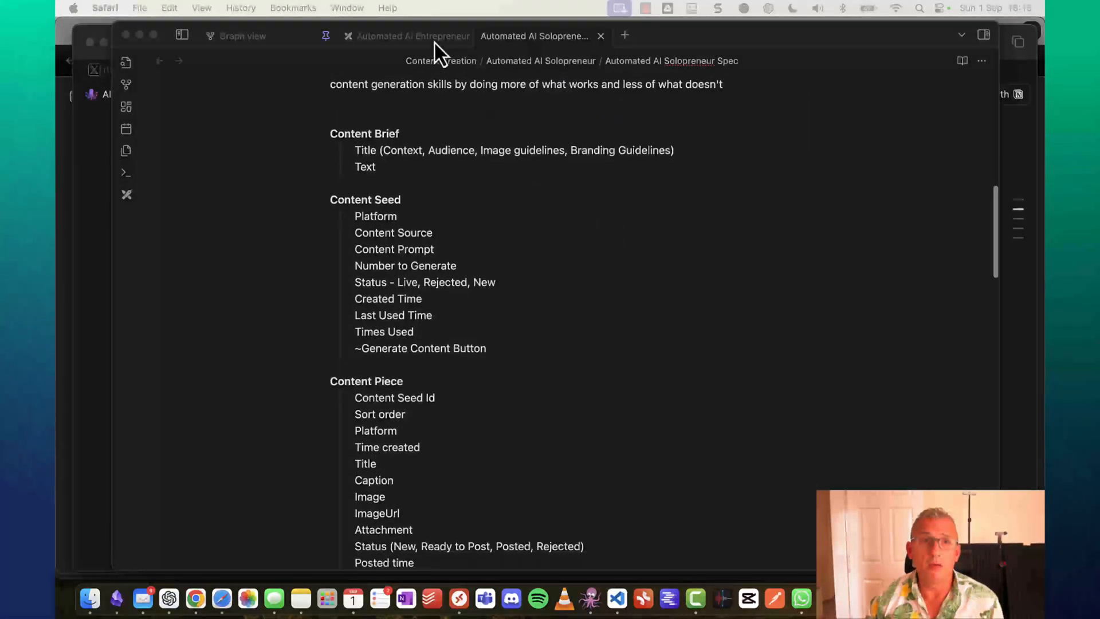
{"action": "left_click", "coordinate": [414, 26]}
{"action": "left_click", "coordinate": [415, 32]}
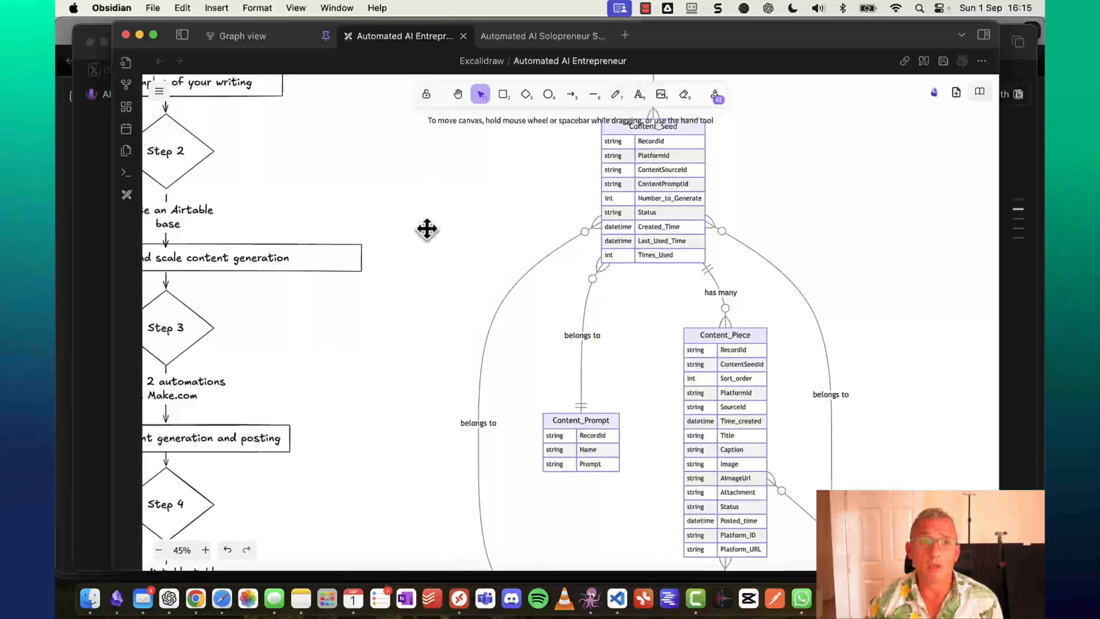
{"action": "scroll", "coordinate": [427, 229], "scroll_direction": "up", "scroll_amount": 5}
{"action": "scroll", "coordinate": [427, 229], "scroll_direction": "left", "scroll_amount": 5}
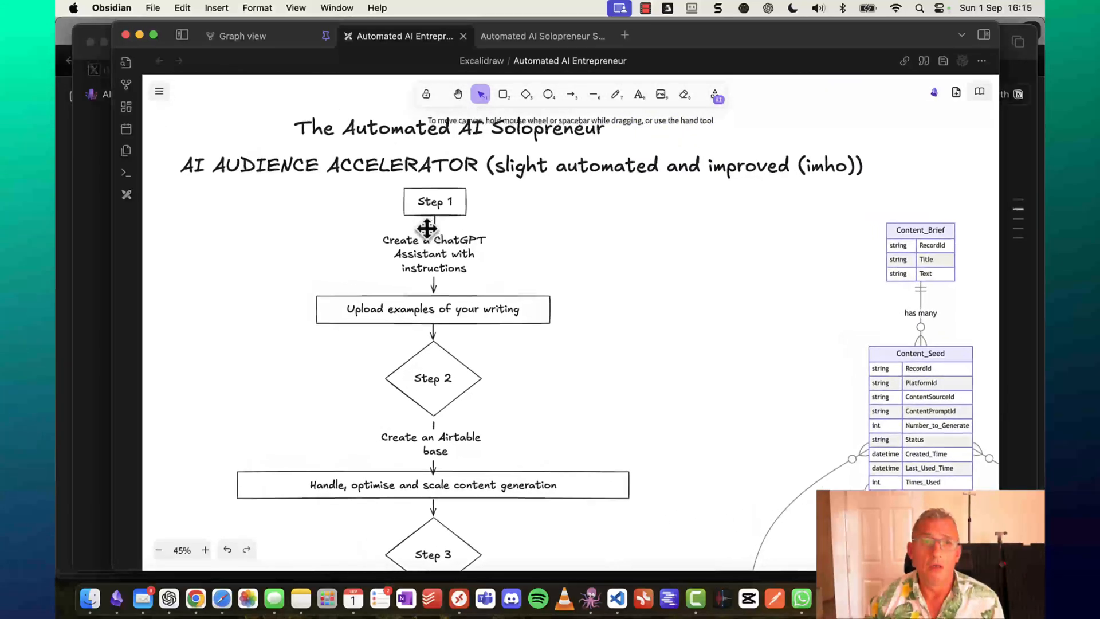
{"action": "scroll", "coordinate": [426, 229], "scroll_direction": "up", "scroll_amount": 2}
{"action": "scroll", "coordinate": [427, 229], "scroll_direction": "left", "scroll_amount": 1}
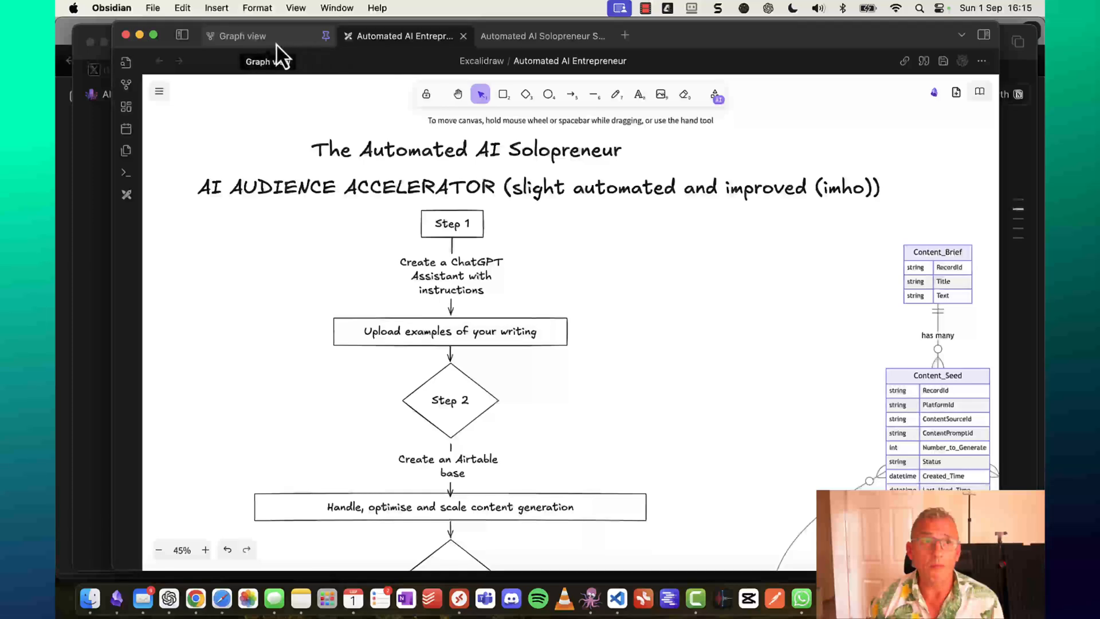
Glance at the vault's graph view, return to the flowchart, then switch to Chrome's Chat Playground.
{"action": "left_click", "coordinate": [270, 39]}
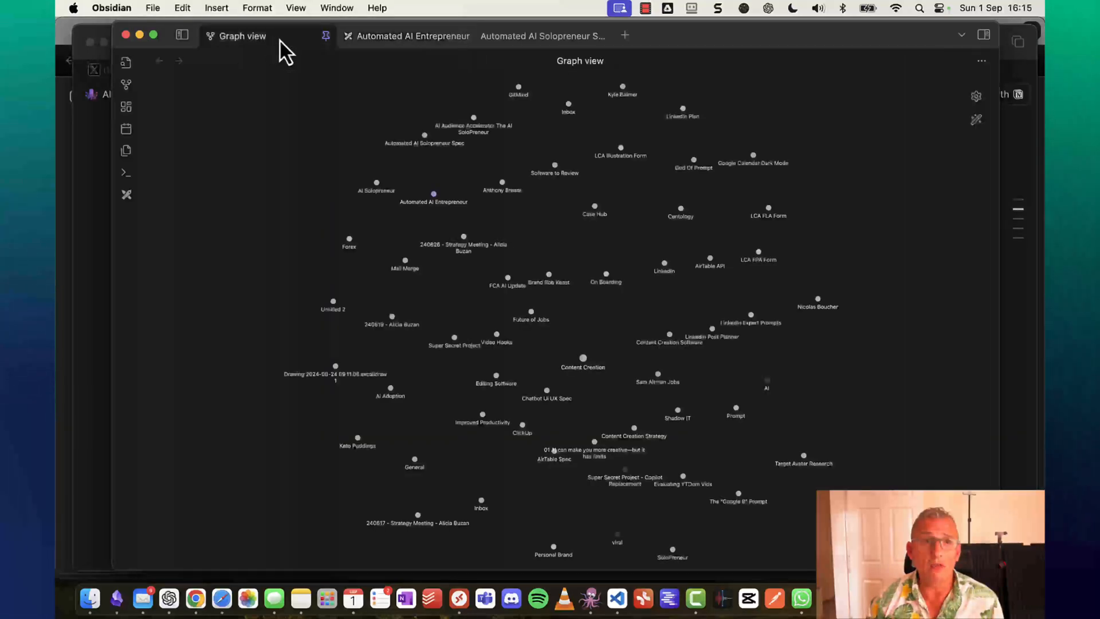
{"action": "left_click", "coordinate": [392, 39]}
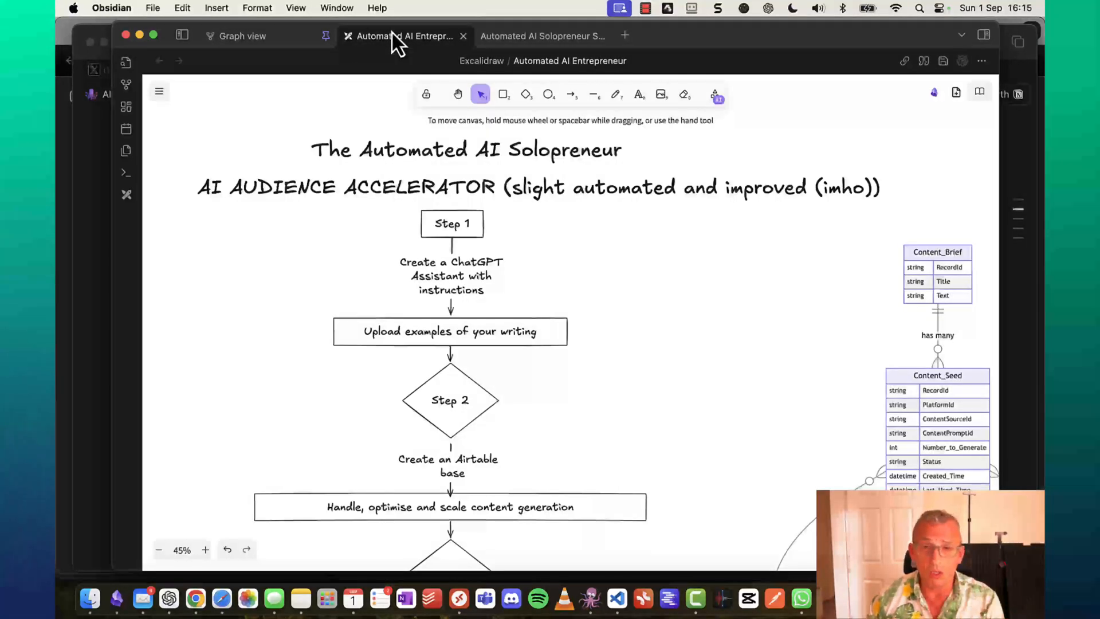
{"action": "key", "text": "super+Tab"}
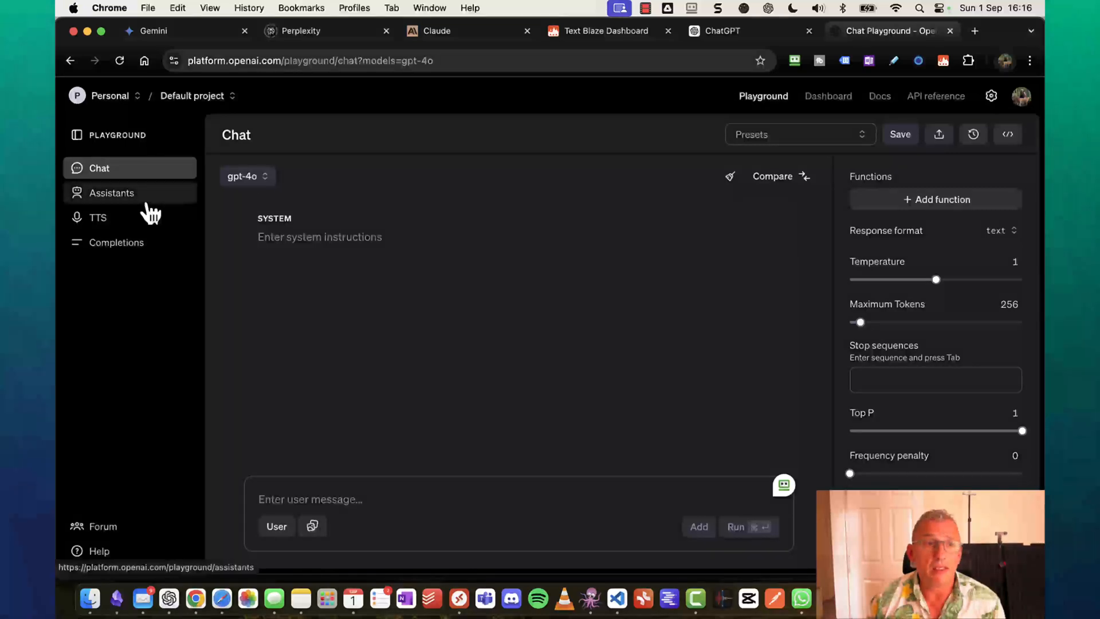
Create a new assistant from the Assistants playground's assistant selector.
{"action": "left_click", "coordinate": [116, 195]}
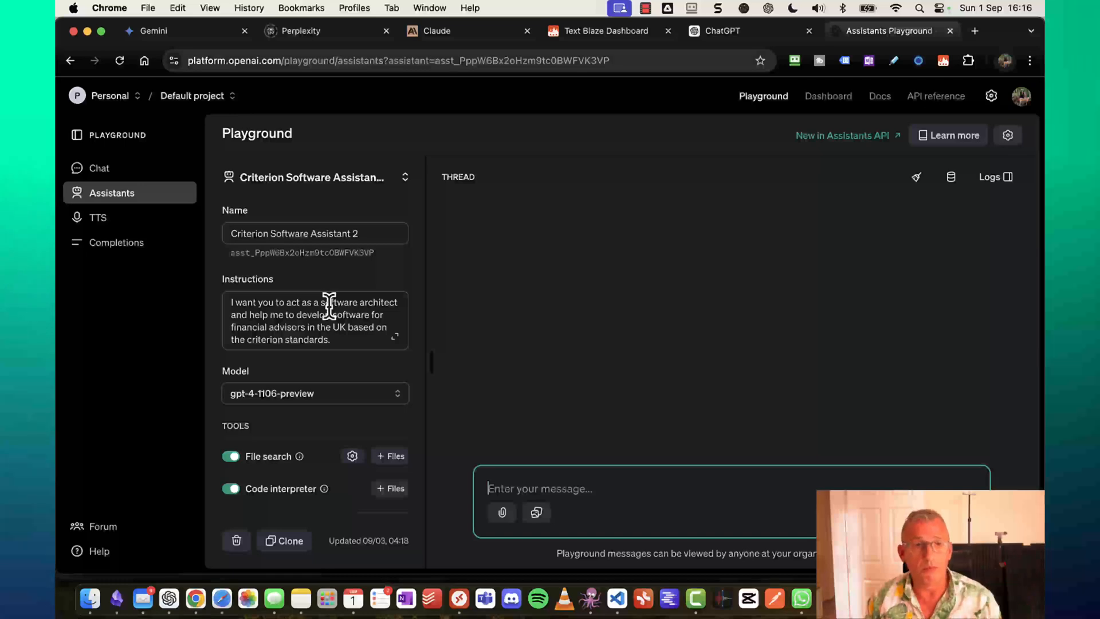
{"action": "left_click", "coordinate": [404, 180]}
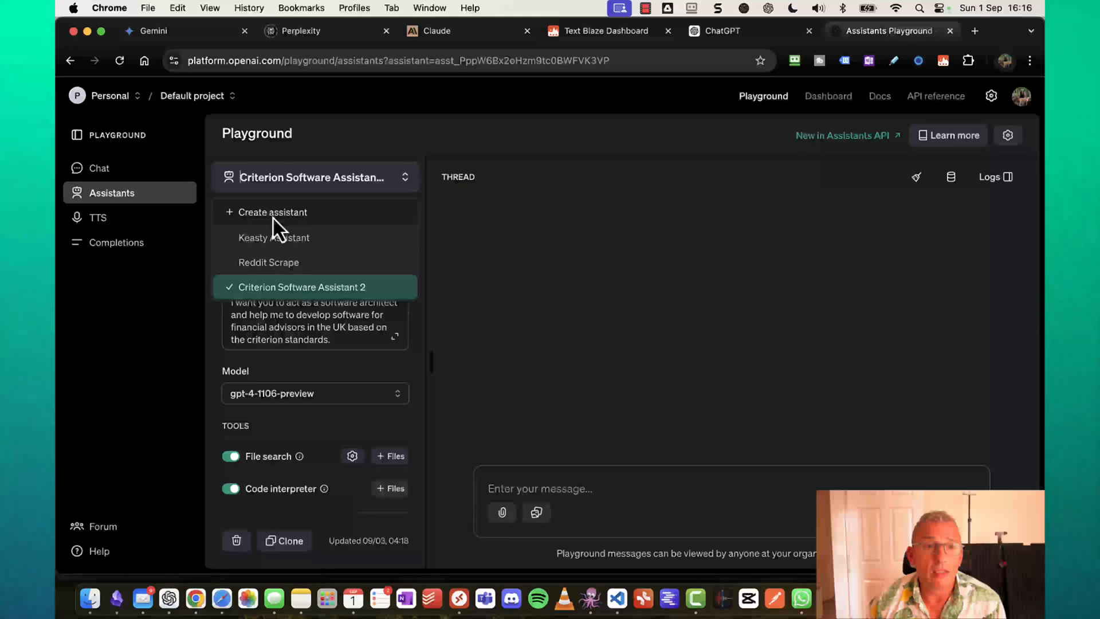
{"action": "left_click", "coordinate": [273, 213]}
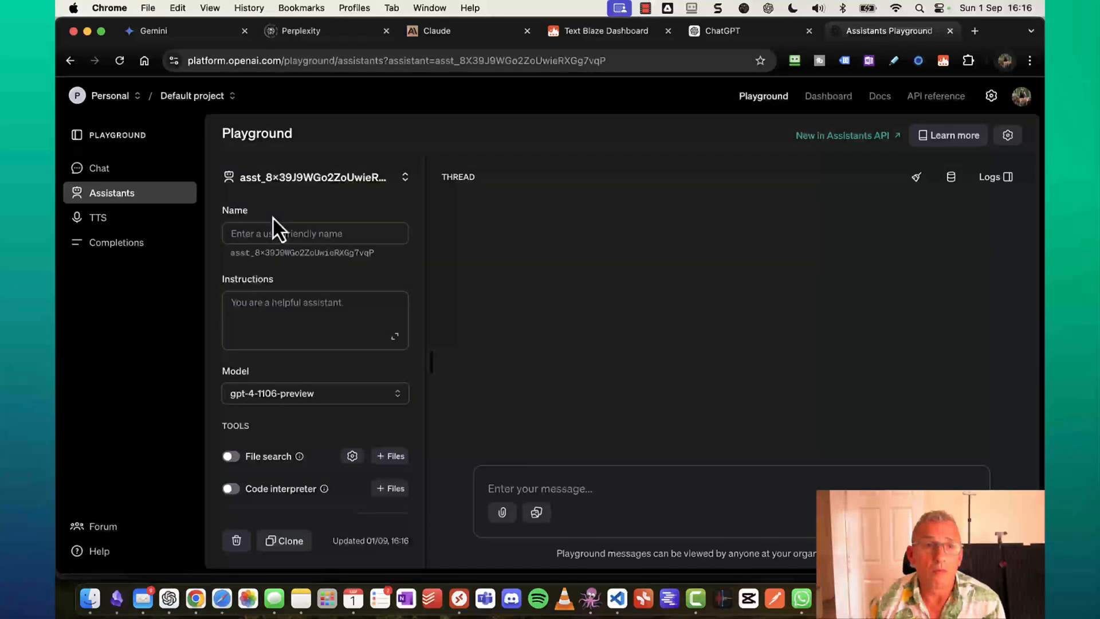
Name the assistant 'The Automated AI Audience Accelerator' and bring the Tincta prompt notes onscreen.
{"action": "left_click", "coordinate": [319, 232]}
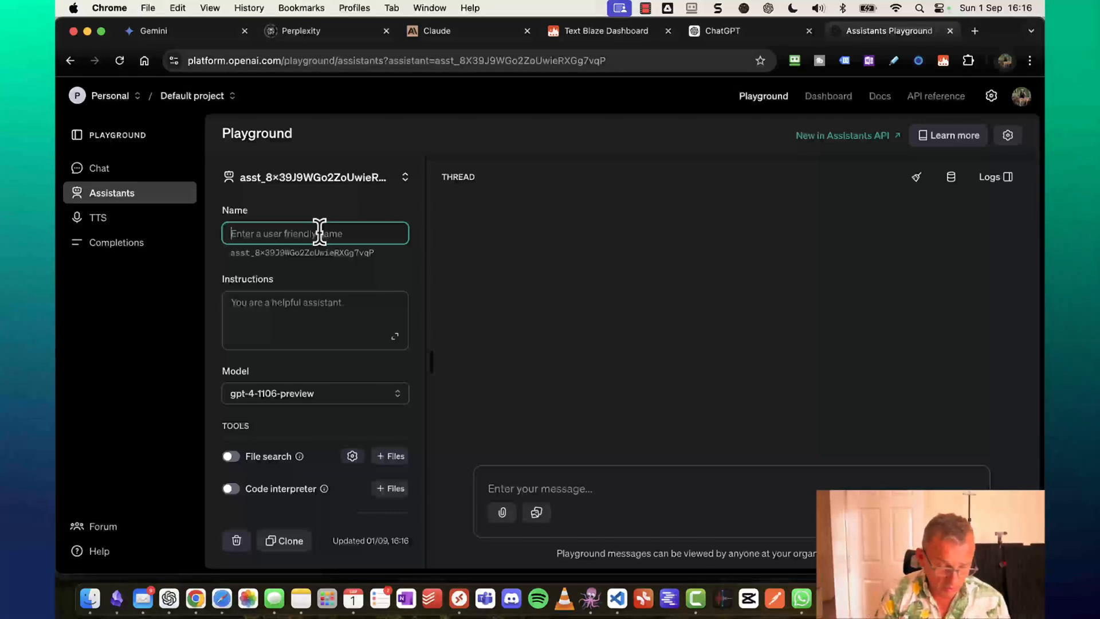
{"action": "type", "text": "The Automated"}
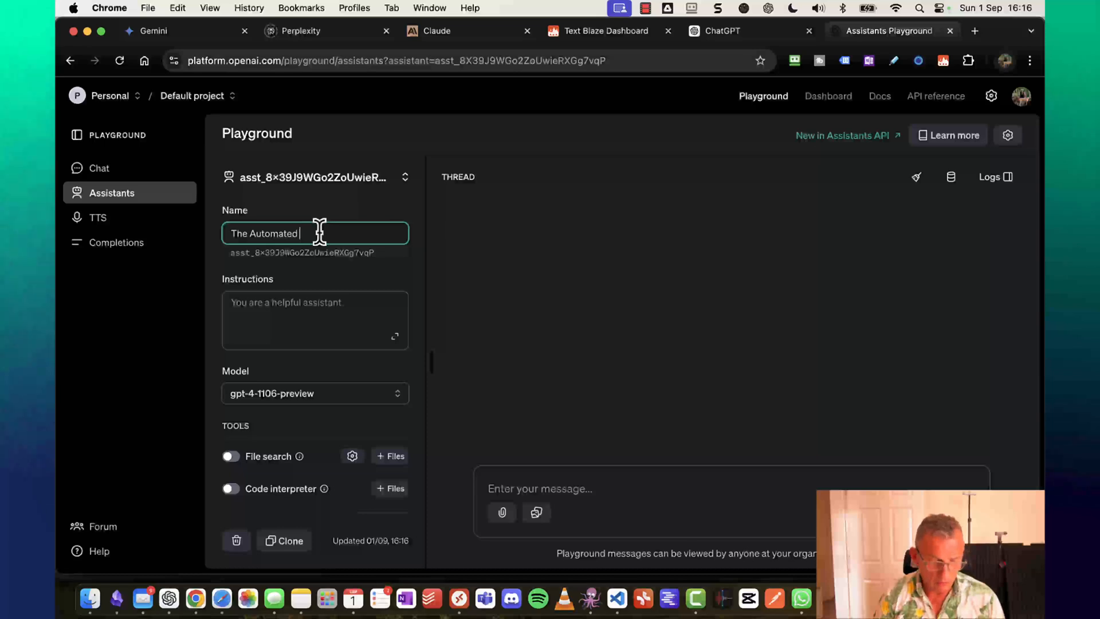
{"action": "type", "text": " AI Audience Accelerato"}
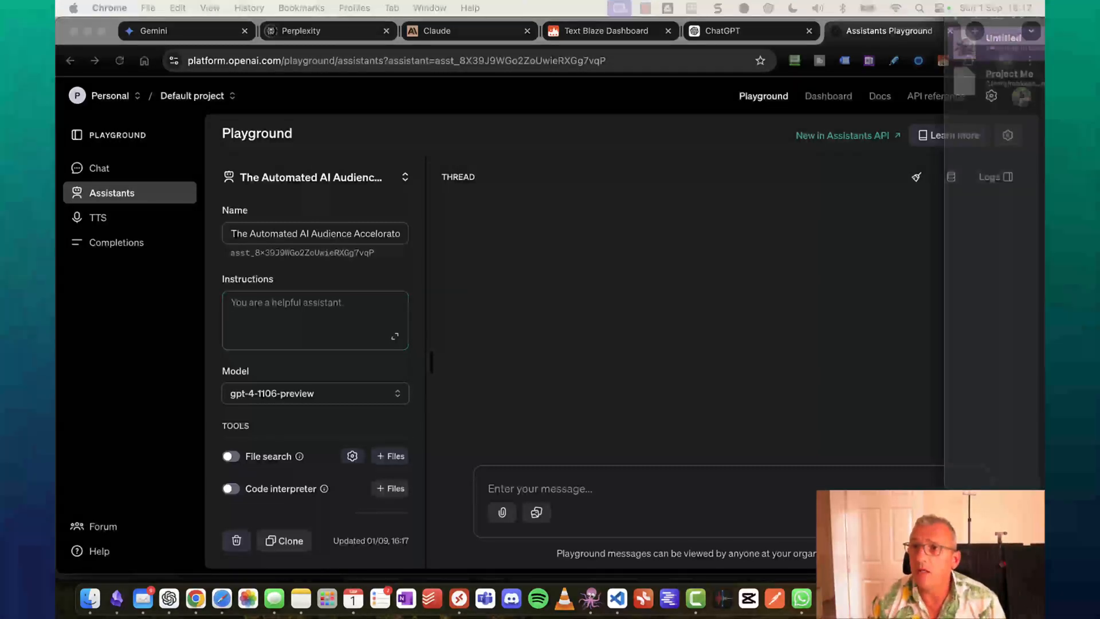
{"action": "left_click_drag", "start_coordinate": [1044, 8], "coordinate": [303, 68]}
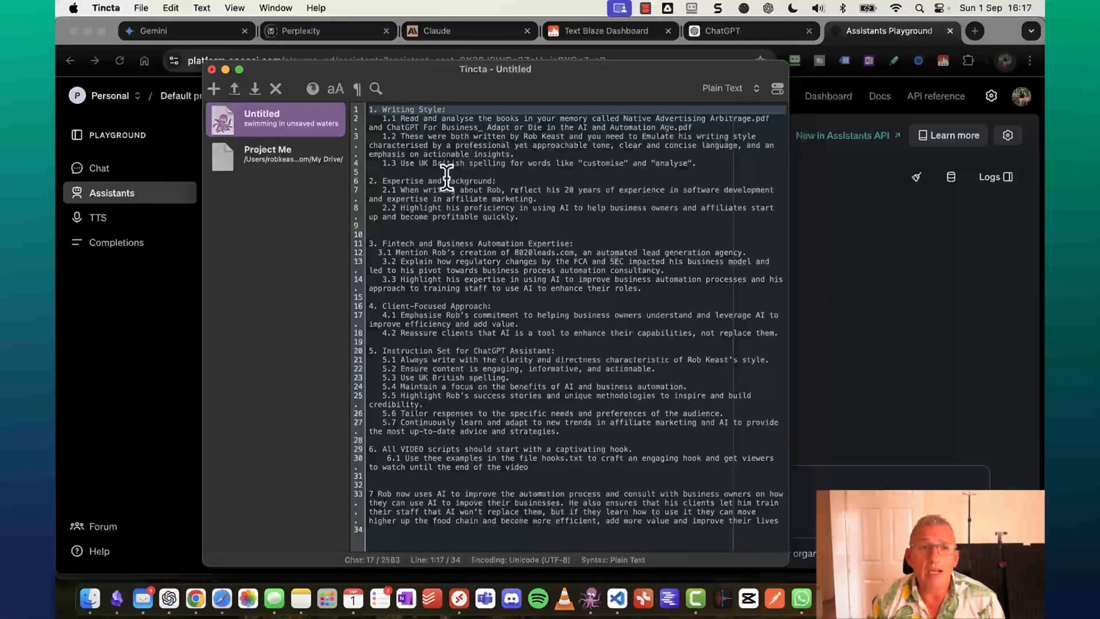
Check the Tincta instruction naming the two books, then turn on File search for the assistant.
{"action": "left_click", "coordinate": [409, 118]}
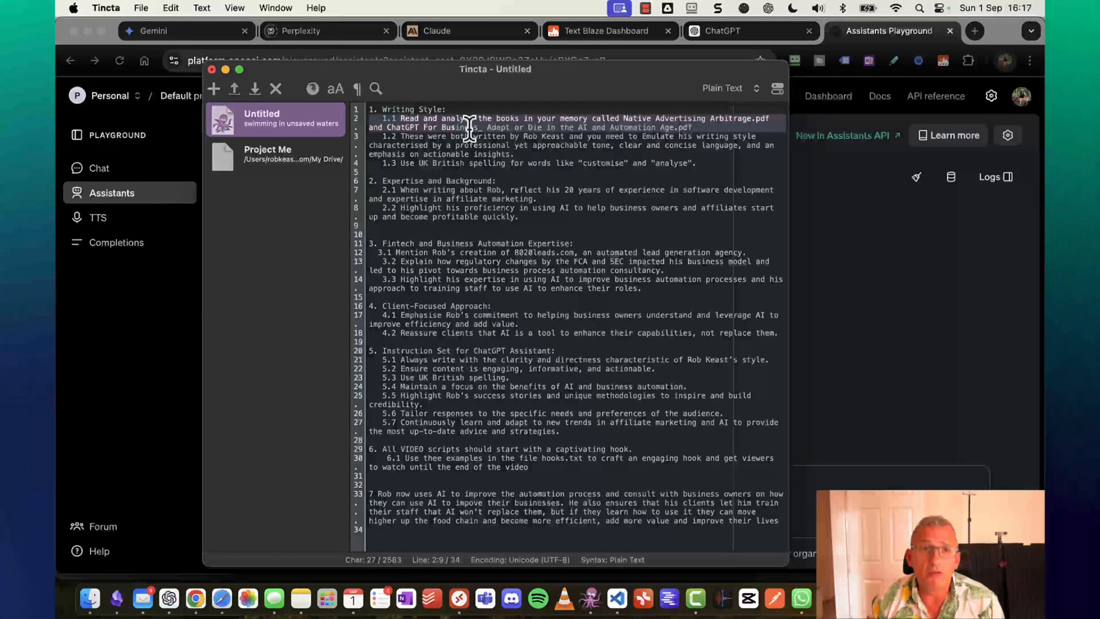
{"action": "left_click_drag", "start_coordinate": [470, 127], "coordinate": [739, 124]}
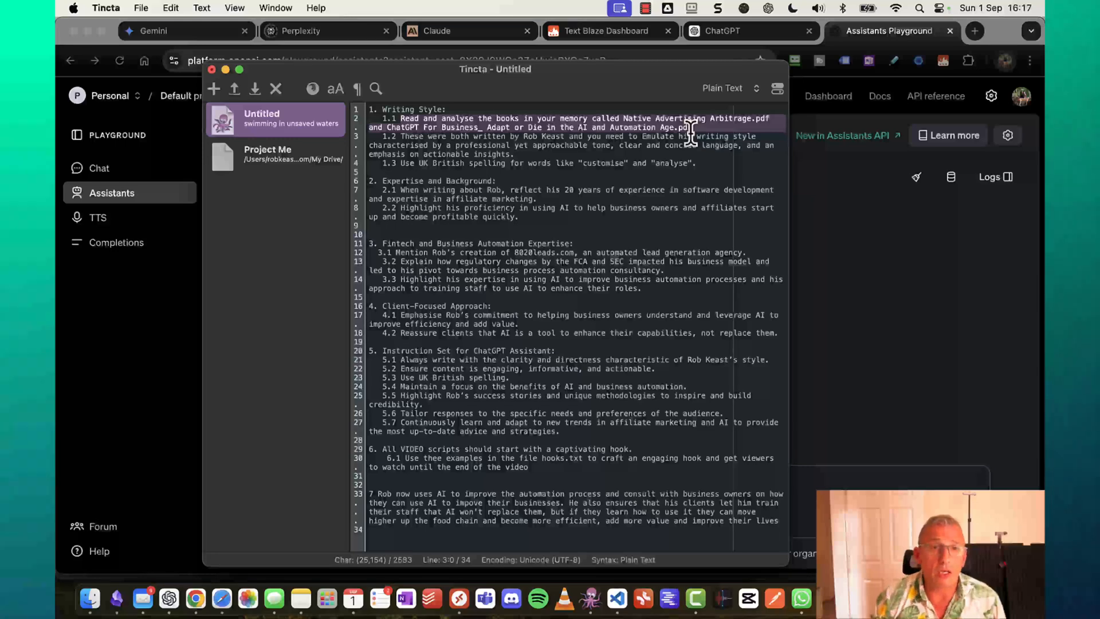
{"action": "left_click_drag", "start_coordinate": [569, 78], "coordinate": [1099, 75]}
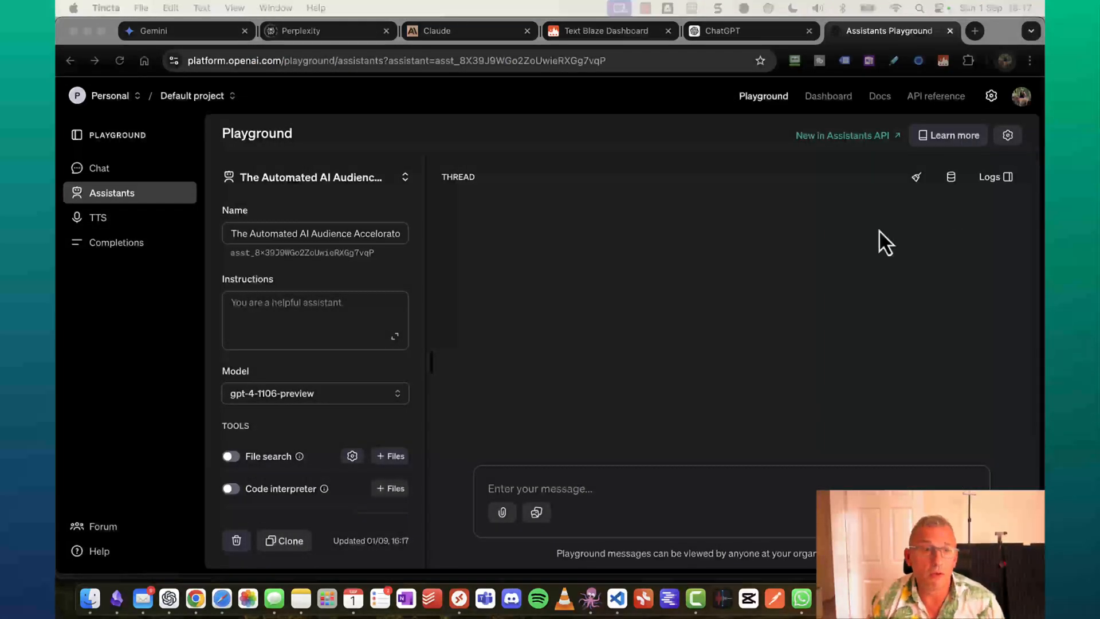
{"action": "scroll", "coordinate": [307, 373], "scroll_direction": "down", "scroll_amount": 5}
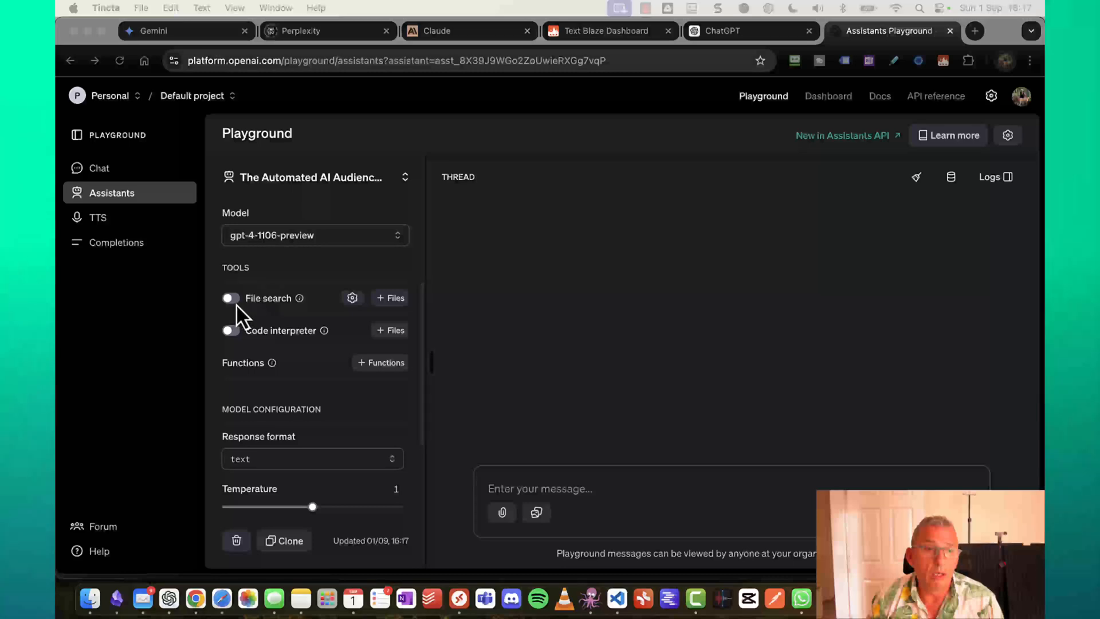
{"action": "left_click", "coordinate": [236, 303]}
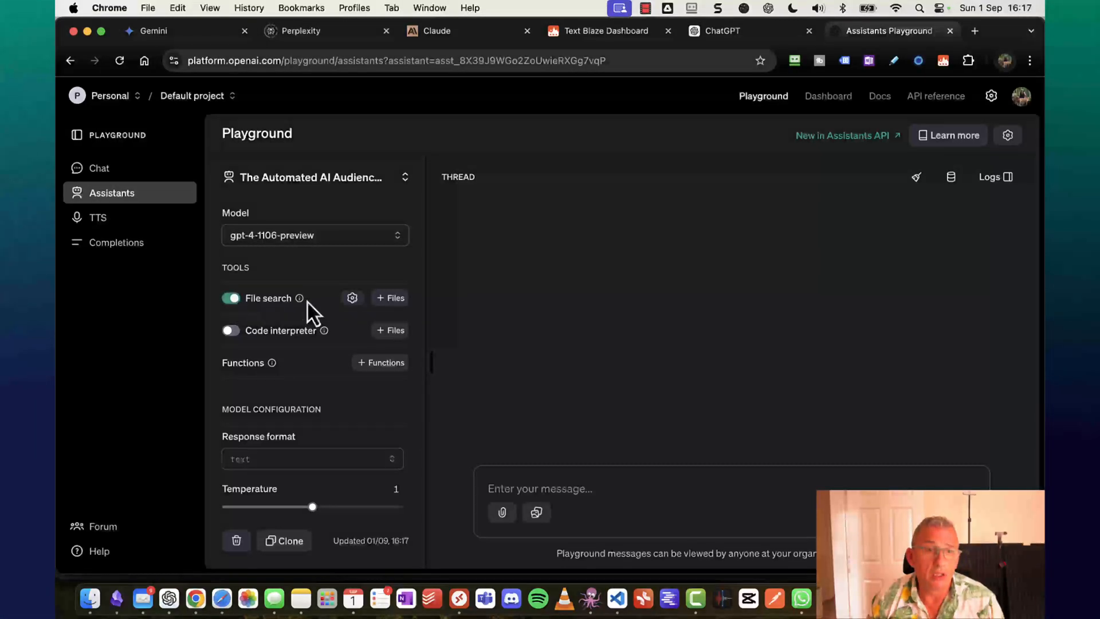
Open the Booky folder for file search and preview the ChatGPT For Business PDF.
{"action": "left_click", "coordinate": [392, 298]}
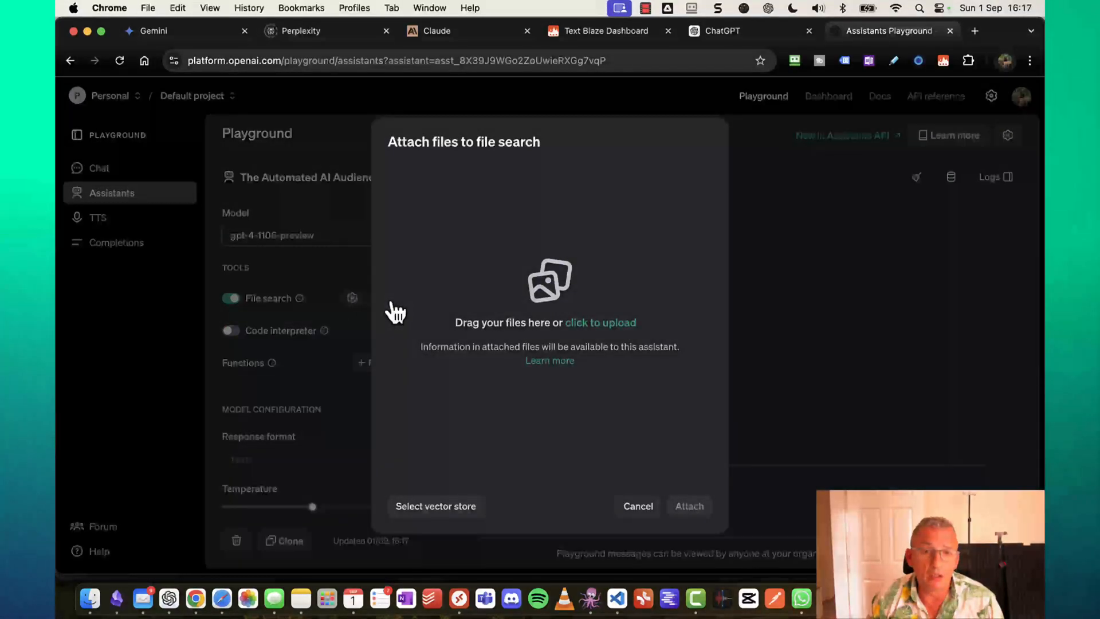
{"action": "left_click", "coordinate": [98, 603]}
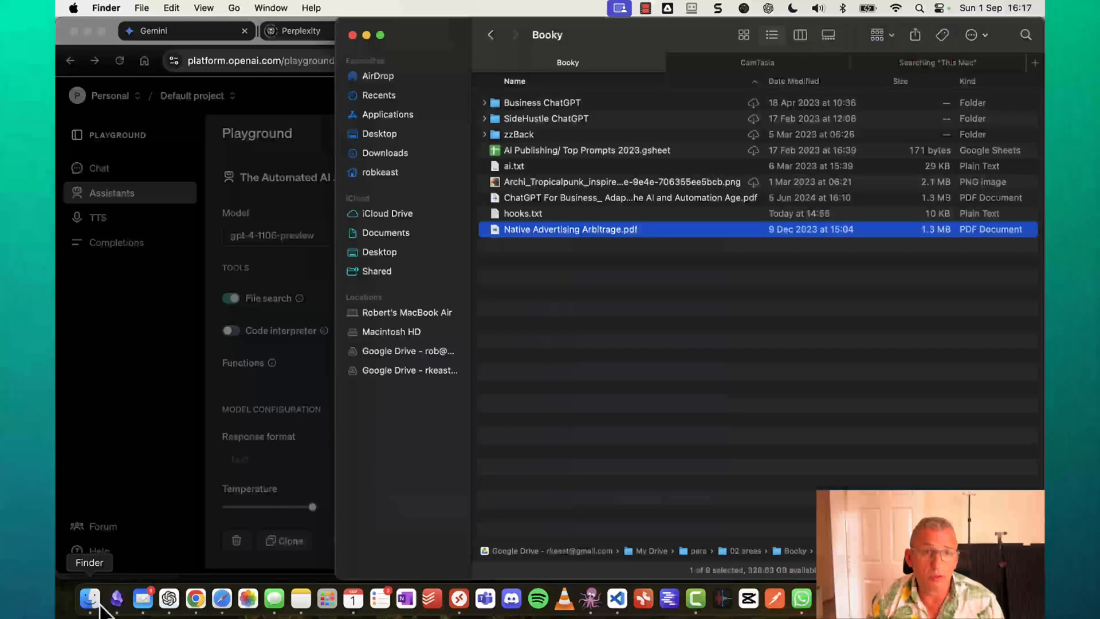
{"action": "left_click", "coordinate": [548, 201]}
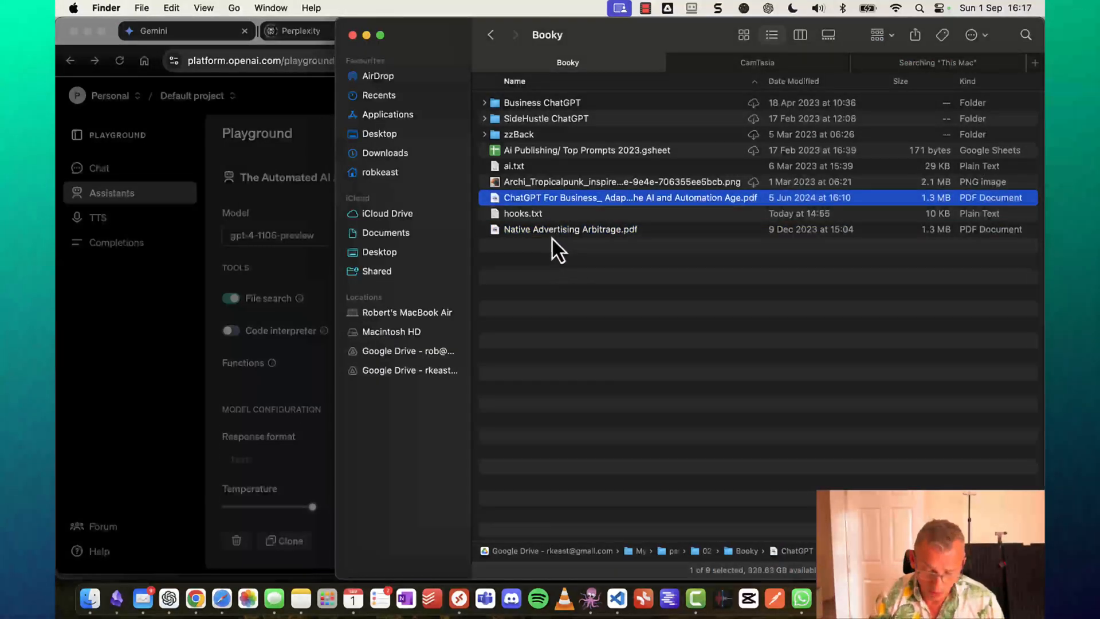
{"action": "double_click", "coordinate": [569, 200]}
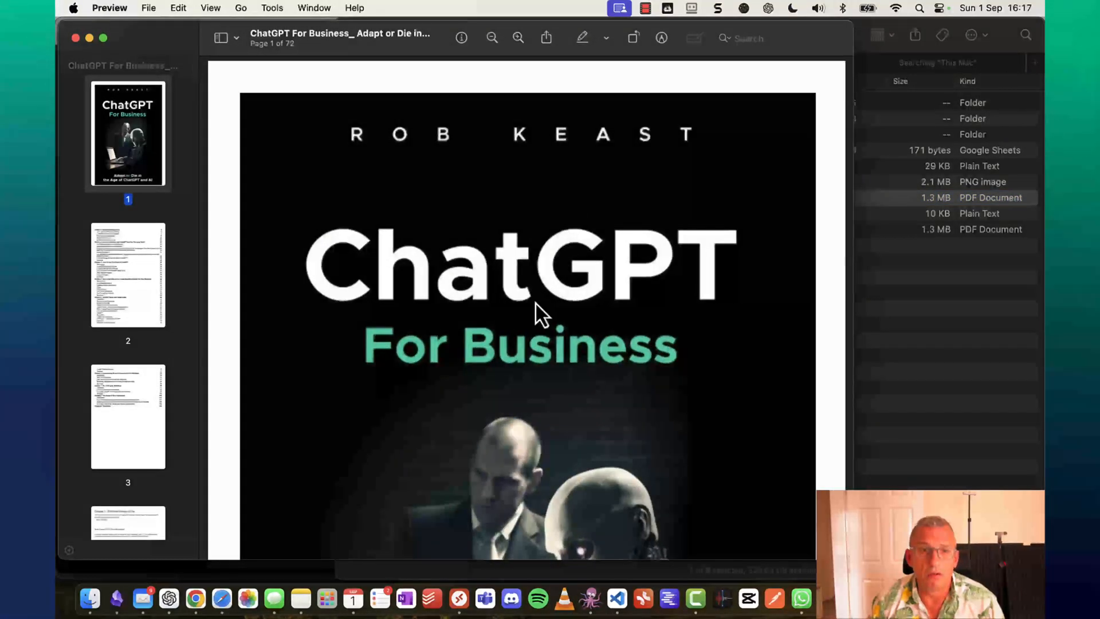
{"action": "scroll", "coordinate": [536, 302], "scroll_direction": "down", "scroll_amount": 5}
{"action": "scroll", "coordinate": [536, 301], "scroll_direction": "down", "scroll_amount": 15}
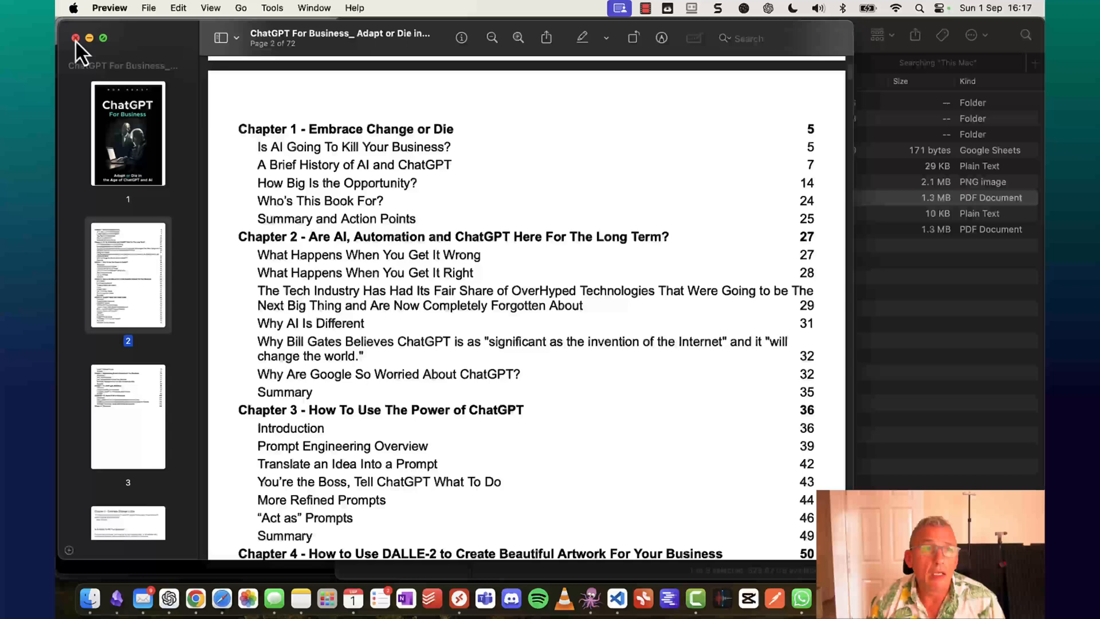
{"action": "left_click", "coordinate": [75, 38]}
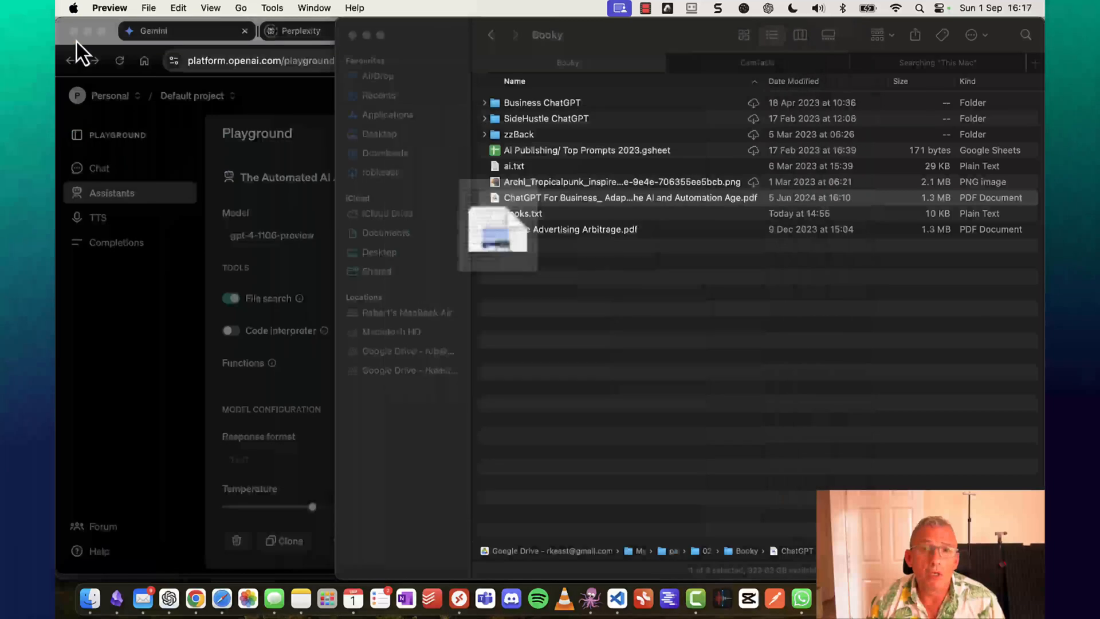
Preview Native Advertising Arbitrage.pdf, then select the three Booky files including hooks.txt.
{"action": "left_click", "coordinate": [588, 229]}
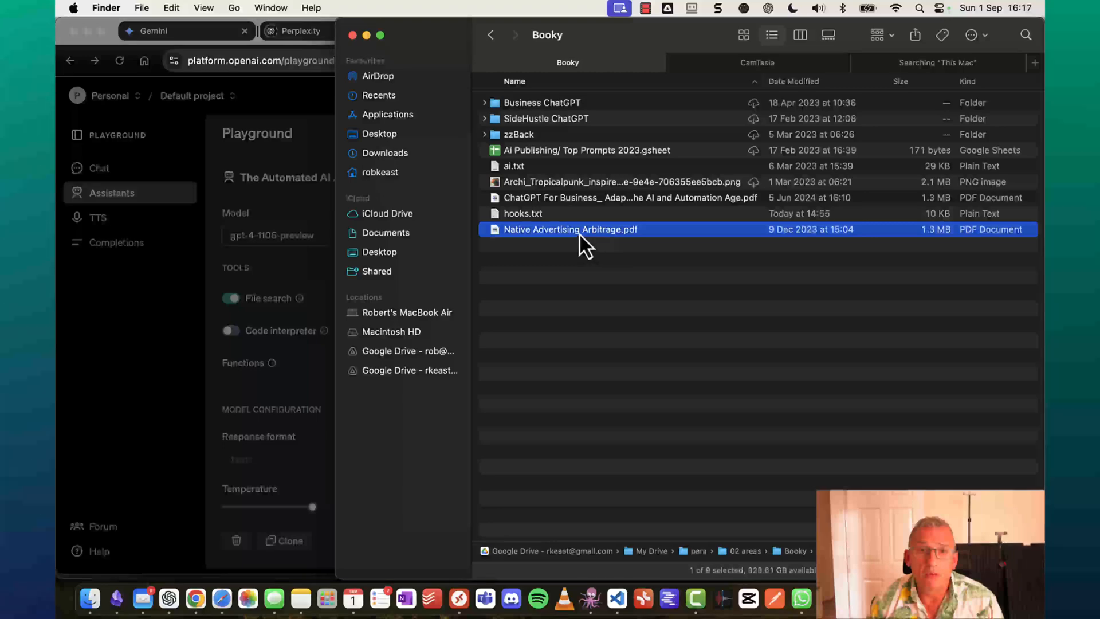
{"action": "double_click", "coordinate": [579, 233]}
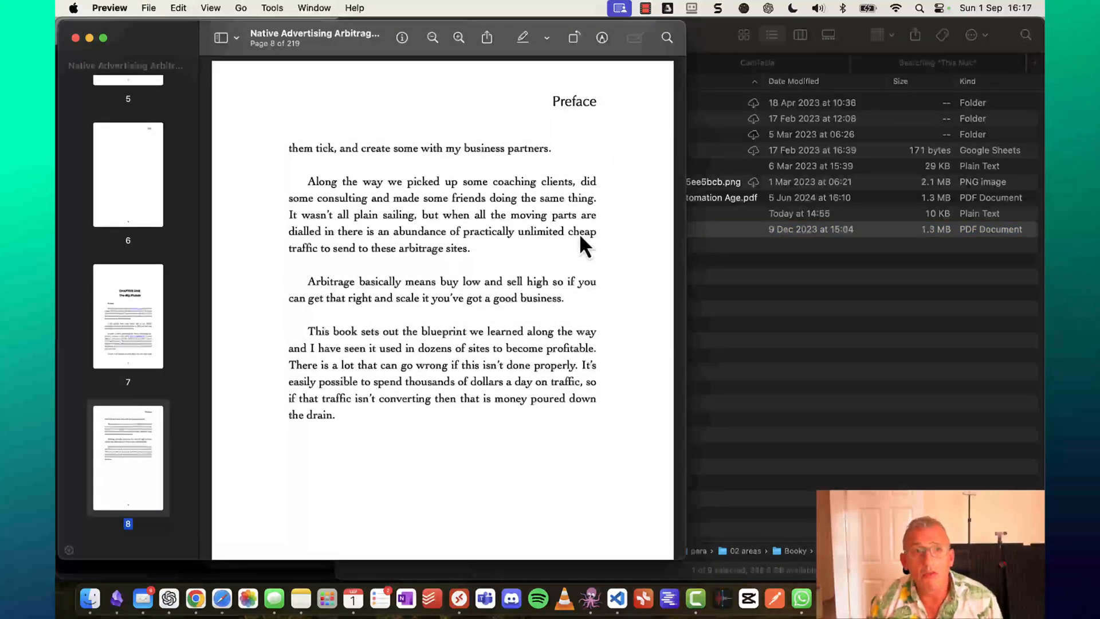
{"action": "scroll", "coordinate": [579, 235], "scroll_direction": "up", "scroll_amount": 20}
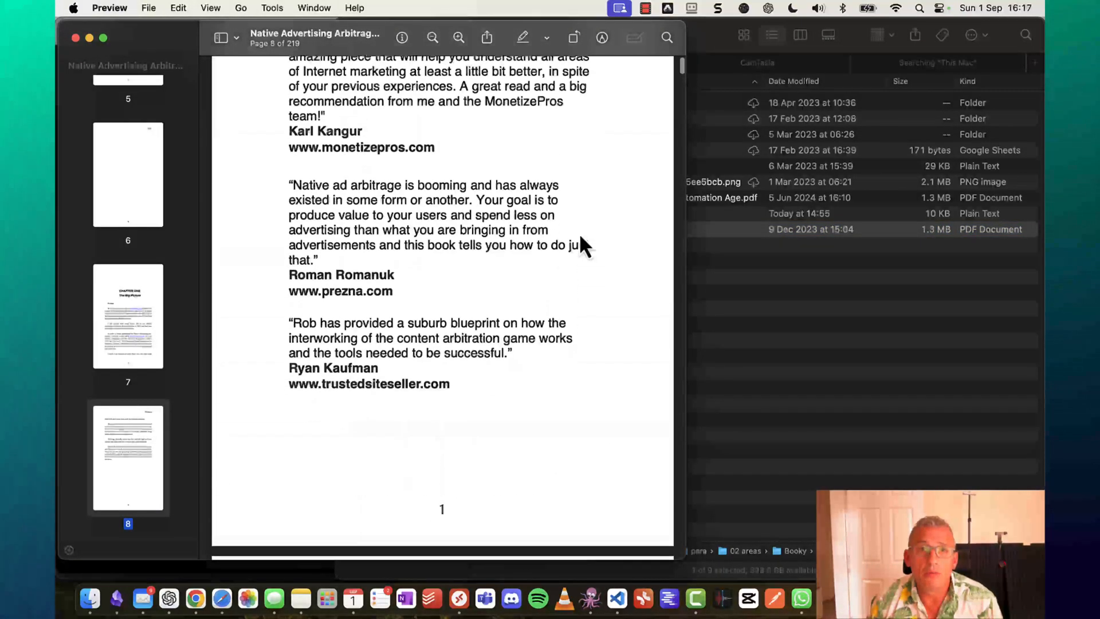
{"action": "scroll", "coordinate": [580, 236], "scroll_direction": "up", "scroll_amount": 5}
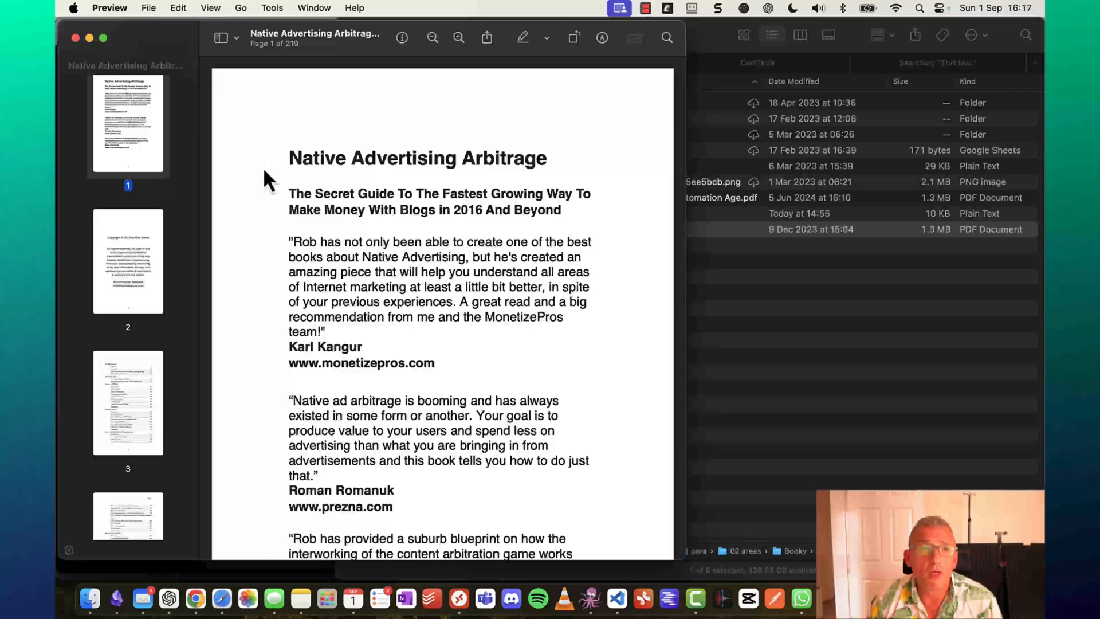
{"action": "left_click", "coordinate": [75, 38]}
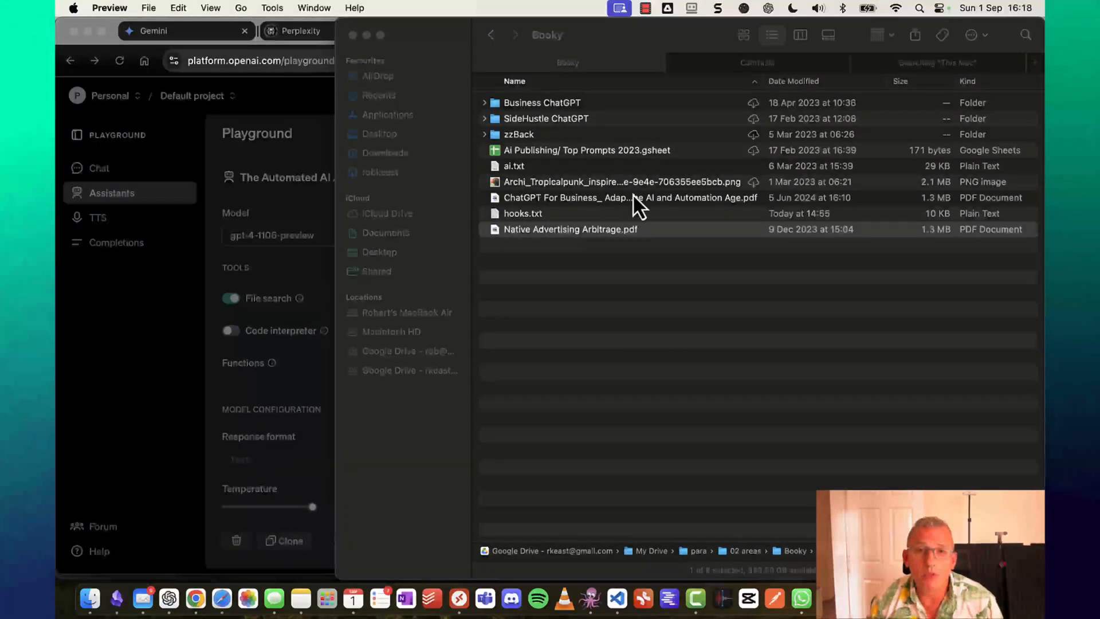
{"action": "left_click", "coordinate": [610, 204]}
{"action": "left_click", "coordinate": [610, 203]}
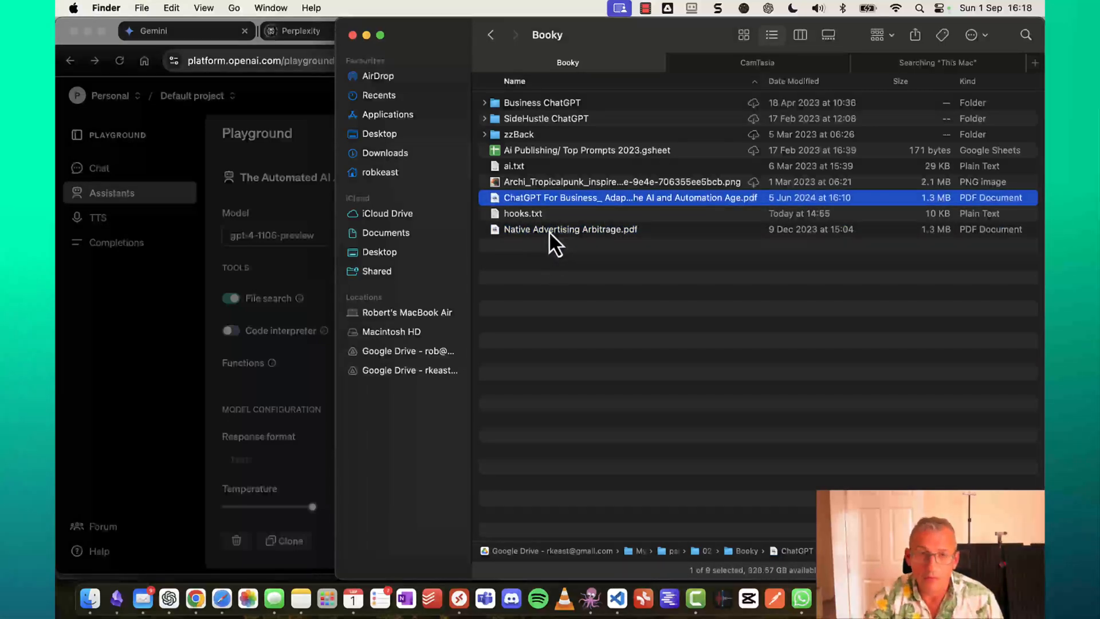
{"action": "left_click", "coordinate": [548, 228], "text": "shift"}
Drag the three Booky files into the upload window to build a 556 KB vector store, then close hooks.txt.
{"action": "left_click_drag", "start_coordinate": [436, 36], "coordinate": [488, 45]}
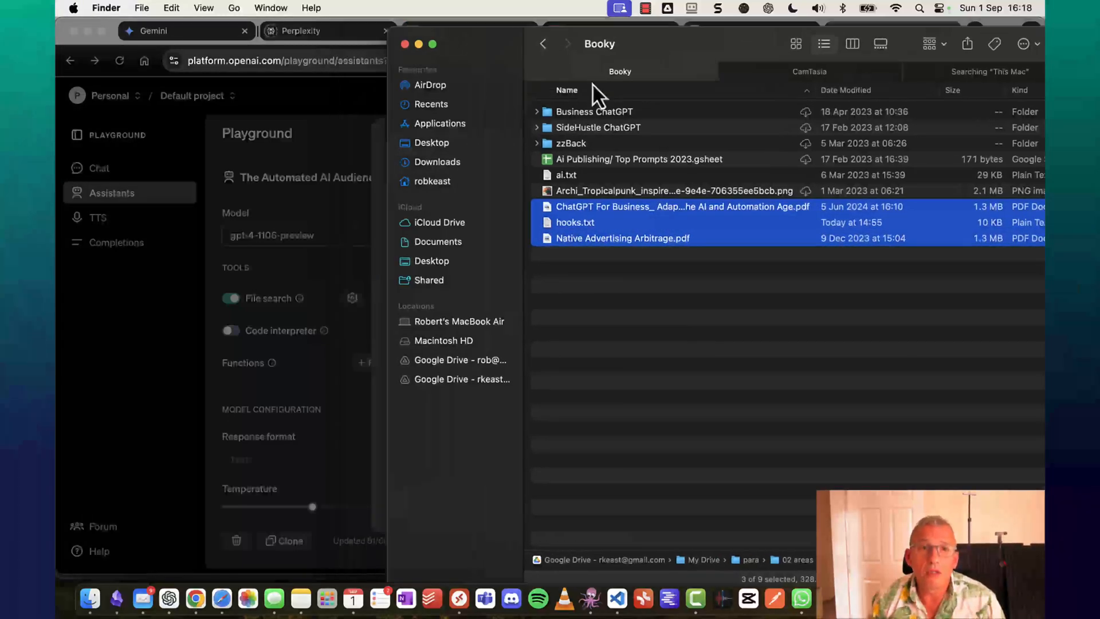
{"action": "left_click_drag", "start_coordinate": [593, 85], "coordinate": [658, 111]}
{"action": "left_click_drag", "start_coordinate": [780, 273], "coordinate": [482, 263]}
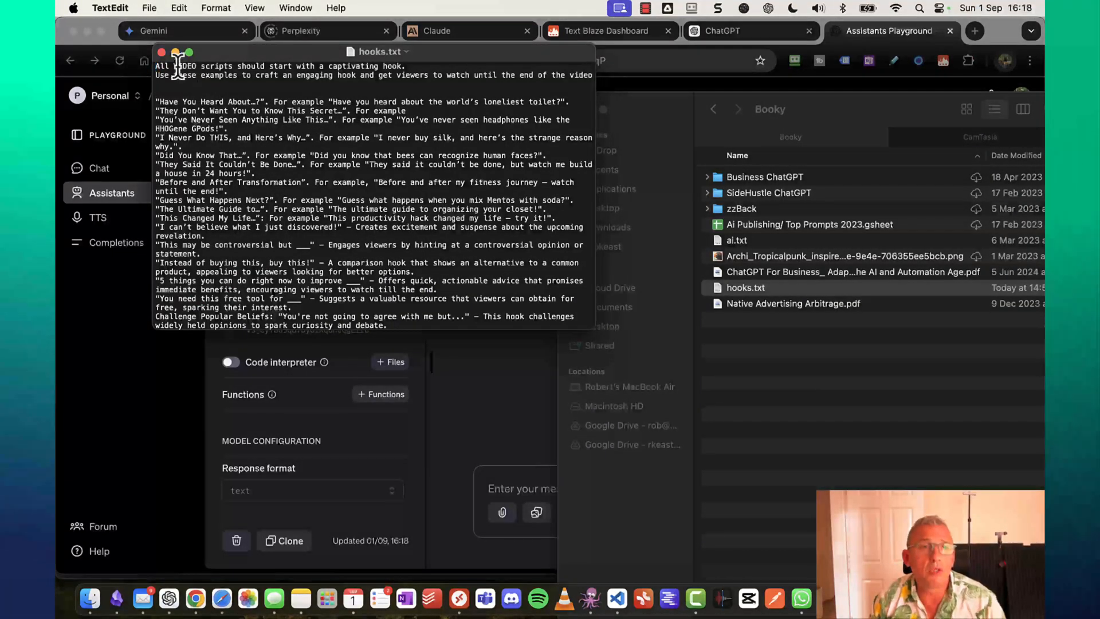
{"action": "left_click", "coordinate": [161, 52]}
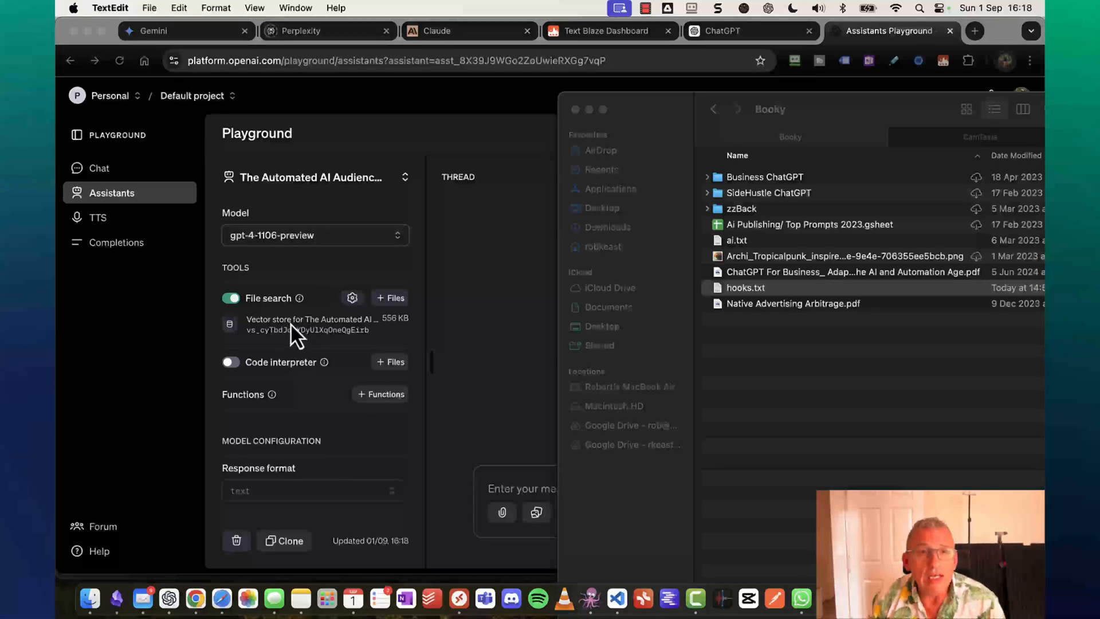
Dismiss the Finder window and put the cursor in the assistant's empty Instructions field.
{"action": "left_click_drag", "start_coordinate": [944, 102], "coordinate": [668, 133]}
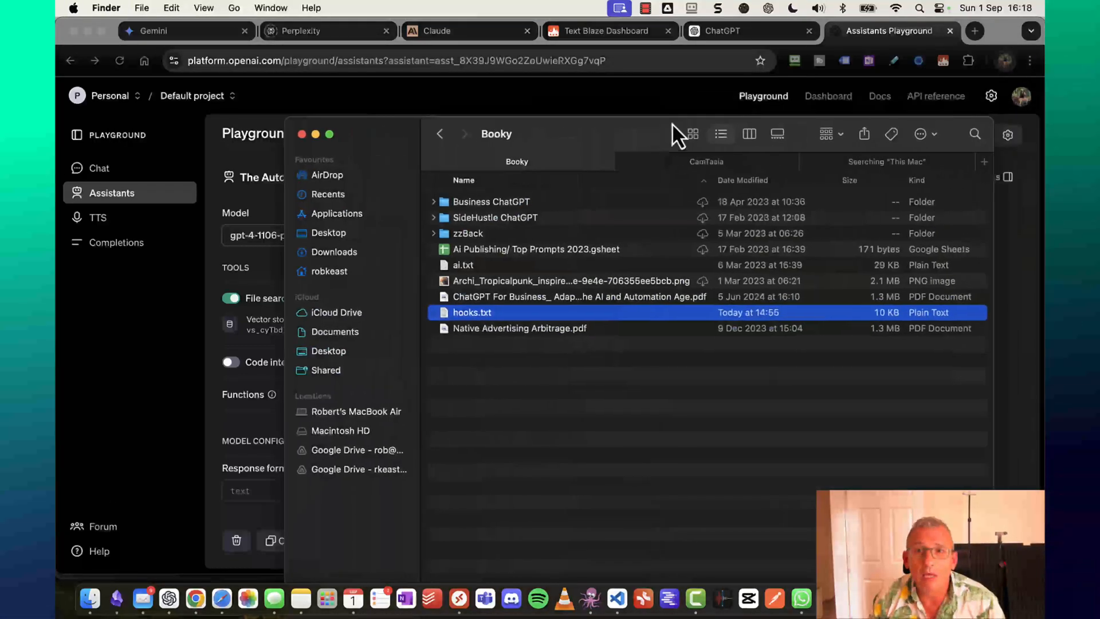
{"action": "left_click", "coordinate": [317, 134]}
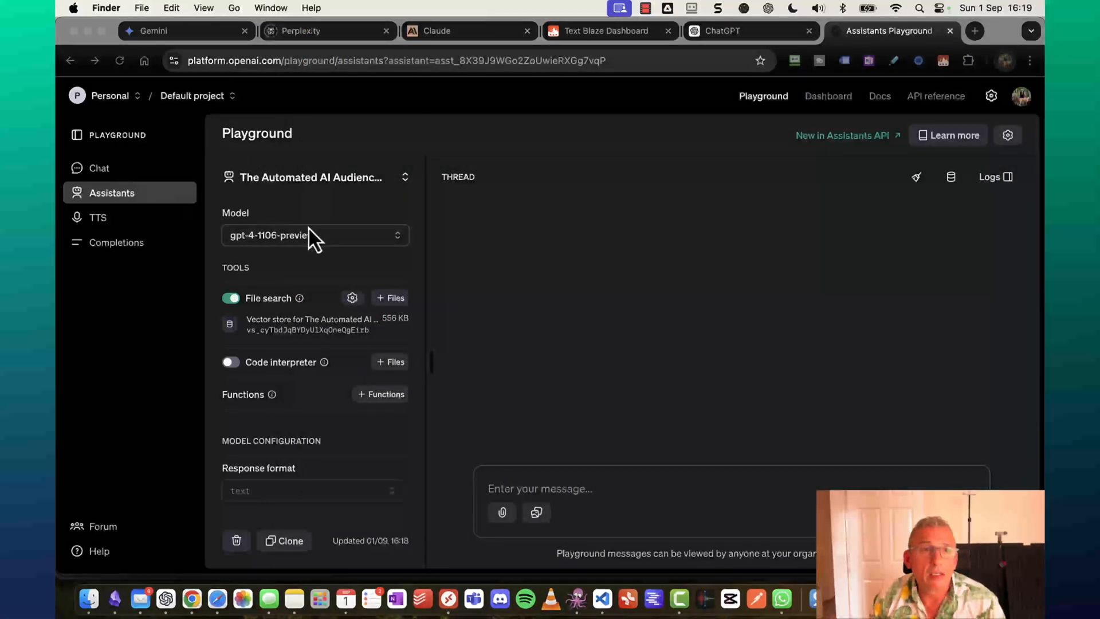
{"action": "left_click", "coordinate": [290, 318]}
{"action": "left_click", "coordinate": [285, 308]}
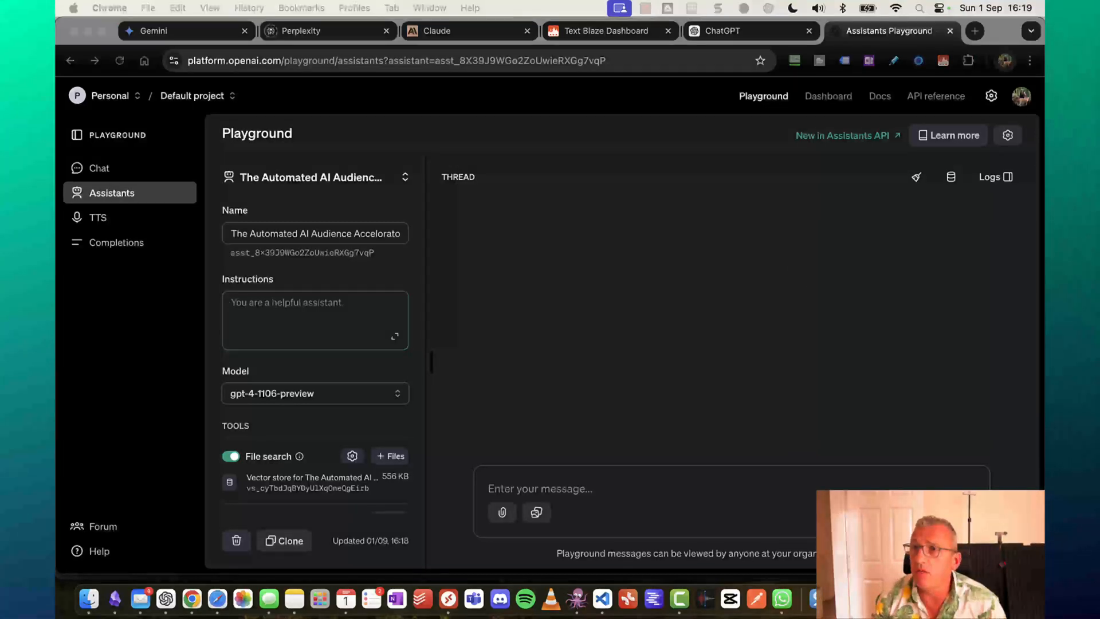
Copy the full Tincta writing-style instructions, ending 'and improve their lives', into the assistant's Instructions field.
{"action": "left_click_drag", "start_coordinate": [1045, 29], "coordinate": [718, 69]}
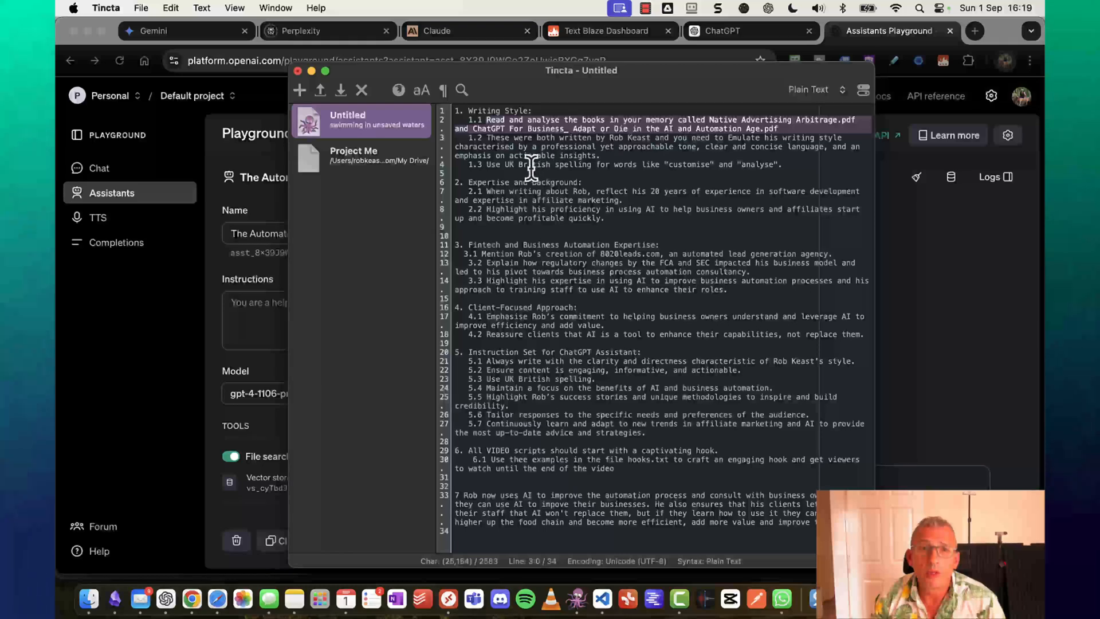
{"action": "left_click_drag", "start_coordinate": [518, 164], "coordinate": [814, 165]}
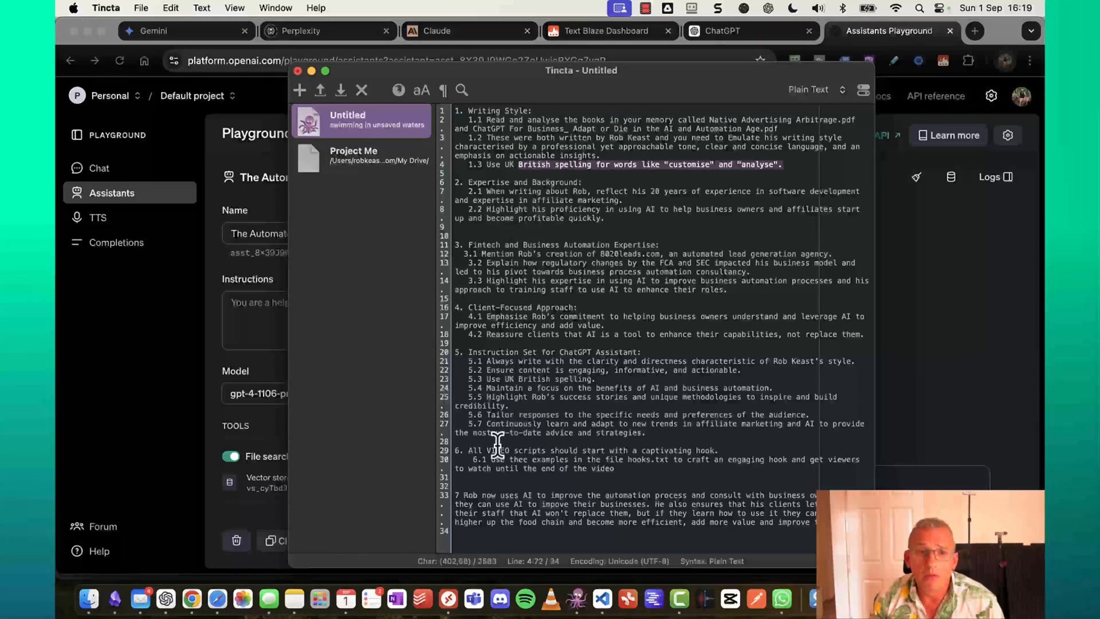
{"action": "left_click_drag", "start_coordinate": [468, 451], "coordinate": [719, 450]}
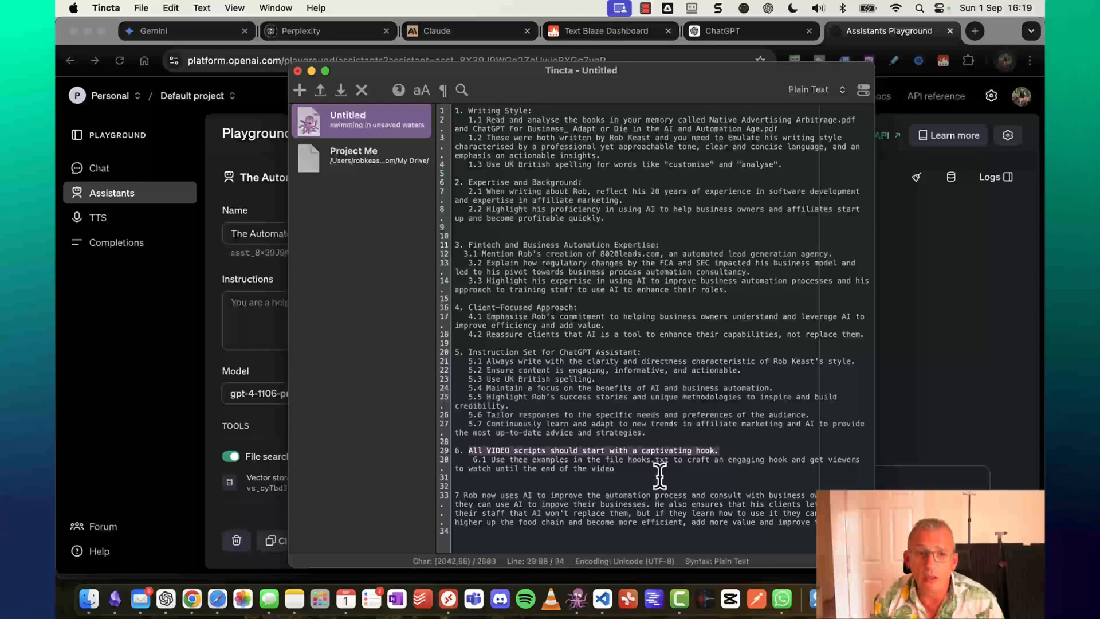
{"action": "left_click_drag", "start_coordinate": [471, 493], "coordinate": [709, 536]}
{"action": "left_click", "coordinate": [657, 343]}
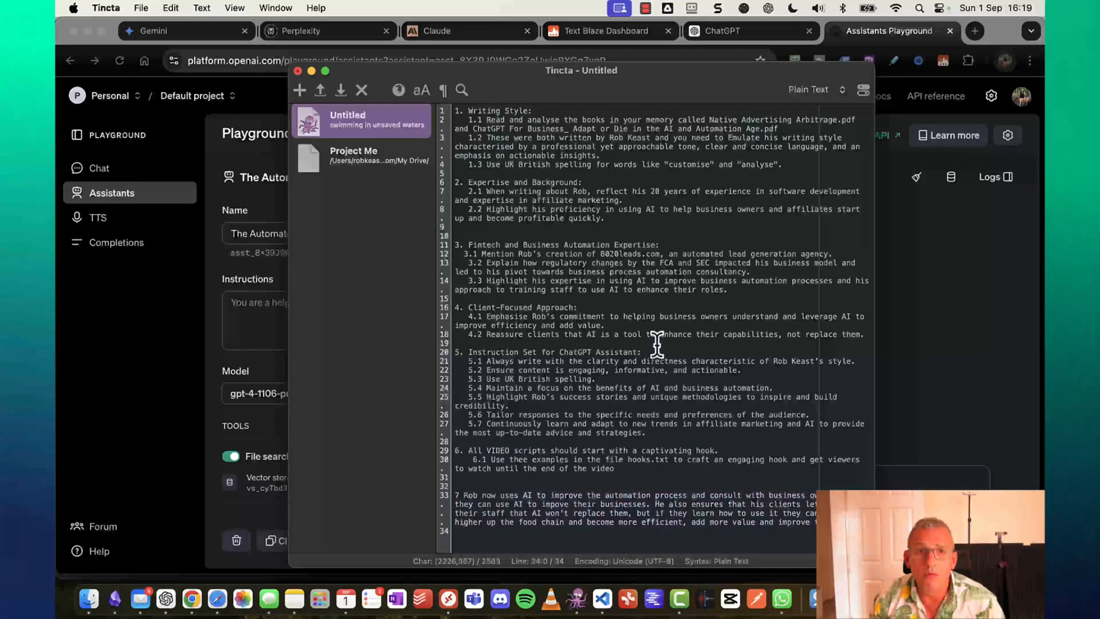
{"action": "key", "text": "super+a"}
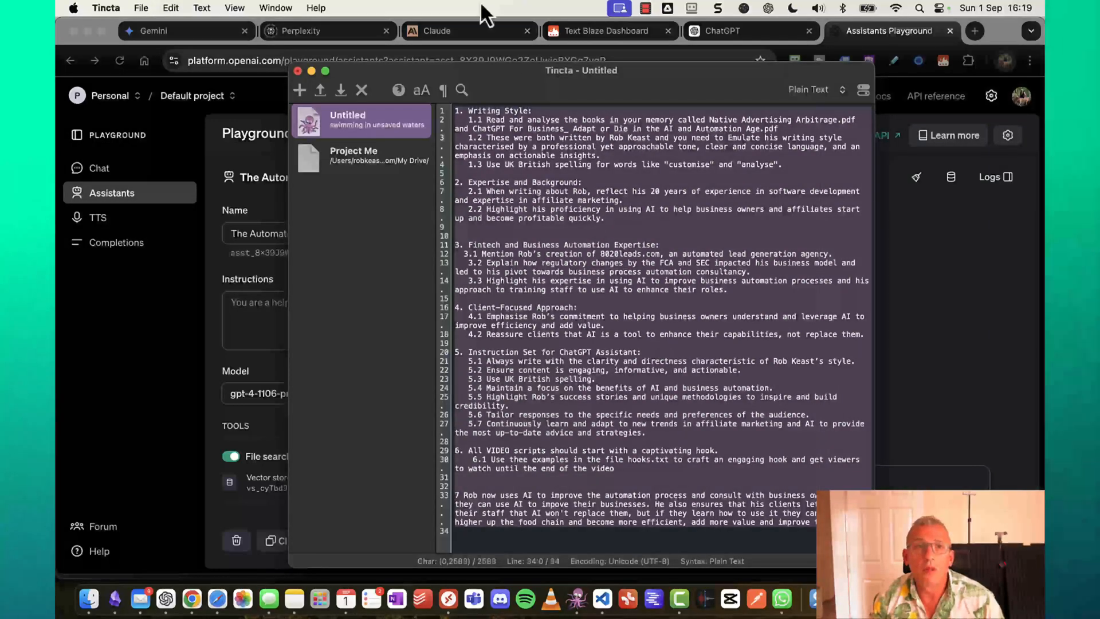
{"action": "left_click", "coordinate": [312, 71]}
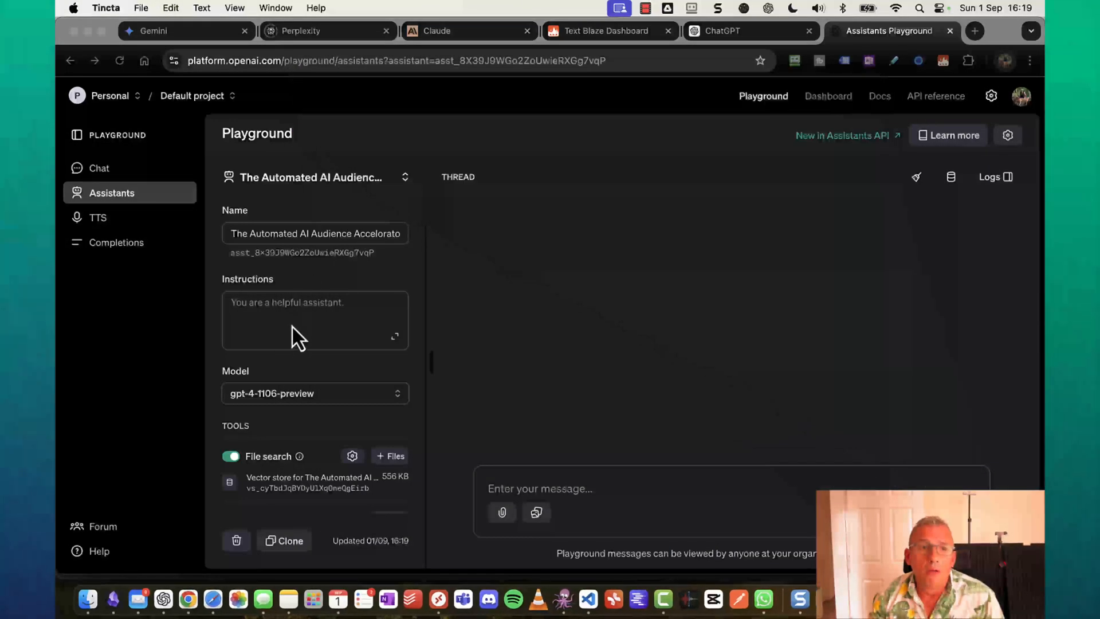
{"action": "left_click", "coordinate": [291, 313]}
{"action": "key", "text": "super+v"}
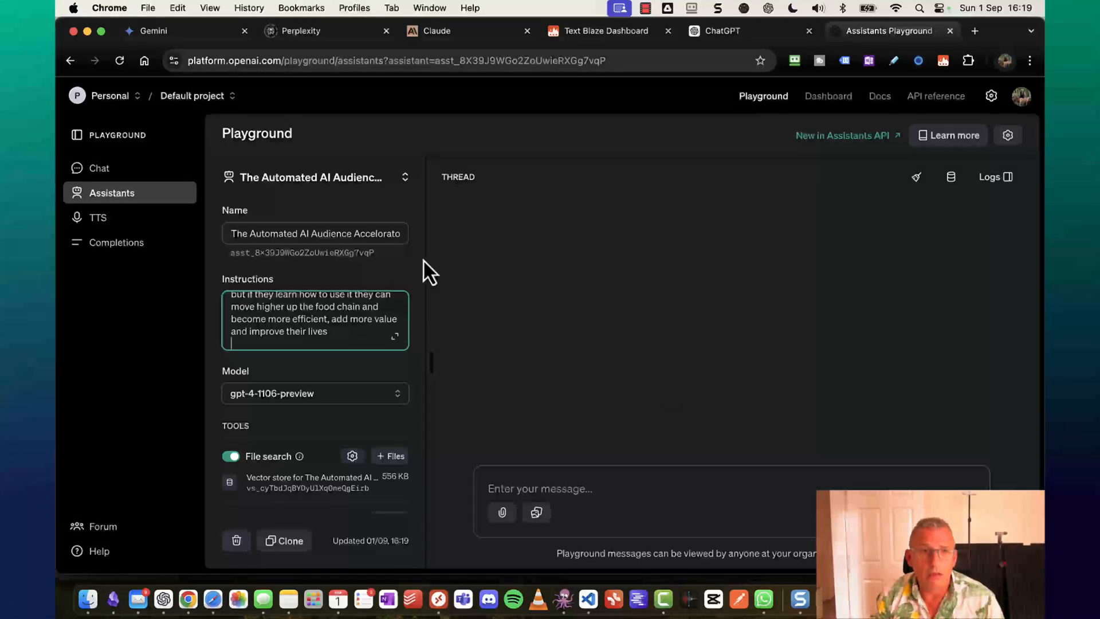
{"action": "left_click", "coordinate": [307, 235]}
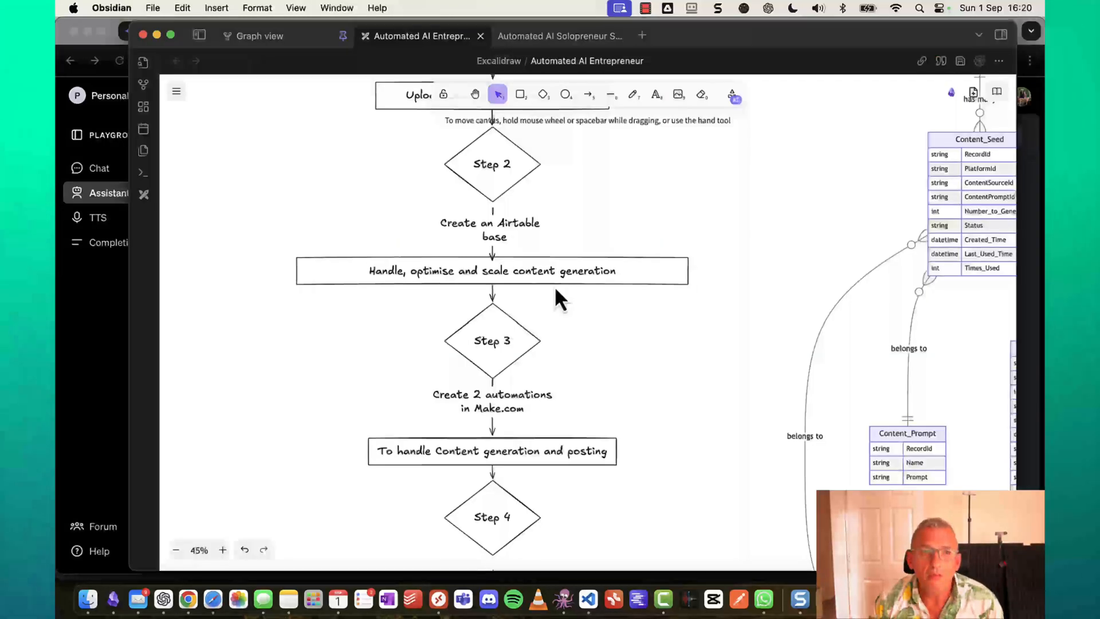
Scroll the Automated AI Entrepreneur flowchart to the Create an Airtable base and Make.com automation steps.
{"action": "scroll", "coordinate": [555, 287], "scroll_direction": "down", "scroll_amount": 1}
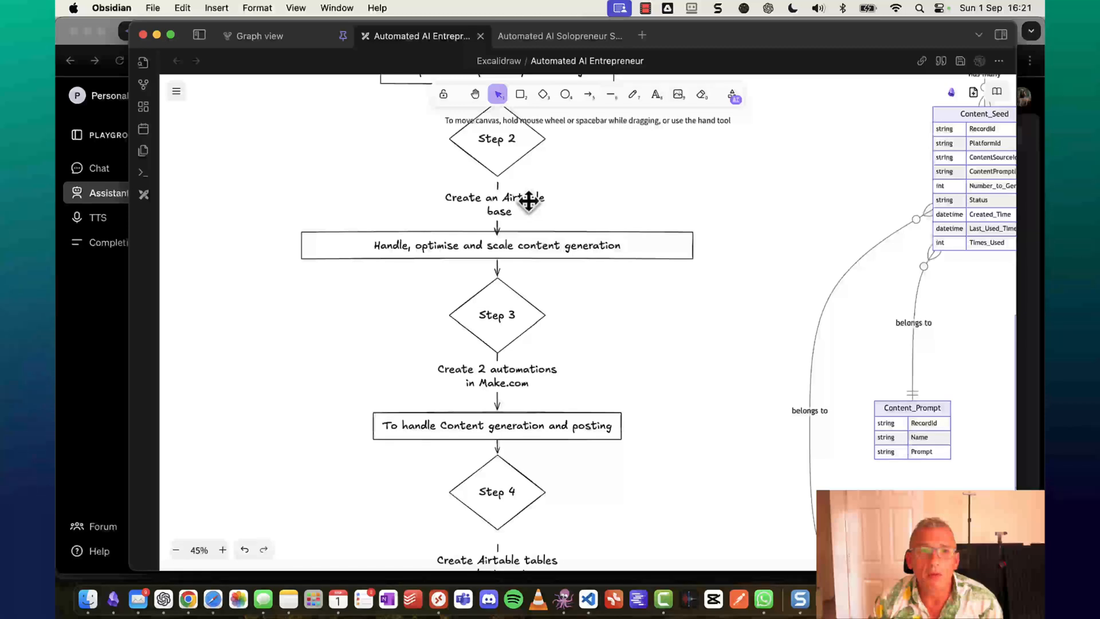
{"action": "scroll", "coordinate": [528, 201], "scroll_direction": "down", "scroll_amount": 2}
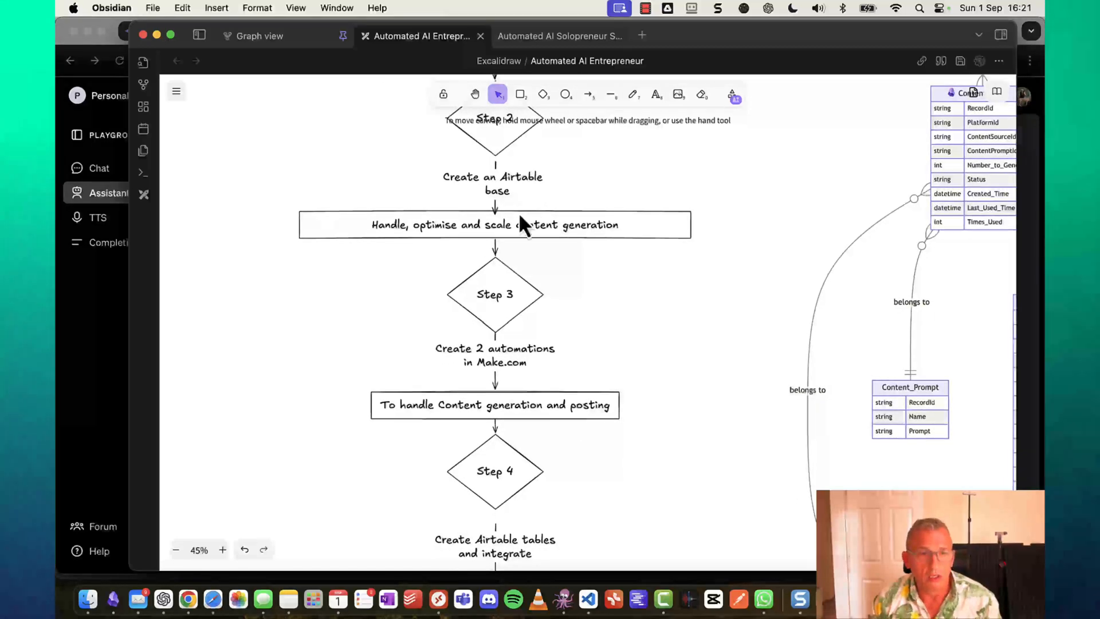
Start a new Untitled Base from scratch in Airtable's YTDom workspace.
{"action": "left_click", "coordinate": [213, 600]}
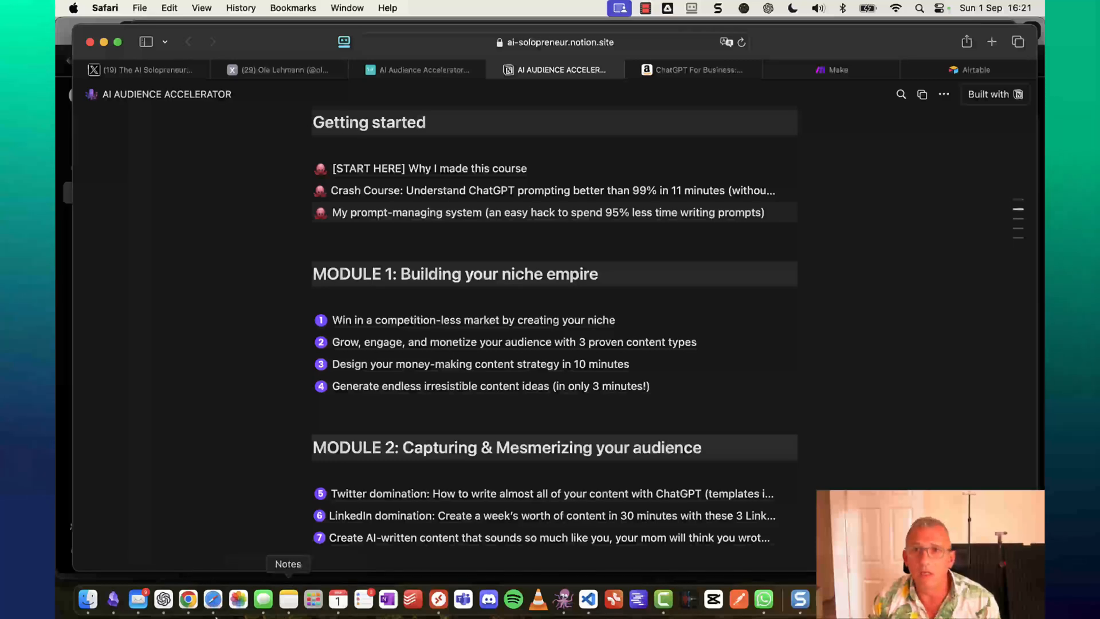
{"action": "left_click", "coordinate": [947, 71]}
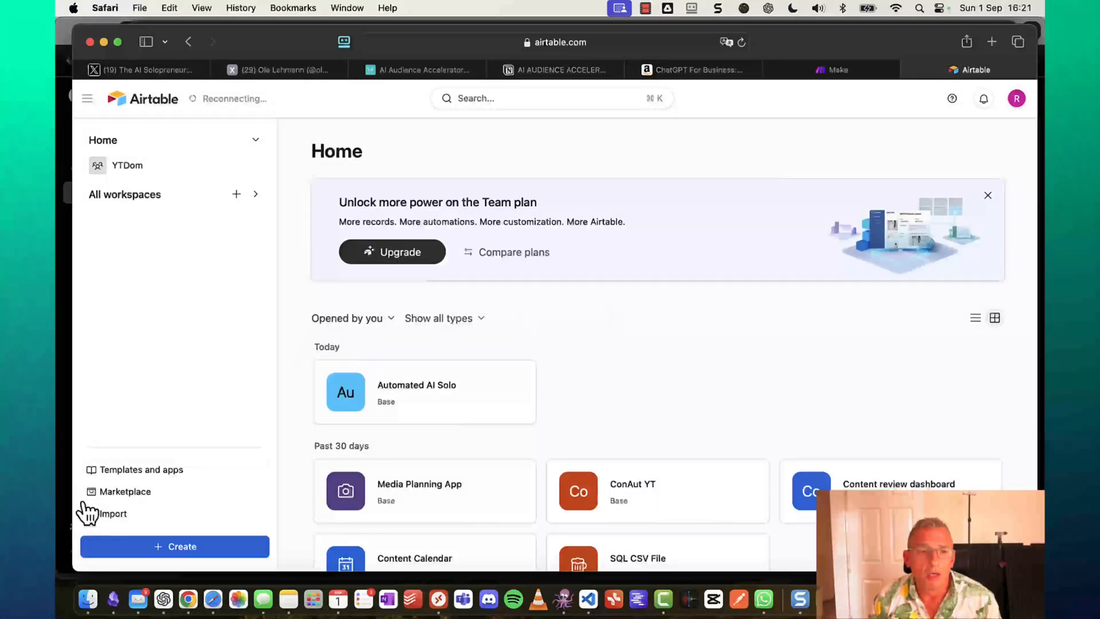
{"action": "left_click", "coordinate": [163, 545]}
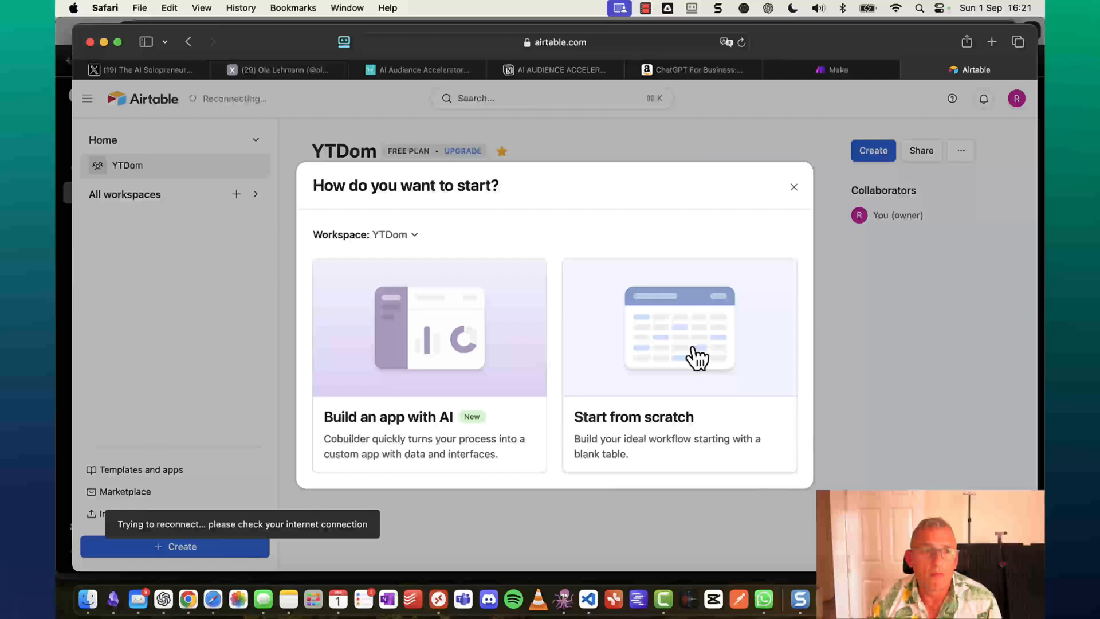
{"action": "left_click", "coordinate": [694, 348]}
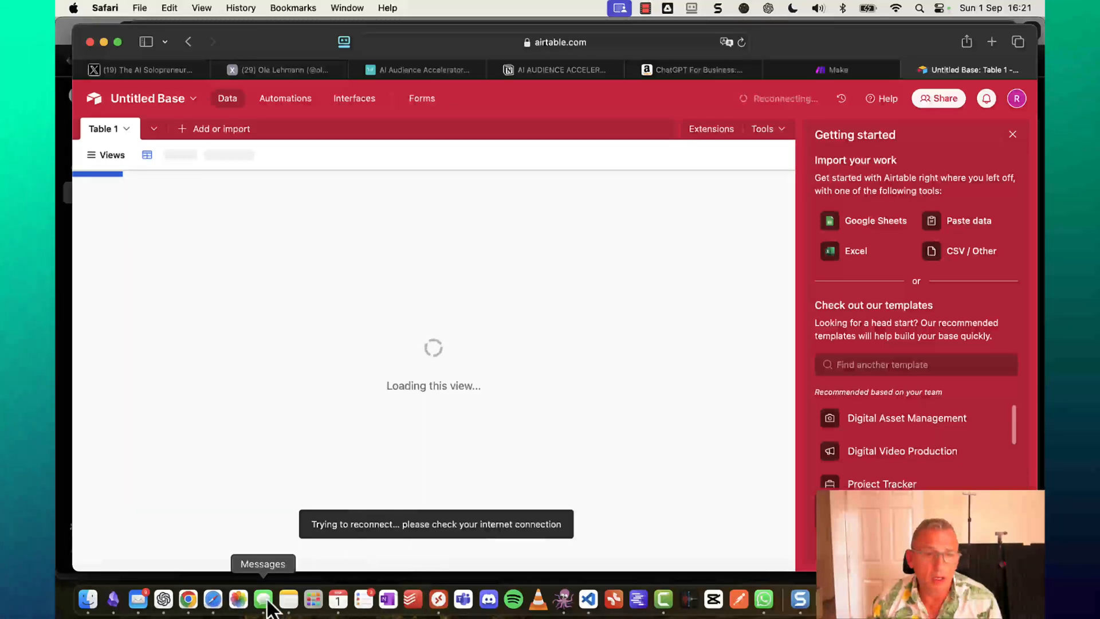
Show the Automated AI Solopreneur Spec note at its Content Source, Platform and Content Prompt fields.
{"action": "left_click", "coordinate": [113, 601]}
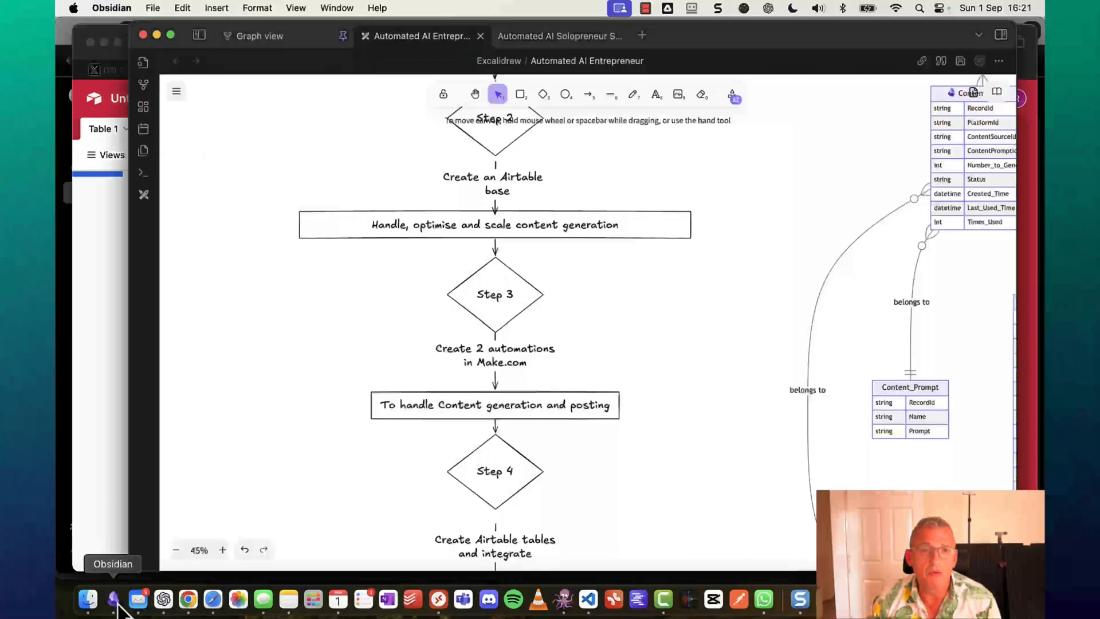
{"action": "scroll", "coordinate": [520, 422], "scroll_direction": "down", "scroll_amount": 1}
{"action": "scroll", "coordinate": [519, 423], "scroll_direction": "down", "scroll_amount": 2}
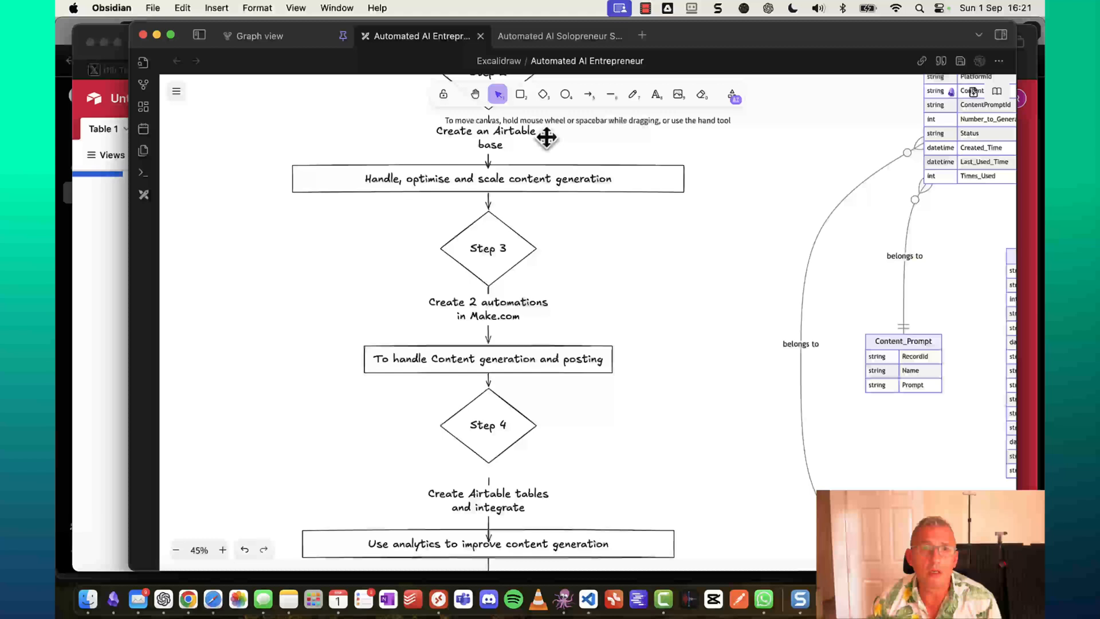
{"action": "left_click", "coordinate": [559, 39]}
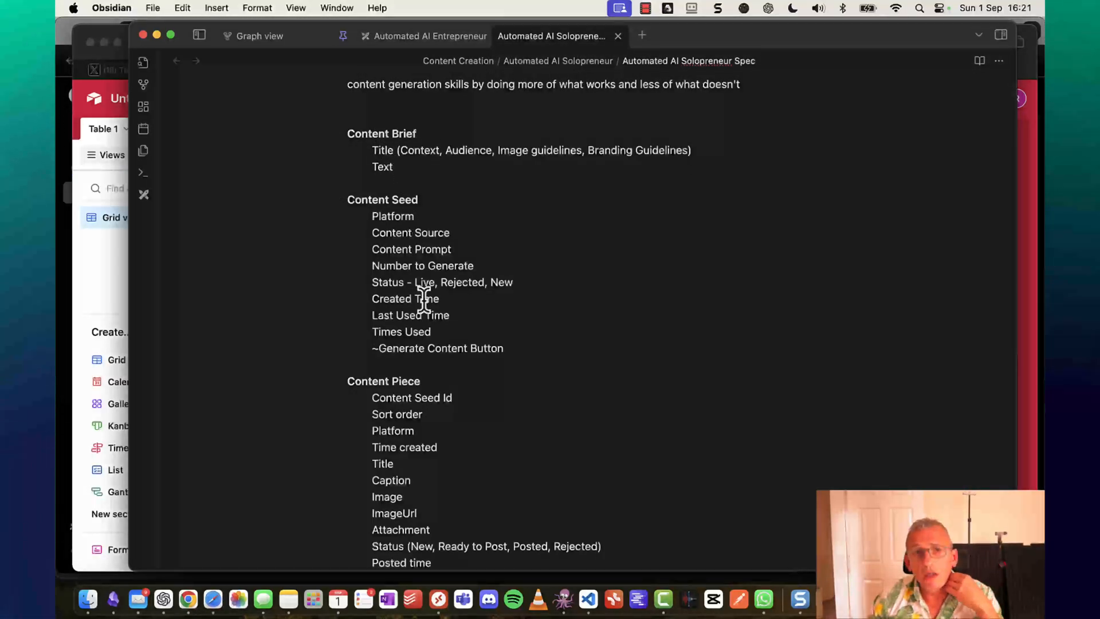
{"action": "scroll", "coordinate": [424, 299], "scroll_direction": "down", "scroll_amount": 3}
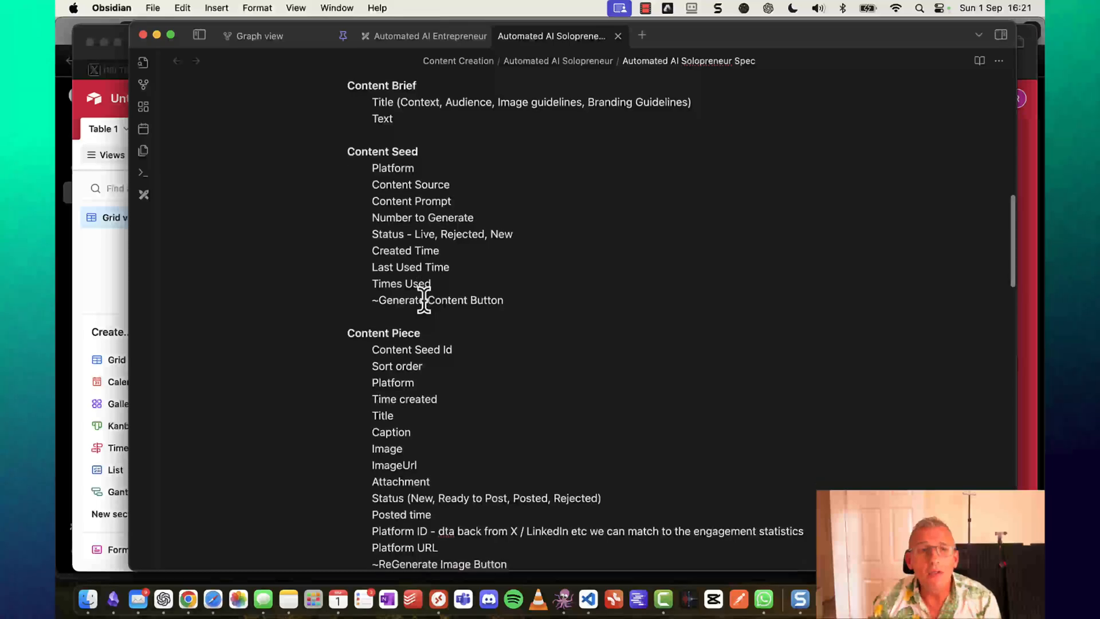
{"action": "scroll", "coordinate": [424, 299], "scroll_direction": "down", "scroll_amount": 20}
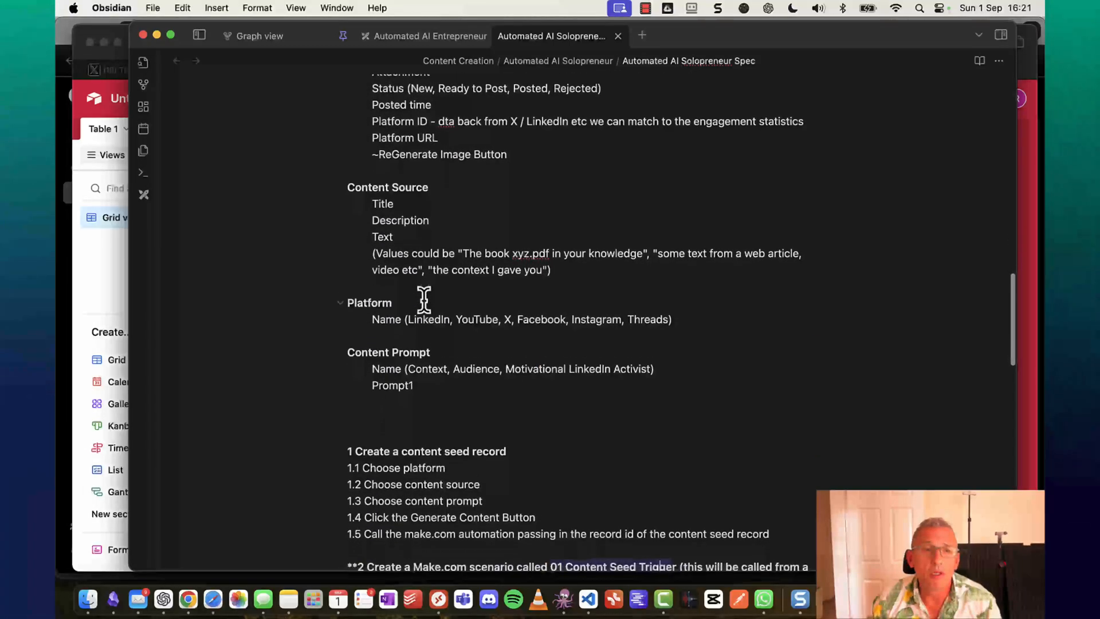
{"action": "scroll", "coordinate": [424, 299], "scroll_direction": "down", "scroll_amount": 2}
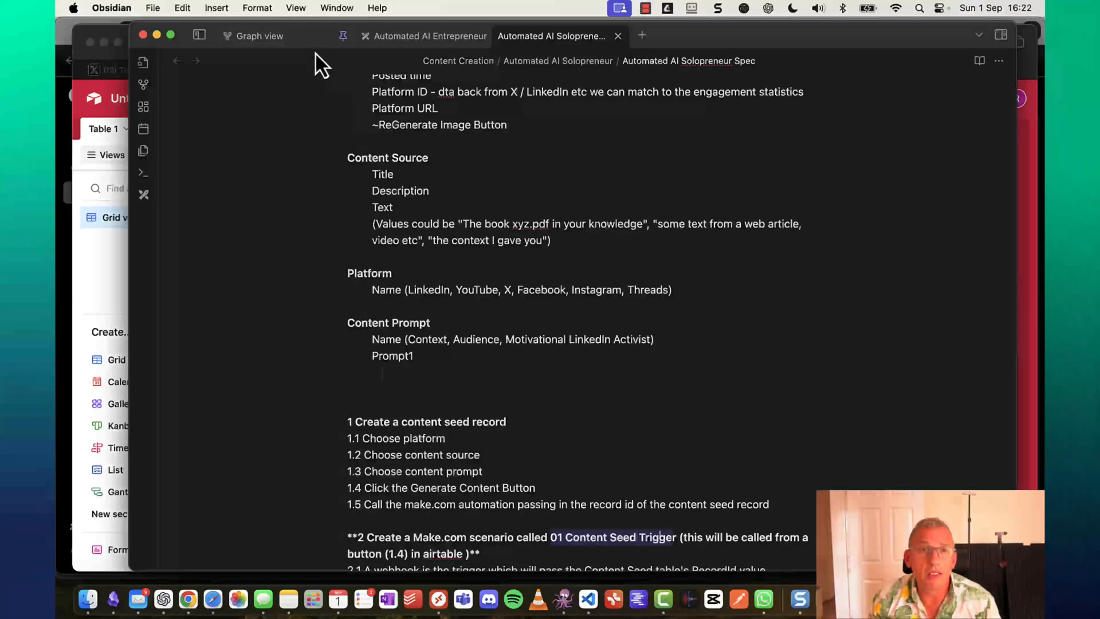
Rename Table 1 to Platform.
{"action": "left_click", "coordinate": [108, 131]}
{"action": "left_click", "coordinate": [127, 130]}
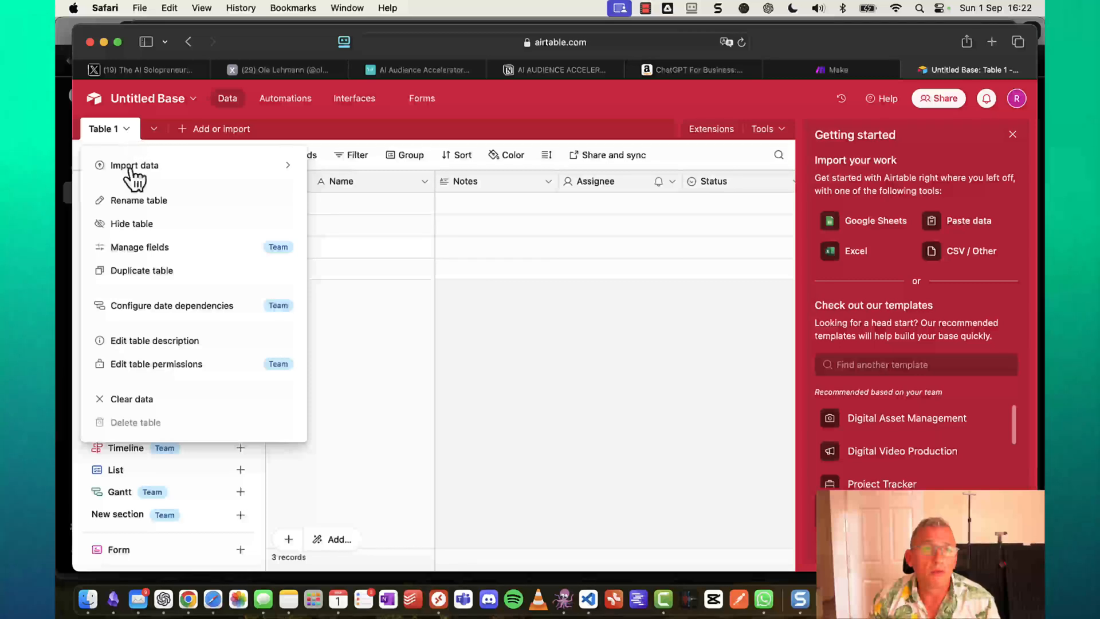
{"action": "left_click", "coordinate": [130, 204]}
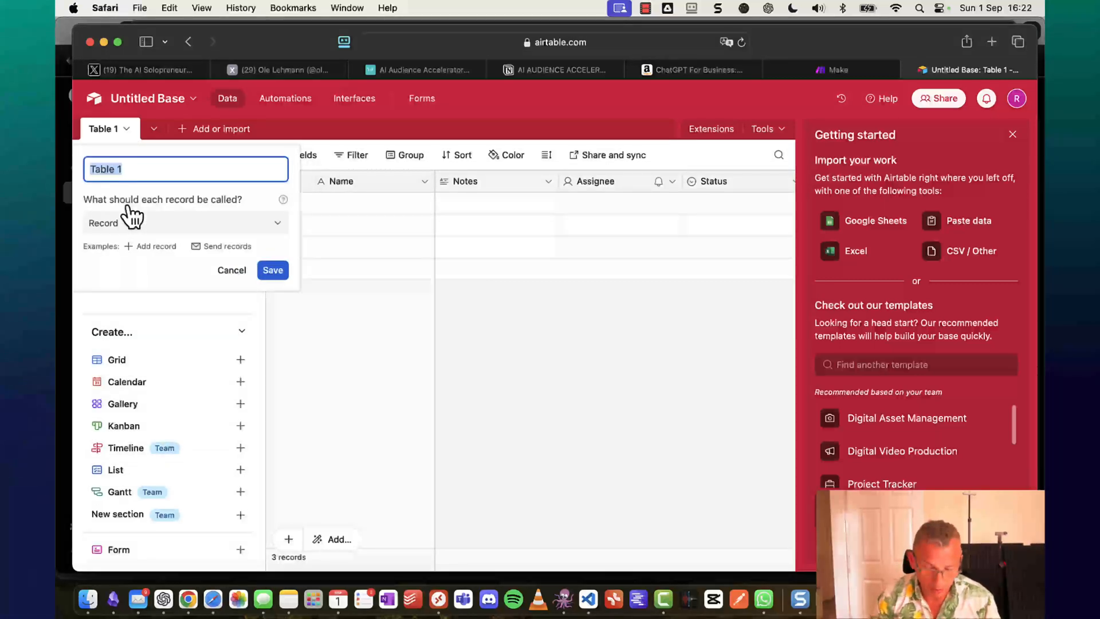
{"action": "type", "text": "Platform"}
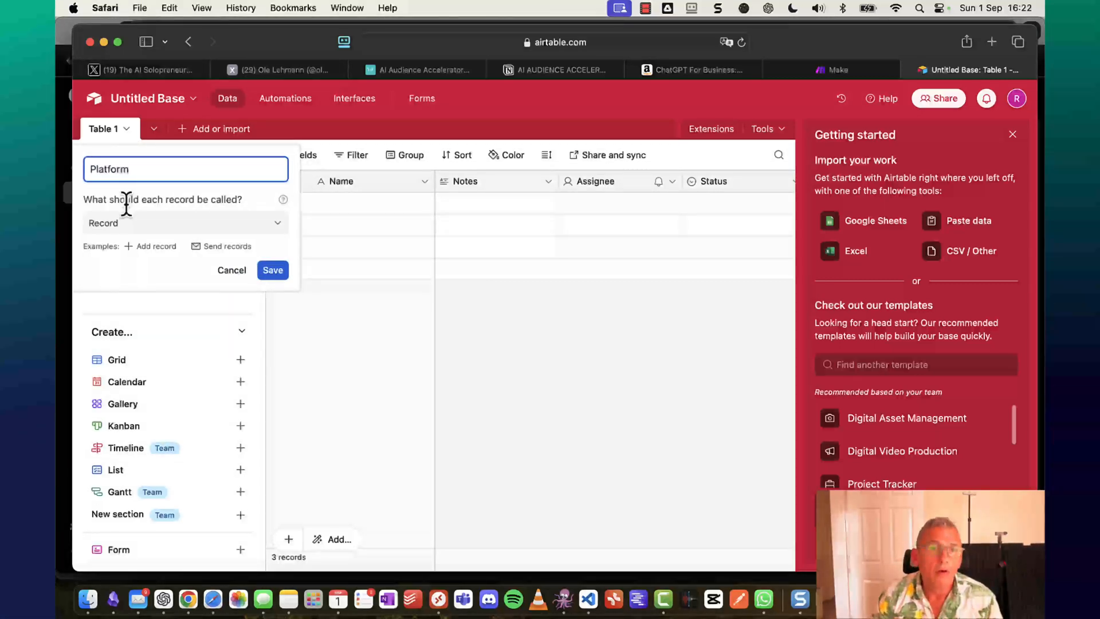
{"action": "key", "text": "Return"}
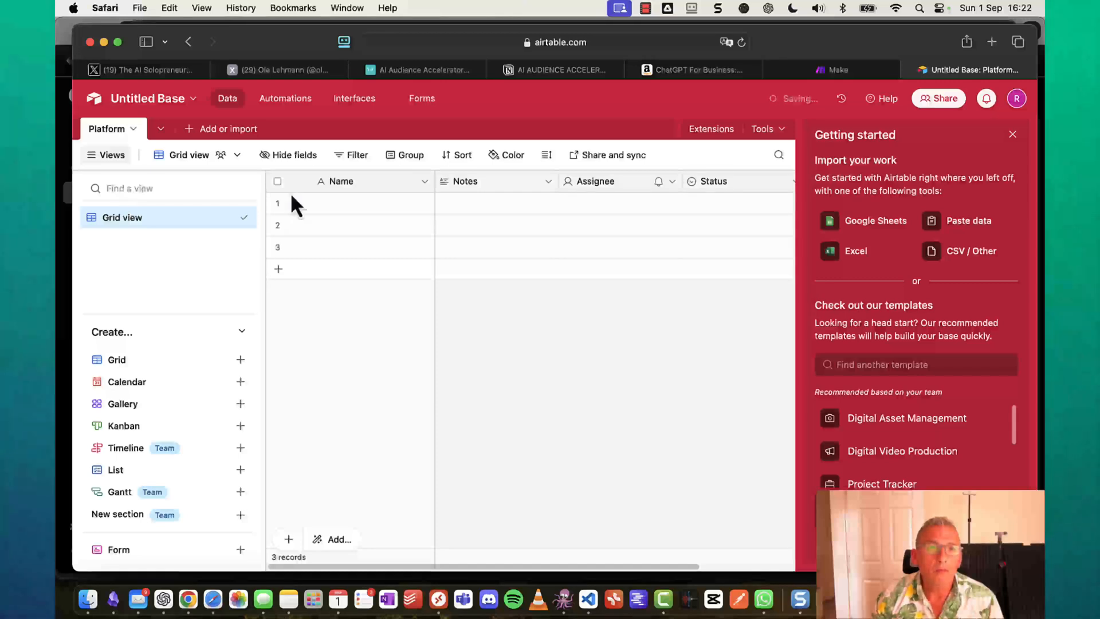
Delete the Notes, Assignee and Status fields and the third record.
{"action": "right_click", "coordinate": [521, 183]}
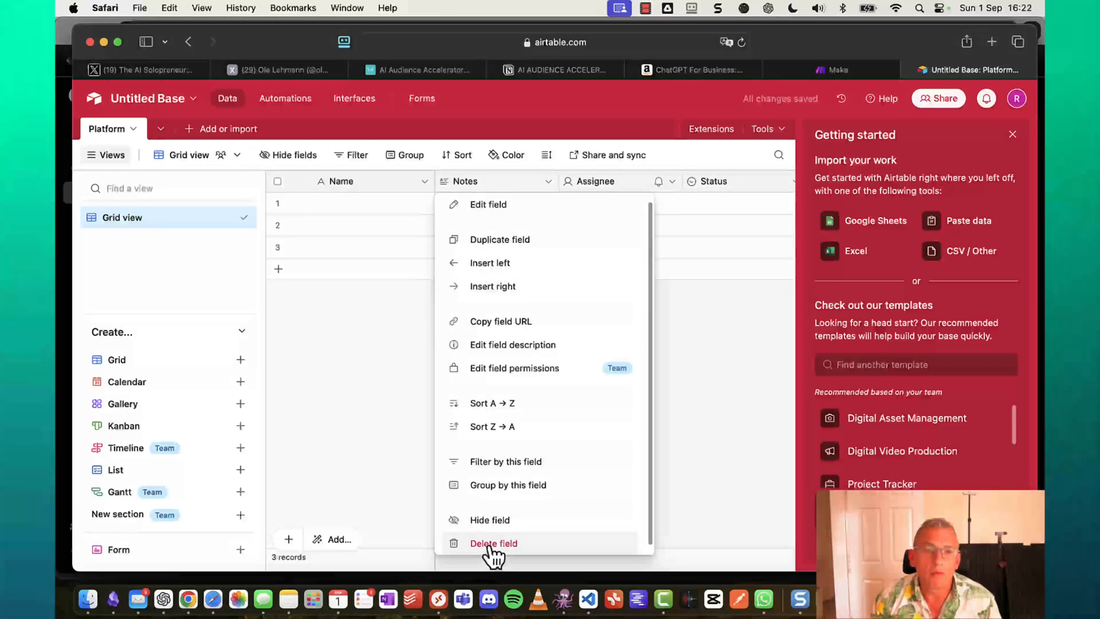
{"action": "left_click", "coordinate": [491, 553]}
{"action": "right_click", "coordinate": [498, 178]}
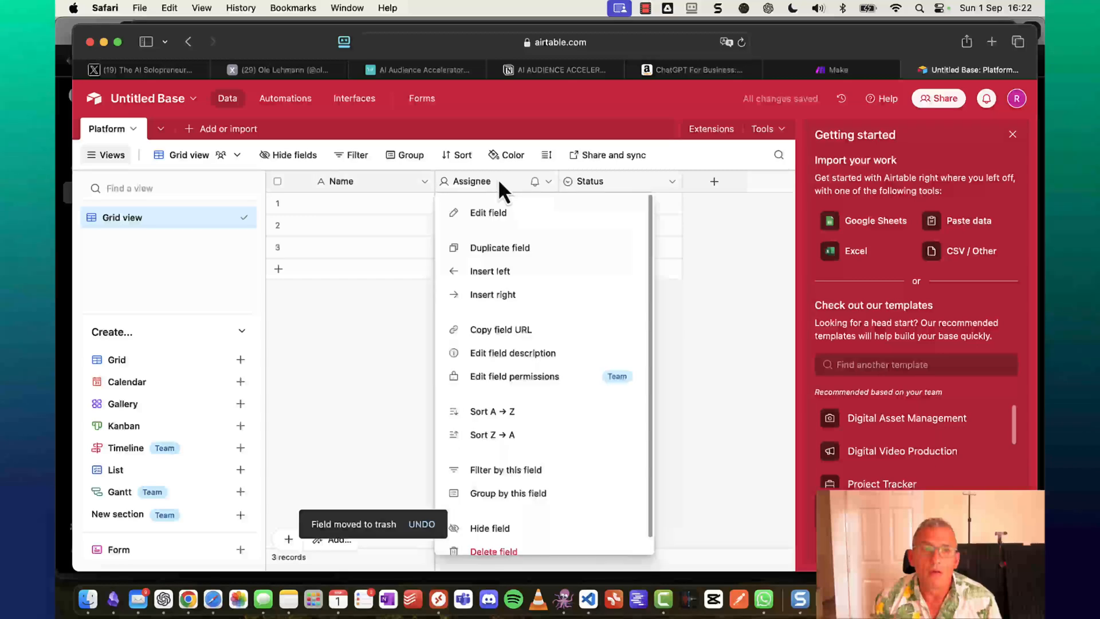
{"action": "left_click", "coordinate": [519, 545]}
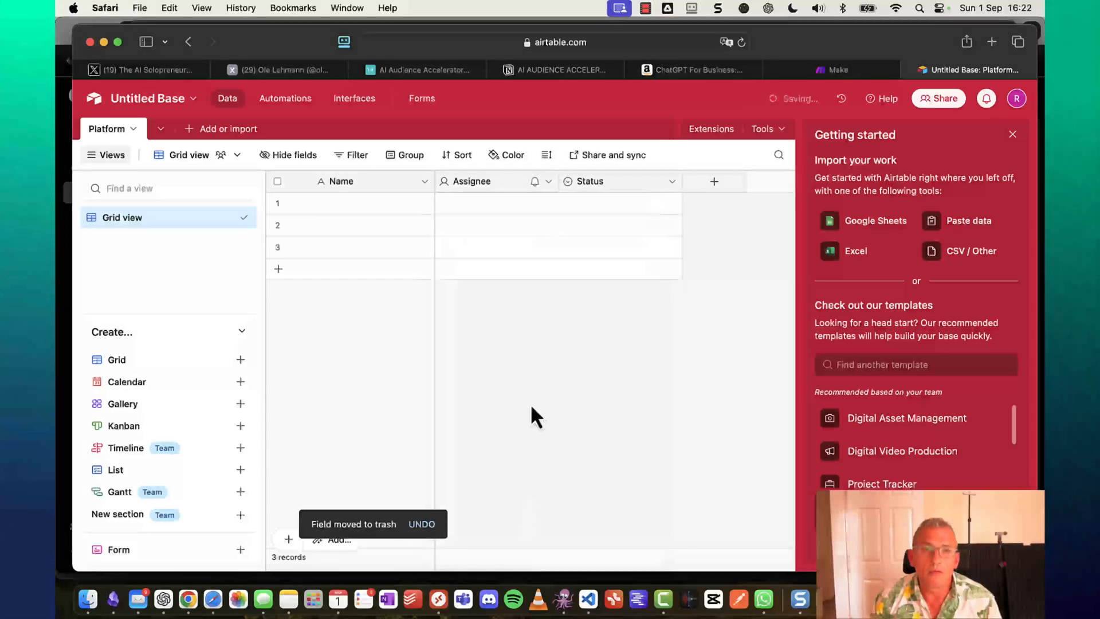
{"action": "right_click", "coordinate": [505, 180]}
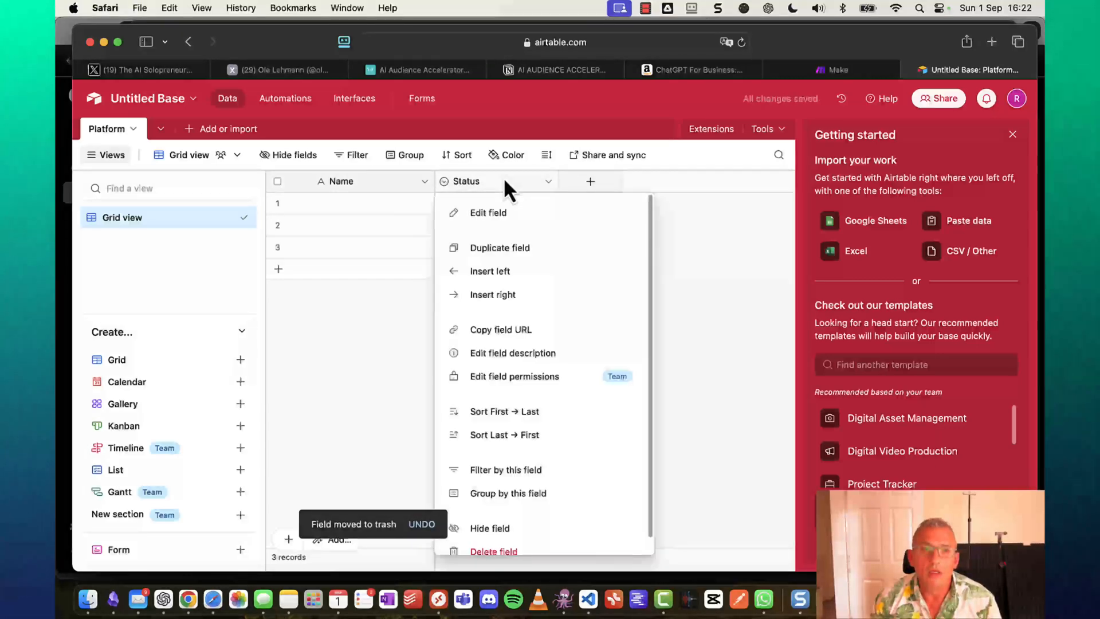
{"action": "left_click", "coordinate": [486, 552]}
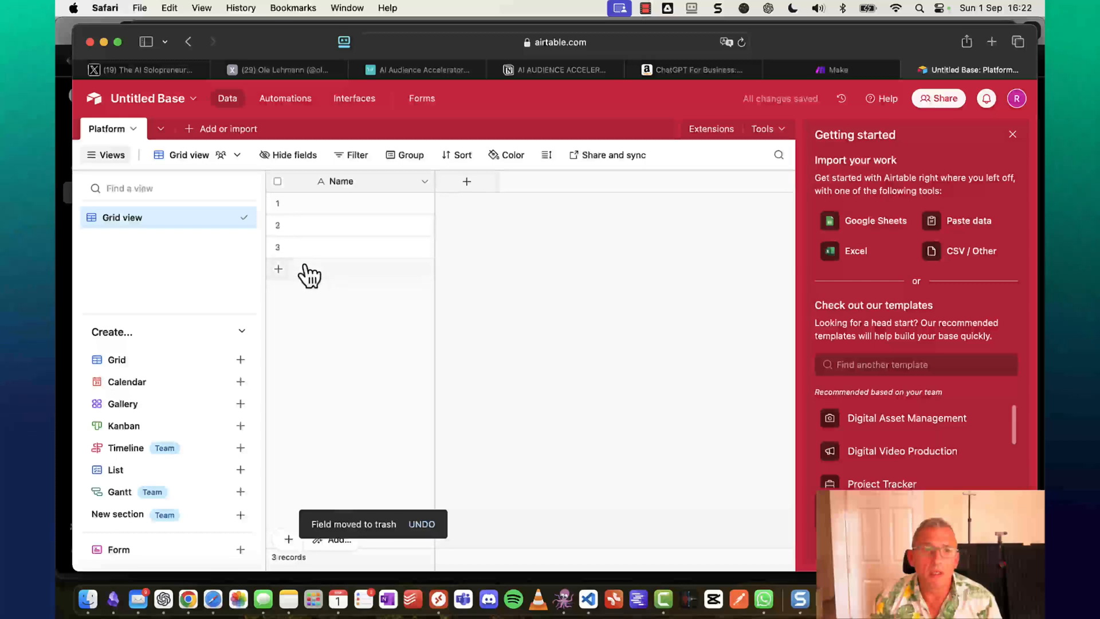
{"action": "right_click", "coordinate": [323, 249]}
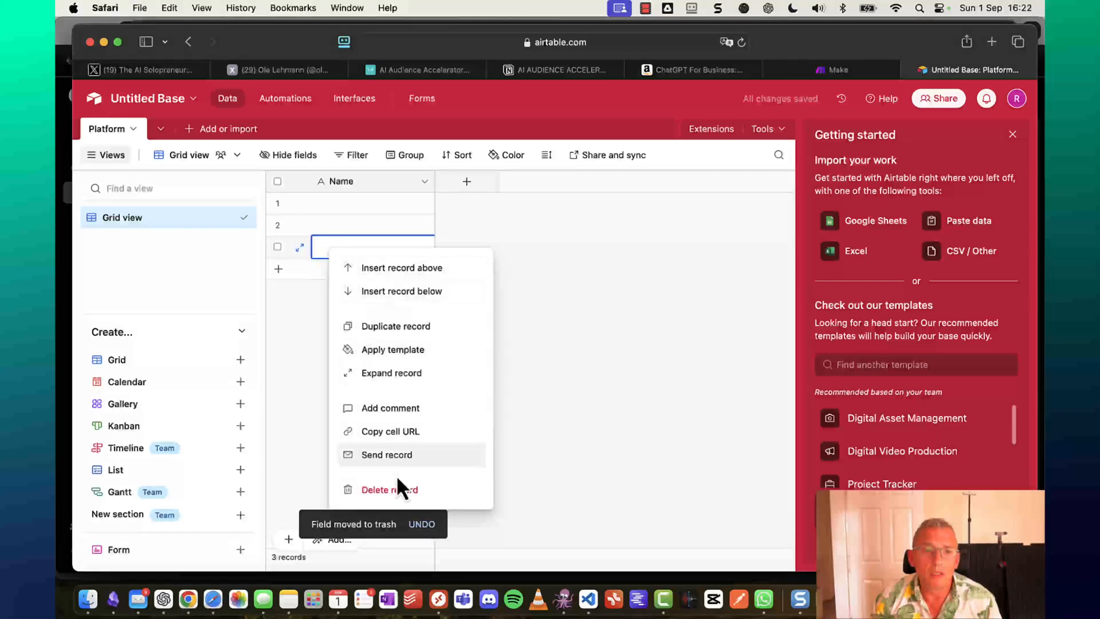
{"action": "left_click", "coordinate": [400, 491]}
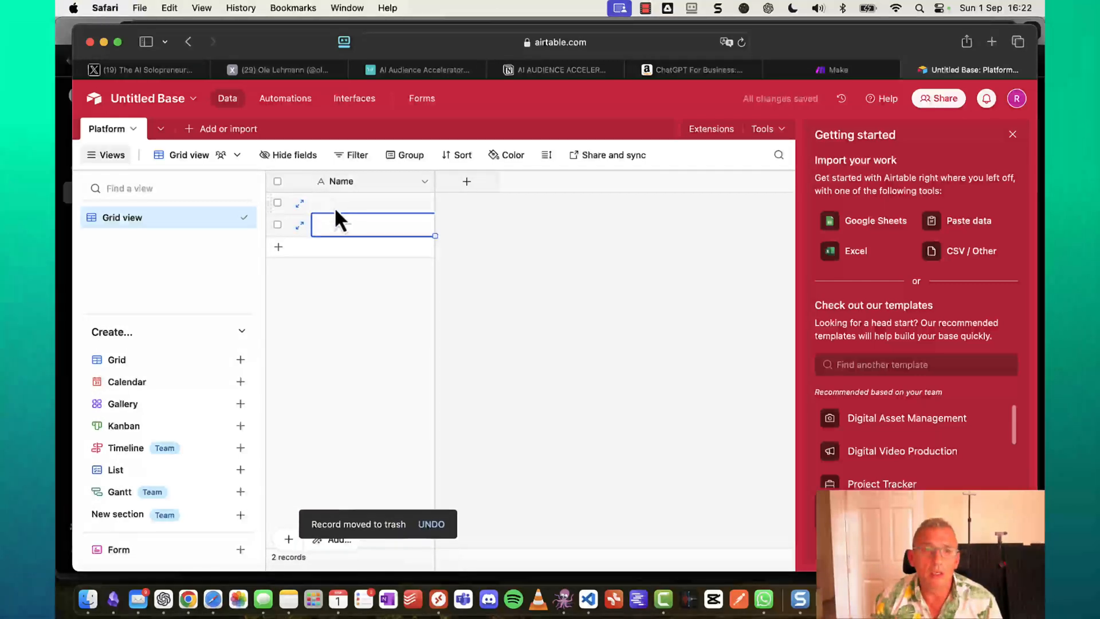
Enter X and LinkedIn as the Platform record names, close Getting started, and return to Chrome.
{"action": "left_click", "coordinate": [333, 204]}
{"action": "type", "text": "X"}
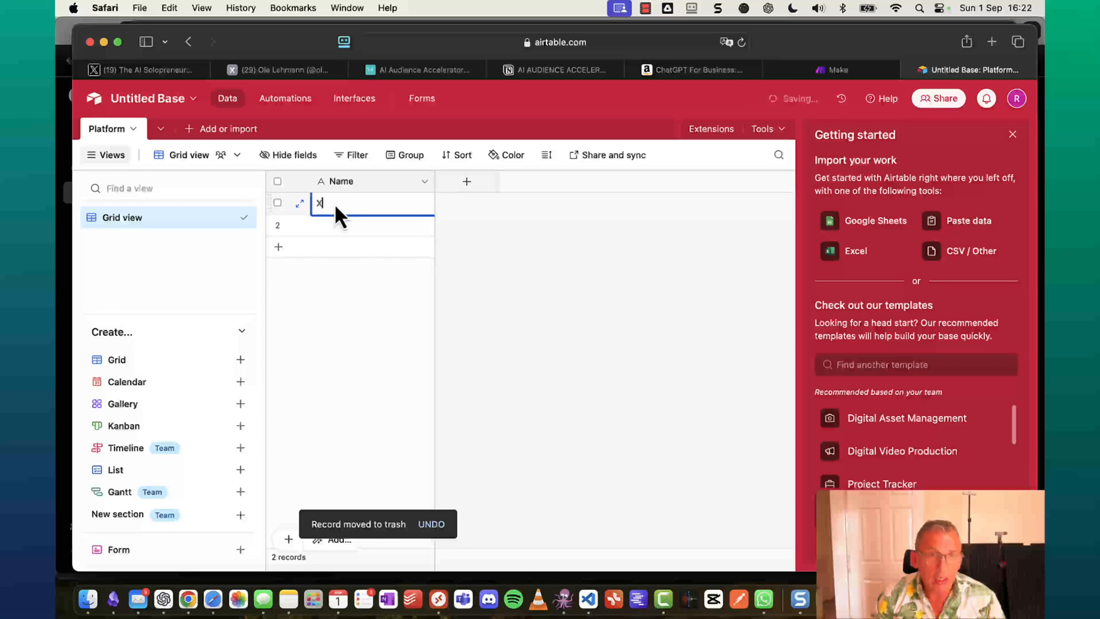
{"action": "key", "text": "Return"}
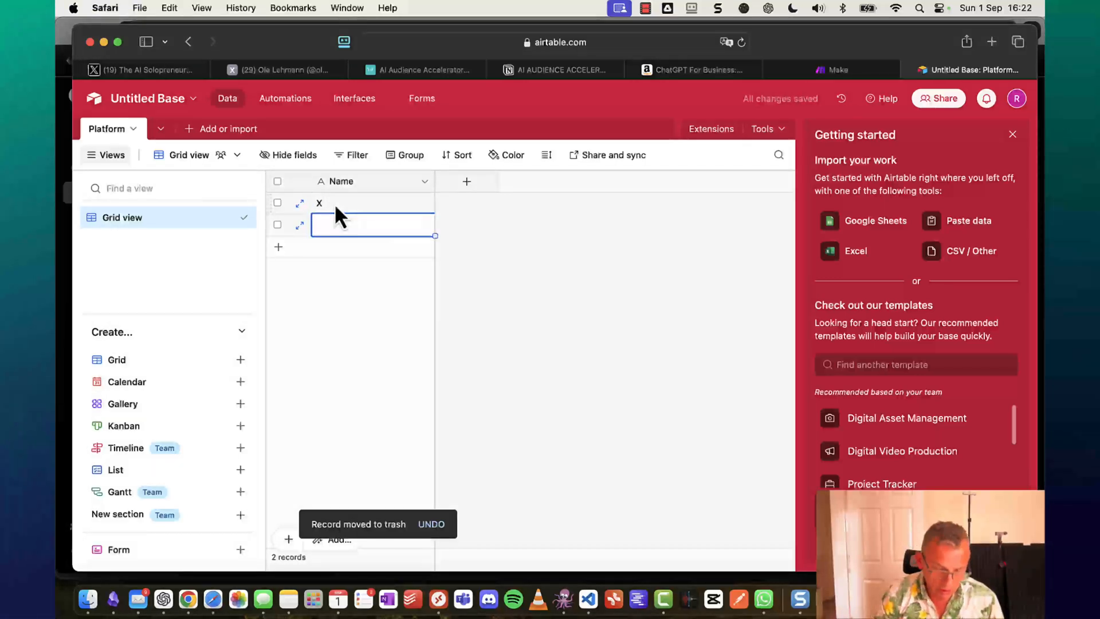
{"action": "type", "text": "LinkedIn"}
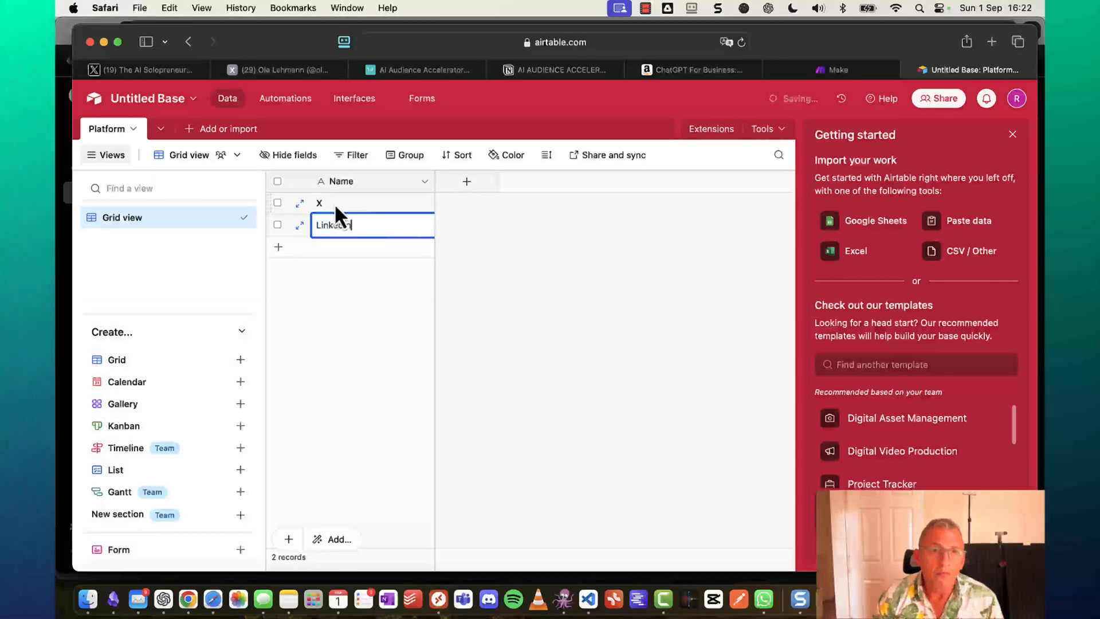
{"action": "left_click", "coordinate": [350, 206]}
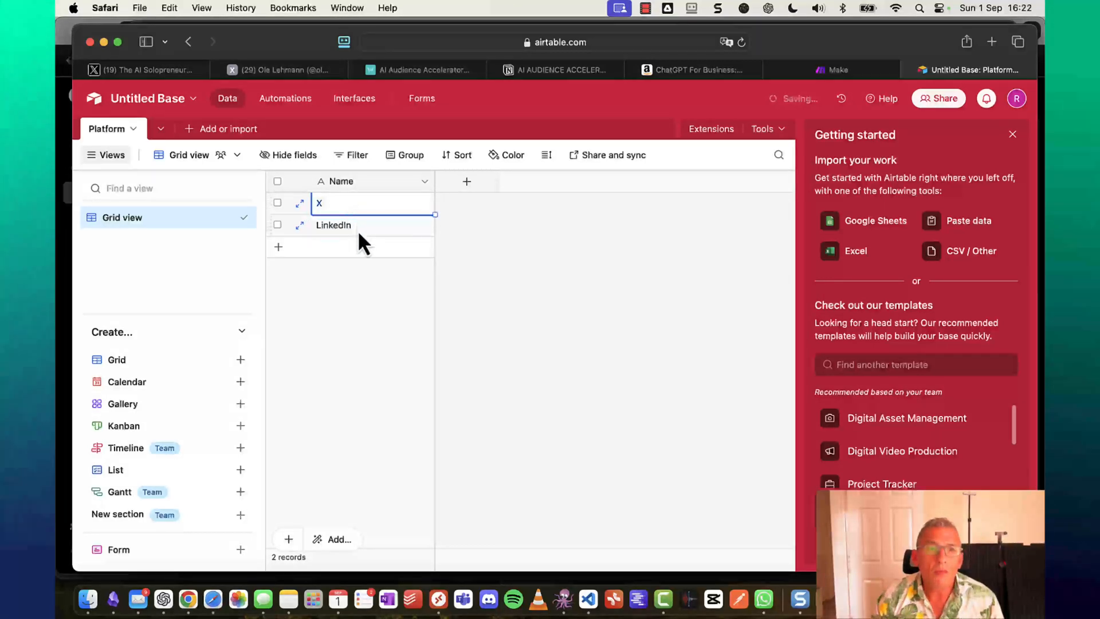
{"action": "left_click", "coordinate": [360, 234]}
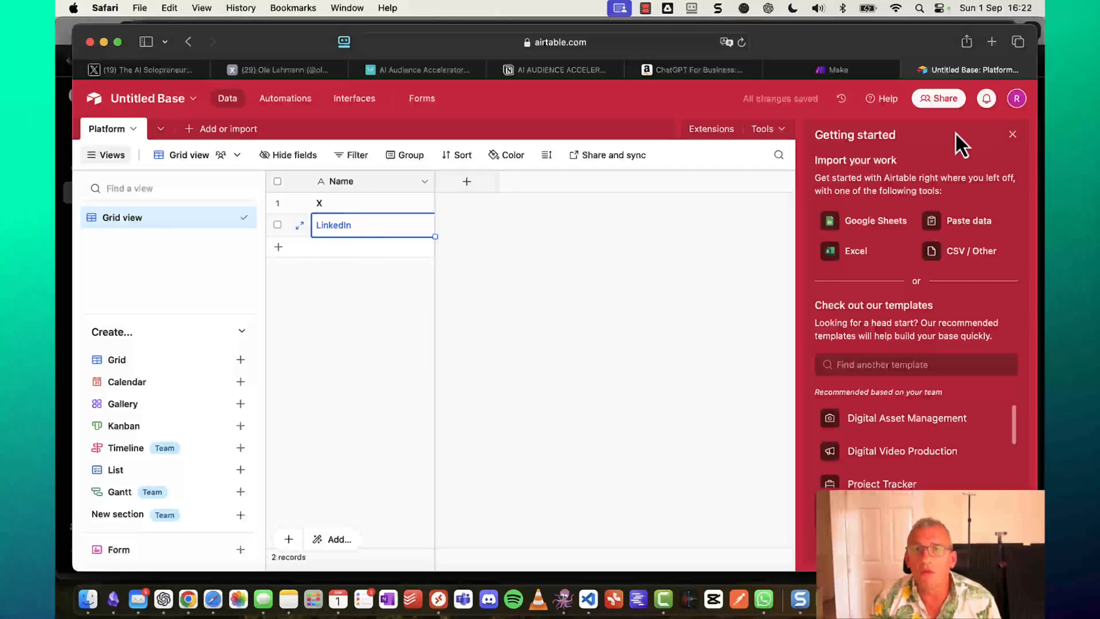
{"action": "left_click", "coordinate": [1013, 135]}
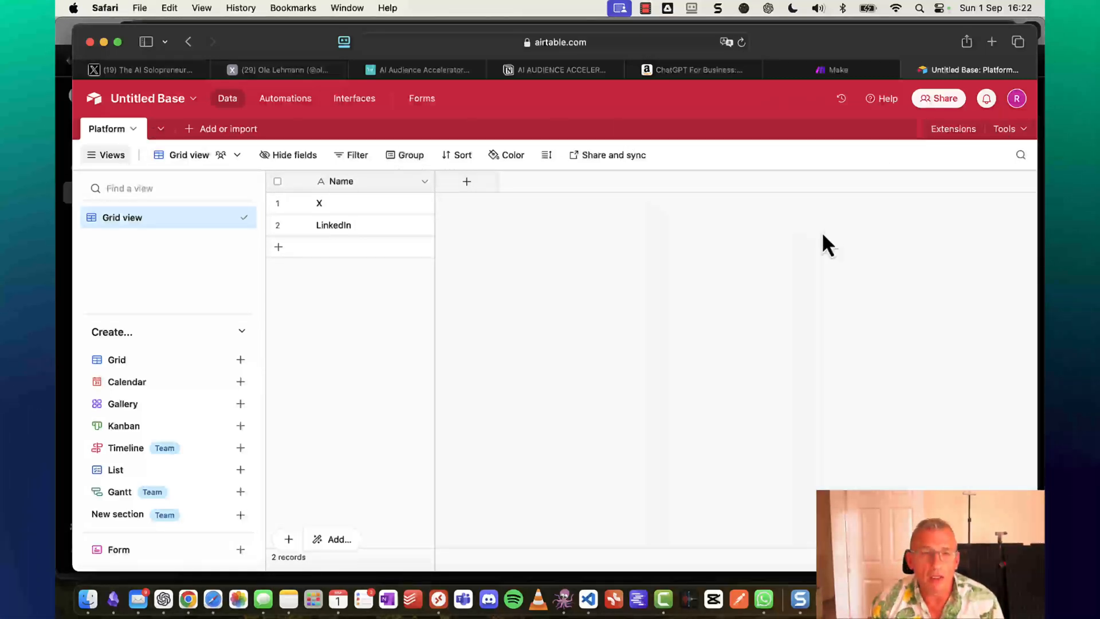
{"action": "left_click", "coordinate": [188, 600]}
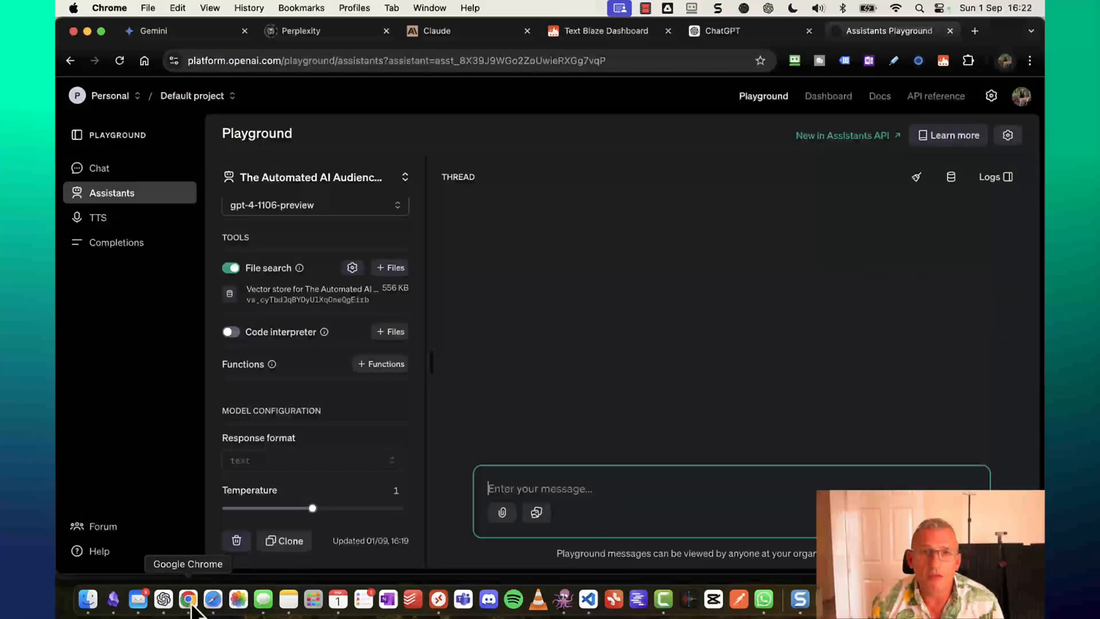
Show the Text Blaze dashboard on the Context snippet (/01) and browse the AI Audience Accelerator snippets.
{"action": "left_click", "coordinate": [592, 40]}
{"action": "scroll", "coordinate": [136, 358], "scroll_direction": "down", "scroll_amount": 1}
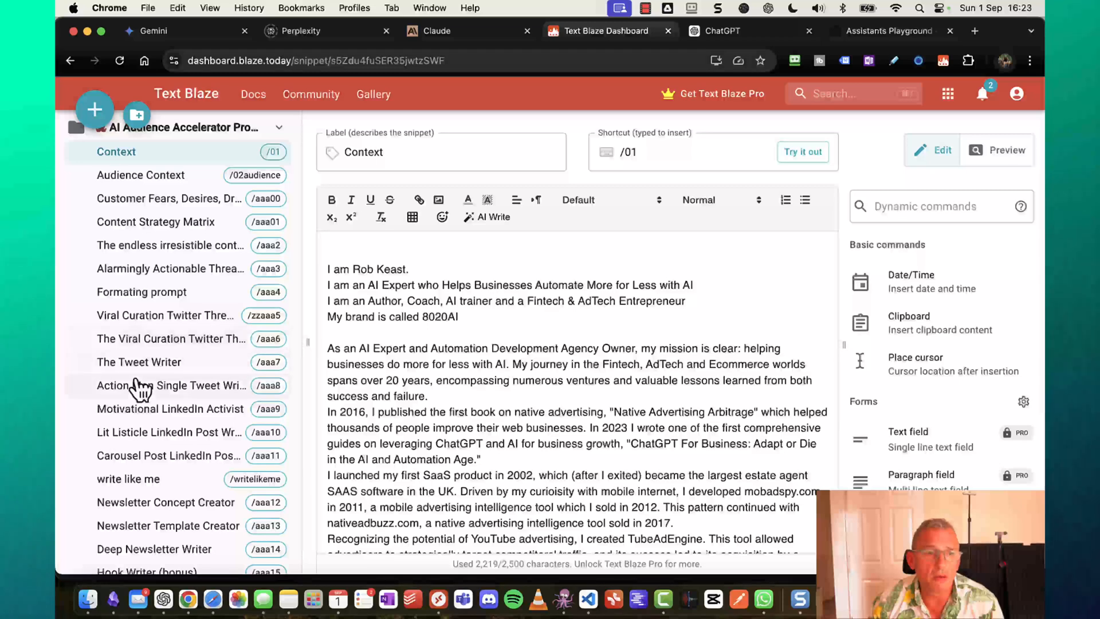
{"action": "scroll", "coordinate": [148, 402], "scroll_direction": "down", "scroll_amount": 1}
{"action": "scroll", "coordinate": [153, 430], "scroll_direction": "down", "scroll_amount": 1}
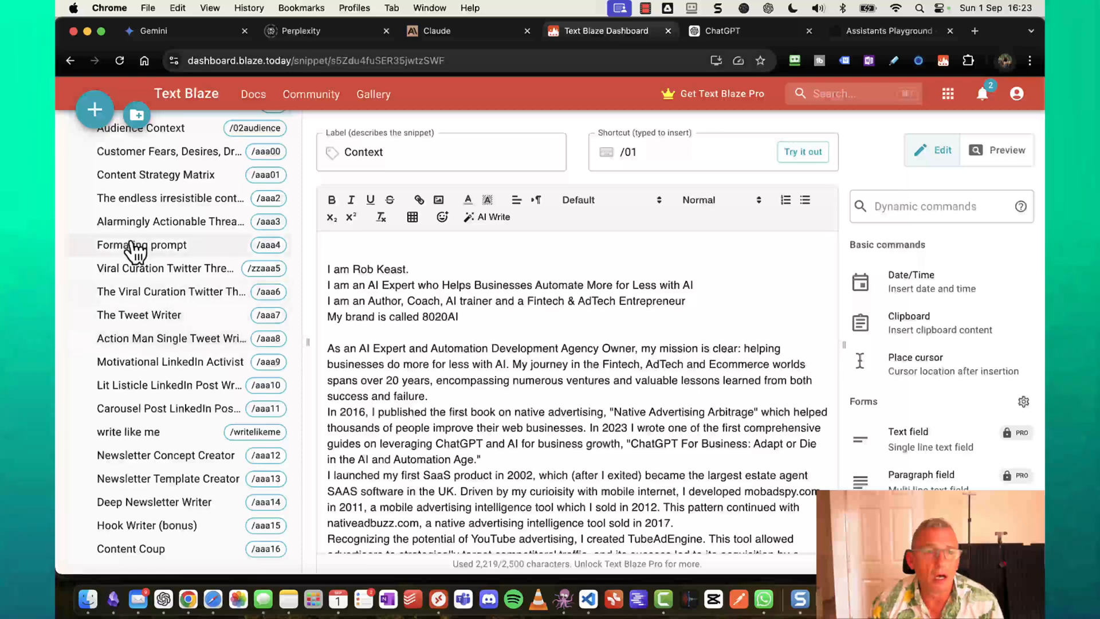
{"action": "scroll", "coordinate": [155, 342], "scroll_direction": "up", "scroll_amount": 10}
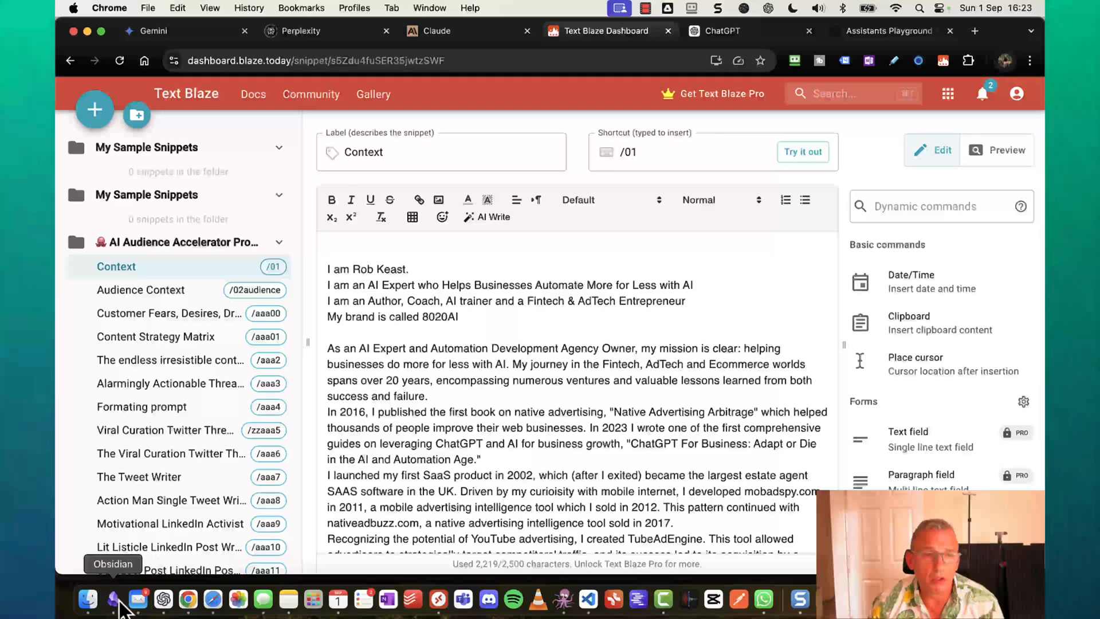
Review the spec note's table definitions, then move Obsidian aside to reveal Airtable's Content Brief table.
{"action": "left_click", "coordinate": [114, 600]}
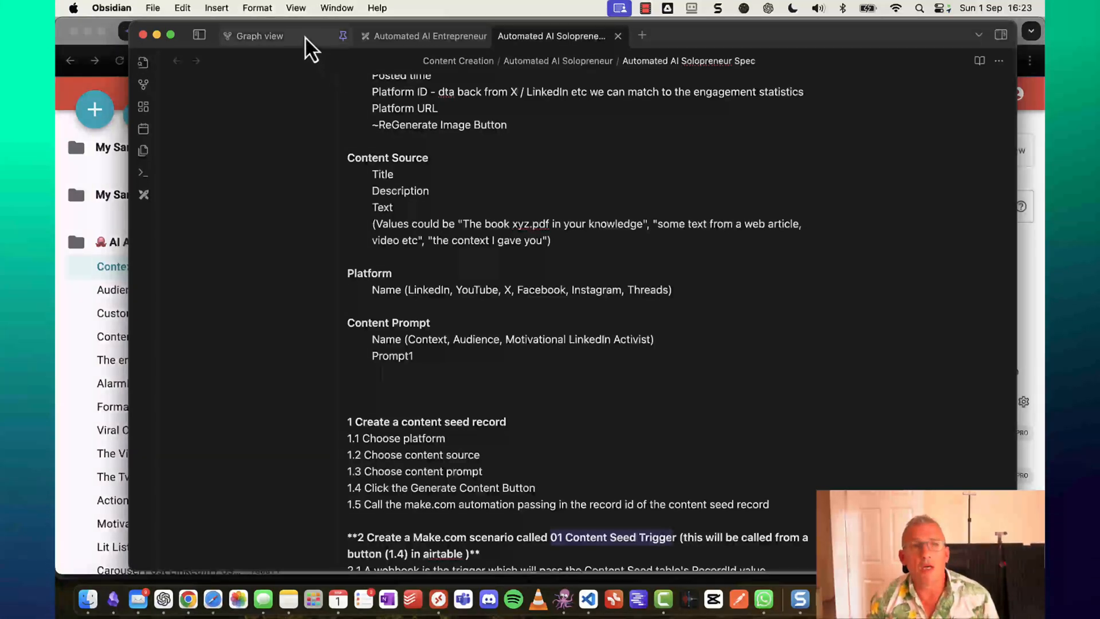
{"action": "left_click_drag", "start_coordinate": [831, 43], "coordinate": [1045, 40]}
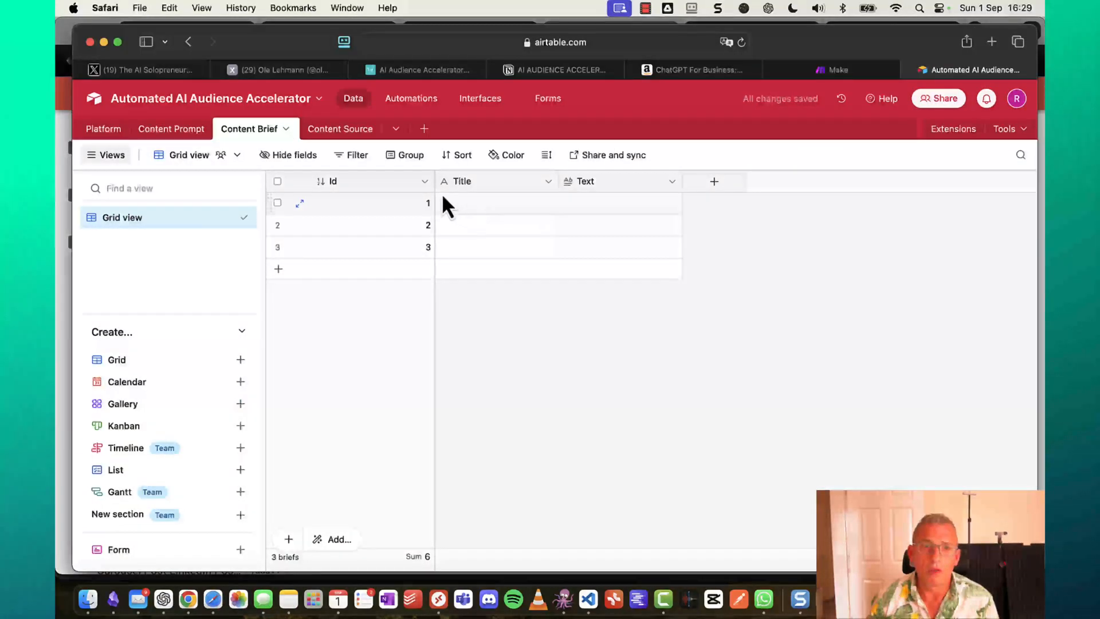
Narrow the Content Brief Id column, then check the Content_Seed and Content_Brief tables in Obsidian's diagram.
{"action": "left_click_drag", "start_coordinate": [436, 187], "coordinate": [363, 186]}
{"action": "left_click", "coordinate": [279, 202]}
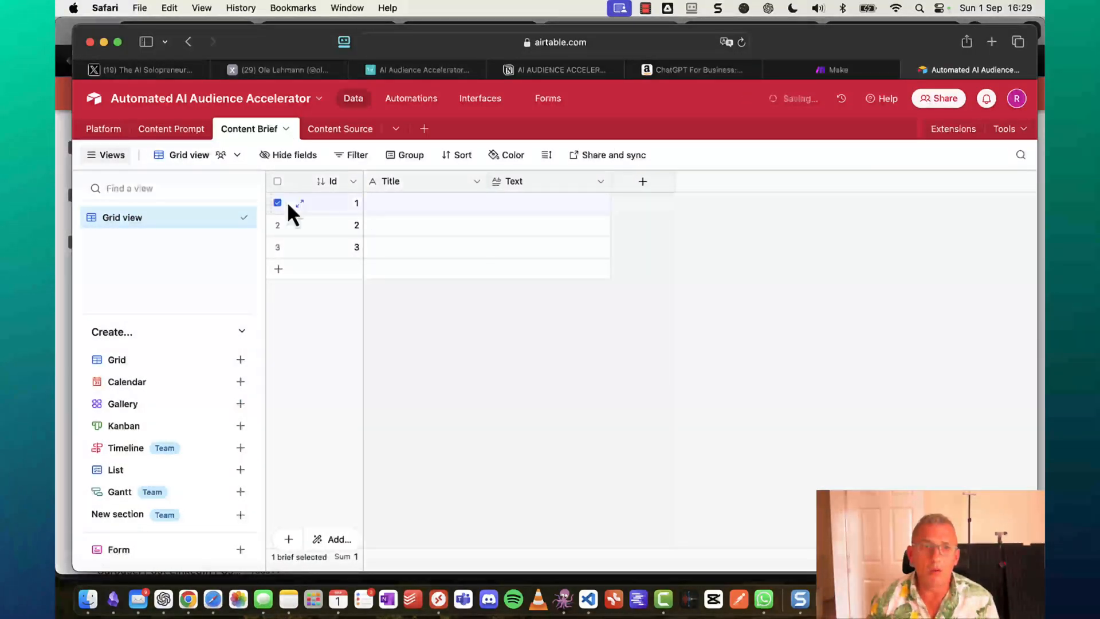
{"action": "left_click", "coordinate": [115, 600]}
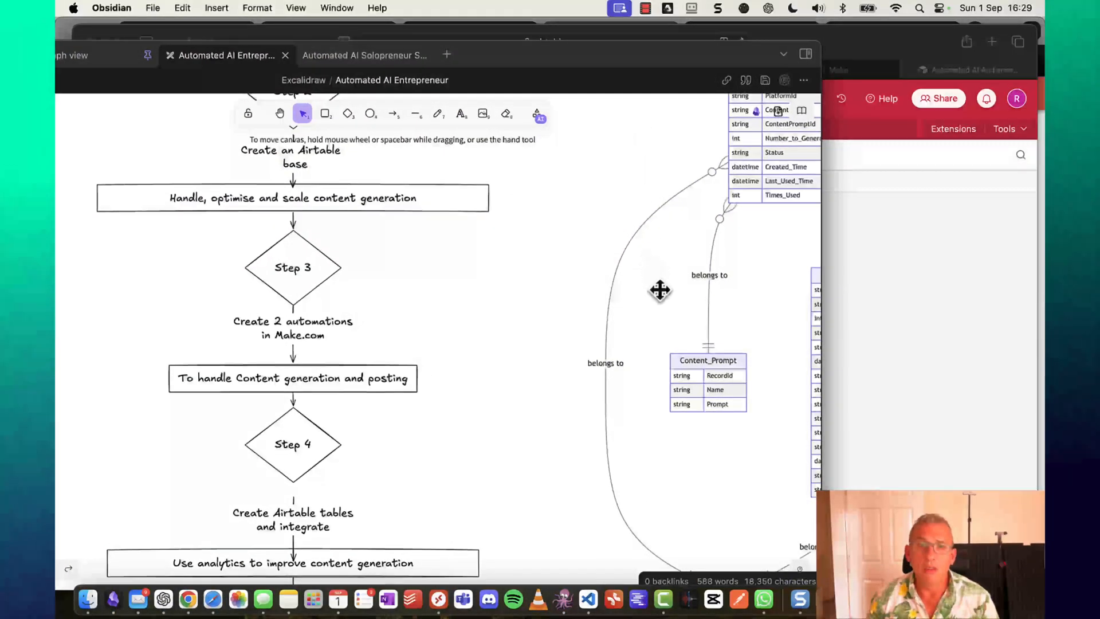
{"action": "scroll", "coordinate": [660, 291], "scroll_direction": "right", "scroll_amount": 10}
{"action": "scroll", "coordinate": [648, 291], "scroll_direction": "up", "scroll_amount": 3}
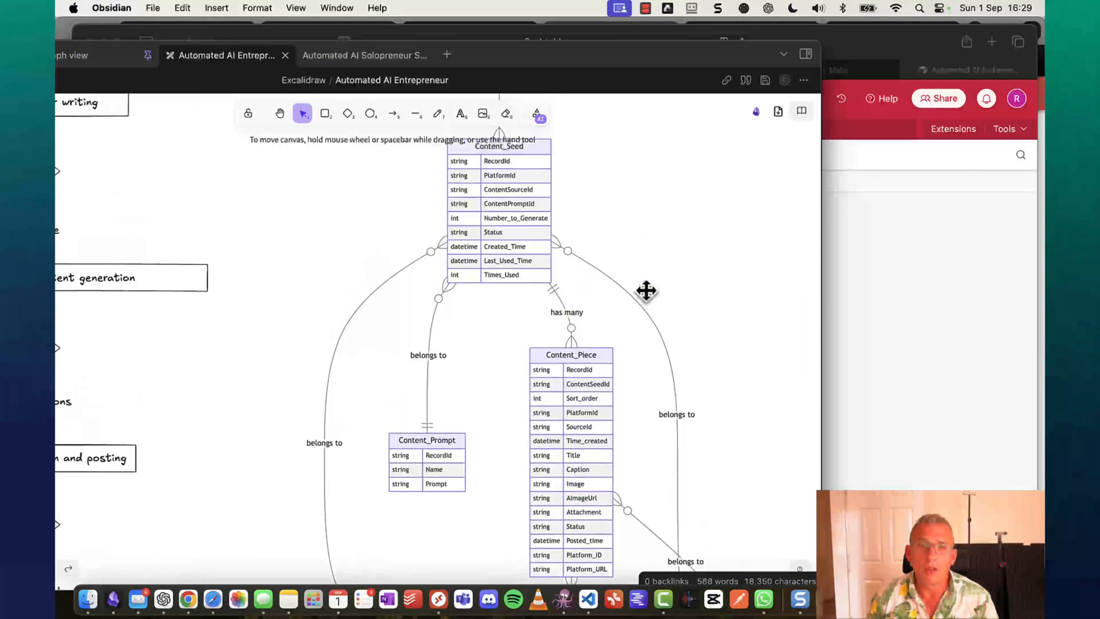
{"action": "scroll", "coordinate": [646, 290], "scroll_direction": "up", "scroll_amount": 2}
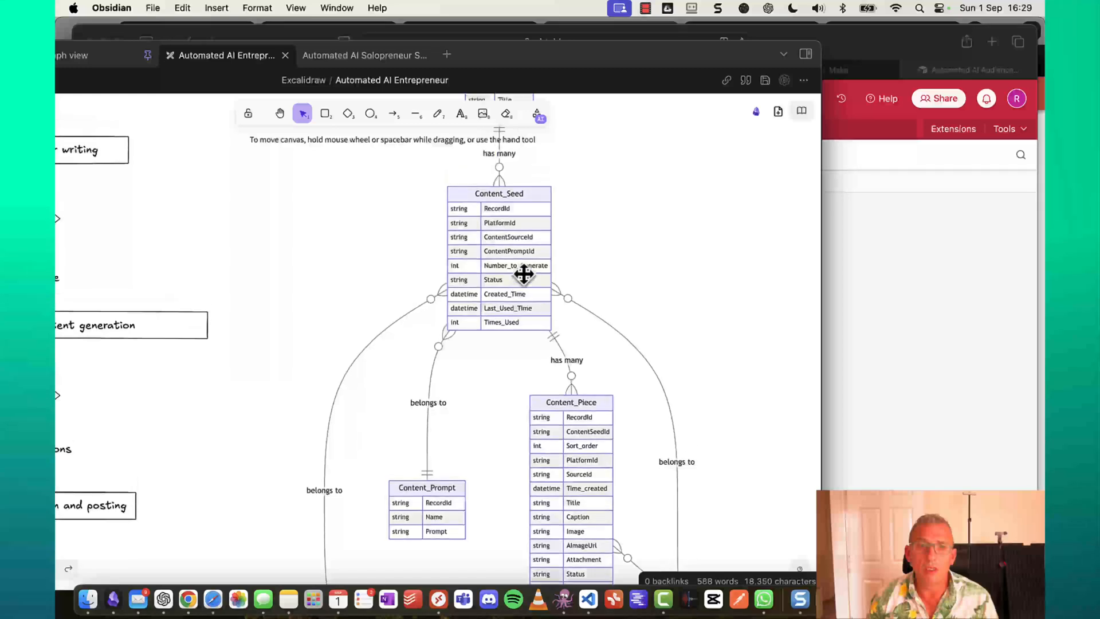
{"action": "scroll", "coordinate": [524, 277], "scroll_direction": "up", "scroll_amount": 3}
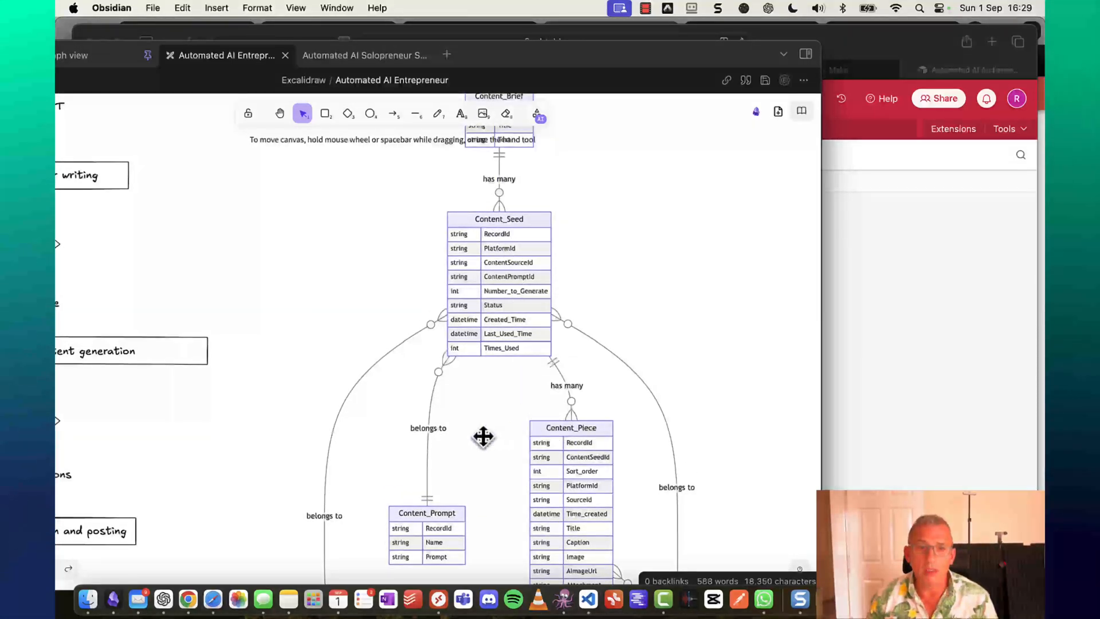
{"action": "scroll", "coordinate": [483, 437], "scroll_direction": "down", "scroll_amount": 5}
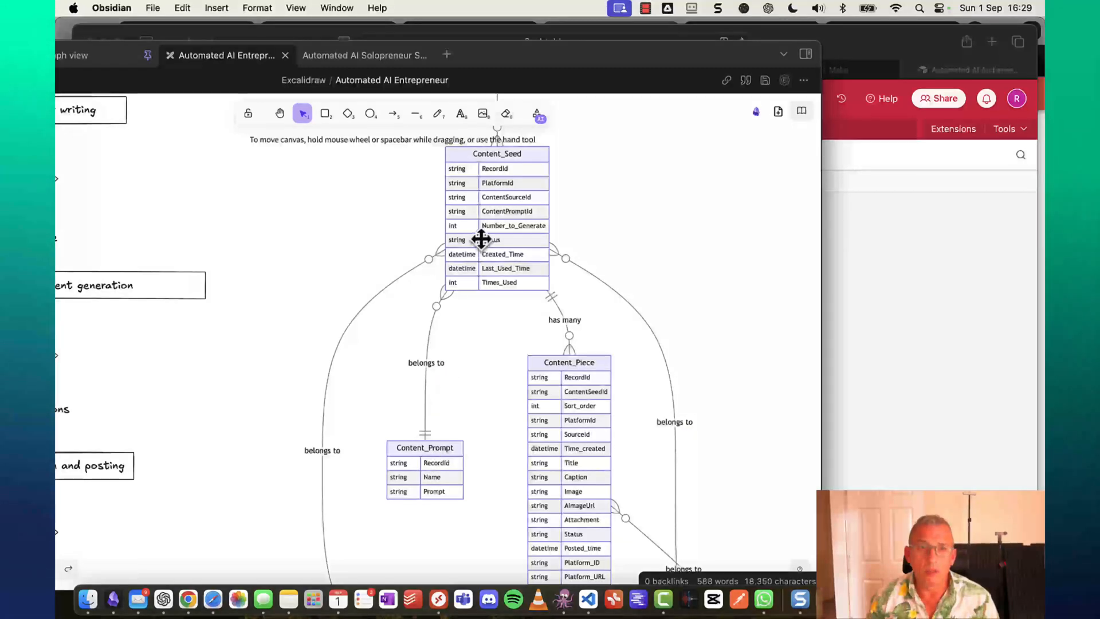
{"action": "scroll", "coordinate": [481, 239], "scroll_direction": "up", "scroll_amount": 6}
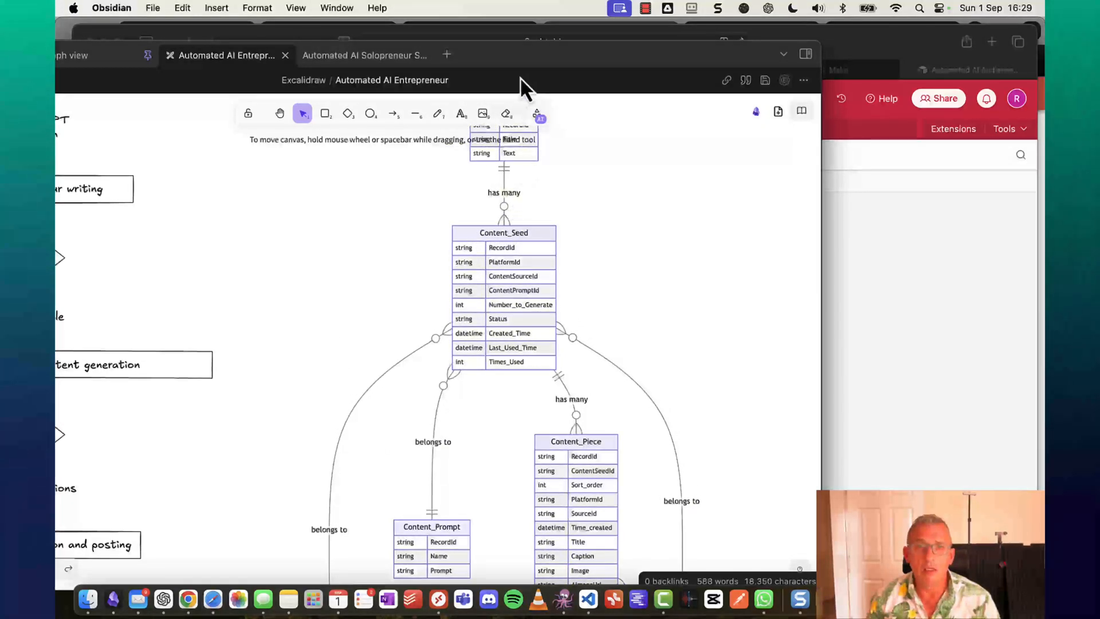
{"action": "left_click_drag", "start_coordinate": [510, 52], "coordinate": [56, 57]}
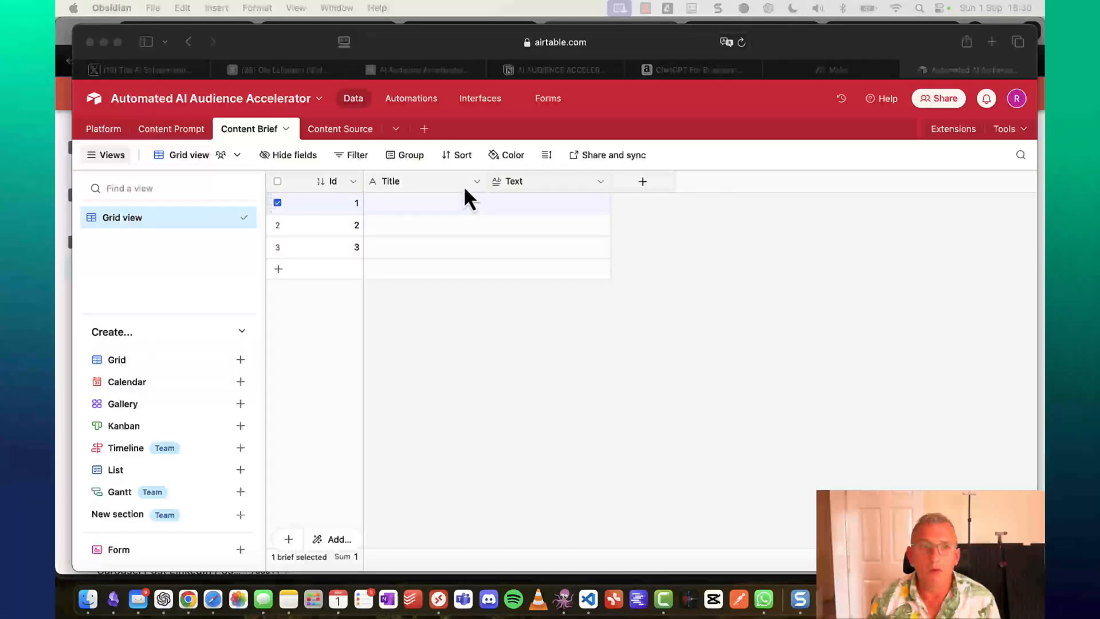
Turn the Title field into a Button field named Generate with the label Generate.
{"action": "left_click", "coordinate": [467, 190]}
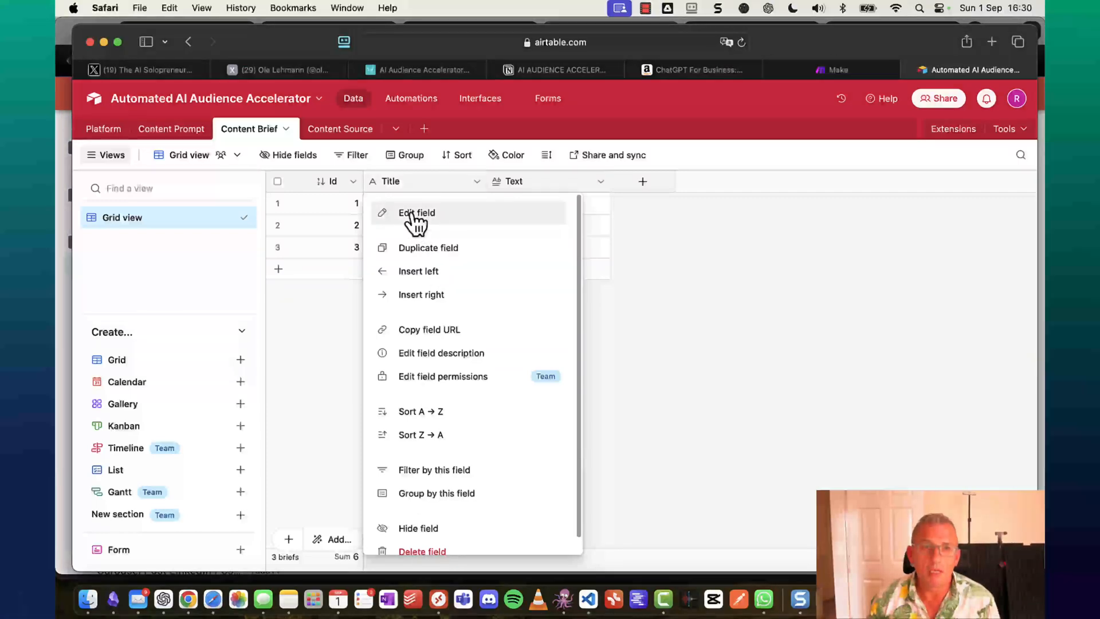
{"action": "left_click", "coordinate": [412, 214]}
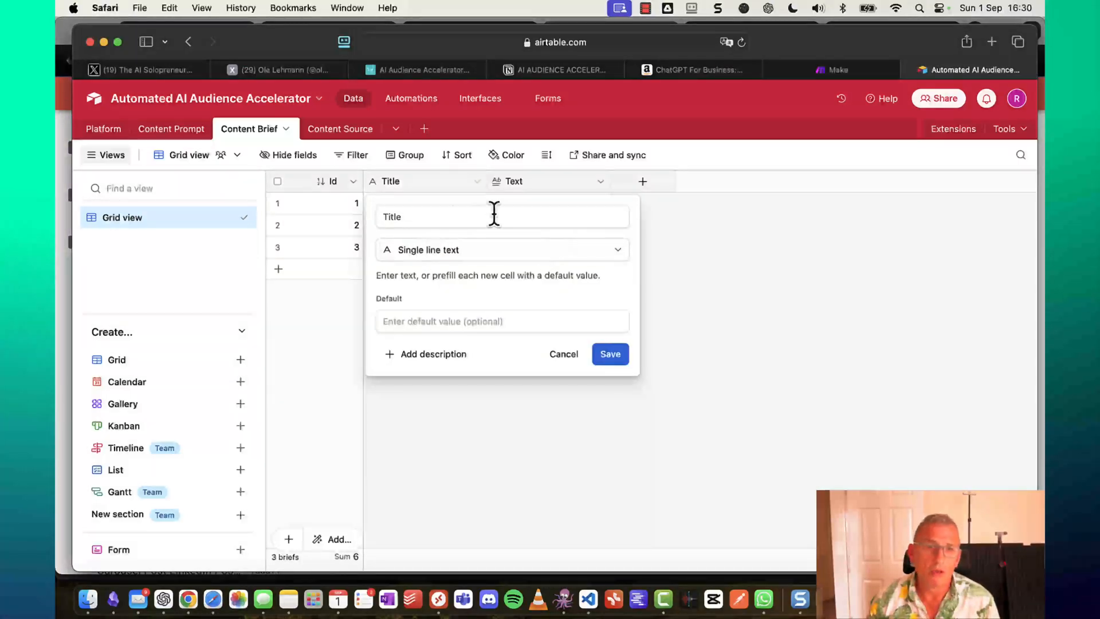
{"action": "left_click", "coordinate": [496, 216]}
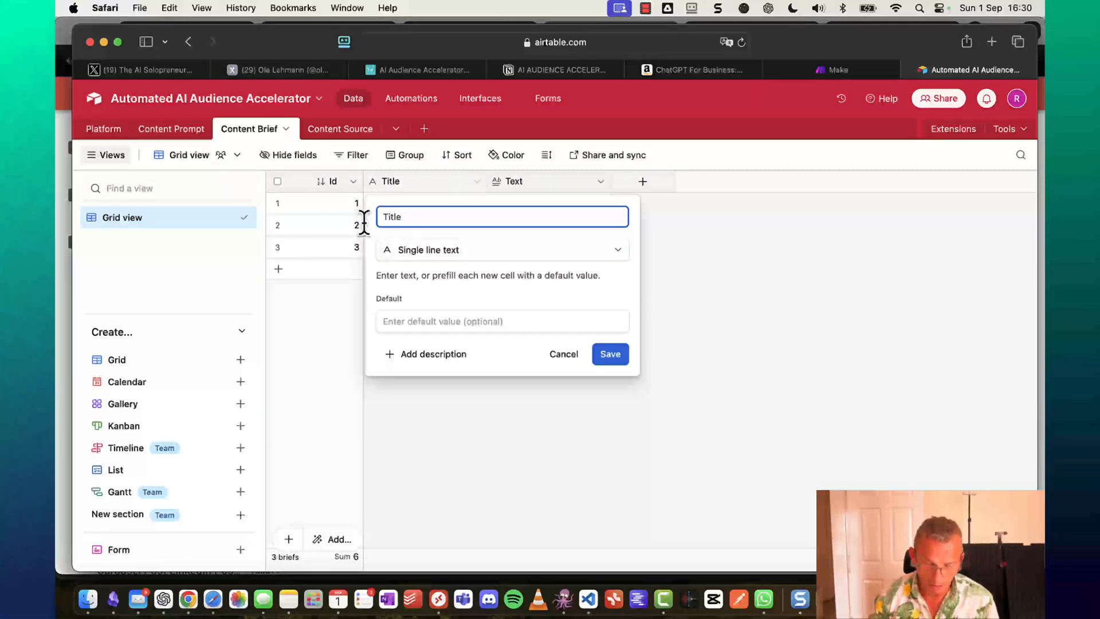
{"action": "type", "text": "Generate"}
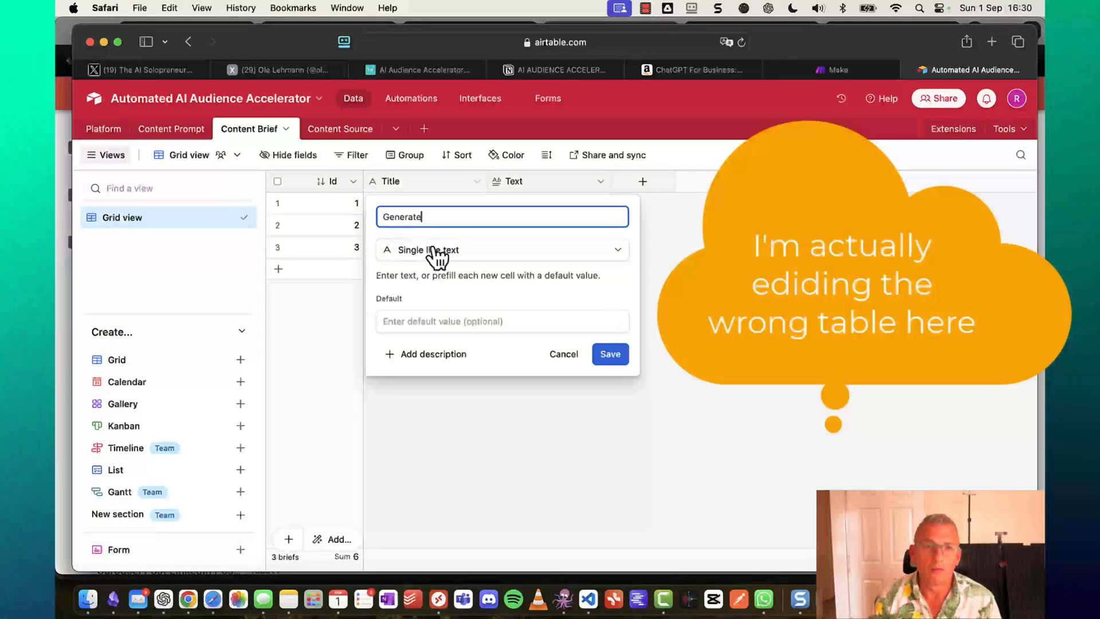
{"action": "left_click", "coordinate": [439, 252]}
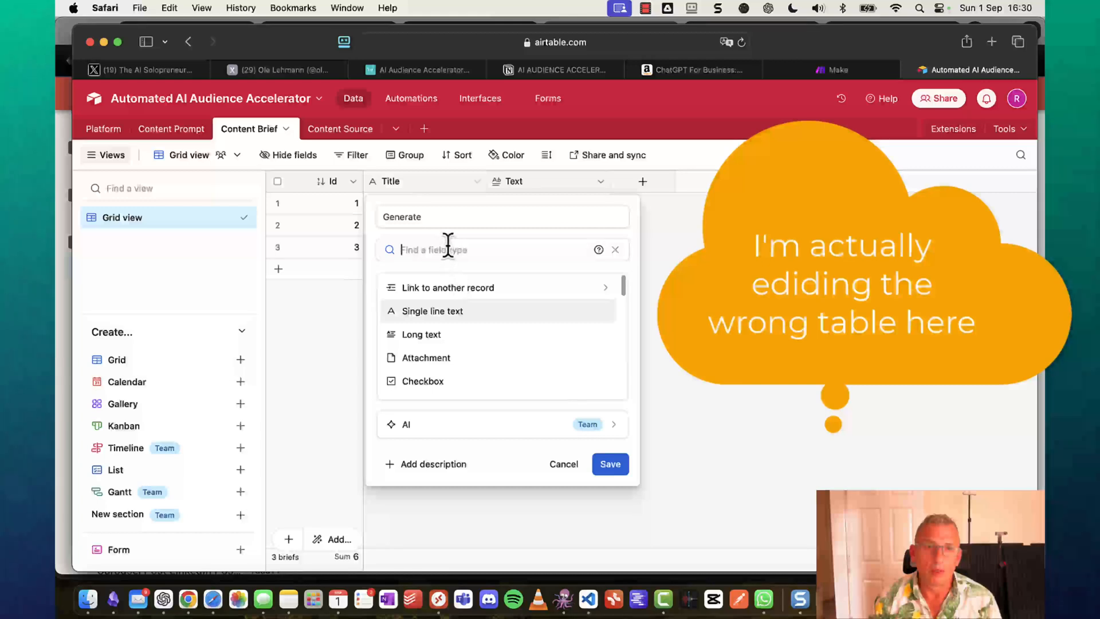
{"action": "type", "text": "but"}
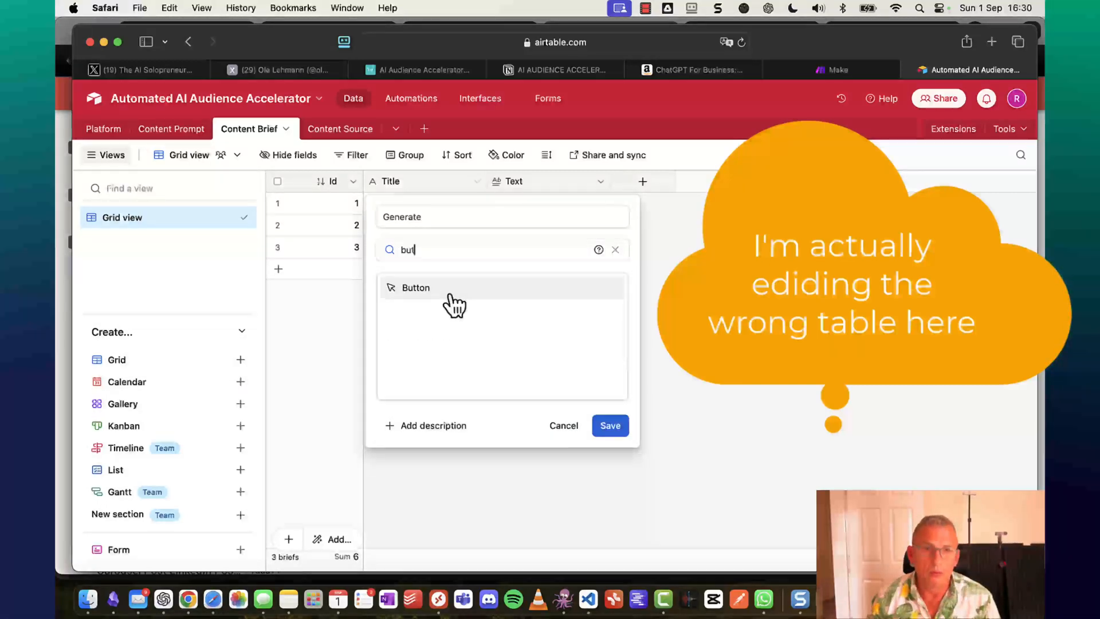
{"action": "left_click", "coordinate": [451, 292]}
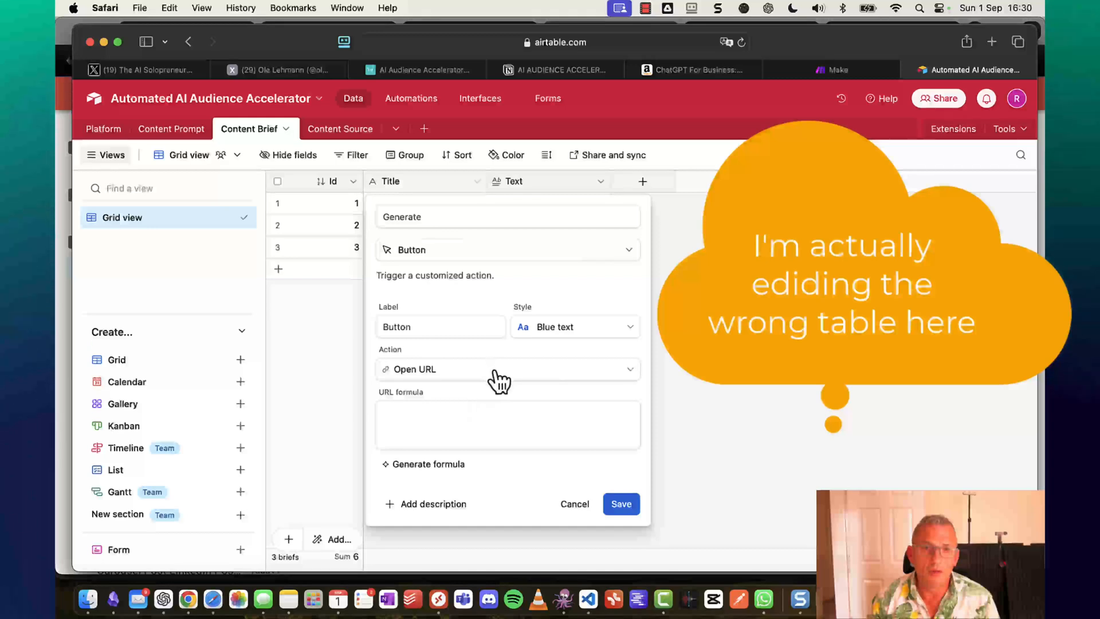
{"action": "double_click", "coordinate": [439, 328]}
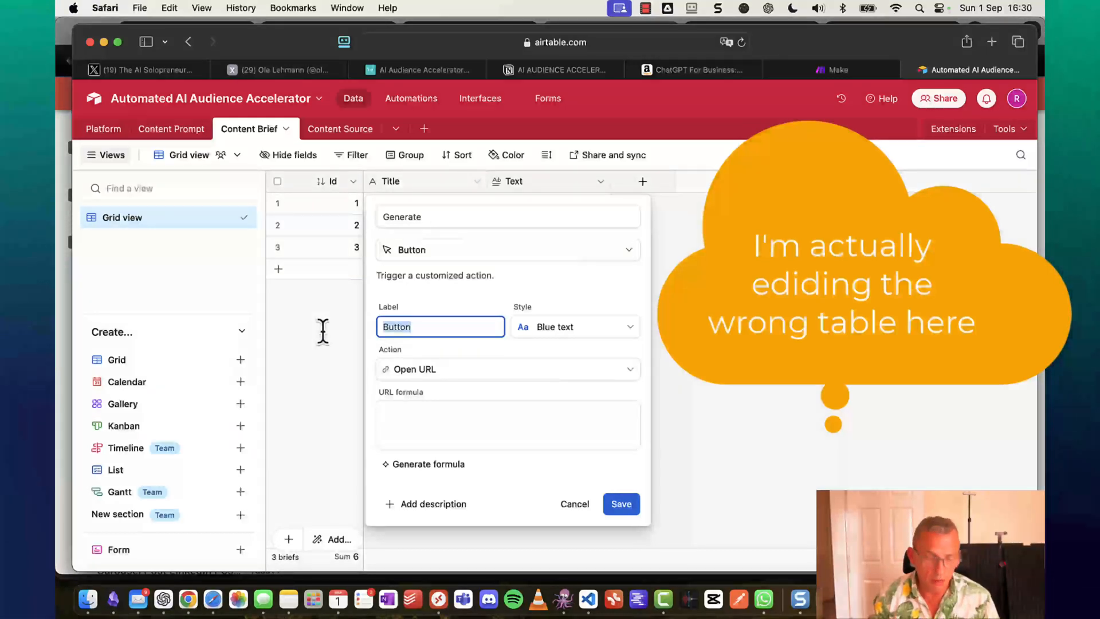
{"action": "type", "text": "Generate"}
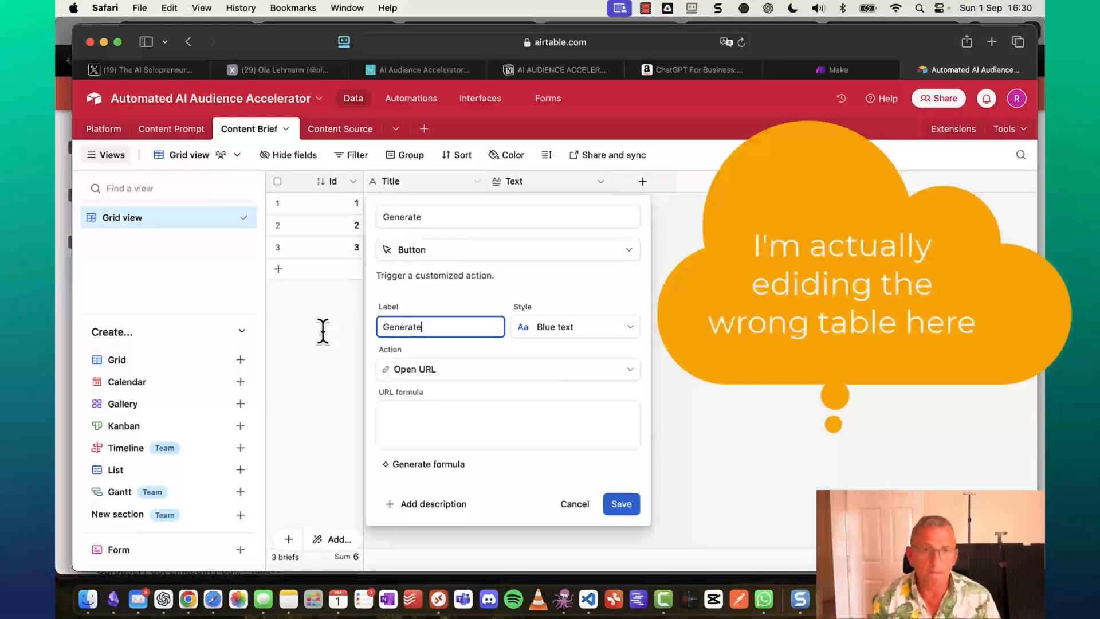
{"action": "left_click", "coordinate": [416, 421]}
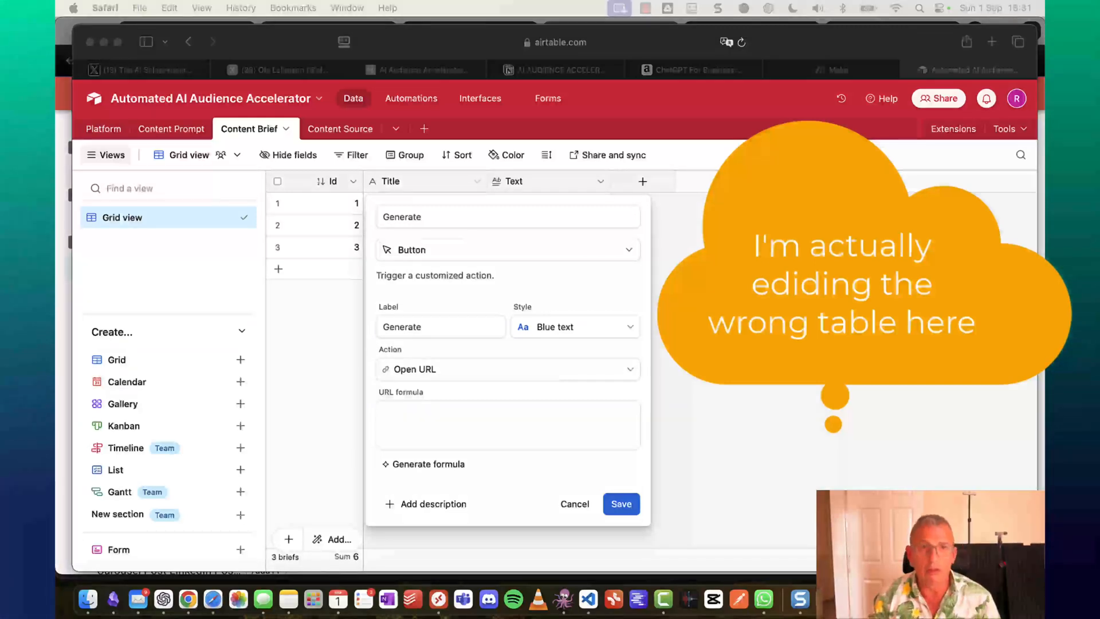
Set the Generate button's URL formula to the Make webhook with RECORD_ID() and save it.
{"action": "left_click", "coordinate": [486, 432]}
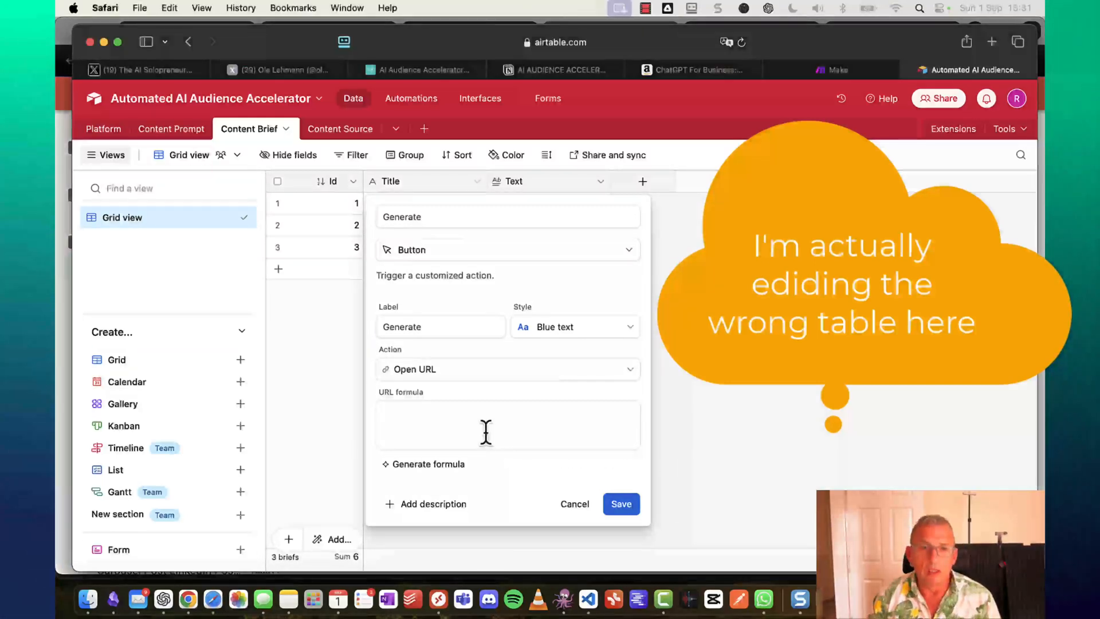
{"action": "left_click", "coordinate": [486, 433]}
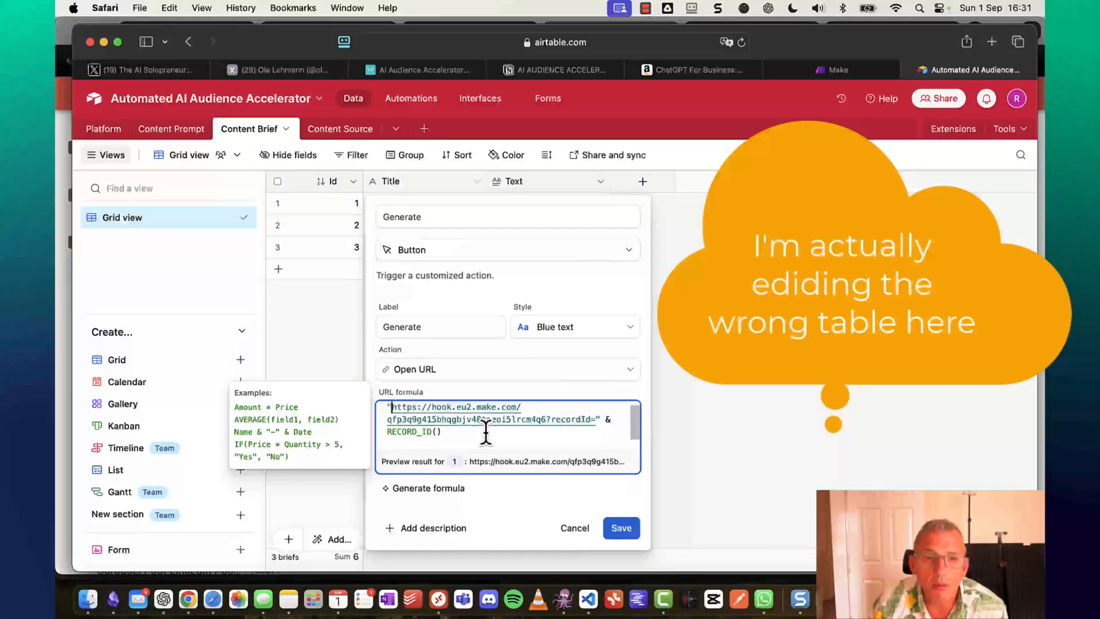
{"action": "key", "text": "Right"}
{"action": "key", "text": "Right"}
{"action": "key", "text": "Right"}
{"action": "key", "text": "Right"}
{"action": "key", "text": "Right"}
{"action": "key", "text": "Right"}
{"action": "key", "text": "Right"}
{"action": "key", "text": "Right"}
{"action": "key", "text": "Right"}
{"action": "key", "text": "Right"}
{"action": "key", "text": "Right"}
{"action": "key", "text": "Right"}
{"action": "key", "text": "Right"}
{"action": "key", "text": "Right"}
{"action": "key", "text": "Right"}
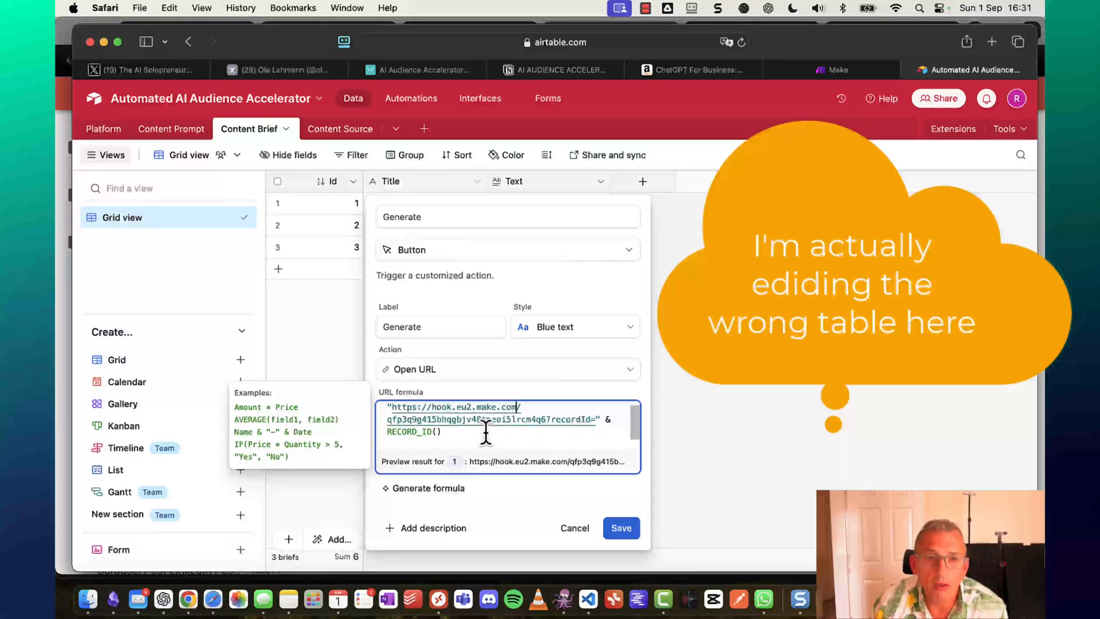
{"action": "key", "text": "Left"}
{"action": "key", "text": "Left"}
{"action": "key", "text": "Left"}
{"action": "key", "text": "Left"}
{"action": "key", "text": "Left"}
{"action": "key", "text": "Left"}
{"action": "key", "text": "Left"}
{"action": "key", "text": "Left"}
{"action": "key", "text": "Left"}
{"action": "key", "text": "Left"}
{"action": "key", "text": "Left"}
{"action": "key", "text": "Left"}
{"action": "key", "text": "Left"}
{"action": "key", "text": "Left"}
{"action": "key", "text": "Left"}
{"action": "key", "text": "Left"}
{"action": "key", "text": "Left"}
{"action": "key", "text": "Left"}
{"action": "key", "text": "Left"}
{"action": "key", "text": "Left"}
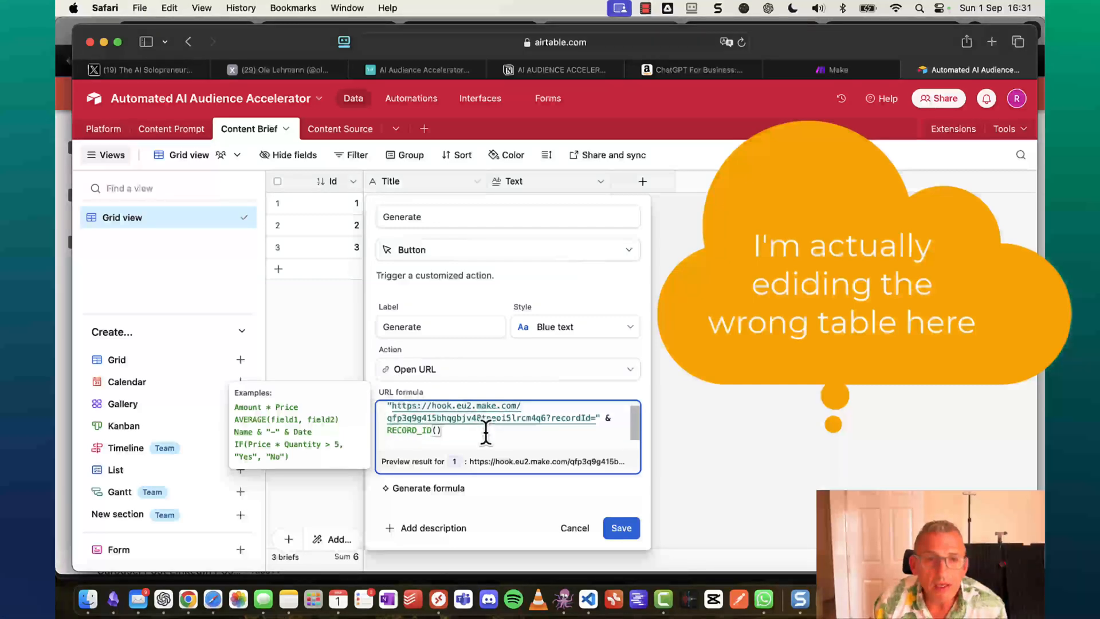
{"action": "key", "text": "Left"}
{"action": "key", "text": "Left"}
{"action": "key", "text": "Left"}
{"action": "key", "text": "Left"}
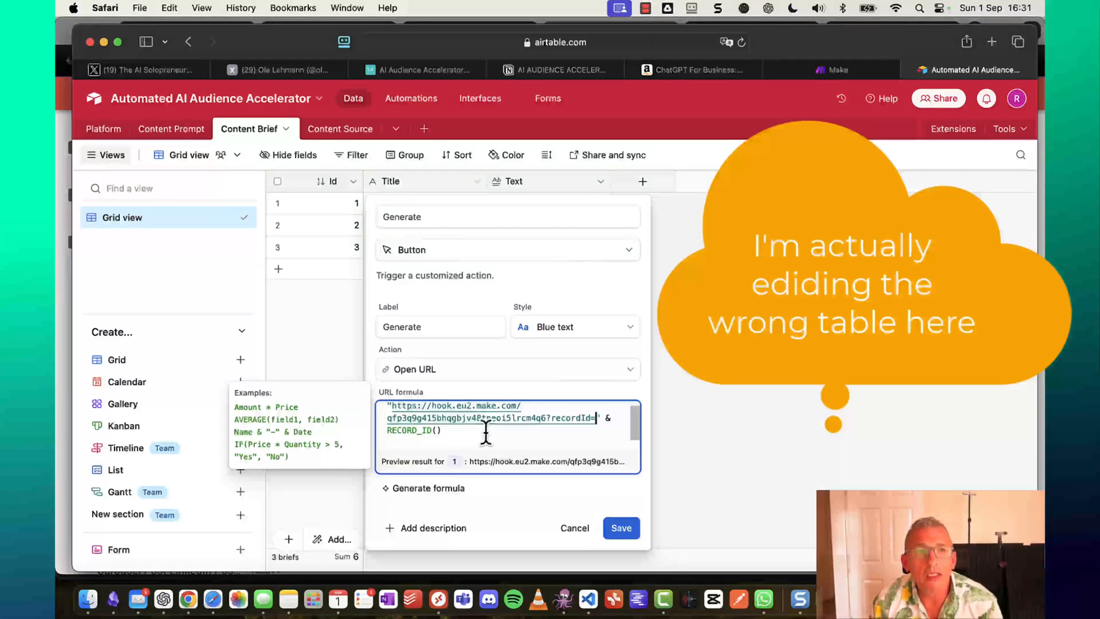
{"action": "left_click", "coordinate": [628, 529]}
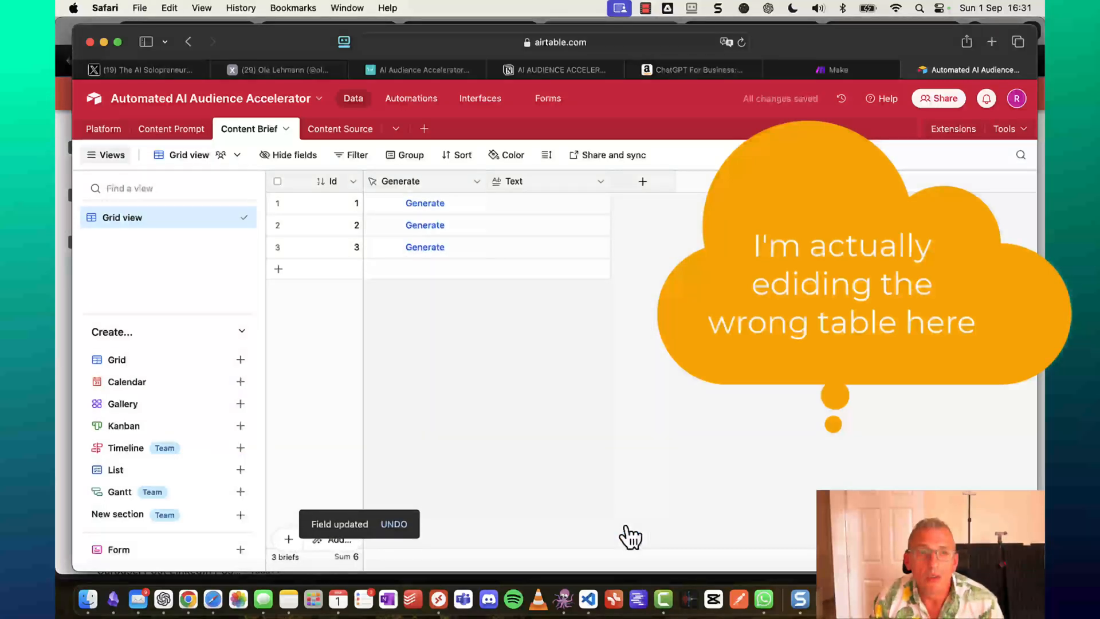
Narrow the Generate column and reopen its field settings to edit the URL formula.
{"action": "left_click_drag", "start_coordinate": [486, 179], "coordinate": [459, 180]}
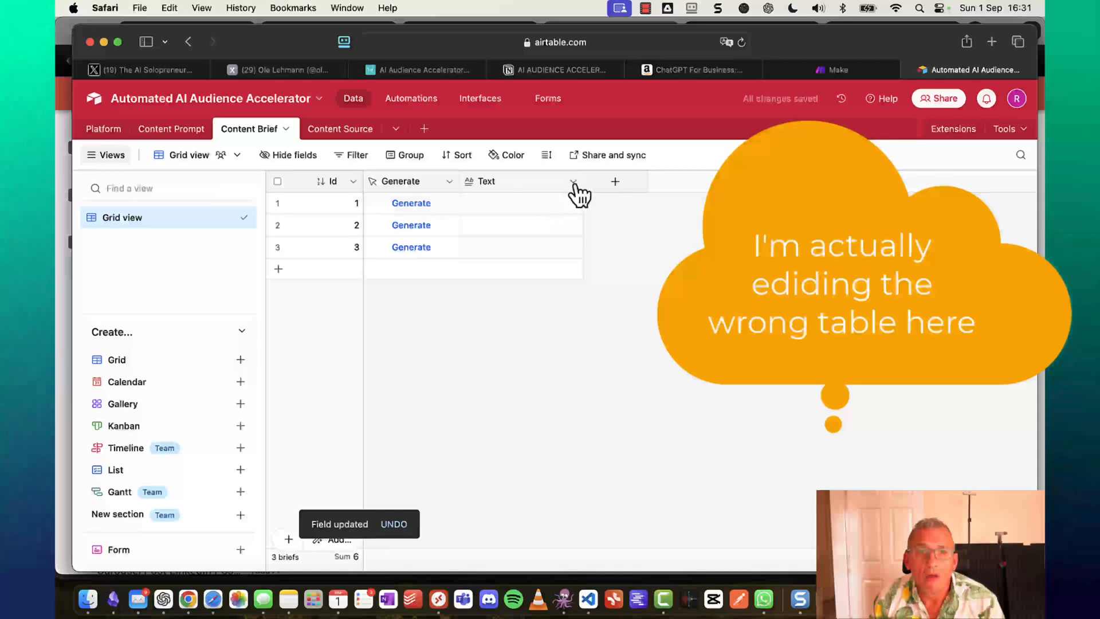
{"action": "right_click", "coordinate": [409, 181]}
{"action": "left_click", "coordinate": [433, 220]}
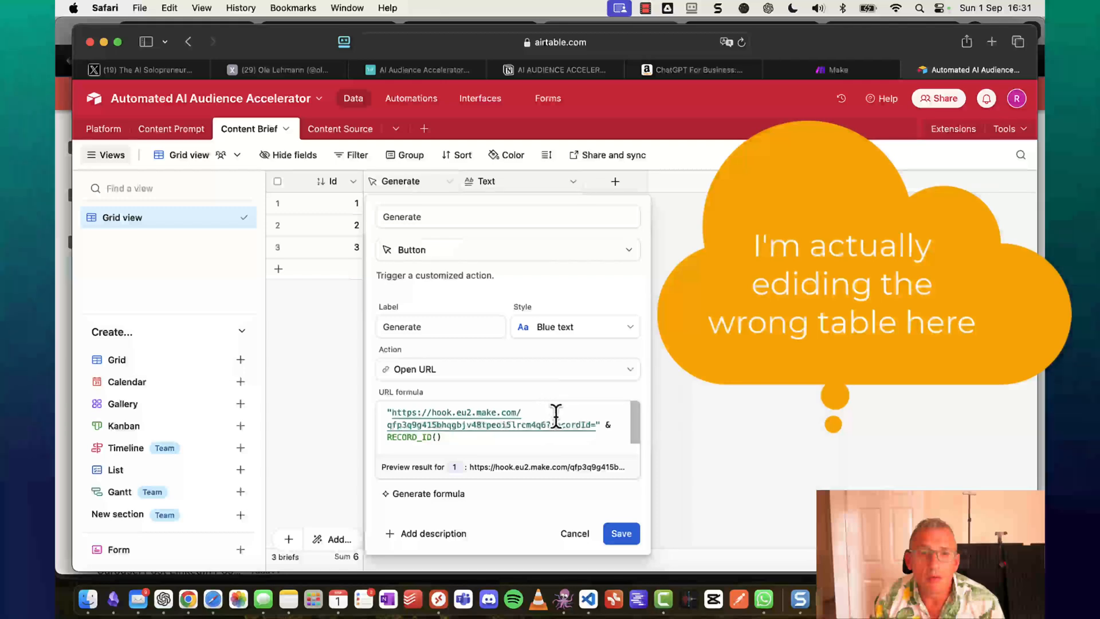
{"action": "left_click", "coordinate": [562, 411]}
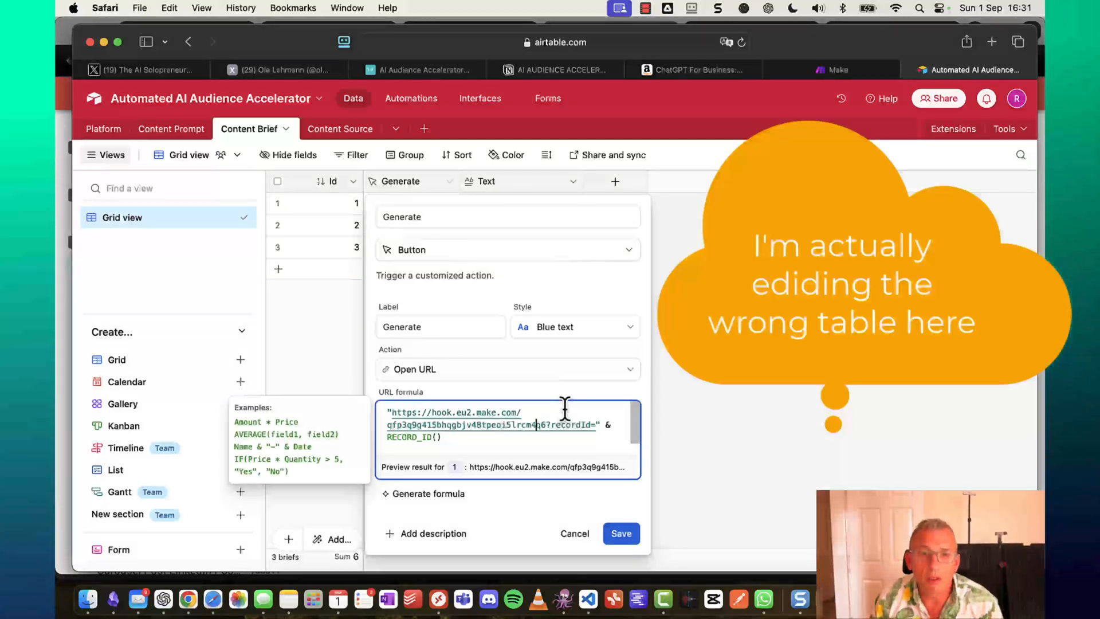
Replace the webhook address with google.co.uk in the Generate formula, save, and test it on record 1.
{"action": "key", "text": "Right"}
{"action": "key", "text": "Right"}
{"action": "key", "text": "shift+Up"}
{"action": "key", "text": "shift+Up"}
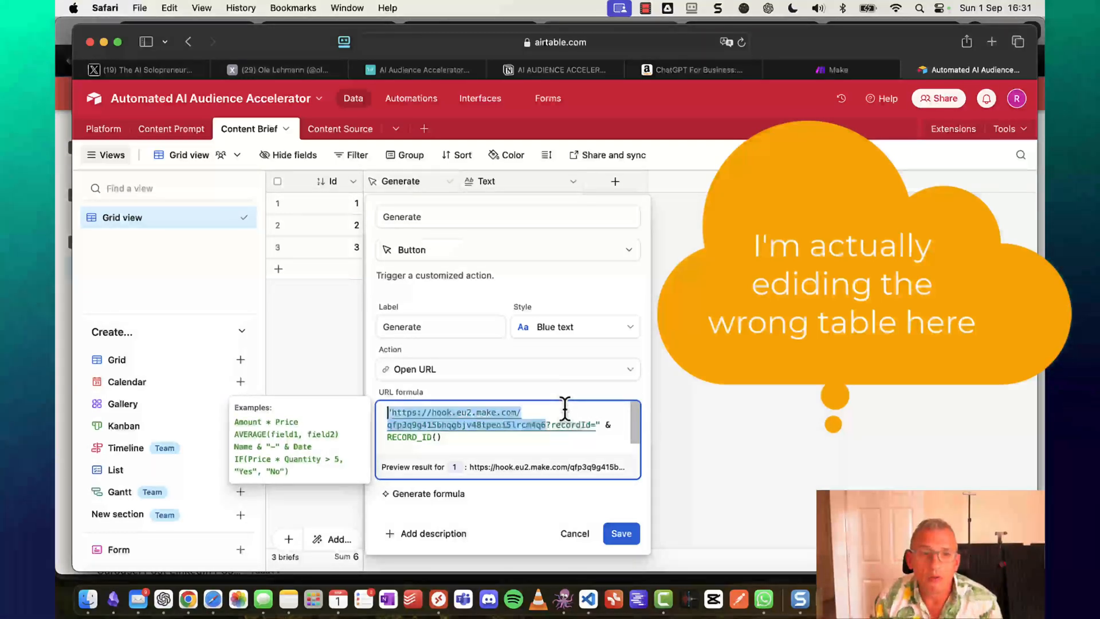
{"action": "key", "text": "shift+Right"}
{"action": "key", "text": "shift+Right"}
{"action": "key", "text": "shift+Right"}
{"action": "key", "text": "shift+Right"}
{"action": "key", "text": "shift+Right"}
{"action": "key", "text": "shift+Right"}
{"action": "key", "text": "shift+Right"}
{"action": "key", "text": "shift+Right"}
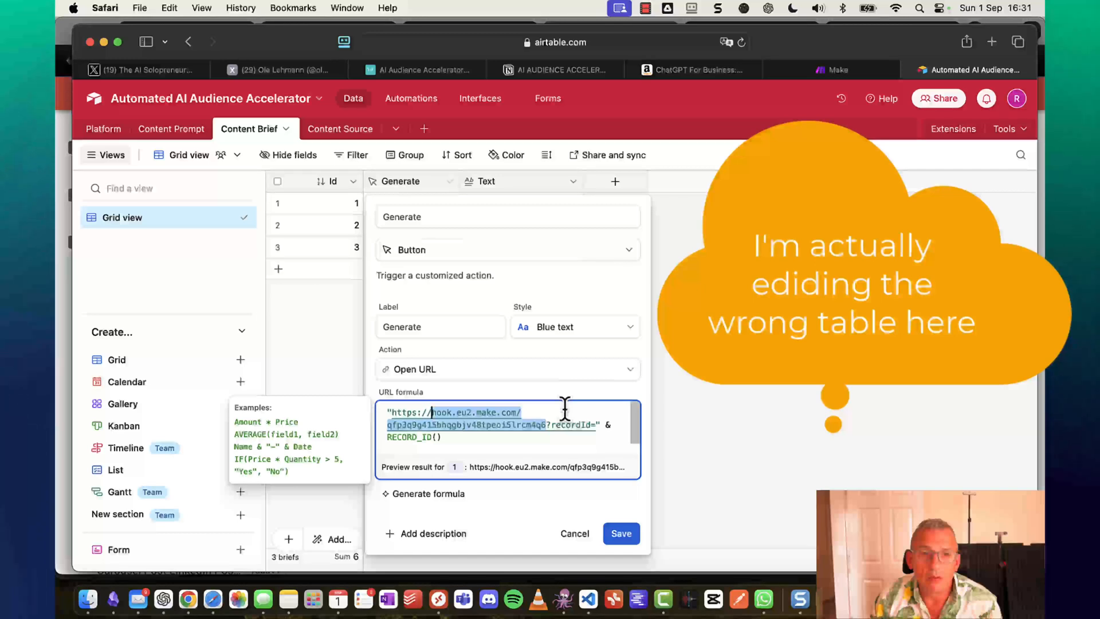
{"action": "key", "text": "shift+Right"}
{"action": "type", "text": "google.co."}
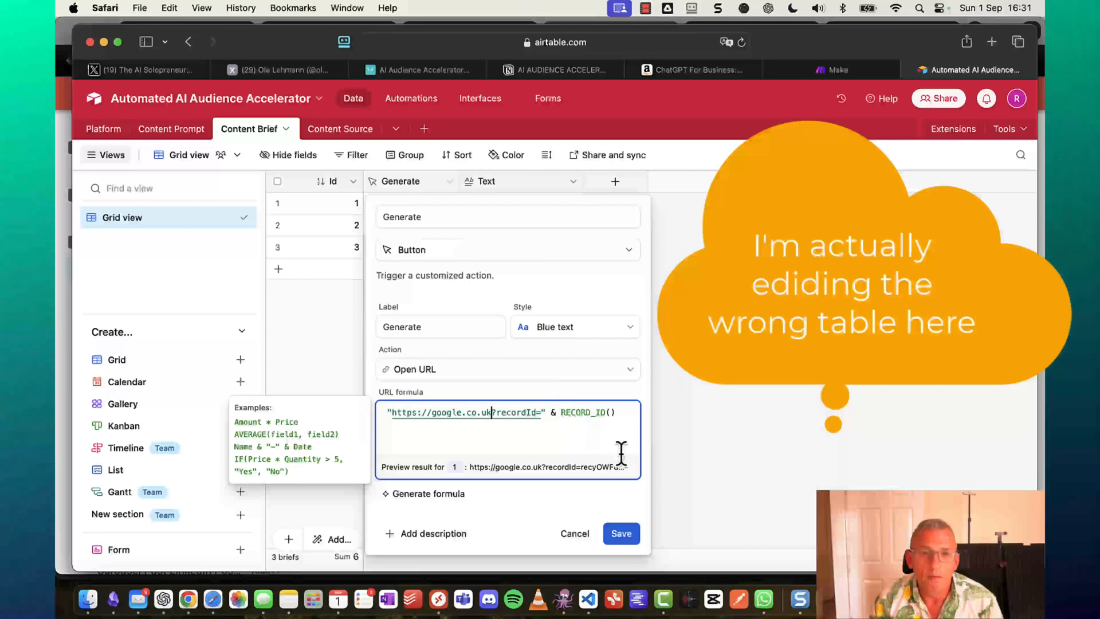
{"action": "left_click", "coordinate": [627, 536]}
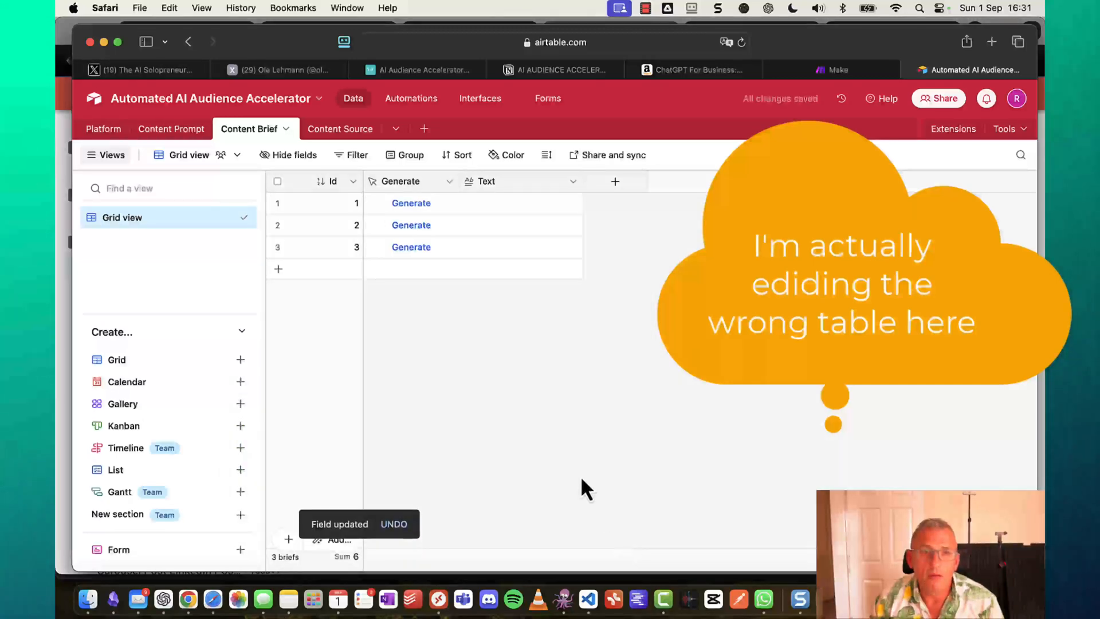
{"action": "left_click", "coordinate": [417, 204]}
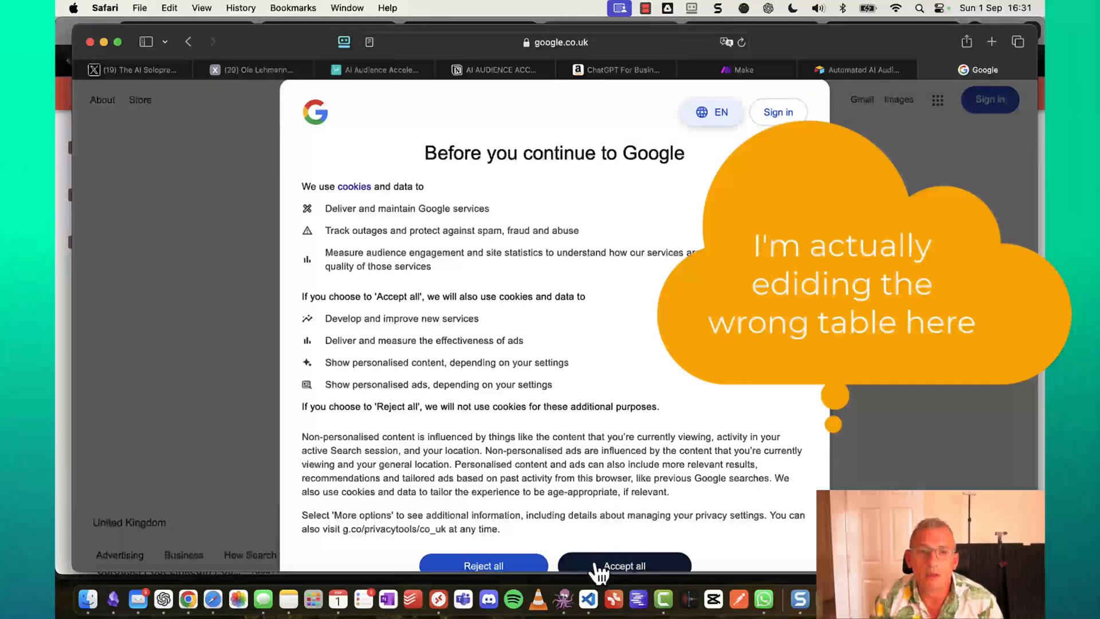
Accept Google's cookie notice and view the full URL the test button opened.
{"action": "left_click", "coordinate": [596, 566]}
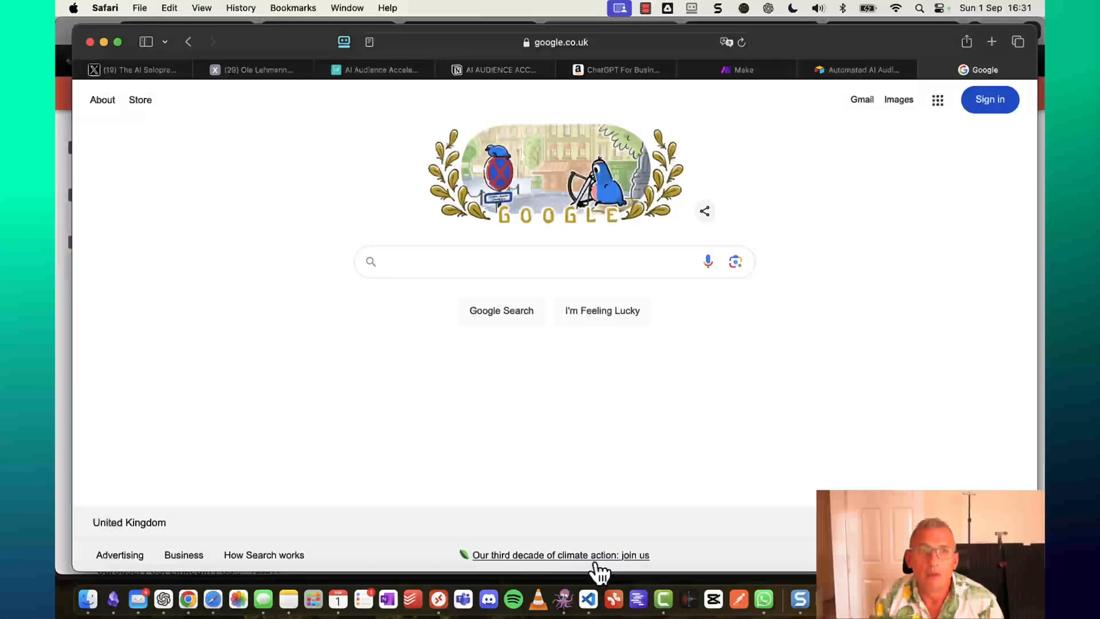
{"action": "left_click", "coordinate": [660, 42]}
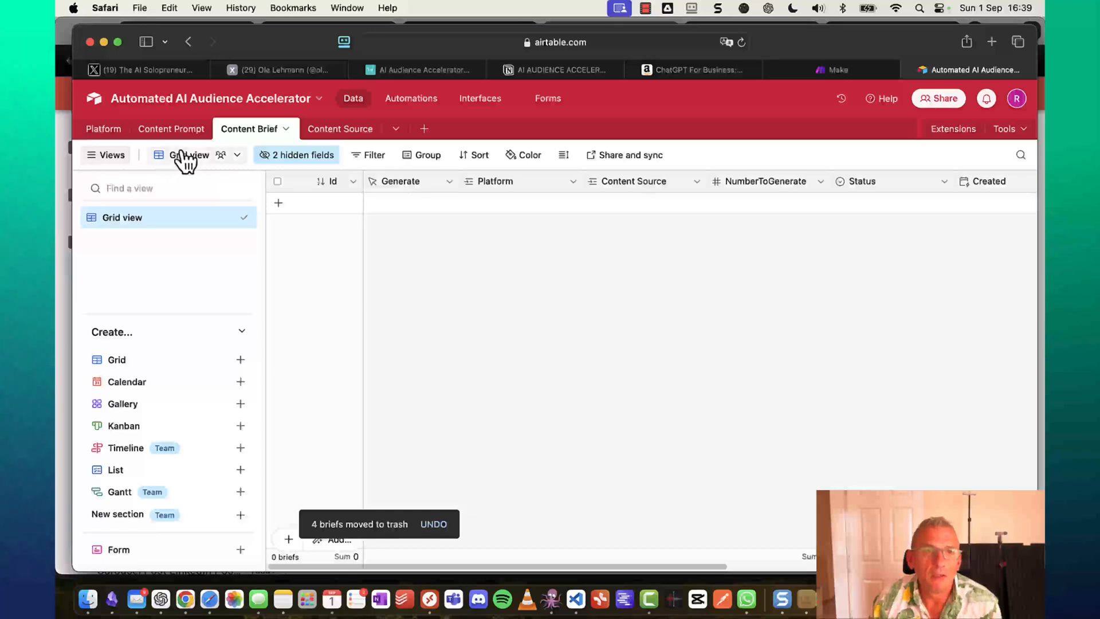
Rename the Content Brief table to Content Seed.
{"action": "left_click", "coordinate": [275, 129]}
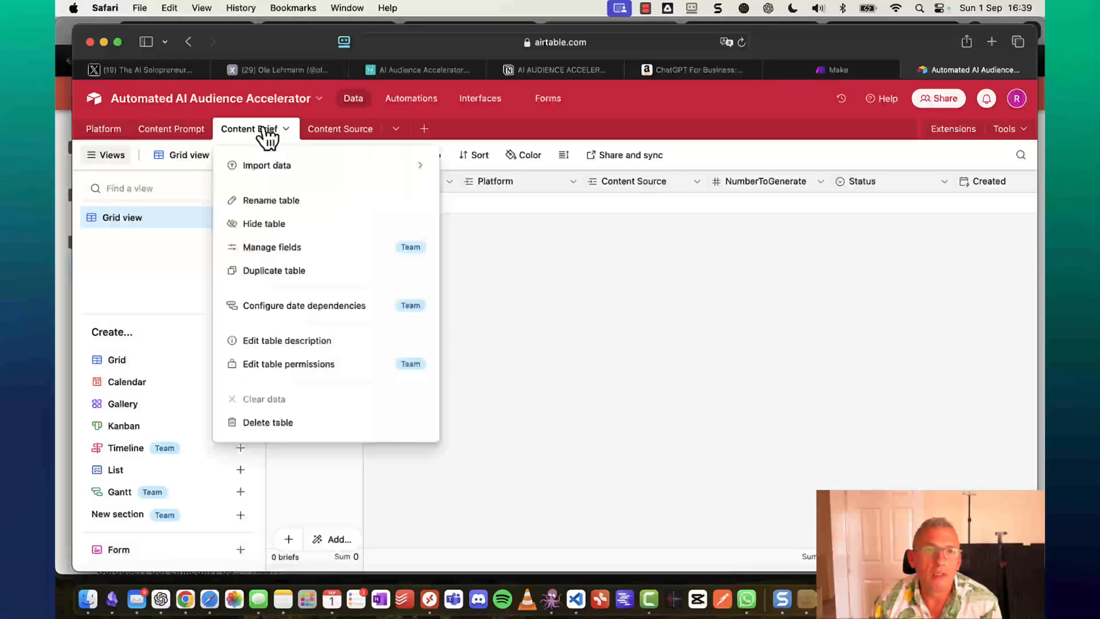
{"action": "mouse_move", "coordinate": [285, 167]}
{"action": "left_click", "coordinate": [271, 201]}
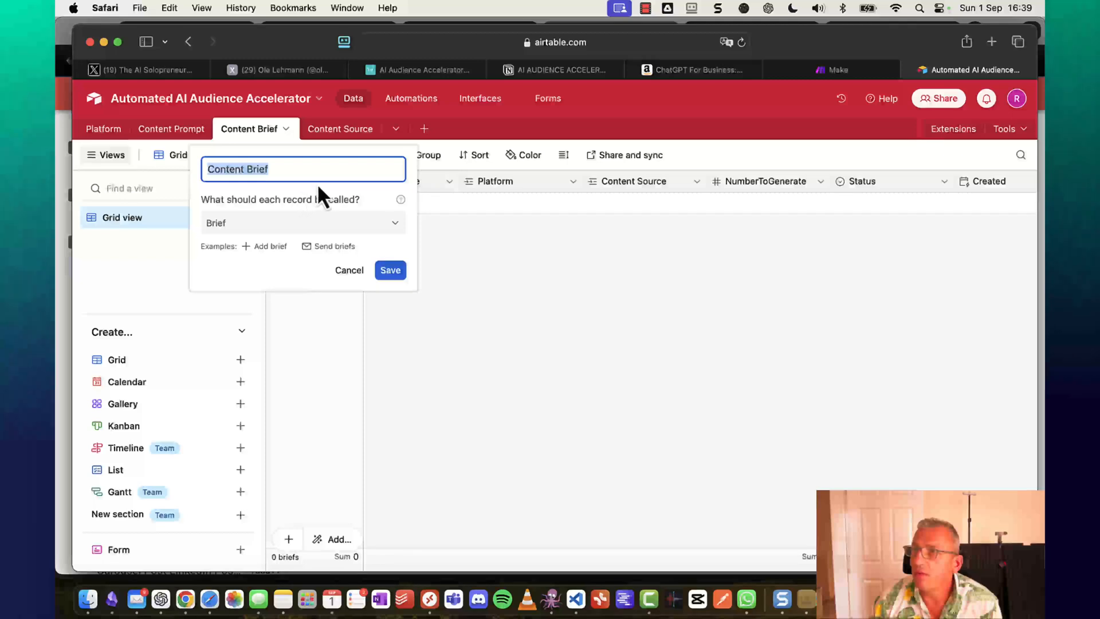
{"action": "left_click", "coordinate": [284, 169]}
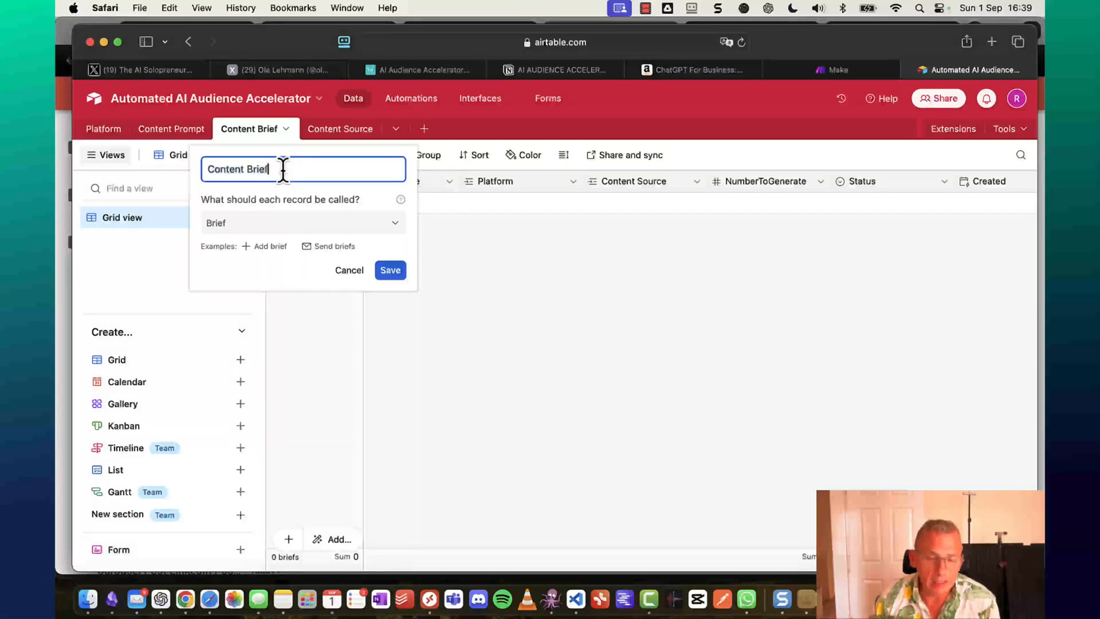
{"action": "key", "text": "BackSpace"}
{"action": "key", "text": "BackSpace"}
{"action": "key", "text": "BackSpace"}
{"action": "key", "text": "BackSpace"}
{"action": "key", "text": "BackSpace"}
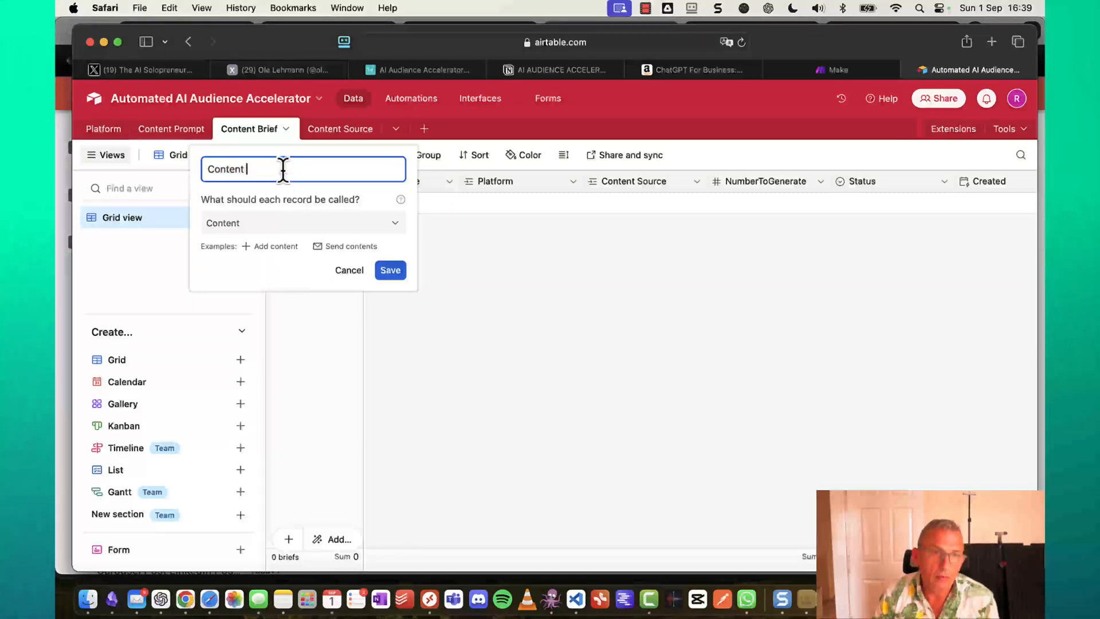
{"action": "type", "text": "Seed"}
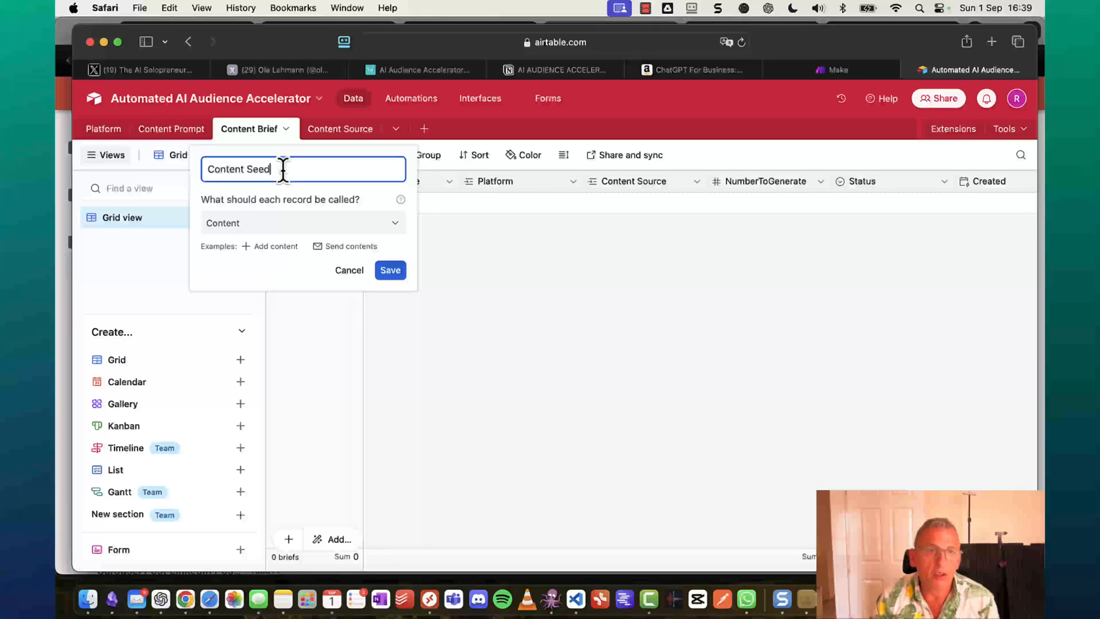
{"action": "key", "text": "Return"}
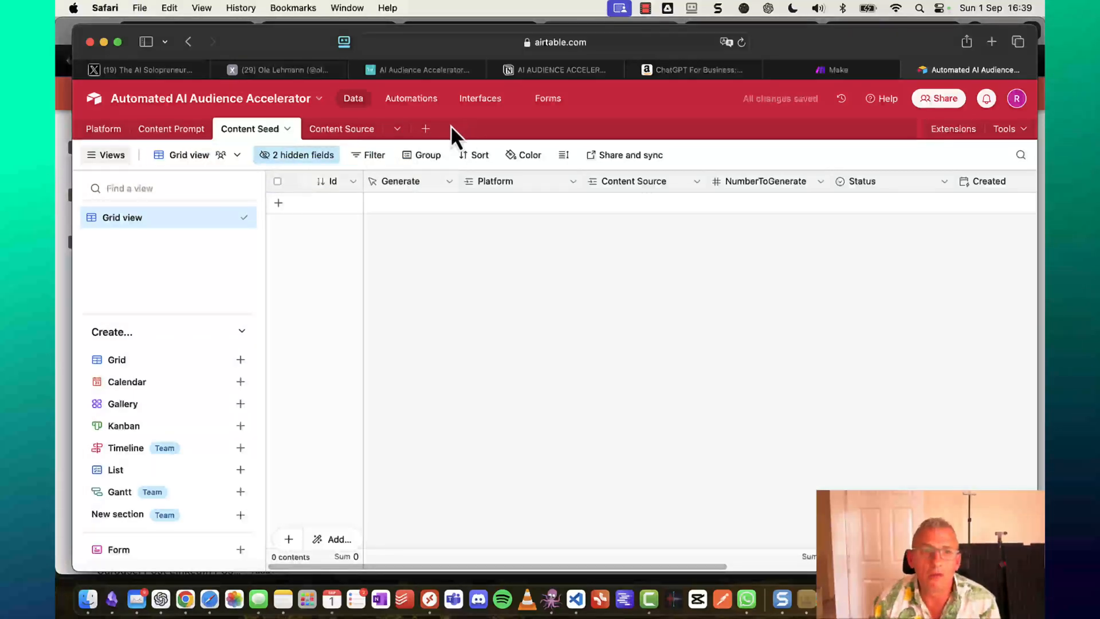
Add a new blank table from scratch named Content Brief.
{"action": "left_click", "coordinate": [426, 130]}
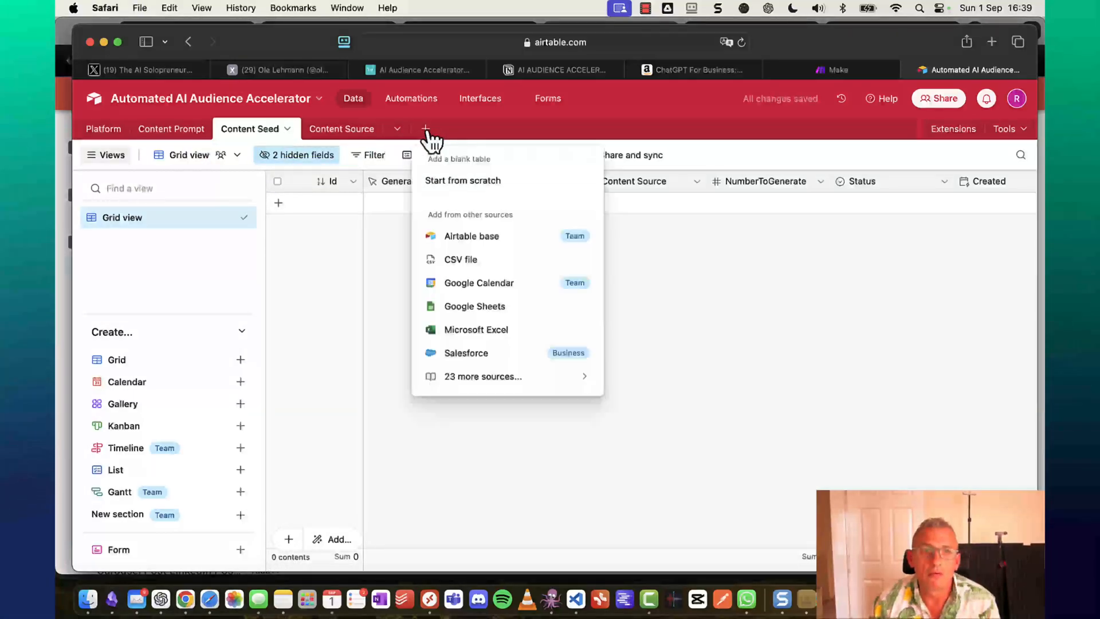
{"action": "left_click", "coordinate": [475, 181]}
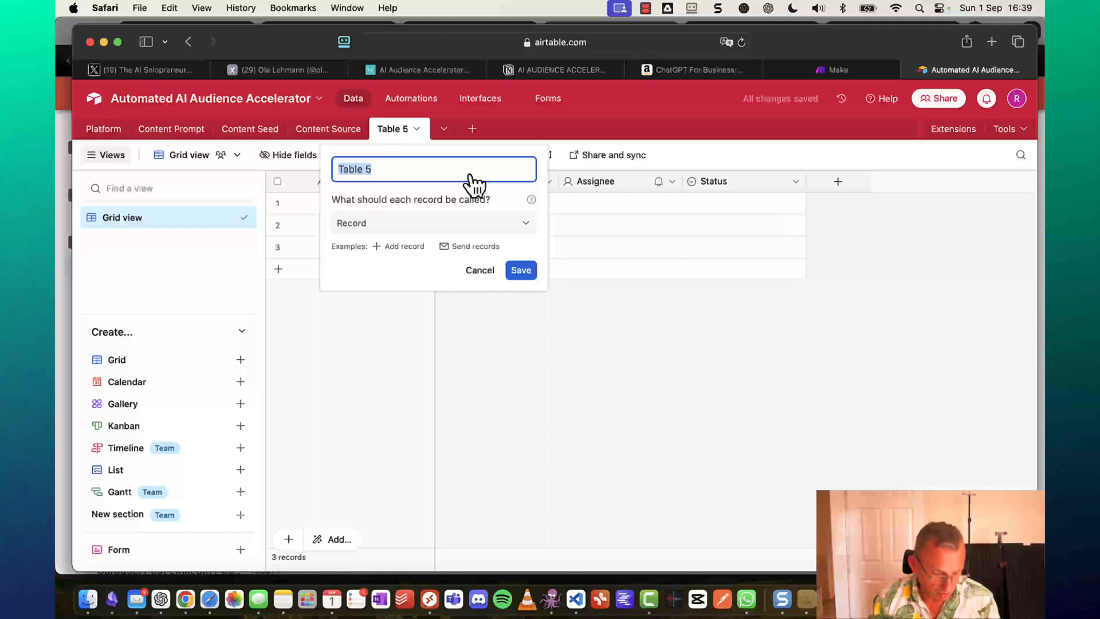
{"action": "type", "text": "Conte"}
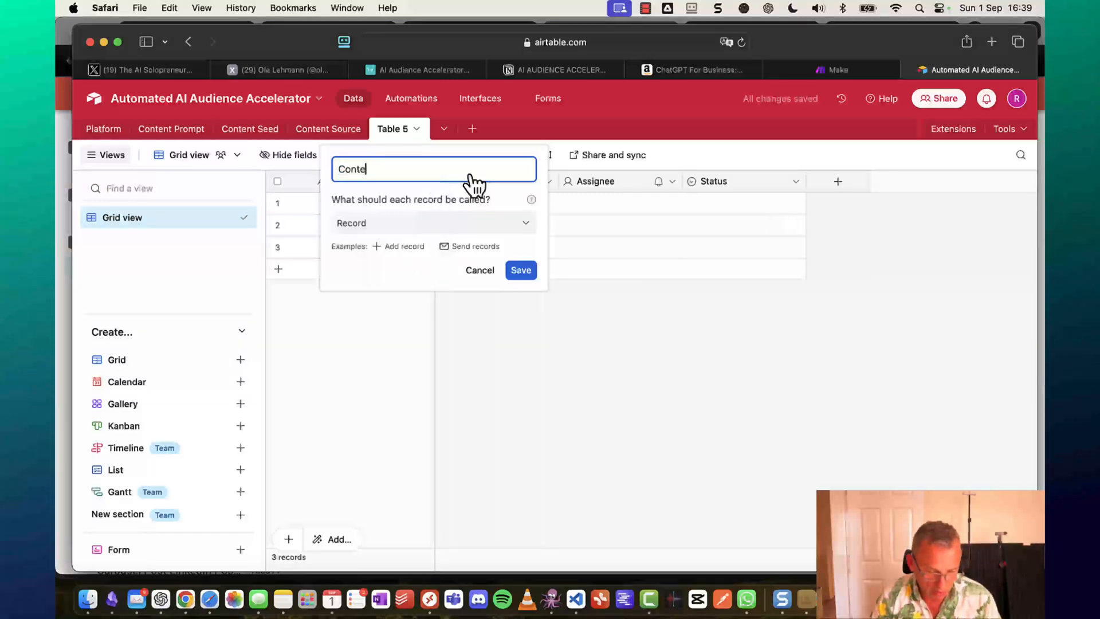
{"action": "type", "text": "nt "}
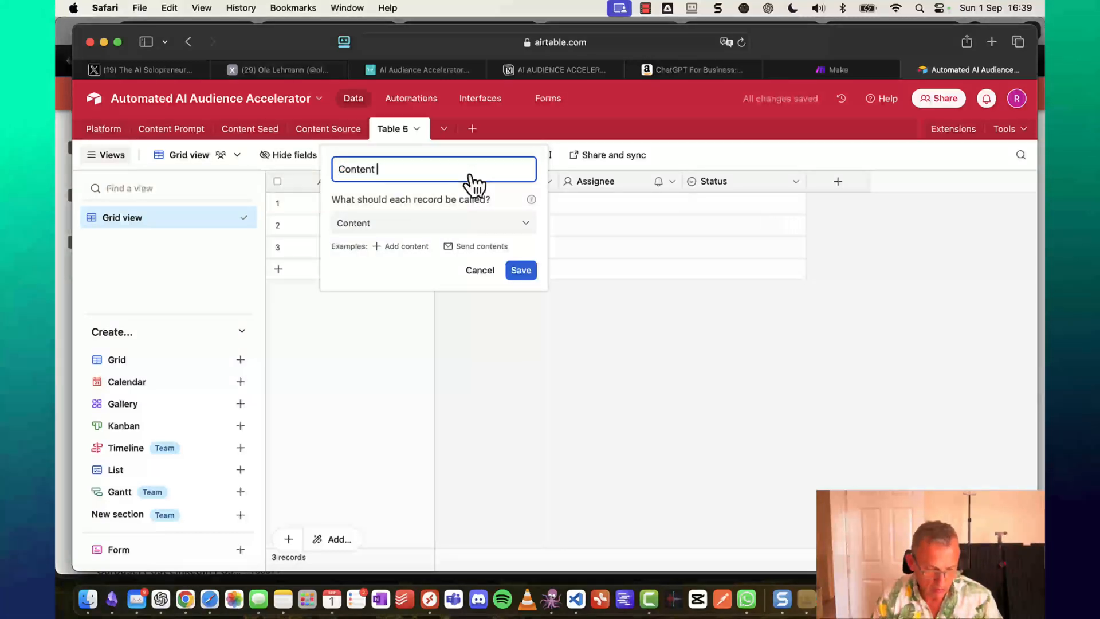
{"action": "type", "text": "Brief"}
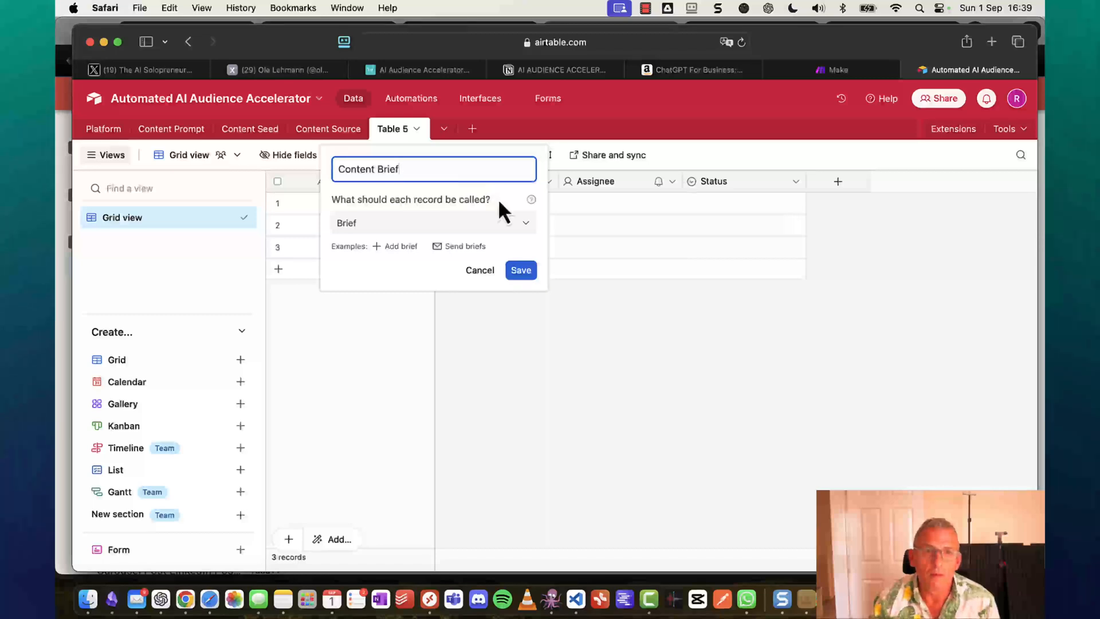
{"action": "left_click", "coordinate": [521, 271]}
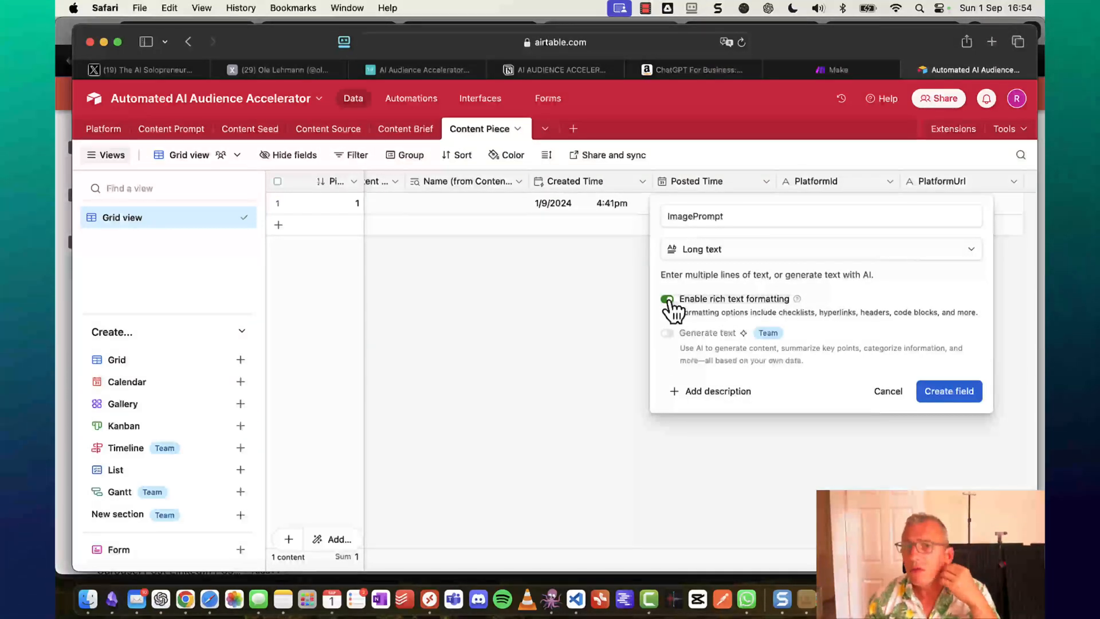
Create the ImagePrompt long-text field and delete Content Piece's only record.
{"action": "left_click", "coordinate": [951, 392]}
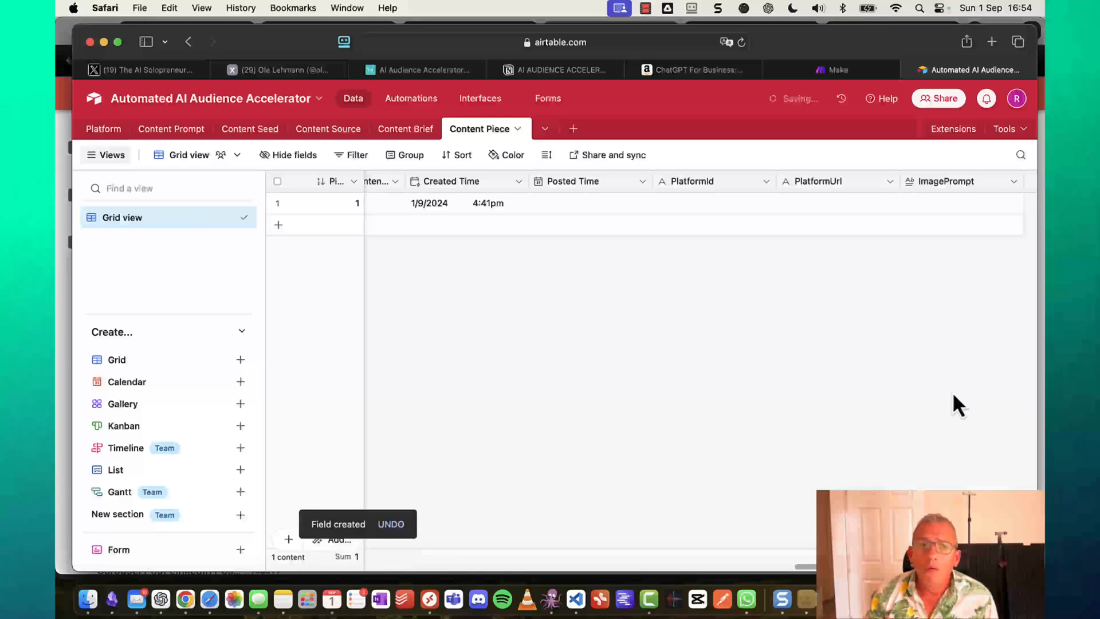
{"action": "scroll", "coordinate": [737, 382], "scroll_direction": "left", "scroll_amount": 15}
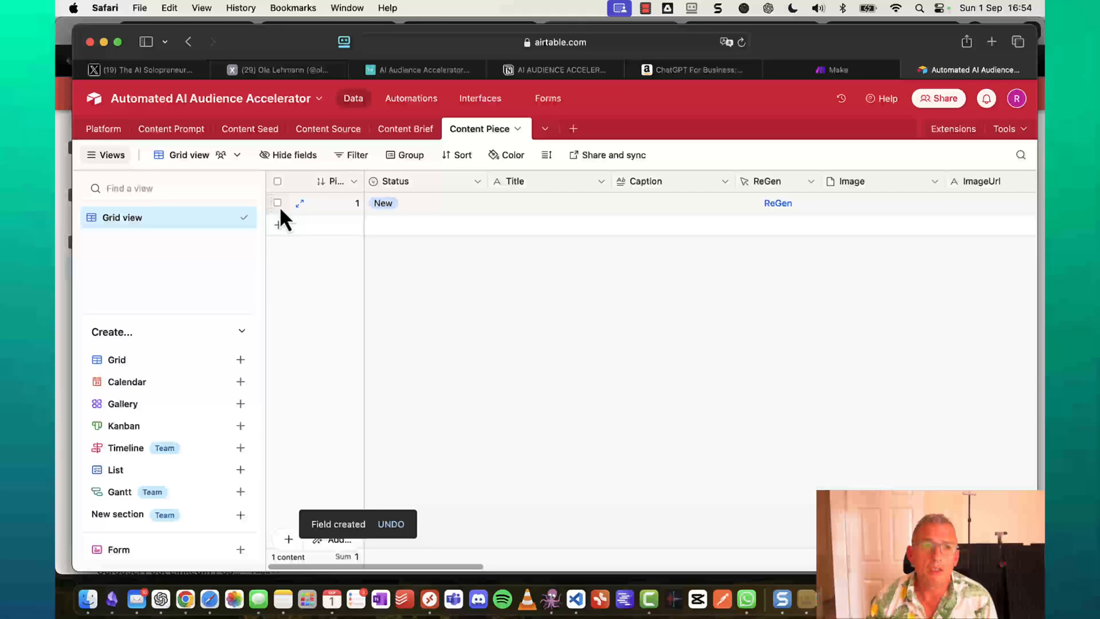
{"action": "left_click", "coordinate": [278, 203]}
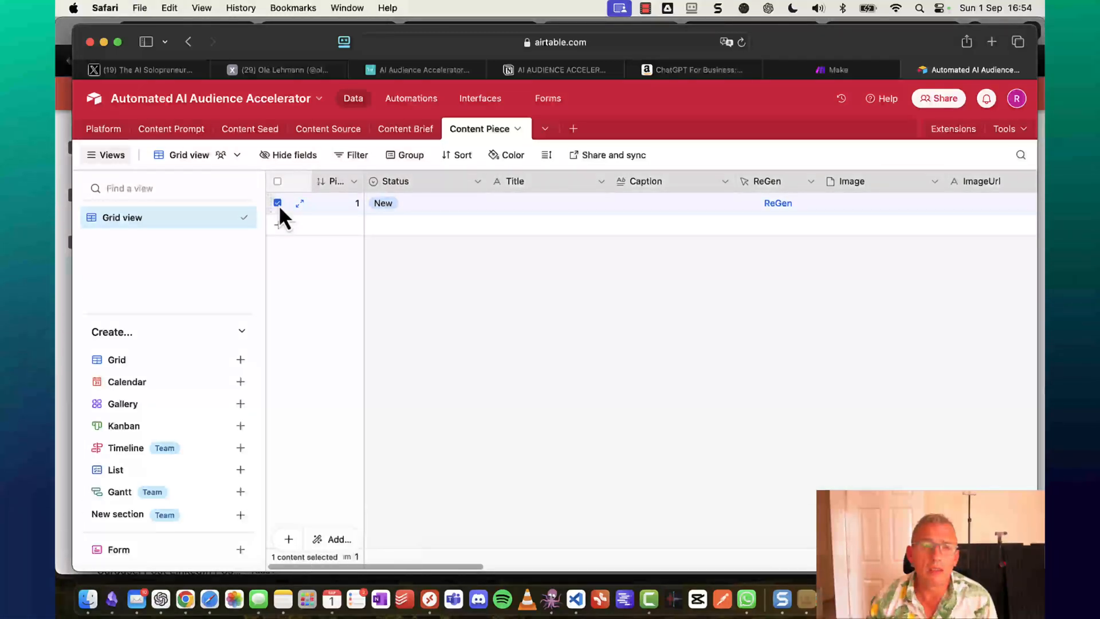
{"action": "right_click", "coordinate": [446, 201]}
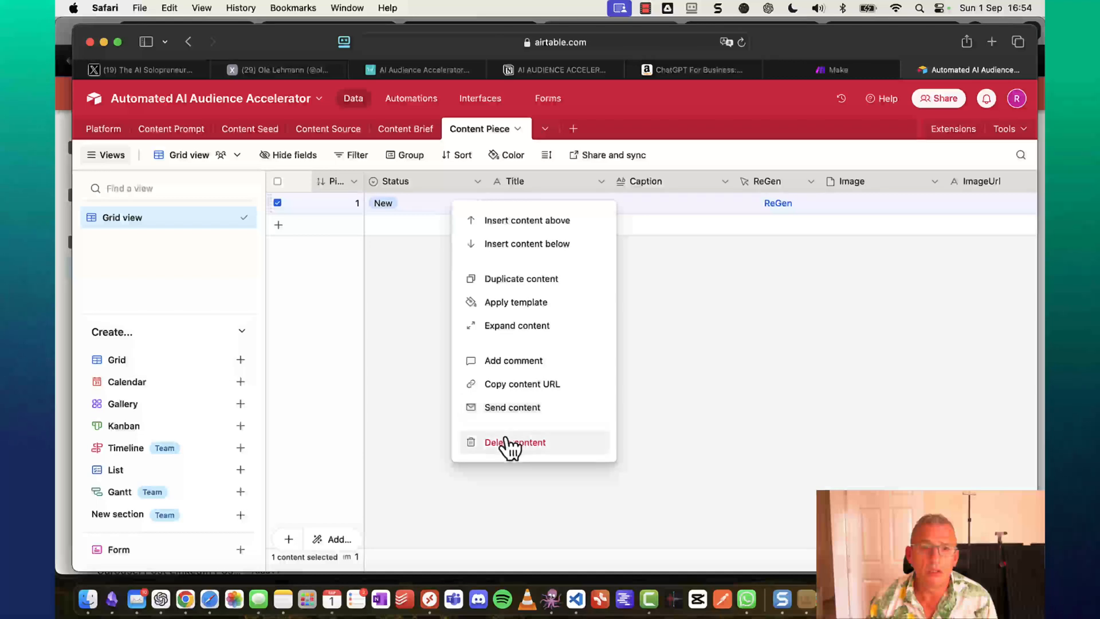
{"action": "left_click", "coordinate": [508, 443]}
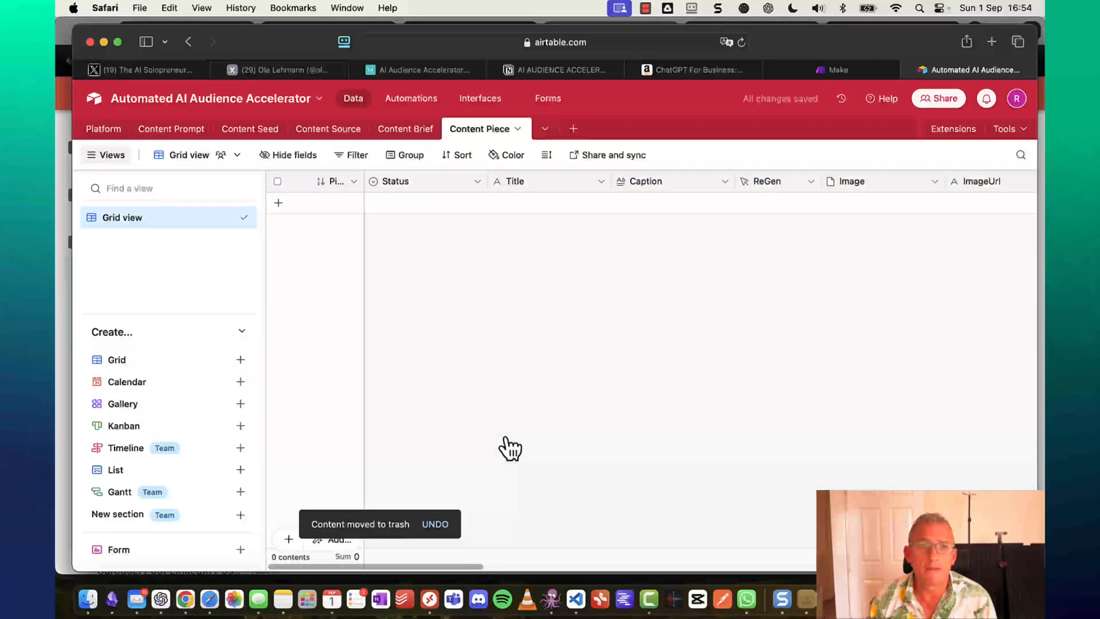
Add Content Brief records titled Context and Audience, leaving a third record started.
{"action": "left_click", "coordinate": [403, 129]}
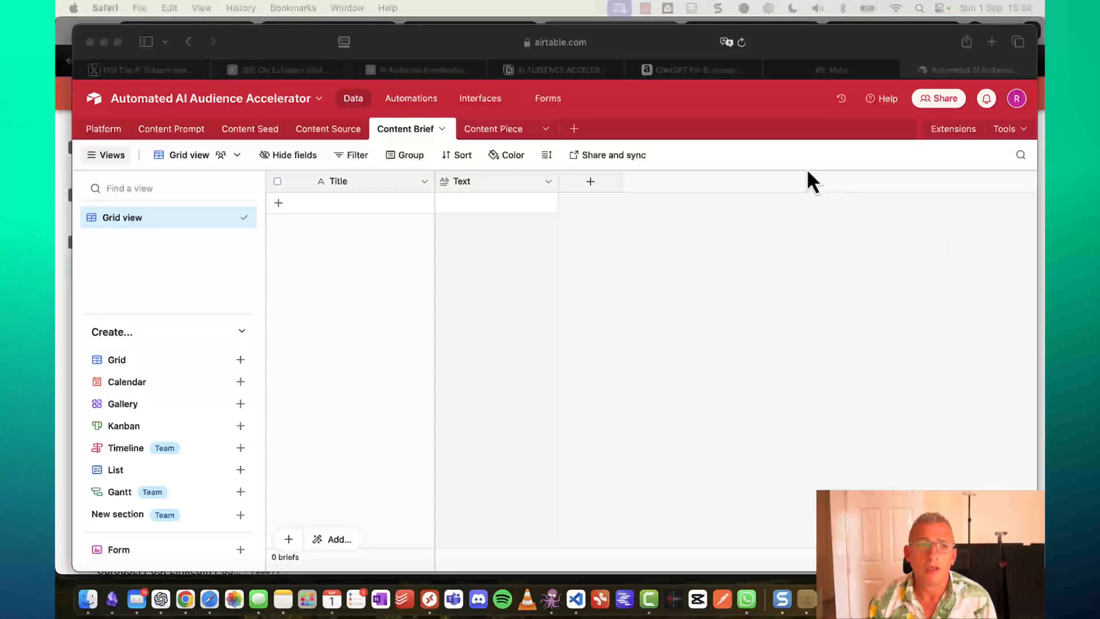
{"action": "left_click", "coordinate": [319, 210]}
{"action": "left_click", "coordinate": [317, 204]}
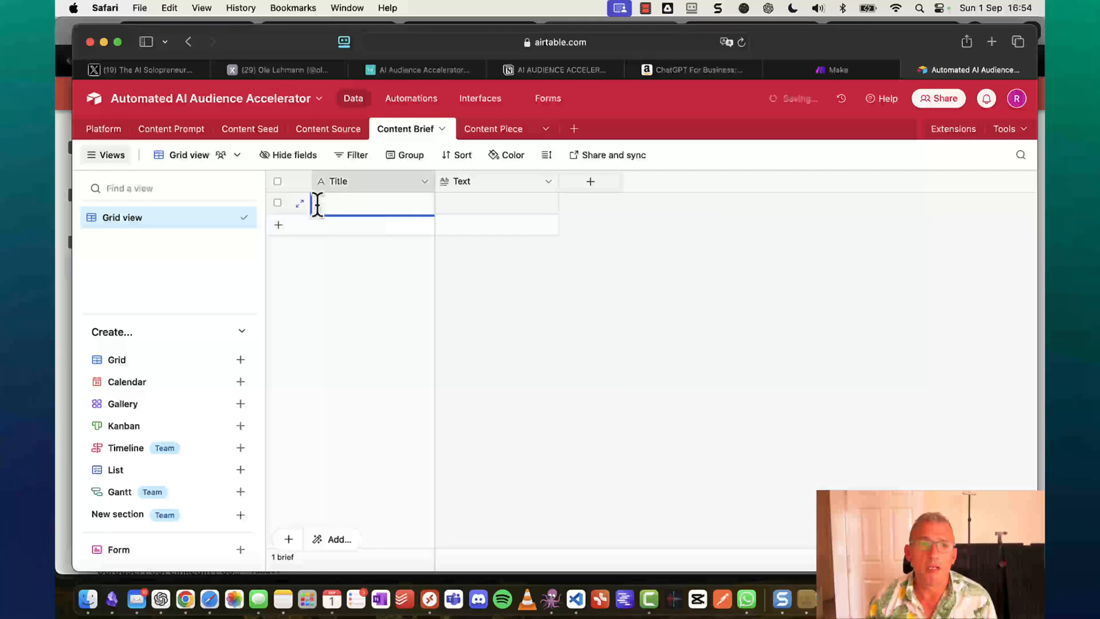
{"action": "type", "text": "Co"}
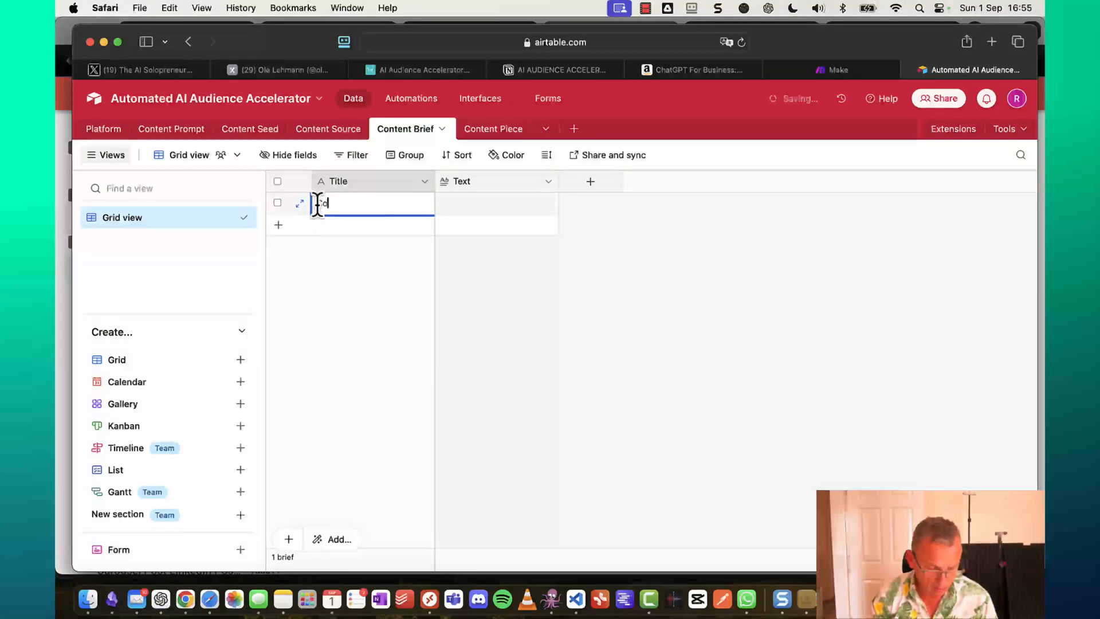
{"action": "type", "text": "ntext"}
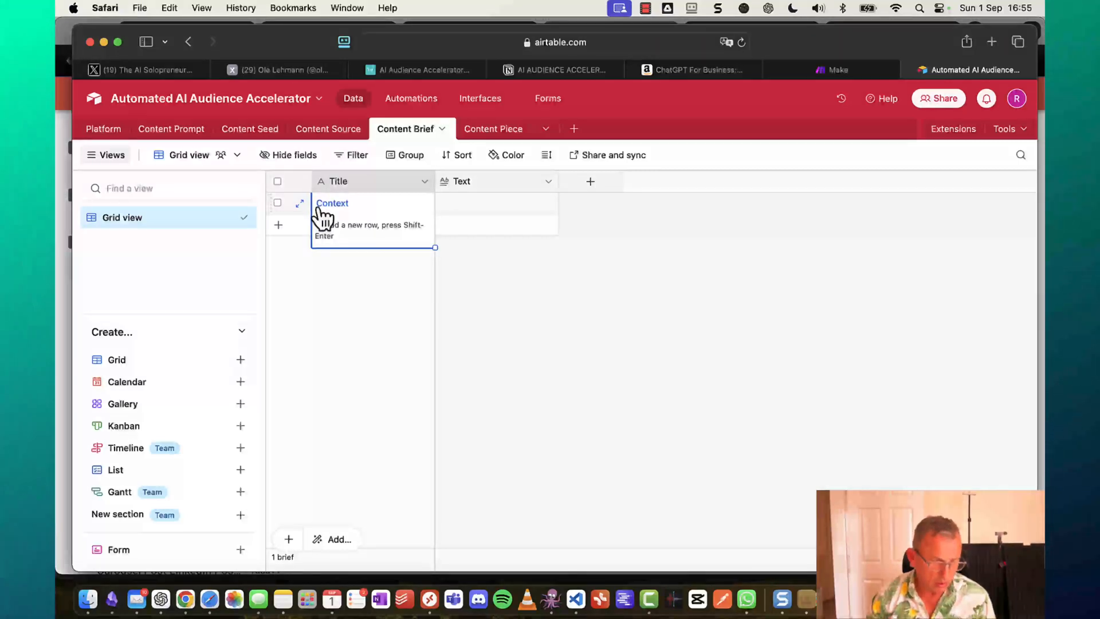
{"action": "key", "text": "shift+Return"}
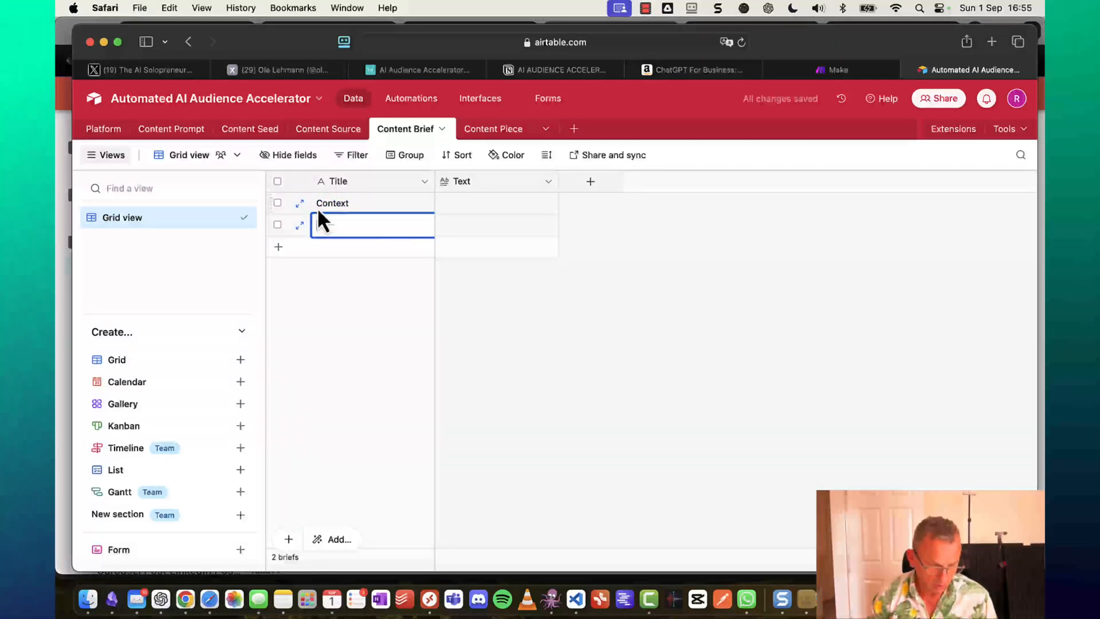
{"action": "type", "text": "Audience"}
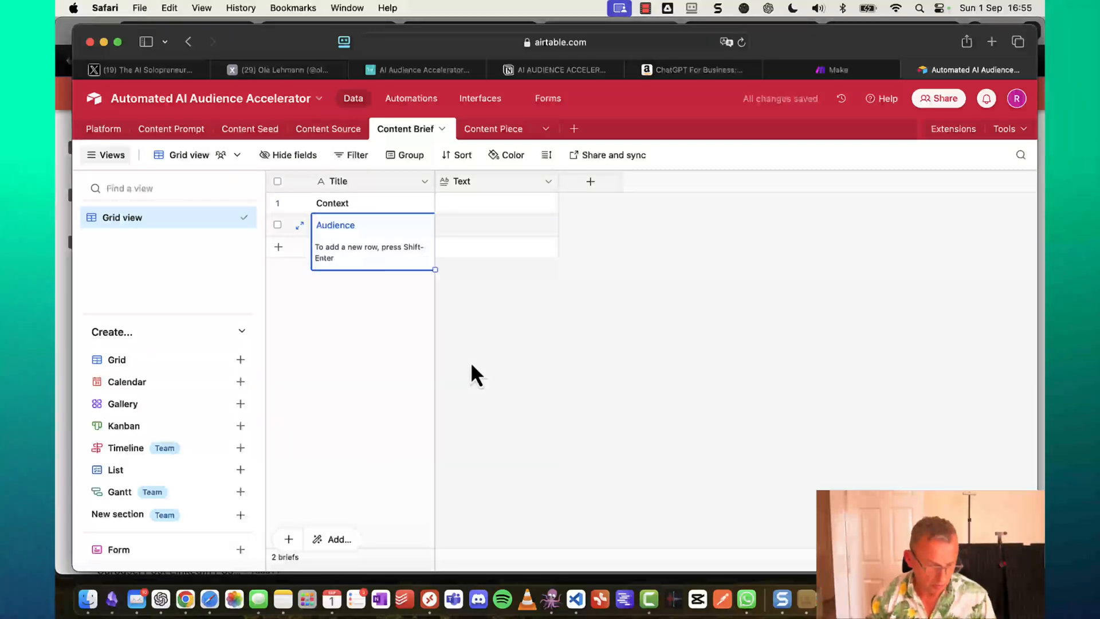
{"action": "key", "text": "shift+Return"}
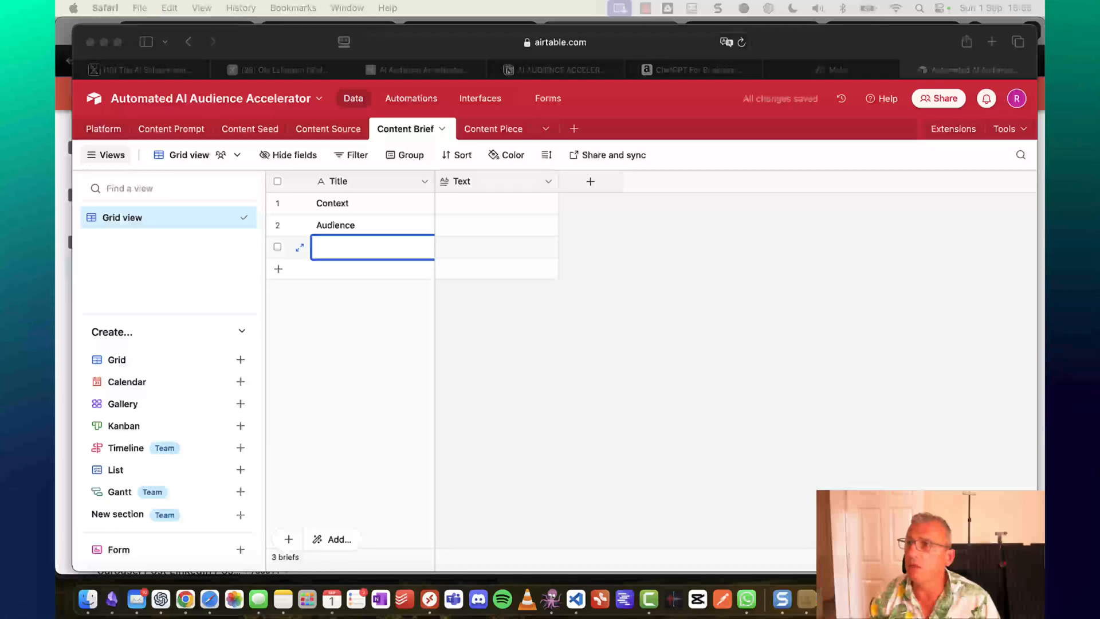
{"action": "left_click_drag", "start_coordinate": [1043, 74], "coordinate": [811, 12]}
In the spec note, select the title Brand Guidelines from line 2.1.3.
{"action": "scroll", "coordinate": [541, 361], "scroll_direction": "down", "scroll_amount": 15}
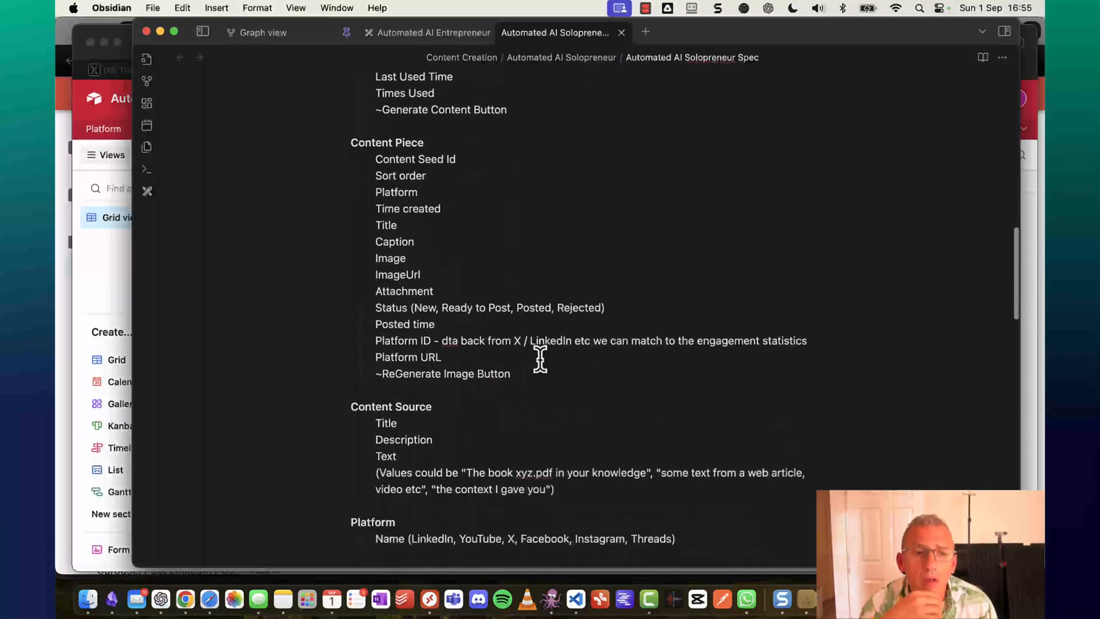
{"action": "scroll", "coordinate": [541, 359], "scroll_direction": "down", "scroll_amount": 5}
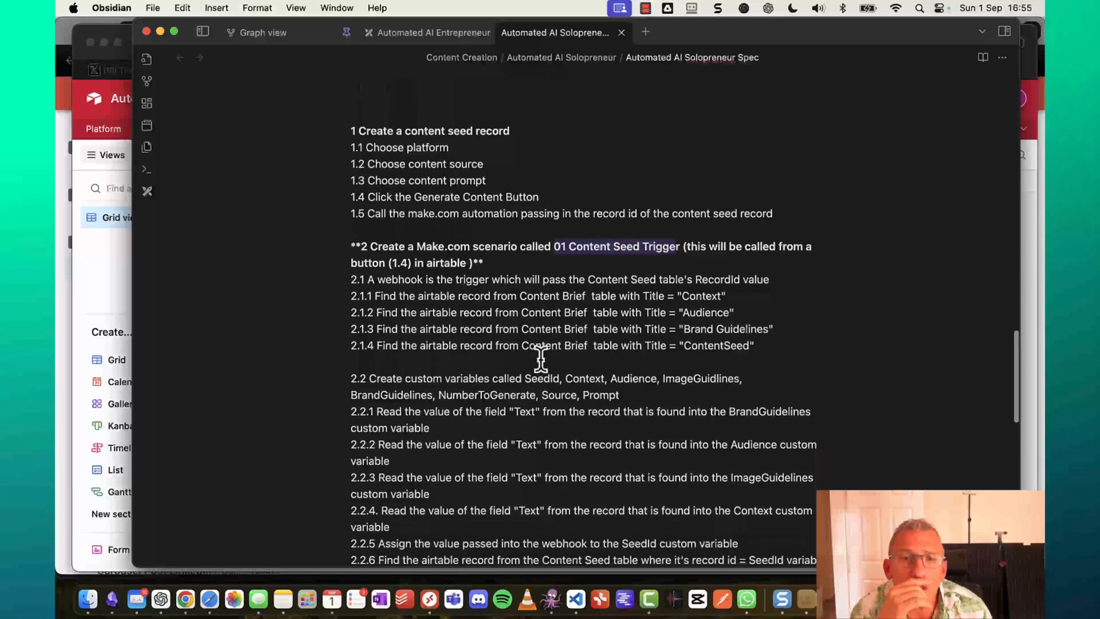
{"action": "double_click", "coordinate": [705, 296]}
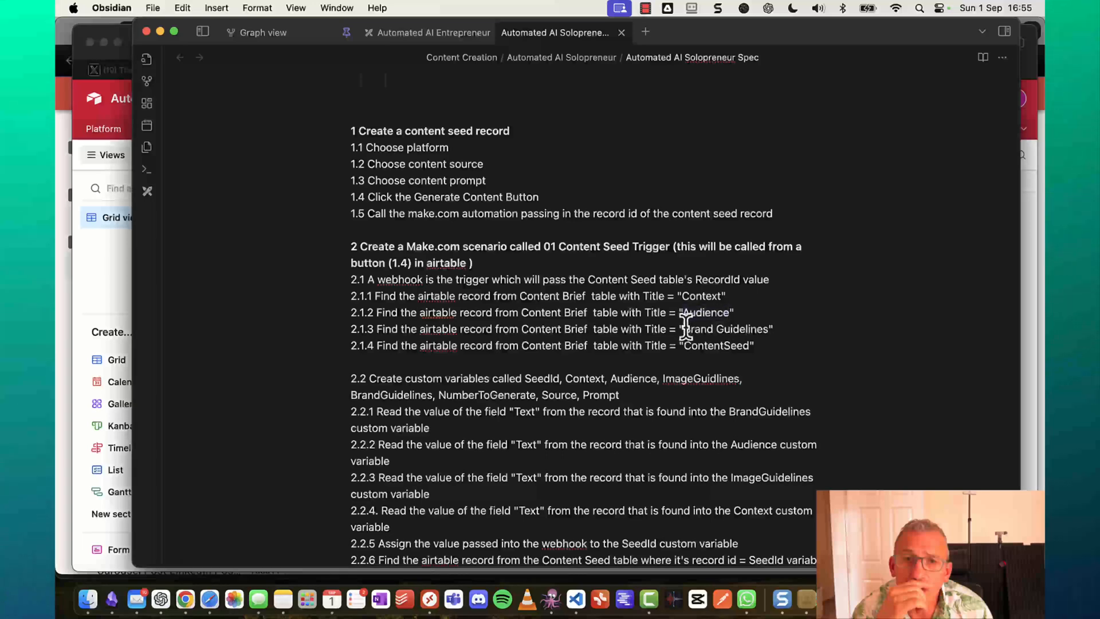
{"action": "left_click_drag", "start_coordinate": [686, 328], "coordinate": [769, 328]}
{"action": "key", "text": "super+c"}
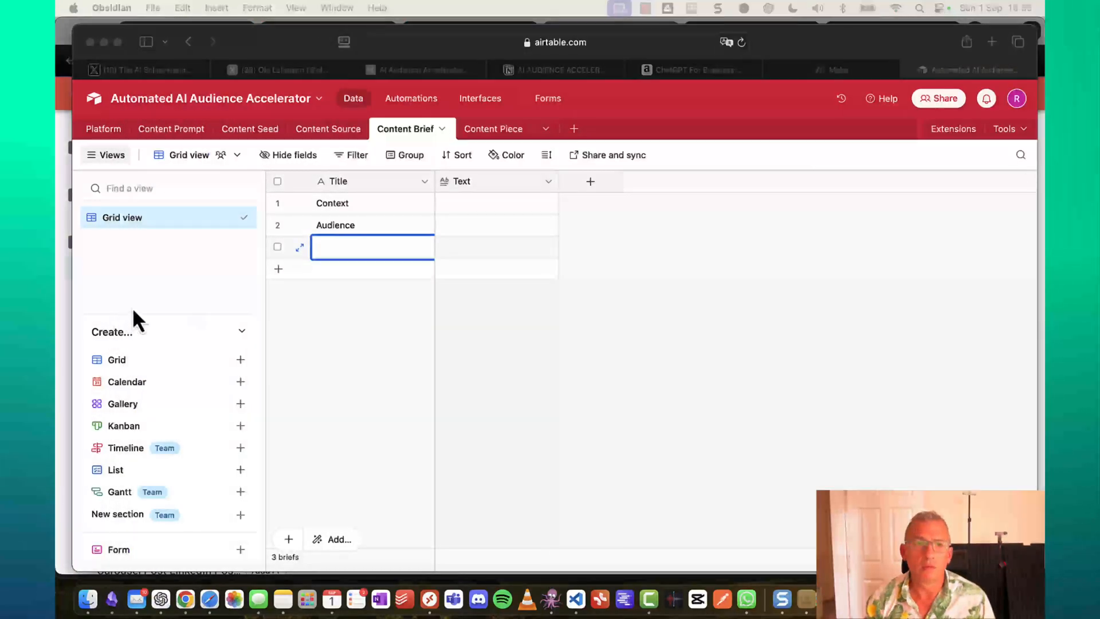
Title the third and fourth briefs Brand Guidelines and Image Guidelines.
{"action": "left_click", "coordinate": [338, 246]}
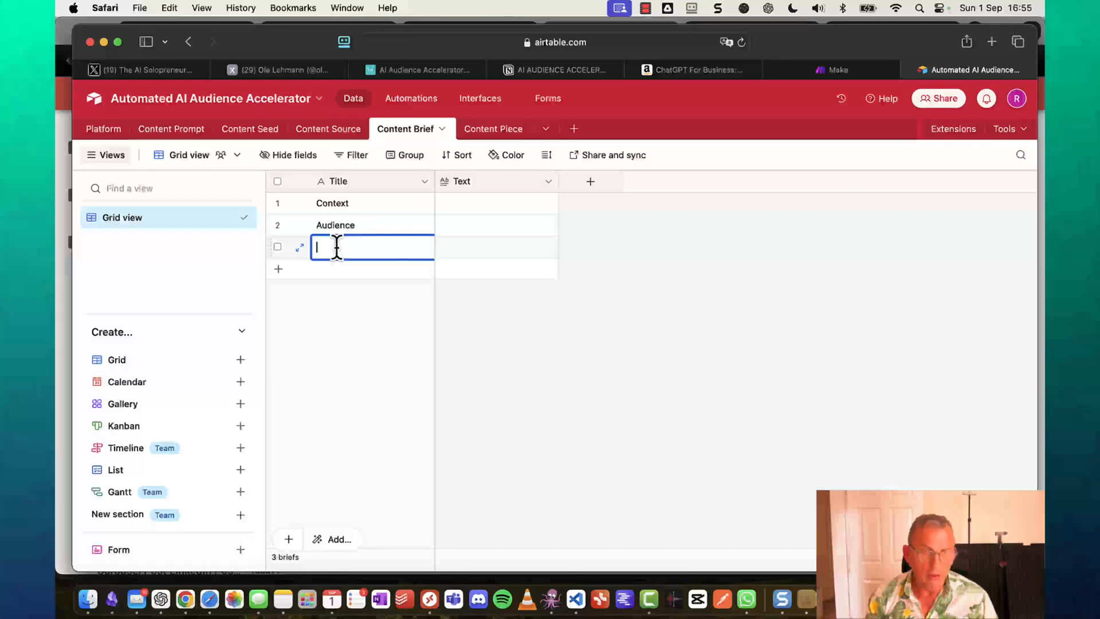
{"action": "key", "text": "super+v"}
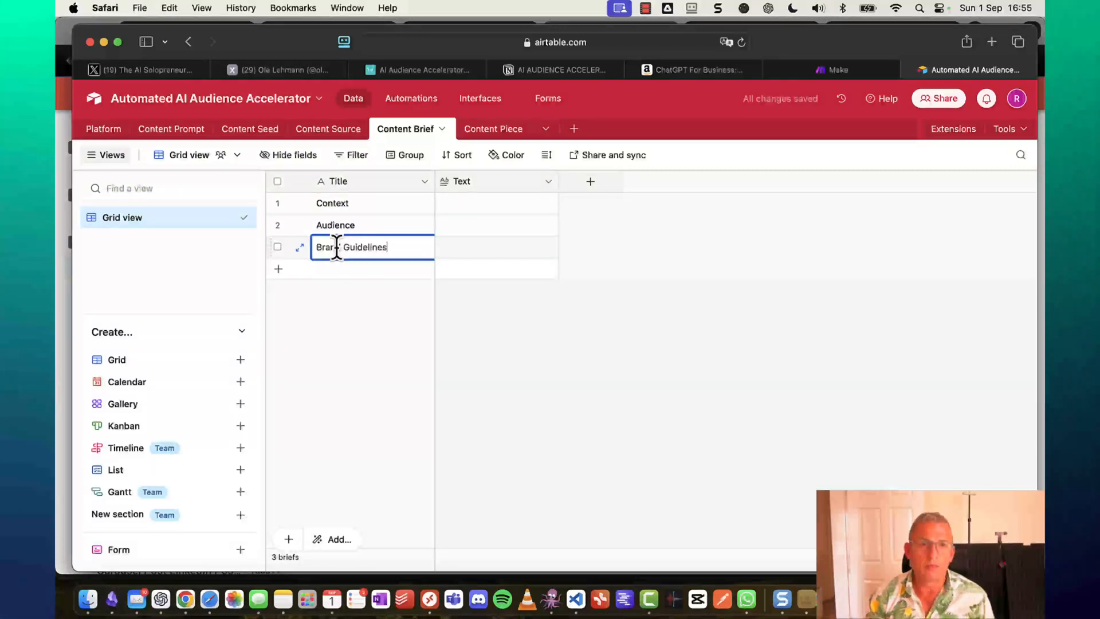
{"action": "left_click", "coordinate": [355, 269]}
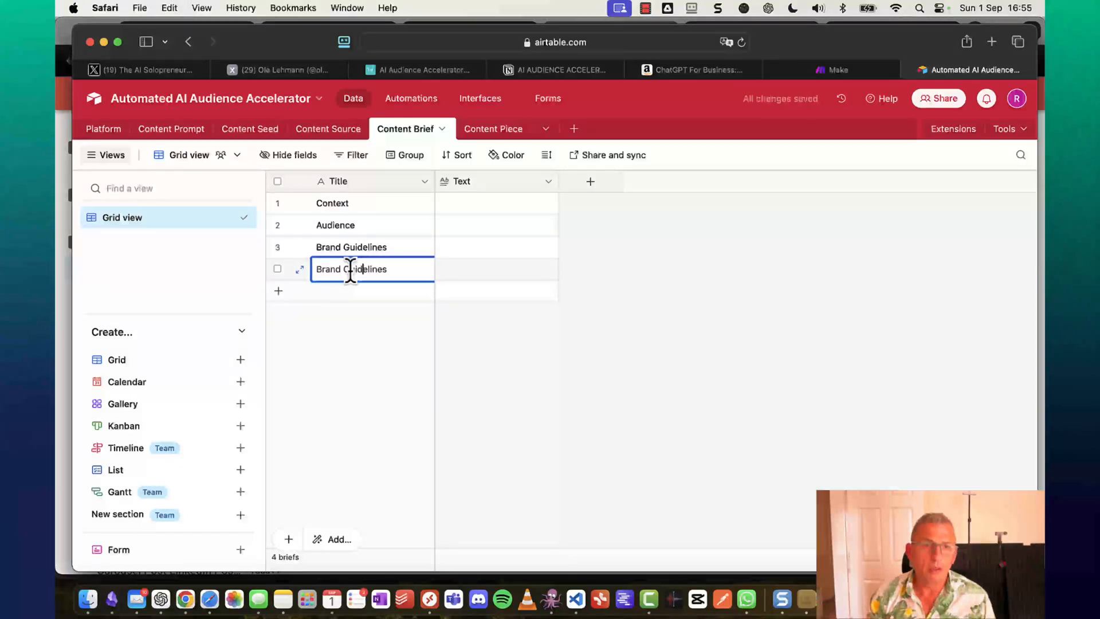
{"action": "key", "text": "alt+shift+Left"}
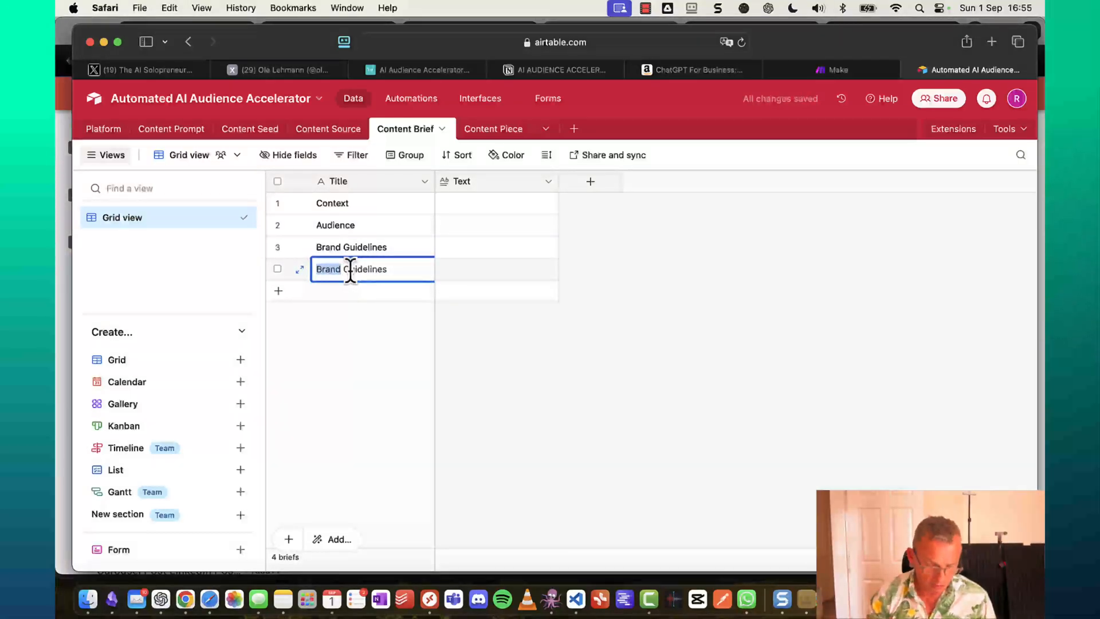
{"action": "type", "text": "Image"}
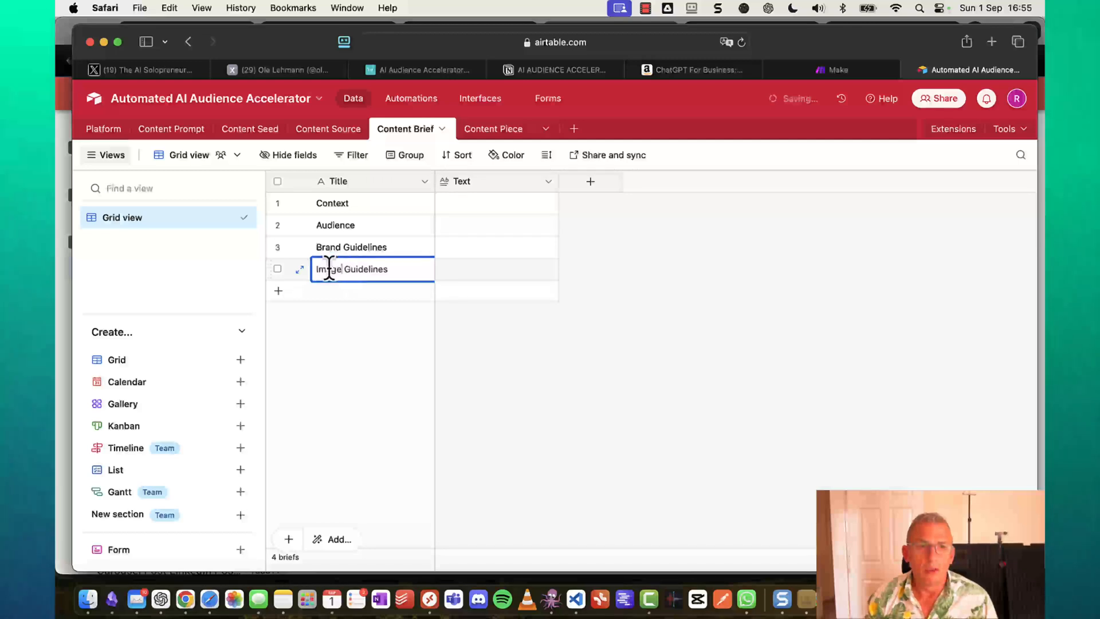
{"action": "left_click", "coordinate": [507, 249]}
Widen the Content Brief Text column and bring up the Text Blaze dashboard.
{"action": "left_click", "coordinate": [490, 204]}
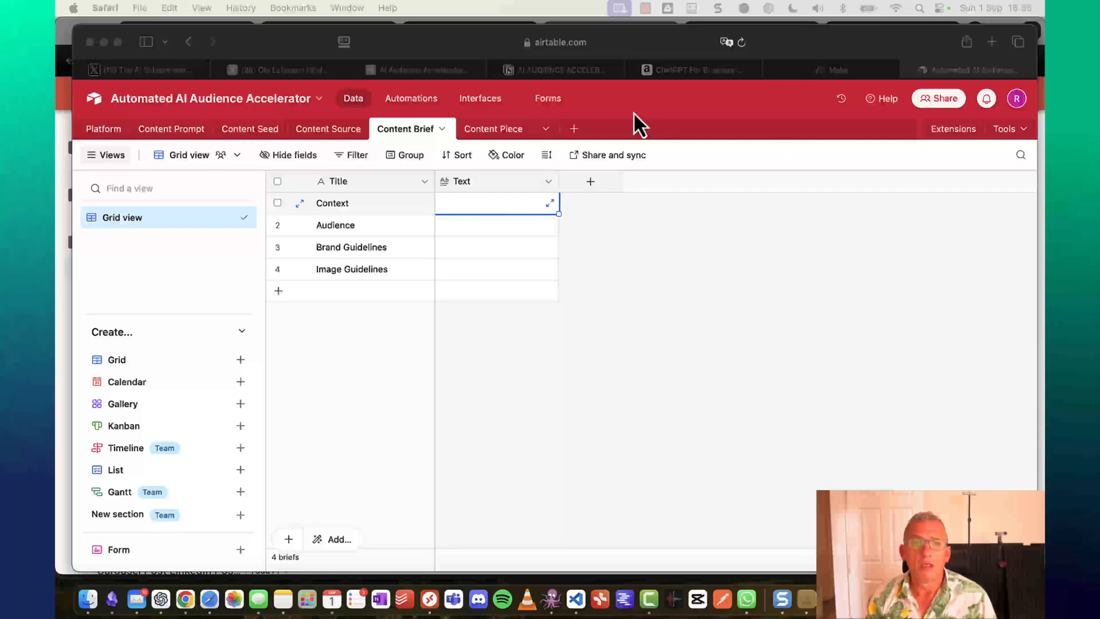
{"action": "left_click", "coordinate": [561, 178]}
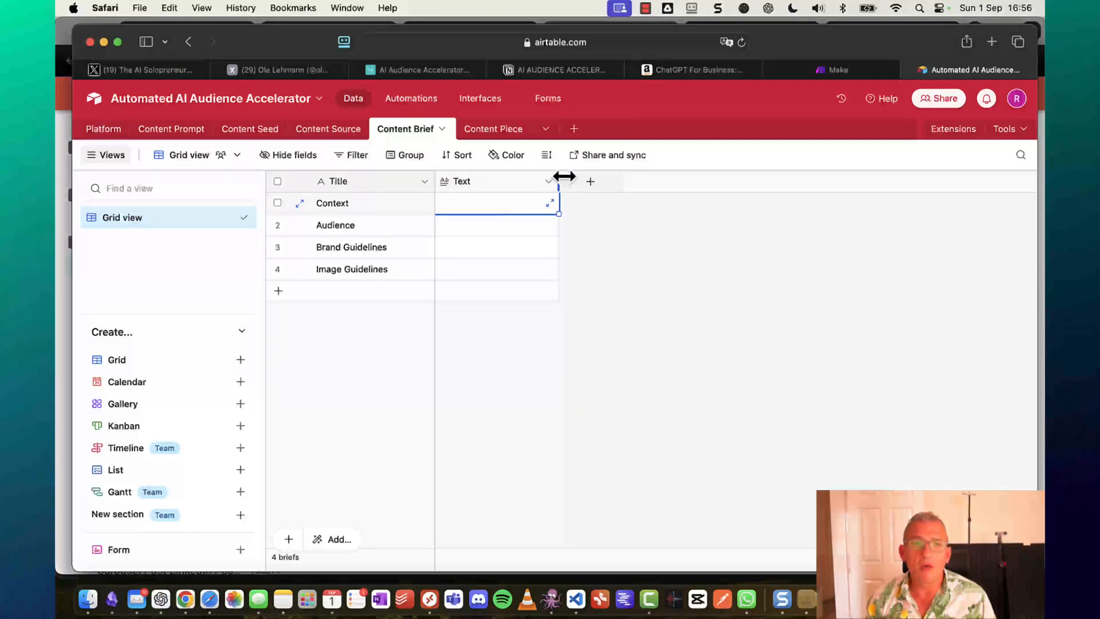
{"action": "left_click_drag", "start_coordinate": [564, 177], "coordinate": [952, 218]}
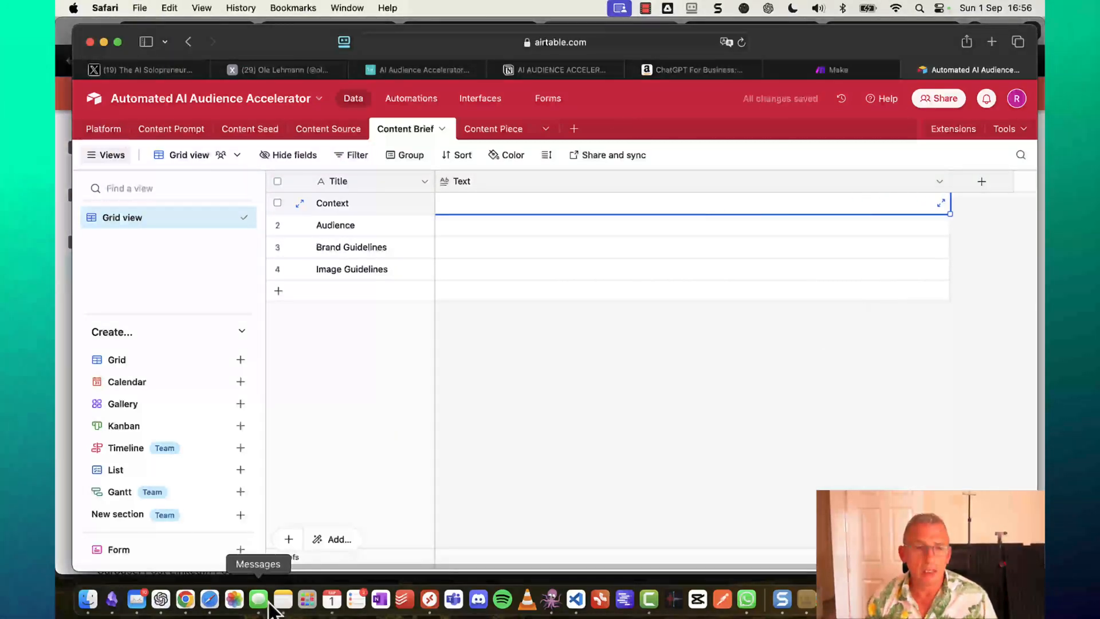
{"action": "left_click", "coordinate": [186, 599]}
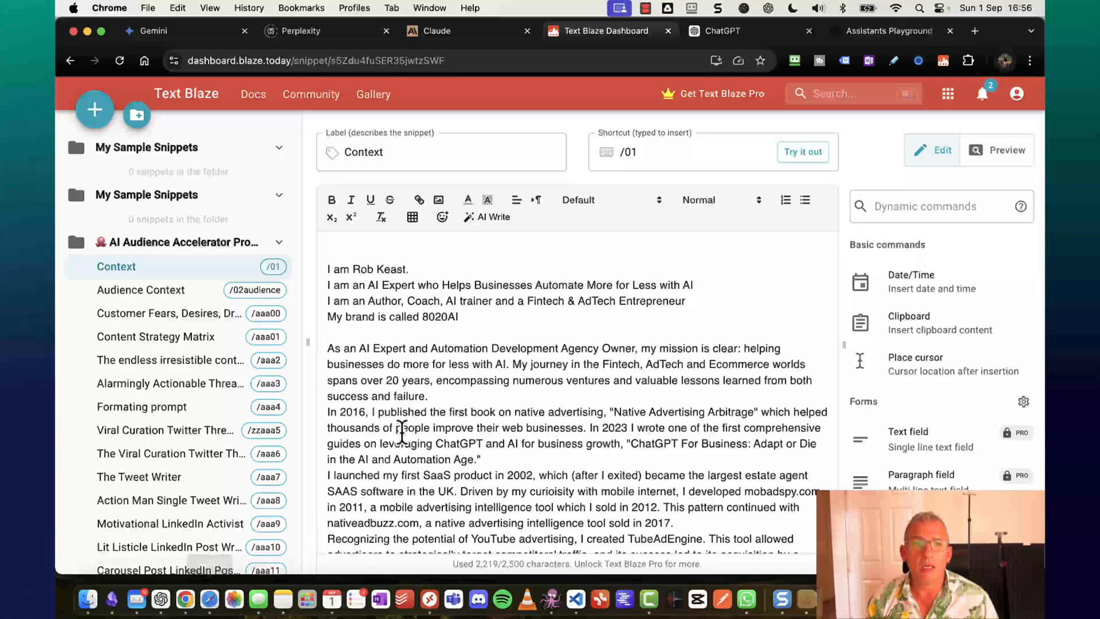
Scroll through the Text Blaze Context snippet, then return to the Airtable base.
{"action": "scroll", "coordinate": [401, 434], "scroll_direction": "down", "scroll_amount": 5}
{"action": "scroll", "coordinate": [400, 413], "scroll_direction": "up", "scroll_amount": 5}
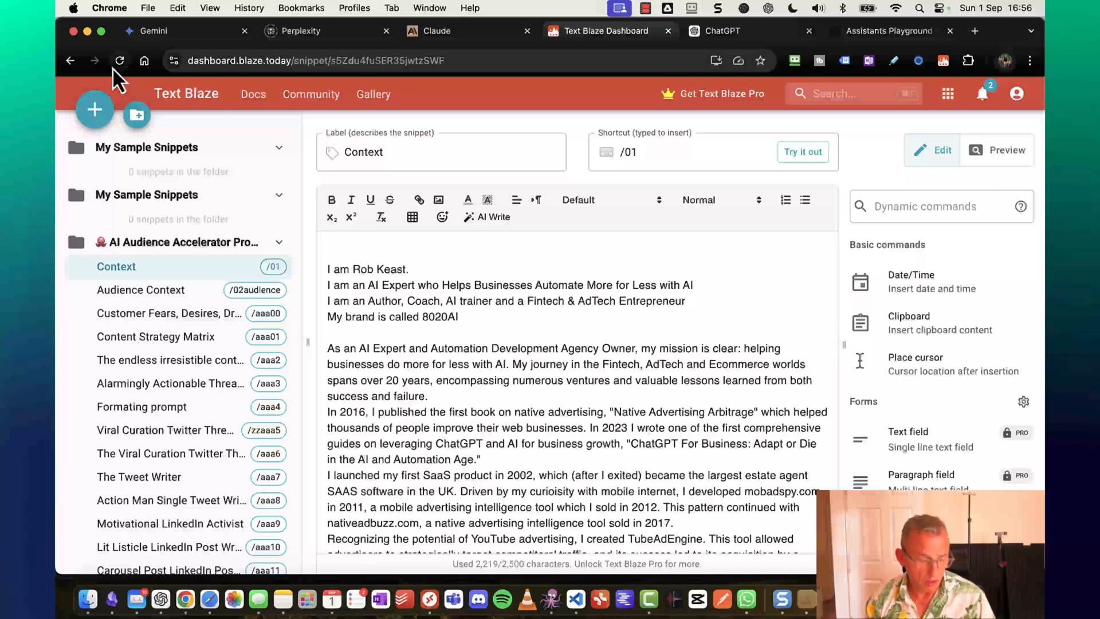
{"action": "key", "text": "super+Tab"}
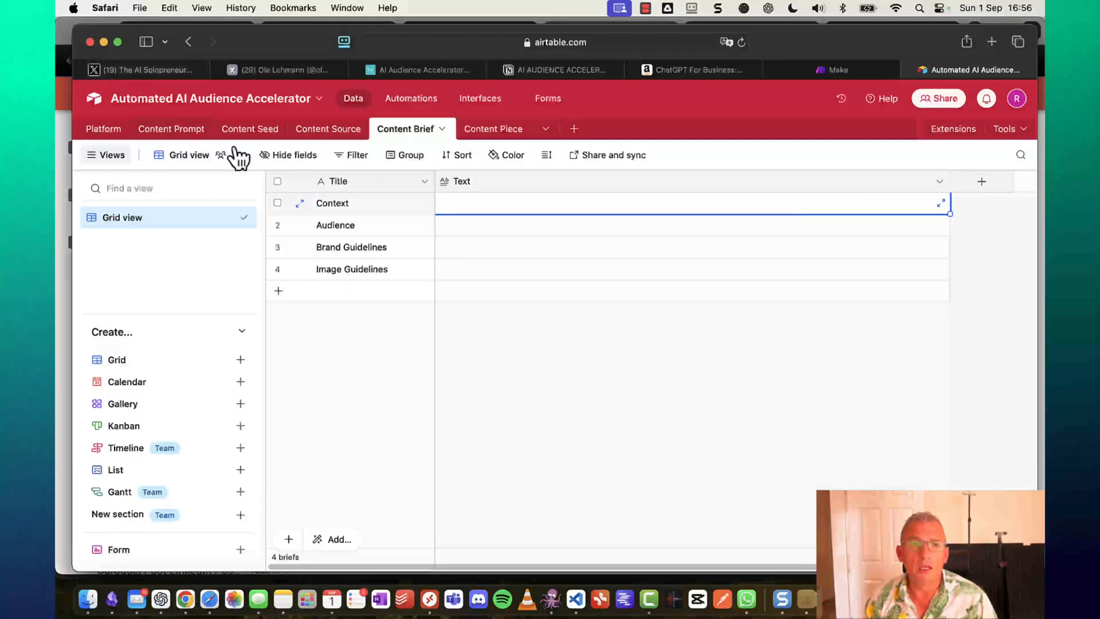
Fill the Context brief's Text cell with the author bio text.
{"action": "left_click", "coordinate": [486, 200]}
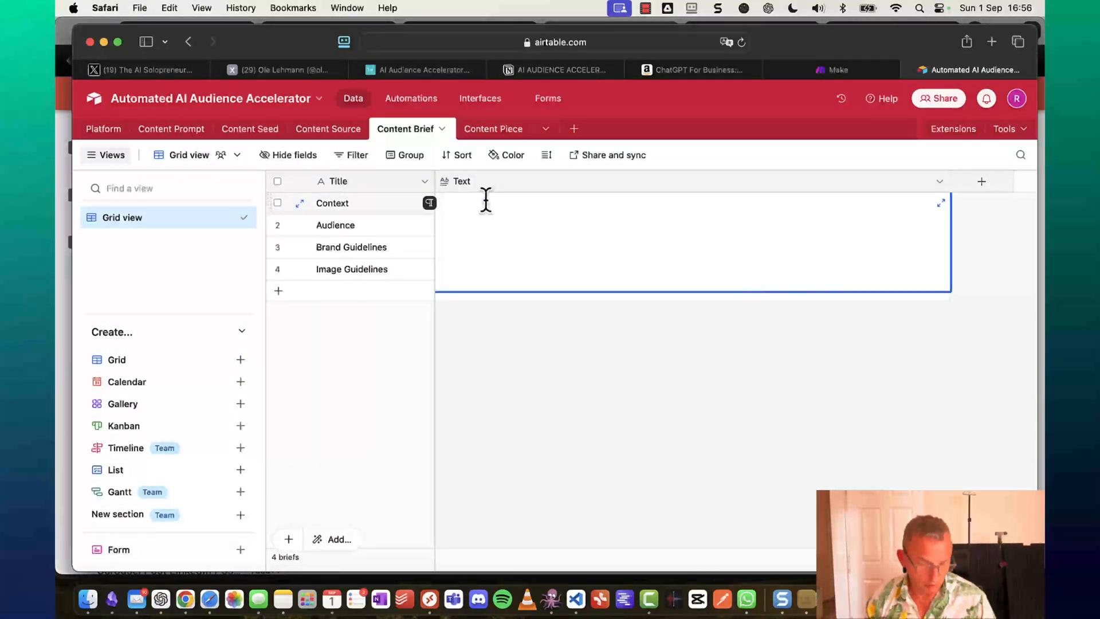
{"action": "type", "text": "I'm an AI advocate focused on transforming businesses. For the past 8 years, I've employed a team of Ukrainian developers, the most resilient and intelligent people I've had the pleasure of working with. Whilst working on a FinTech project I noticed my Financial Adviser clients struggling to get leads during the first lockdown, so I launched 8020leads.com, an automated lead gen agency, to help financial advisers. Regulatory changes ended this venture, but it led to my pivot into business process automation consultancy and AI training. Now, I use AI to enhance automation and consult on improving business efficiency. I train staff to use AI effectively, empowering them to add more value and advance their careers."}
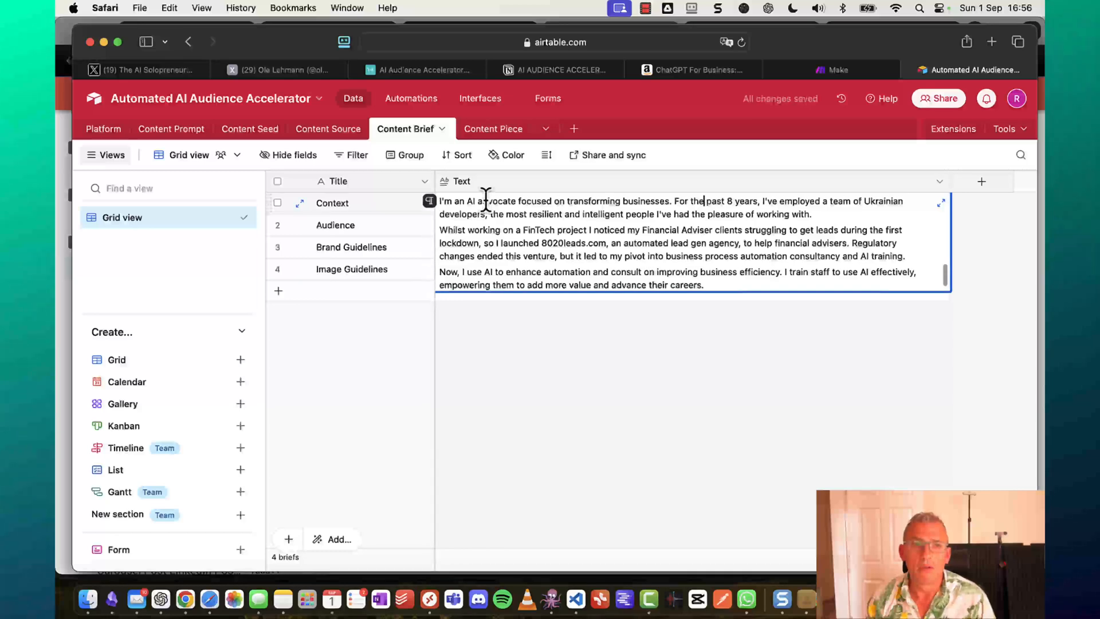
{"action": "scroll", "coordinate": [486, 199], "scroll_direction": "up", "scroll_amount": 5}
{"action": "scroll", "coordinate": [486, 199], "scroll_direction": "down", "scroll_amount": 2}
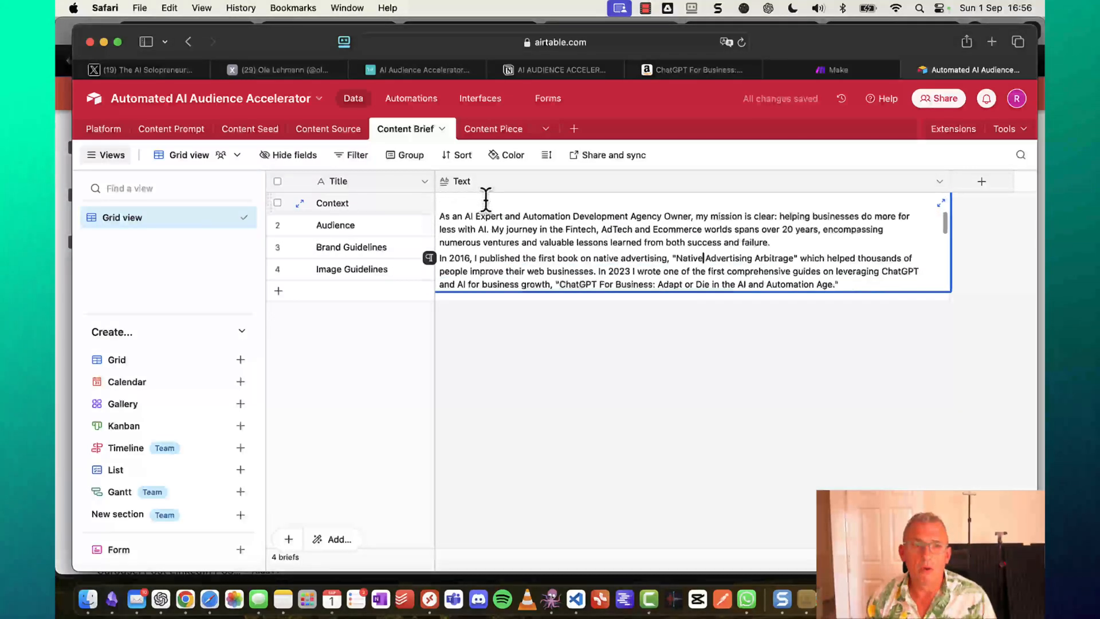
{"action": "scroll", "coordinate": [486, 199], "scroll_direction": "down", "scroll_amount": 5}
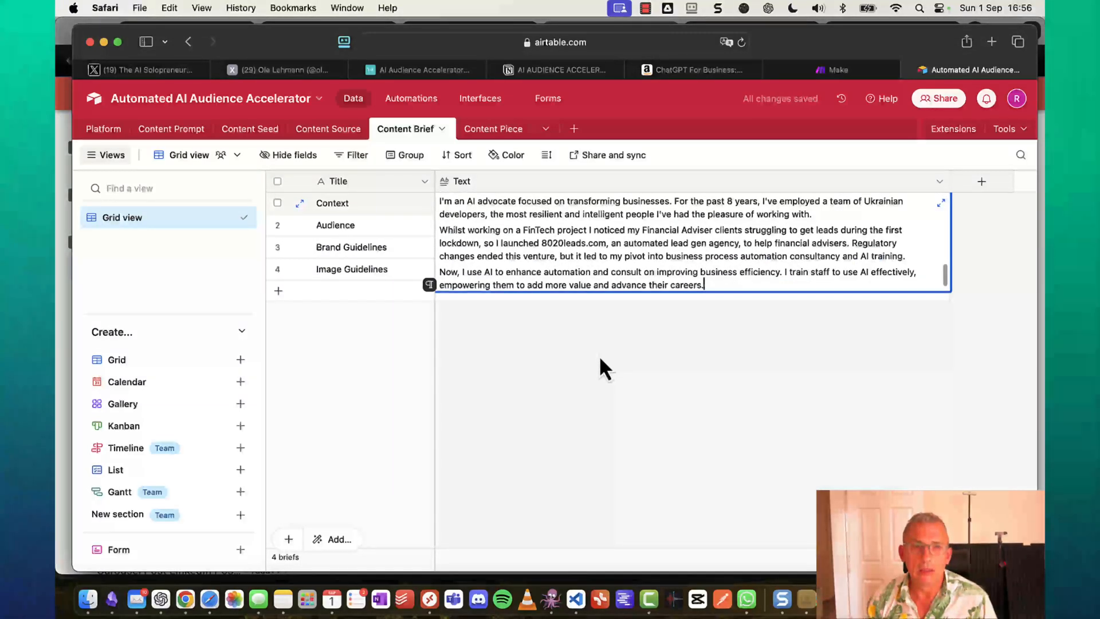
{"action": "left_click", "coordinate": [600, 355]}
{"action": "left_click", "coordinate": [532, 223]}
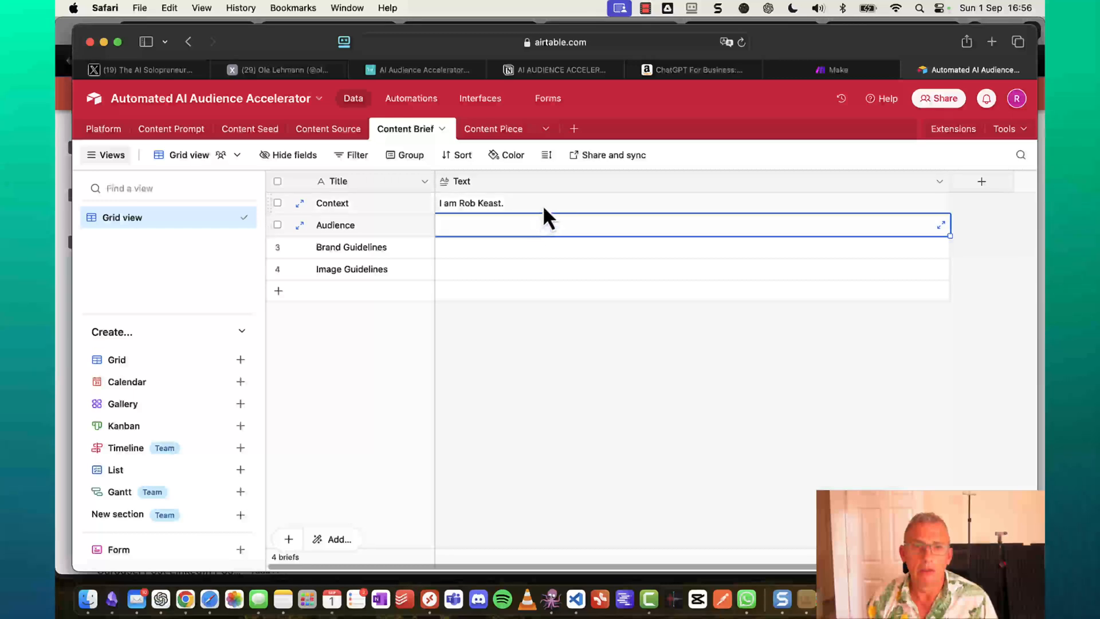
{"action": "left_click", "coordinate": [544, 208]}
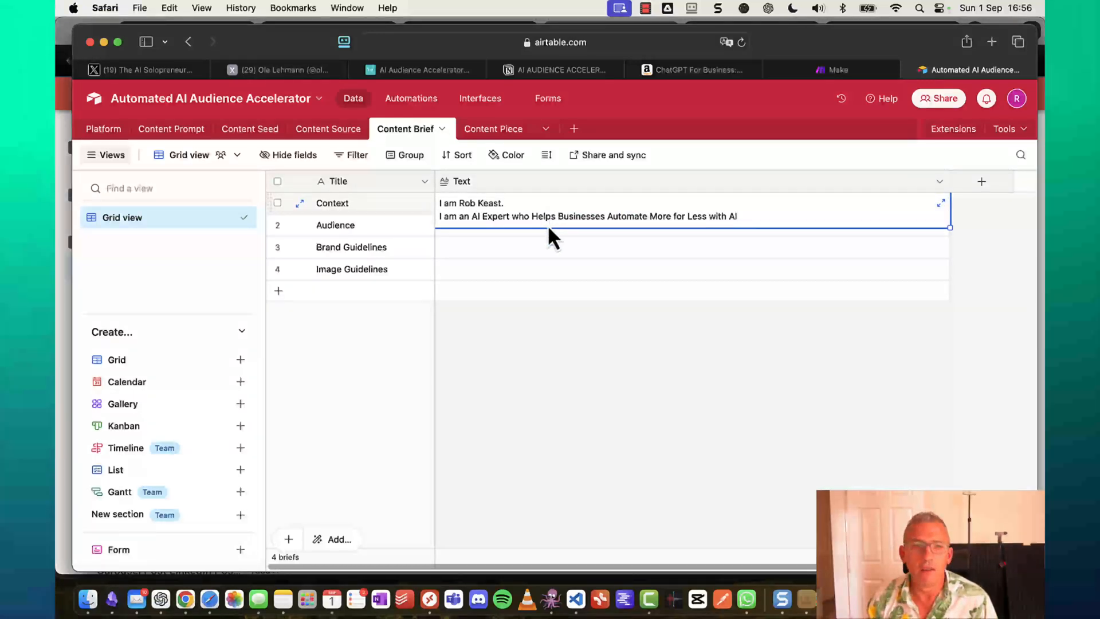
Fill the Audience brief's Text with the dreams-and-fears description beginning 'My audience are'.
{"action": "left_click", "coordinate": [506, 245]}
{"action": "left_click", "coordinate": [494, 226]}
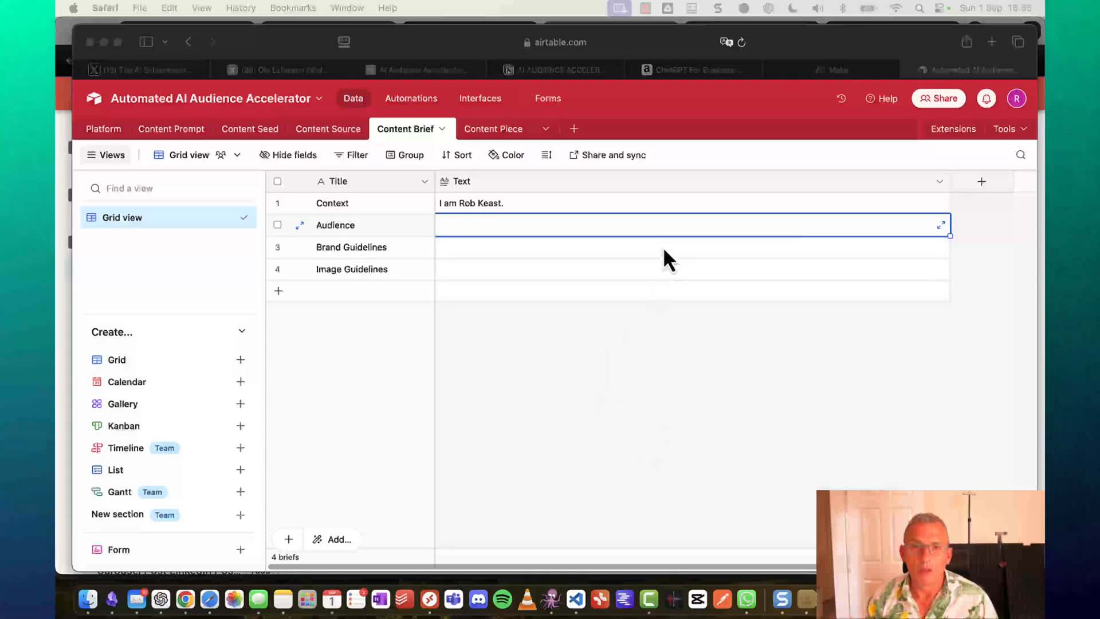
{"action": "double_click", "coordinate": [668, 227]}
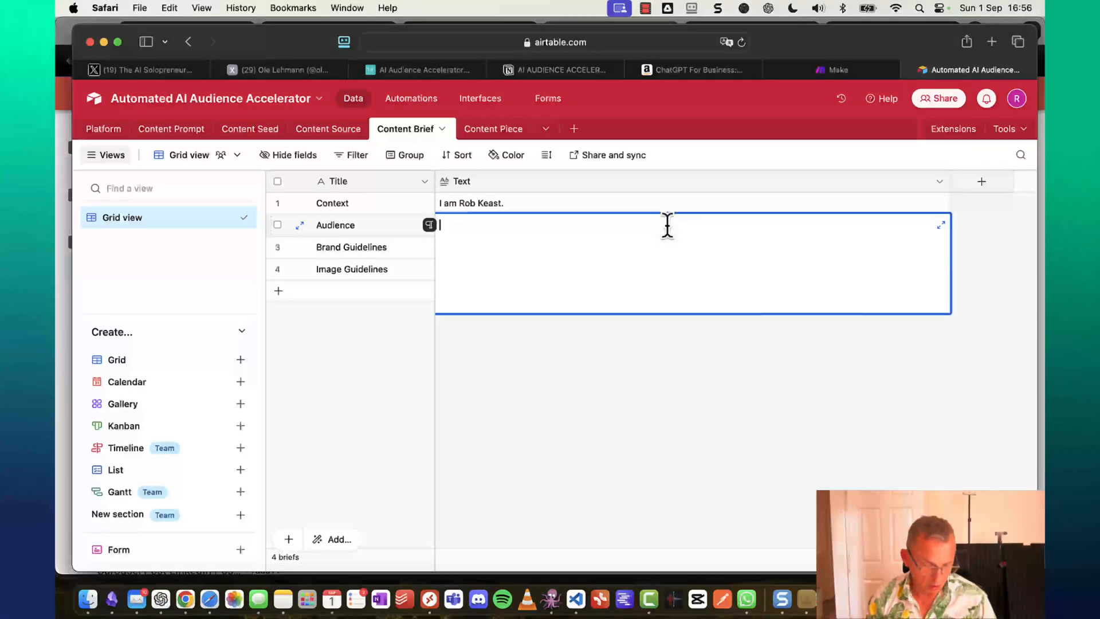
{"action": "key", "text": "super+v"}
{"action": "key", "text": "Up"}
{"action": "key", "text": "Up"}
{"action": "key", "text": "Up"}
{"action": "key", "text": "Up"}
{"action": "key", "text": "Up"}
{"action": "key", "text": "Up"}
{"action": "key", "text": "Up"}
{"action": "key", "text": "Up"}
{"action": "key", "text": "Up"}
{"action": "key", "text": "Up"}
{"action": "key", "text": "Up"}
{"action": "key", "text": "Up"}
{"action": "key", "text": "Up"}
{"action": "key", "text": "Up"}
{"action": "key", "text": "Up"}
{"action": "key", "text": "Up"}
{"action": "key", "text": "Up"}
{"action": "key", "text": "Up"}
{"action": "key", "text": "Up"}
{"action": "key", "text": "Up"}
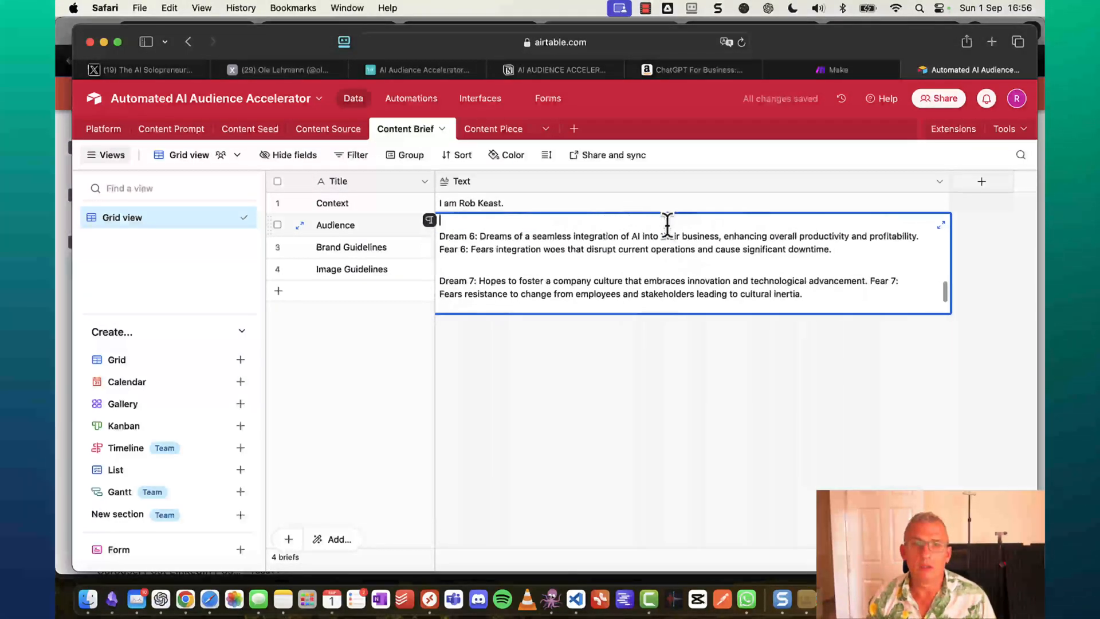
{"action": "key", "text": "Up"}
{"action": "key", "text": "Up"}
{"action": "key", "text": "Up"}
{"action": "key", "text": "Up"}
{"action": "key", "text": "Up"}
{"action": "key", "text": "Up"}
{"action": "key", "text": "Up"}
{"action": "key", "text": "Up"}
{"action": "key", "text": "Up"}
{"action": "key", "text": "Up"}
{"action": "key", "text": "Up"}
{"action": "key", "text": "Up"}
{"action": "key", "text": "Up"}
{"action": "key", "text": "Up"}
{"action": "key", "text": "Up"}
{"action": "key", "text": "Up"}
{"action": "key", "text": "Up"}
{"action": "key", "text": "Up"}
{"action": "key", "text": "Up"}
{"action": "key", "text": "Up"}
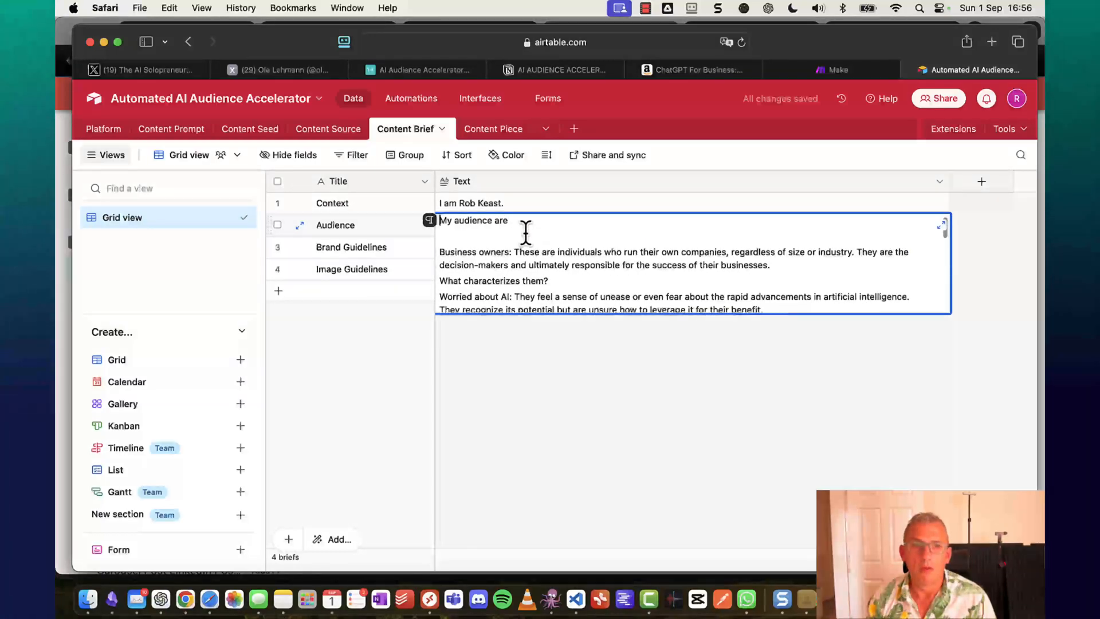
{"action": "key", "text": "Down"}
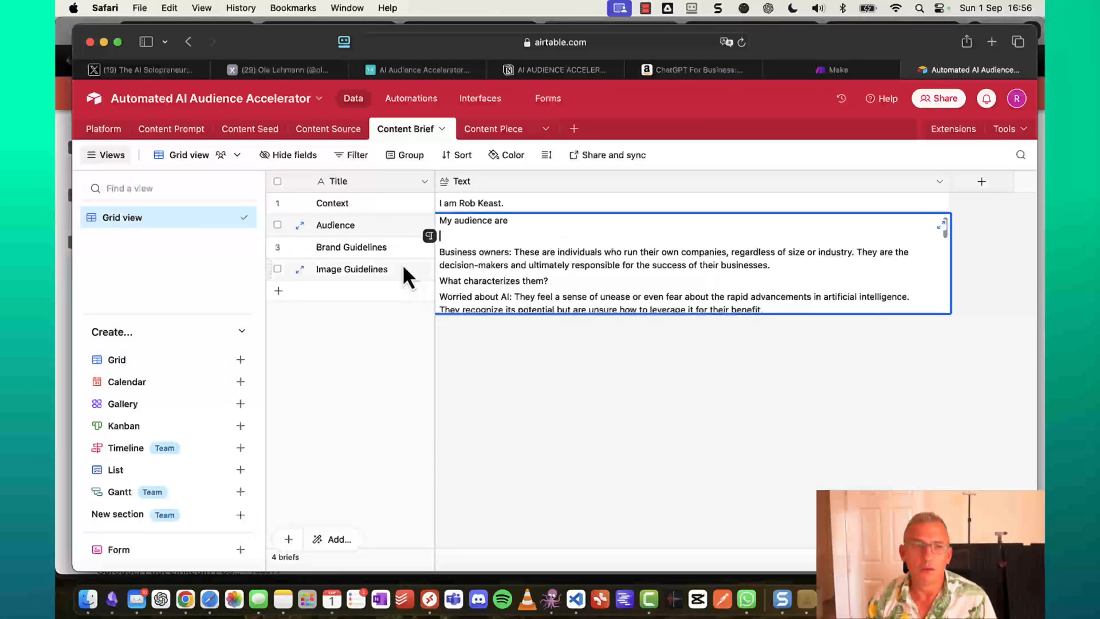
{"action": "left_click", "coordinate": [365, 250]}
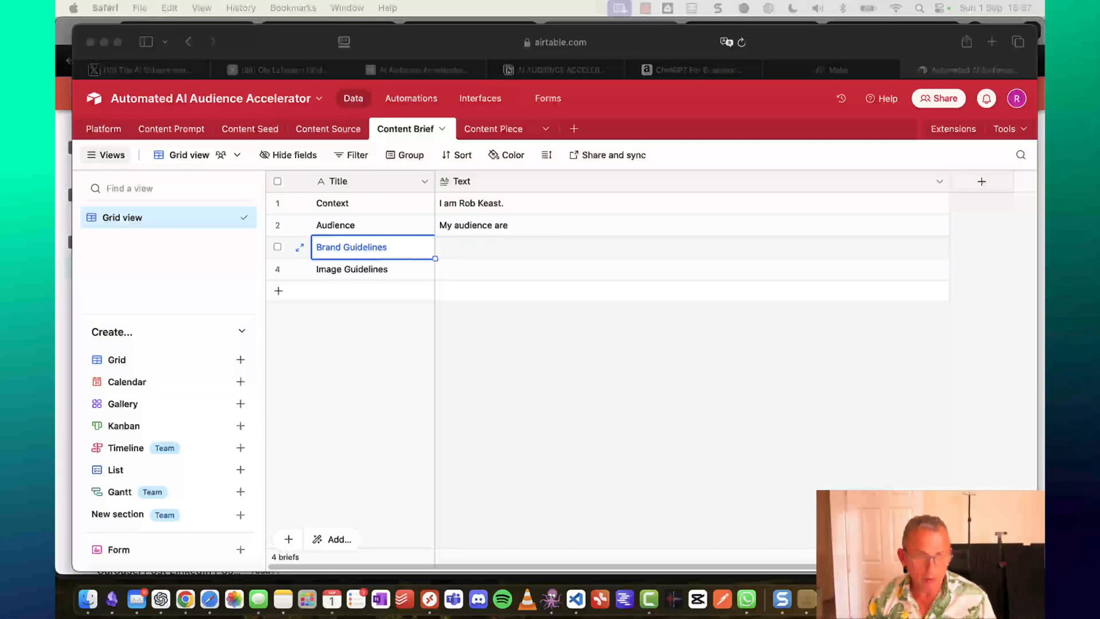
Paste the British-spelling and writing-style rules into the Brand Guidelines Text cell.
{"action": "double_click", "coordinate": [455, 248]}
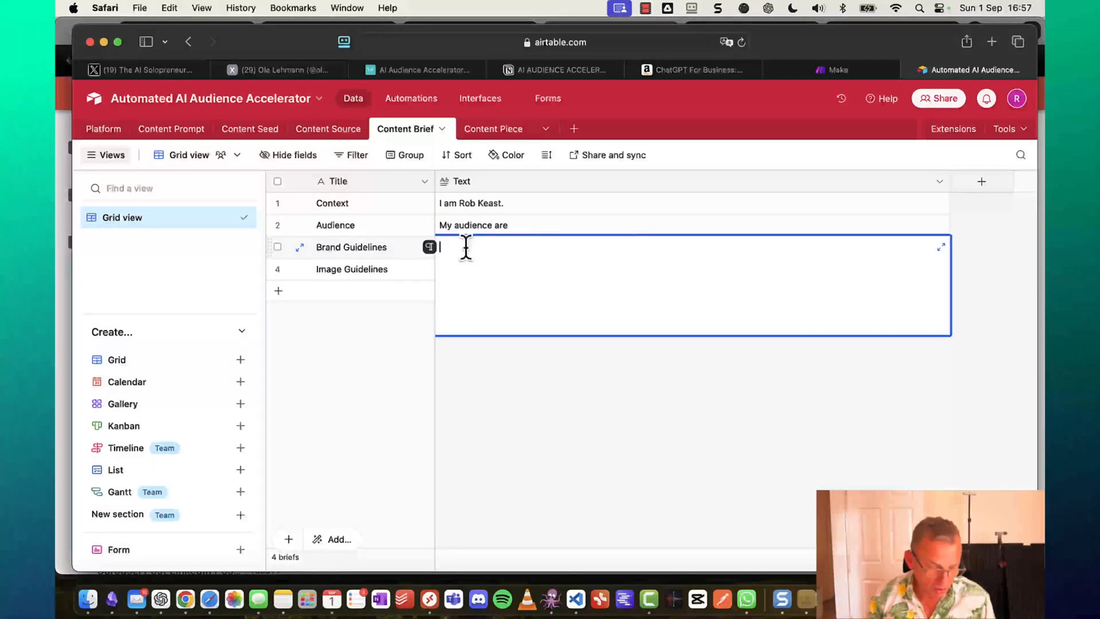
{"action": "type", "text": "Write with british english spelling of words so utilise not utilize. Use the writing style of Rob Keast from the 2 books of his you have in your vector store called Native Advertising Arbitrage.pdf and ChatGPT For Business_ Adapt or Die in the AI and Automation Age.pdf"}
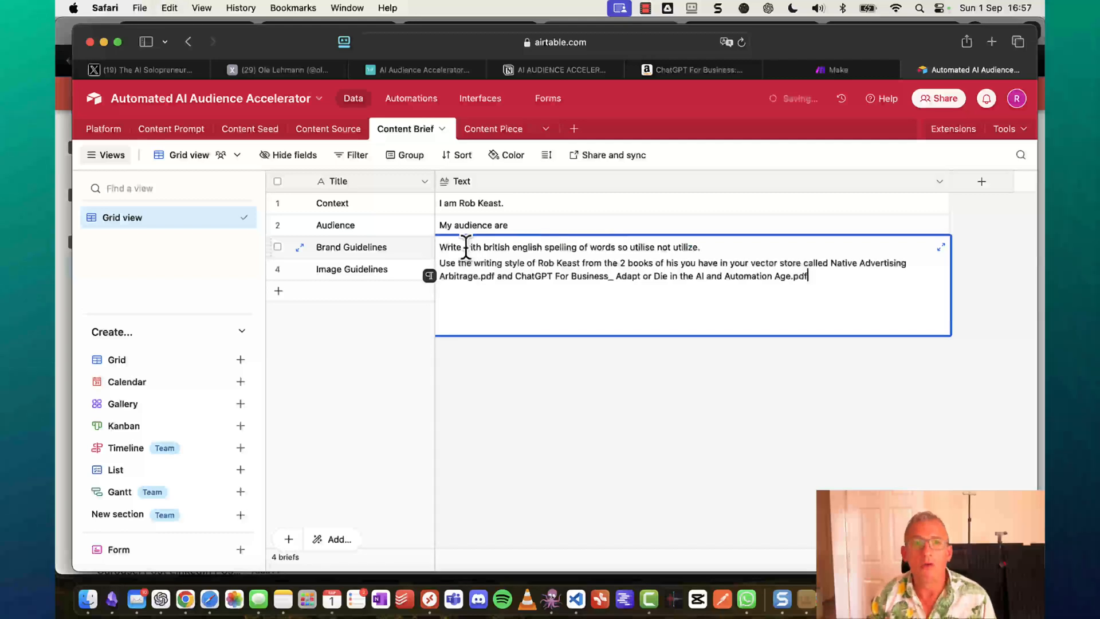
{"action": "key", "text": "Down"}
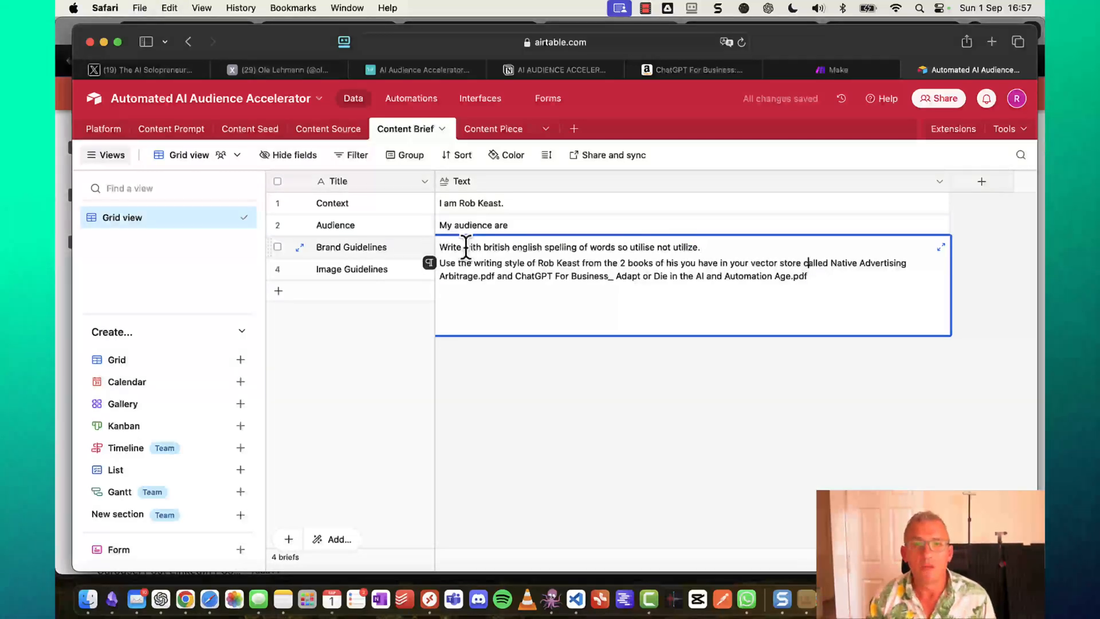
{"action": "key", "text": "Right"}
{"action": "key", "text": "Right"}
{"action": "key", "text": "Right"}
{"action": "key", "text": "Right"}
{"action": "key", "text": "Right"}
{"action": "key", "text": "Right"}
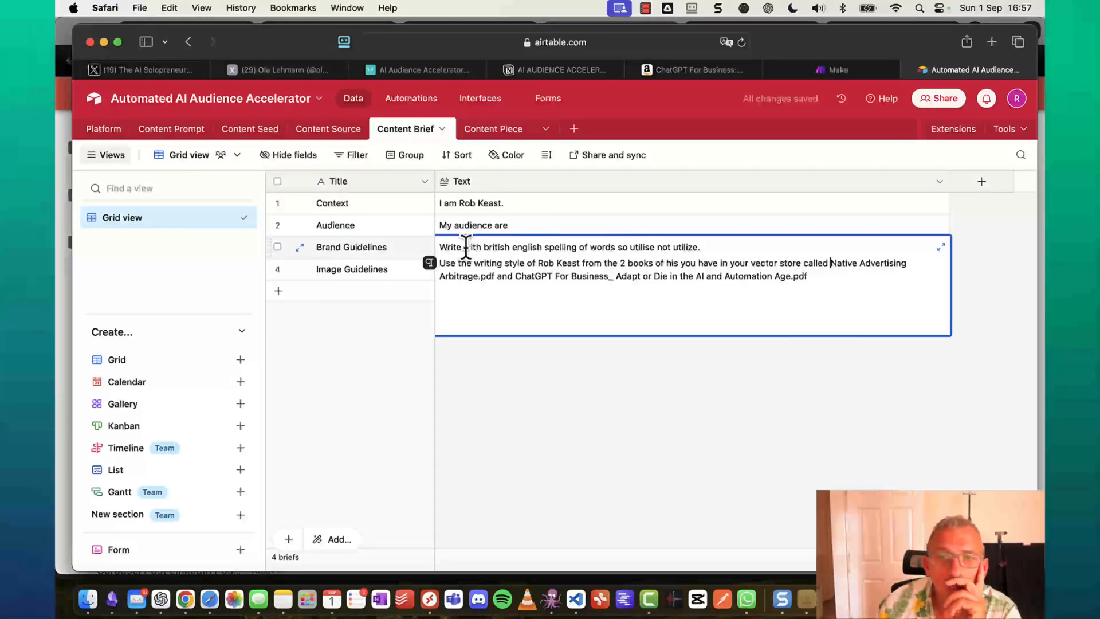
{"action": "key", "text": "Right"}
{"action": "key", "text": "Right"}
{"action": "key", "text": "Right"}
{"action": "key", "text": "Right"}
{"action": "key", "text": "Right"}
{"action": "key", "text": "Right"}
{"action": "key", "text": "Right"}
{"action": "key", "text": "Right"}
{"action": "key", "text": "Right"}
{"action": "key", "text": "Right"}
{"action": "key", "text": "Right"}
{"action": "key", "text": "Right"}
{"action": "key", "text": "Right"}
{"action": "key", "text": "Right"}
{"action": "key", "text": "Right"}
{"action": "key", "text": "Right"}
{"action": "key", "text": "Right"}
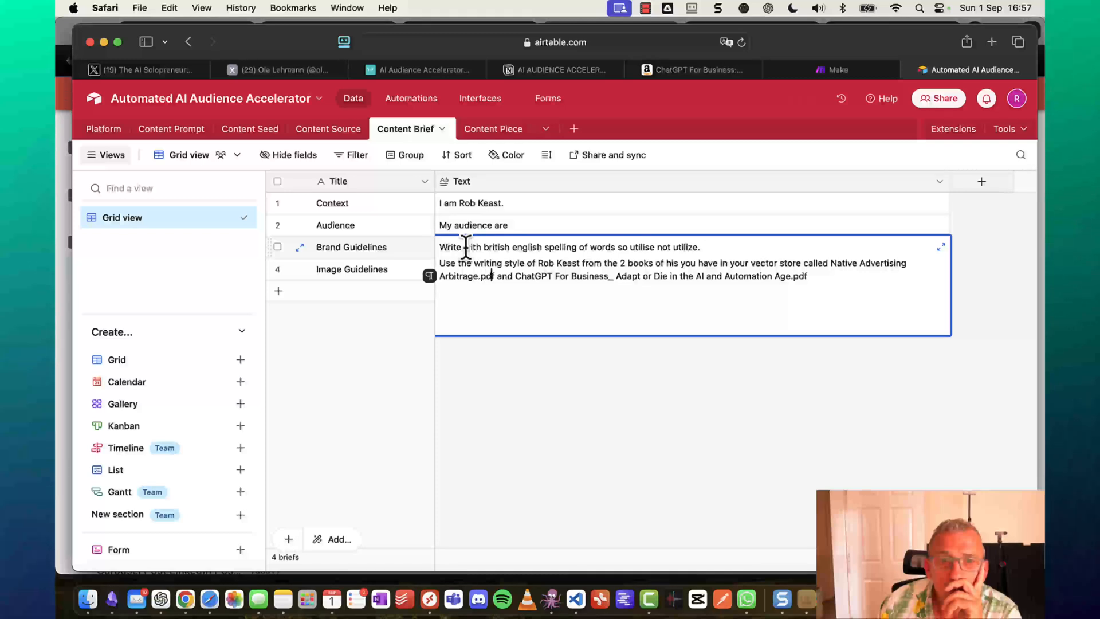
{"action": "key", "text": "Right"}
{"action": "key", "text": "Right"}
{"action": "key", "text": "Right"}
{"action": "key", "text": "Right"}
{"action": "key", "text": "Right"}
{"action": "key", "text": "Right"}
{"action": "key", "text": "Right"}
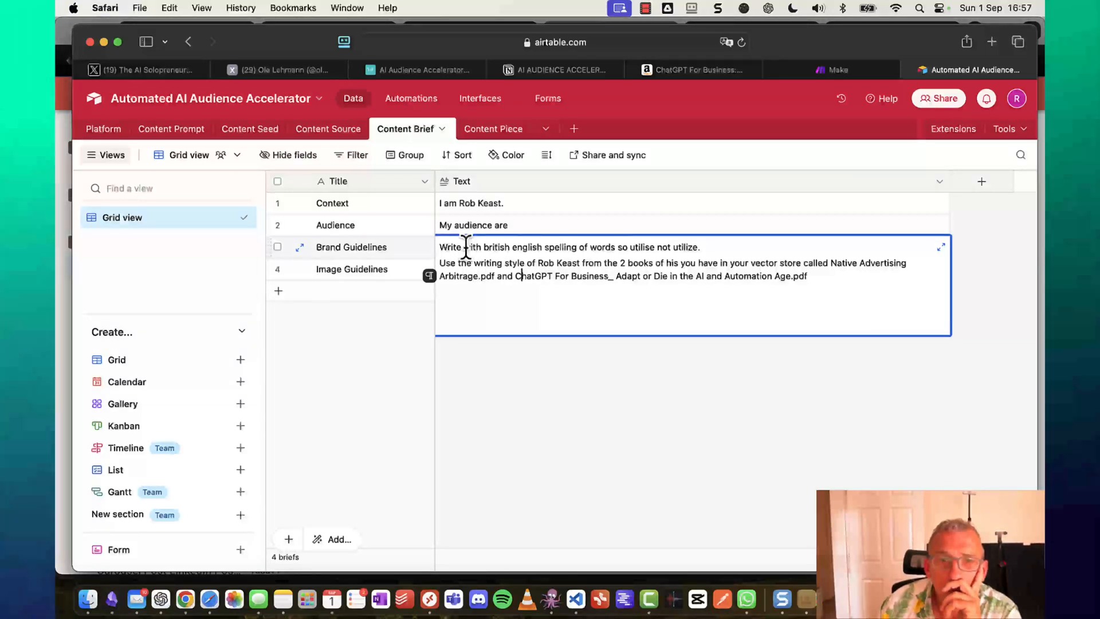
{"action": "key", "text": "Right"}
{"action": "key", "text": "Right"}
{"action": "key", "text": "Right"}
{"action": "key", "text": "Right"}
{"action": "key", "text": "Right"}
{"action": "key", "text": "Right"}
{"action": "key", "text": "Right"}
{"action": "key", "text": "Right"}
{"action": "key", "text": "Right"}
{"action": "key", "text": "Right"}
{"action": "key", "text": "Right"}
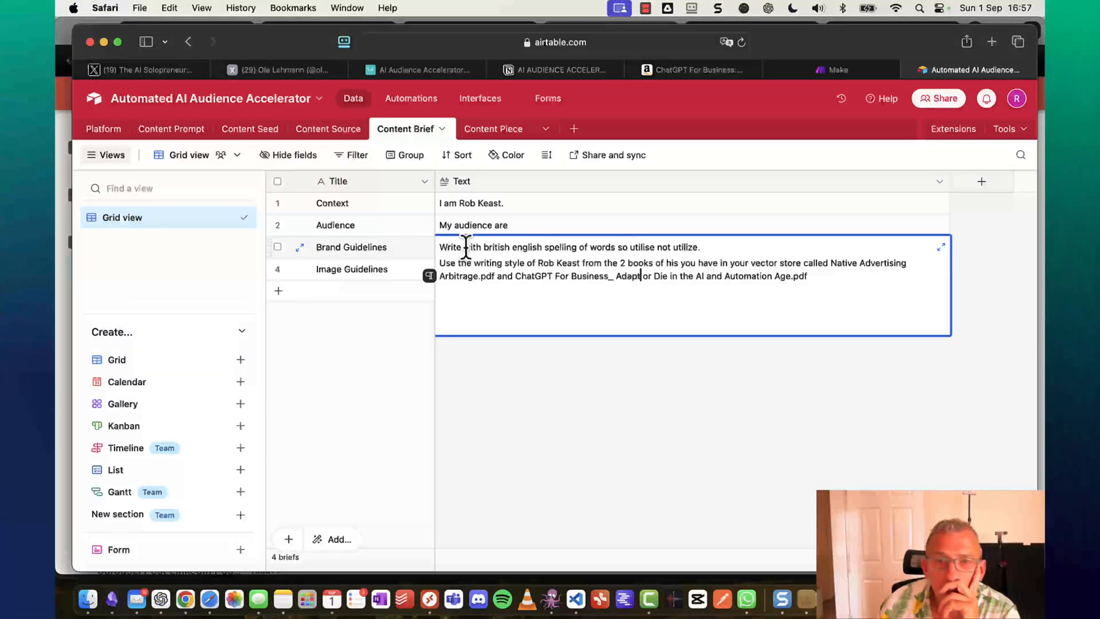
{"action": "key", "text": "Right"}
{"action": "key", "text": "Right"}
{"action": "key", "text": "Right"}
{"action": "key", "text": "Right"}
{"action": "key", "text": "Right"}
{"action": "key", "text": "Right"}
{"action": "key", "text": "Right"}
{"action": "key", "text": "Right"}
{"action": "key", "text": "Right"}
{"action": "key", "text": "Right"}
{"action": "key", "text": "Right"}
{"action": "key", "text": "Right"}
{"action": "key", "text": "Right"}
{"action": "key", "text": "Right"}
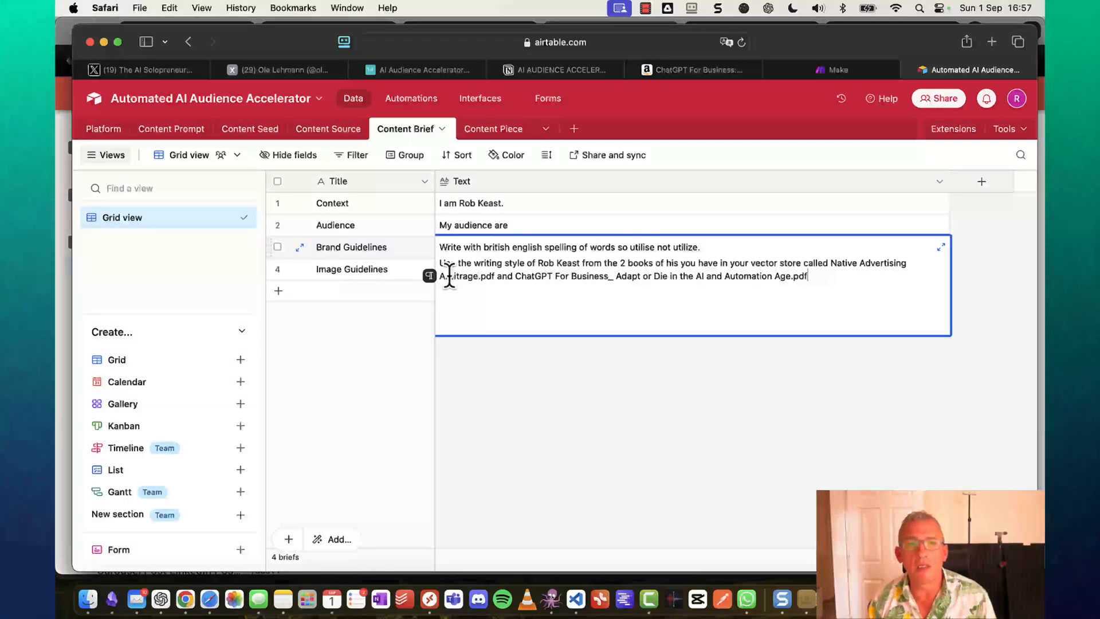
{"action": "left_click", "coordinate": [354, 274]}
Give the Image Guidelines Text cell 'Stunning and photo realistic' and review the Brand Guidelines text.
{"action": "left_click", "coordinate": [483, 272]}
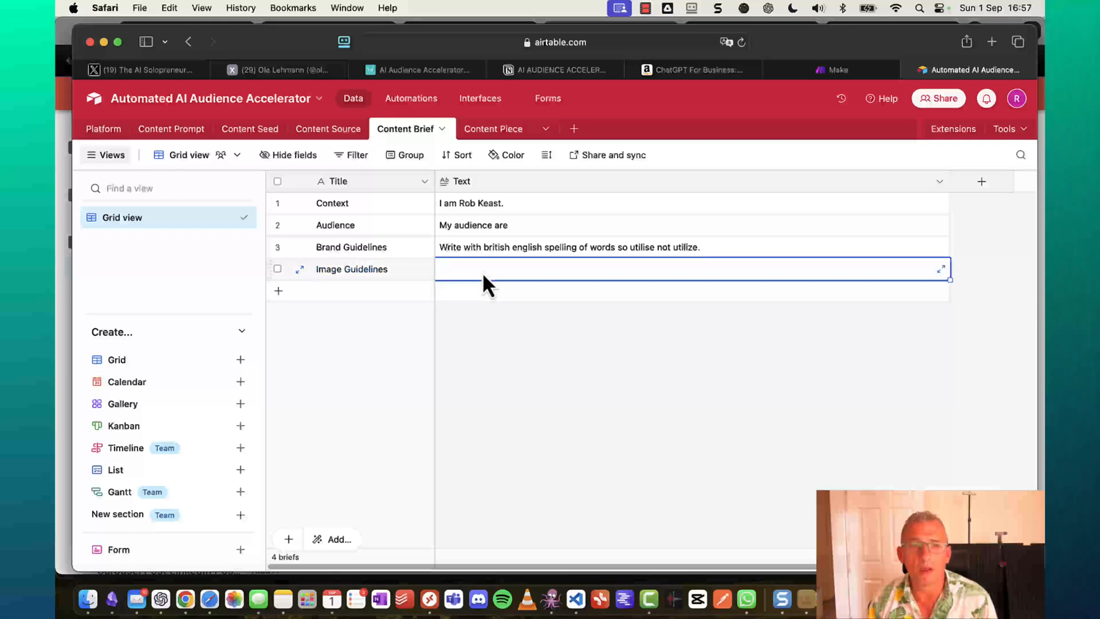
{"action": "left_click", "coordinate": [482, 272]}
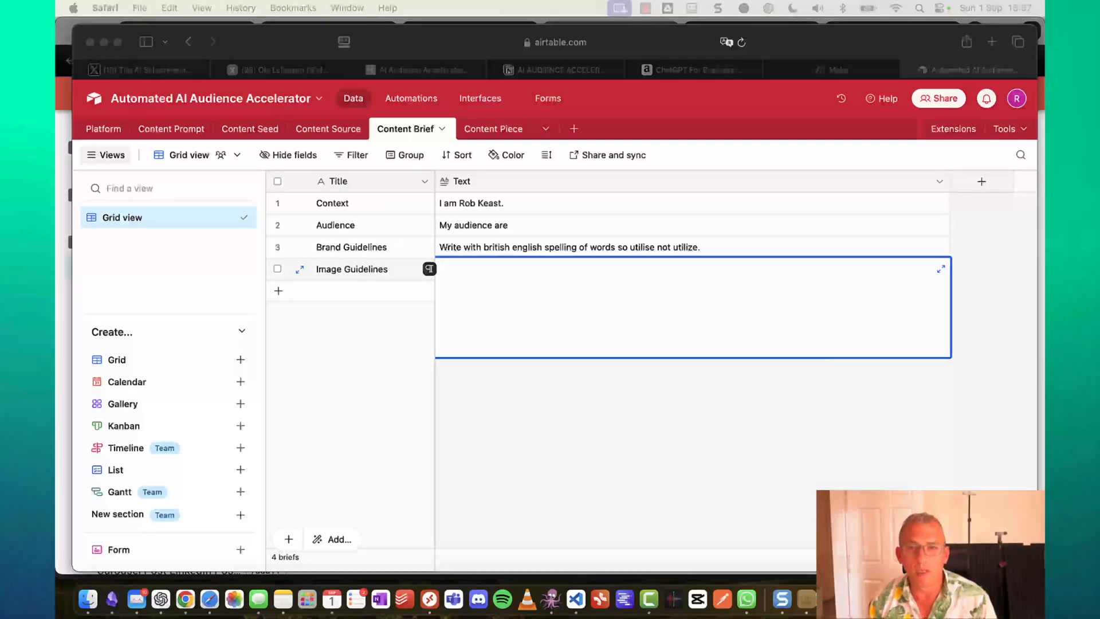
{"action": "left_click", "coordinate": [638, 268]}
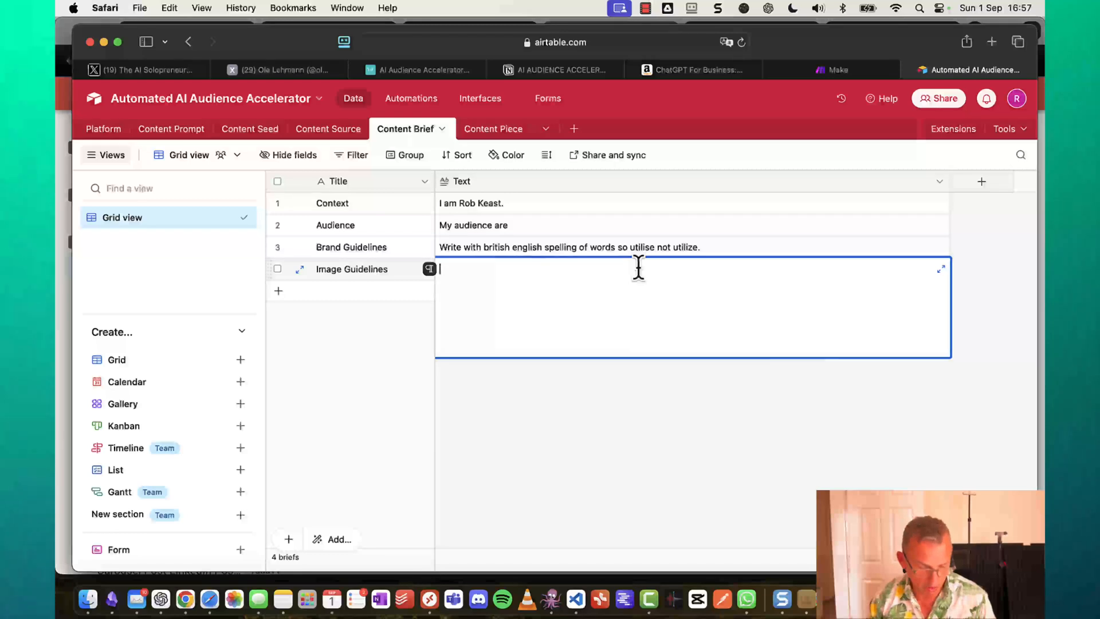
{"action": "left_click", "coordinate": [755, 250]}
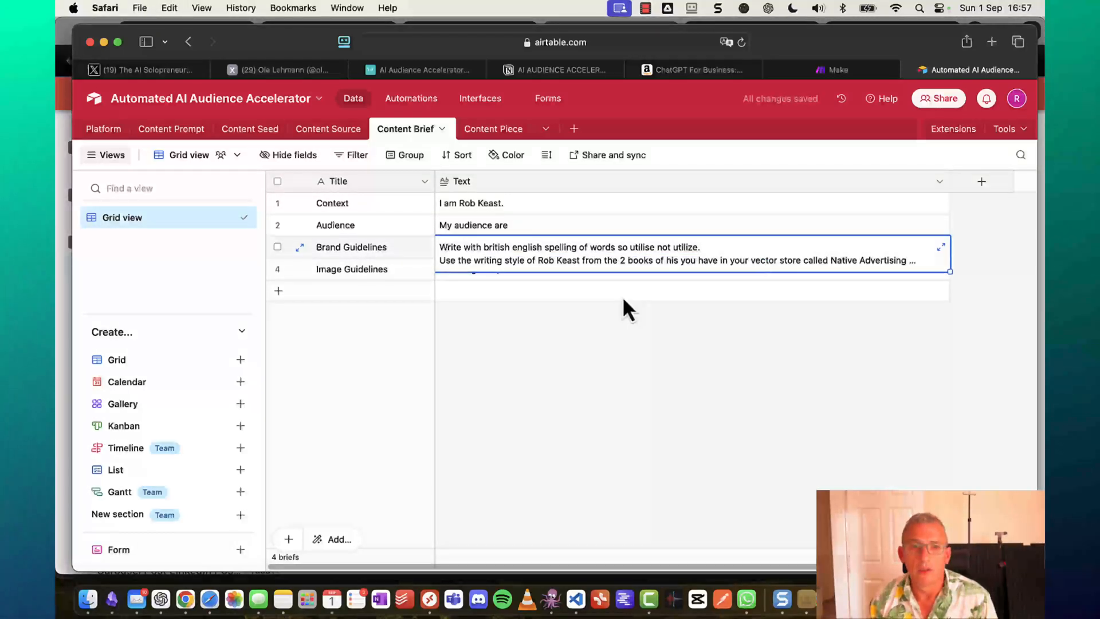
{"action": "left_click", "coordinate": [573, 274]}
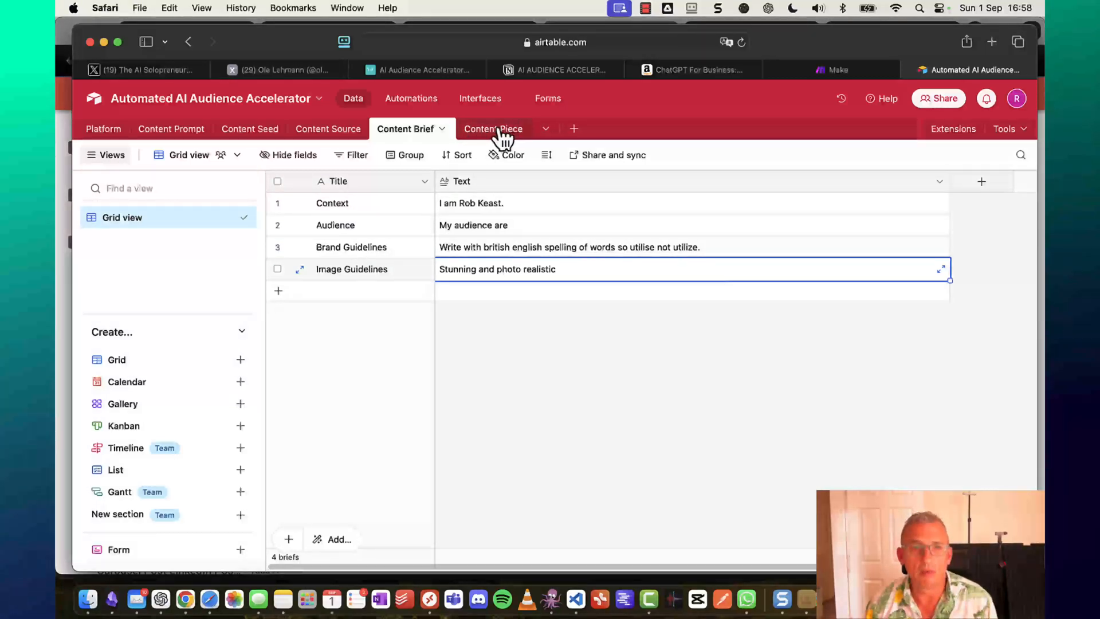
In the Content Source table, select all three sample records and delete them.
{"action": "left_click", "coordinate": [327, 132]}
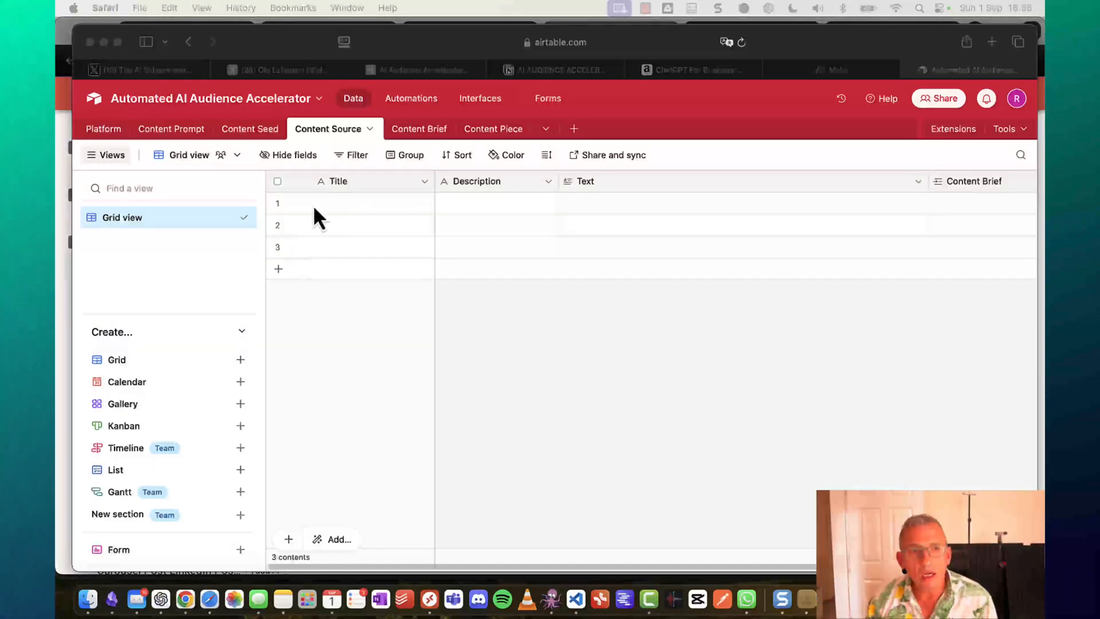
{"action": "left_click", "coordinate": [276, 182]}
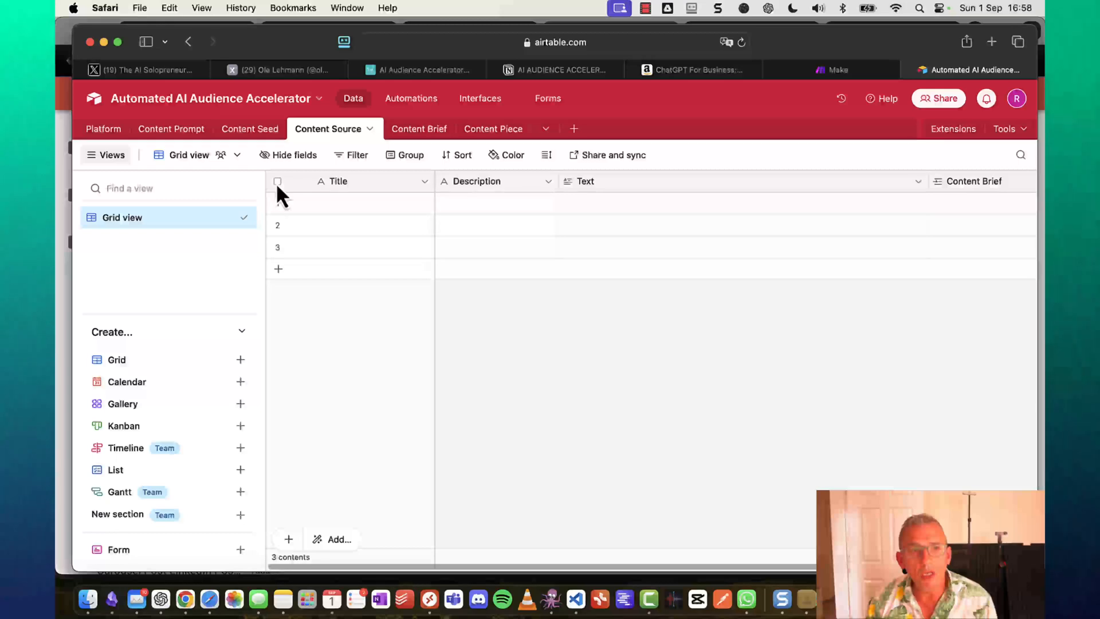
{"action": "left_click", "coordinate": [276, 181]}
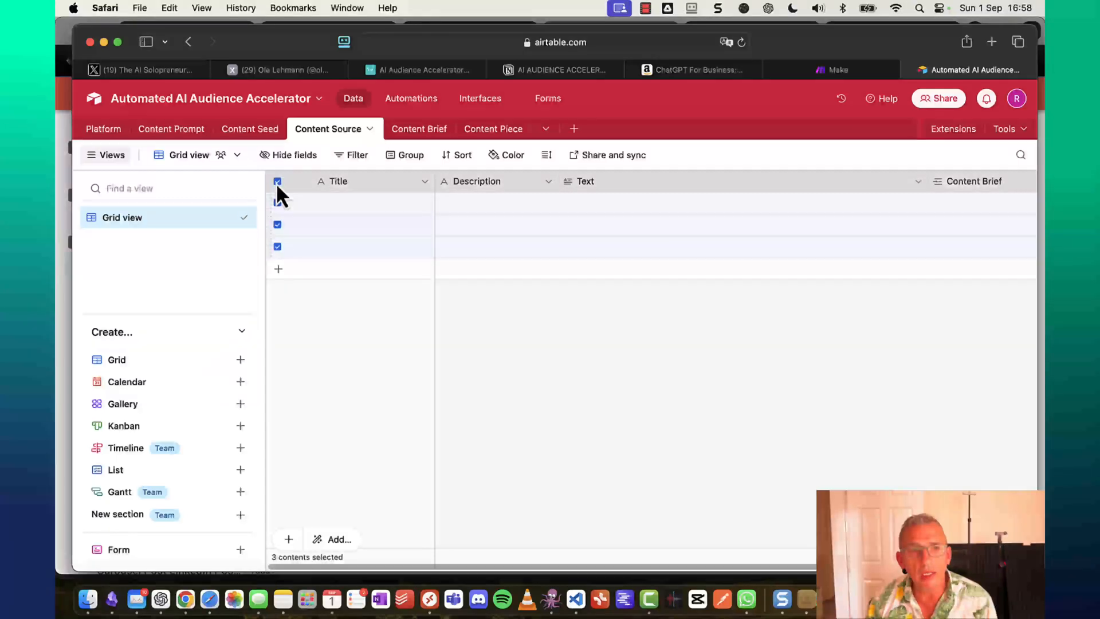
{"action": "right_click", "coordinate": [348, 206]}
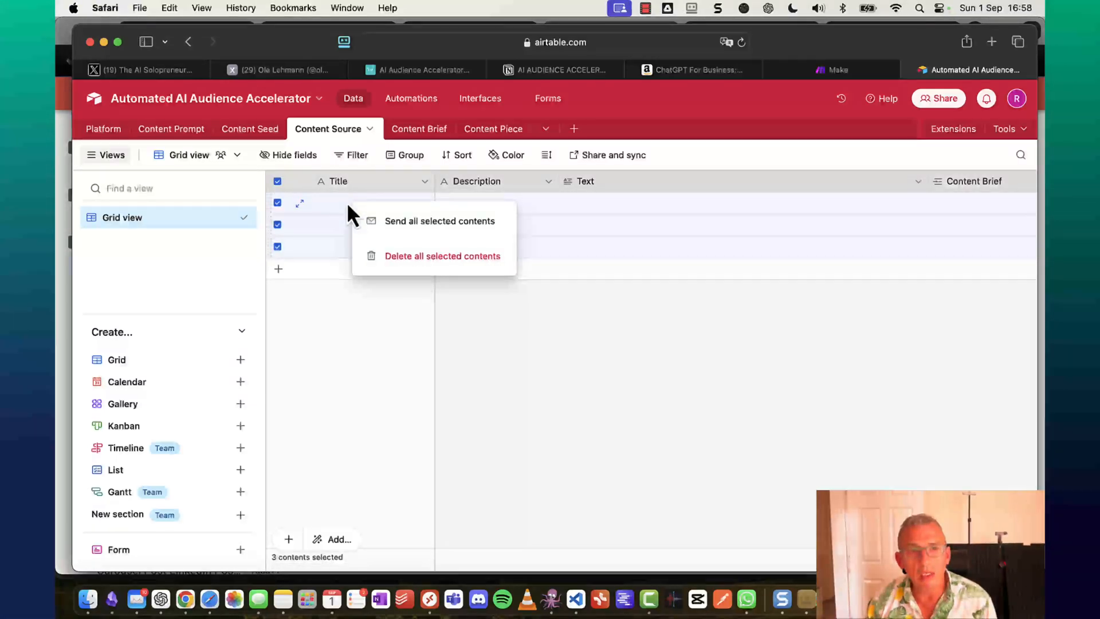
{"action": "left_click", "coordinate": [427, 258]}
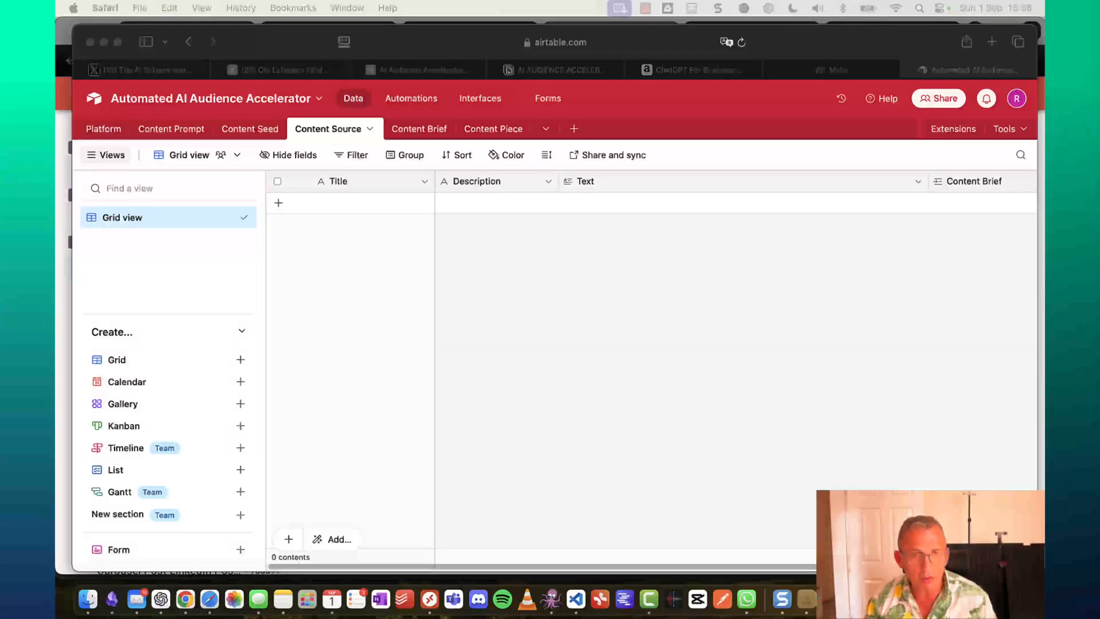
Add a Context record with description 'The audience' and the pasted context-analysis prompt.
{"action": "left_click", "coordinate": [357, 209]}
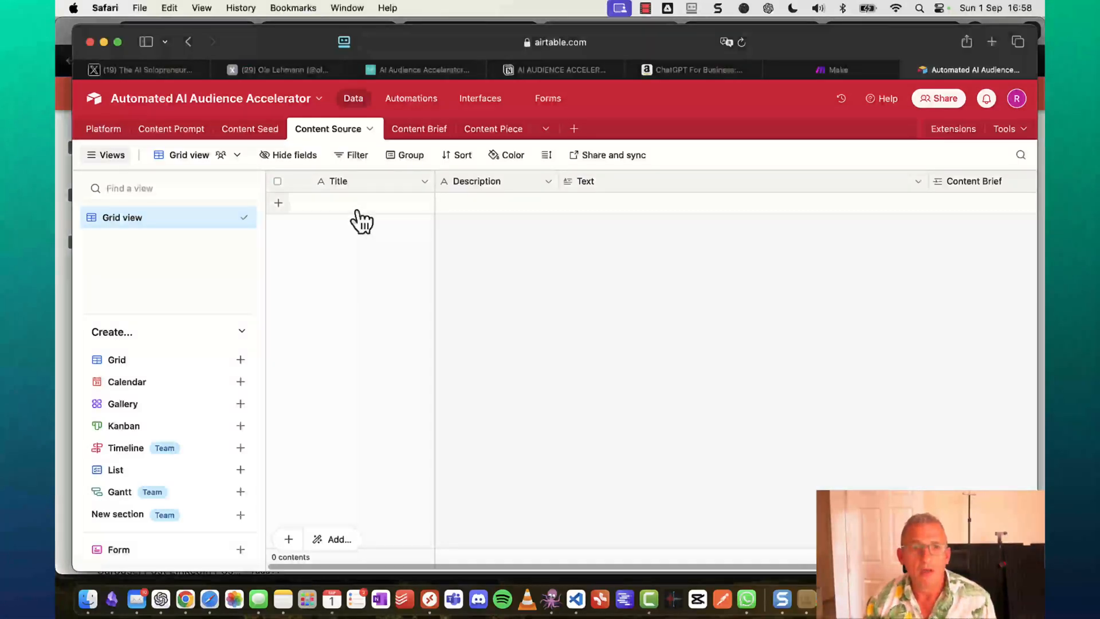
{"action": "type", "text": "C"}
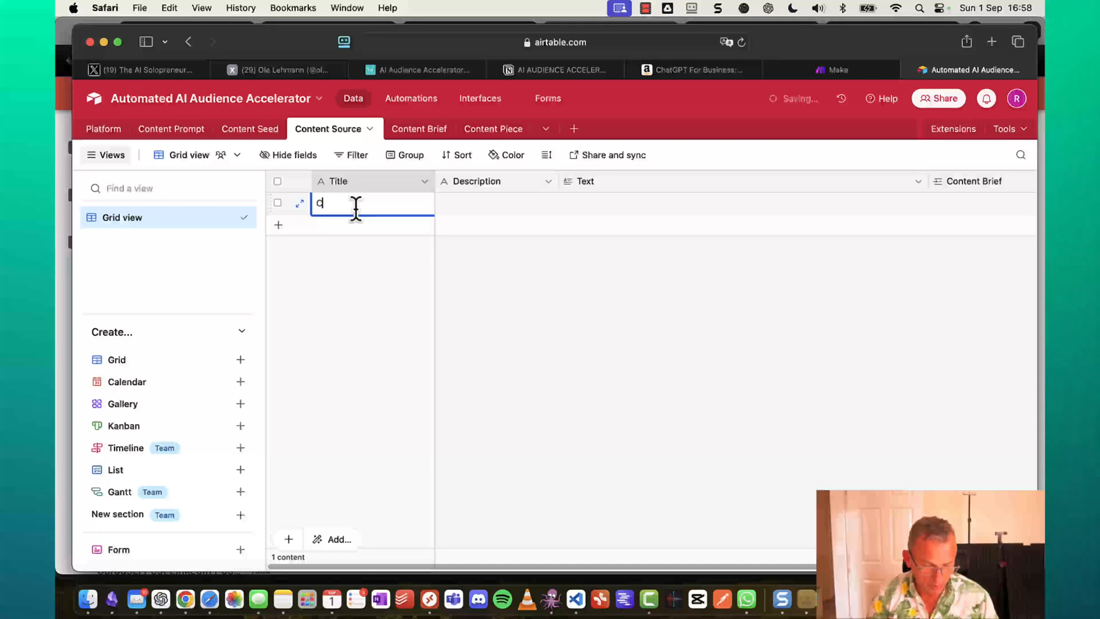
{"action": "type", "text": "ontext"}
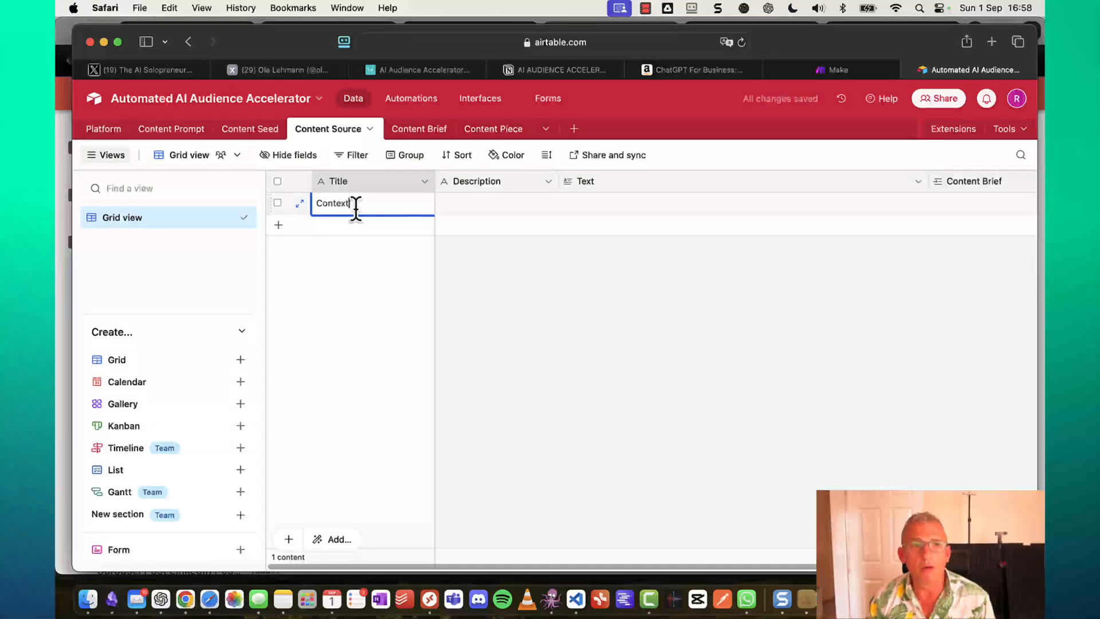
{"action": "key", "text": "Tab"}
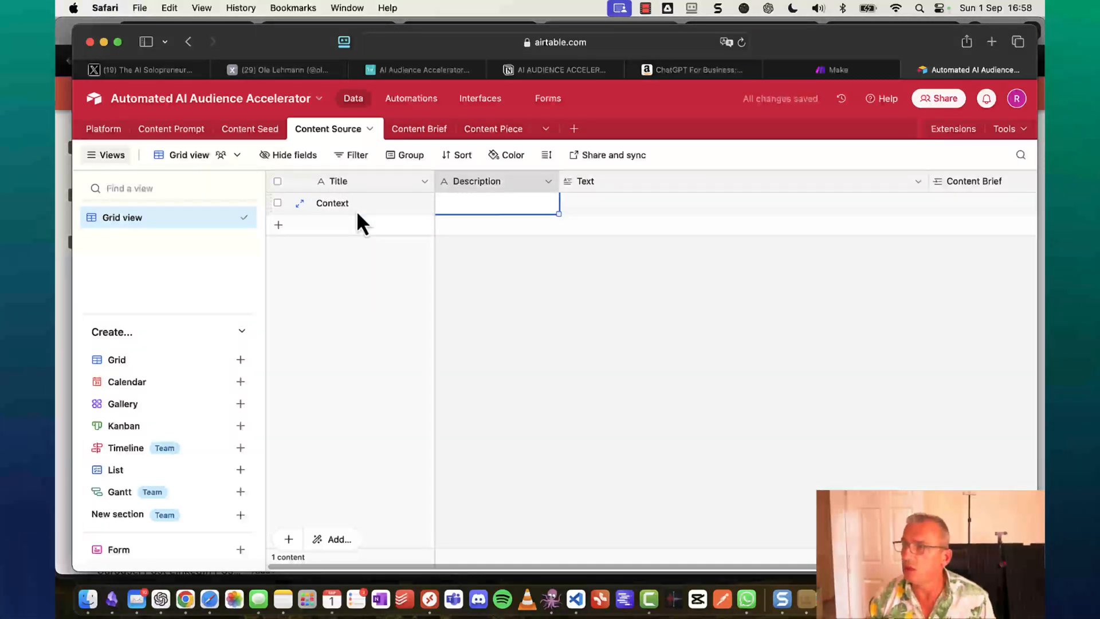
{"action": "type", "text": "A"}
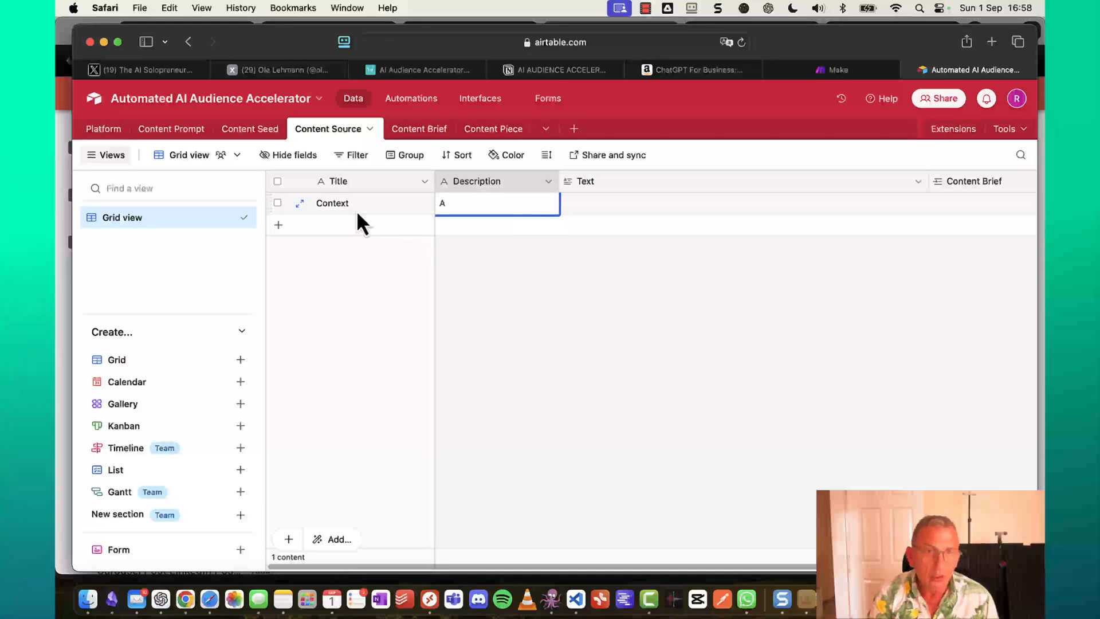
{"action": "key", "text": "BackSpace"}
{"action": "type", "text": "The"}
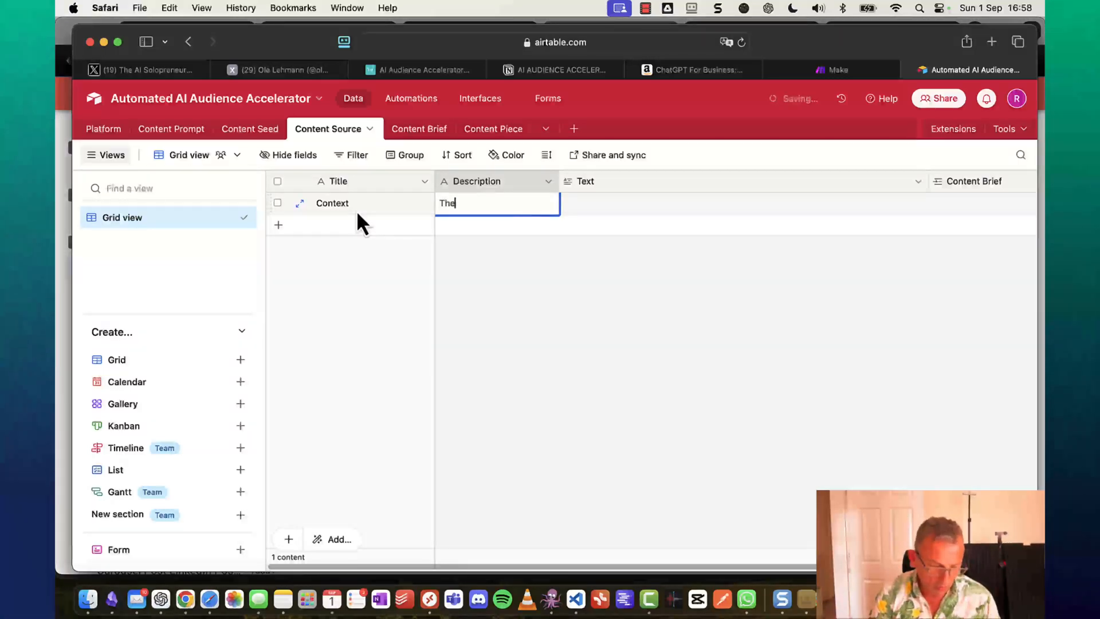
{"action": "type", "text": " aud"}
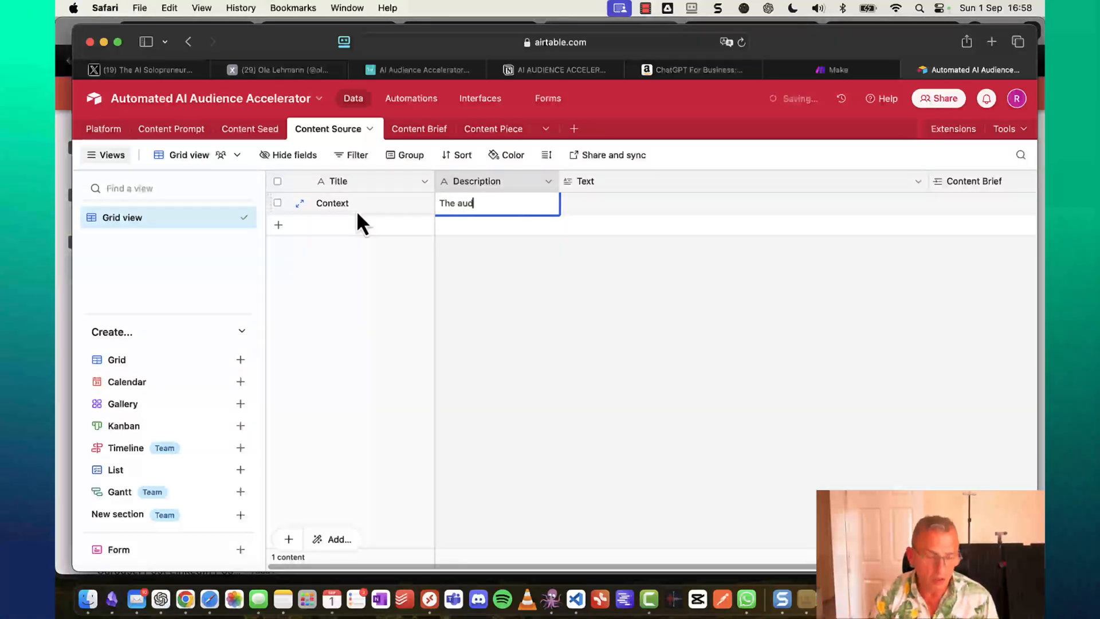
{"action": "type", "text": "ience"}
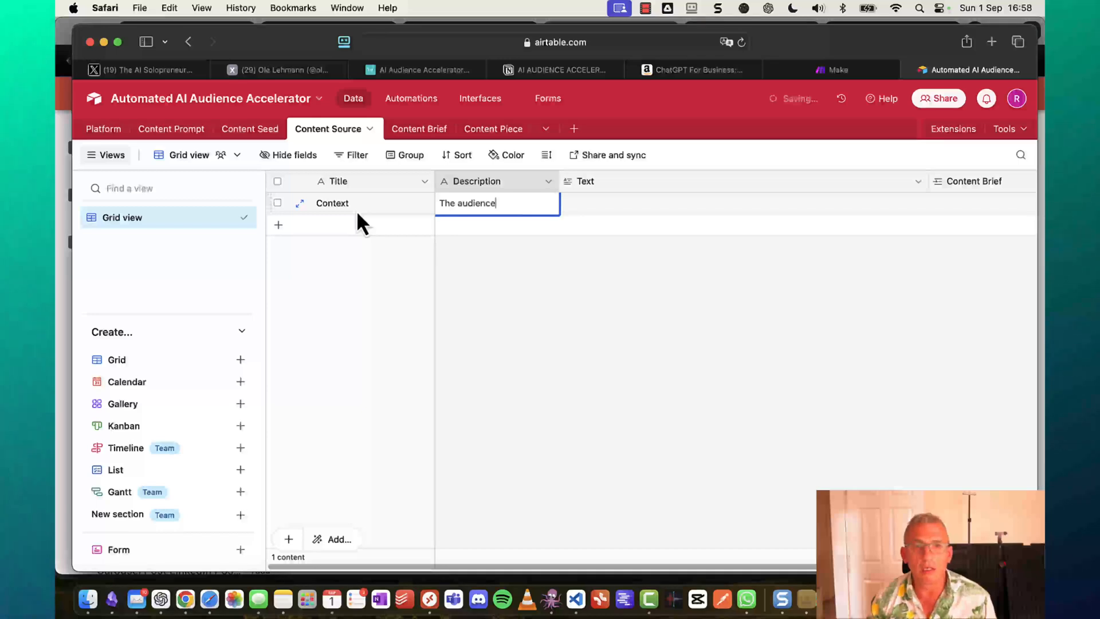
{"action": "key", "text": "Tab"}
{"action": "type", "text": "analyse the context and audience I gave you and think about ideas compelling to my audience"}
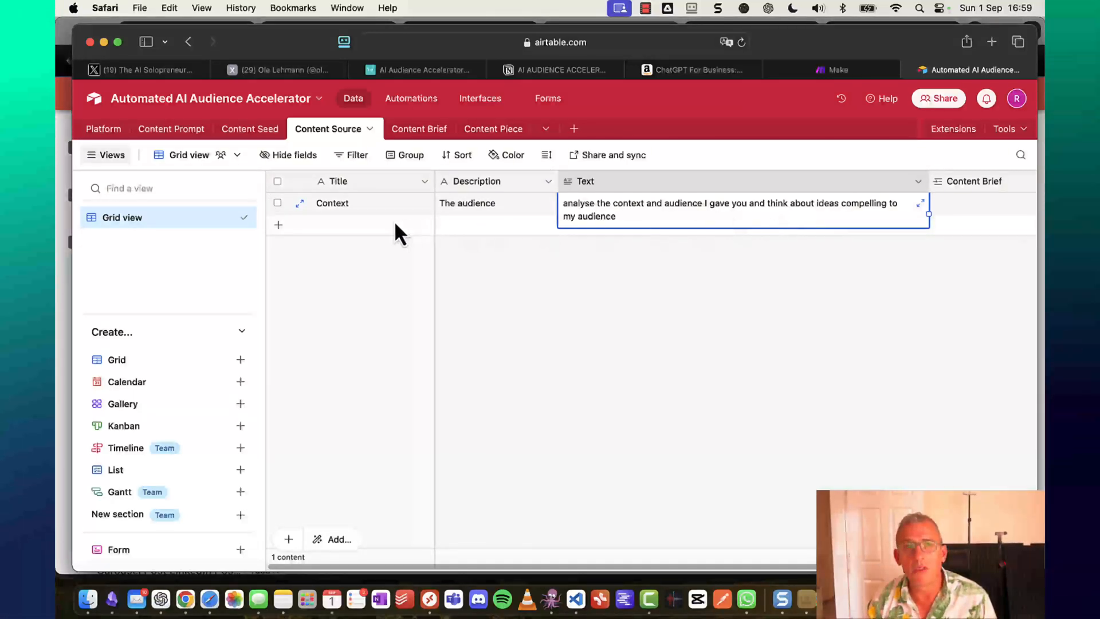
Add a ChatGPT for Business record described 'My AI Booky' with the pasted PDF-analysis prompt.
{"action": "left_click", "coordinate": [332, 226]}
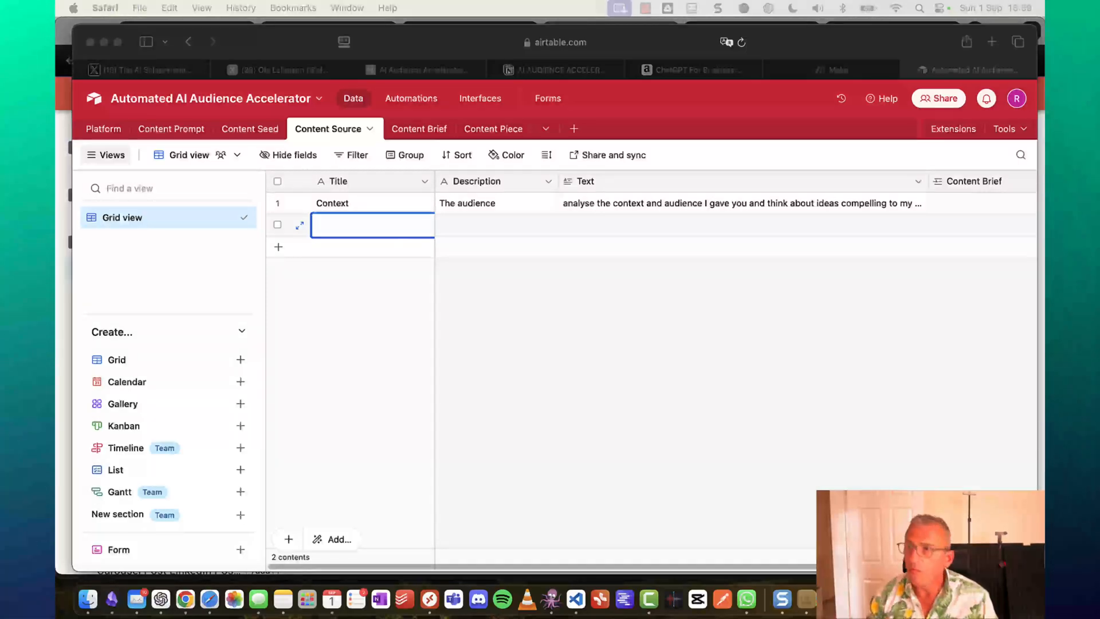
{"action": "left_click", "coordinate": [396, 225]}
{"action": "type", "text": "q"}
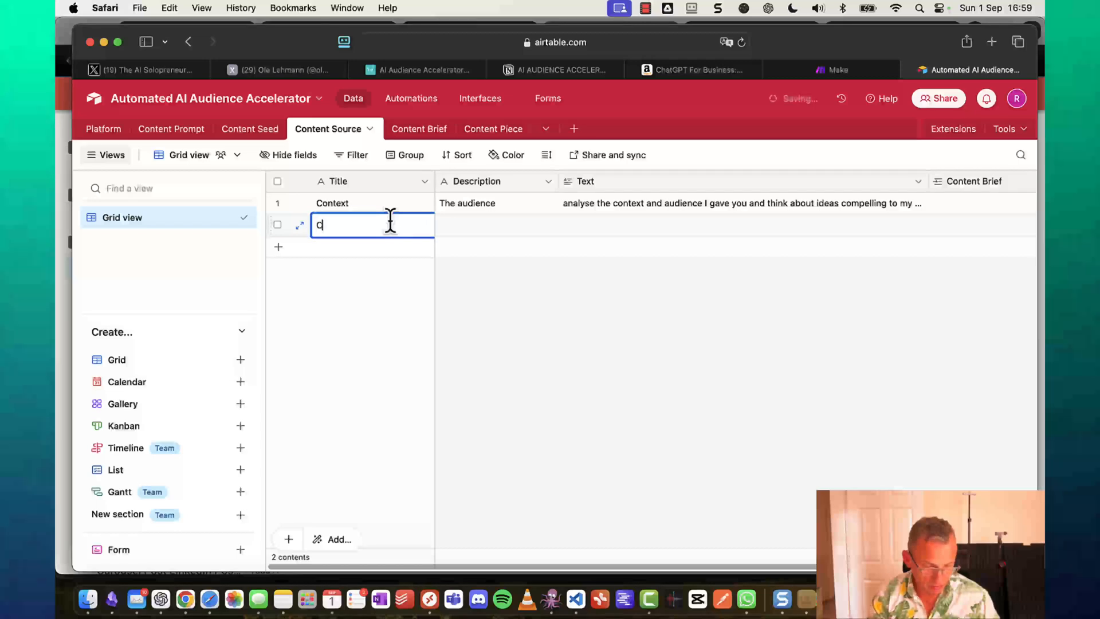
{"action": "type", "text": "hatGPT"}
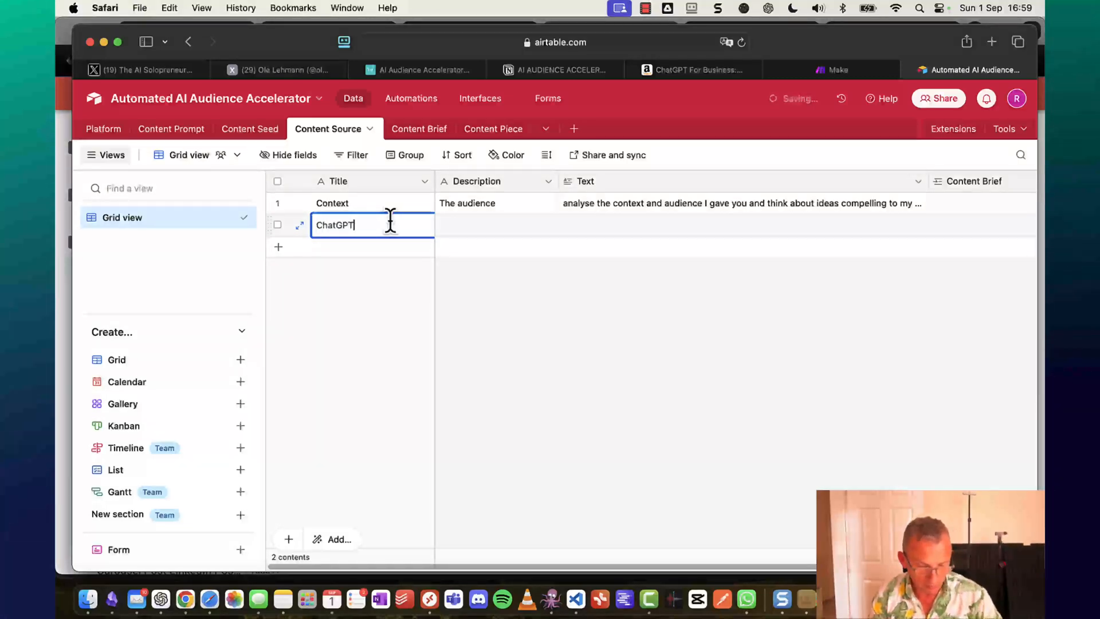
{"action": "type", "text": " for Busi"}
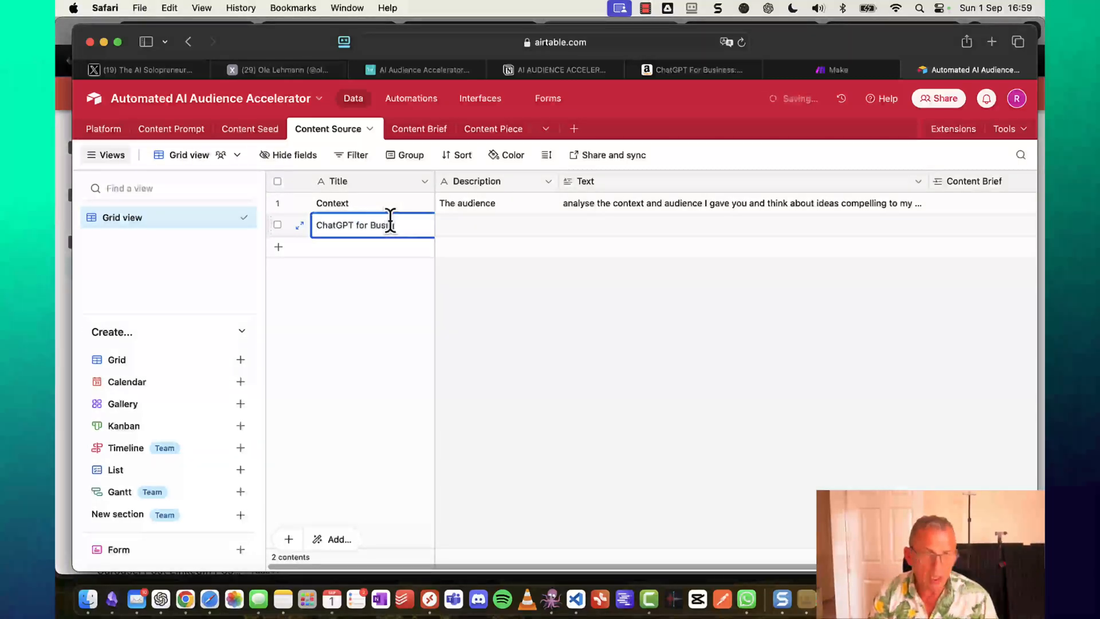
{"action": "type", "text": "ness"}
{"action": "key", "text": "Tab"}
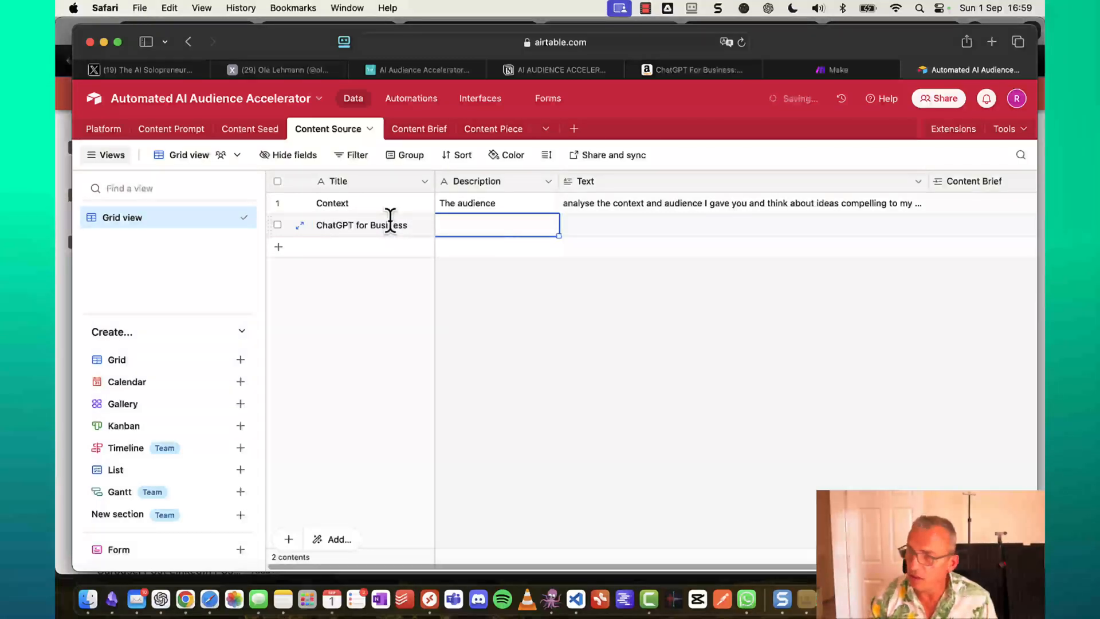
{"action": "type", "text": "My A"}
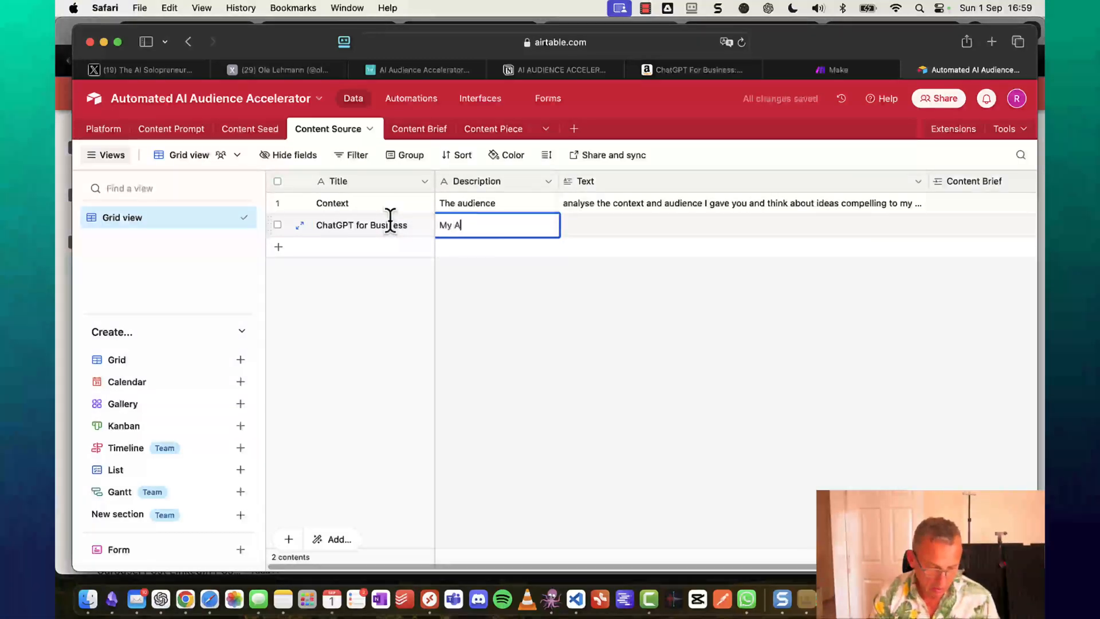
{"action": "type", "text": "I Booky"}
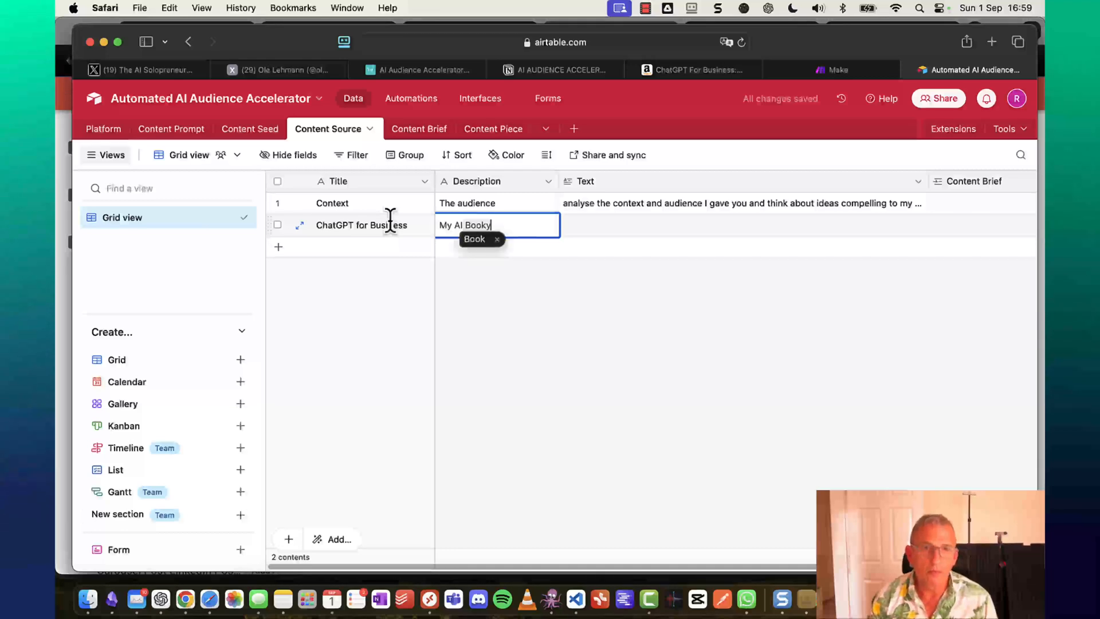
{"action": "key", "text": "Tab"}
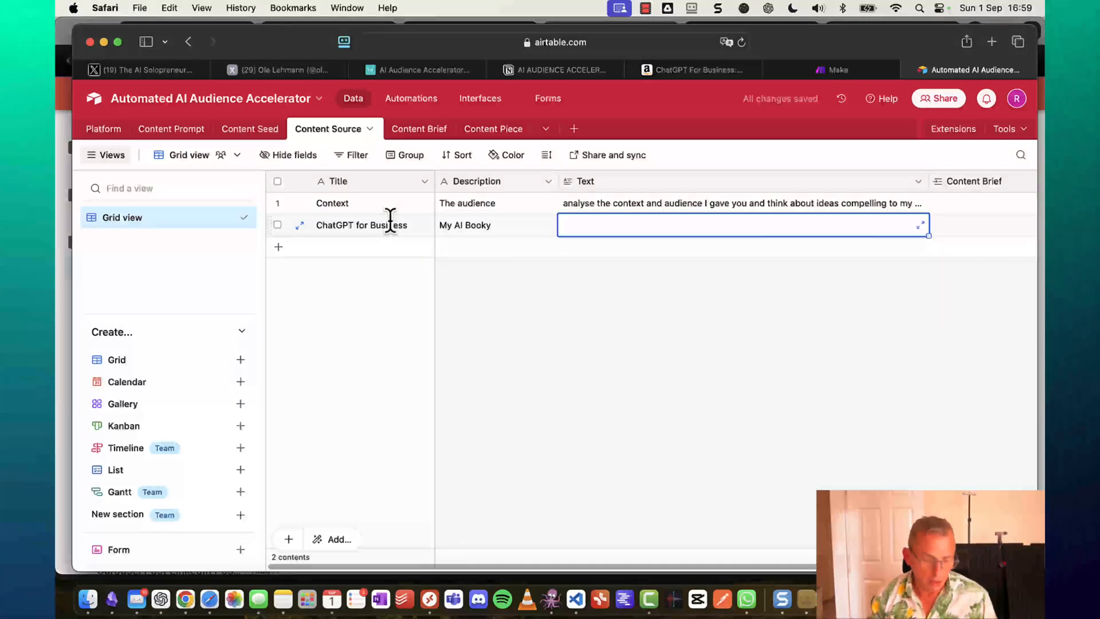
{"action": "key", "text": "super+v"}
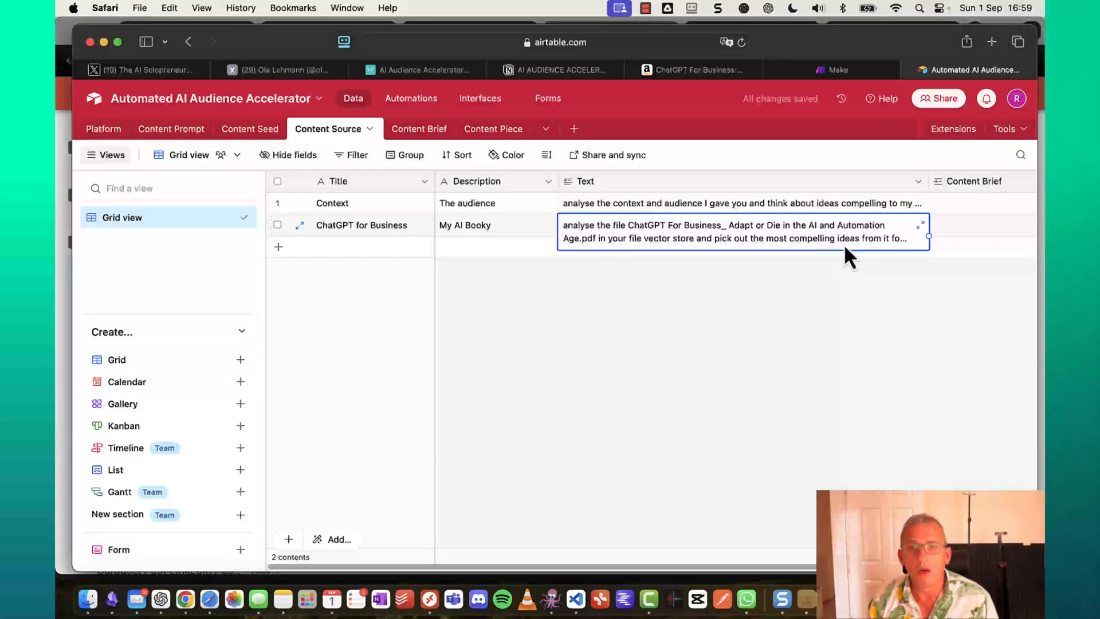
{"action": "left_click", "coordinate": [844, 244]}
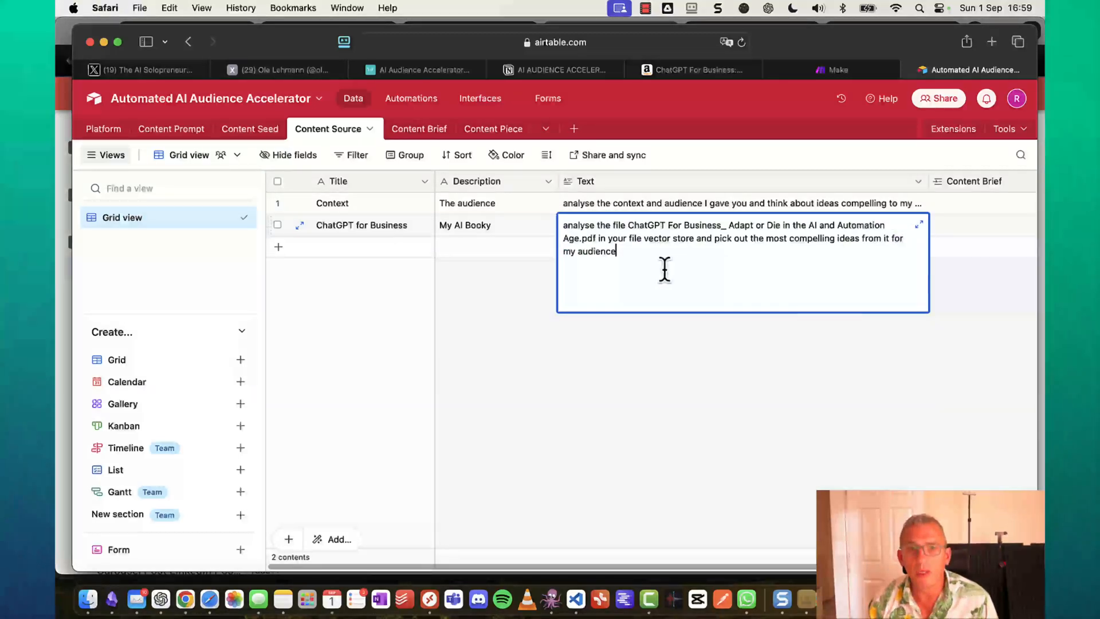
{"action": "left_click", "coordinate": [333, 251]}
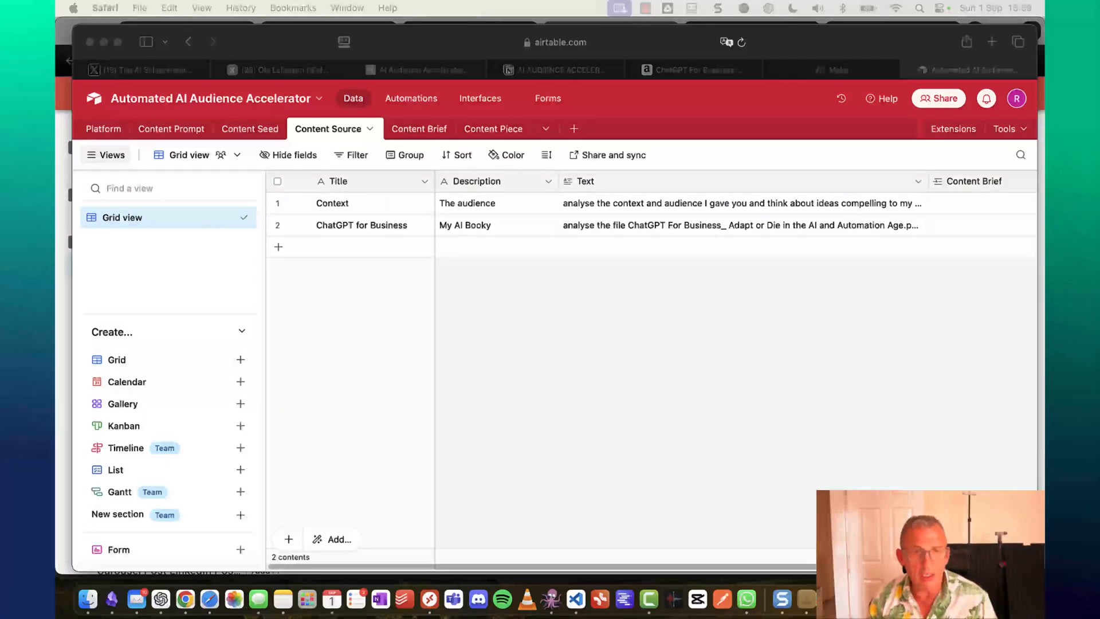
Add the Native Arbitrage record described 'My Native Ads Booky' with the pasted Native Advertising Arbitrage prompt.
{"action": "left_click", "coordinate": [352, 246]}
{"action": "left_click", "coordinate": [352, 246]}
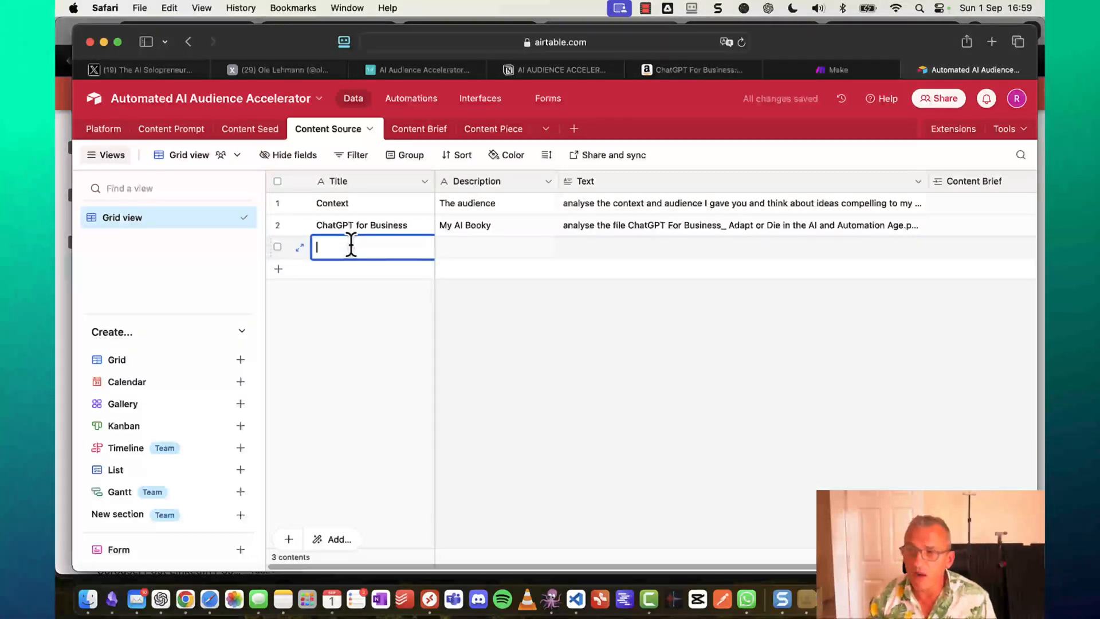
{"action": "type", "text": "N"}
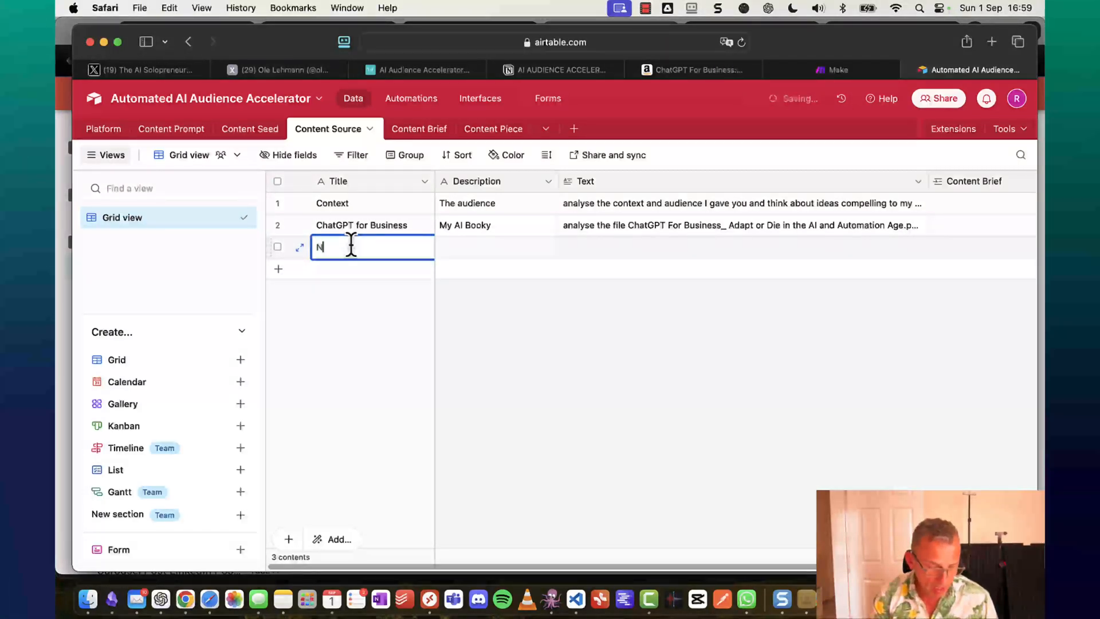
{"action": "type", "text": "ative "}
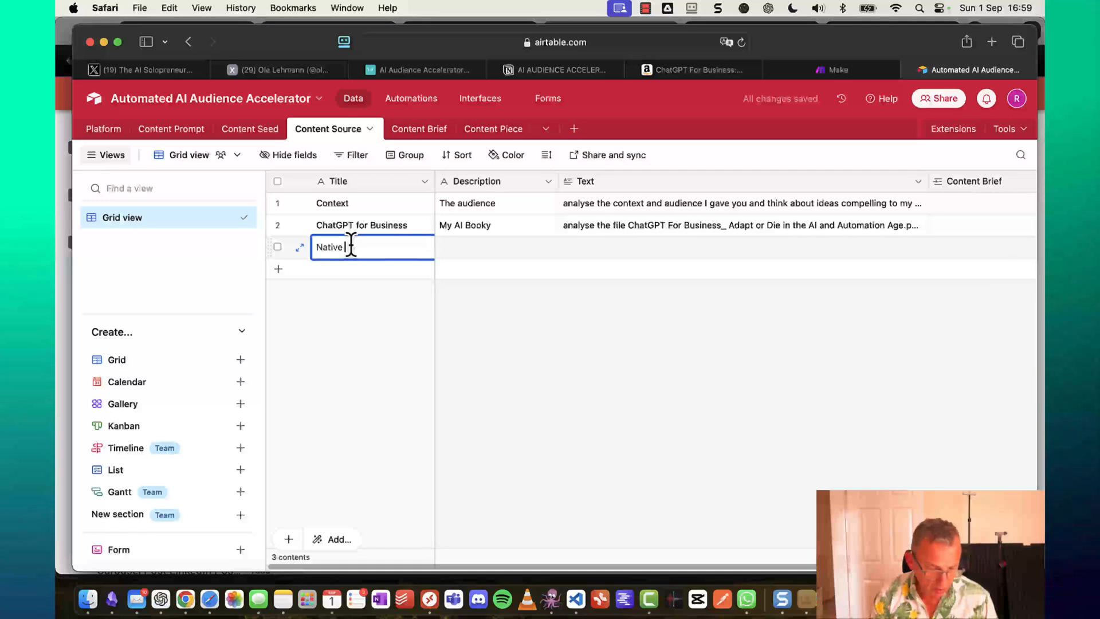
{"action": "type", "text": "Ar"}
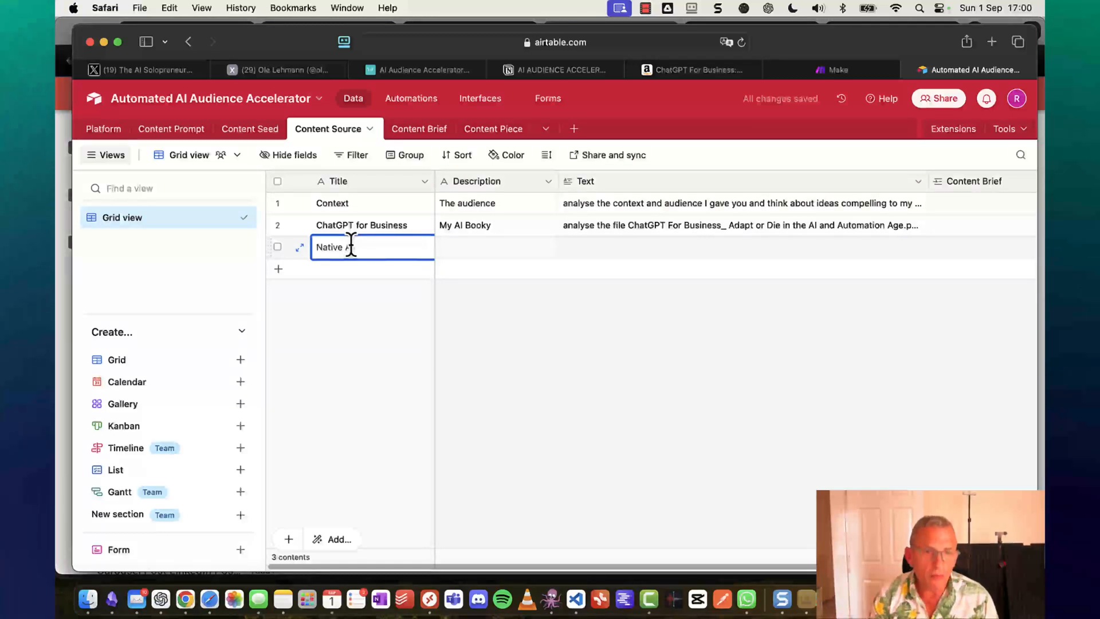
{"action": "type", "text": "bitr"}
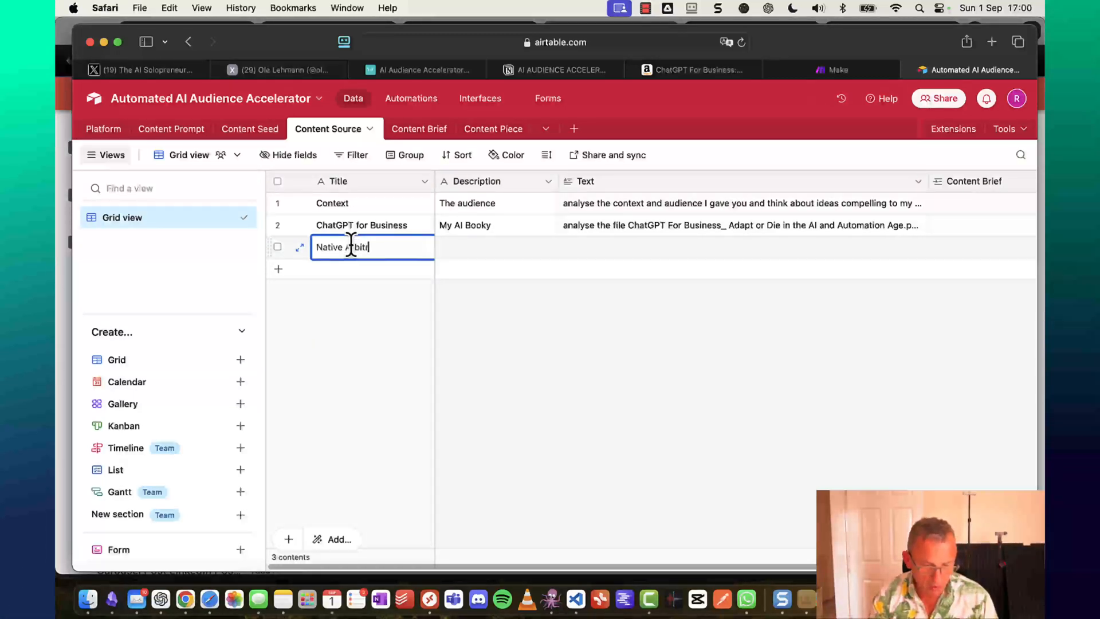
{"action": "type", "text": "age"}
{"action": "key", "text": "Tab"}
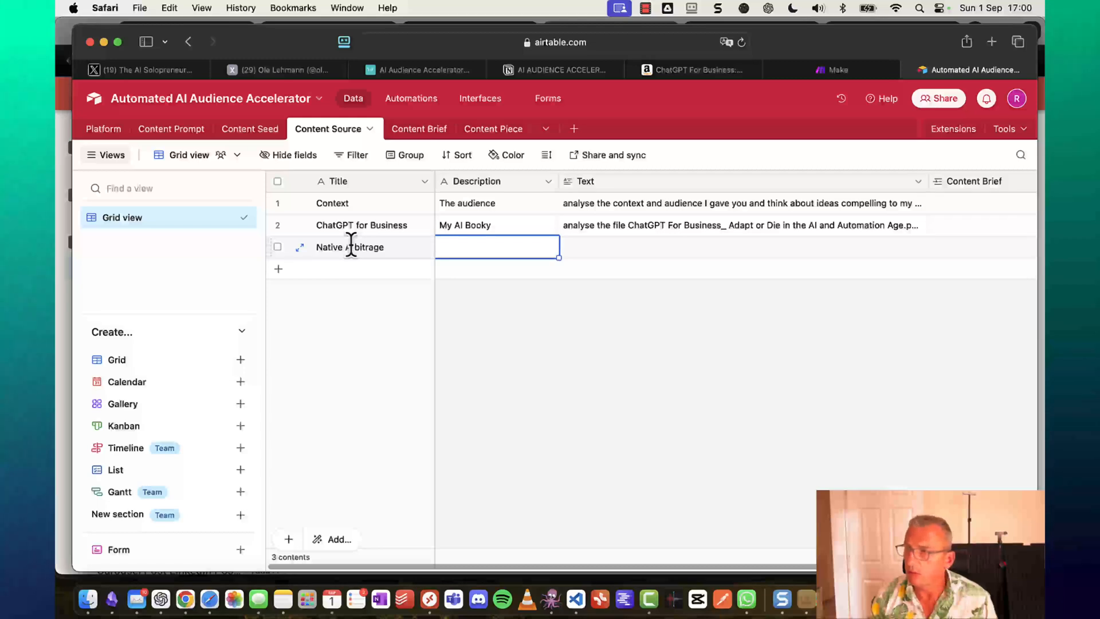
{"action": "type", "text": "My Native"}
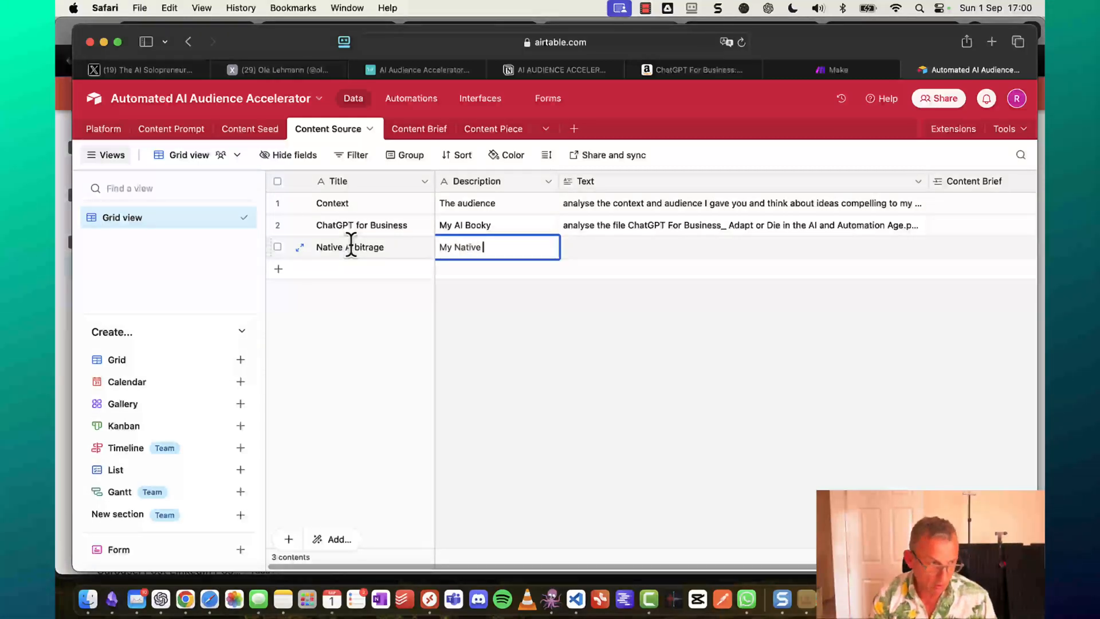
{"action": "type", "text": " Ads B"}
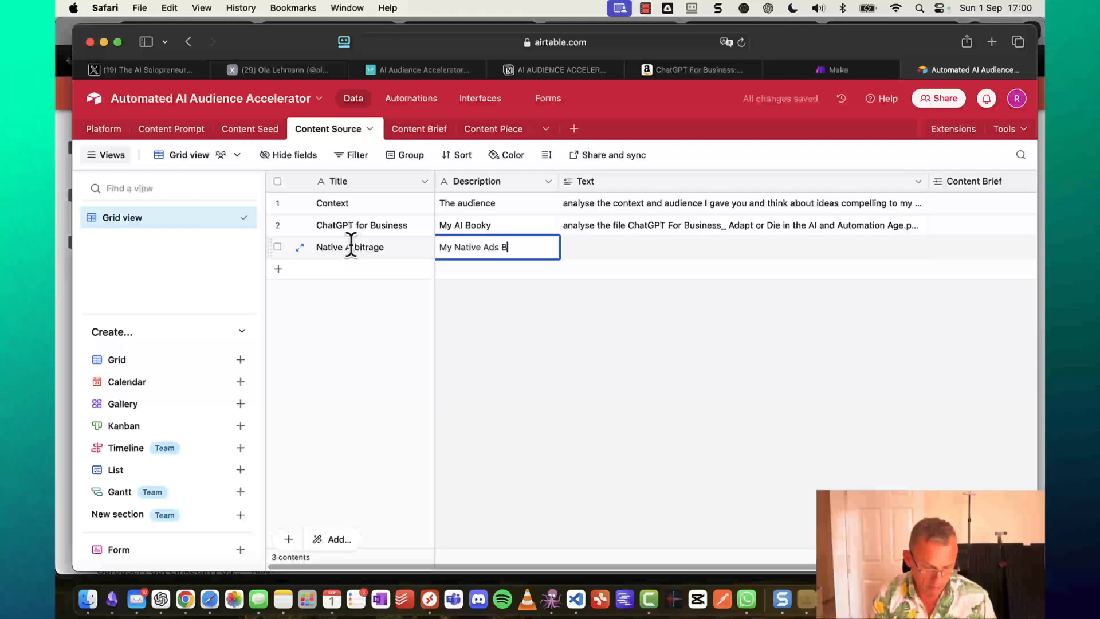
{"action": "type", "text": "ooky"}
{"action": "key", "text": "Tab"}
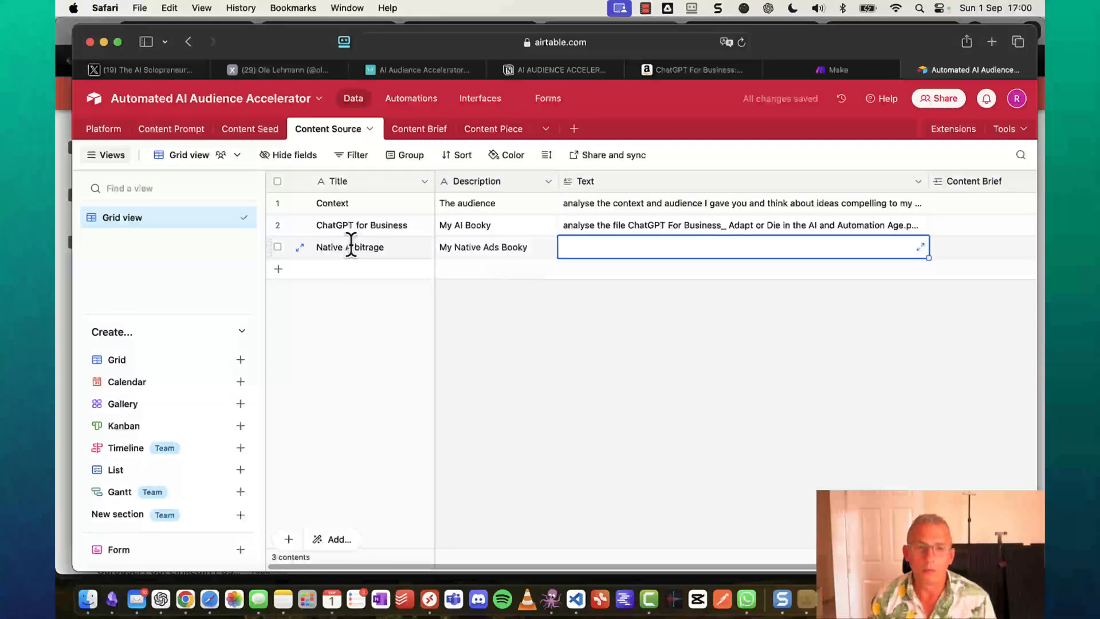
{"action": "type", "text": "analyse the file The file Native Advertising Arbitrage.pdf in your file vector store and pick out the most compelling ideas from it for my audience"}
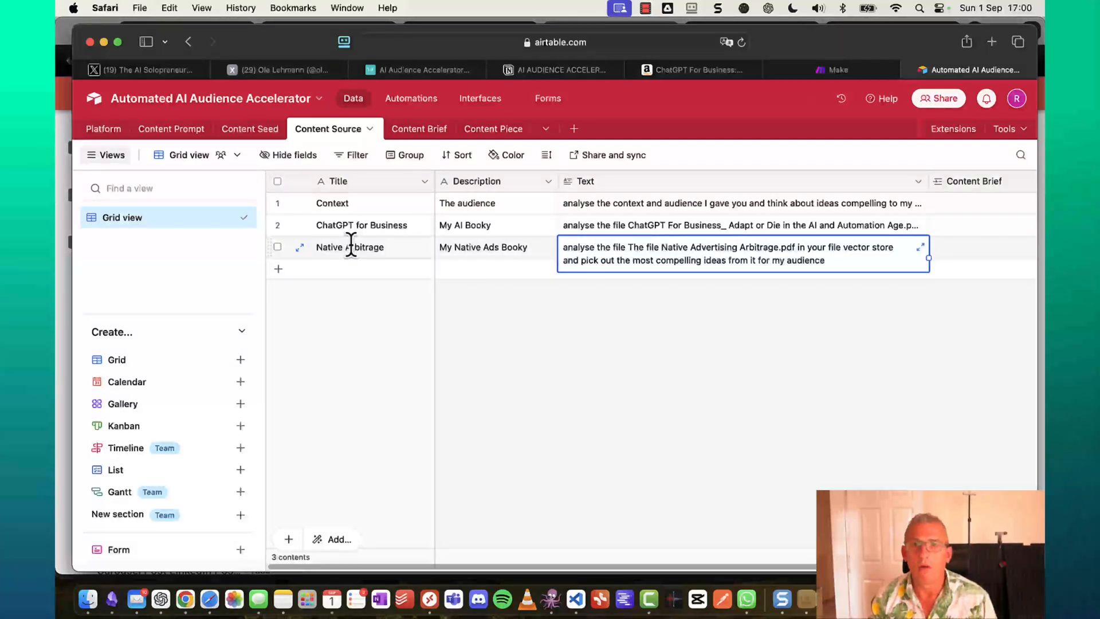
{"action": "left_click", "coordinate": [343, 281]}
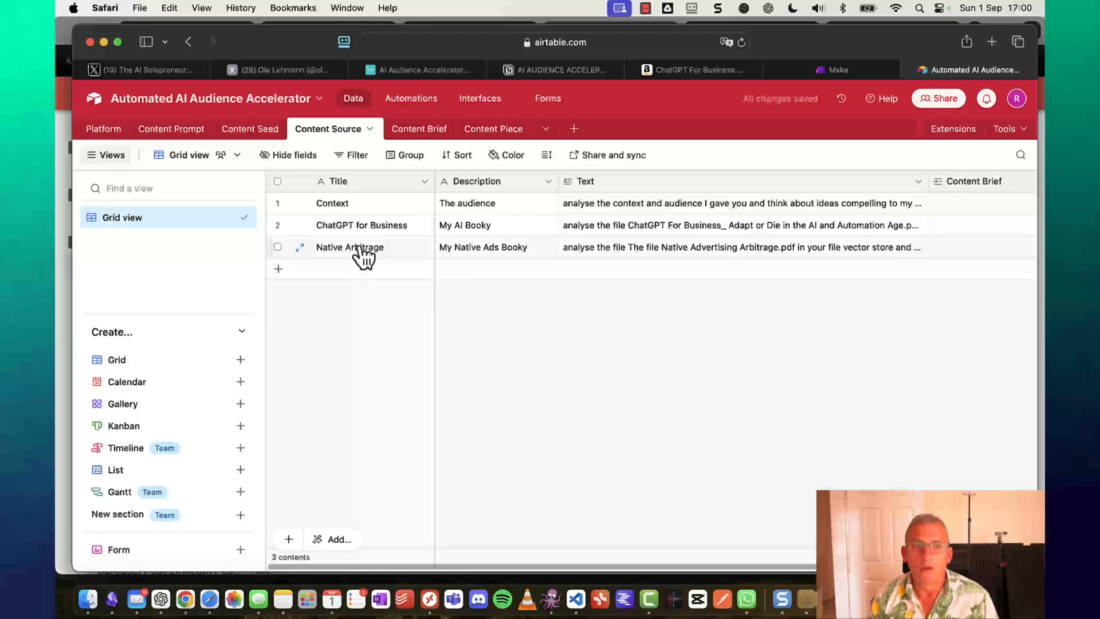
{"action": "left_click", "coordinate": [361, 251]}
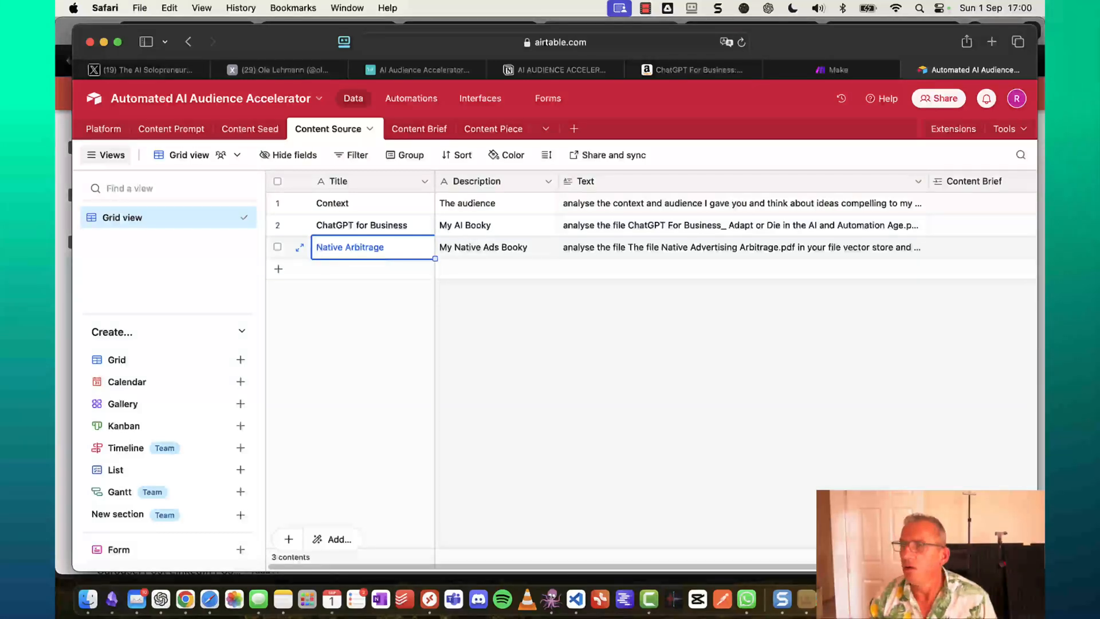
Look through the Content Seed and Platform tables, ending on the Content Prompt table.
{"action": "left_click", "coordinate": [599, 359]}
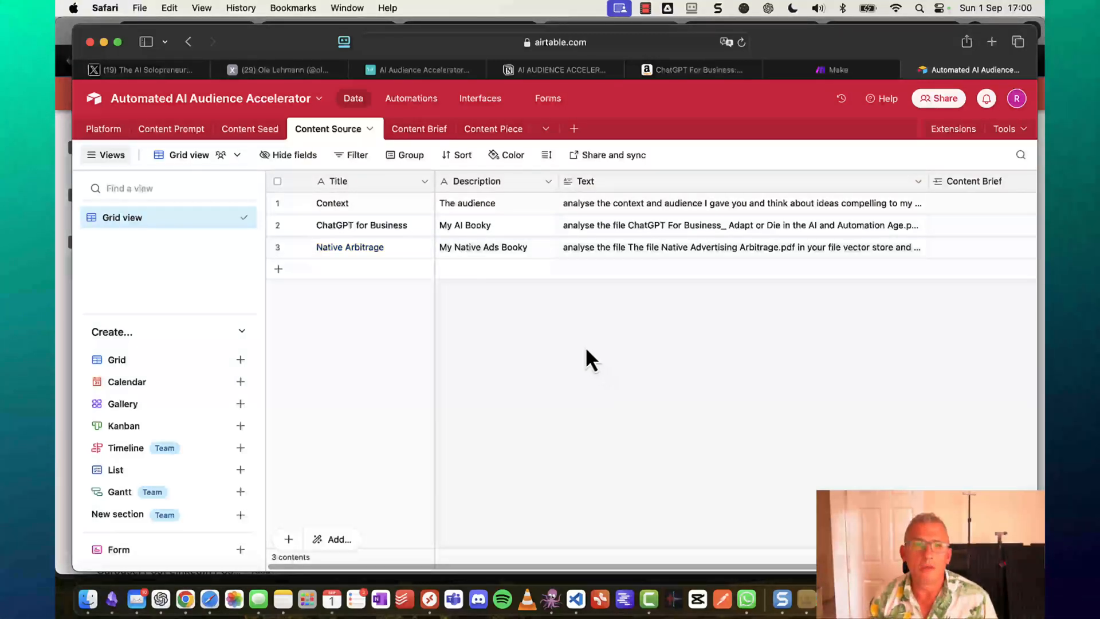
{"action": "left_click", "coordinate": [246, 132]}
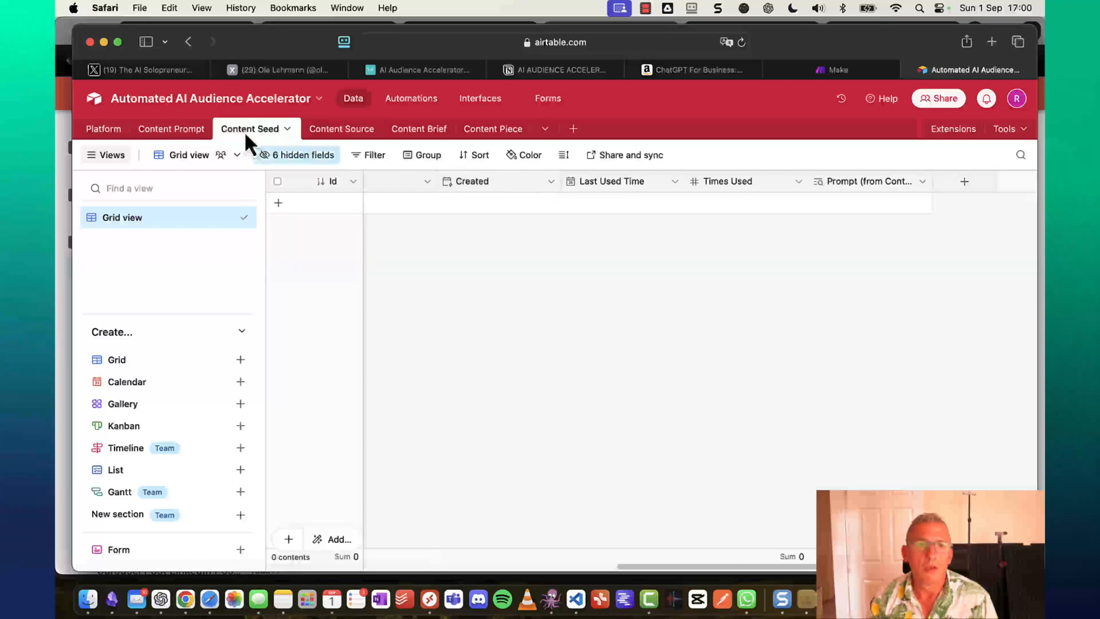
{"action": "left_click", "coordinate": [163, 129]}
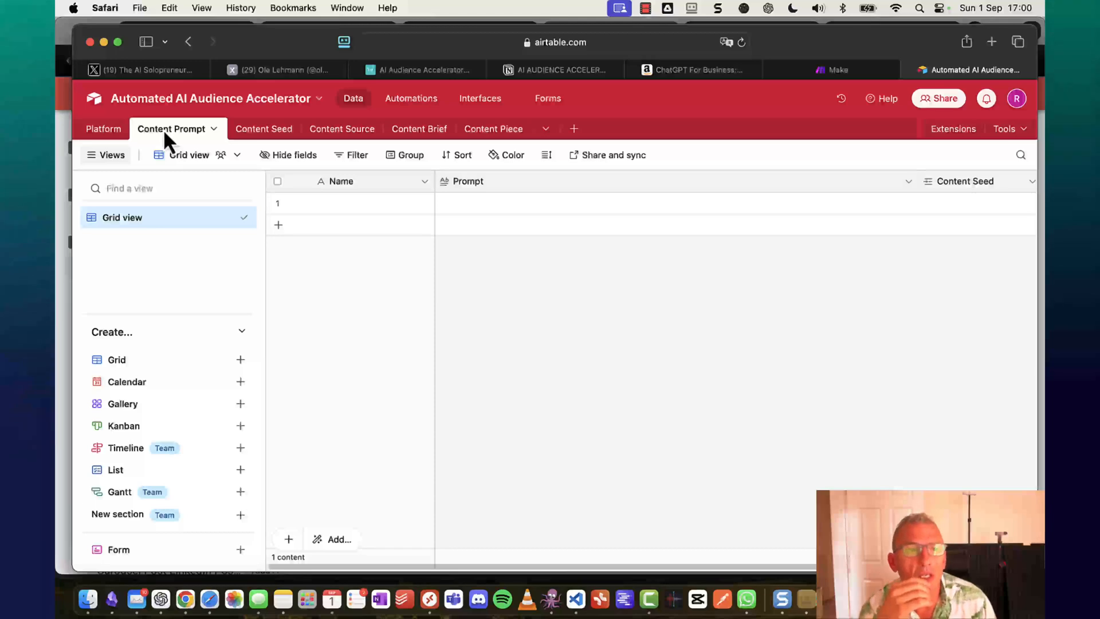
{"action": "left_click", "coordinate": [109, 130]}
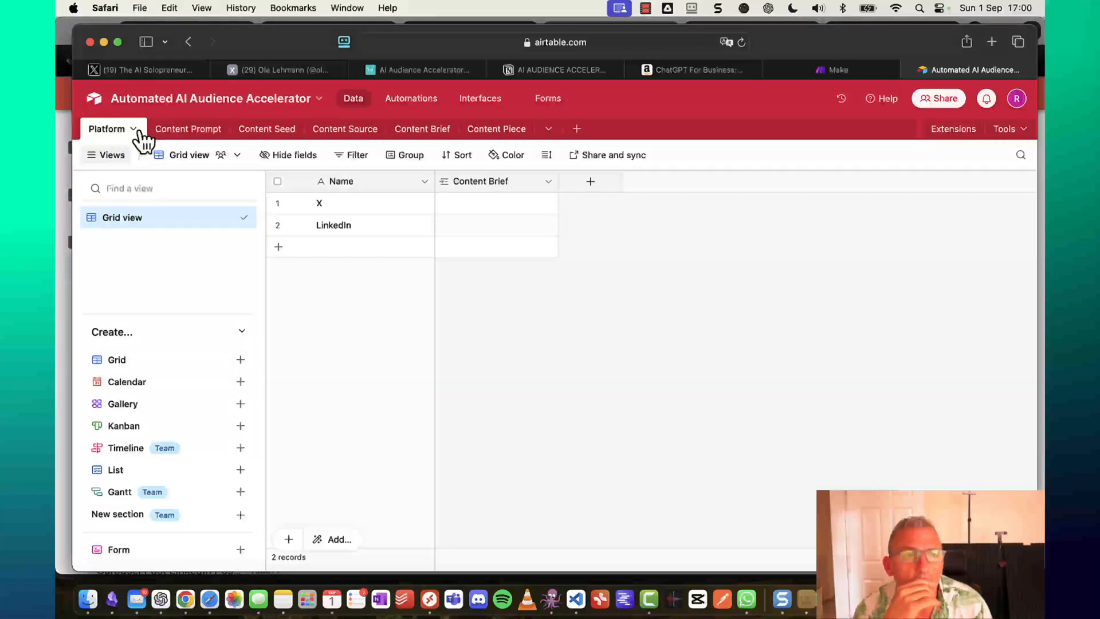
{"action": "left_click", "coordinate": [184, 130]}
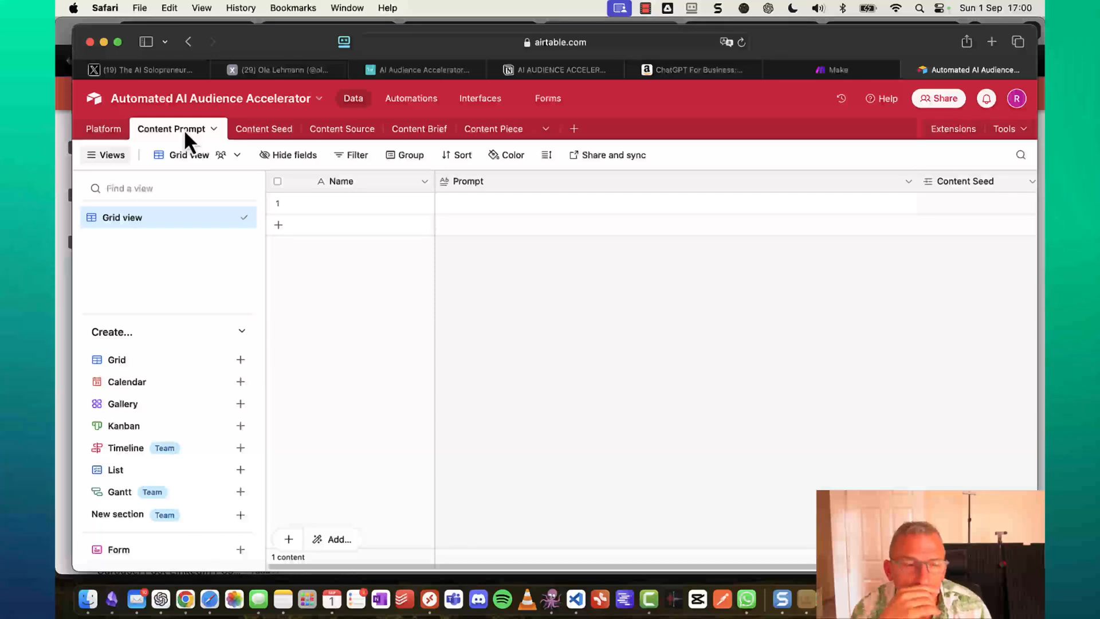
In the Text Blaze dashboard in Chrome, open the Motivational LinkedIn Activist snippet (/aaa9).
{"action": "left_click", "coordinate": [185, 602]}
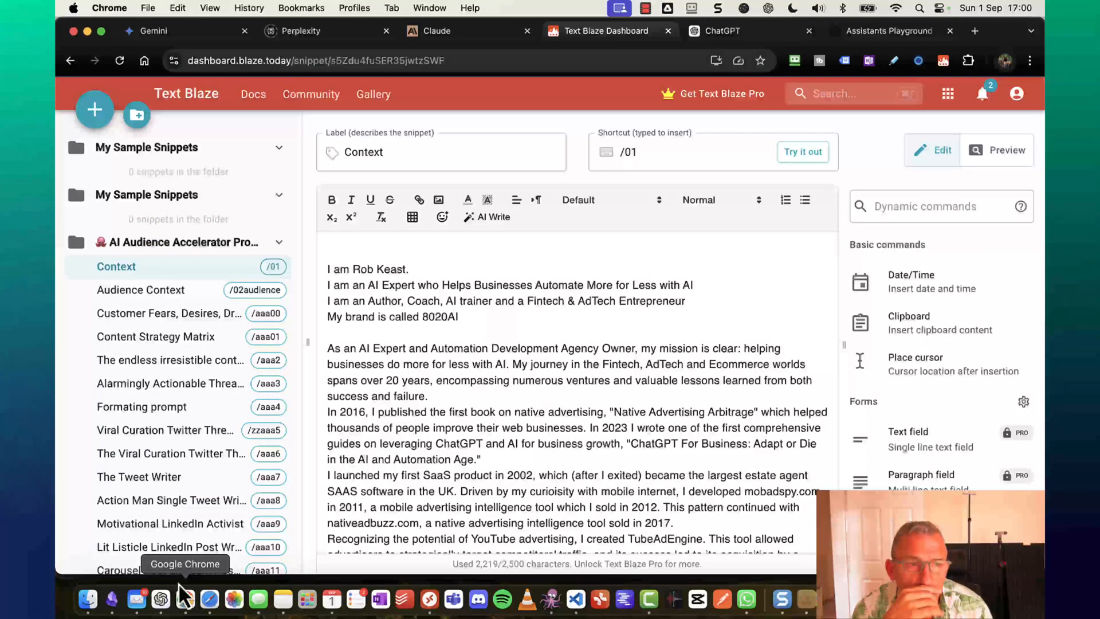
{"action": "scroll", "coordinate": [159, 435], "scroll_direction": "down", "scroll_amount": 5}
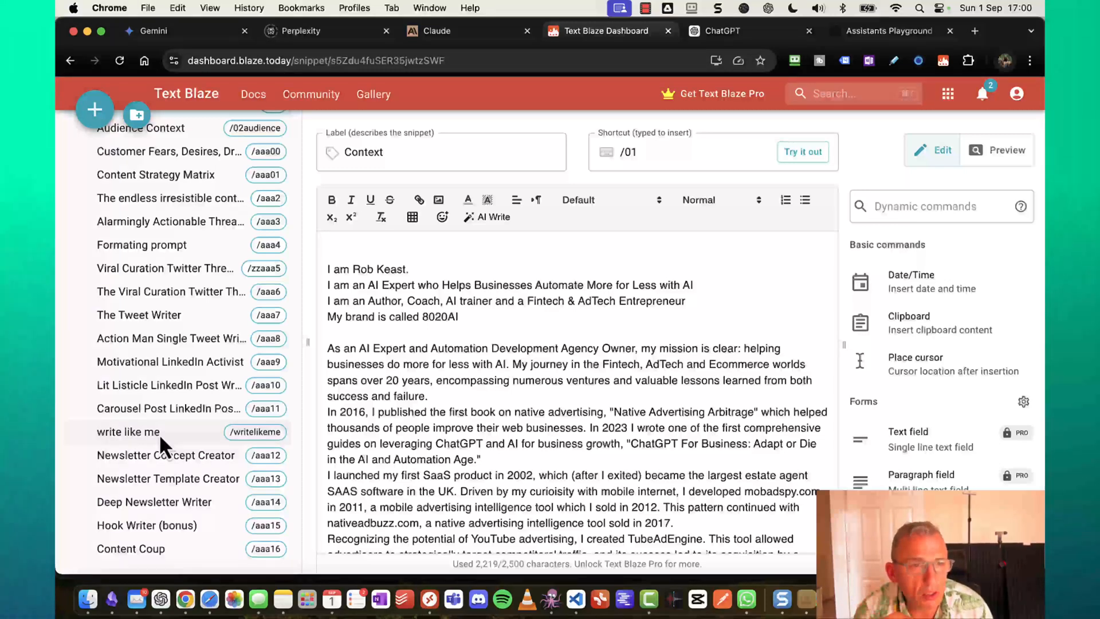
{"action": "left_click", "coordinate": [162, 364]}
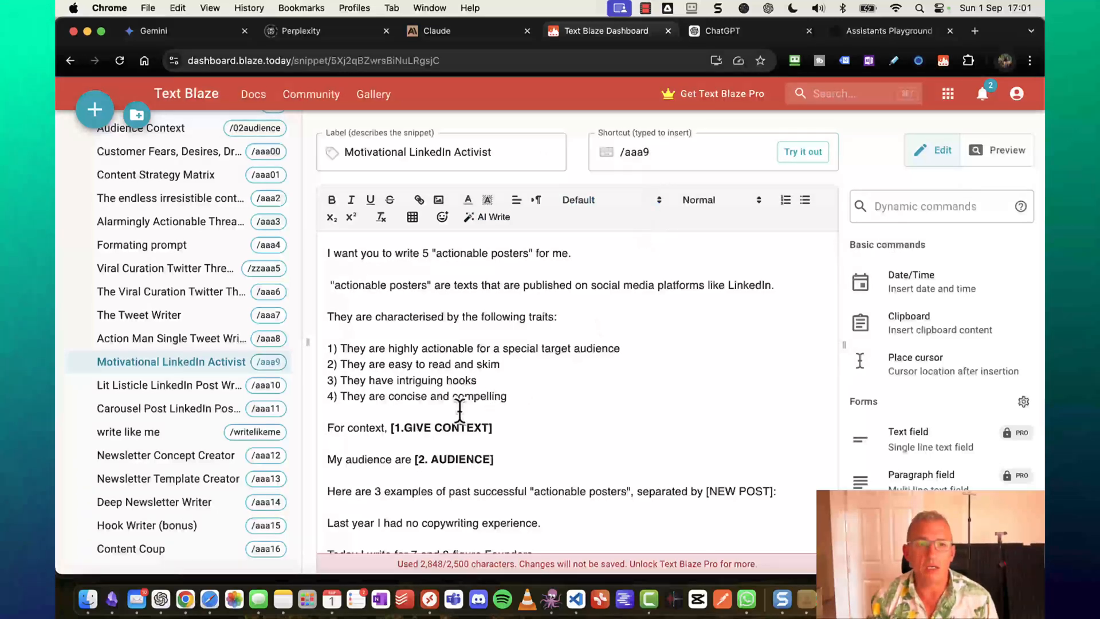
{"action": "left_click_drag", "start_coordinate": [529, 422], "coordinate": [386, 429]}
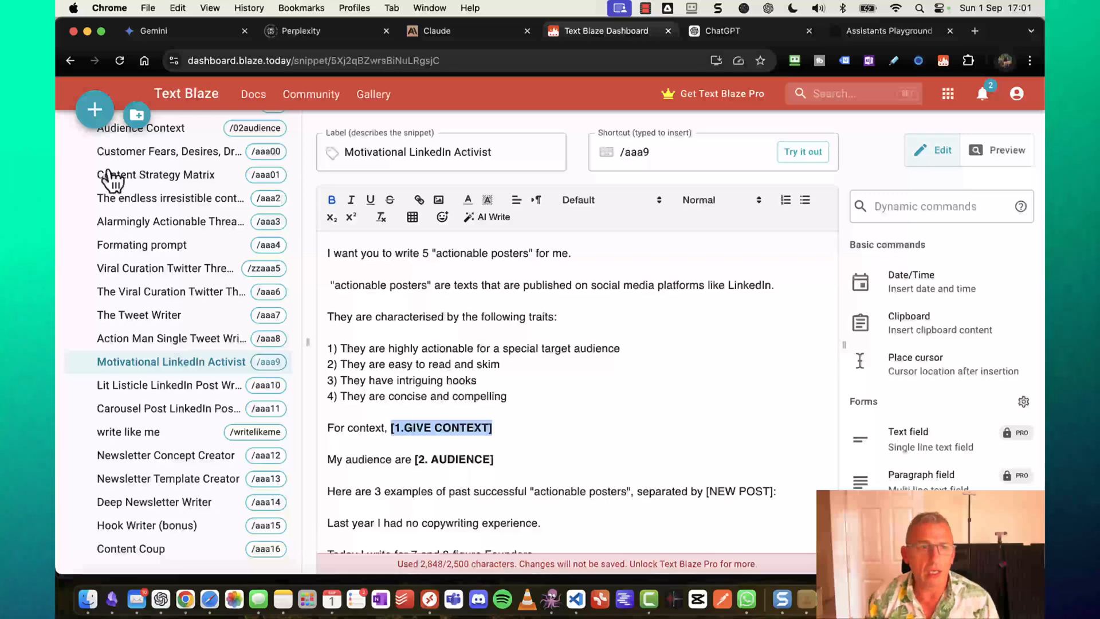
{"action": "scroll", "coordinate": [113, 181], "scroll_direction": "up", "scroll_amount": 5}
{"action": "left_click", "coordinate": [150, 269]}
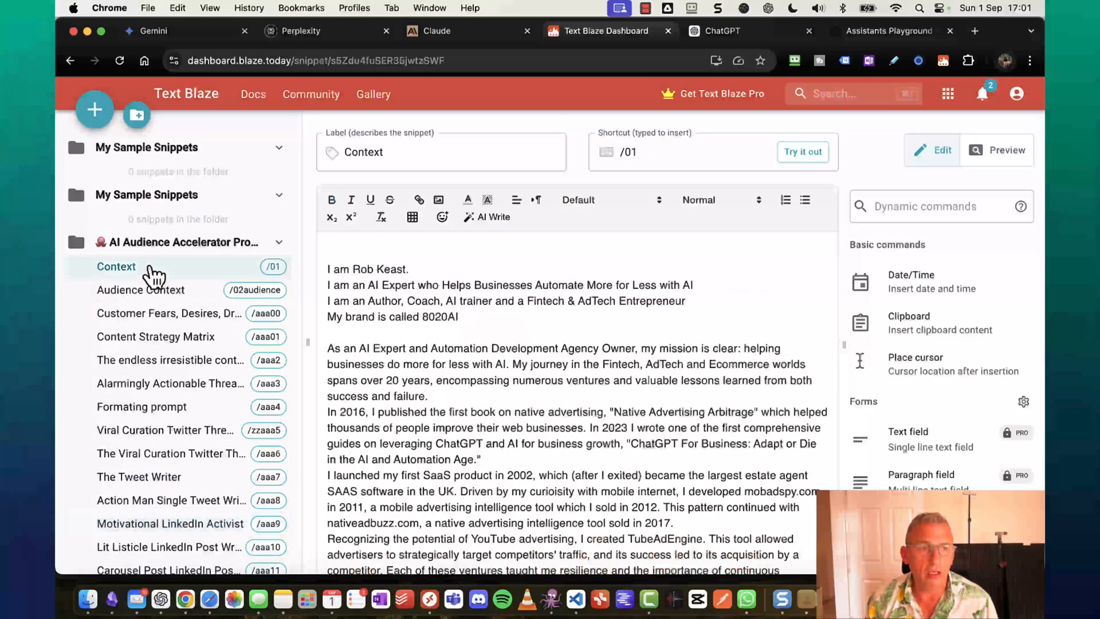
{"action": "scroll", "coordinate": [189, 470], "scroll_direction": "down", "scroll_amount": 3}
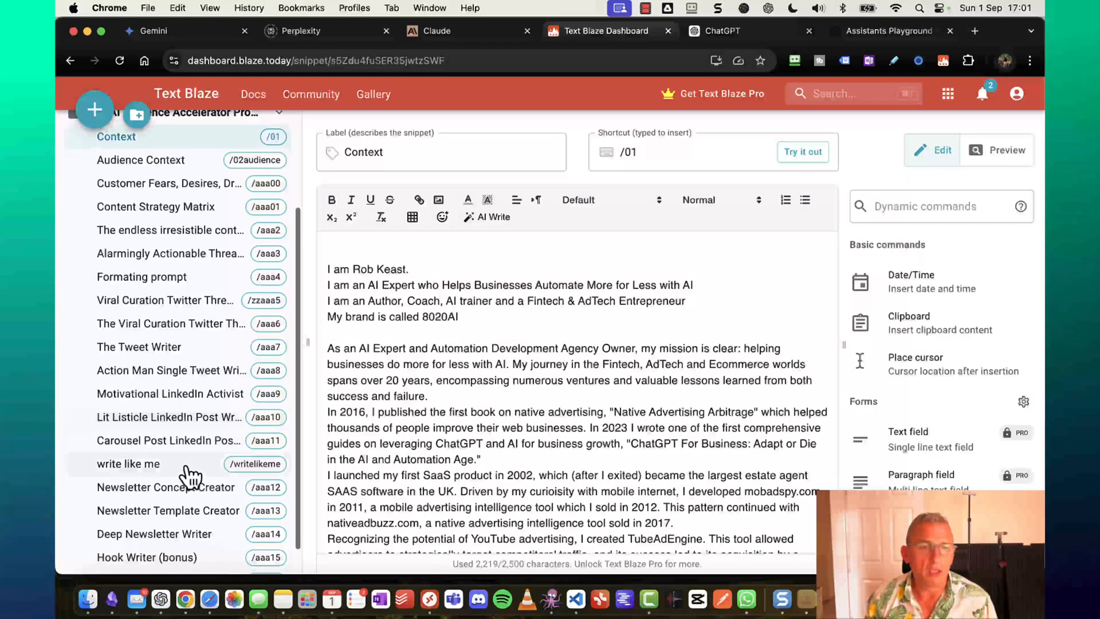
{"action": "left_click", "coordinate": [183, 394]}
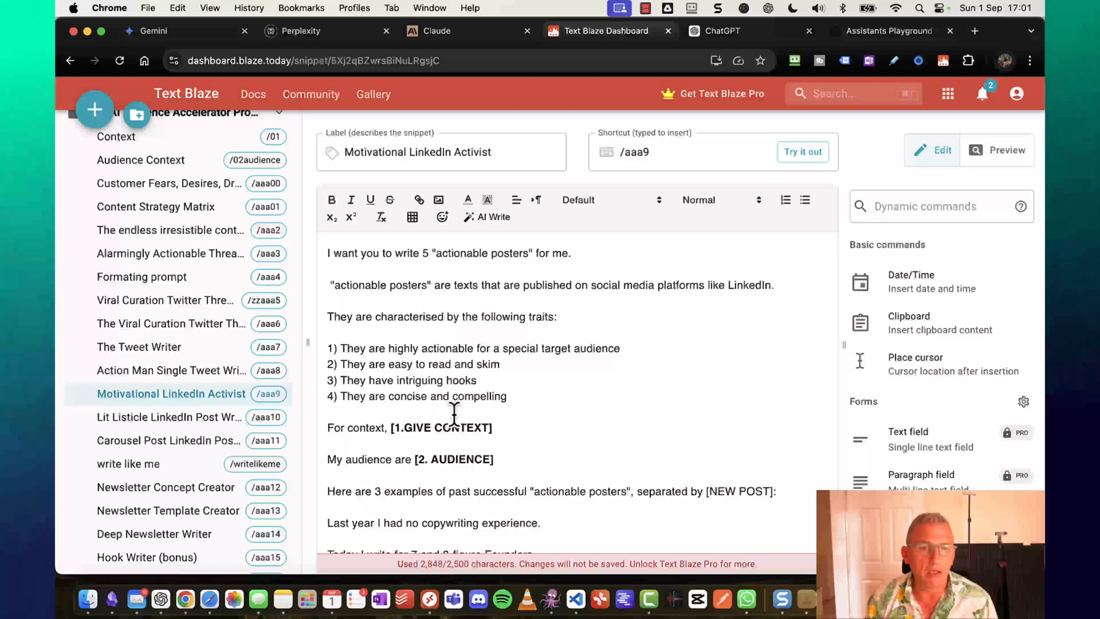
{"action": "scroll", "coordinate": [454, 411], "scroll_direction": "down", "scroll_amount": 5}
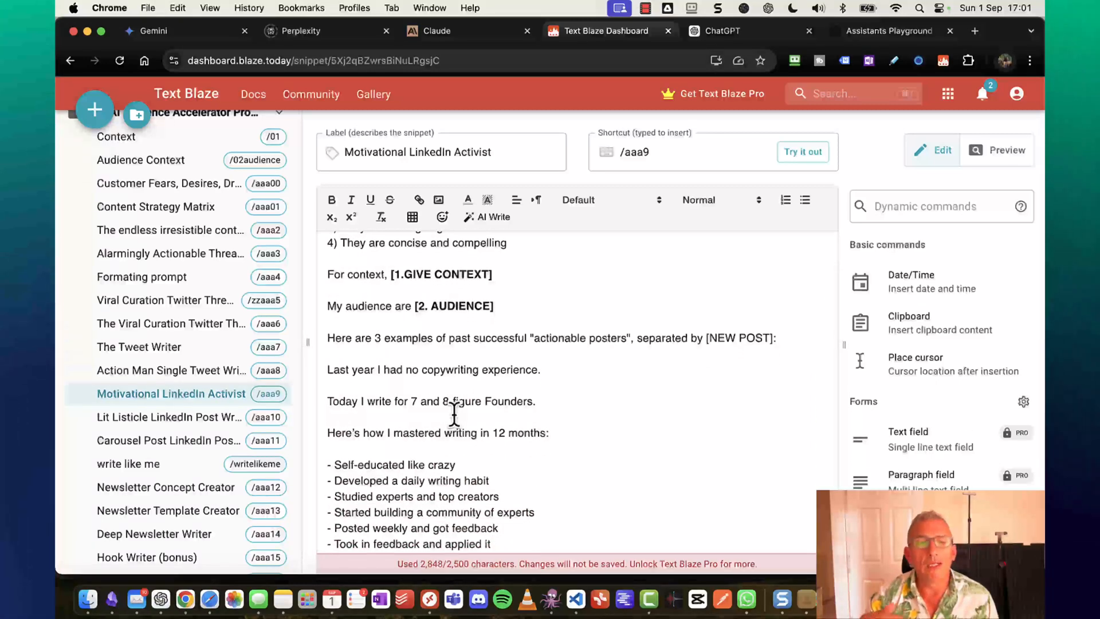
{"action": "scroll", "coordinate": [455, 412], "scroll_direction": "up", "scroll_amount": 1}
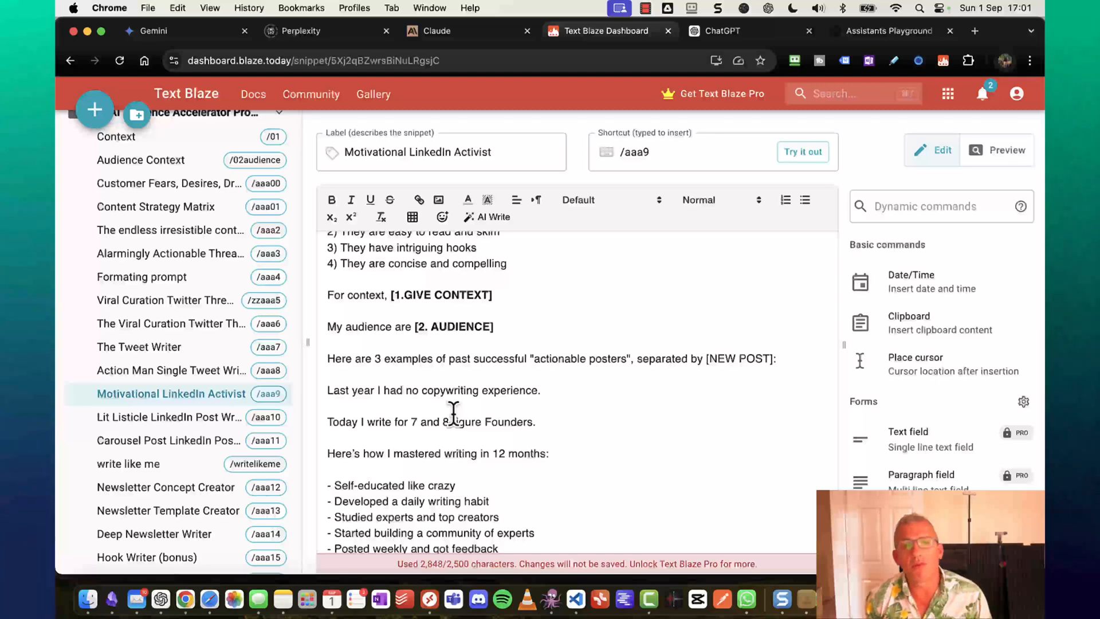
{"action": "scroll", "coordinate": [453, 411], "scroll_direction": "up", "scroll_amount": 5}
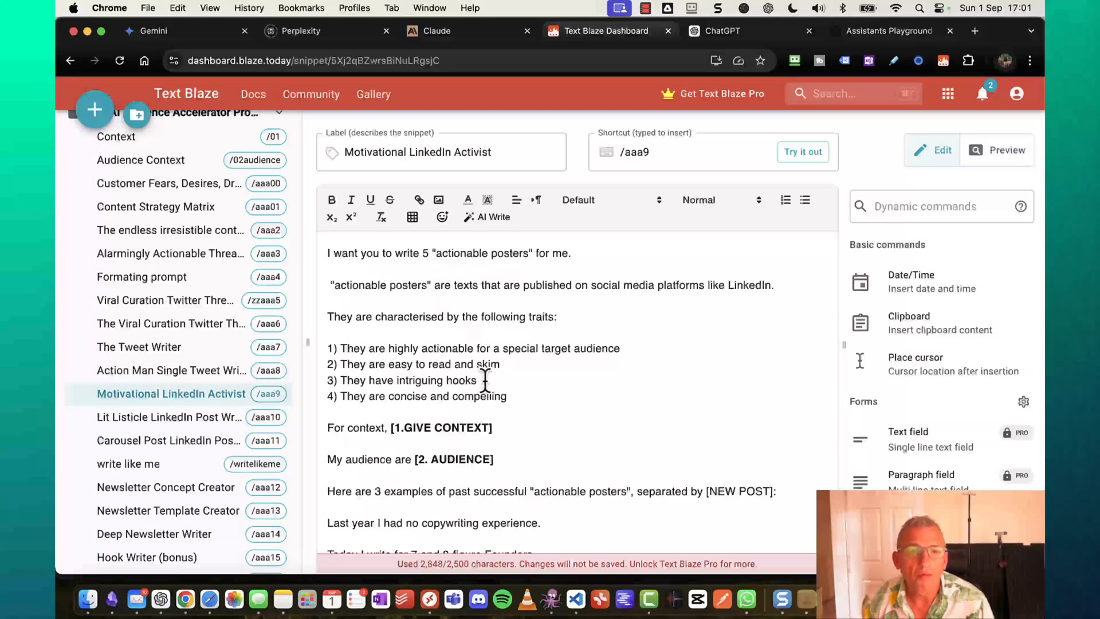
{"action": "scroll", "coordinate": [486, 380], "scroll_direction": "down", "scroll_amount": 2}
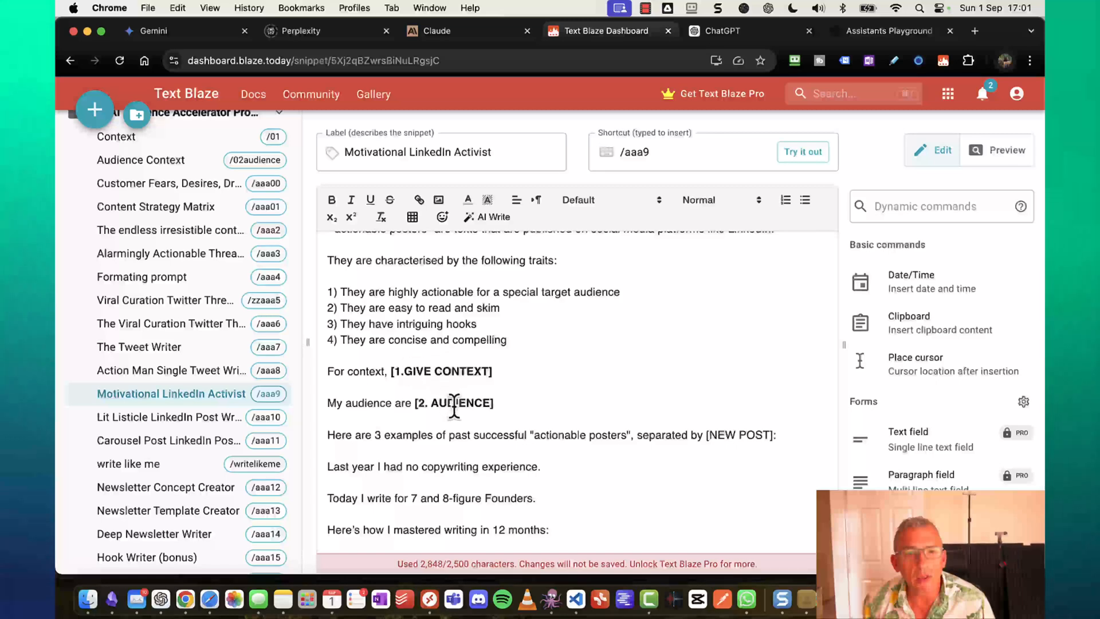
{"action": "scroll", "coordinate": [450, 394], "scroll_direction": "down", "scroll_amount": 3}
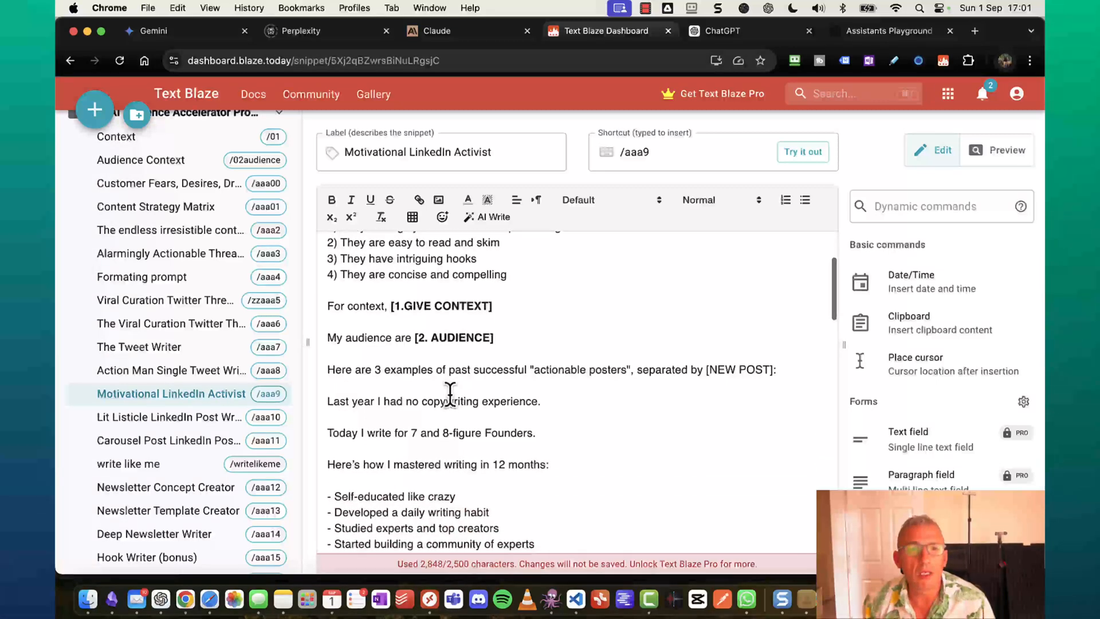
{"action": "scroll", "coordinate": [450, 394], "scroll_direction": "up", "scroll_amount": 2}
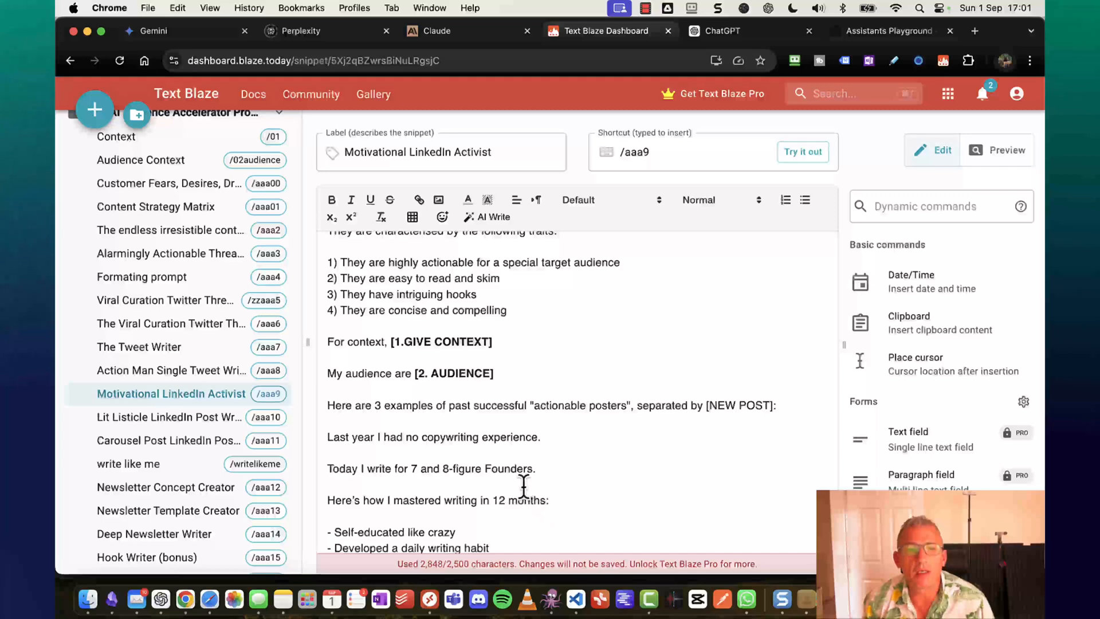
{"action": "scroll", "coordinate": [525, 486], "scroll_direction": "down", "scroll_amount": 5}
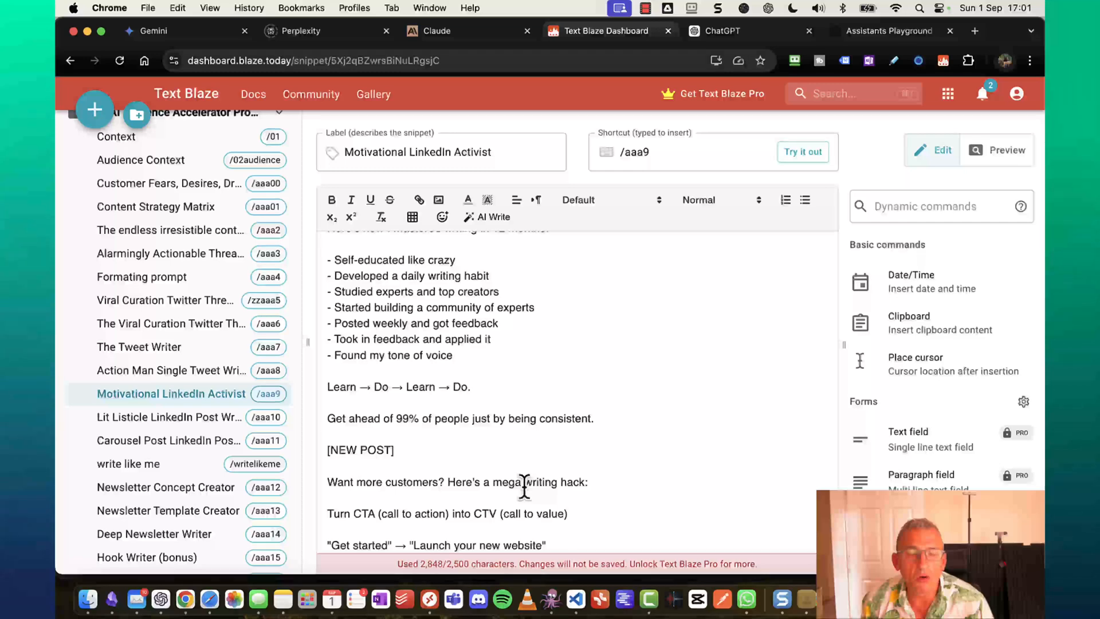
{"action": "scroll", "coordinate": [524, 486], "scroll_direction": "up", "scroll_amount": 7}
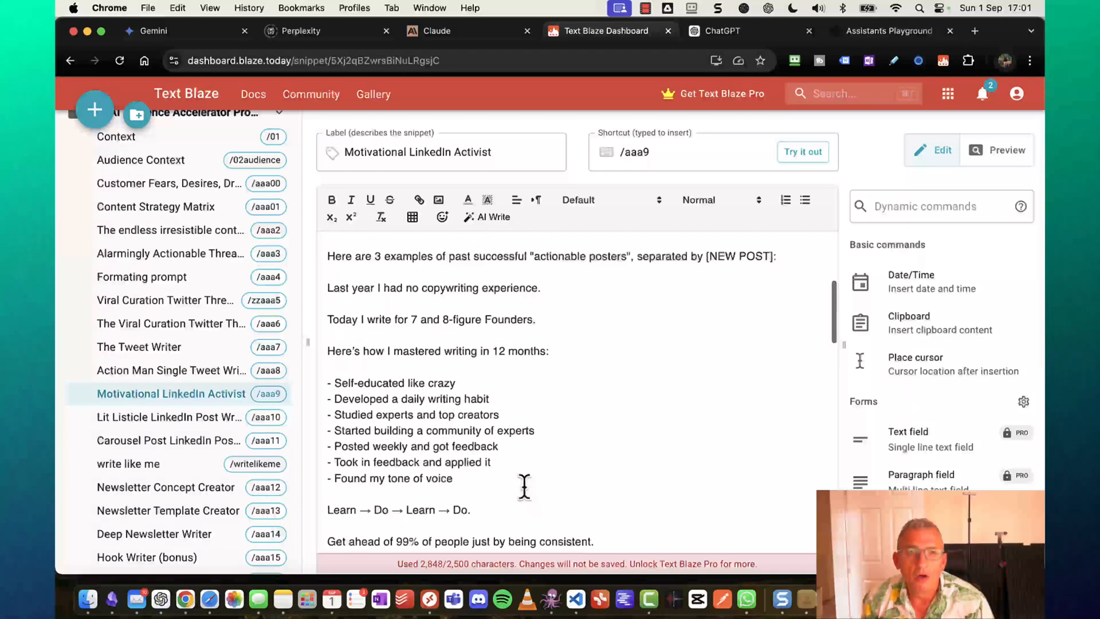
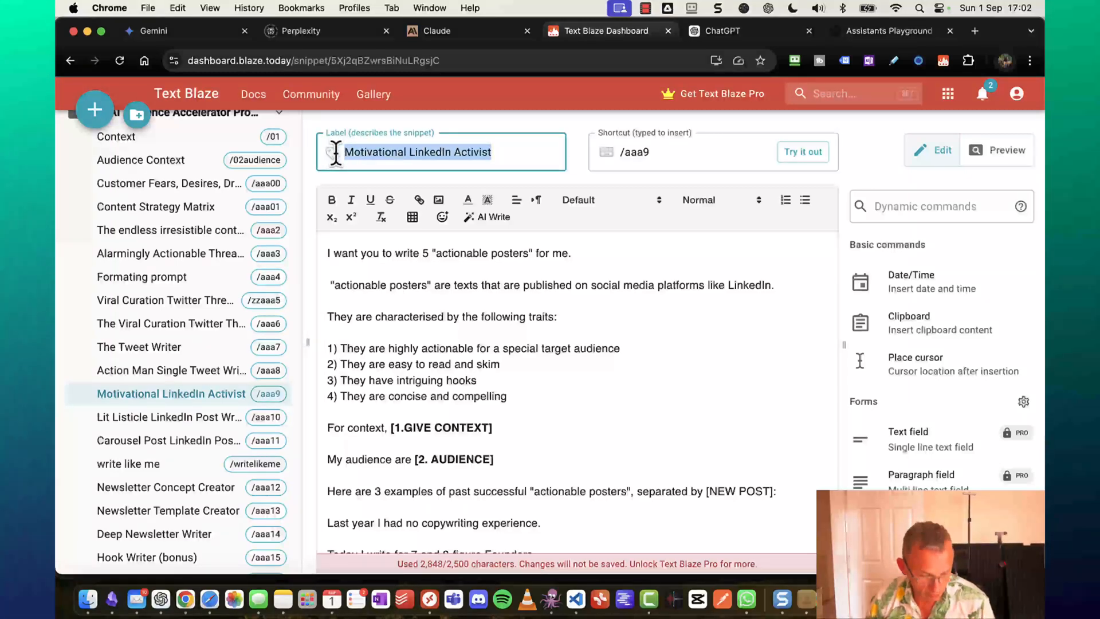
Switch from the Text Blaze snippet to the Airtable Content Prompt table in Safari.
{"action": "key", "text": "super+Tab"}
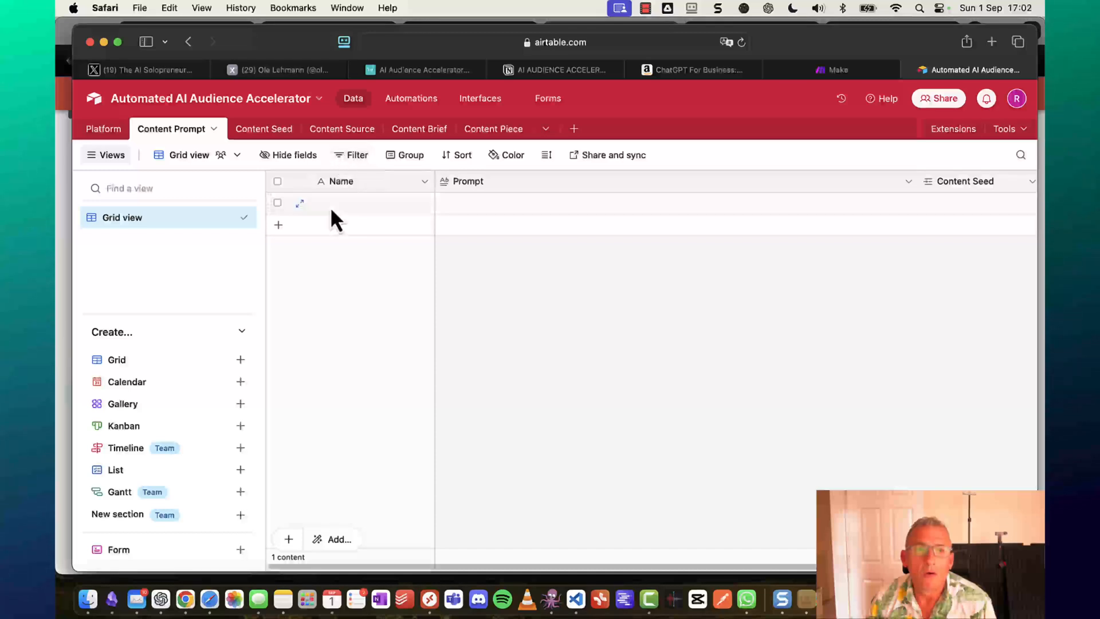
Name the first Content Prompt record 'Motivational LinkedIn Activist' and paste its full prompt text.
{"action": "double_click", "coordinate": [331, 205]}
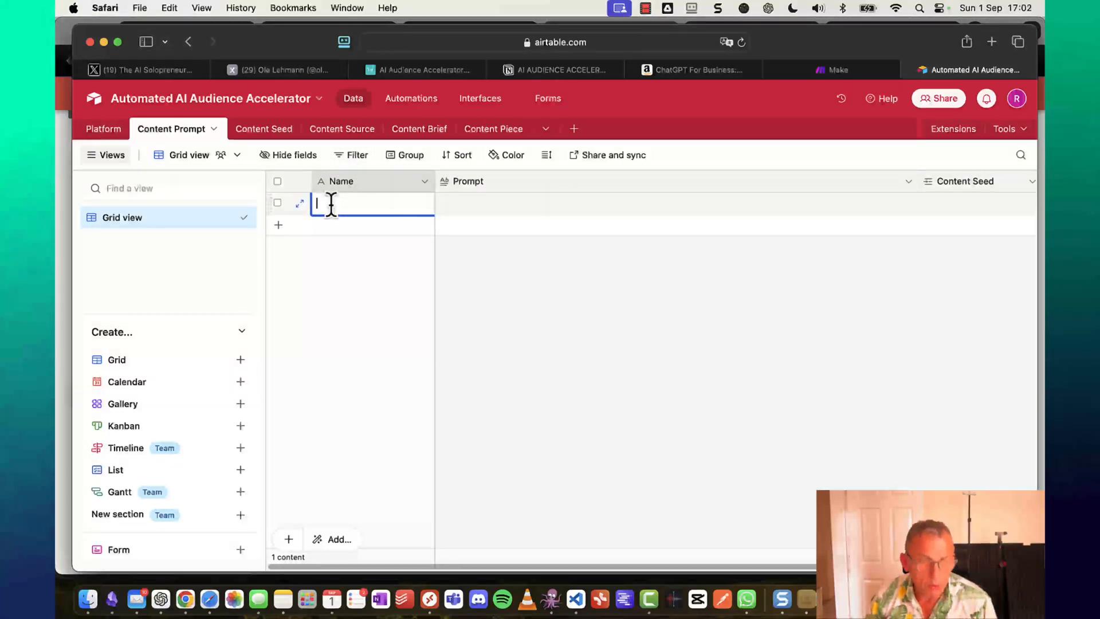
{"action": "key", "text": "super+v"}
{"action": "left_click", "coordinate": [481, 206]}
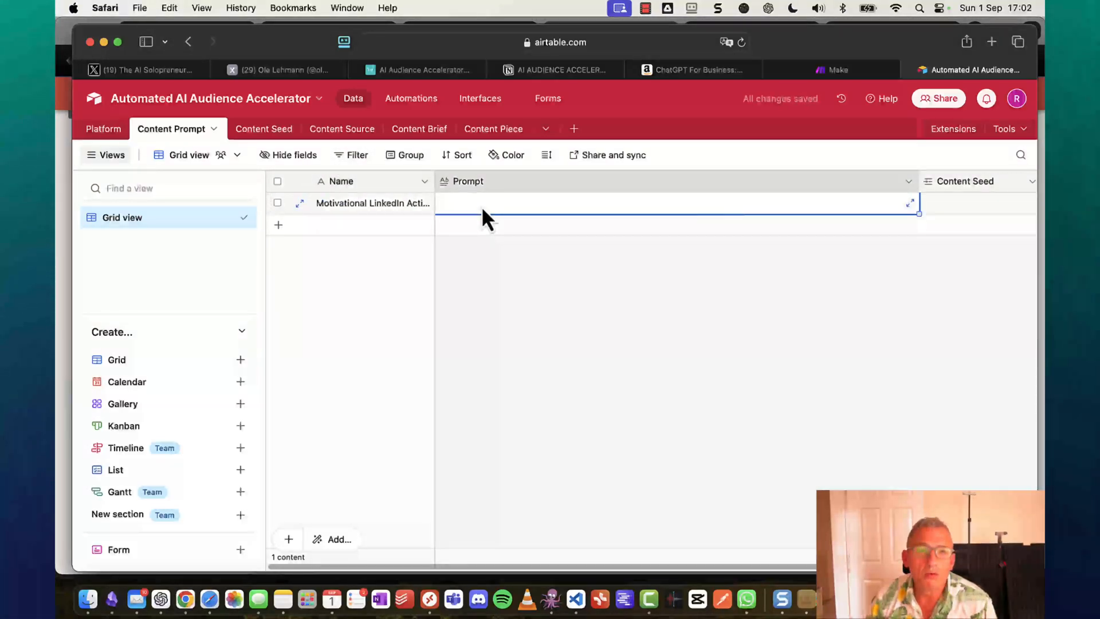
{"action": "double_click", "coordinate": [482, 205]}
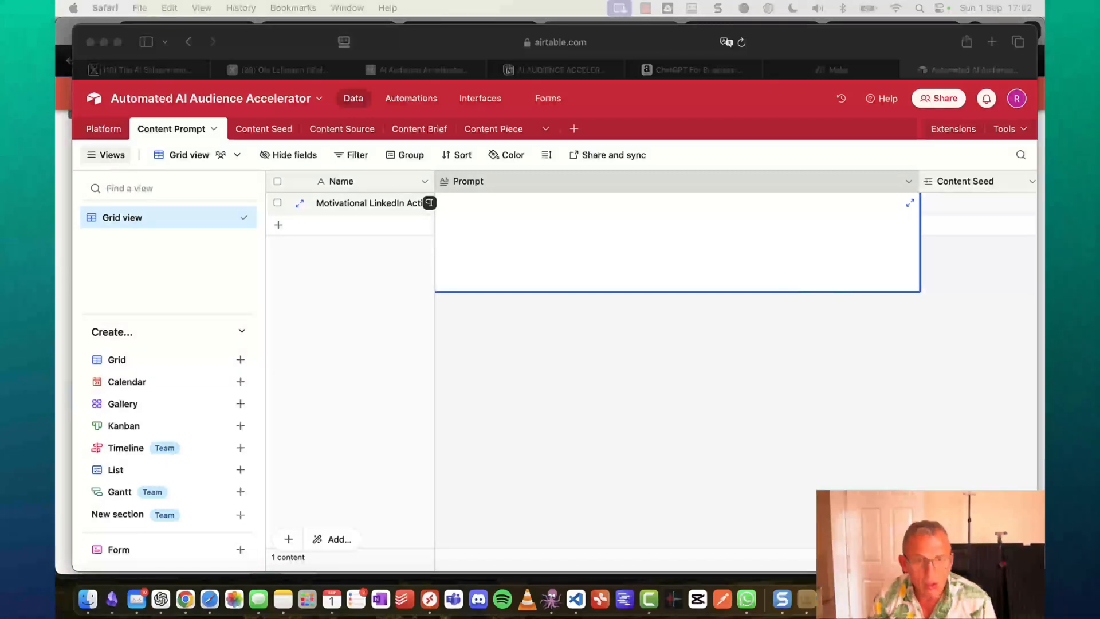
{"action": "left_click", "coordinate": [545, 222]}
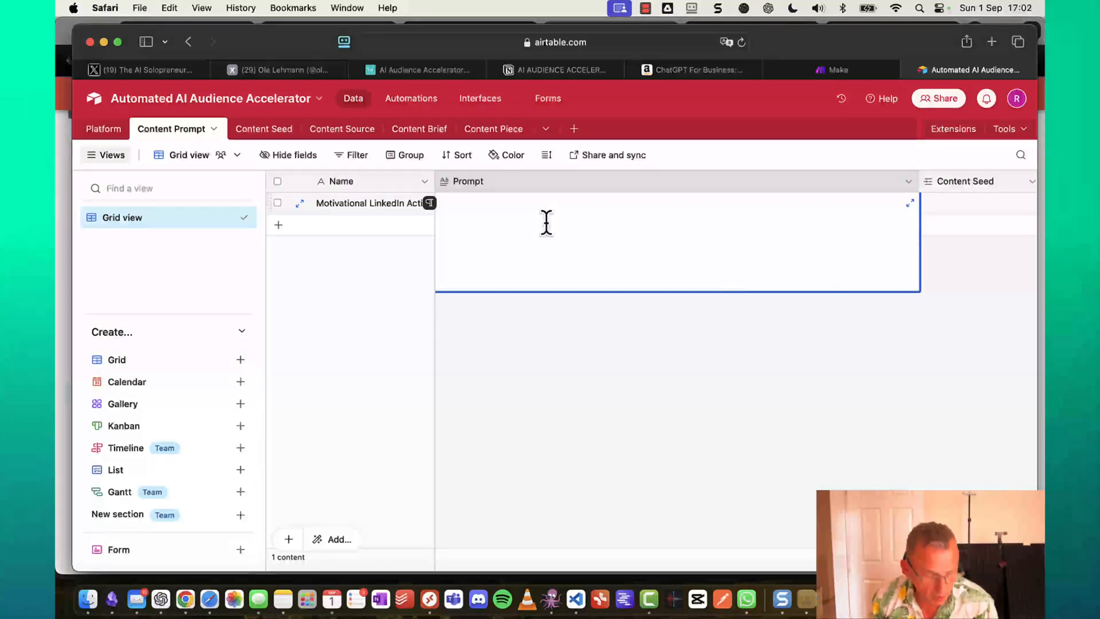
{"action": "key", "text": "super+v"}
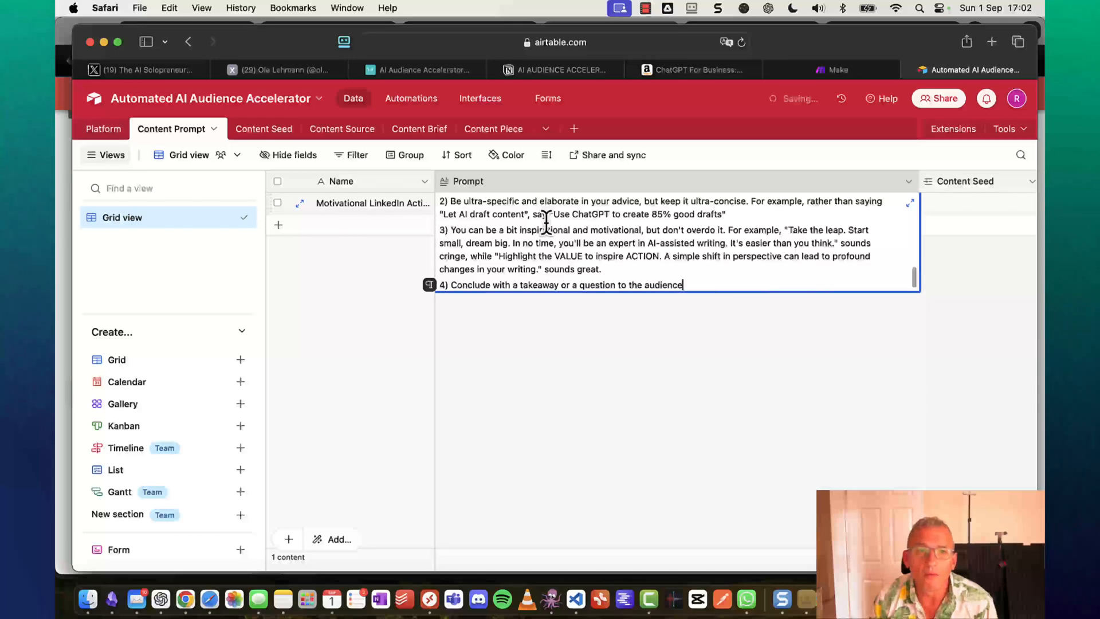
{"action": "scroll", "coordinate": [546, 220], "scroll_direction": "up", "scroll_amount": 15}
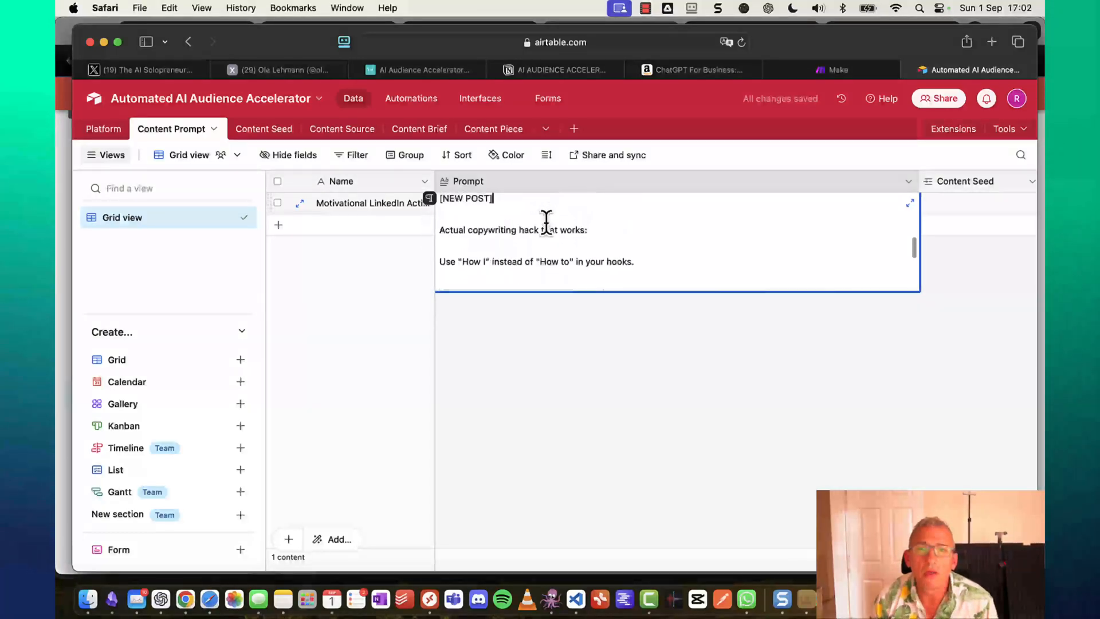
{"action": "scroll", "coordinate": [547, 221], "scroll_direction": "up", "scroll_amount": 15}
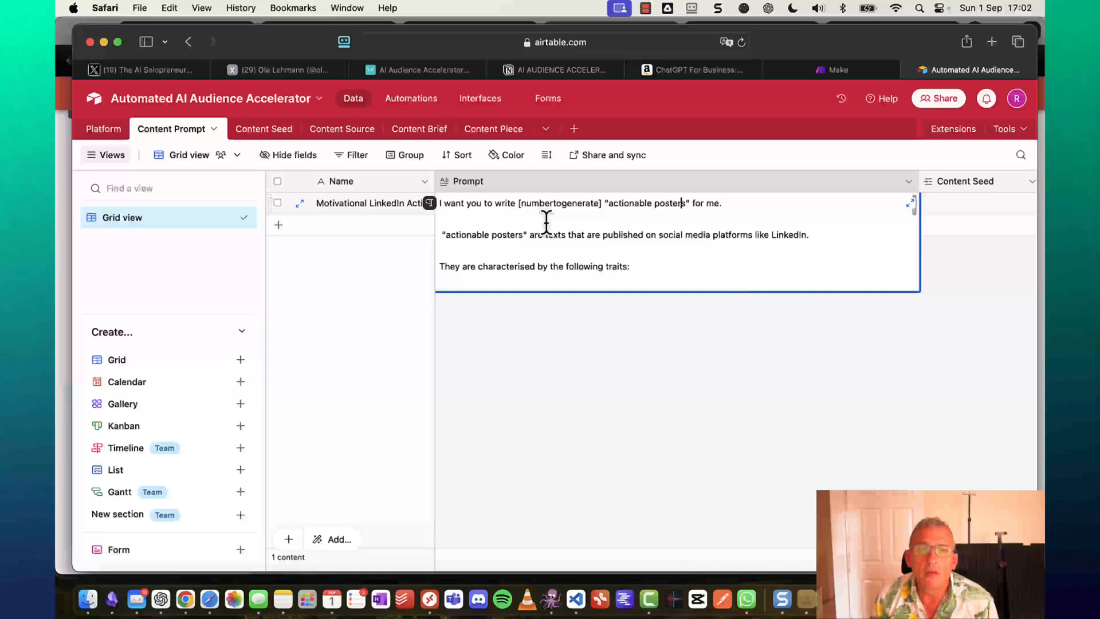
{"action": "key", "text": "Left"}
{"action": "key", "text": "Left"}
{"action": "key", "text": "Left"}
{"action": "key", "text": "Left"}
{"action": "key", "text": "Left"}
{"action": "key", "text": "Left"}
{"action": "key", "text": "Left"}
{"action": "key", "text": "Left"}
{"action": "key", "text": "Left"}
{"action": "key", "text": "Left"}
{"action": "key", "text": "Left"}
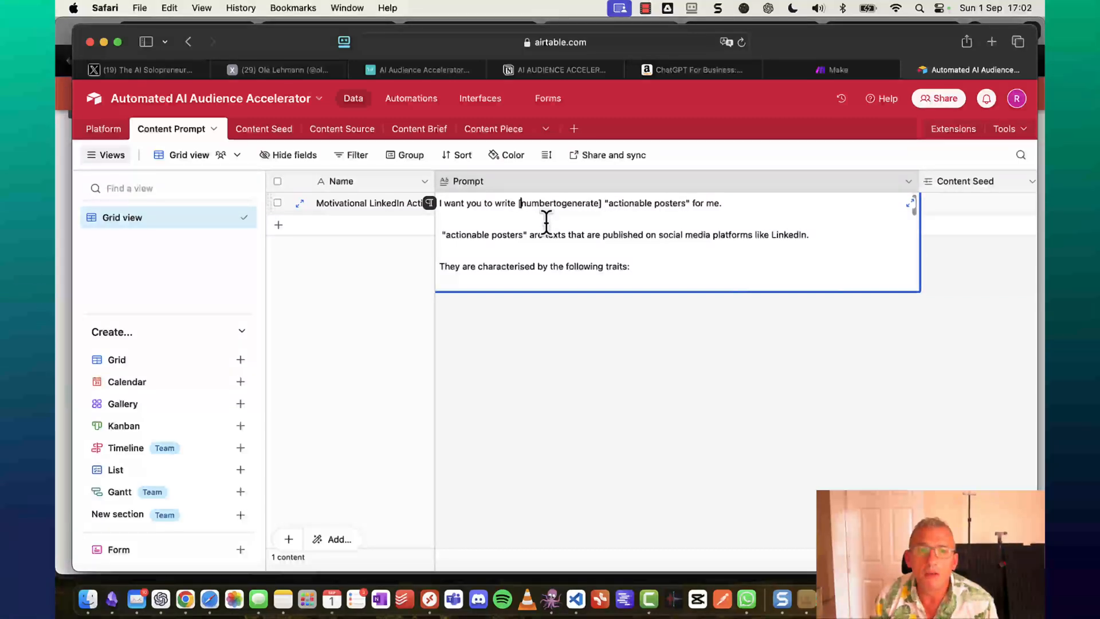
{"action": "key", "text": "Right"}
{"action": "key", "text": "Right"}
{"action": "key", "text": "Right"}
{"action": "key", "text": "Right"}
{"action": "key", "text": "Right"}
{"action": "key", "text": "Right"}
{"action": "key", "text": "Right"}
{"action": "key", "text": "Right"}
{"action": "key", "text": "Right"}
{"action": "key", "text": "Right"}
{"action": "key", "text": "Right"}
{"action": "key", "text": "Right"}
{"action": "key", "text": "Right"}
{"action": "key", "text": "Right"}
{"action": "key", "text": "Right"}
{"action": "key", "text": "Right"}
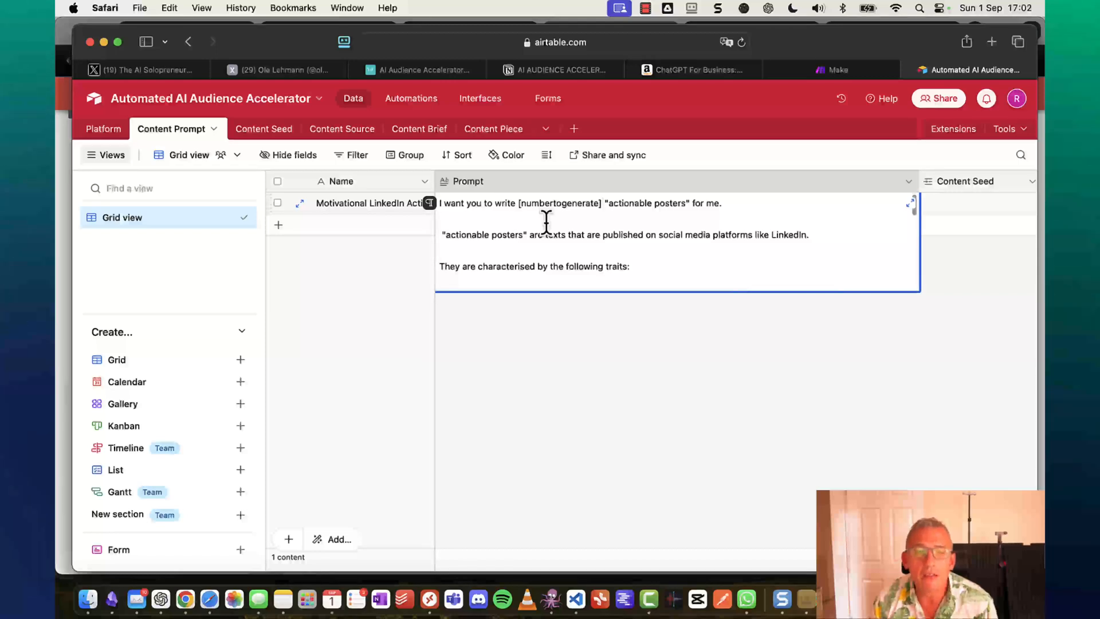
{"action": "key", "text": "Down"}
{"action": "key", "text": "Down"}
{"action": "key", "text": "Down"}
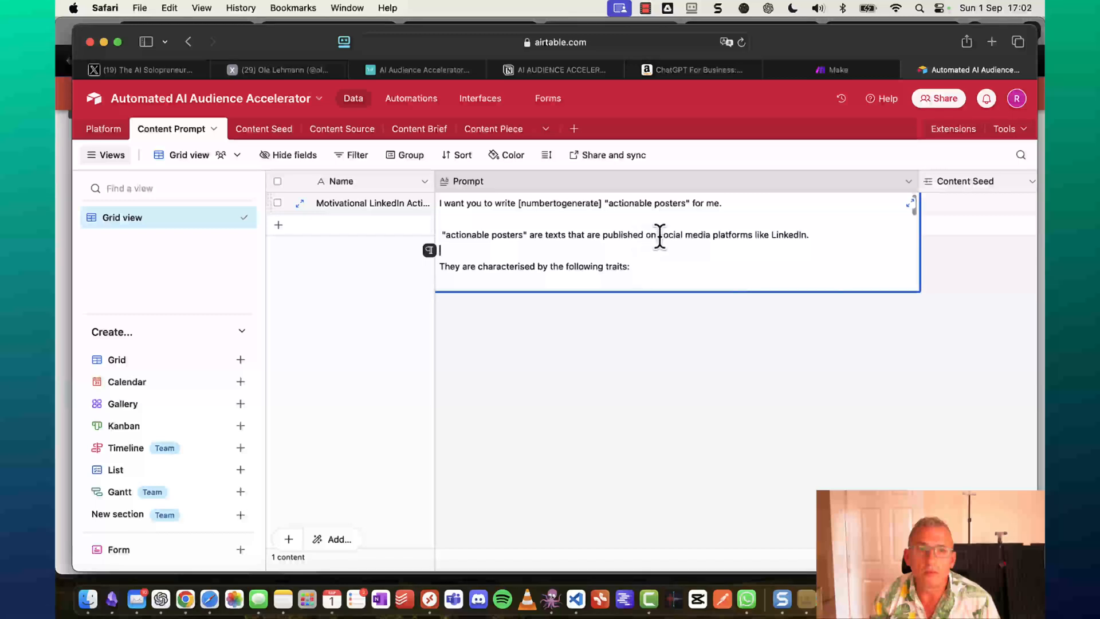
{"action": "left_click", "coordinate": [911, 206]}
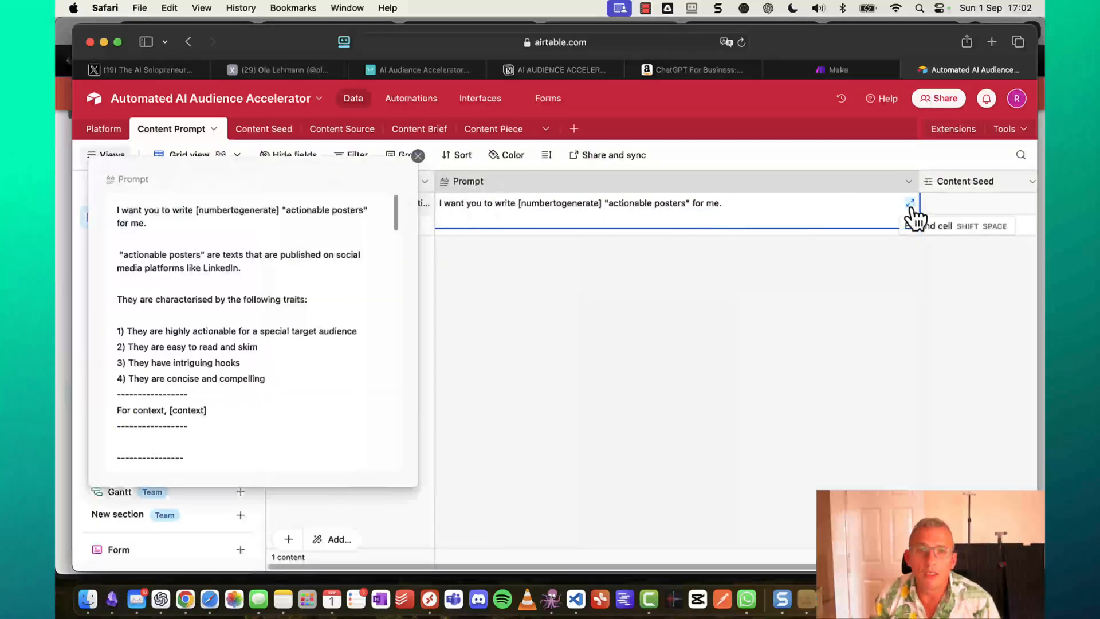
{"action": "scroll", "coordinate": [187, 264], "scroll_direction": "down", "scroll_amount": 5}
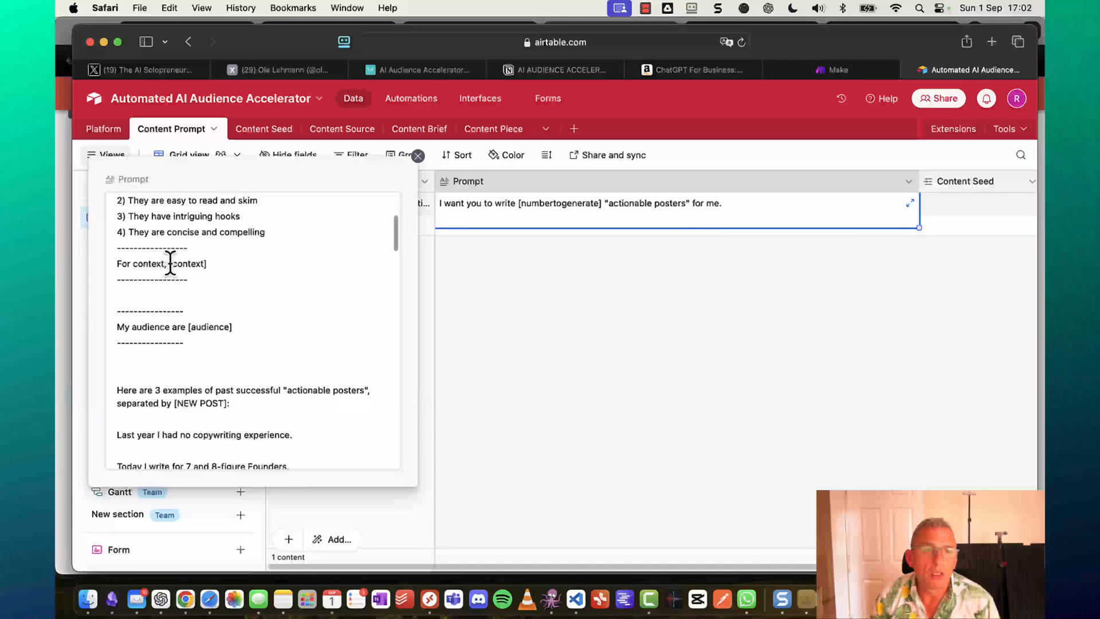
{"action": "left_click_drag", "start_coordinate": [170, 263], "coordinate": [220, 264]}
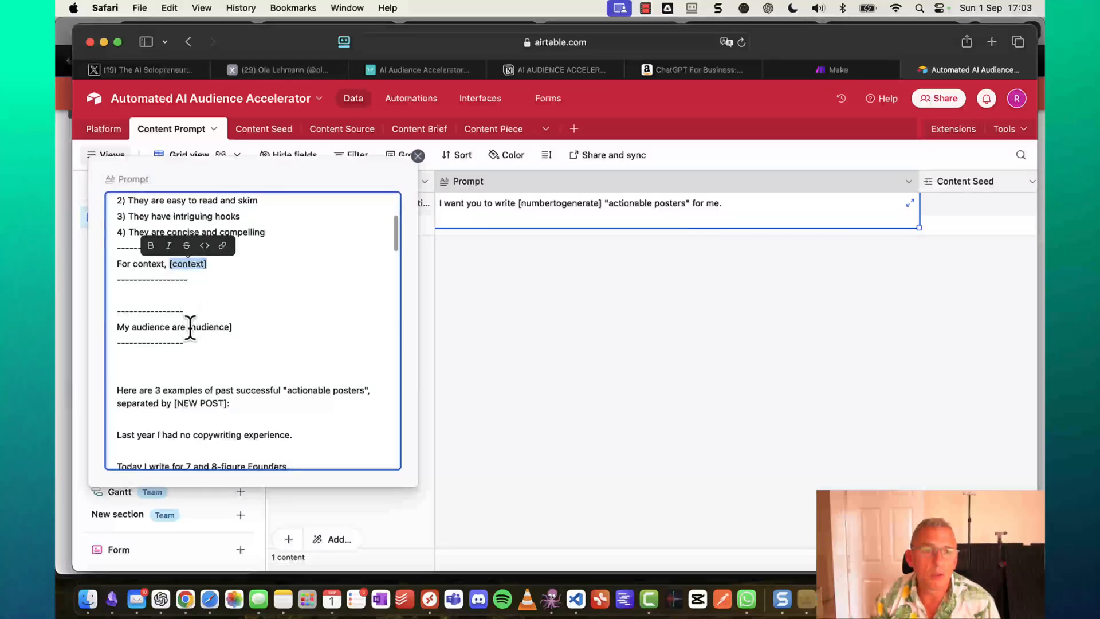
{"action": "left_click_drag", "start_coordinate": [189, 326], "coordinate": [258, 327]}
{"action": "scroll", "coordinate": [255, 342], "scroll_direction": "down", "scroll_amount": 5}
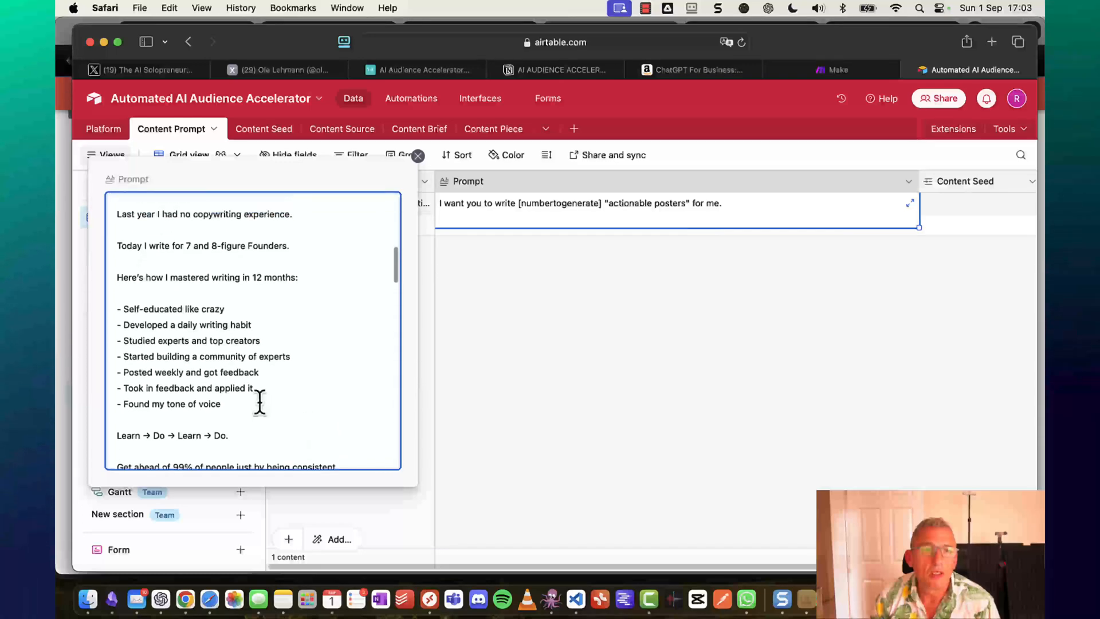
{"action": "scroll", "coordinate": [200, 381], "scroll_direction": "down", "scroll_amount": 10}
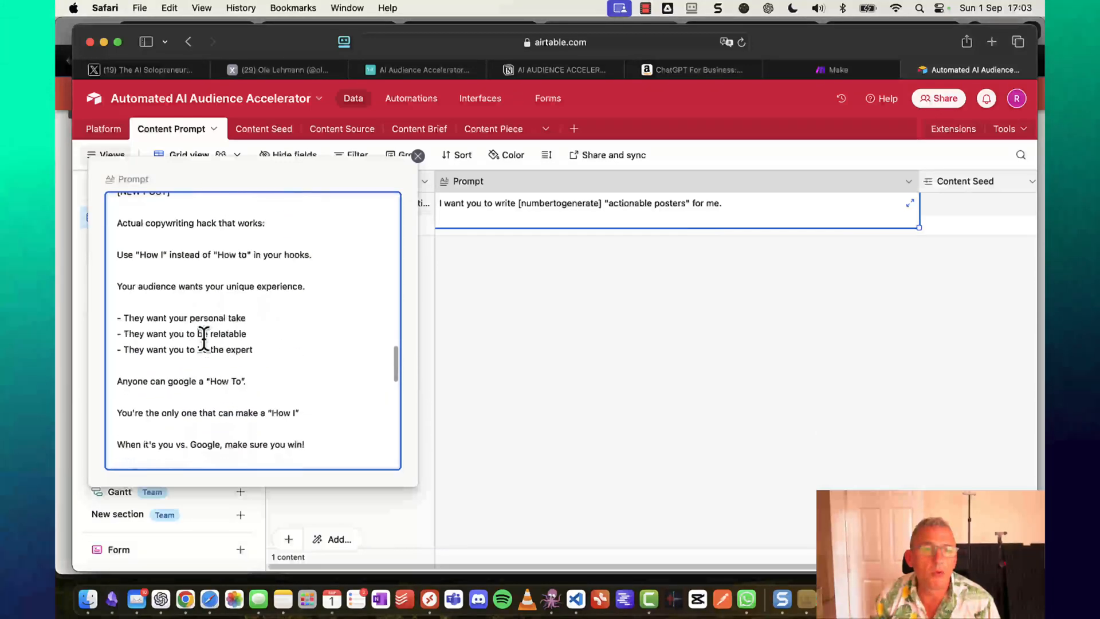
{"action": "scroll", "coordinate": [204, 339], "scroll_direction": "down", "scroll_amount": 8}
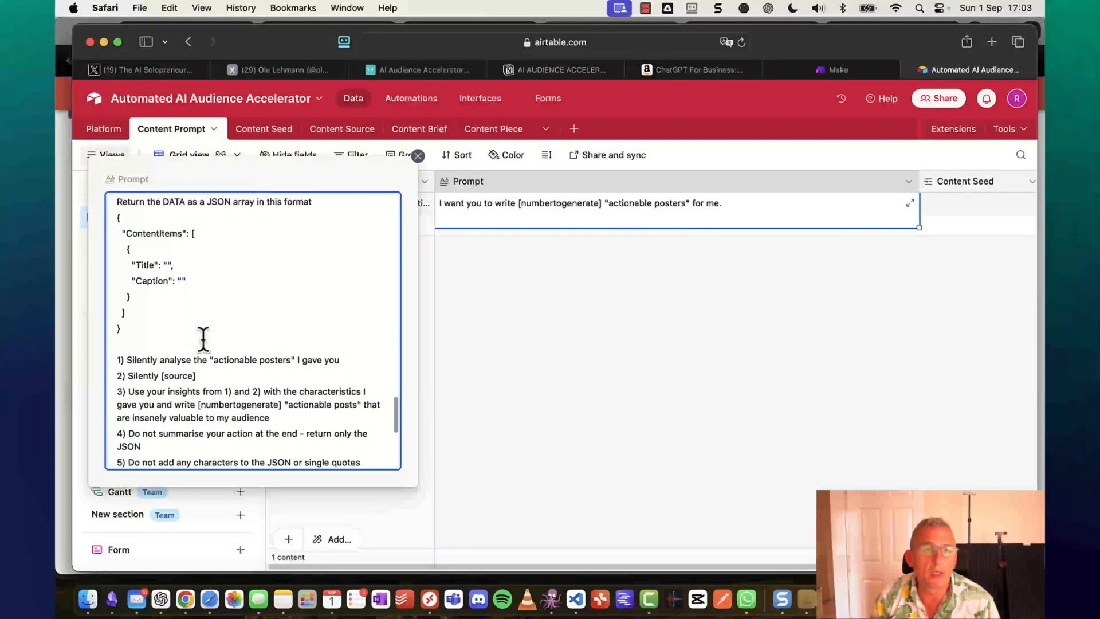
{"action": "scroll", "coordinate": [204, 340], "scroll_direction": "up", "scroll_amount": 2}
{"action": "scroll", "coordinate": [204, 340], "scroll_direction": "up", "scroll_amount": 1}
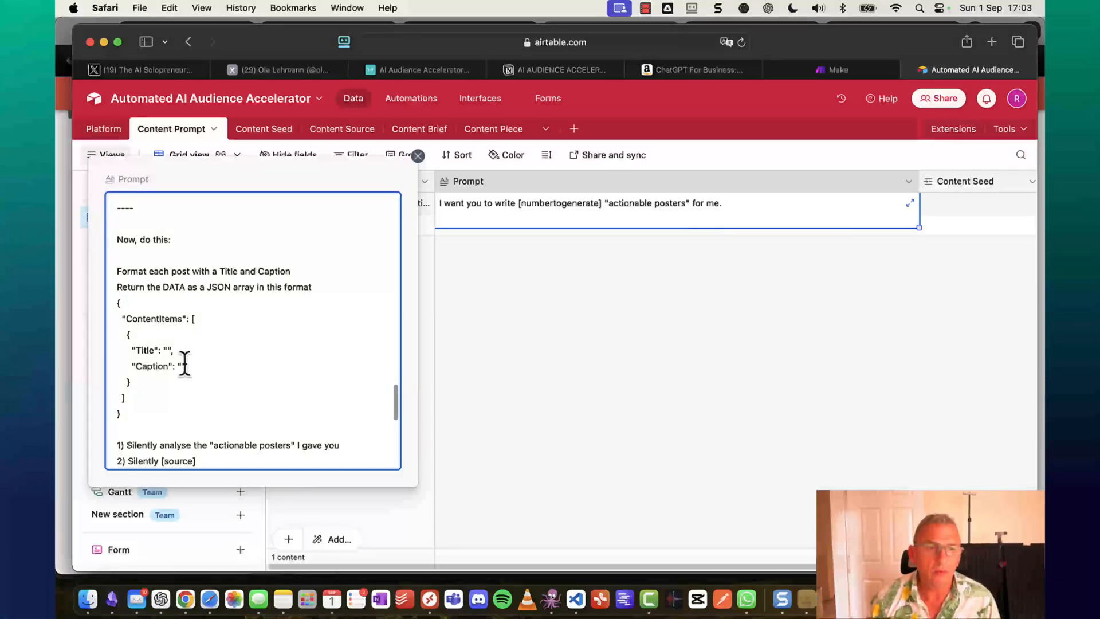
{"action": "scroll", "coordinate": [184, 363], "scroll_direction": "down", "scroll_amount": 5}
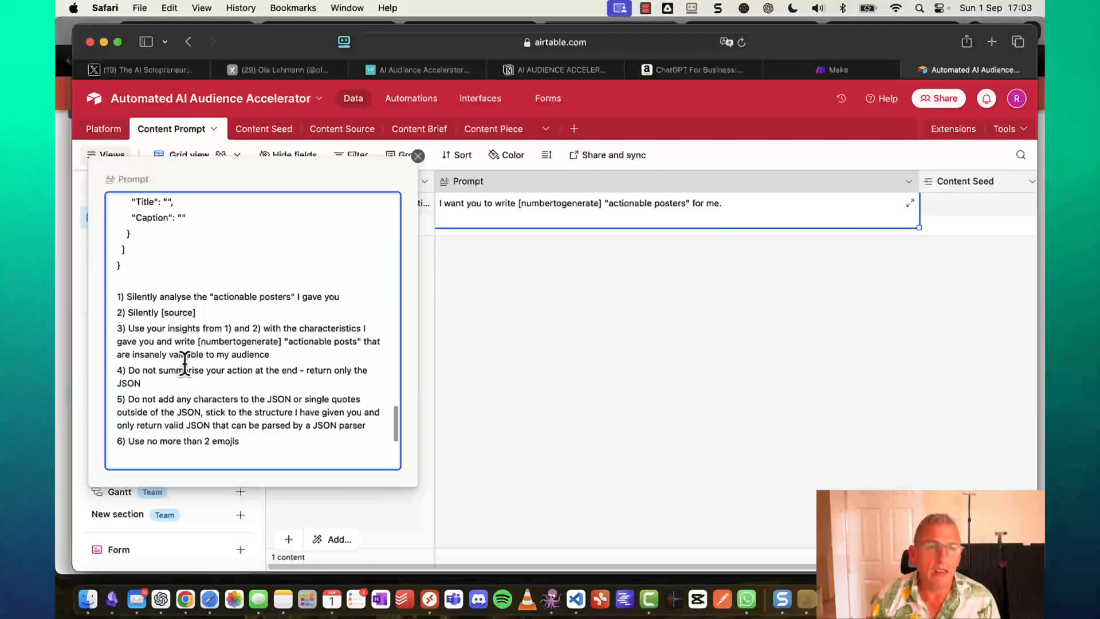
{"action": "scroll", "coordinate": [184, 364], "scroll_direction": "down", "scroll_amount": 2}
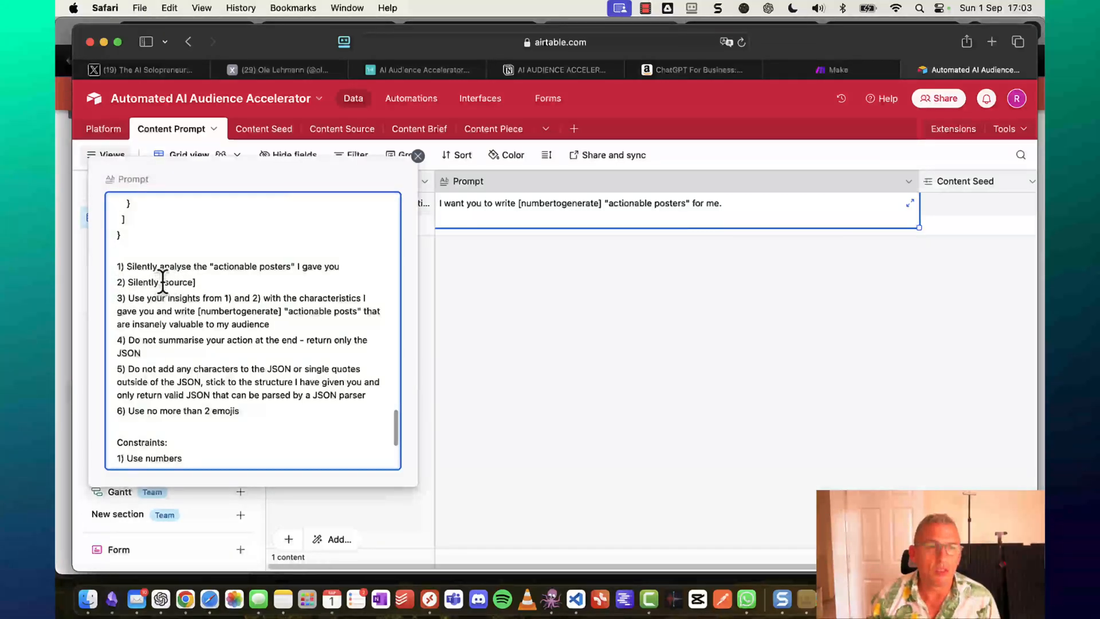
{"action": "double_click", "coordinate": [239, 311]}
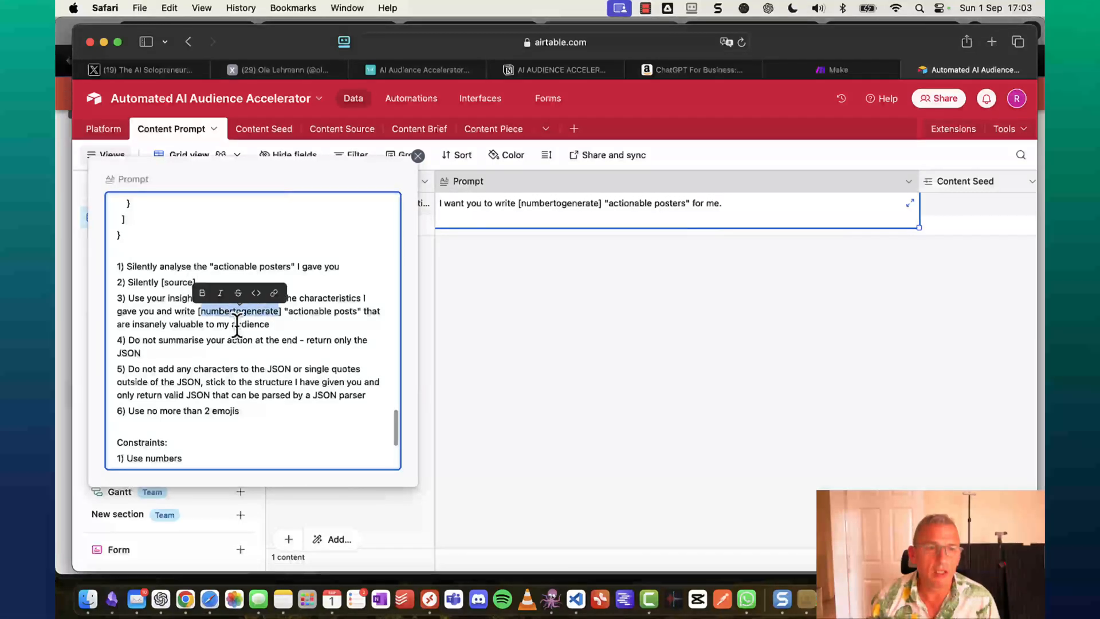
{"action": "scroll", "coordinate": [245, 436], "scroll_direction": "down", "scroll_amount": 3}
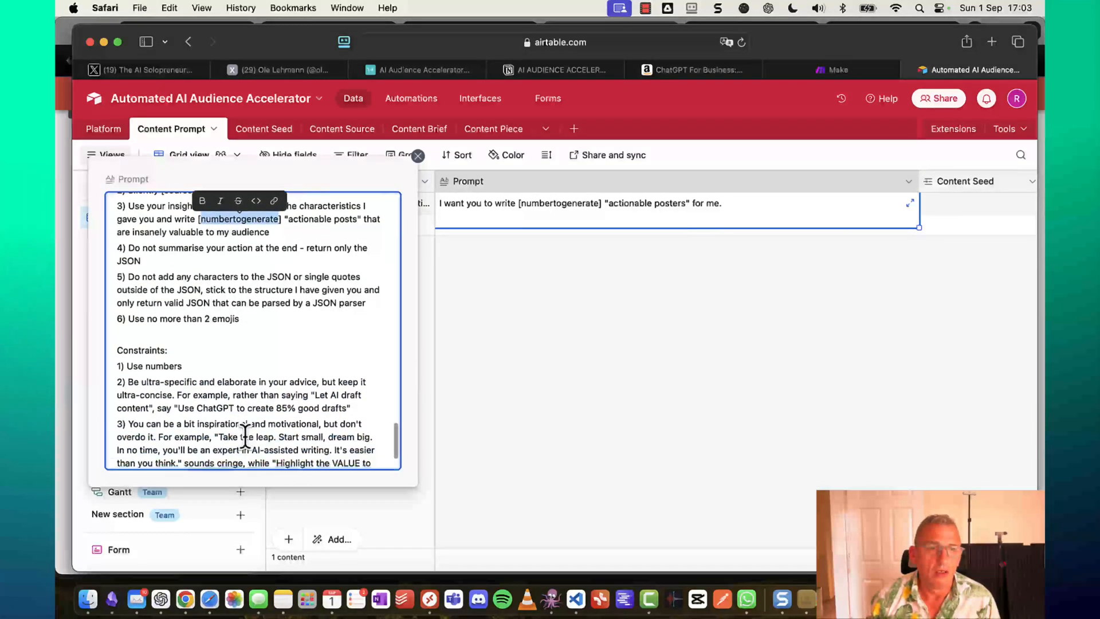
{"action": "scroll", "coordinate": [243, 424], "scroll_direction": "down", "scroll_amount": 1}
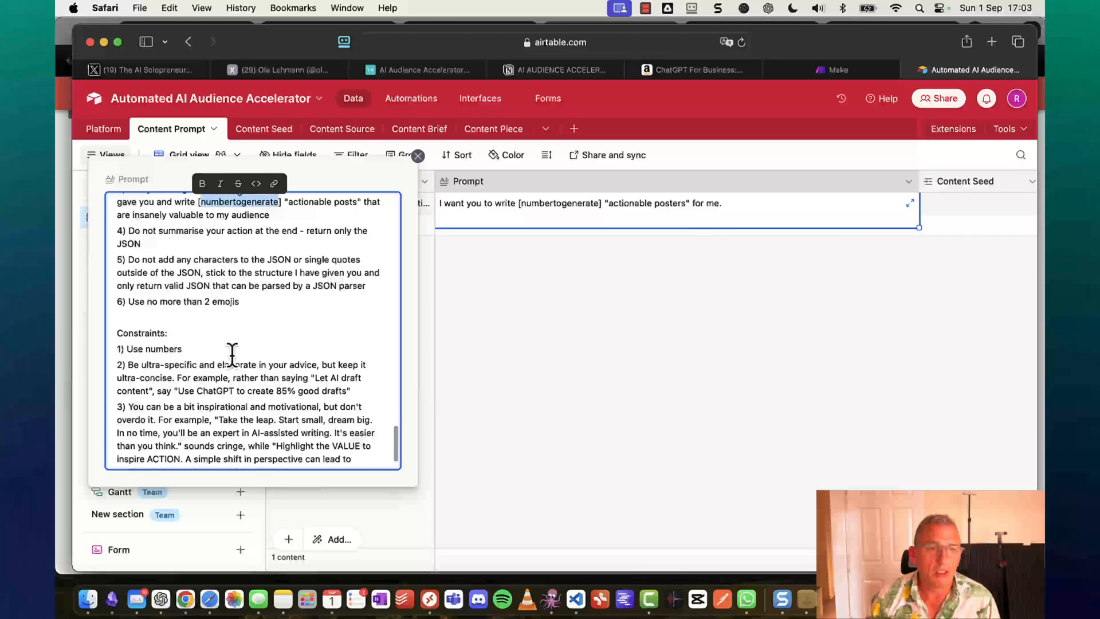
{"action": "scroll", "coordinate": [246, 373], "scroll_direction": "down", "scroll_amount": 2}
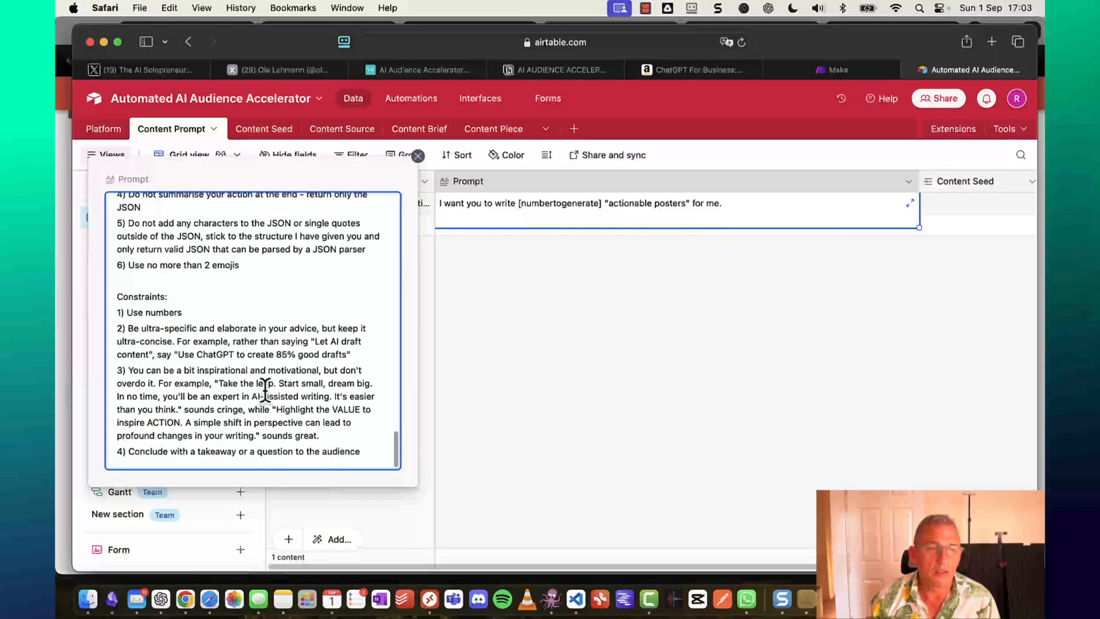
{"action": "scroll", "coordinate": [265, 388], "scroll_direction": "up", "scroll_amount": 15}
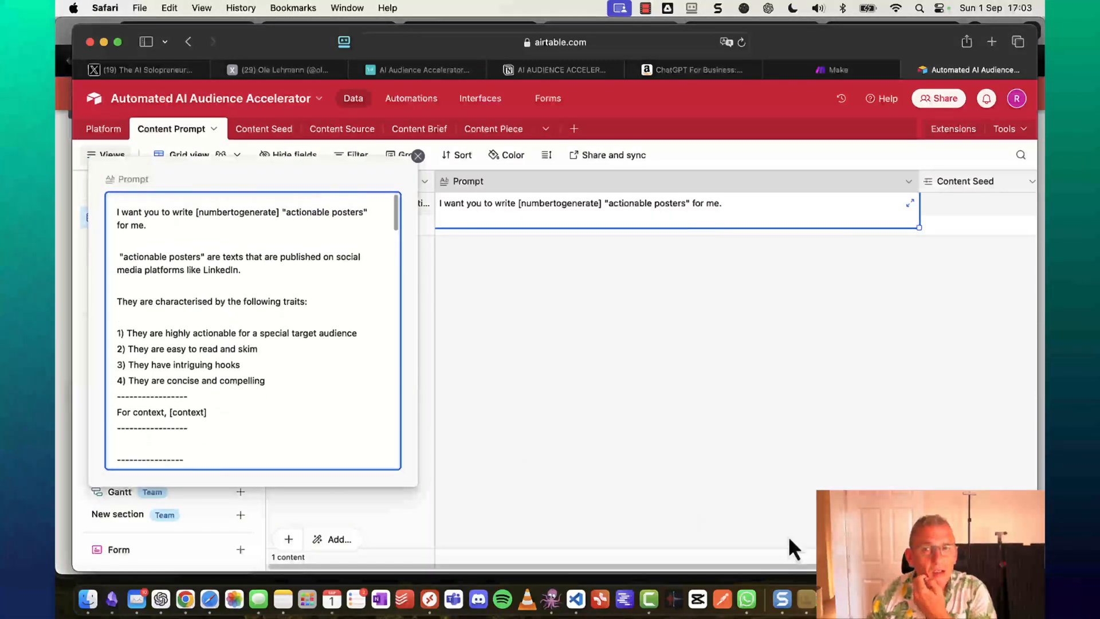
Close the prompt editor and reorder the tables so Content Seed comes first and Content Piece second.
{"action": "left_click", "coordinate": [786, 442]}
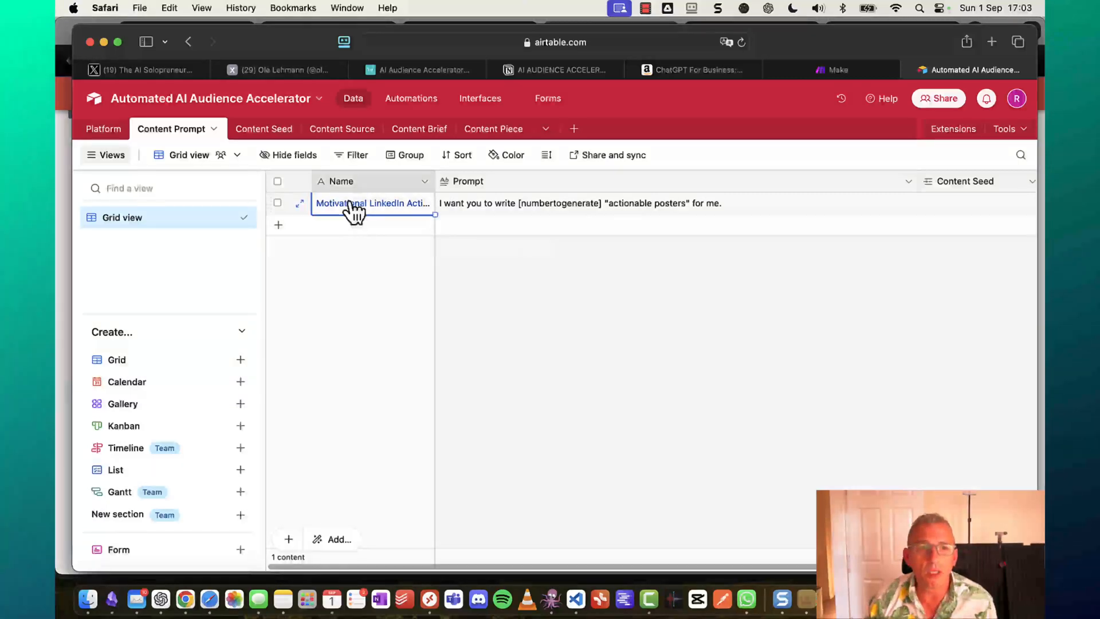
{"action": "left_click", "coordinate": [654, 360]}
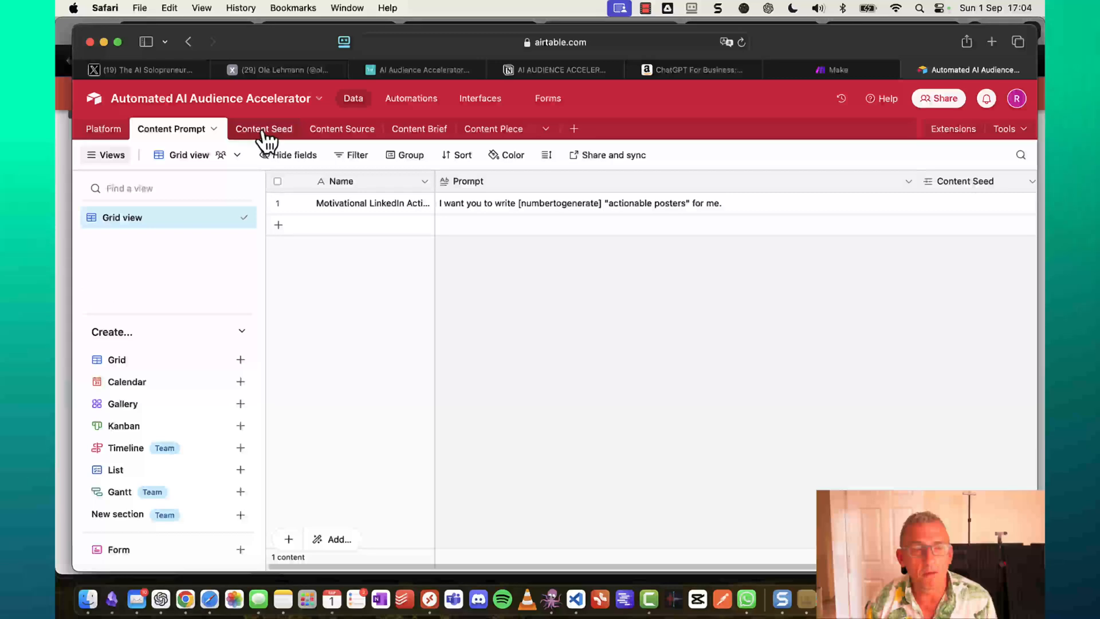
{"action": "left_click", "coordinate": [263, 132]}
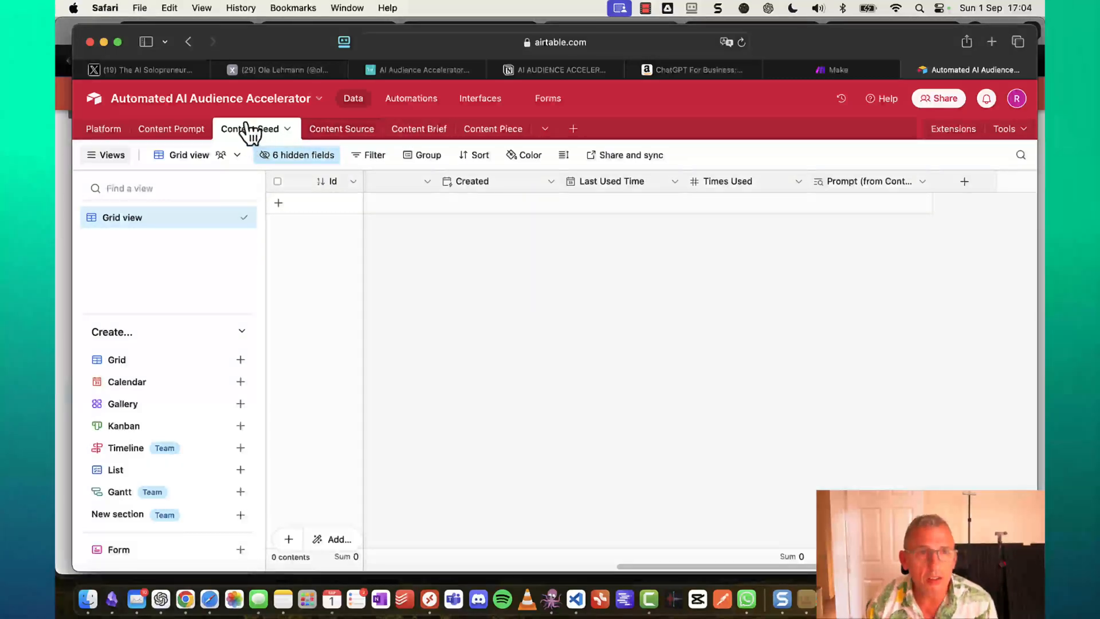
{"action": "mouse_move", "coordinate": [273, 130]}
{"action": "left_mouse_down"}
{"action": "mouse_move", "coordinate": [114, 136]}
{"action": "mouse_move", "coordinate": [214, 118]}
{"action": "mouse_move", "coordinate": [261, 148]}
{"action": "left_mouse_up"}
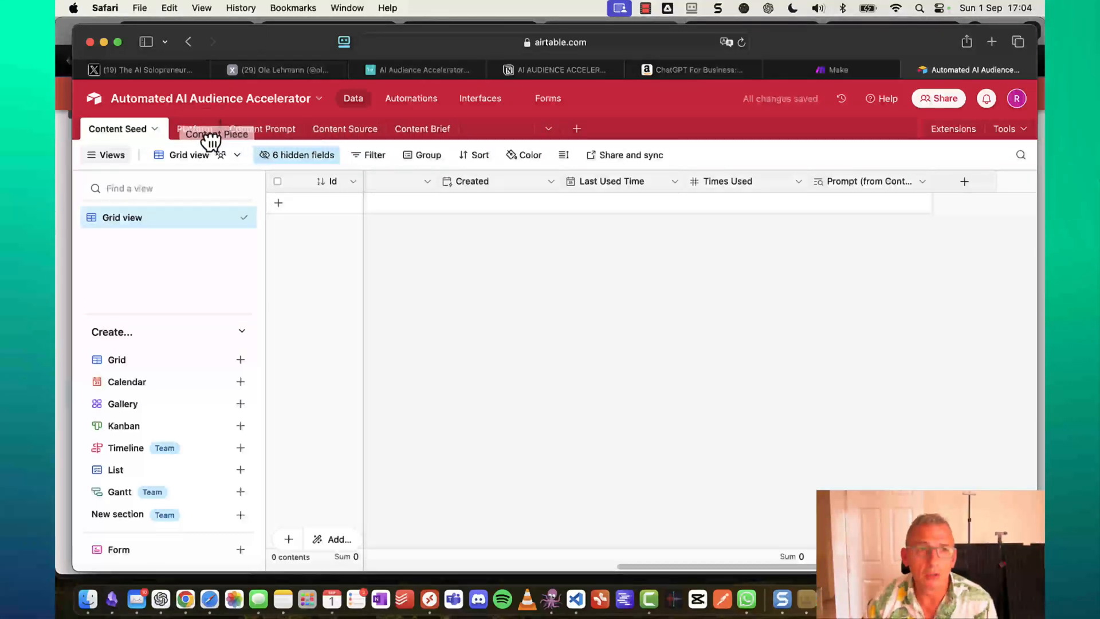
{"action": "left_click_drag", "start_coordinate": [210, 141], "coordinate": [166, 140]}
{"action": "left_click", "coordinate": [128, 139]}
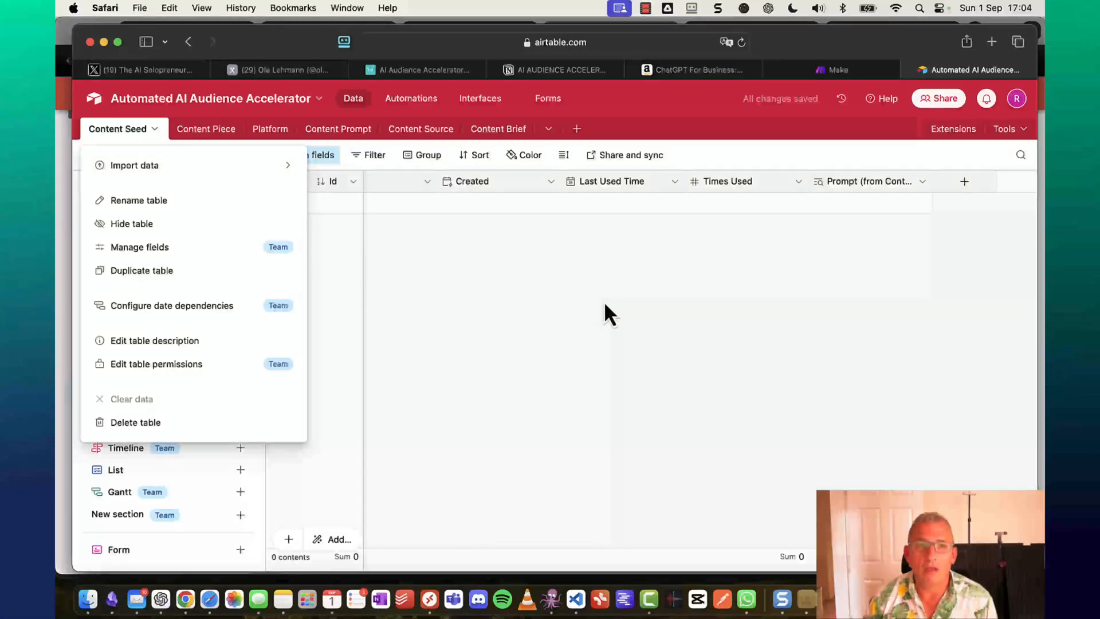
{"action": "left_click", "coordinate": [604, 301]}
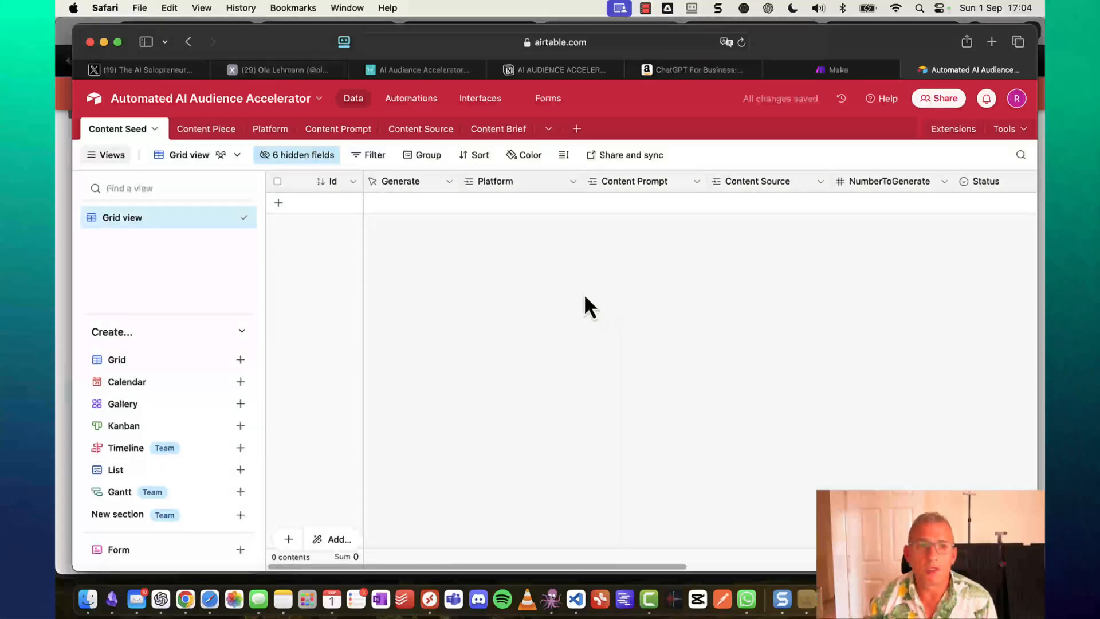
Add a Content Seed record linked to LinkedIn, the Motivational LinkedIn Activist prompt and ChatGPT for Business.
{"action": "left_click", "coordinate": [434, 203]}
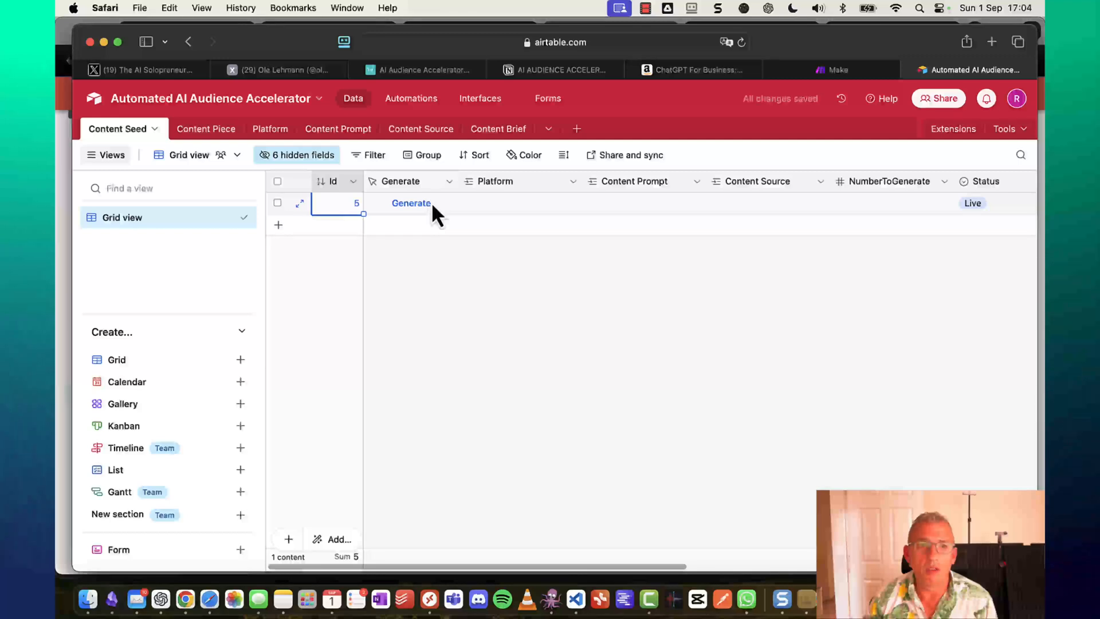
{"action": "left_click", "coordinate": [523, 202]}
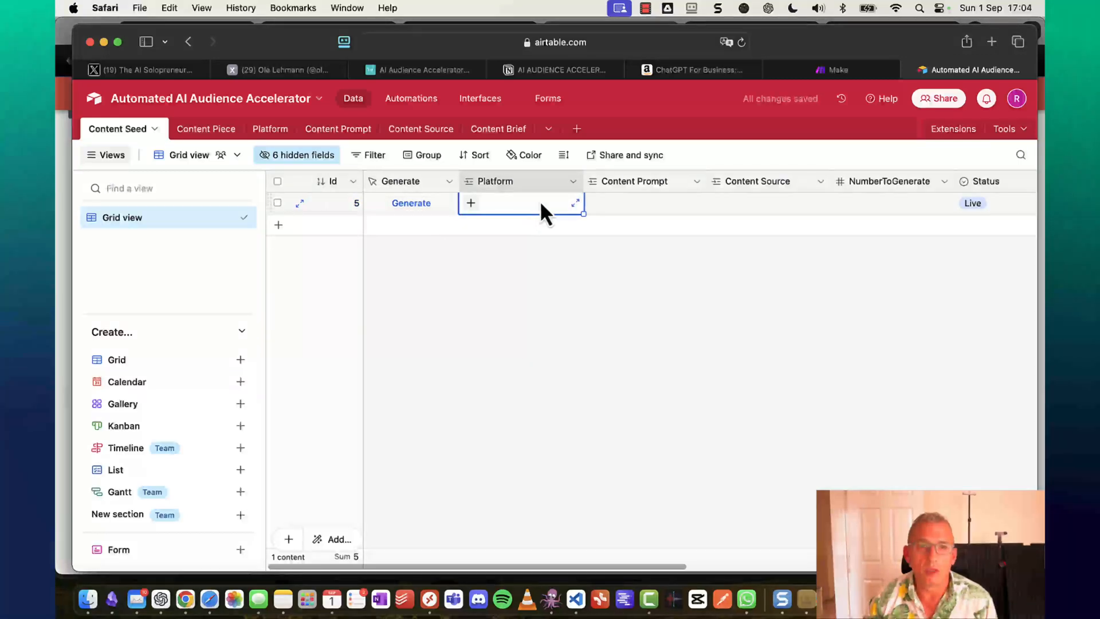
{"action": "left_click", "coordinate": [470, 204]}
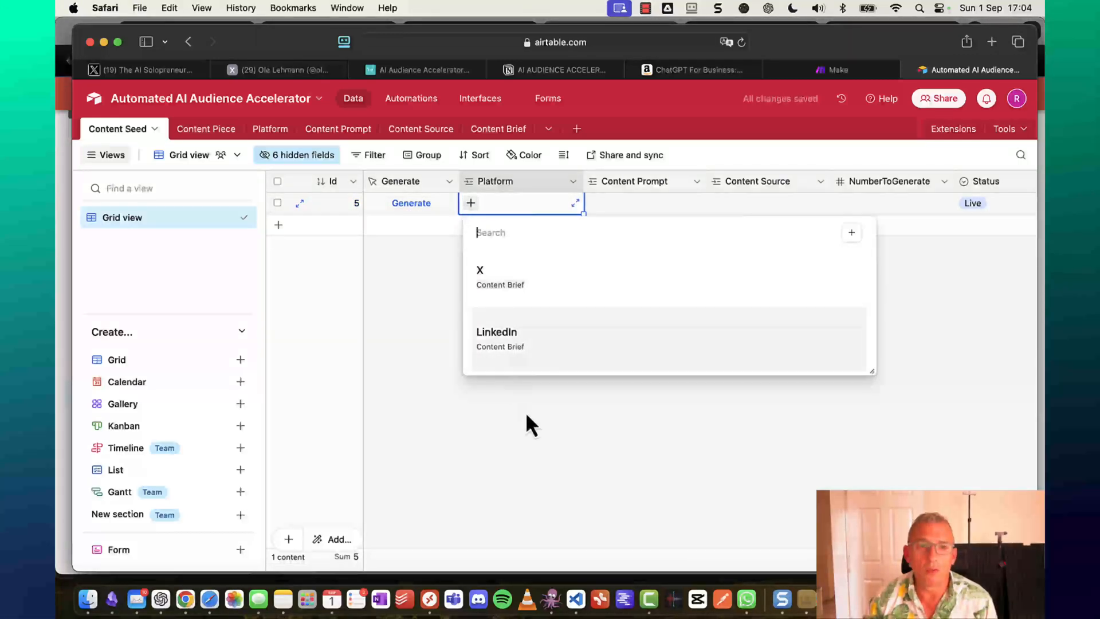
{"action": "left_click", "coordinate": [511, 357]}
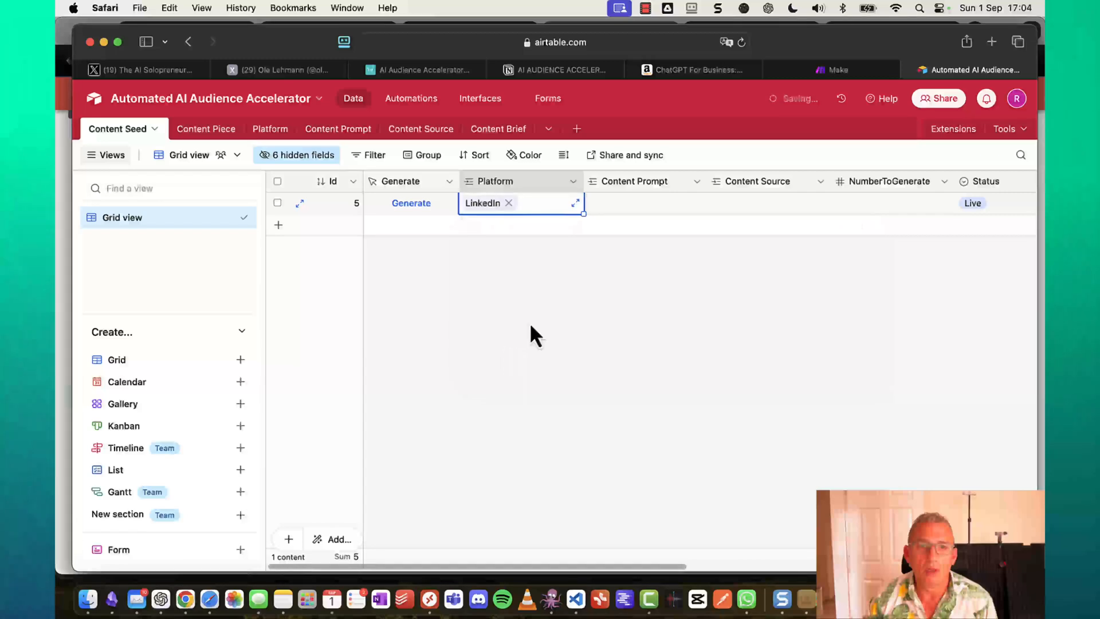
{"action": "left_click", "coordinate": [644, 204]}
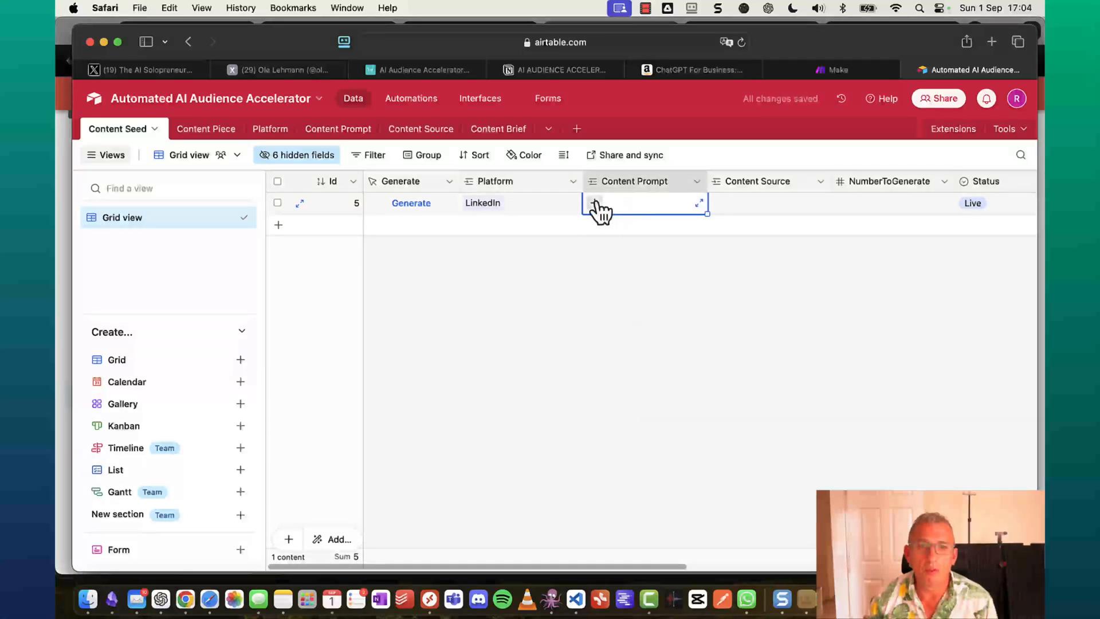
{"action": "left_click", "coordinate": [594, 203]}
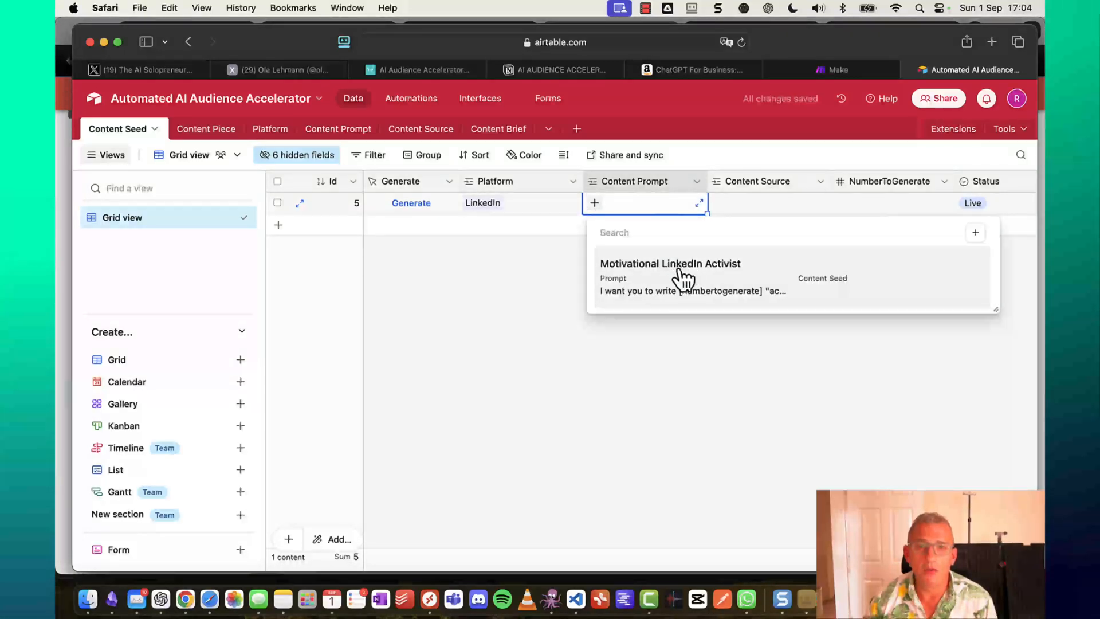
{"action": "left_click", "coordinate": [683, 279]}
{"action": "left_click", "coordinate": [773, 206]}
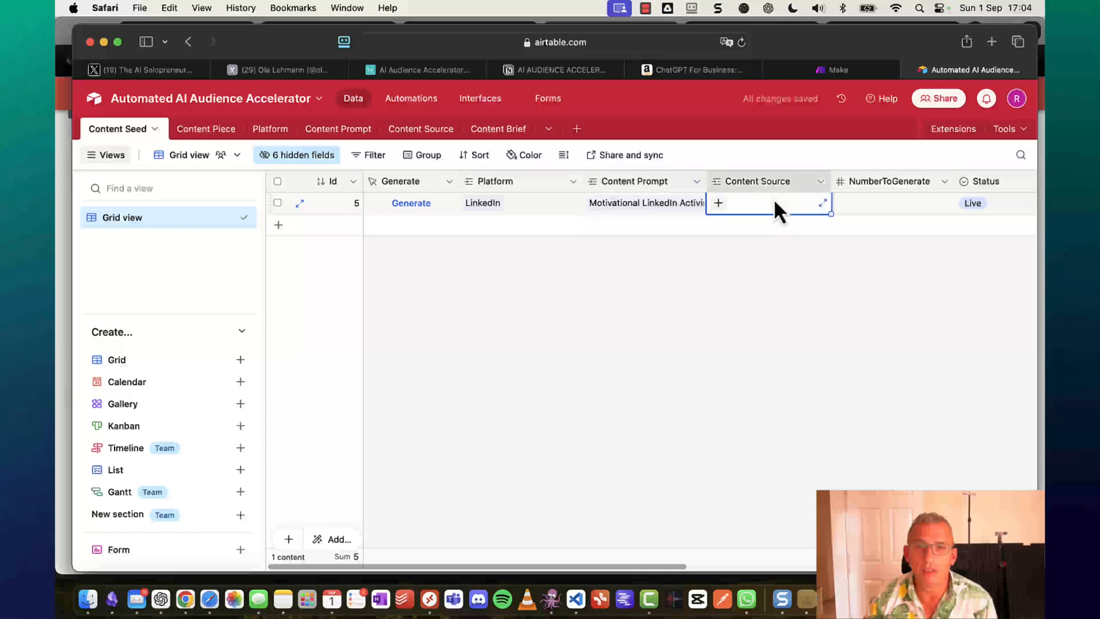
{"action": "left_click", "coordinate": [720, 204]}
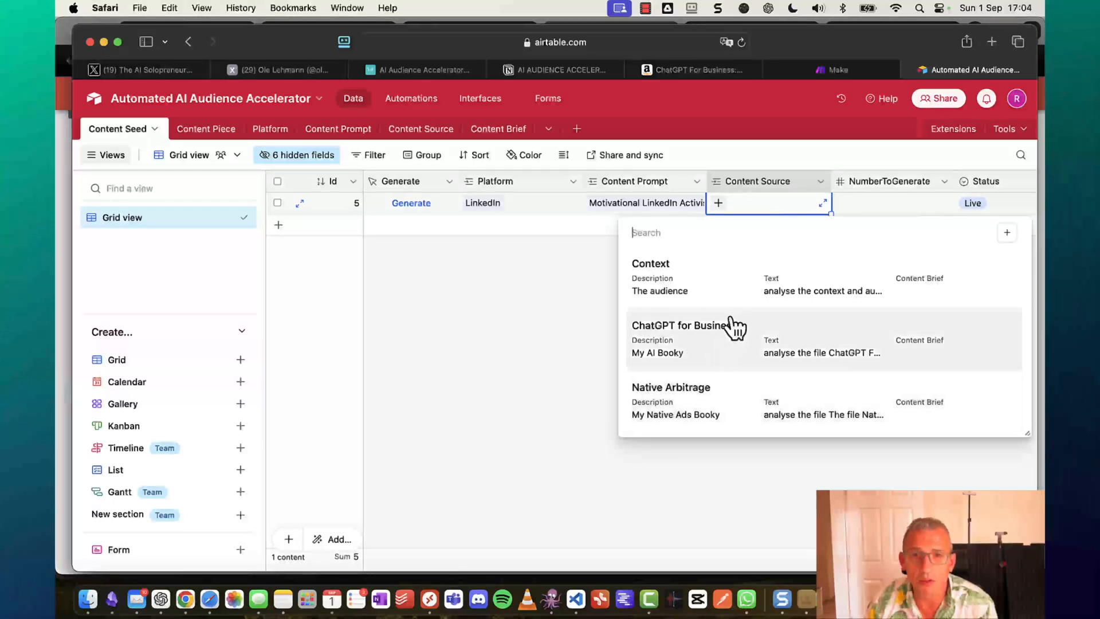
{"action": "left_click", "coordinate": [700, 337]}
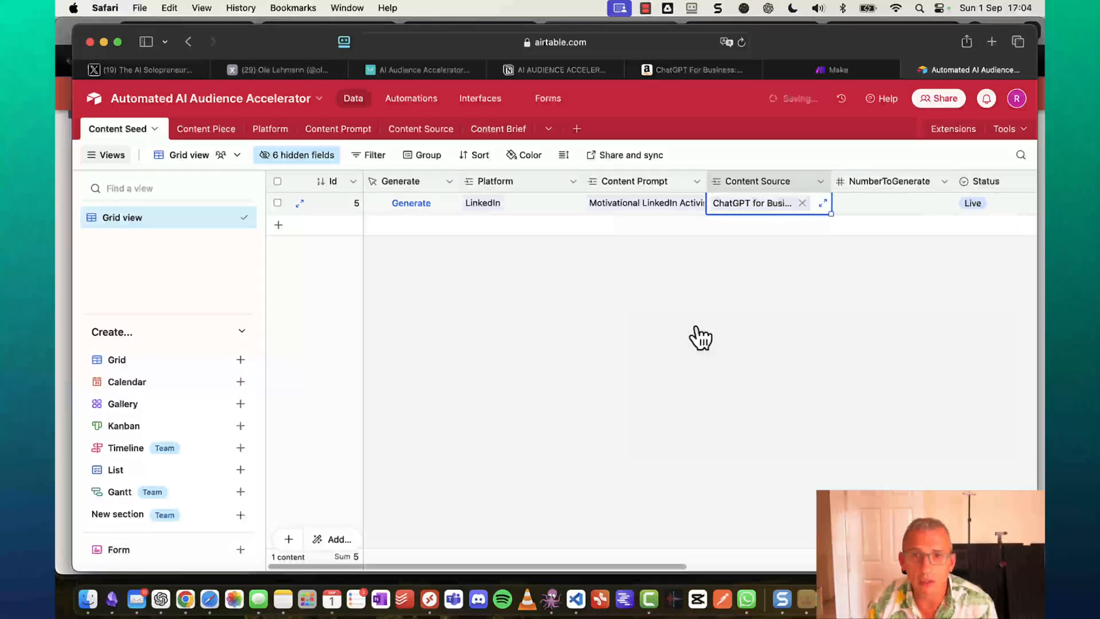
Set the record's NumberToGenerate to 6, then switch to the Make dashboard.
{"action": "left_click", "coordinate": [865, 204]}
{"action": "left_click", "coordinate": [867, 205]}
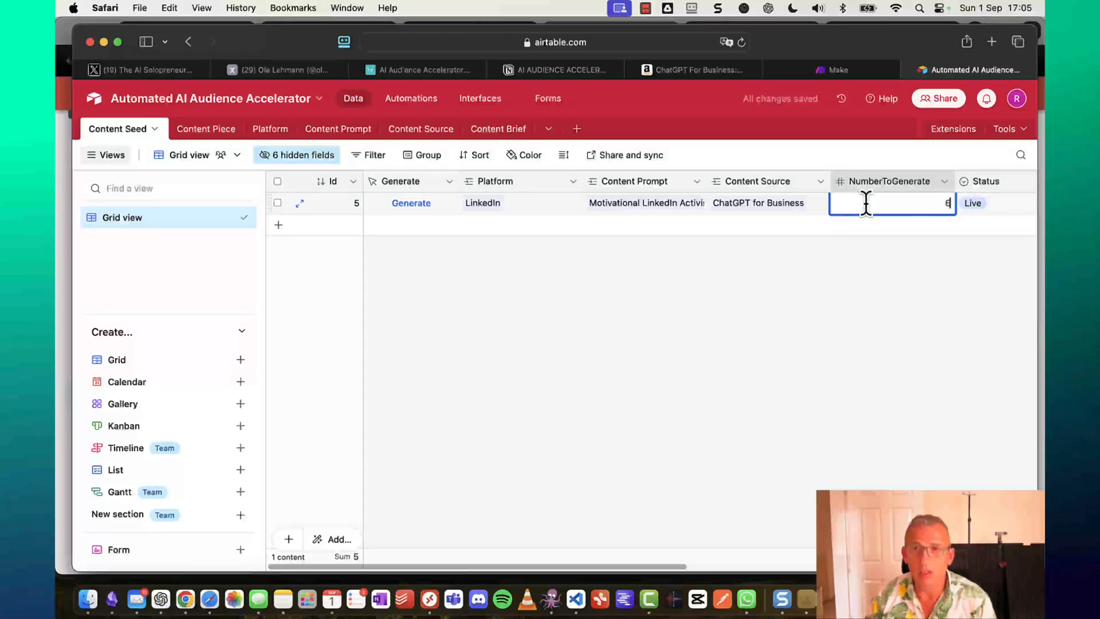
{"action": "scroll", "coordinate": [957, 249], "scroll_direction": "right", "scroll_amount": 5}
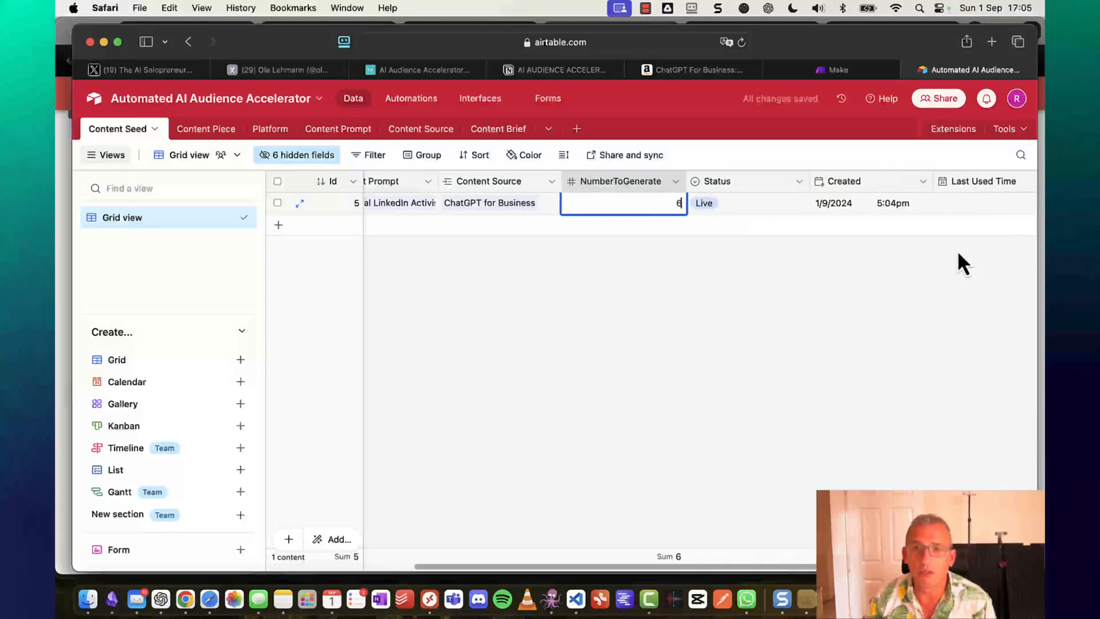
{"action": "scroll", "coordinate": [957, 250], "scroll_direction": "right", "scroll_amount": 5}
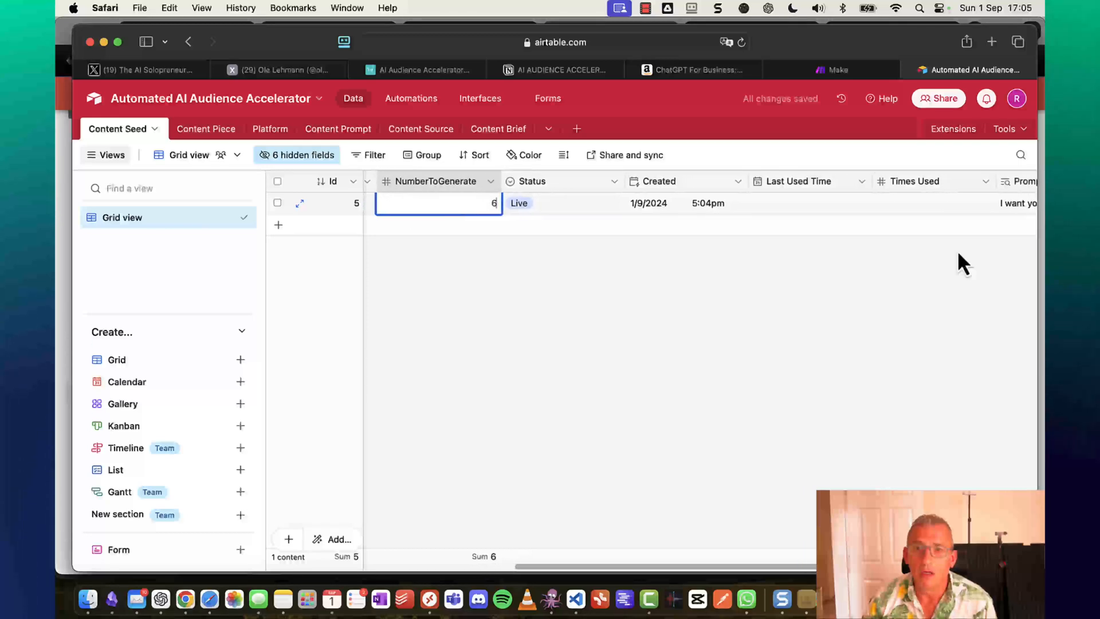
{"action": "scroll", "coordinate": [958, 250], "scroll_direction": "right", "scroll_amount": 4}
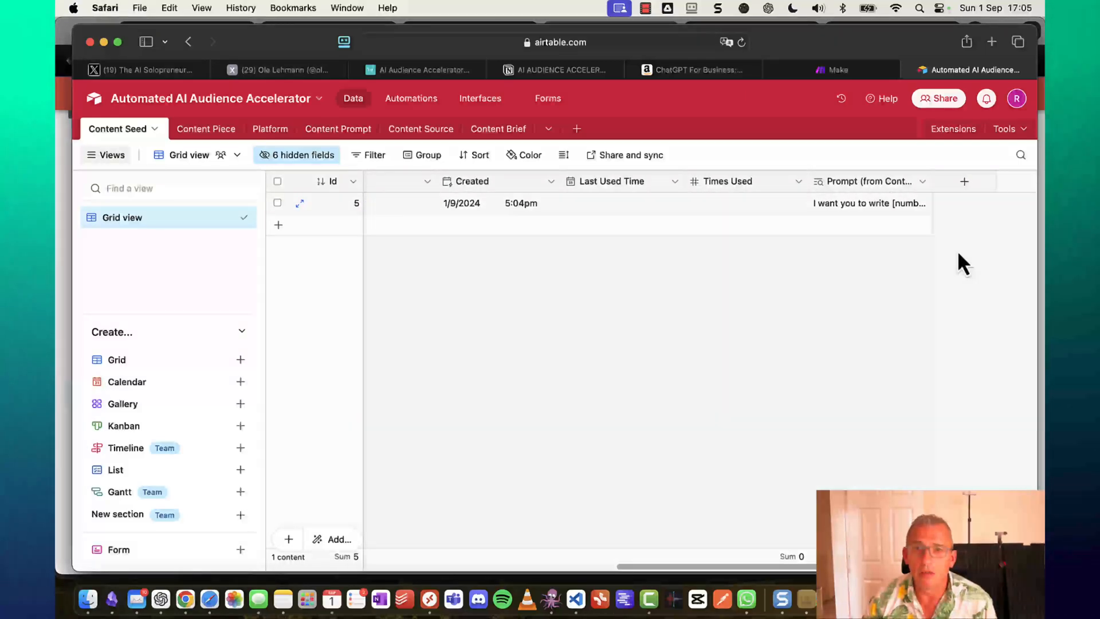
{"action": "scroll", "coordinate": [958, 254], "scroll_direction": "left", "scroll_amount": 10}
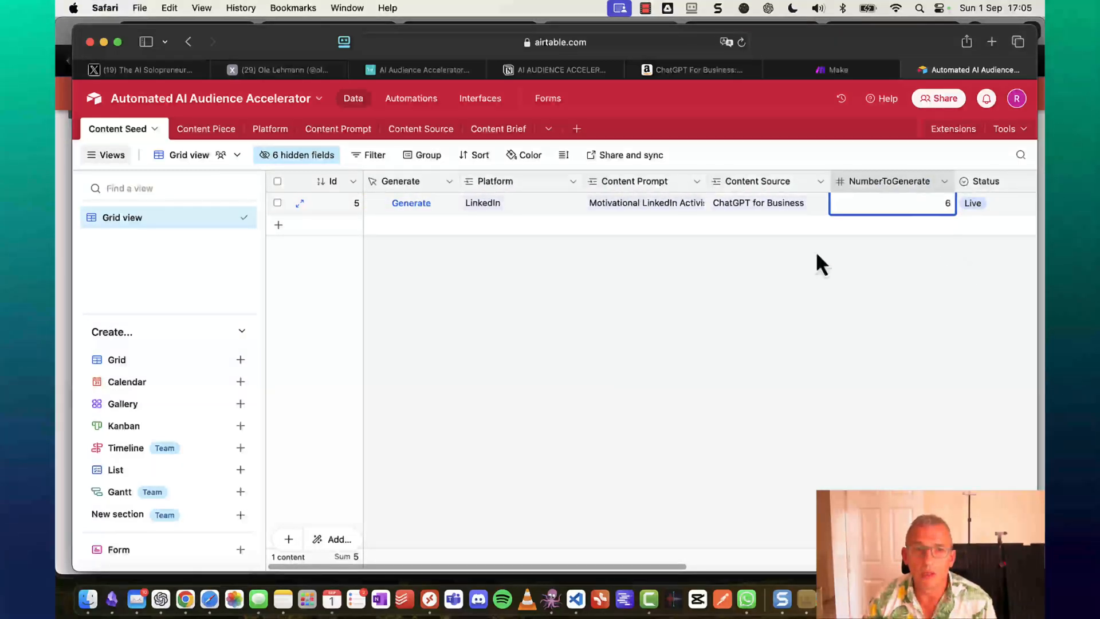
{"action": "left_click", "coordinate": [429, 234]}
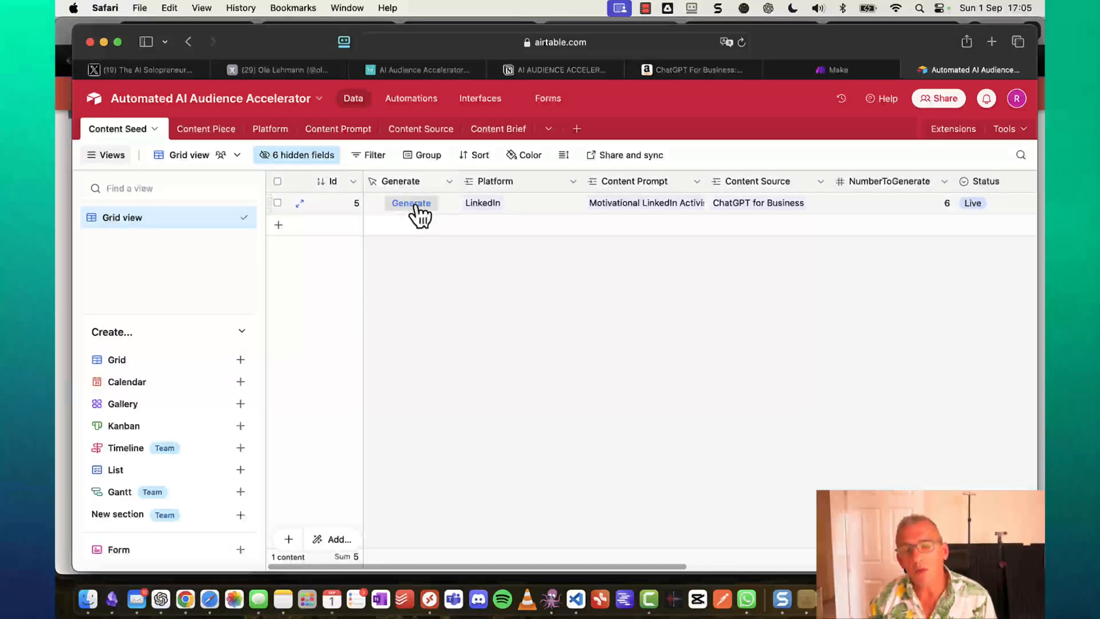
{"action": "left_click", "coordinate": [832, 70]}
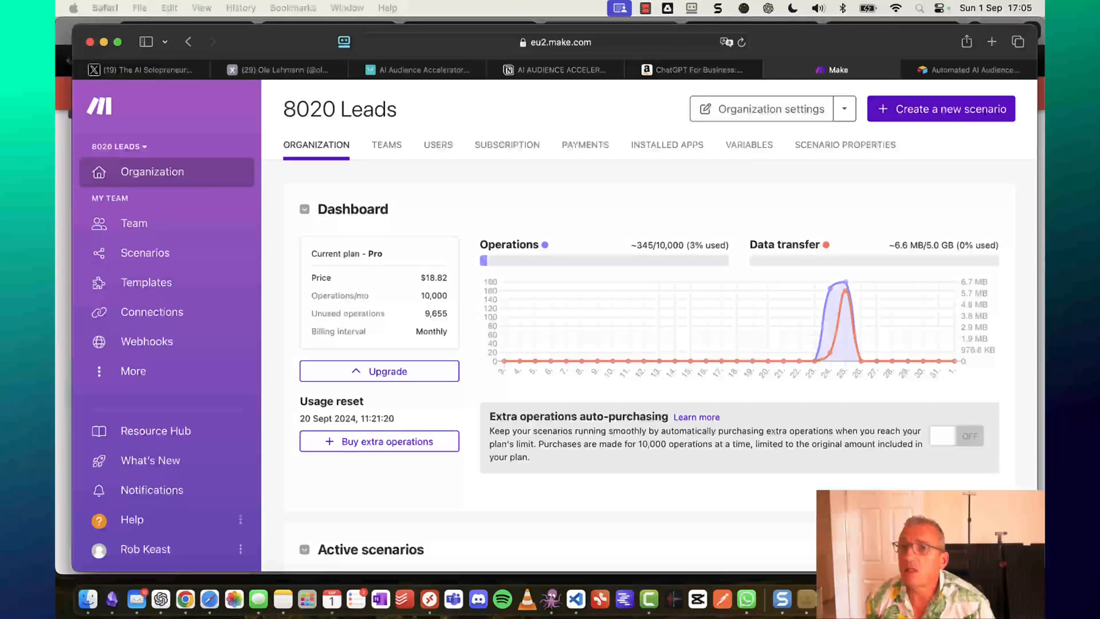
{"action": "left_click_drag", "start_coordinate": [1045, 0], "coordinate": [858, 60]}
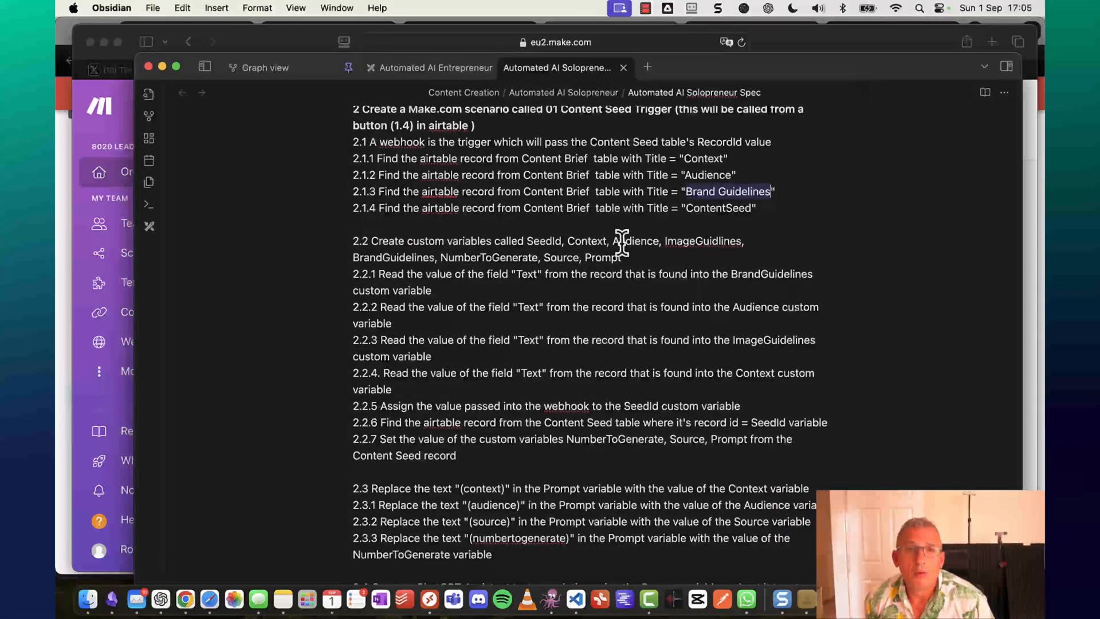
{"action": "scroll", "coordinate": [573, 241], "scroll_direction": "up", "scroll_amount": 3}
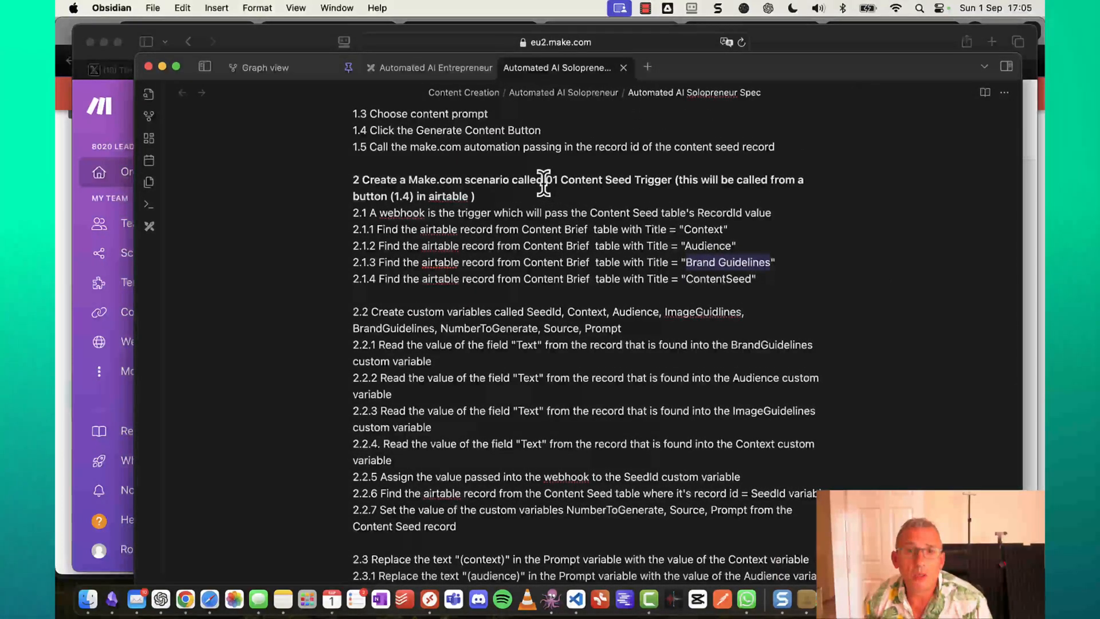
{"action": "left_click_drag", "start_coordinate": [546, 180], "coordinate": [673, 178]}
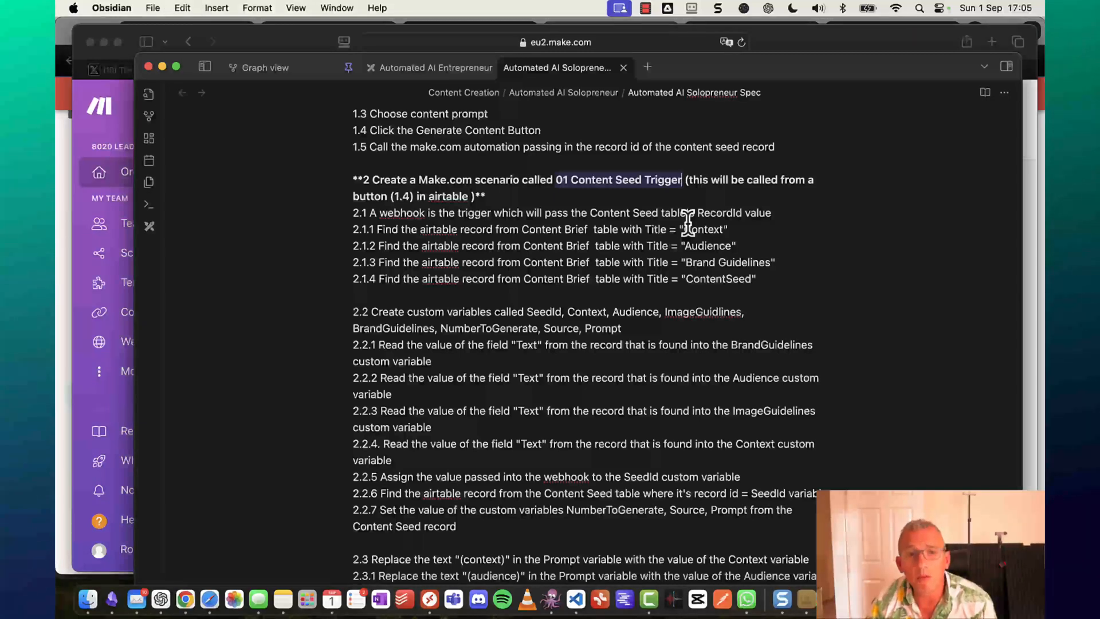
{"action": "scroll", "coordinate": [642, 478], "scroll_direction": "down", "scroll_amount": 6}
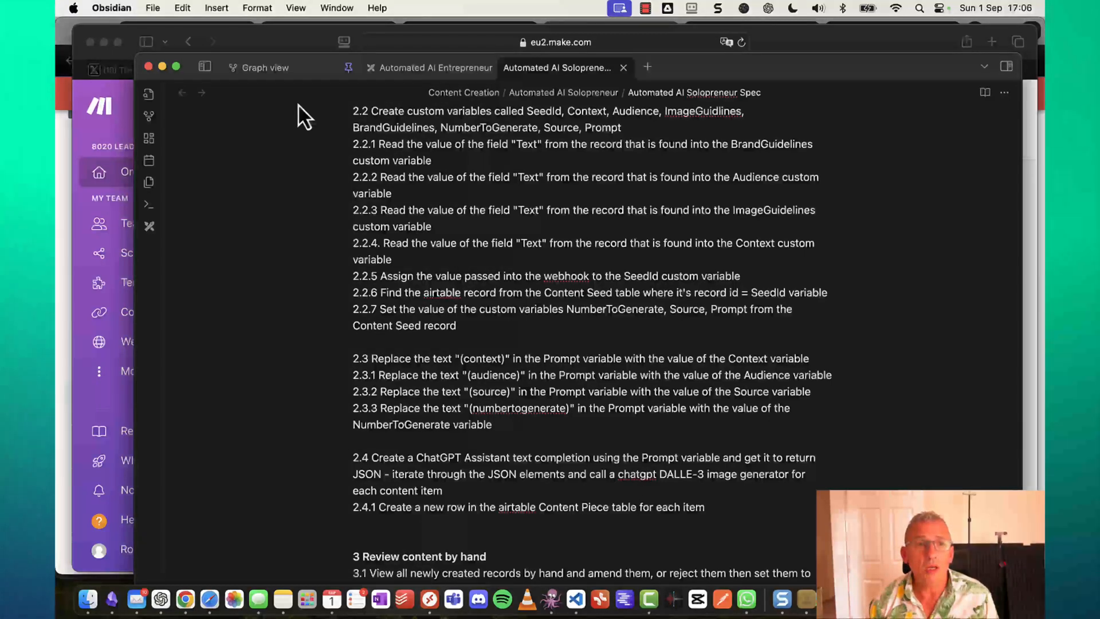
{"action": "scroll", "coordinate": [475, 201], "scroll_direction": "up", "scroll_amount": 1}
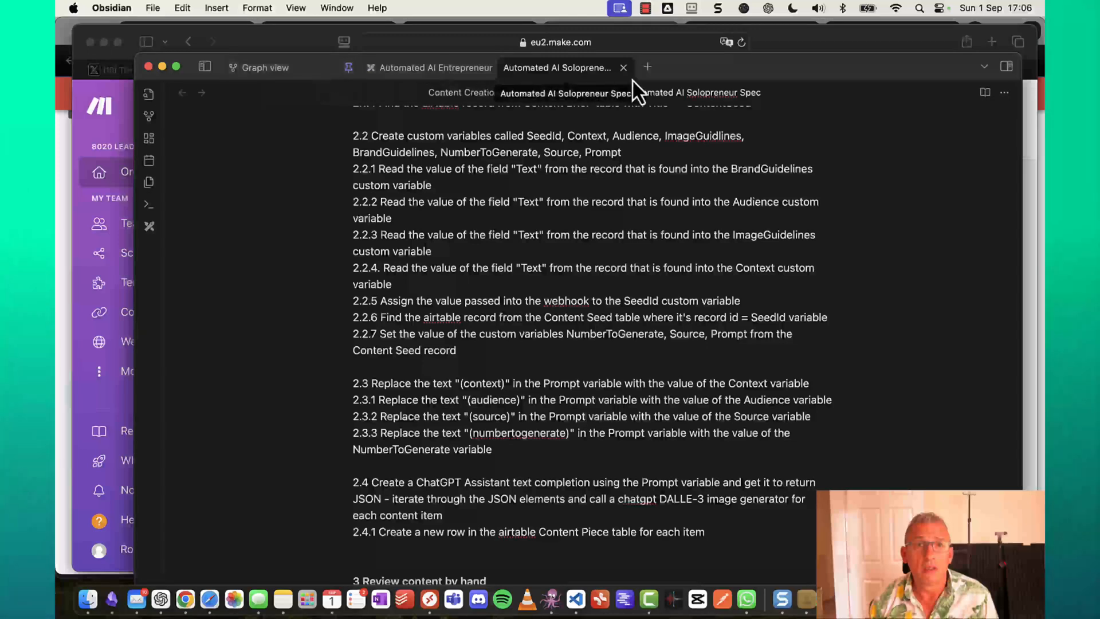
{"action": "left_click_drag", "start_coordinate": [703, 66], "coordinate": [1099, 60]}
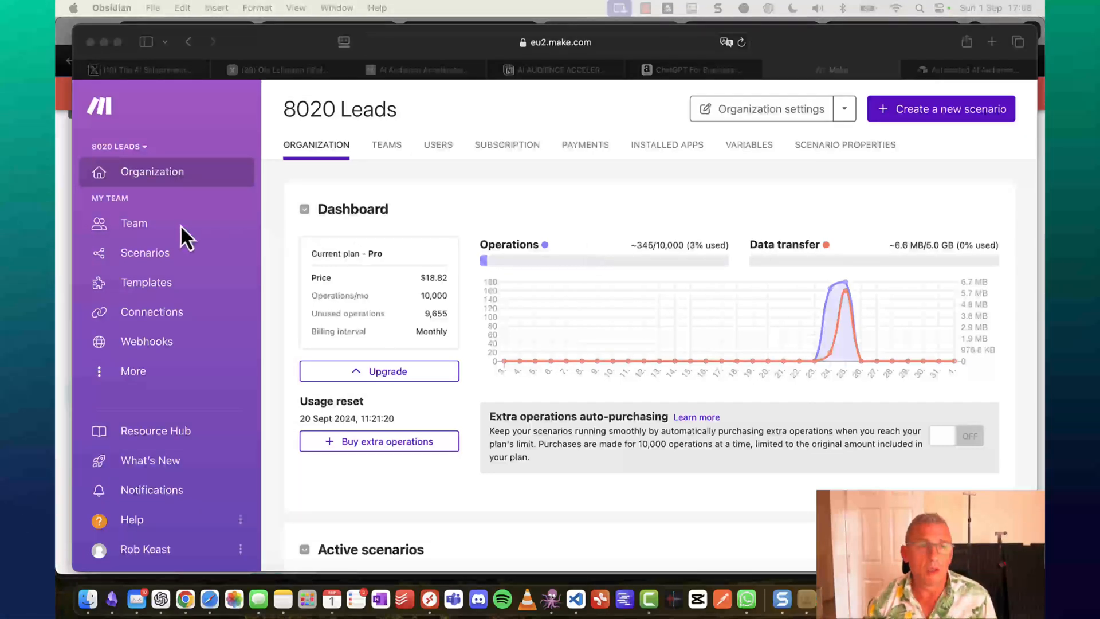
Create a new scenario folder named 'Automated AI AUdience Accelerator' from the scenarios list.
{"action": "left_click", "coordinate": [137, 244]}
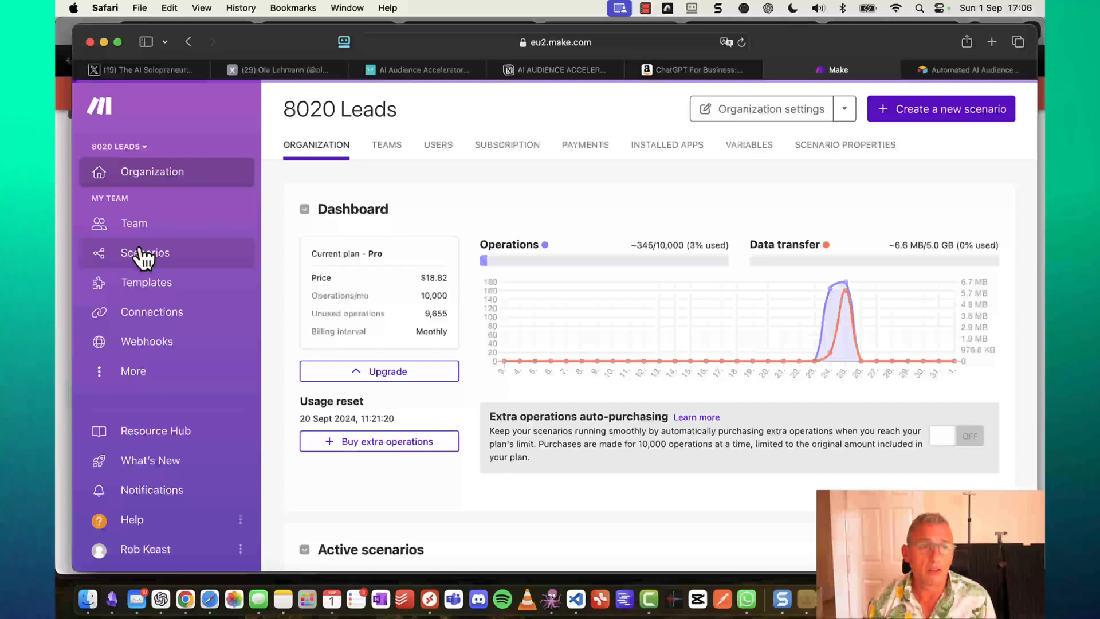
{"action": "left_click", "coordinate": [139, 251]}
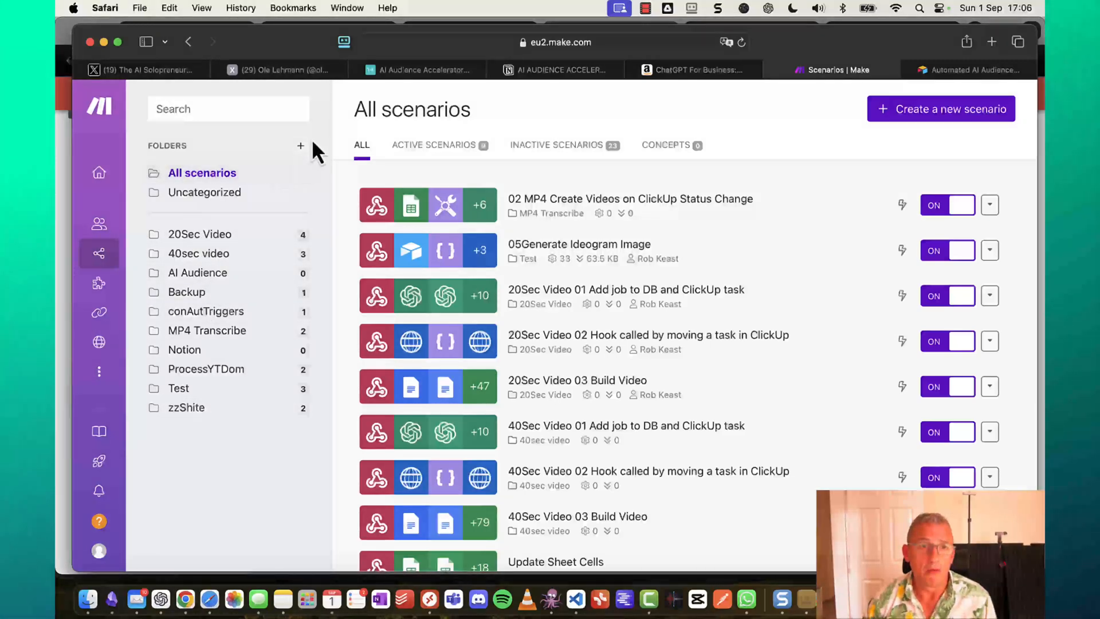
{"action": "left_click", "coordinate": [302, 147]}
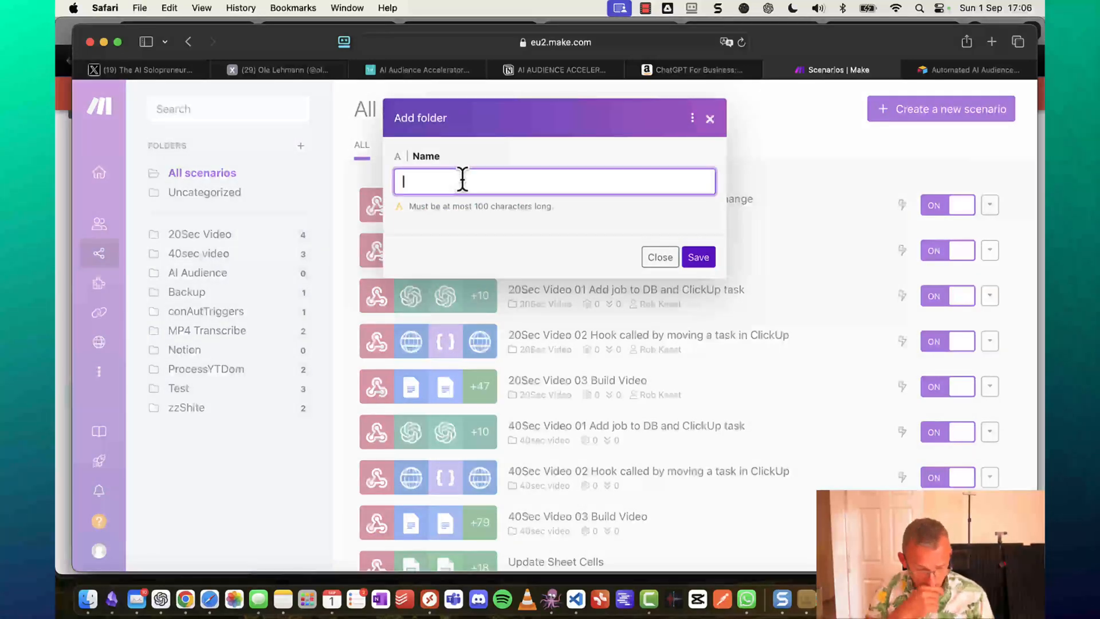
{"action": "type", "text": "Al"}
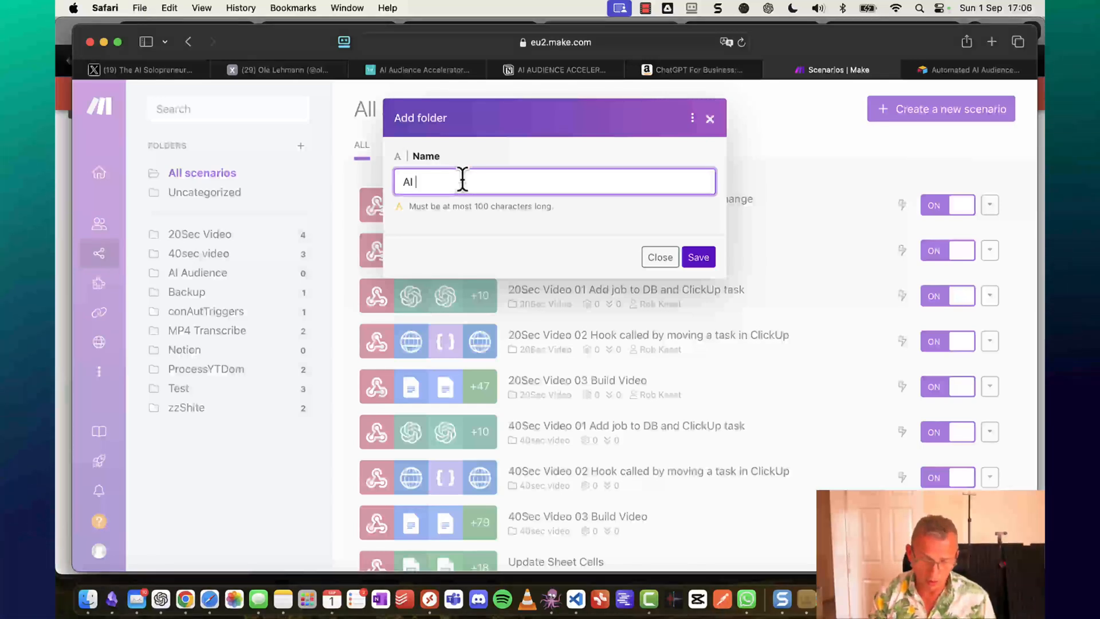
{"action": "key", "text": "BackSpace"}
{"action": "key", "text": "BackSpace"}
{"action": "key", "text": "BackSpace"}
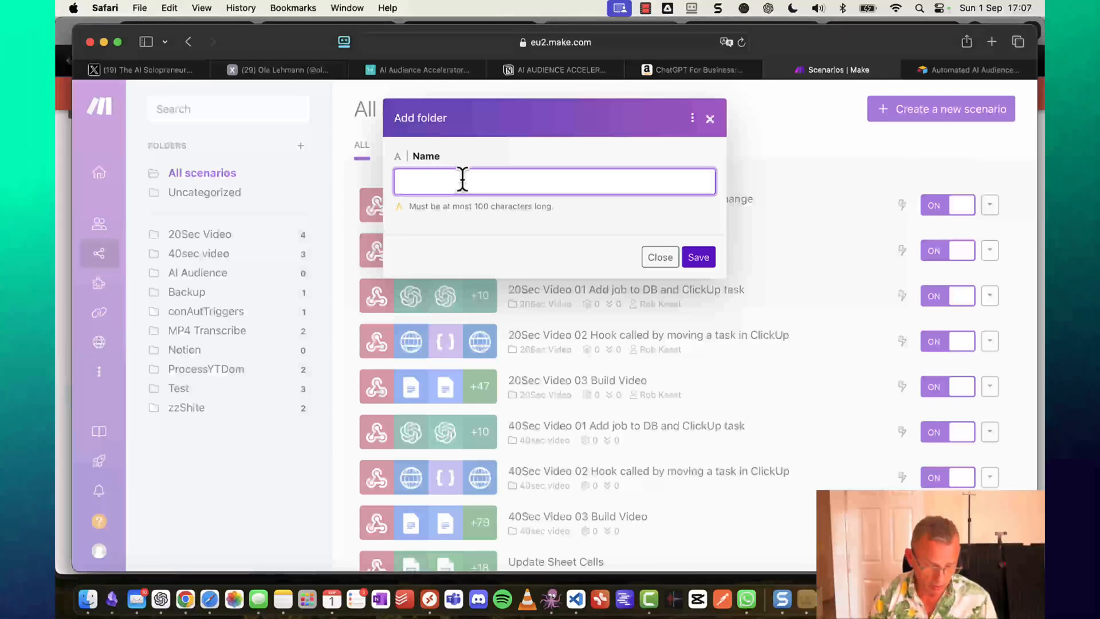
{"action": "type", "text": "Automated"}
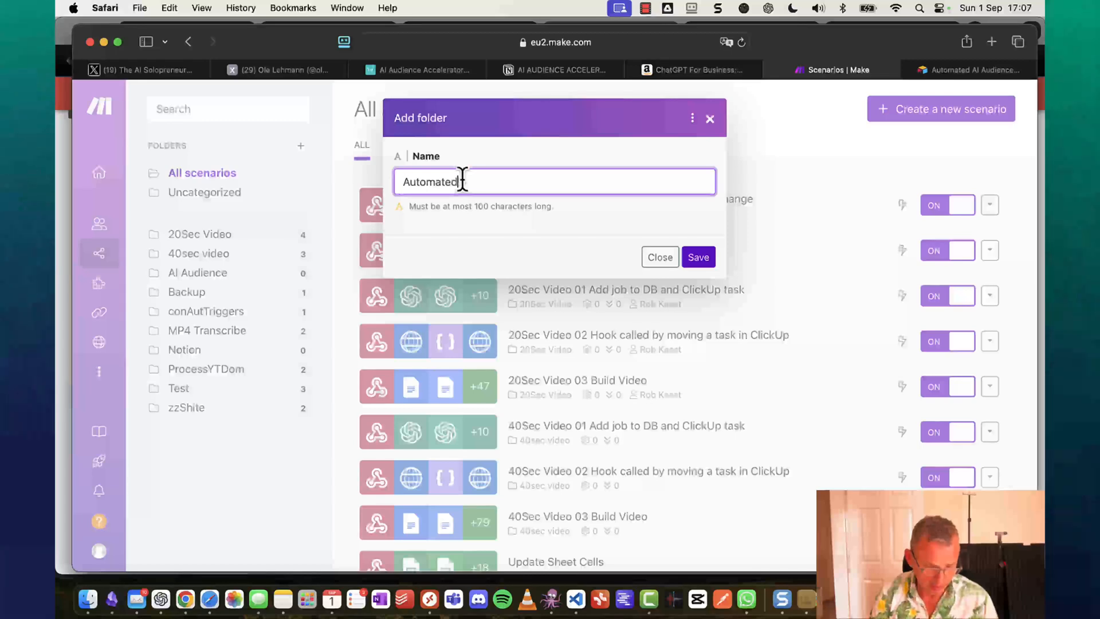
{"action": "type", "text": " A"}
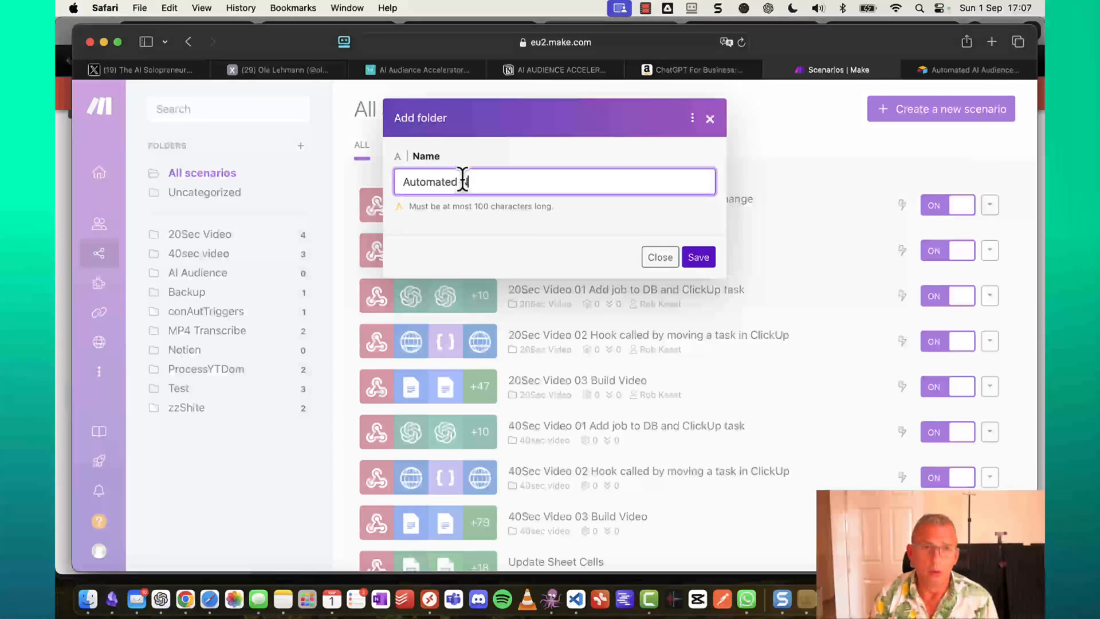
{"action": "key", "text": "BackSpace"}
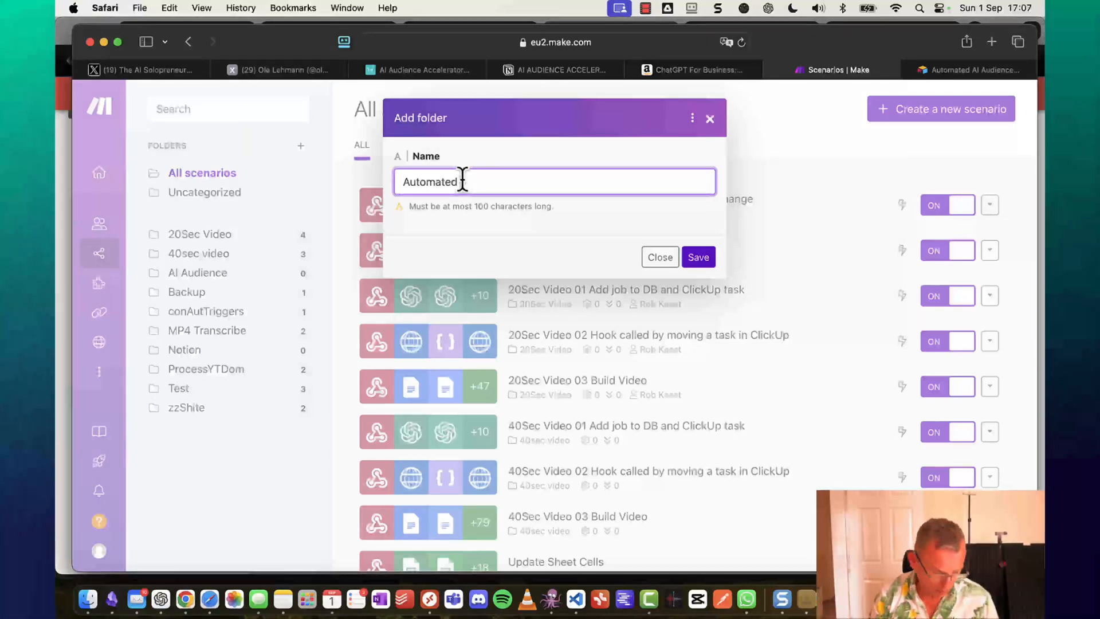
{"action": "type", "text": "AI AUdience"}
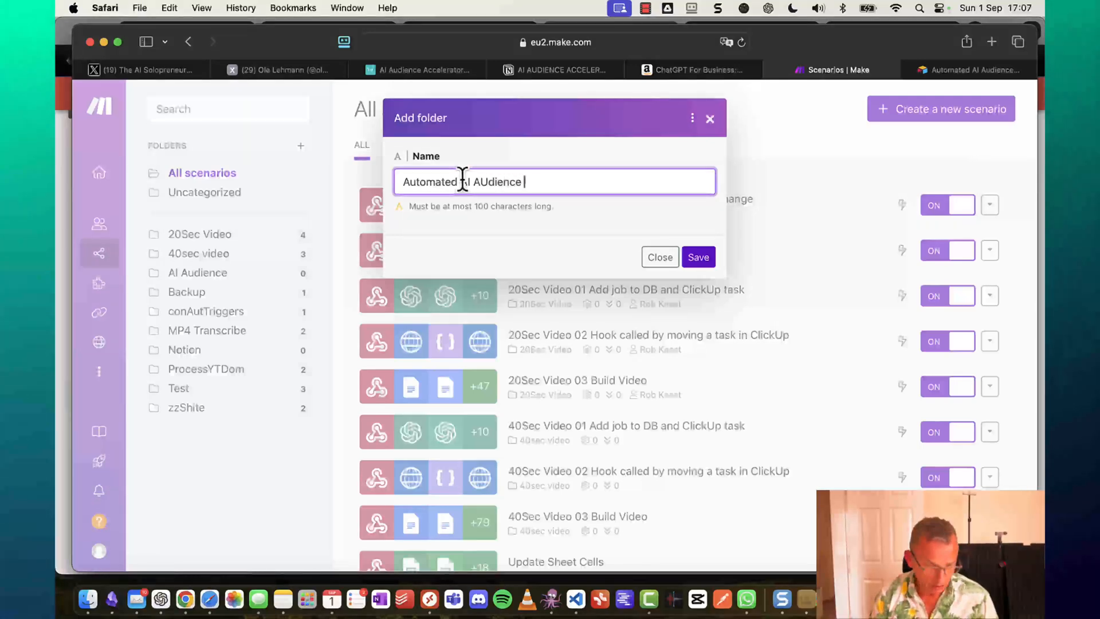
{"action": "type", "text": " Accelerat"}
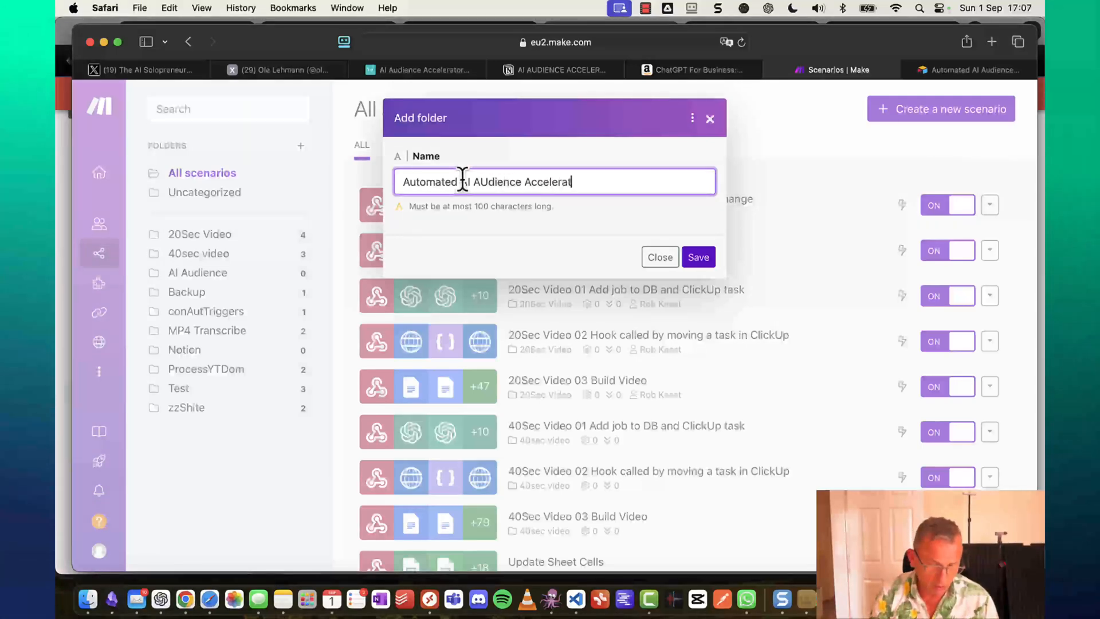
{"action": "type", "text": "or"}
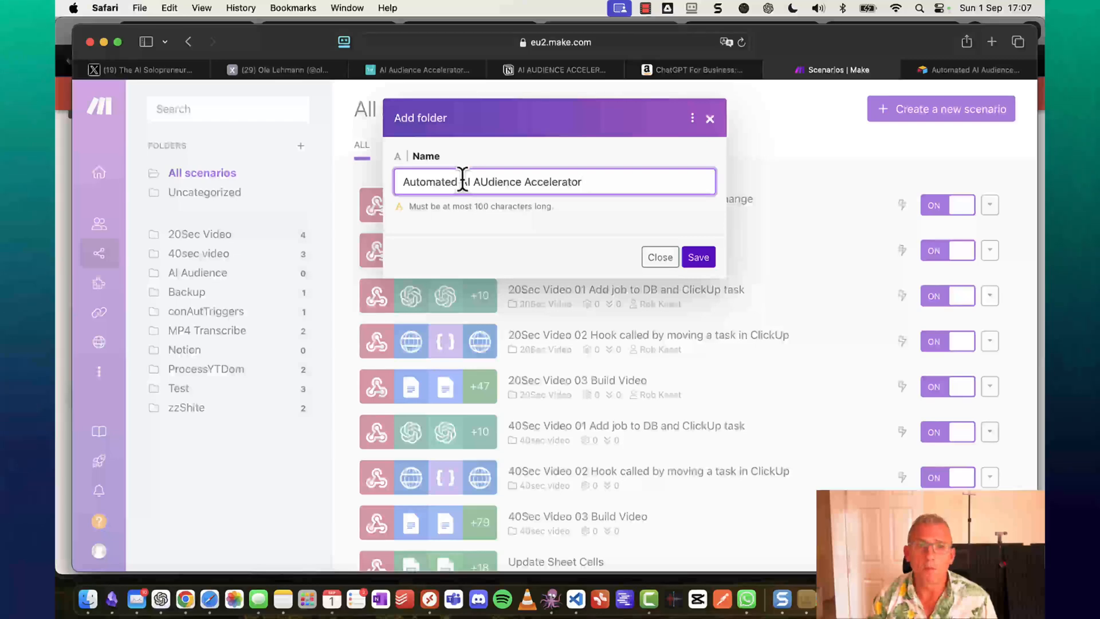
{"action": "left_click", "coordinate": [707, 259]}
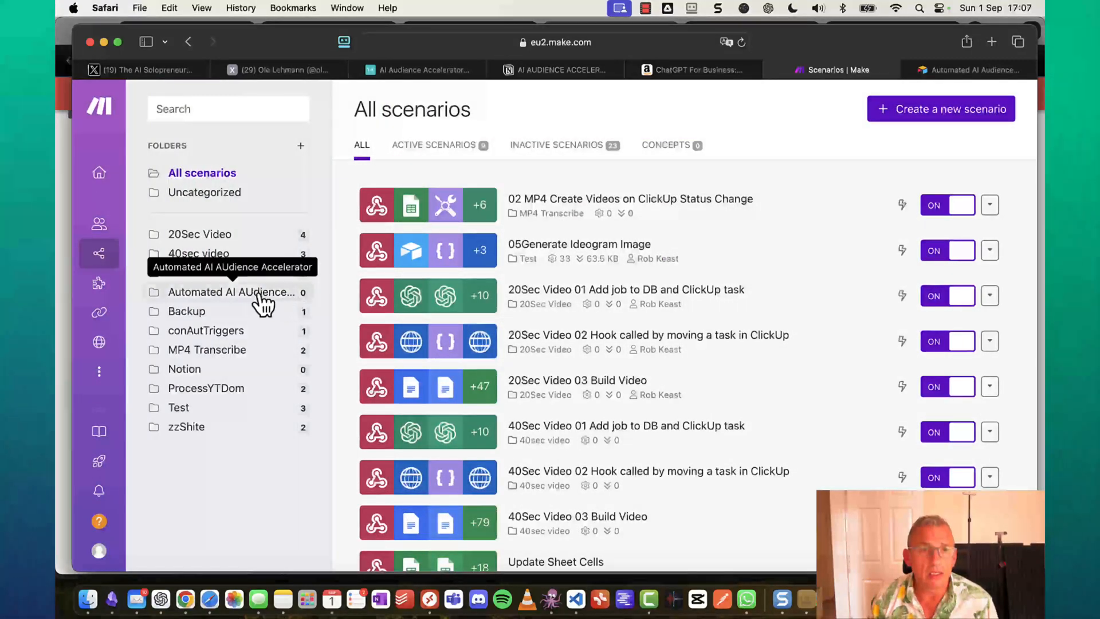
Open the new folder and correct its title to 'Automated AI Audience Accelerator'.
{"action": "left_click", "coordinate": [263, 293]}
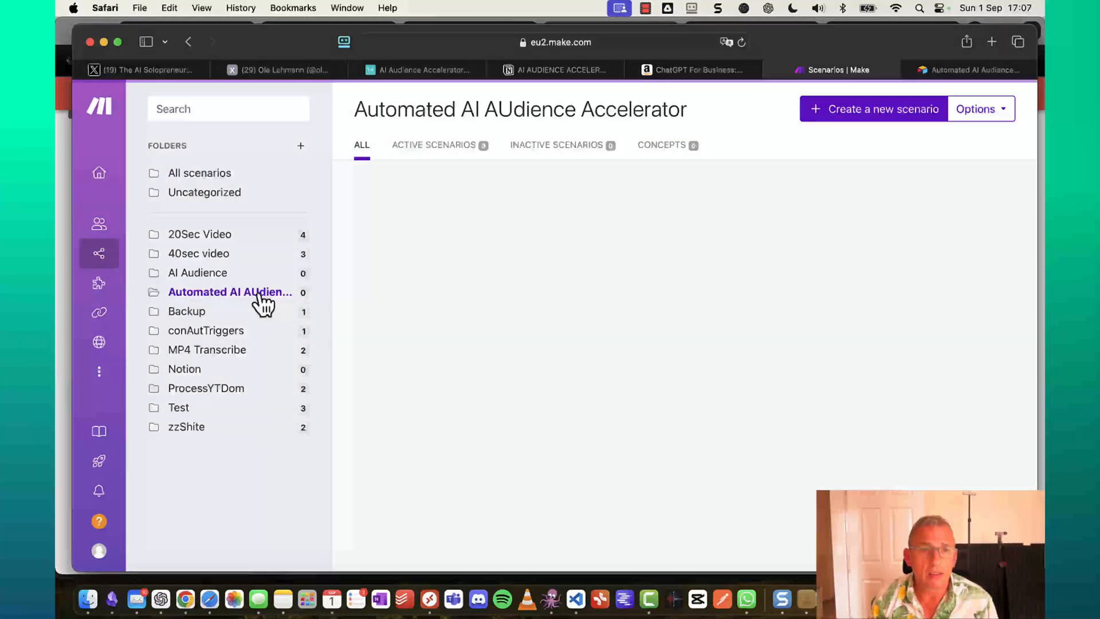
{"action": "left_click", "coordinate": [514, 110]}
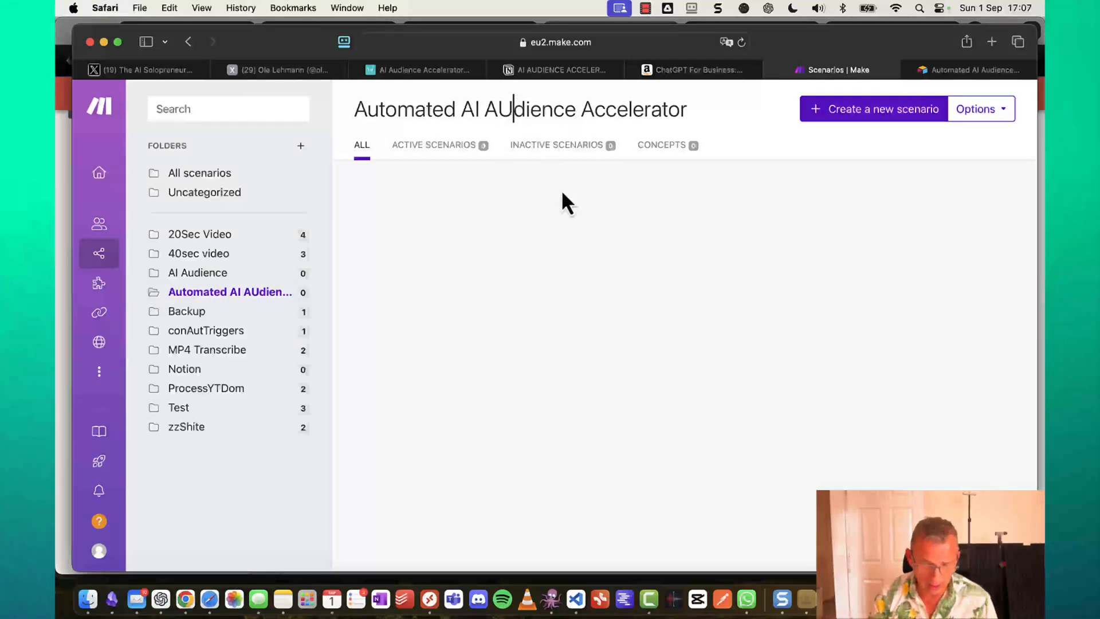
{"action": "key", "text": "BackSpace"}
{"action": "type", "text": "u"}
{"action": "key", "text": "Return"}
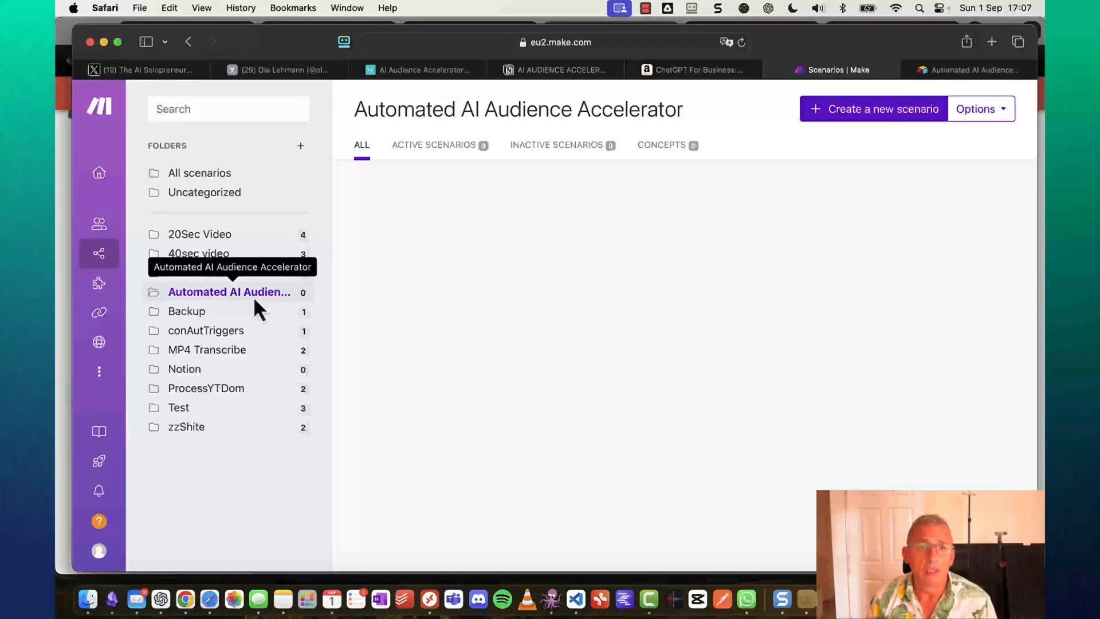
Start a scenario with a Webhooks Custom webhook trigger named 'Airtable Hook' and copy its address.
{"action": "left_click", "coordinate": [905, 118]}
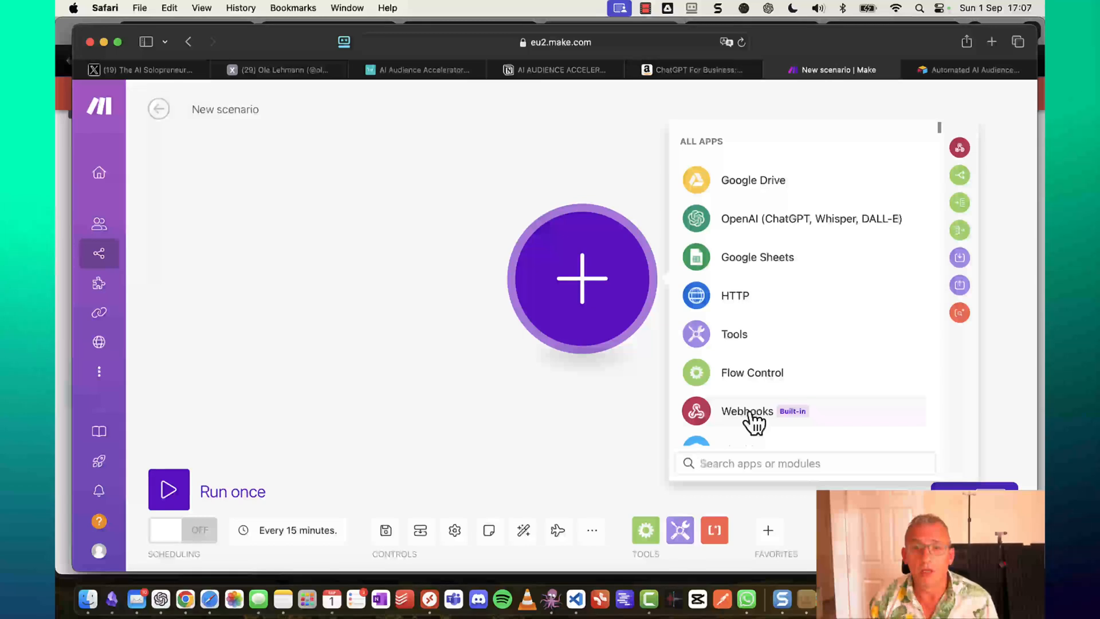
{"action": "left_click", "coordinate": [753, 422]}
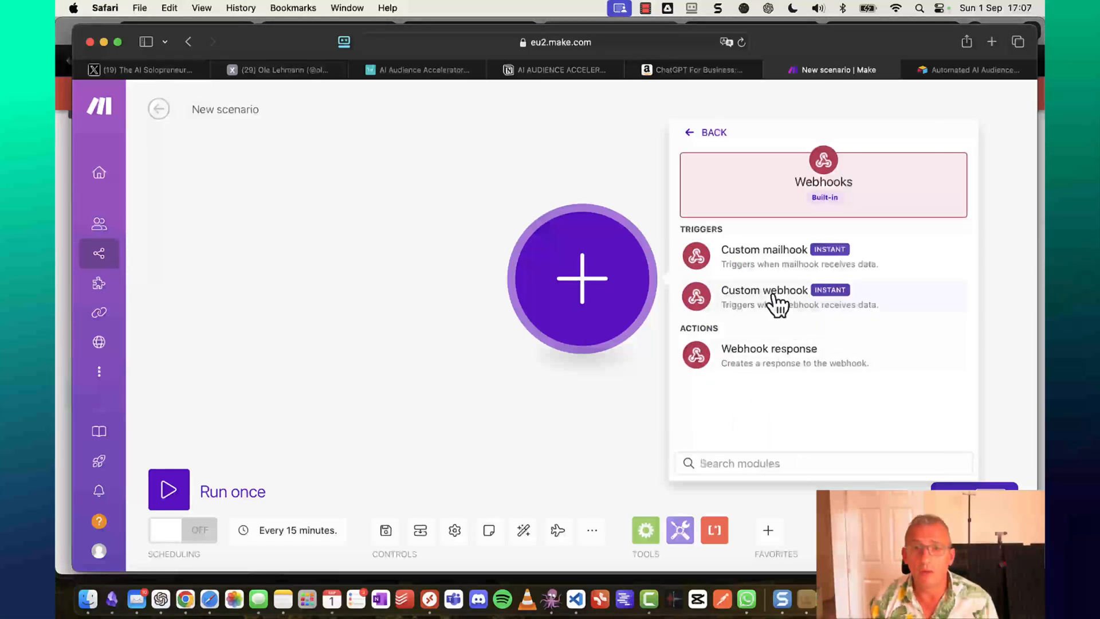
{"action": "left_click", "coordinate": [774, 296]}
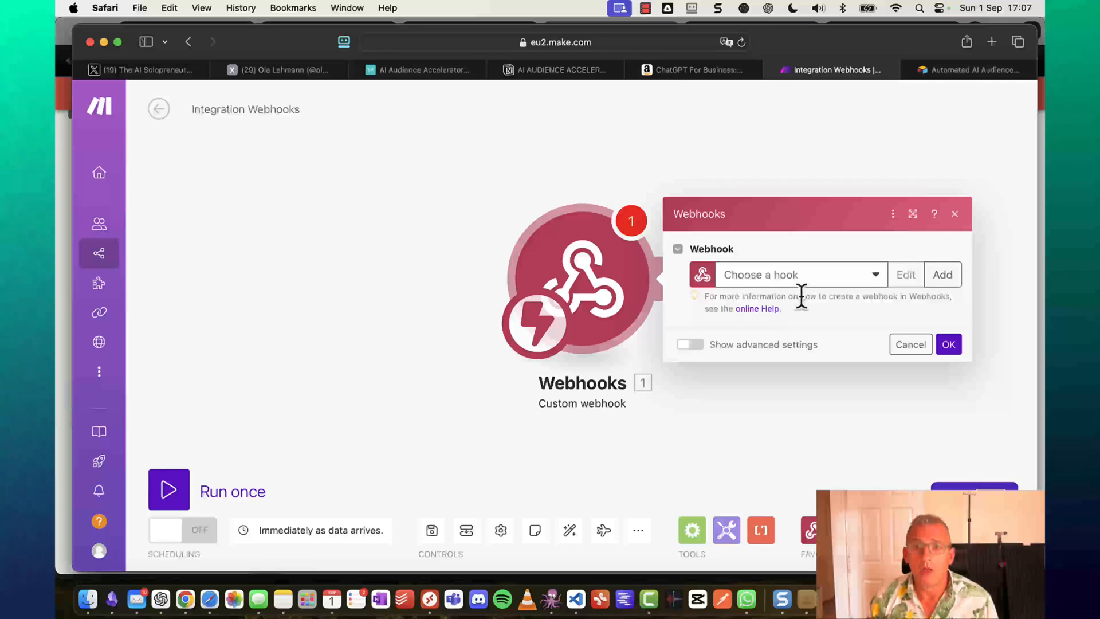
{"action": "left_click", "coordinate": [954, 275]}
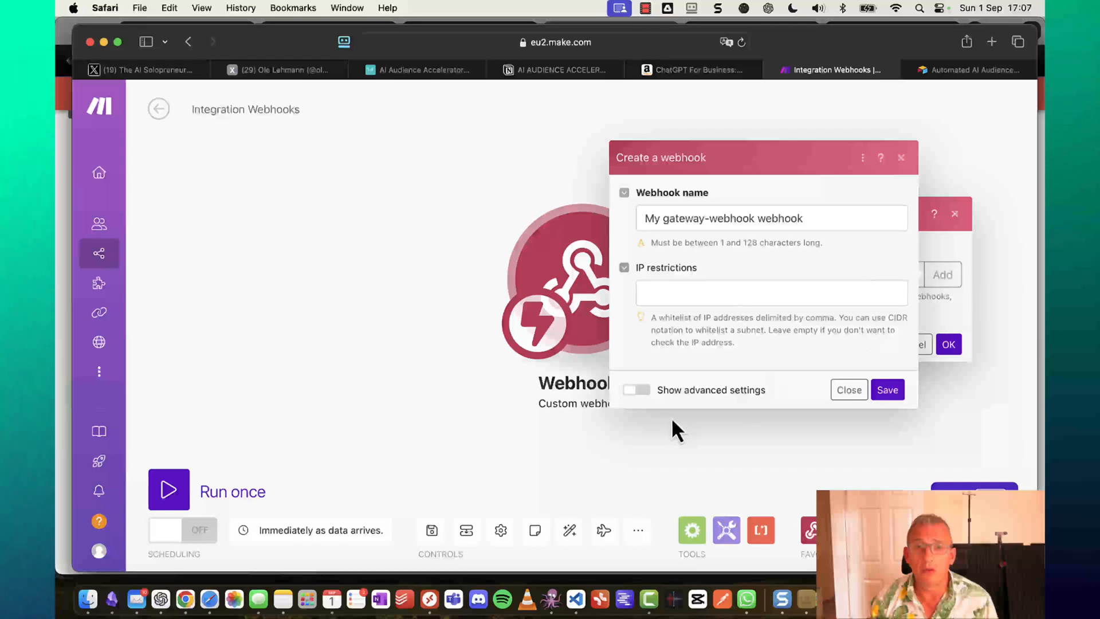
{"action": "left_click", "coordinate": [835, 217]}
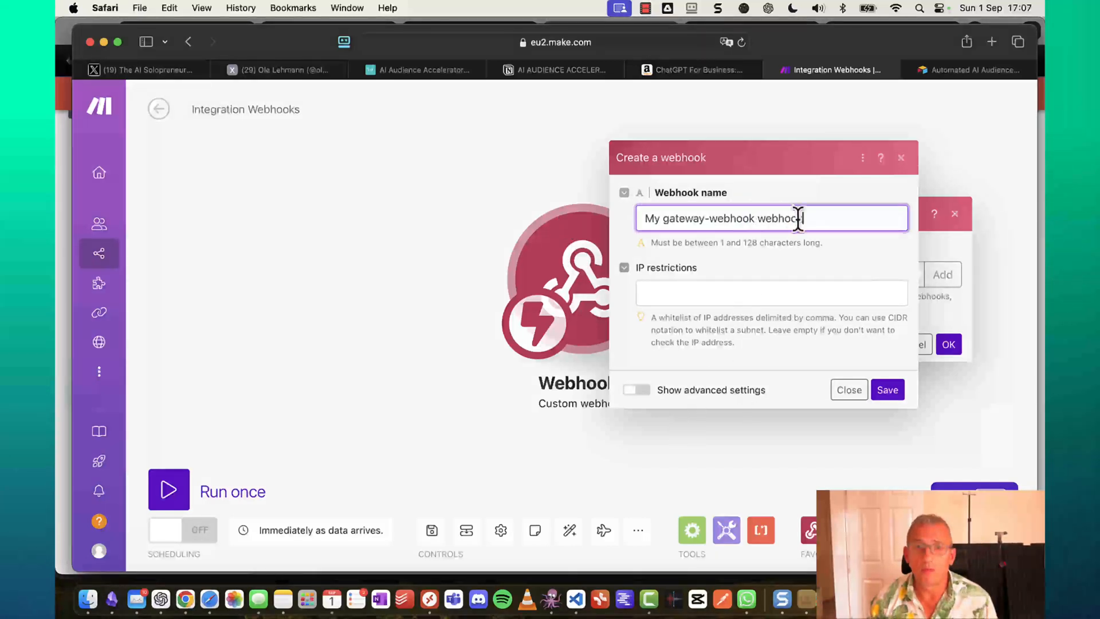
{"action": "left_click_drag", "start_coordinate": [811, 217], "coordinate": [643, 219]}
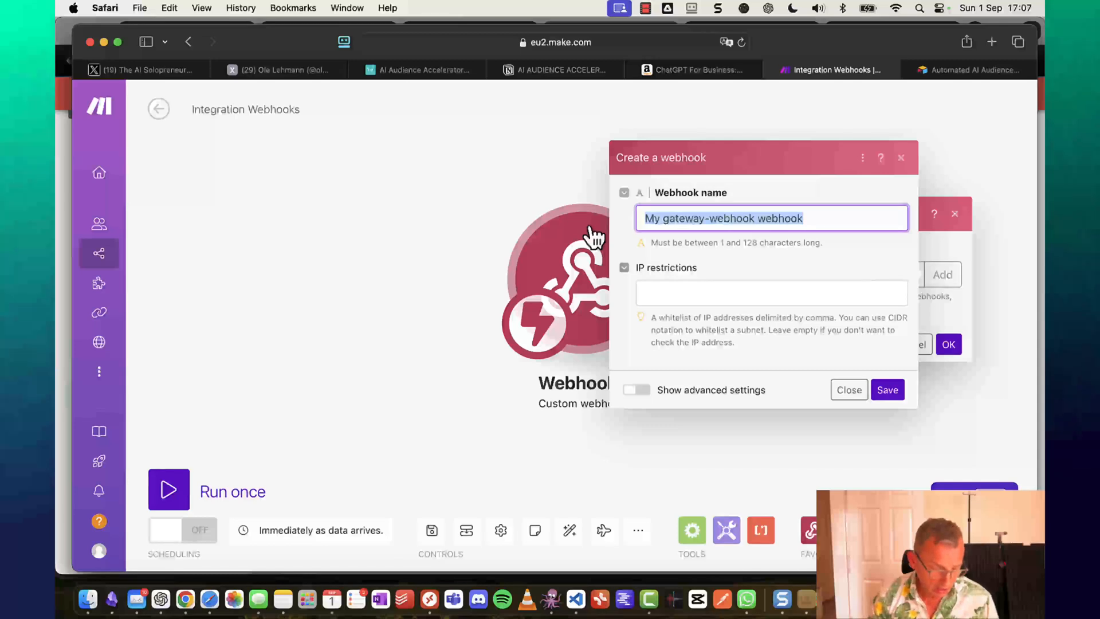
{"action": "type", "text": "Airt"}
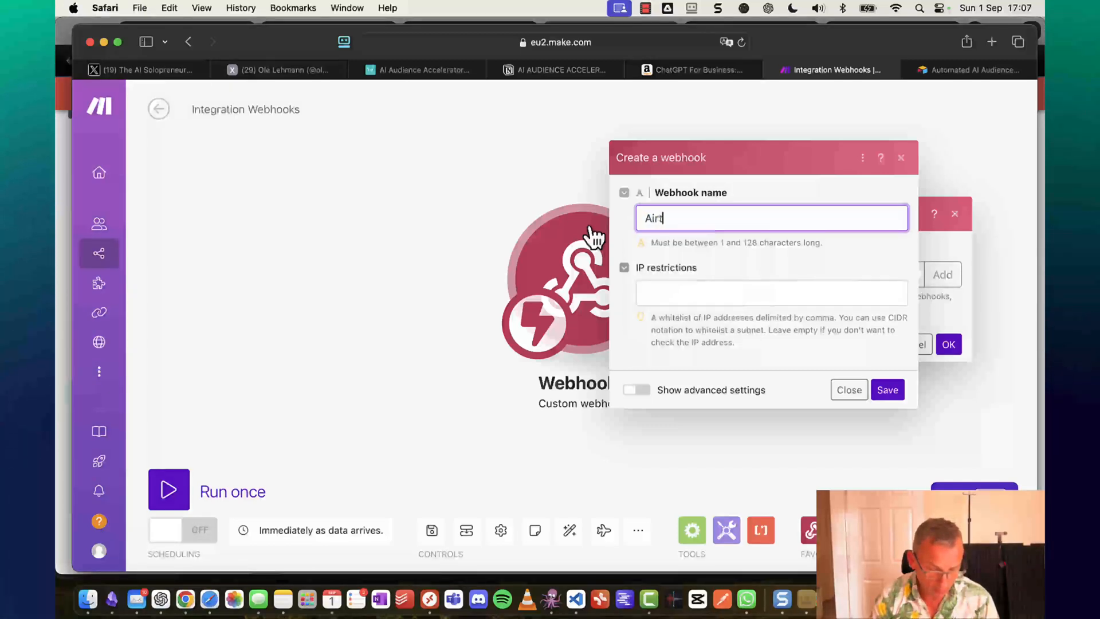
{"action": "type", "text": "able Hook"}
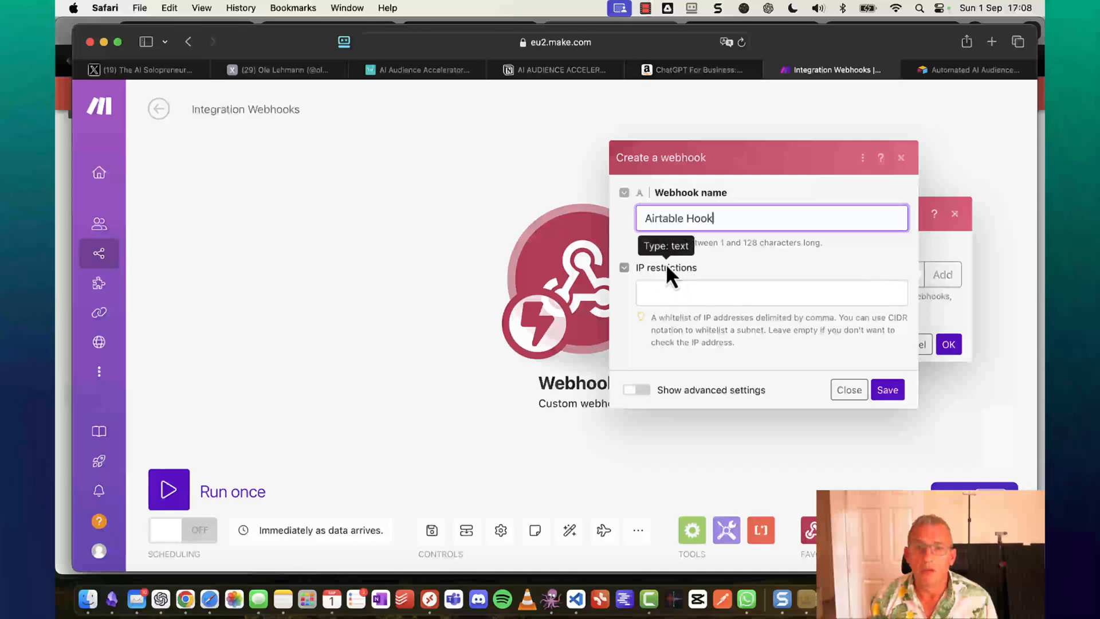
{"action": "left_click", "coordinate": [893, 390]}
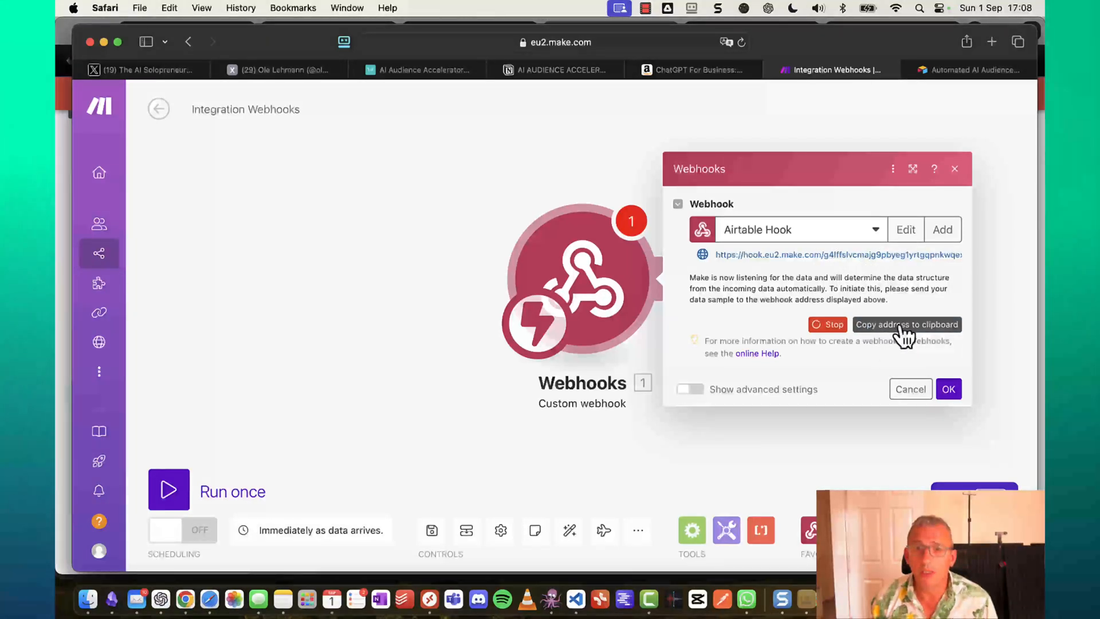
{"action": "left_click", "coordinate": [903, 326]}
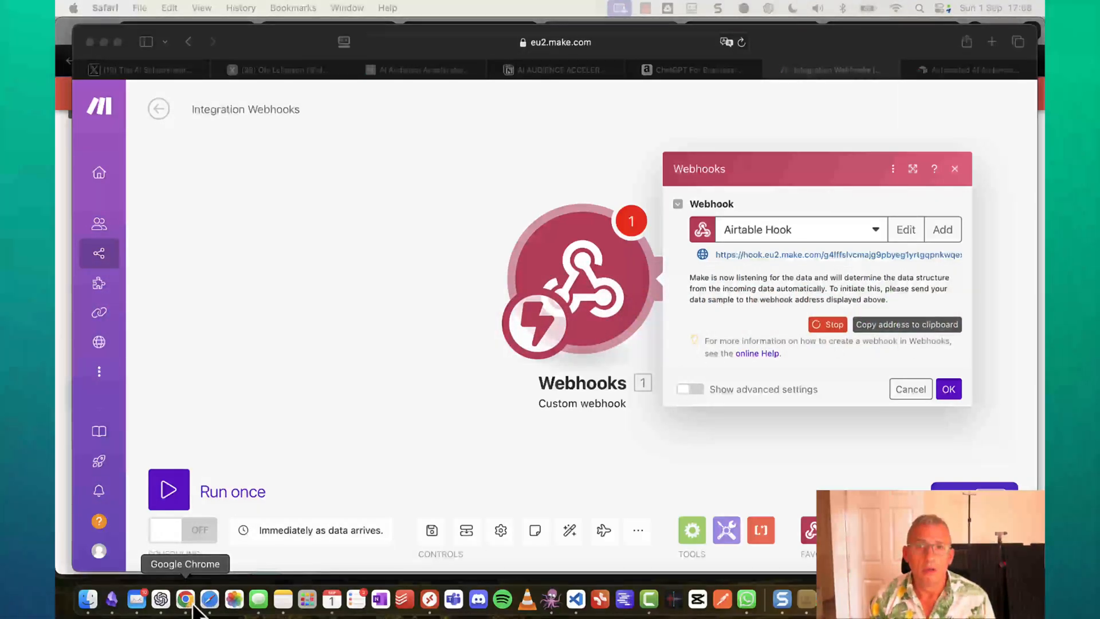
Replace the Generate button field's placeholder google URL with the Make webhook address and save it.
{"action": "left_click", "coordinate": [961, 76]}
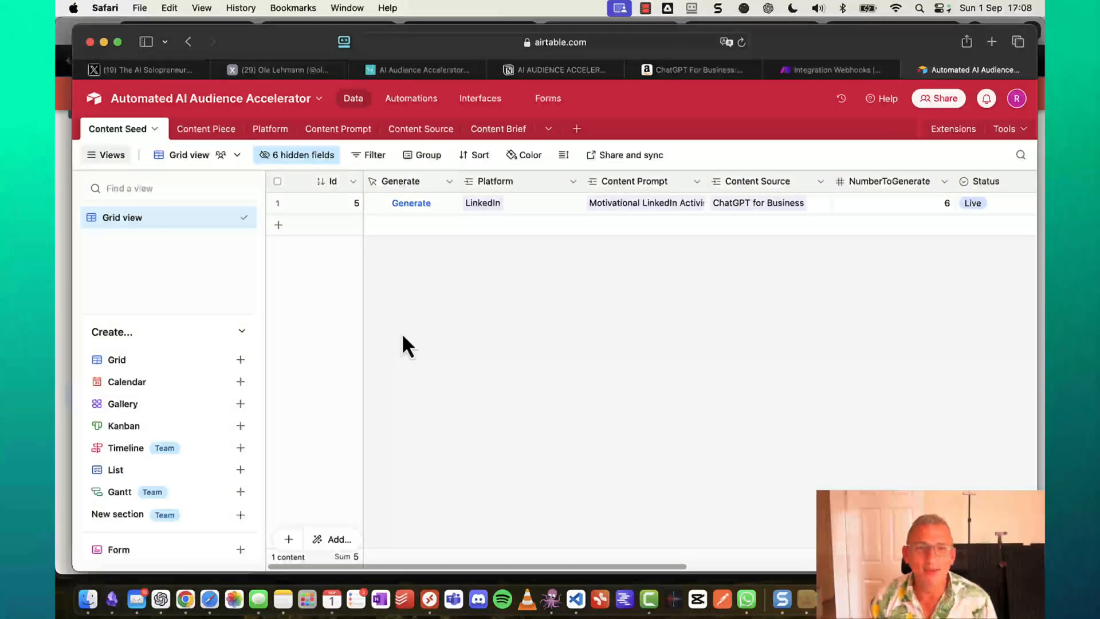
{"action": "right_click", "coordinate": [436, 184]}
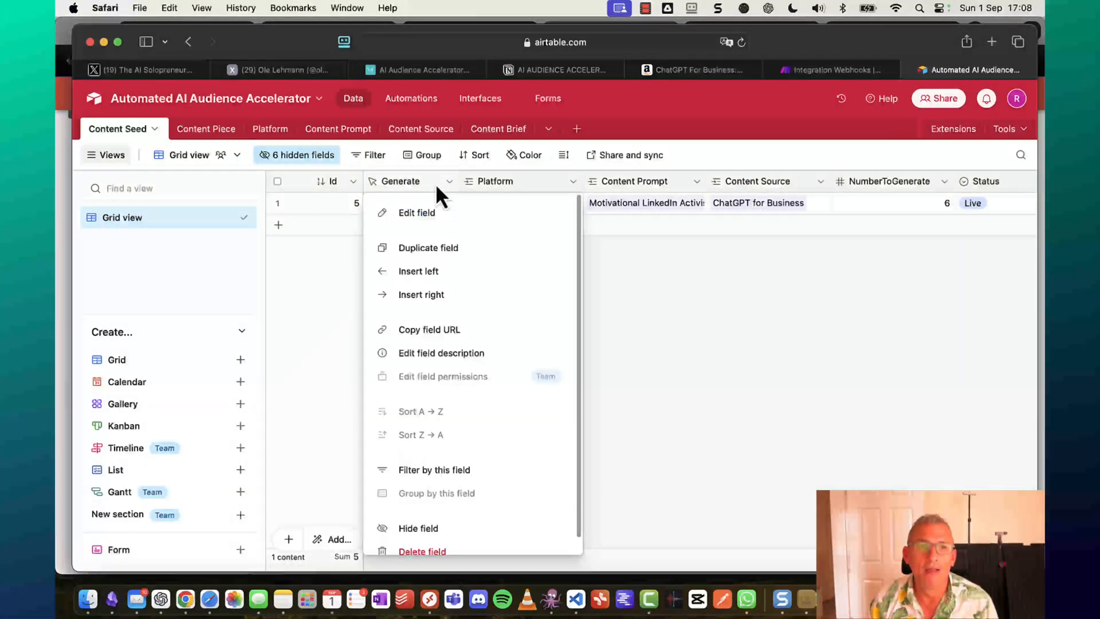
{"action": "left_click", "coordinate": [441, 220]}
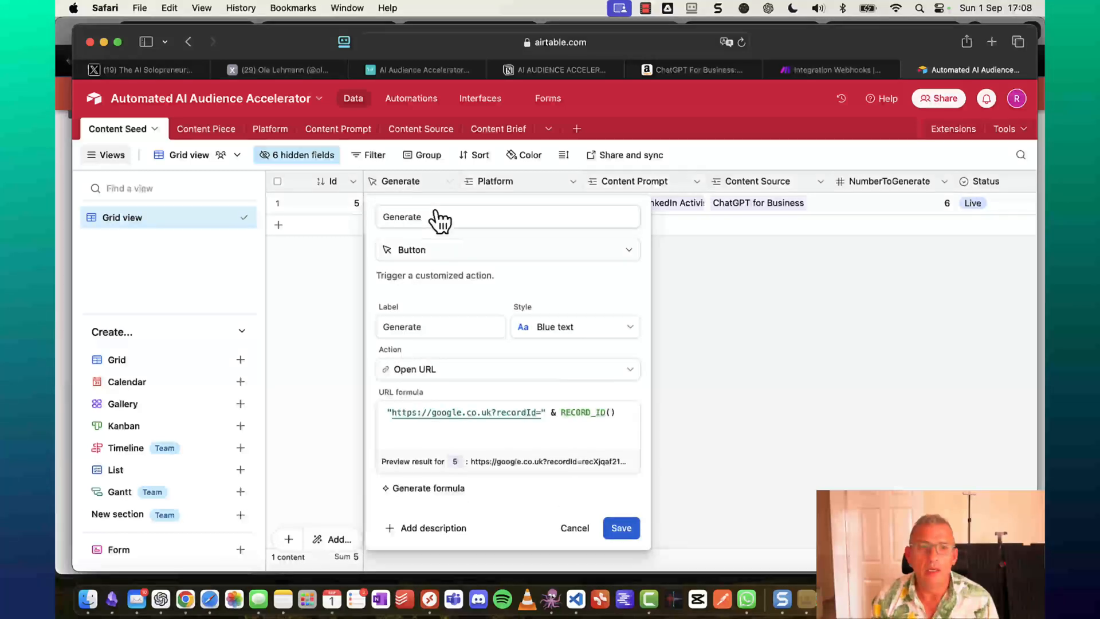
{"action": "left_click", "coordinate": [482, 424]}
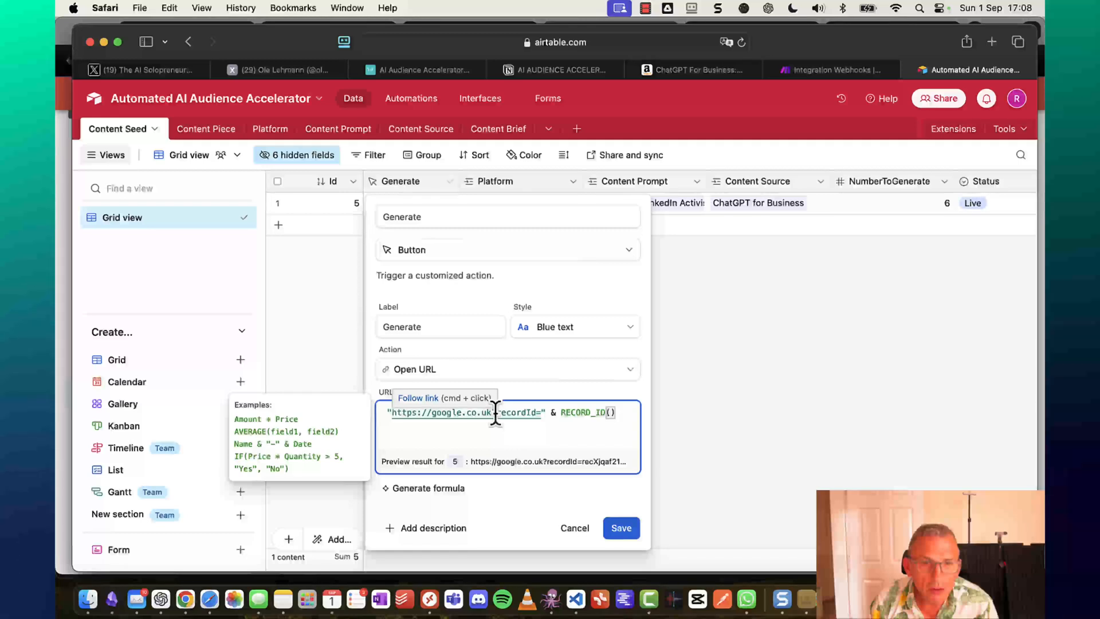
{"action": "left_click", "coordinate": [494, 413]}
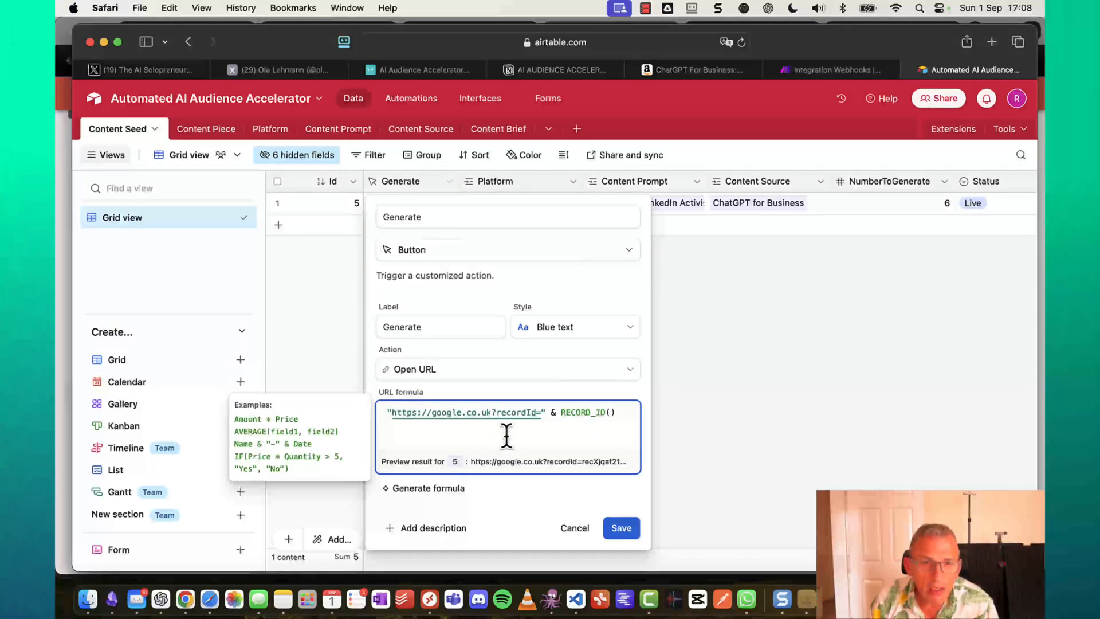
{"action": "key", "text": "shift+Left"}
{"action": "key", "text": "shift+Left"}
{"action": "key", "text": "shift+Left"}
{"action": "key", "text": "shift+Left"}
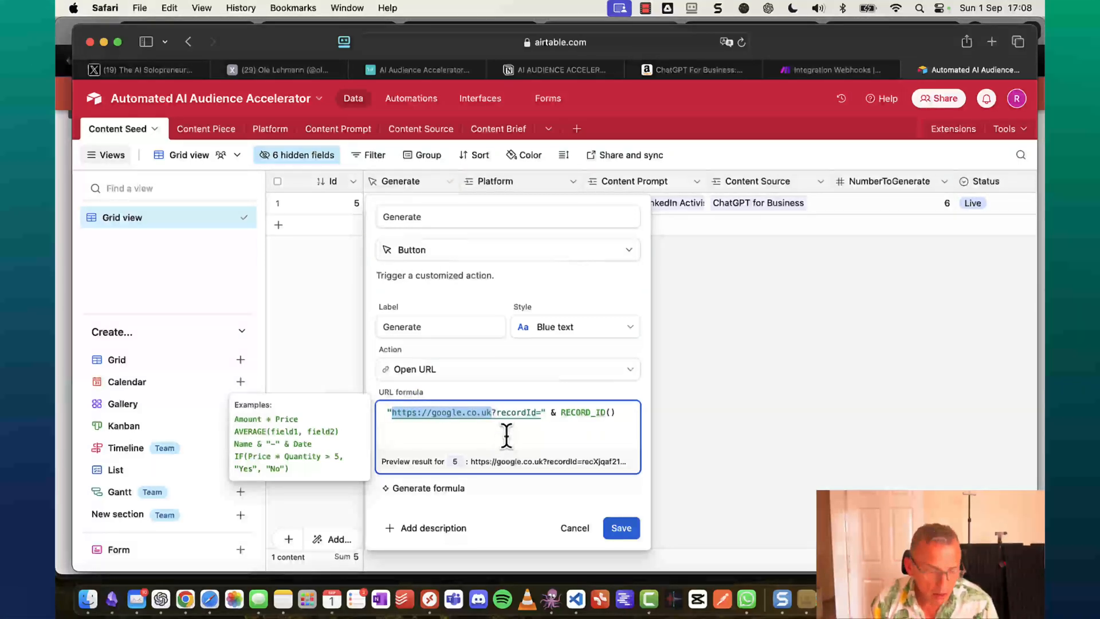
{"action": "key", "text": "super+v"}
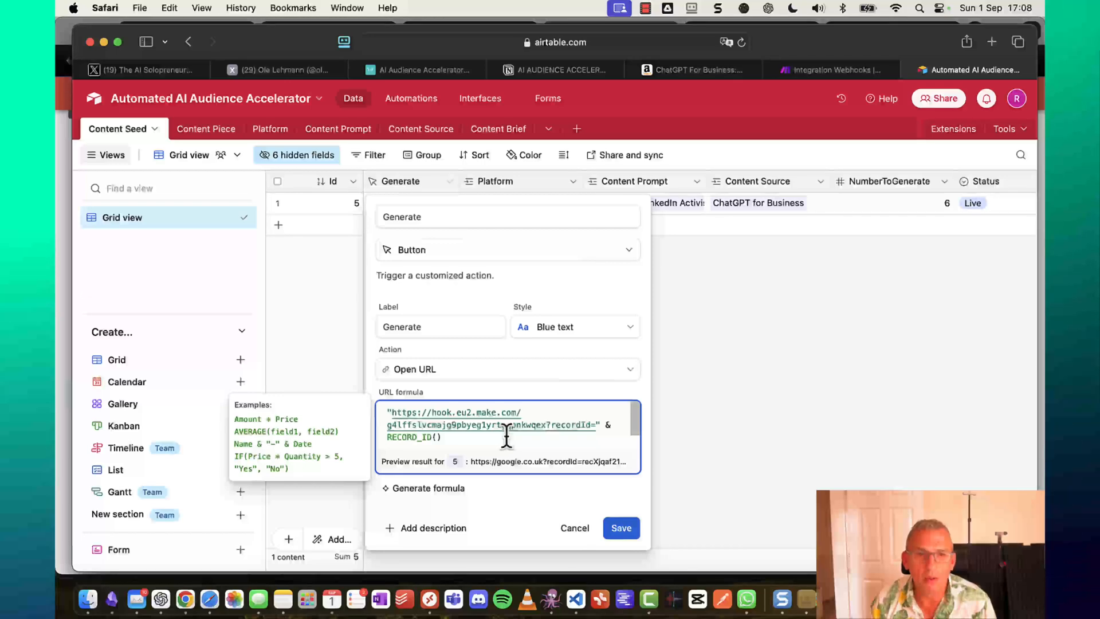
{"action": "left_click", "coordinate": [832, 71]}
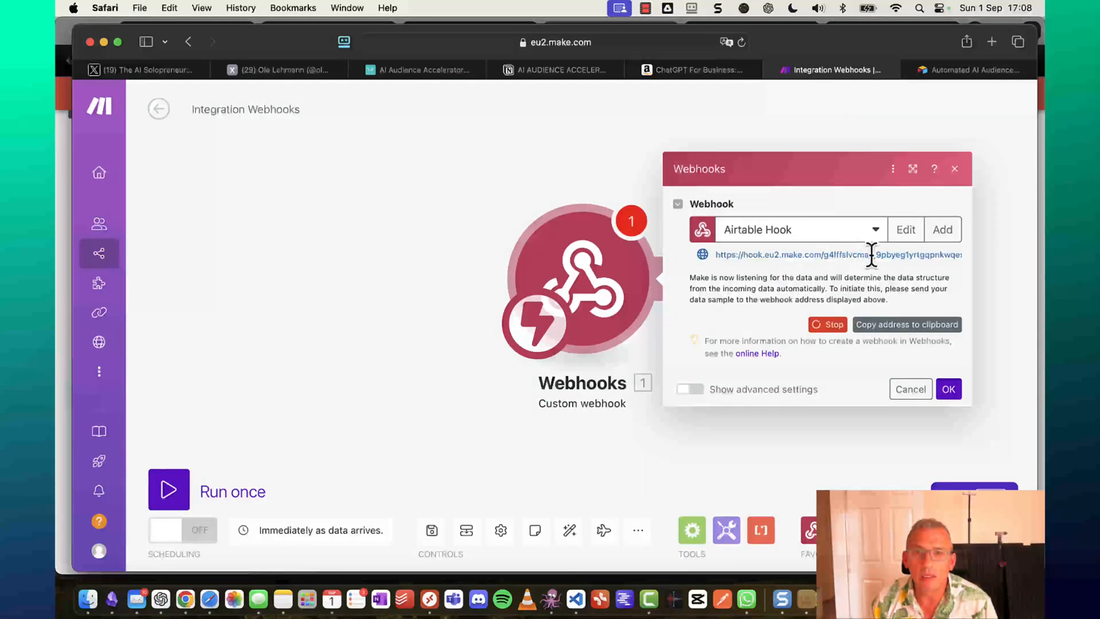
{"action": "left_click", "coordinate": [958, 72]}
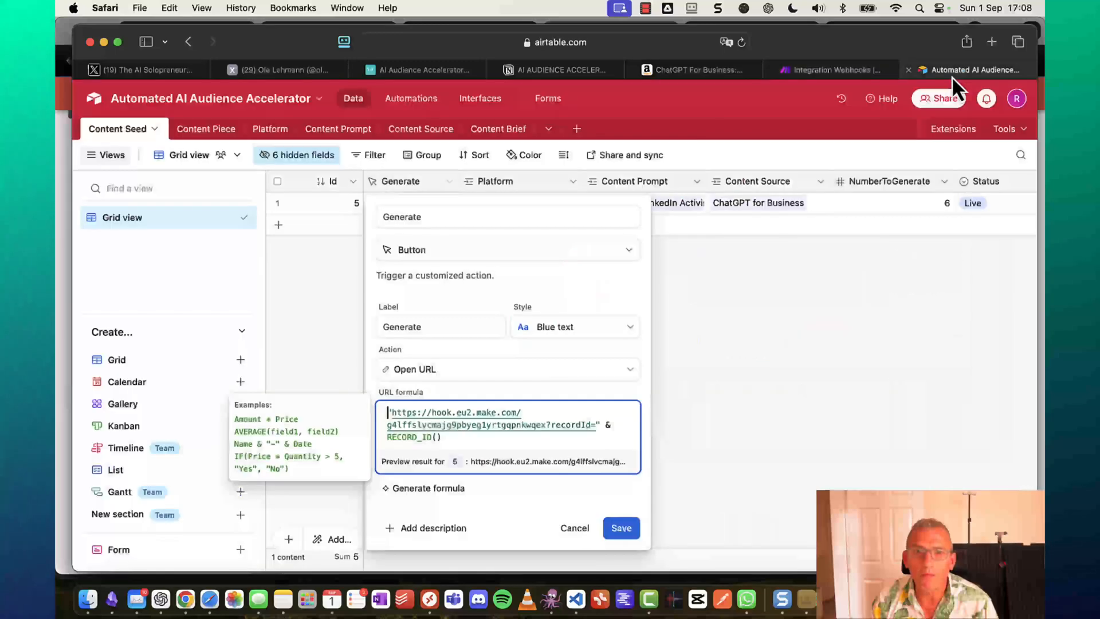
{"action": "left_click", "coordinate": [622, 528]}
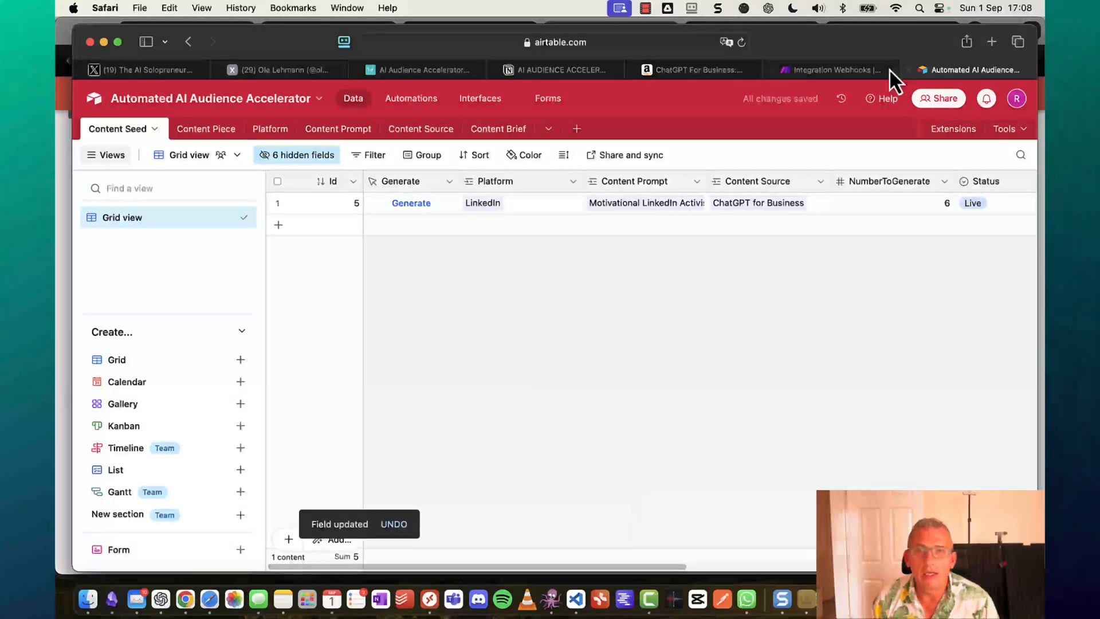
{"action": "left_click", "coordinate": [841, 69]}
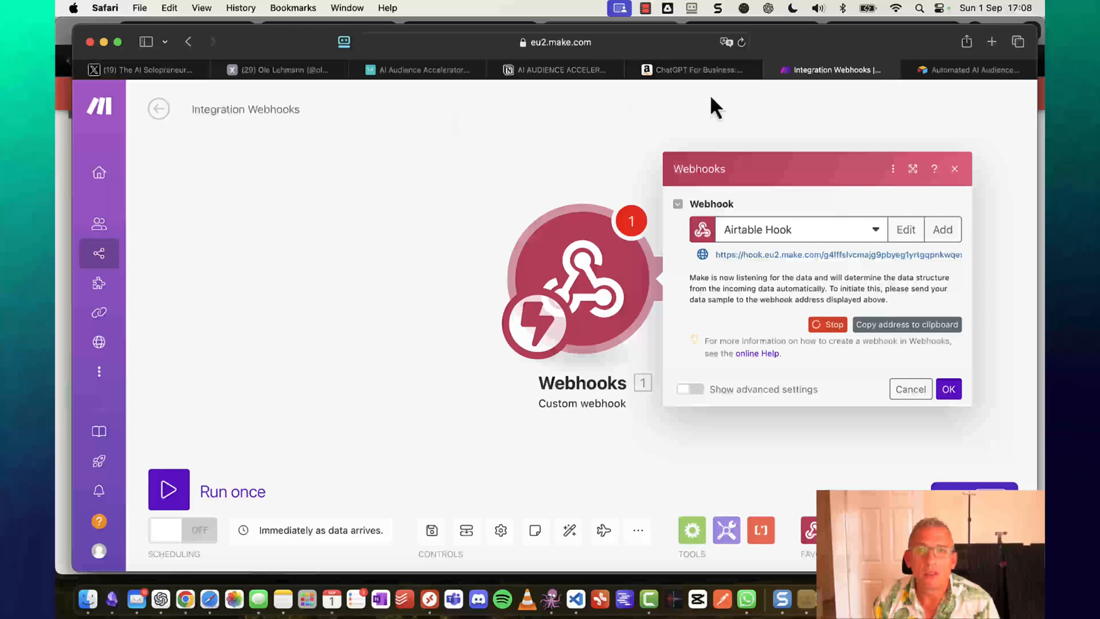
{"action": "left_click", "coordinate": [963, 69]}
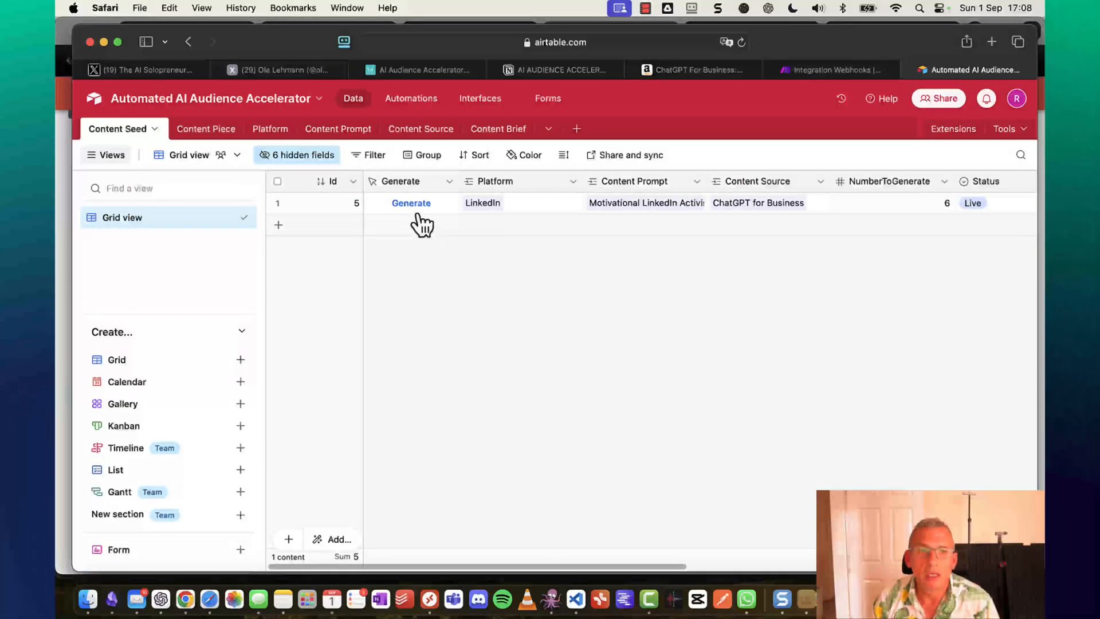
Press the record's Generate button to send it to the webhook, then return to Make.
{"action": "left_click", "coordinate": [417, 207]}
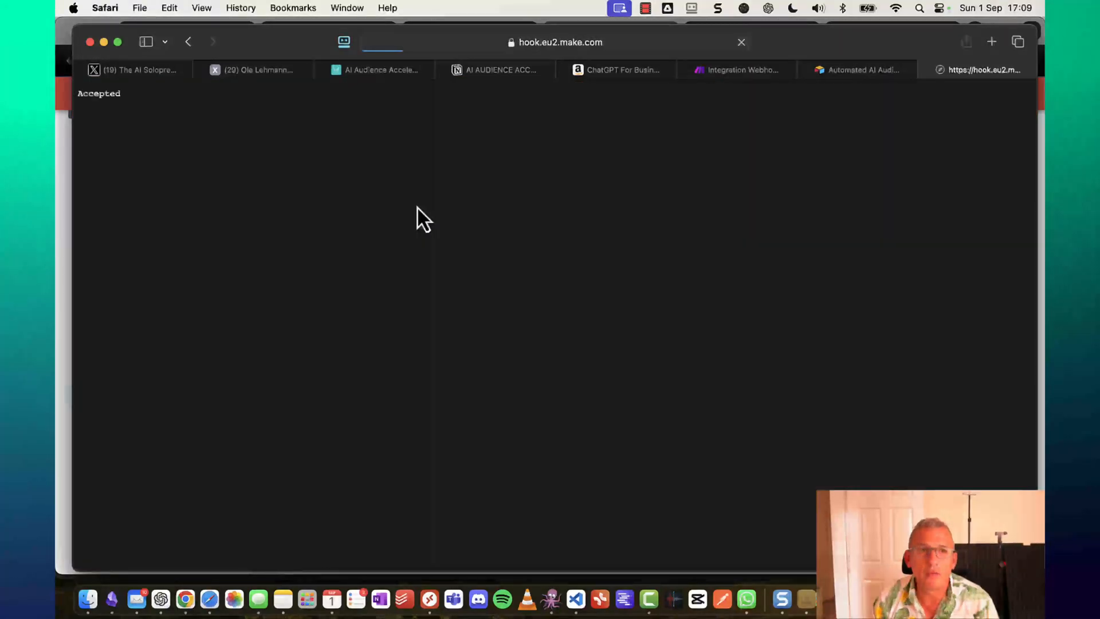
{"action": "left_click", "coordinate": [650, 42]}
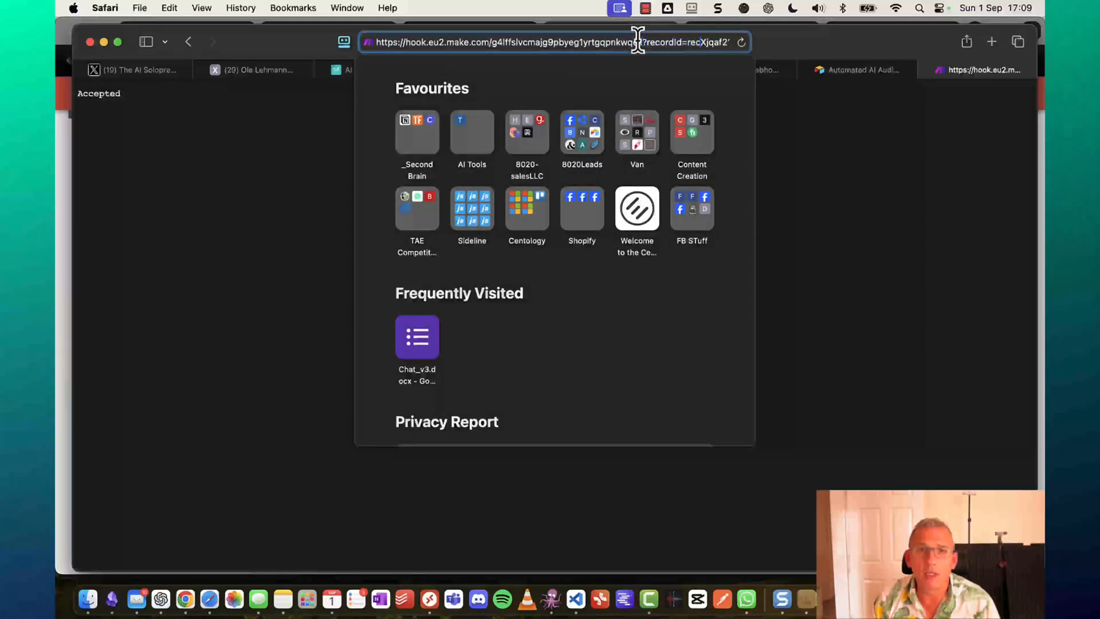
{"action": "left_click", "coordinate": [147, 230]}
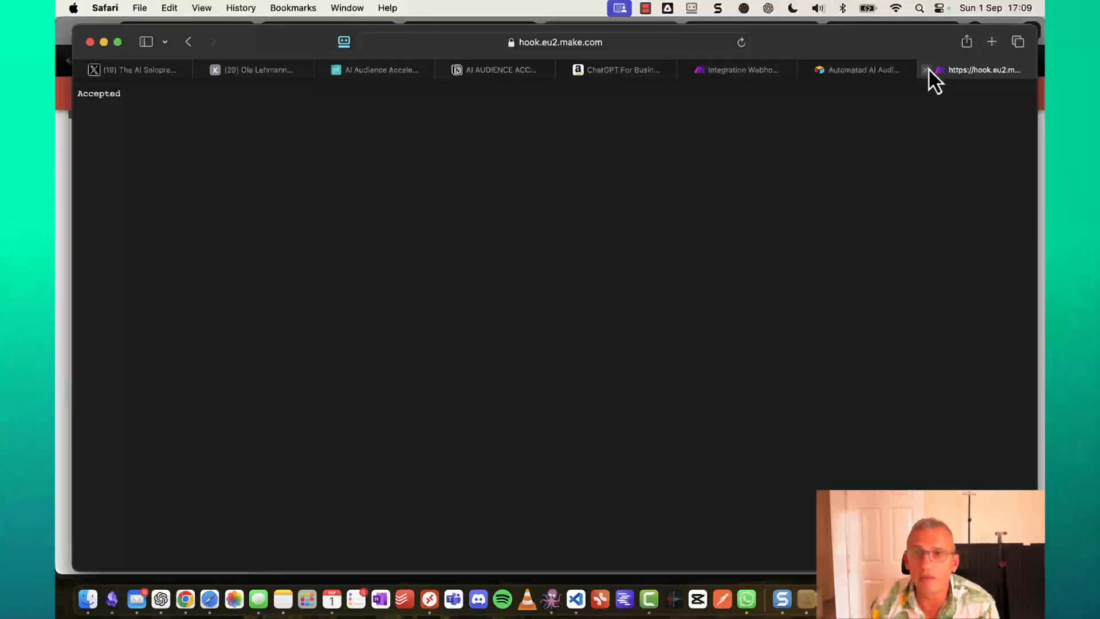
{"action": "left_click", "coordinate": [927, 70]}
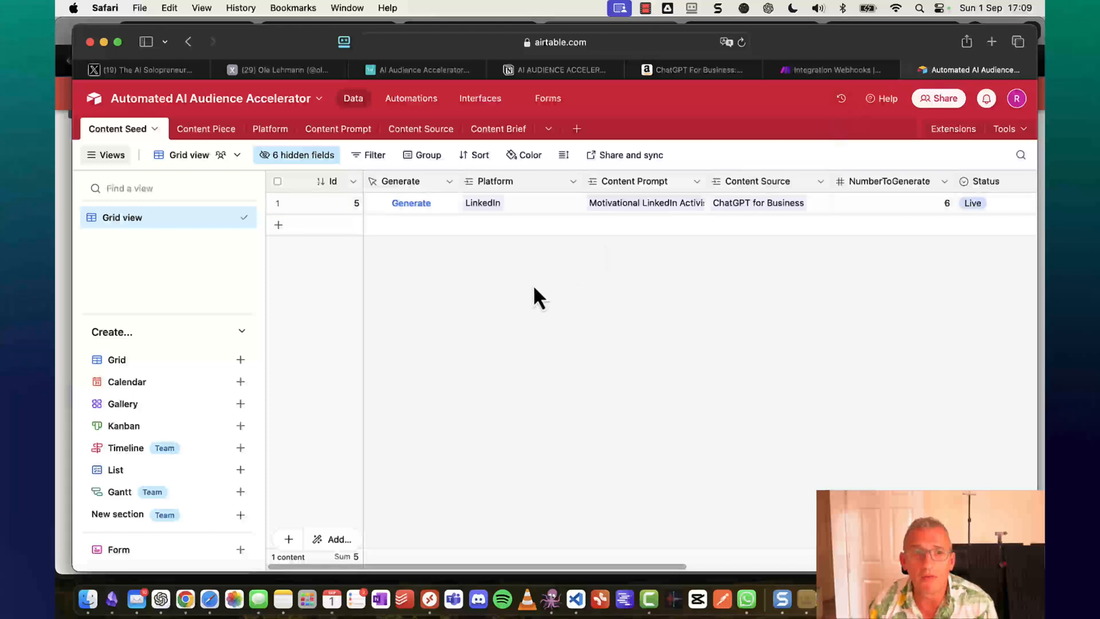
{"action": "left_click", "coordinate": [840, 70]}
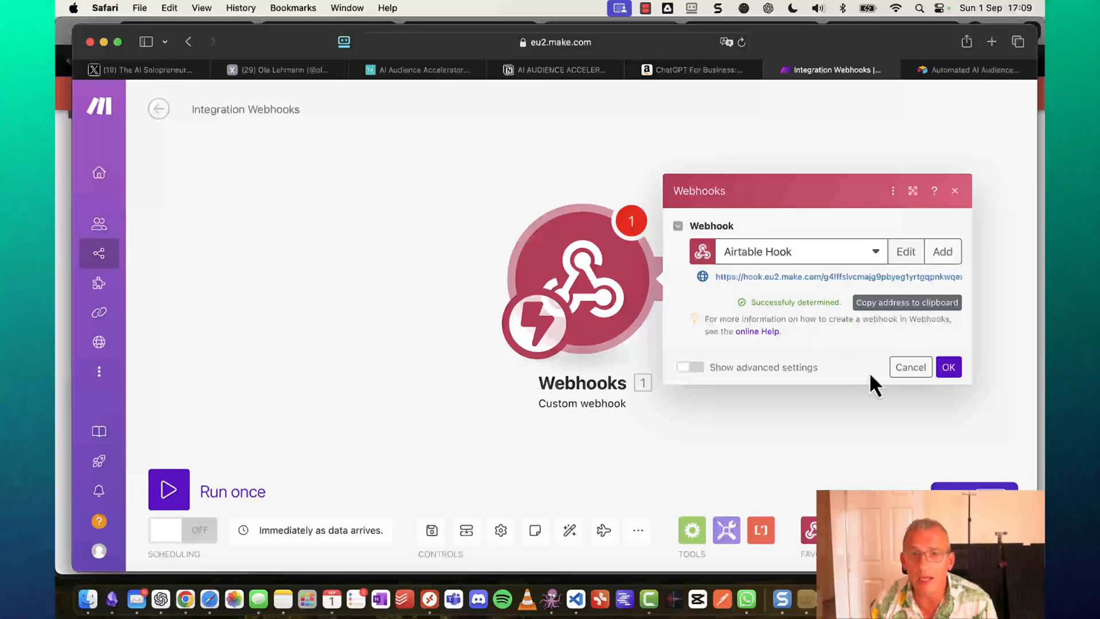
Accept the webhook setup, run the scenario once, and fire Generate again in Airtable.
{"action": "left_click", "coordinate": [949, 368]}
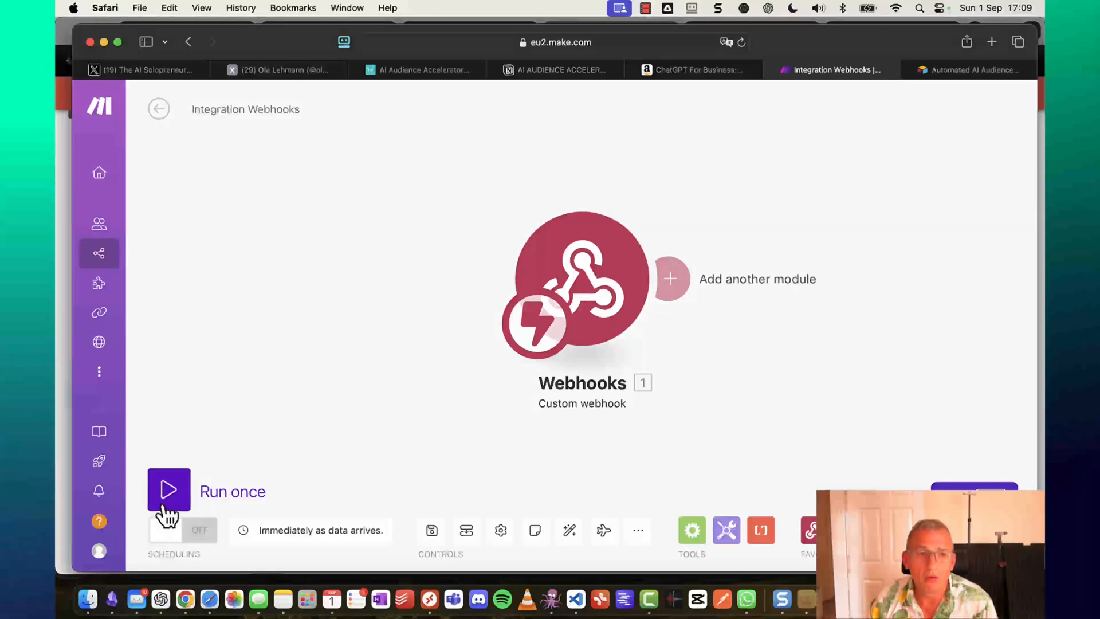
{"action": "left_click", "coordinate": [165, 503]}
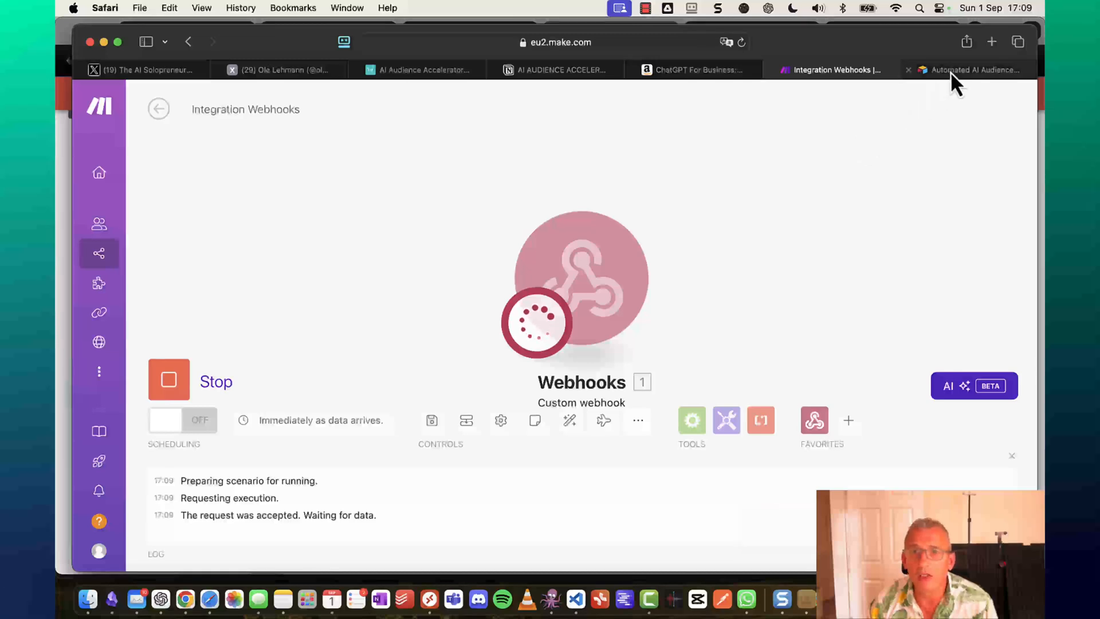
{"action": "left_click", "coordinate": [951, 71]}
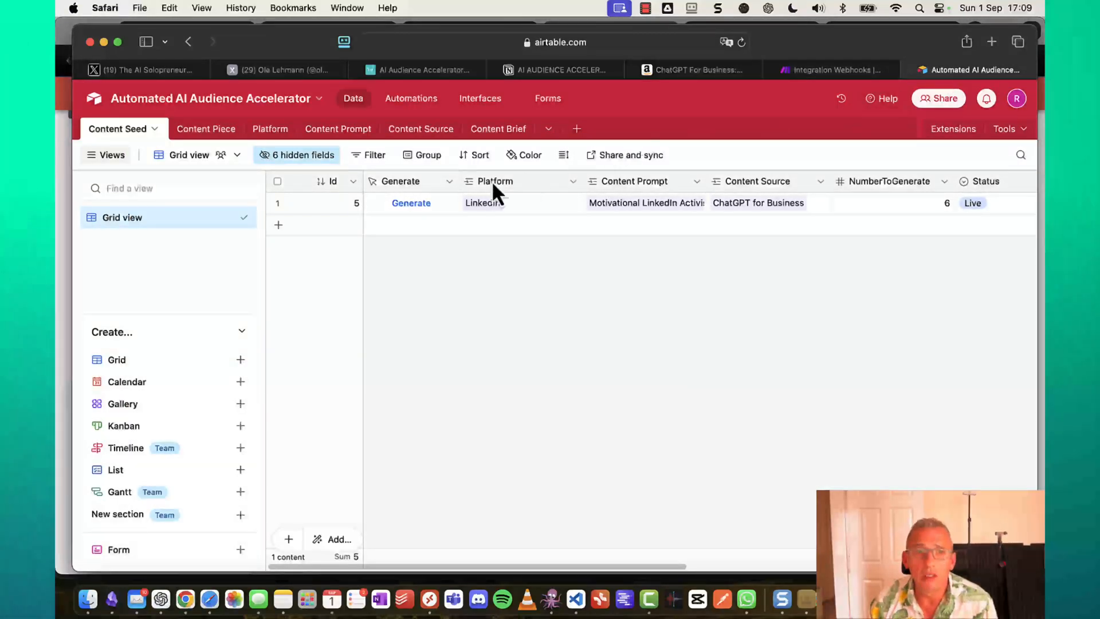
{"action": "left_click", "coordinate": [401, 204]}
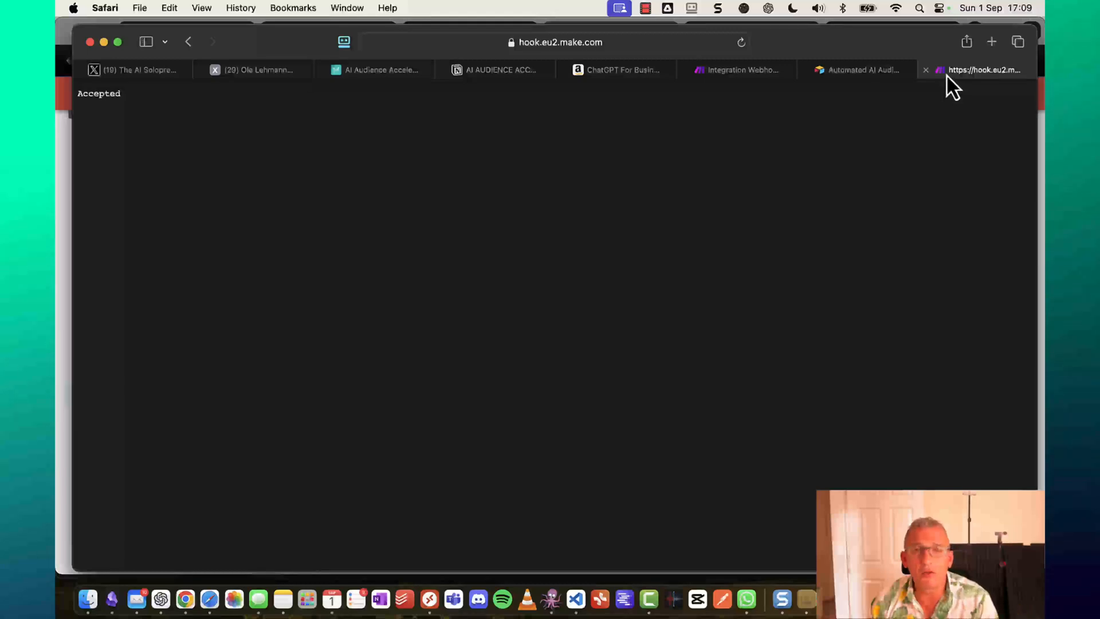
{"action": "left_click", "coordinate": [929, 70]}
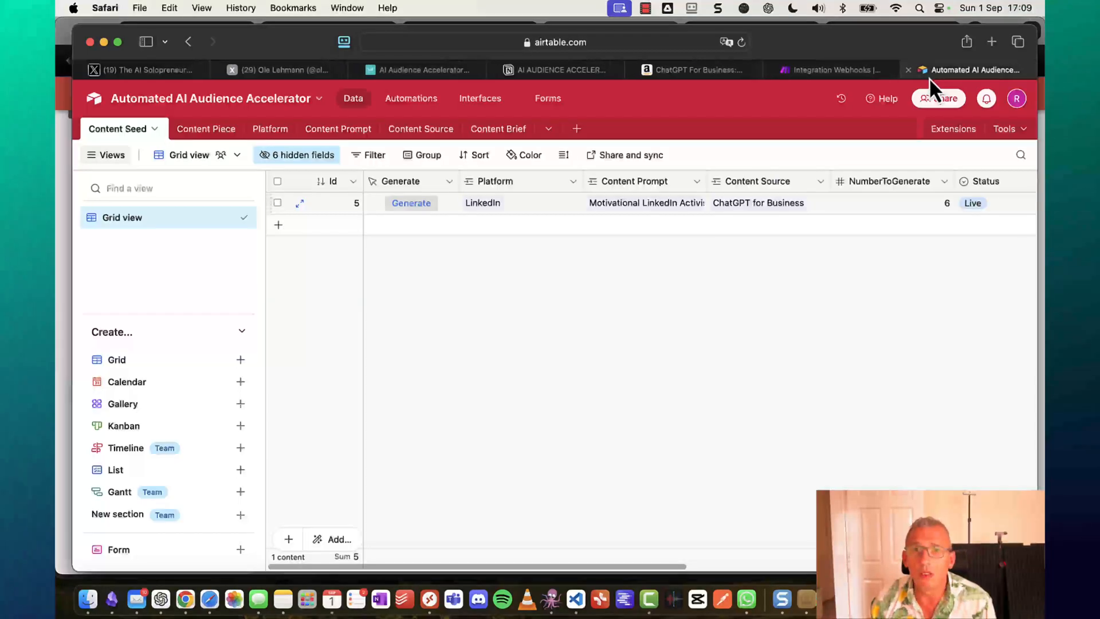
{"action": "left_click", "coordinate": [851, 71]}
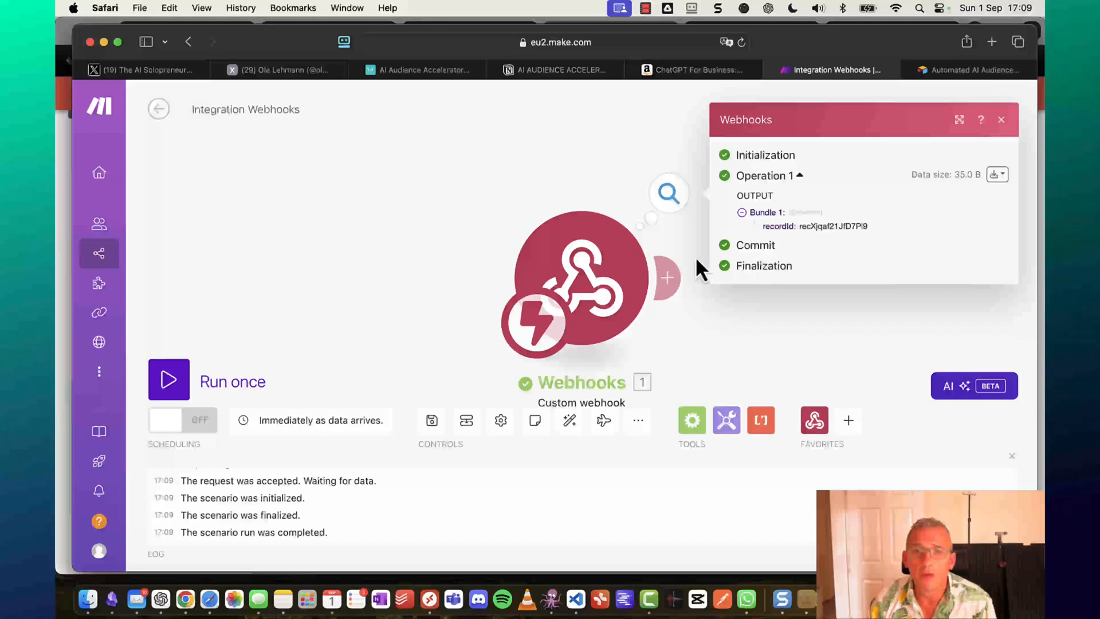
Check the webhook output's received recordId and start adding a module after it.
{"action": "double_click", "coordinate": [779, 227]}
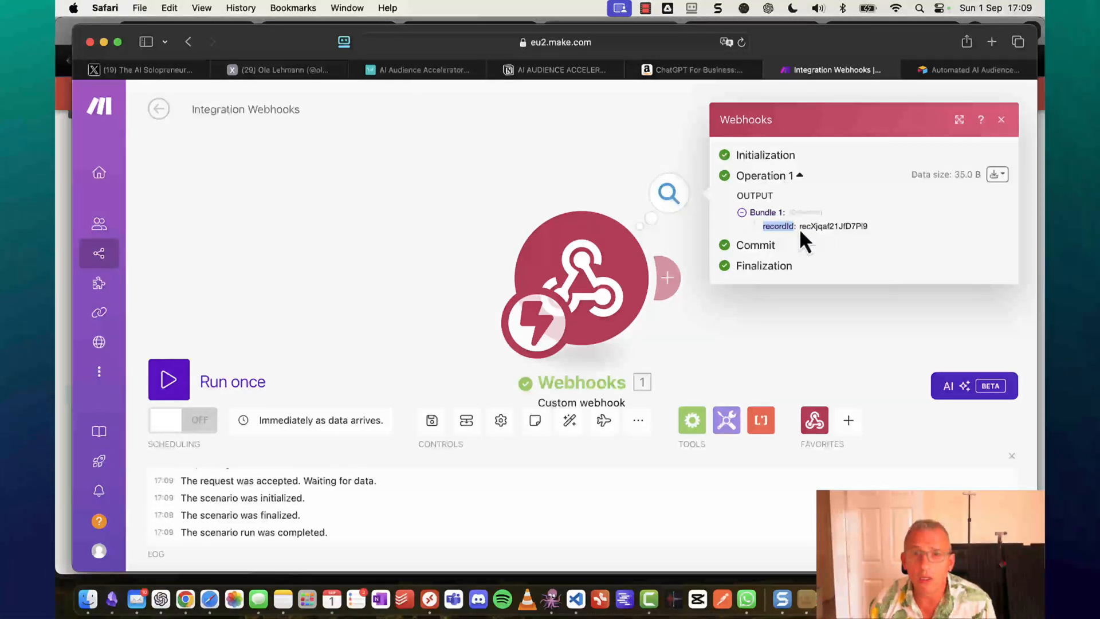
{"action": "left_click_drag", "start_coordinate": [801, 227], "coordinate": [849, 220]}
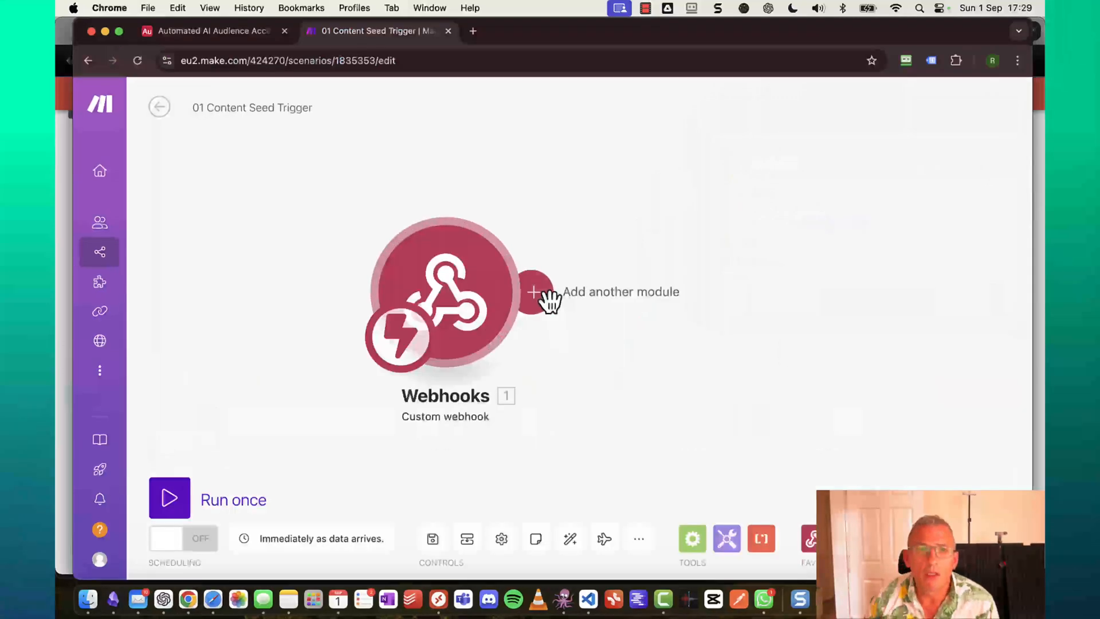
{"action": "left_click", "coordinate": [542, 296]}
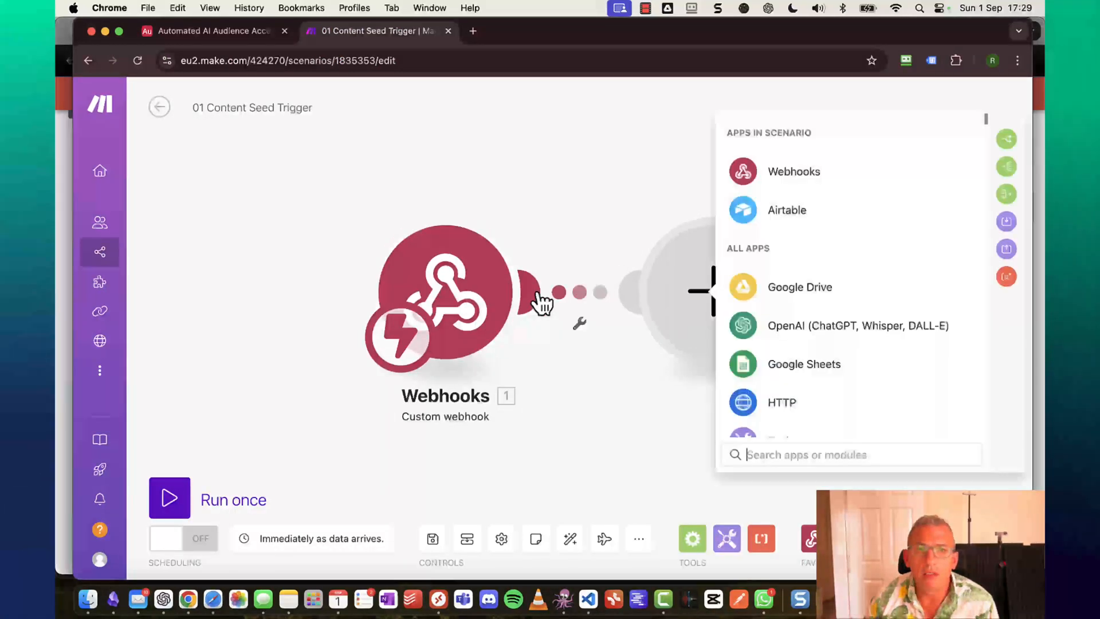
Add Airtable Get a Record on the Automated AI Audience Accelerator base's Content Seed table, mapping recordId.
{"action": "left_click", "coordinate": [785, 213]}
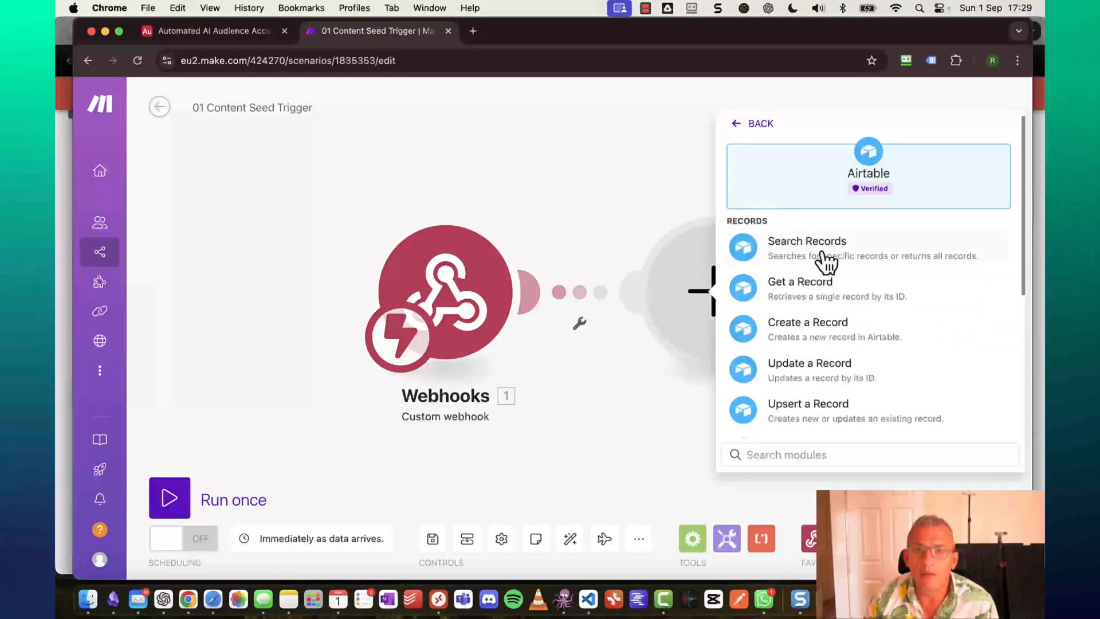
{"action": "left_click", "coordinate": [810, 297]}
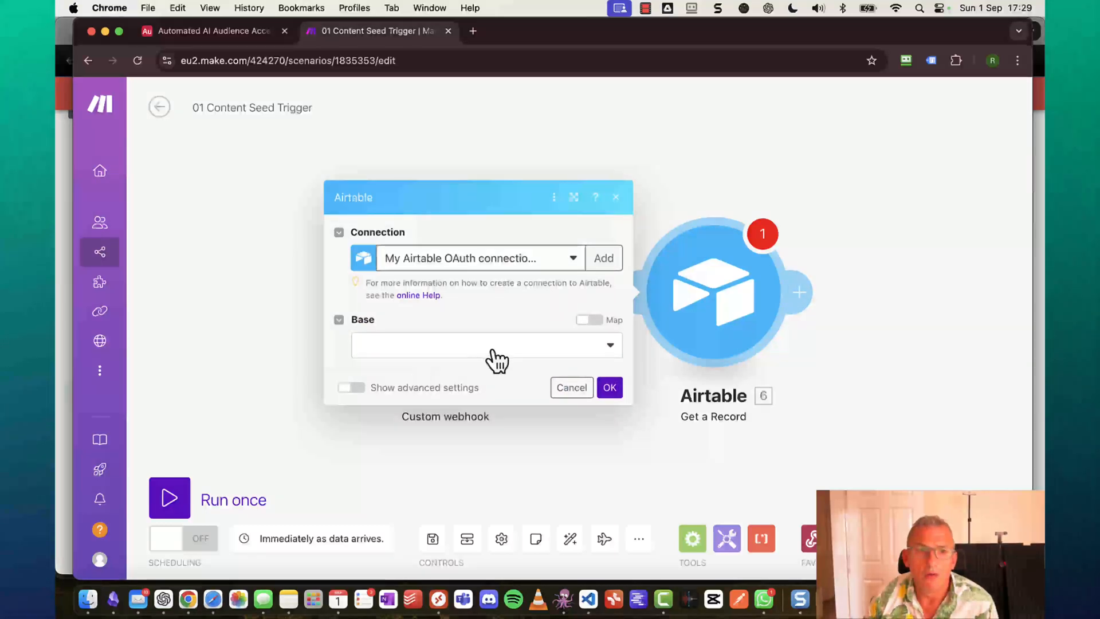
{"action": "left_click", "coordinate": [493, 349]}
{"action": "left_click", "coordinate": [470, 367]}
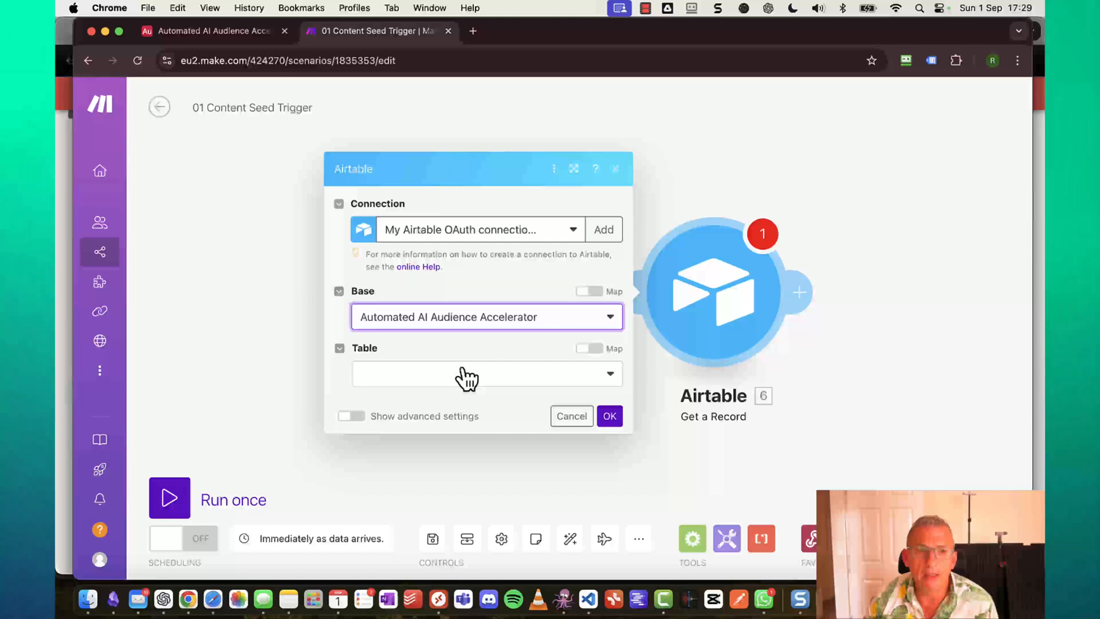
{"action": "left_click", "coordinate": [463, 375]}
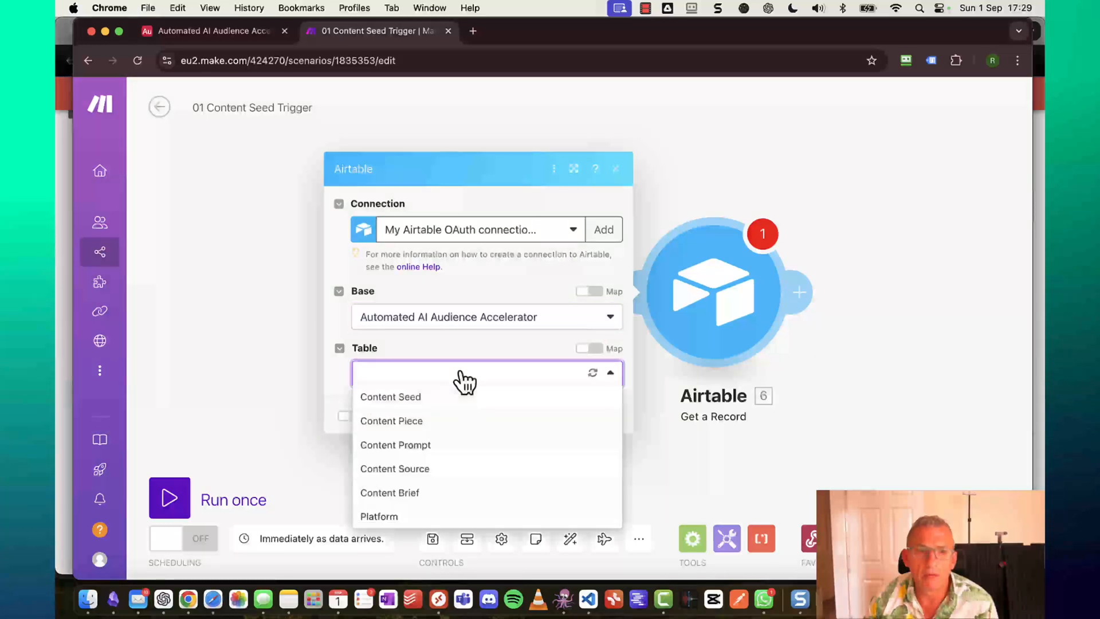
{"action": "left_click", "coordinate": [421, 397]}
{"action": "left_click", "coordinate": [419, 397]}
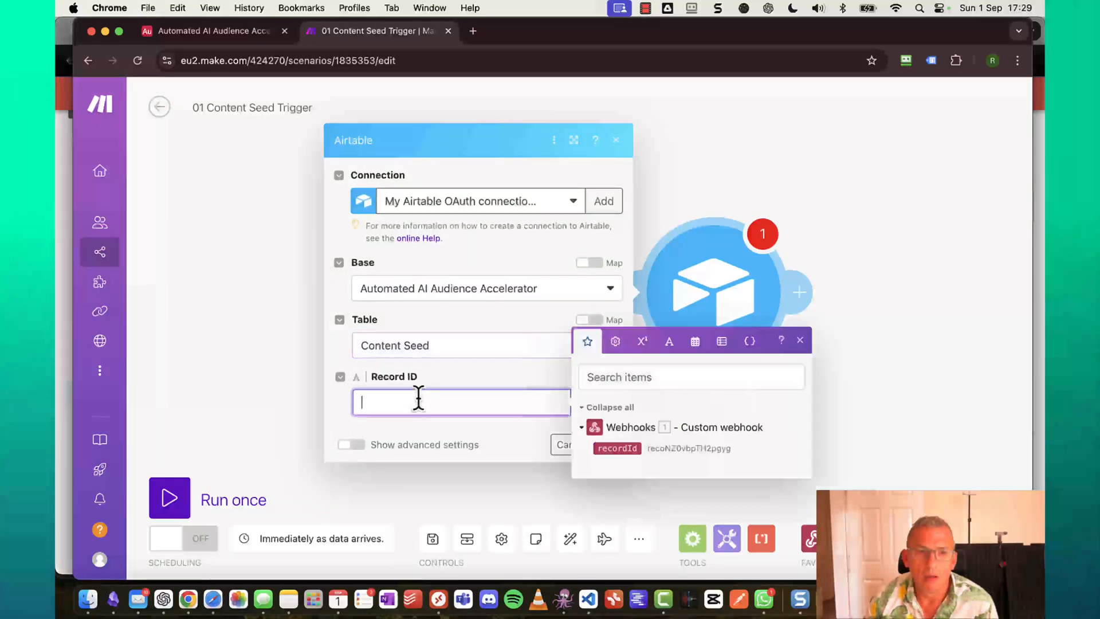
{"action": "left_click", "coordinate": [617, 448]}
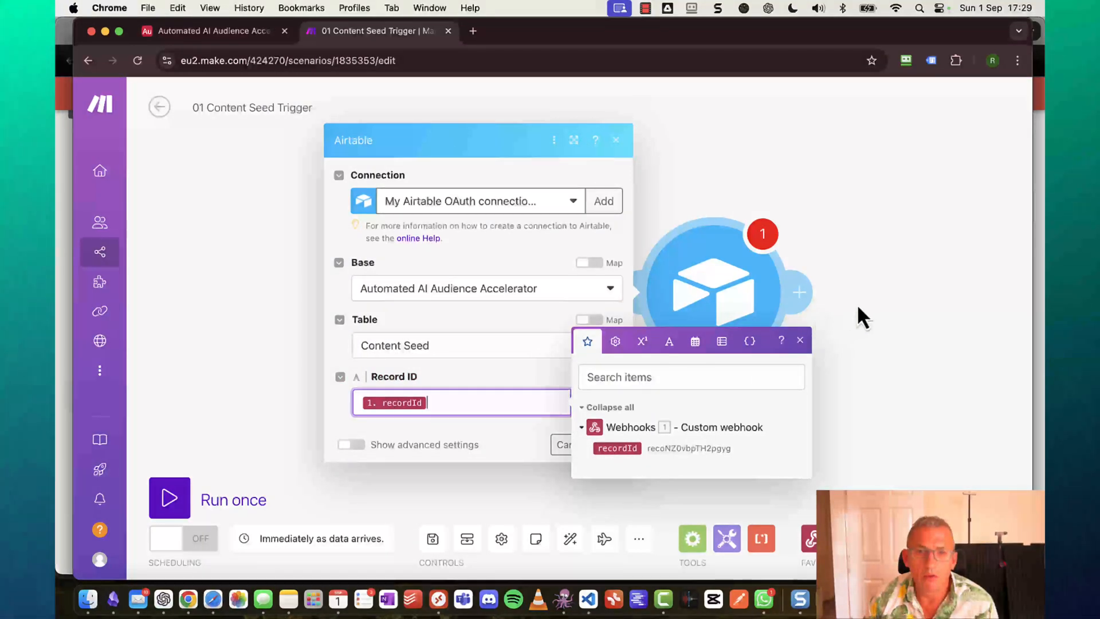
{"action": "left_click", "coordinate": [860, 310]}
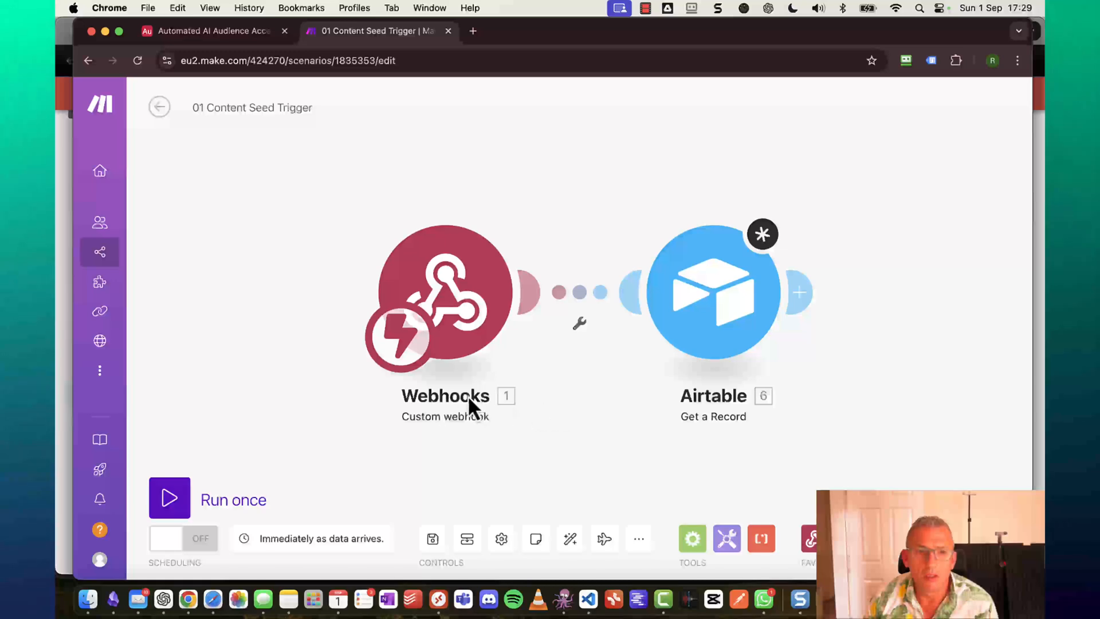
Rename the webhook module to 'Content Seed Airtable'.
{"action": "right_click", "coordinate": [446, 309]}
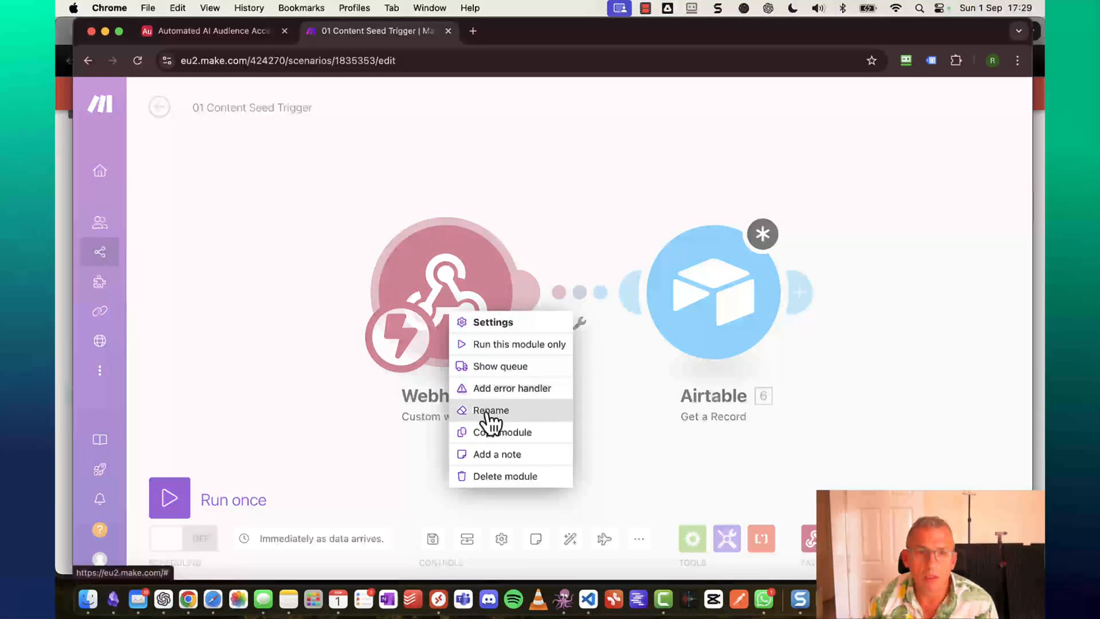
{"action": "left_click", "coordinate": [490, 410]}
{"action": "type", "text": "Calle"}
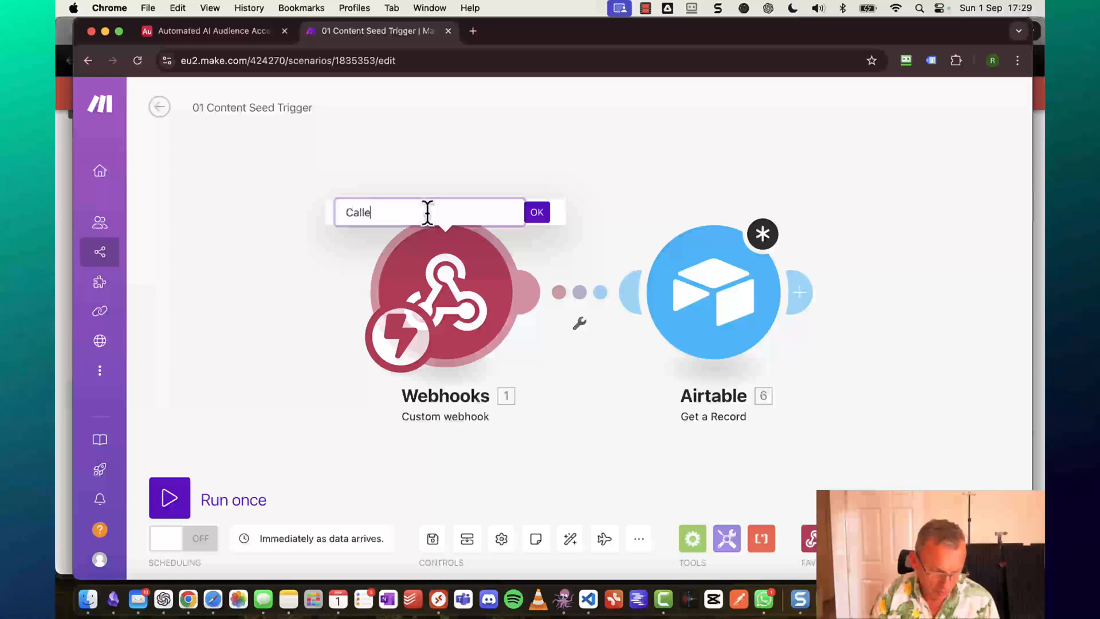
{"action": "type", "text": "d from Core"}
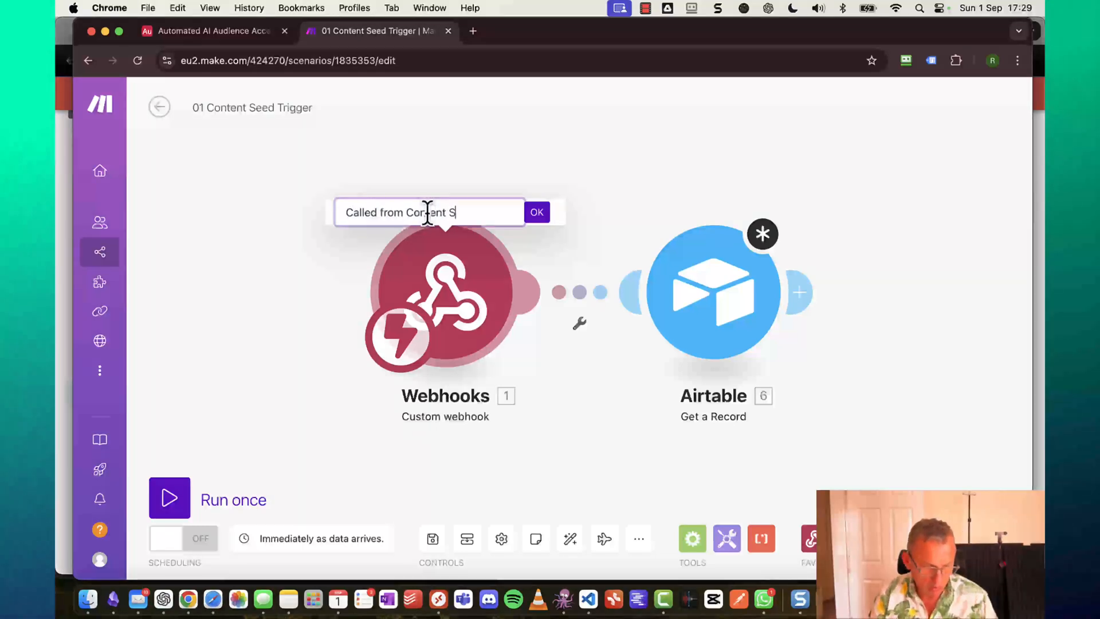
{"action": "type", "text": "ent Seed Airtable"}
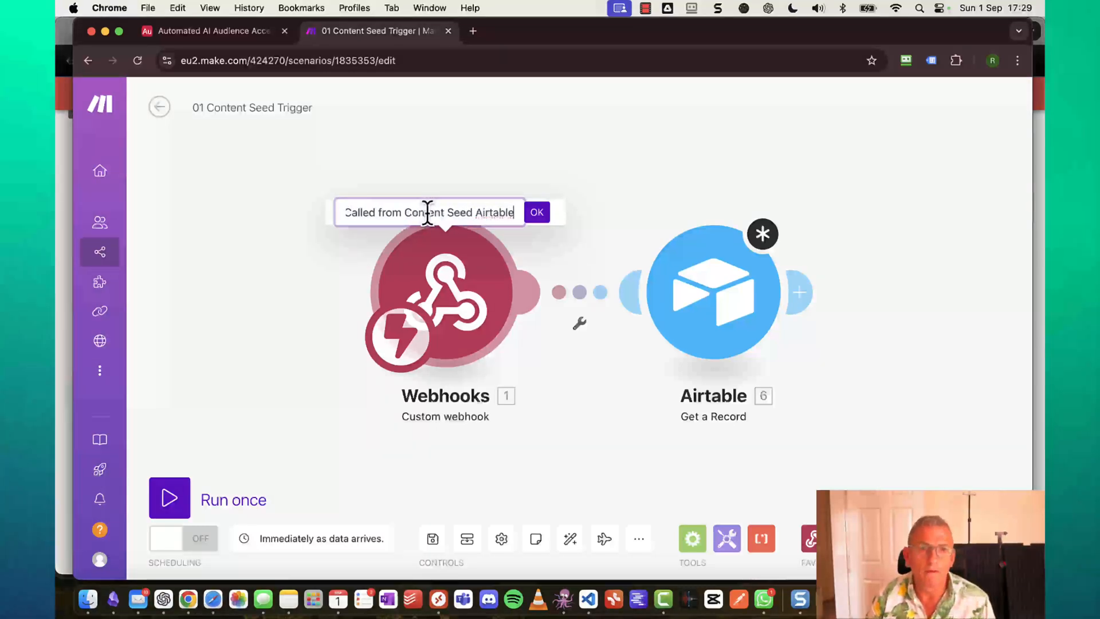
{"action": "key", "text": "Return"}
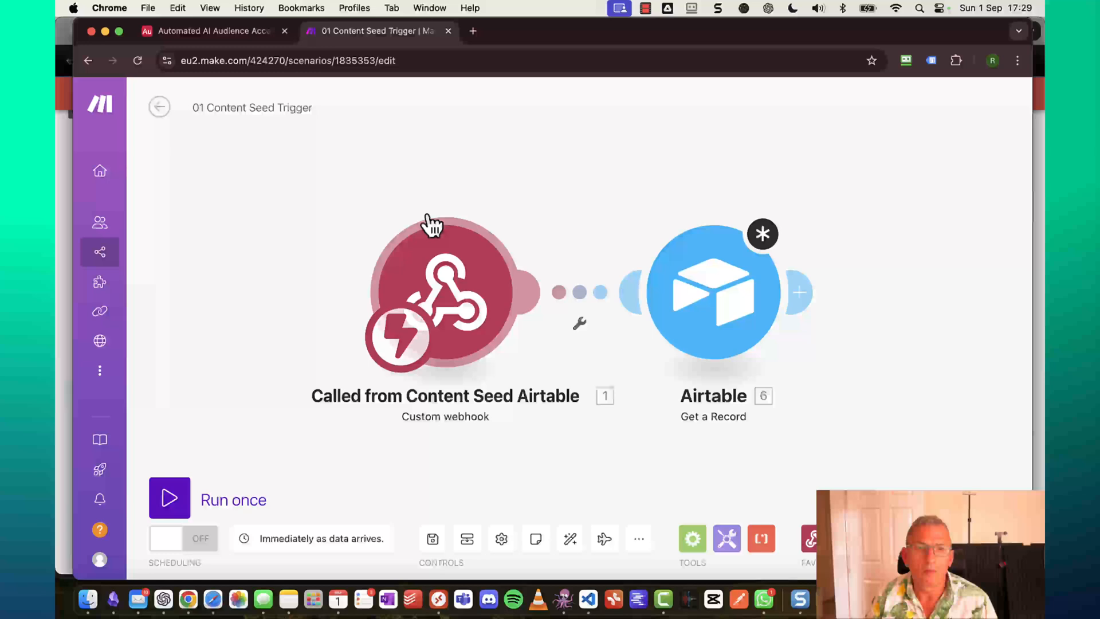
Rename the Airtable module to 'Get Content Seed'.
{"action": "right_click", "coordinate": [745, 319]}
{"action": "left_click", "coordinate": [802, 394]}
{"action": "type", "text": "G"}
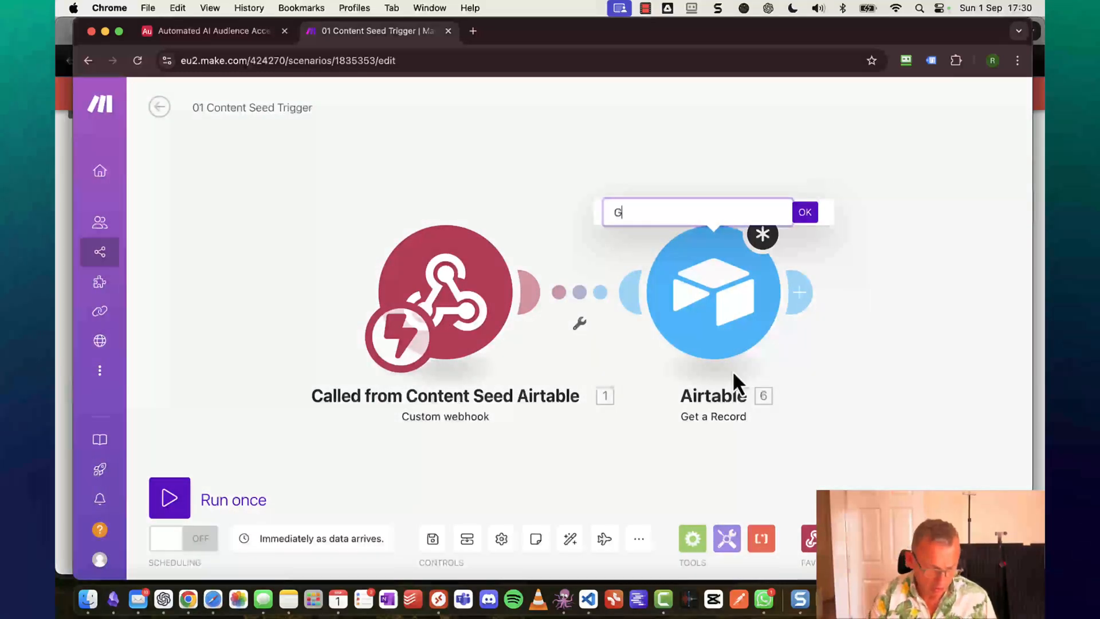
{"action": "type", "text": "et Content Seed"}
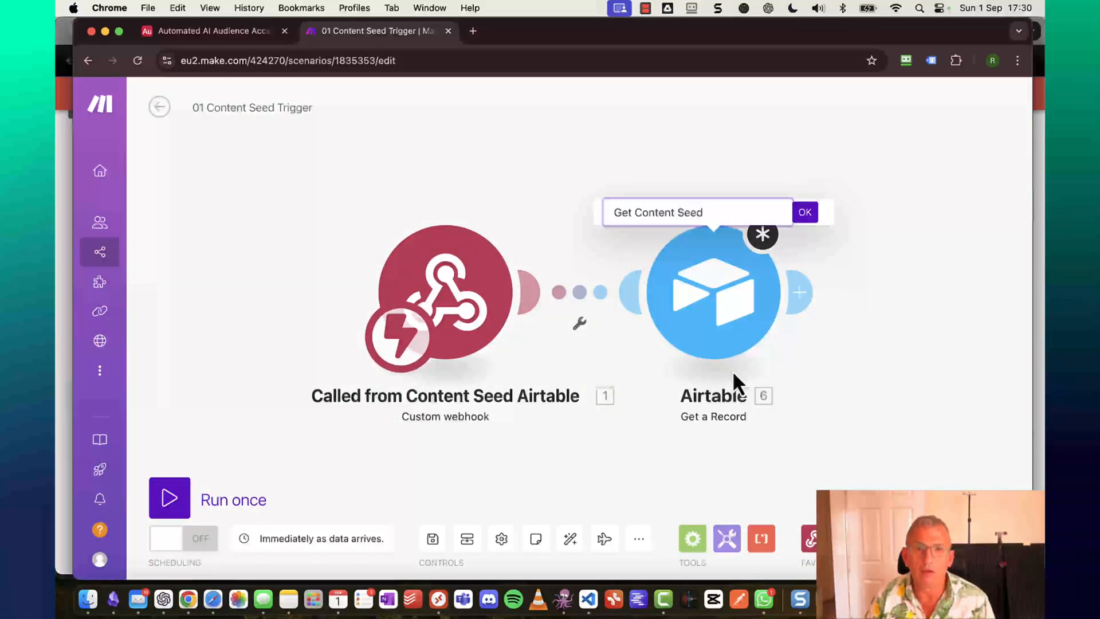
{"action": "key", "text": "Return"}
Confirm Get Content Seed's settings and start adding a module after it.
{"action": "scroll", "coordinate": [890, 349], "scroll_direction": "right", "scroll_amount": 5}
{"action": "left_click", "coordinate": [459, 310]}
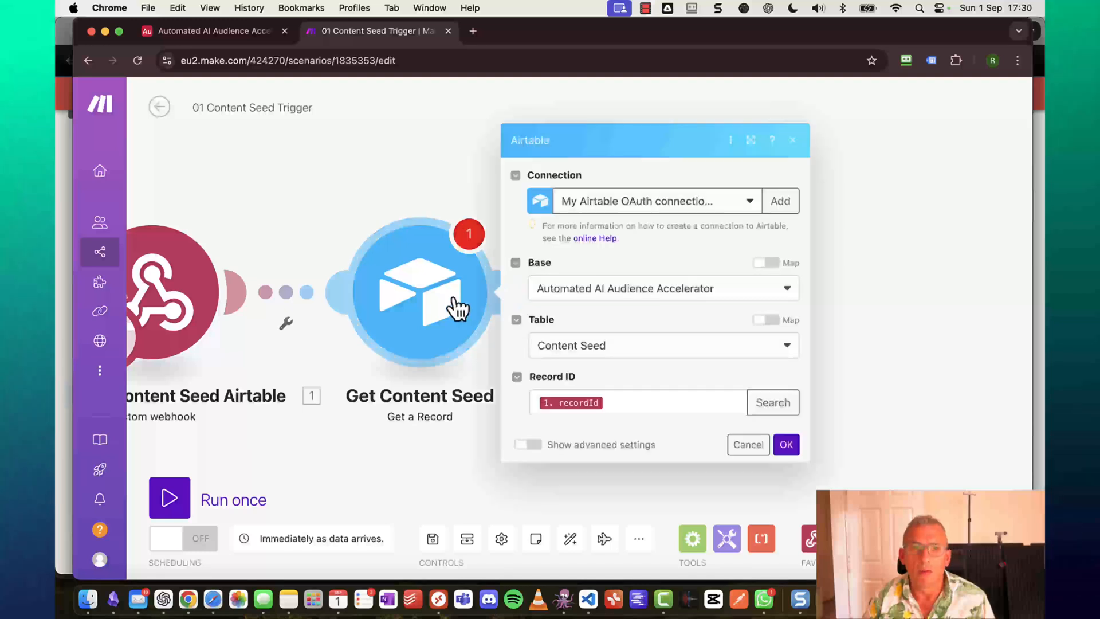
{"action": "left_click", "coordinate": [786, 446]}
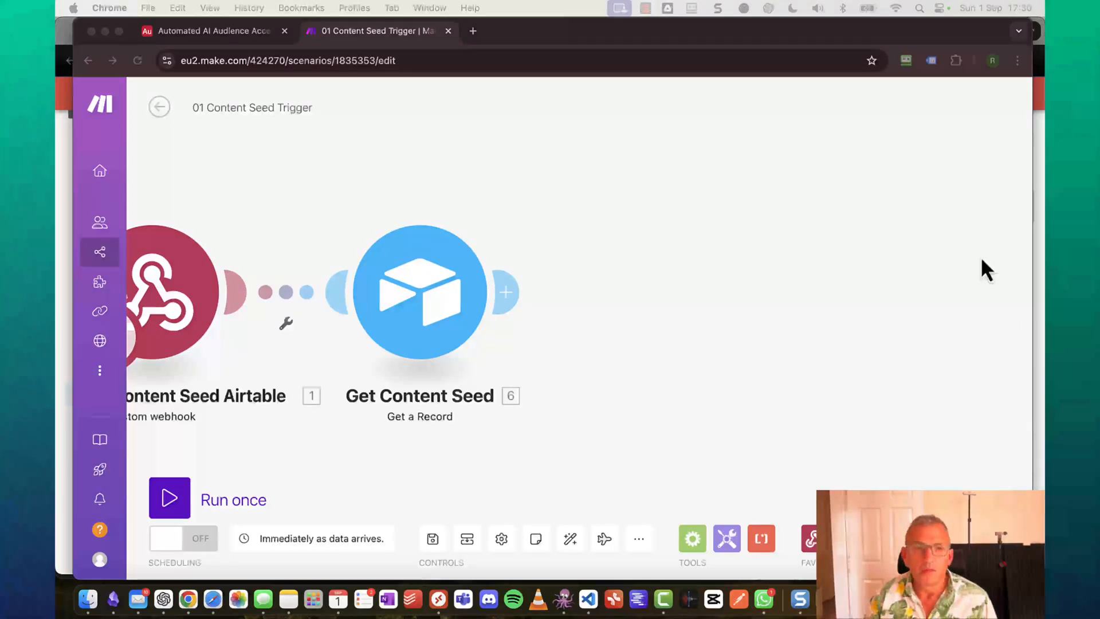
{"action": "left_click", "coordinate": [510, 293]}
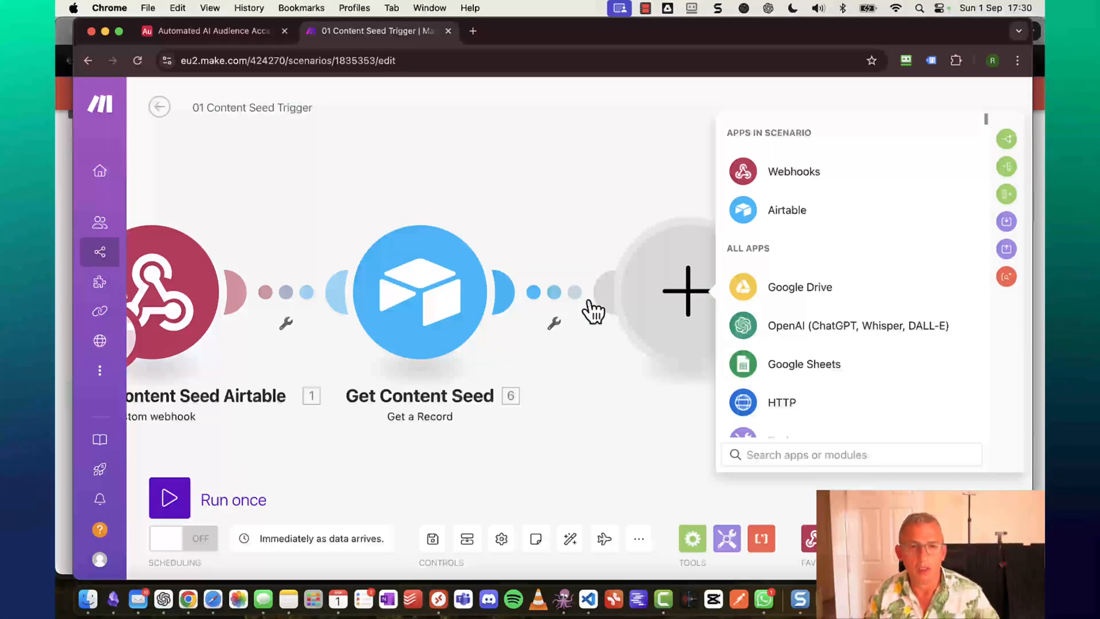
{"action": "left_click", "coordinate": [114, 603]}
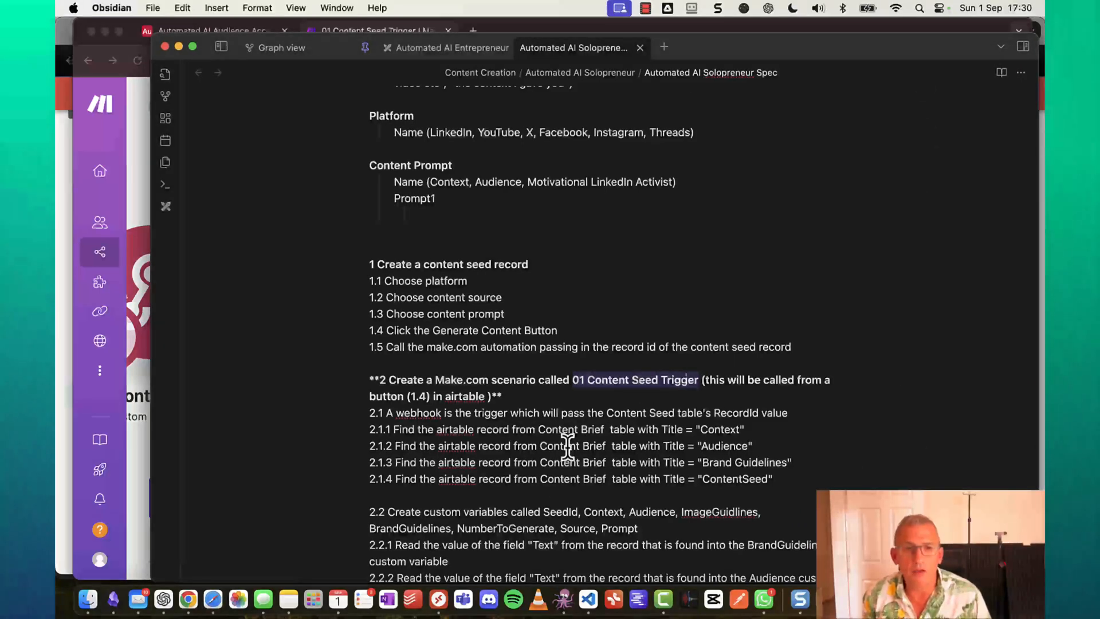
{"action": "scroll", "coordinate": [567, 447], "scroll_direction": "down", "scroll_amount": 2}
{"action": "scroll", "coordinate": [567, 447], "scroll_direction": "down", "scroll_amount": 6}
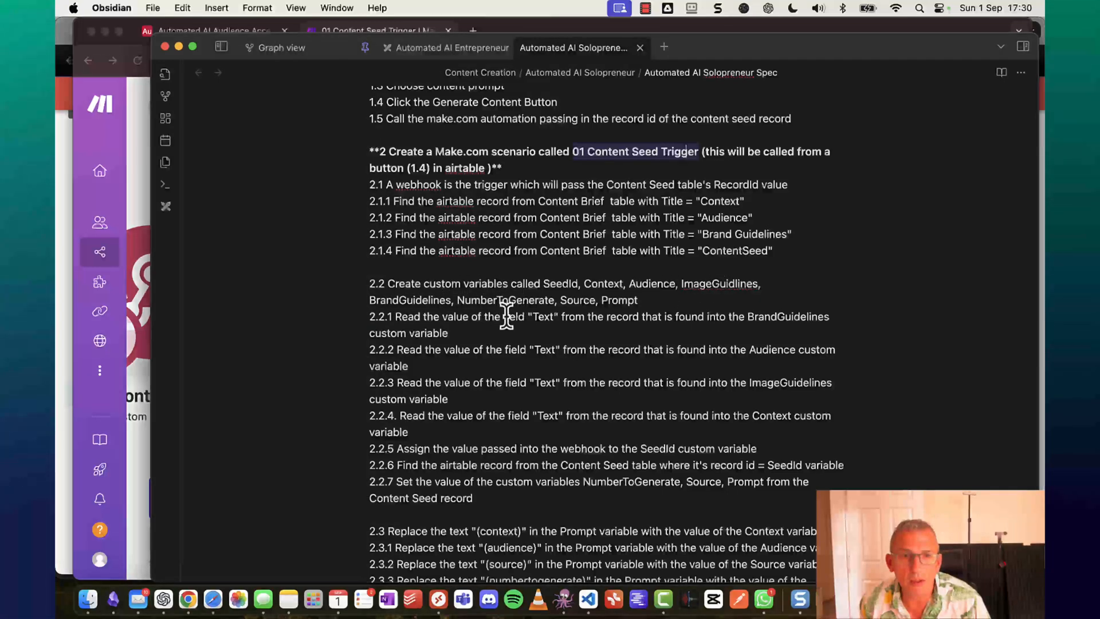
{"action": "scroll", "coordinate": [507, 314], "scroll_direction": "down", "scroll_amount": 4}
{"action": "scroll", "coordinate": [498, 318], "scroll_direction": "down", "scroll_amount": 2}
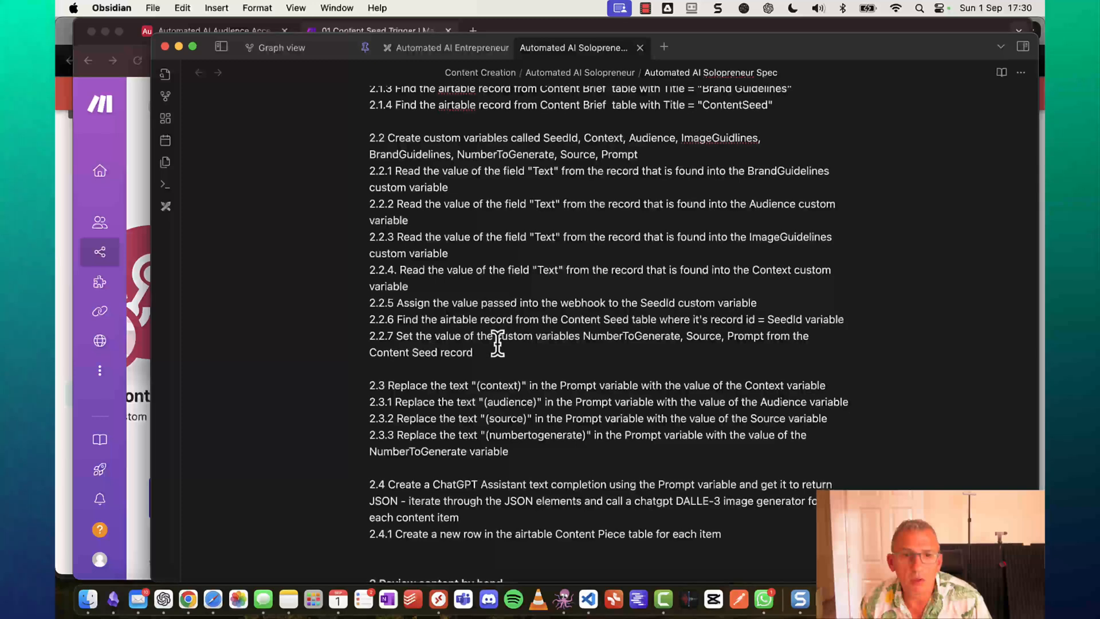
{"action": "scroll", "coordinate": [497, 340], "scroll_direction": "down", "scroll_amount": 2}
{"action": "left_click_drag", "start_coordinate": [717, 51], "coordinate": [876, 94]}
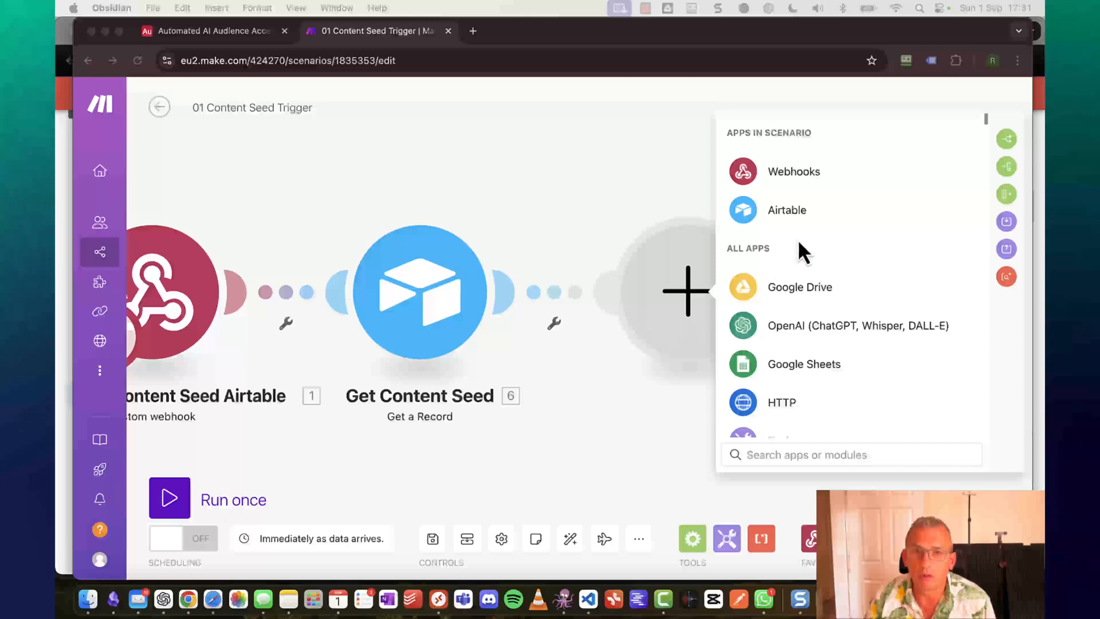
Choose Airtable's Search Records action for the new module.
{"action": "left_click", "coordinate": [781, 213]}
{"action": "left_click", "coordinate": [781, 213]}
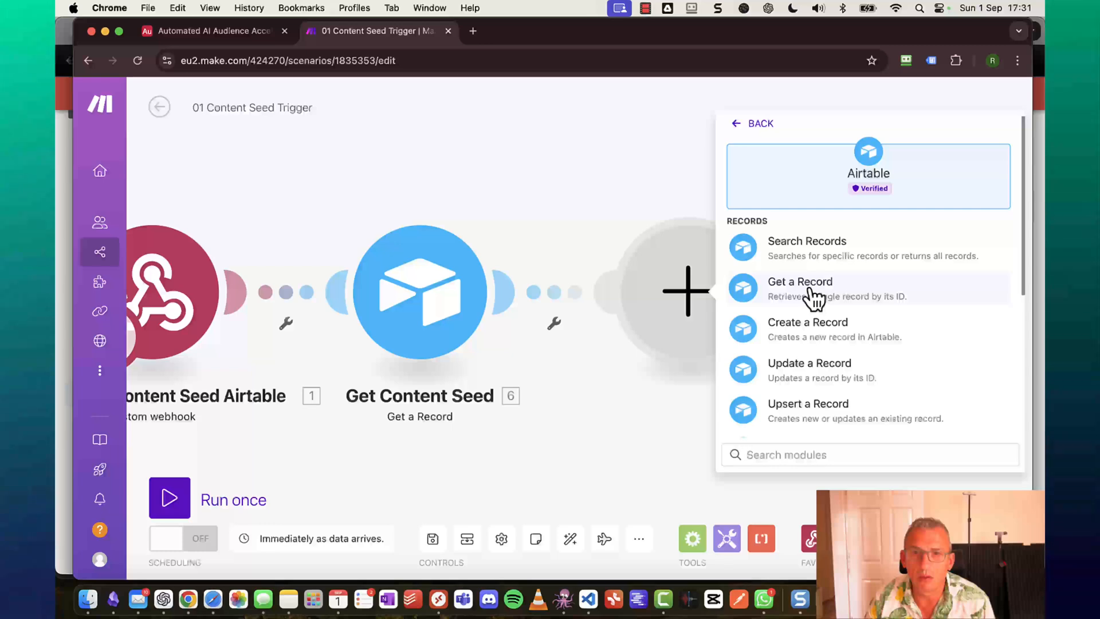
{"action": "scroll", "coordinate": [814, 298], "scroll_direction": "down", "scroll_amount": 4}
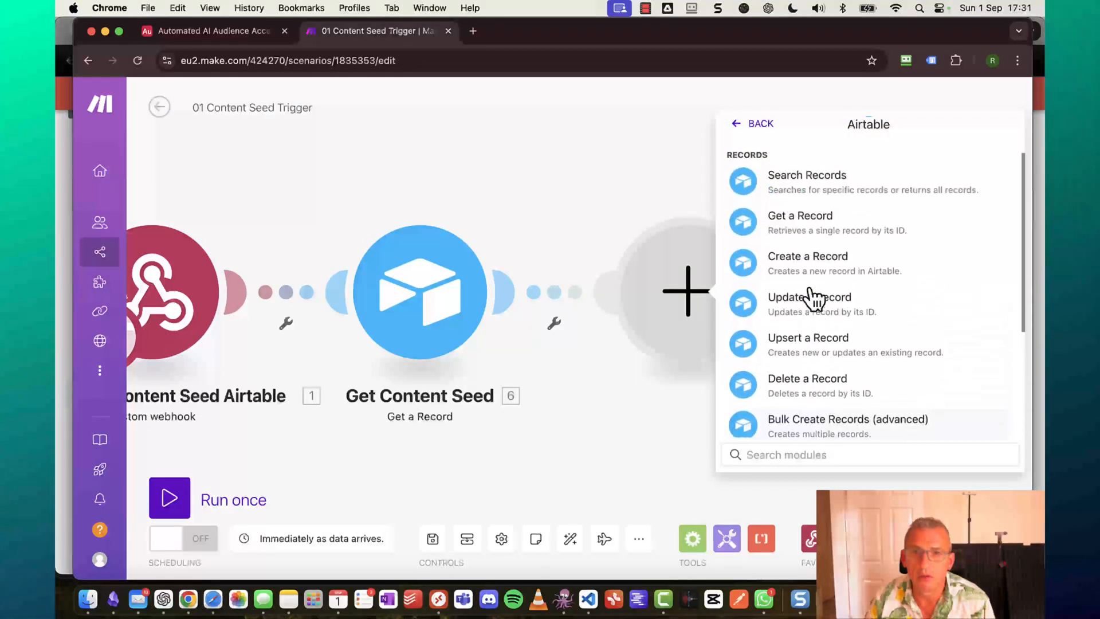
{"action": "scroll", "coordinate": [813, 298], "scroll_direction": "up", "scroll_amount": 2}
{"action": "left_click", "coordinate": [817, 229]}
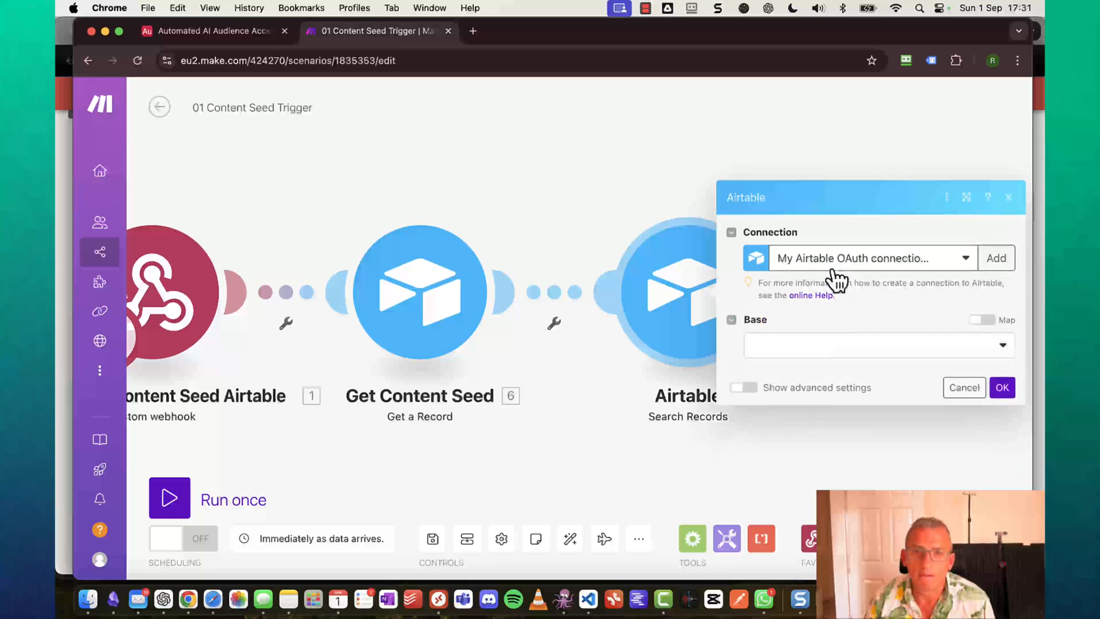
Target base Automated AI Audience Accelerator, table Content Brief, Grid view, then focus Formula.
{"action": "left_click", "coordinate": [826, 357]}
{"action": "left_click", "coordinate": [823, 370]}
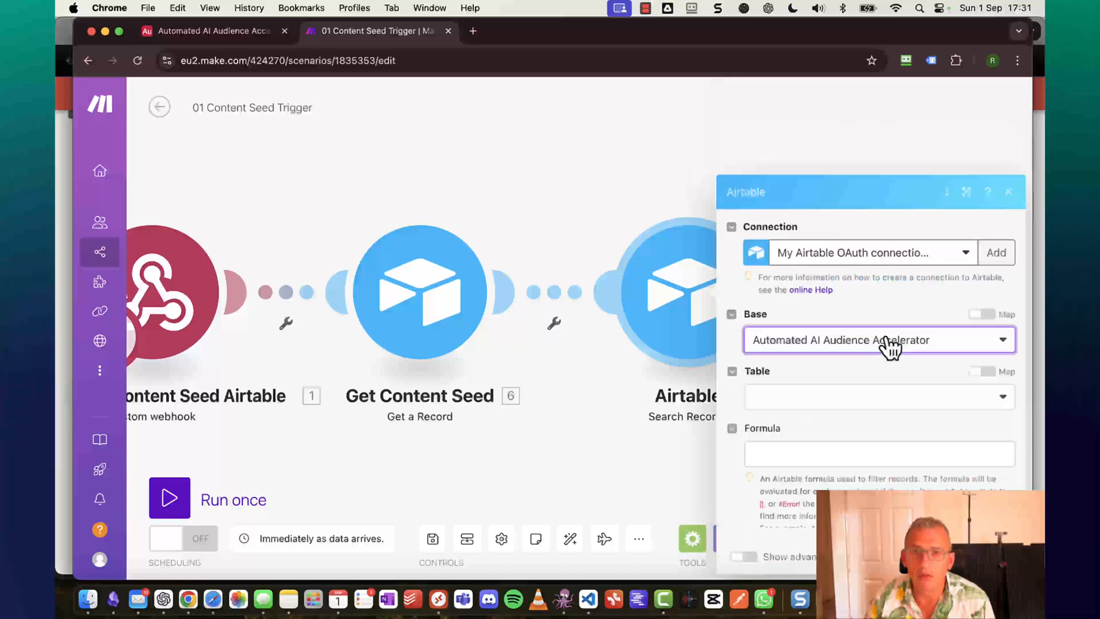
{"action": "left_click", "coordinate": [837, 314]}
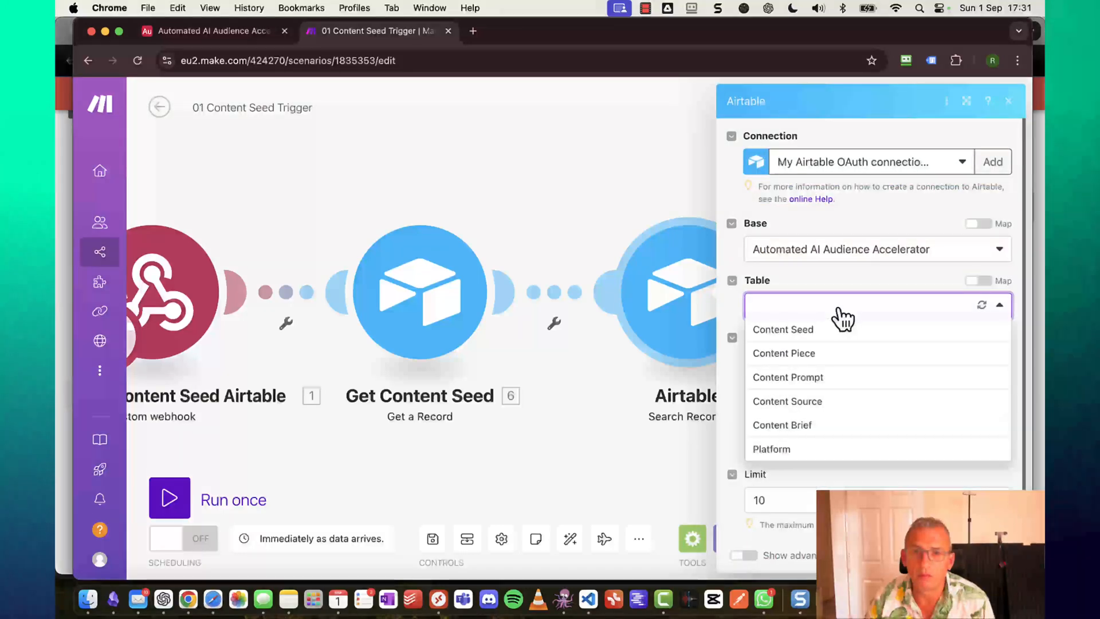
{"action": "left_click", "coordinate": [813, 427]}
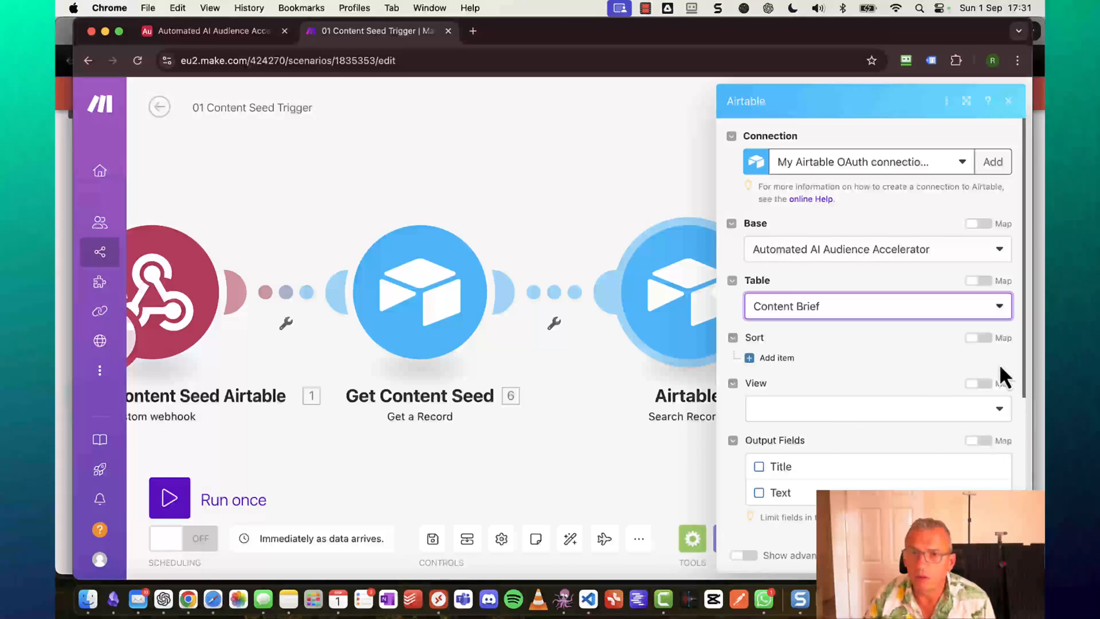
{"action": "left_click", "coordinate": [986, 423]}
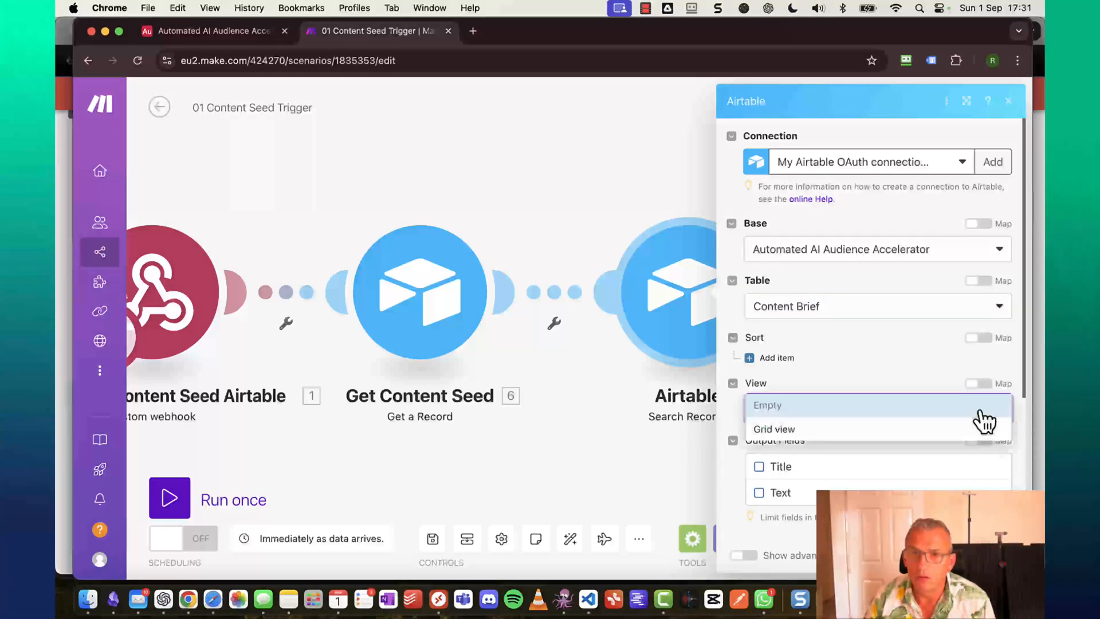
{"action": "left_click", "coordinate": [793, 431]}
{"action": "scroll", "coordinate": [791, 436], "scroll_direction": "down", "scroll_amount": 5}
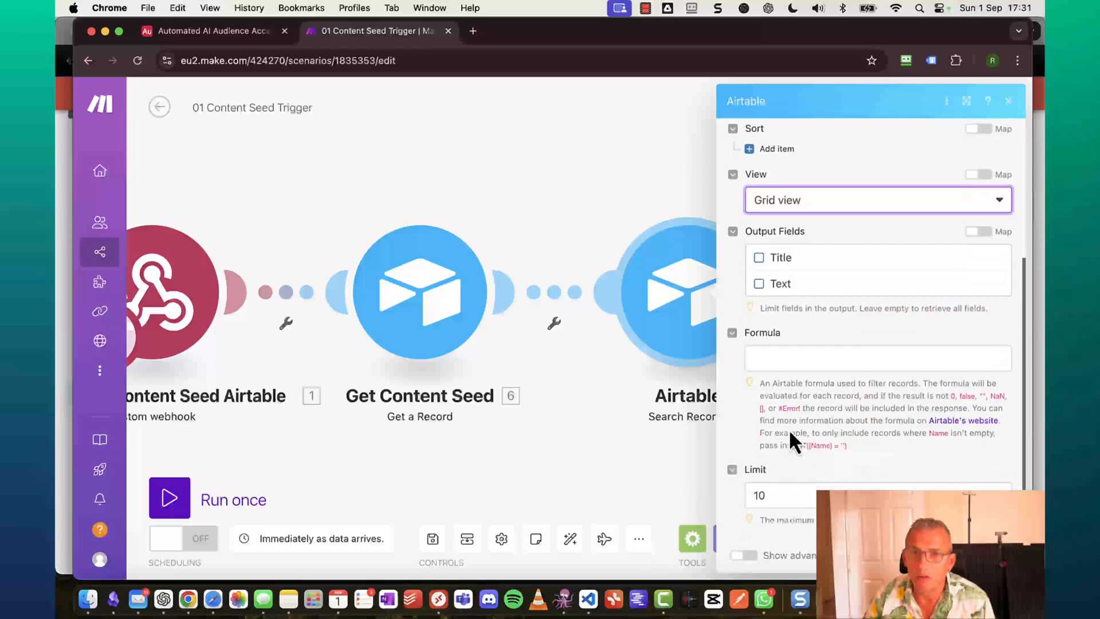
{"action": "left_click", "coordinate": [823, 360]}
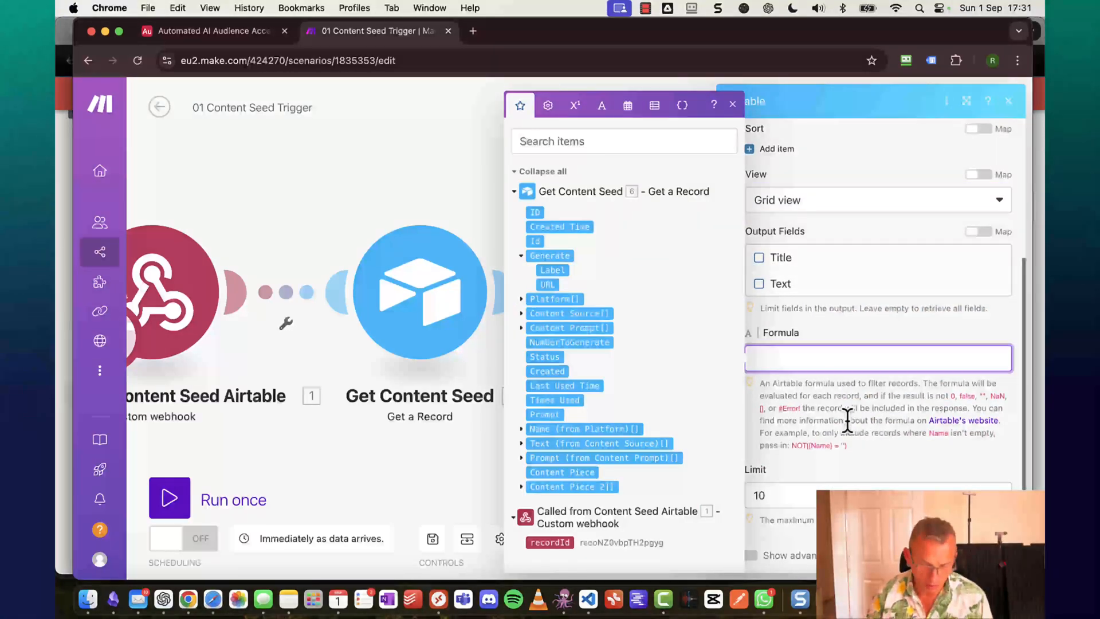
Set formula {Title}='Context', output fields Title and Text, and limit 1.
{"action": "type", "text": "{ti"}
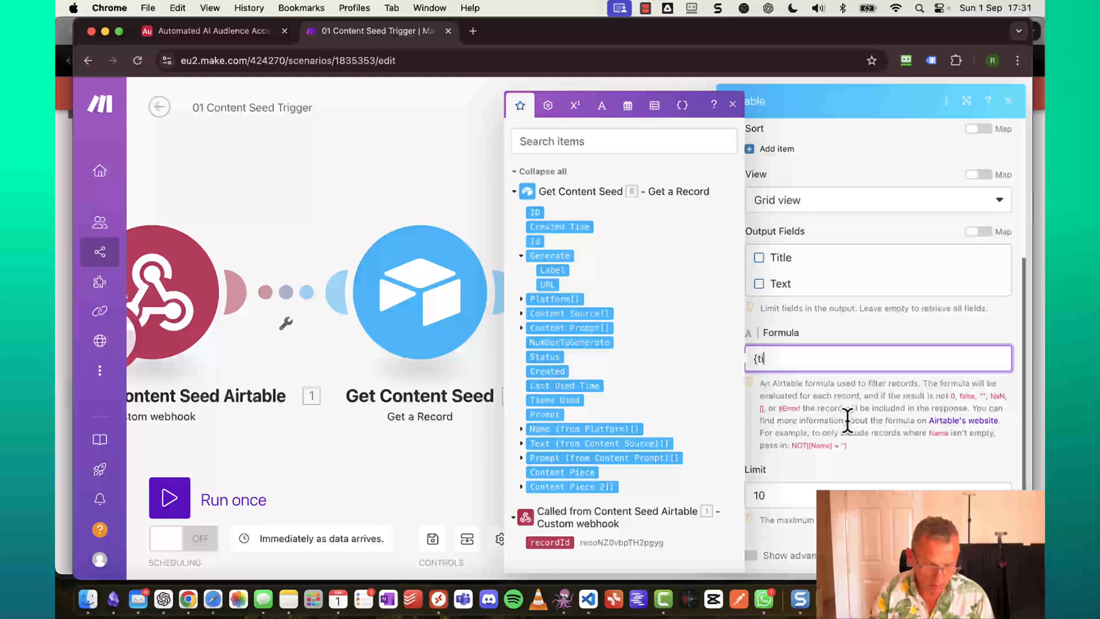
{"action": "type", "text": "tle}"}
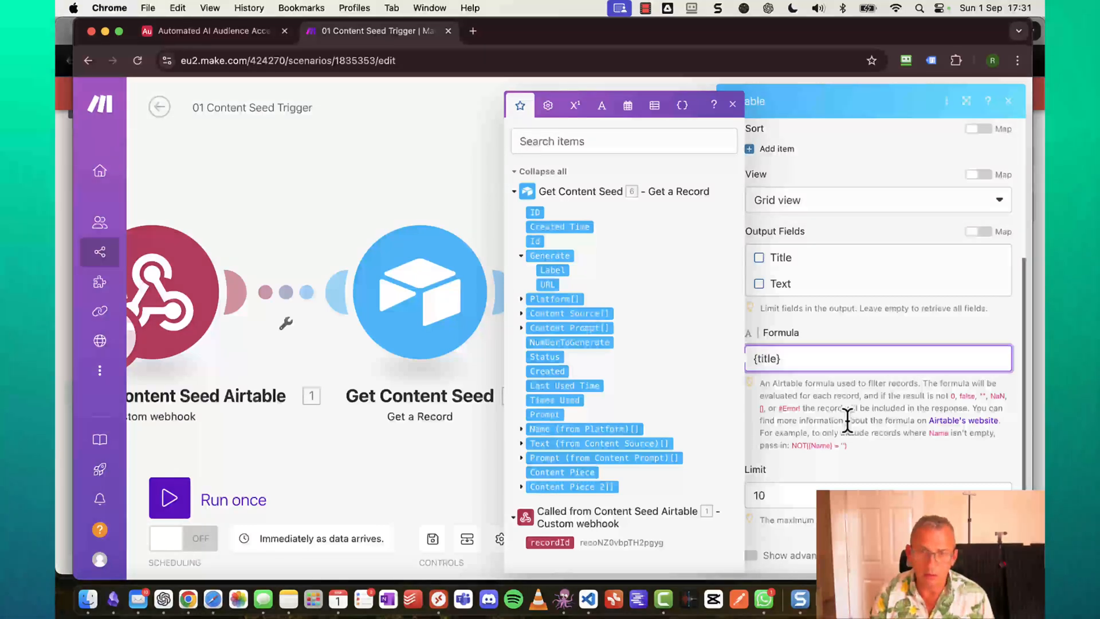
{"action": "key", "text": "Left"}
{"action": "key", "text": "Left"}
{"action": "key", "text": "Left"}
{"action": "key", "text": "Left"}
{"action": "key", "text": "Left"}
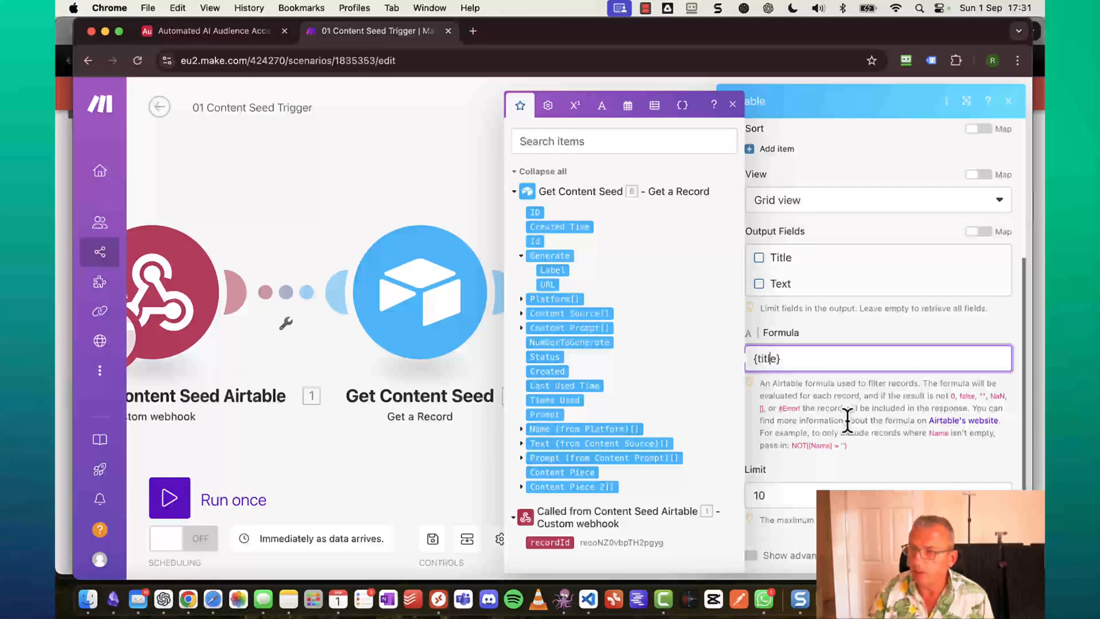
{"action": "key", "text": "BackSpace"}
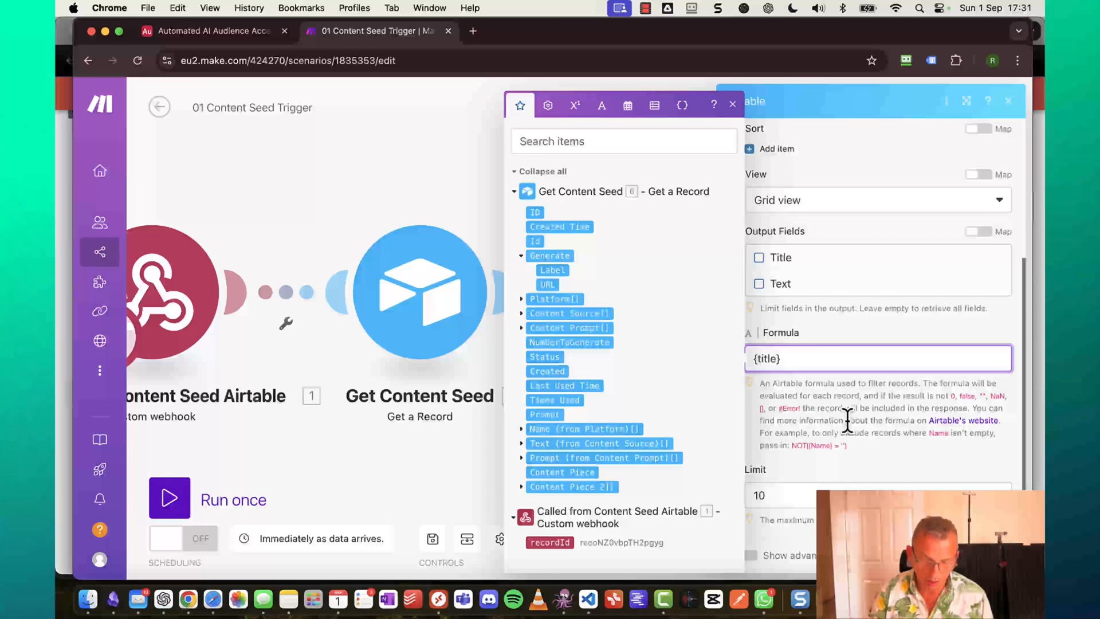
{"action": "key", "text": "Delete"}
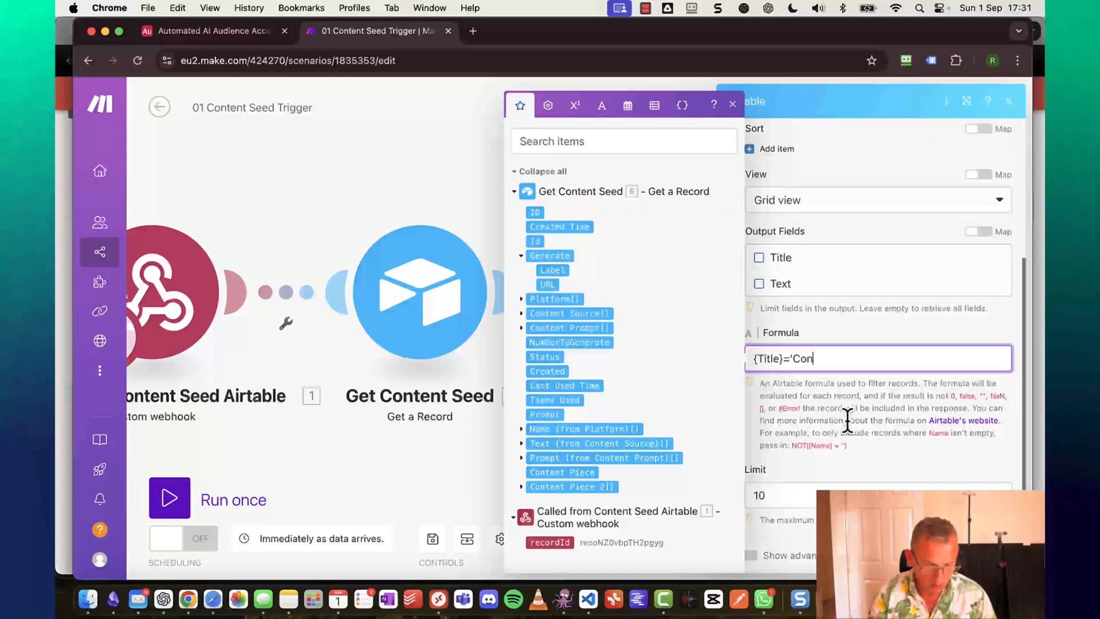
{"action": "type", "text": "'Context'"}
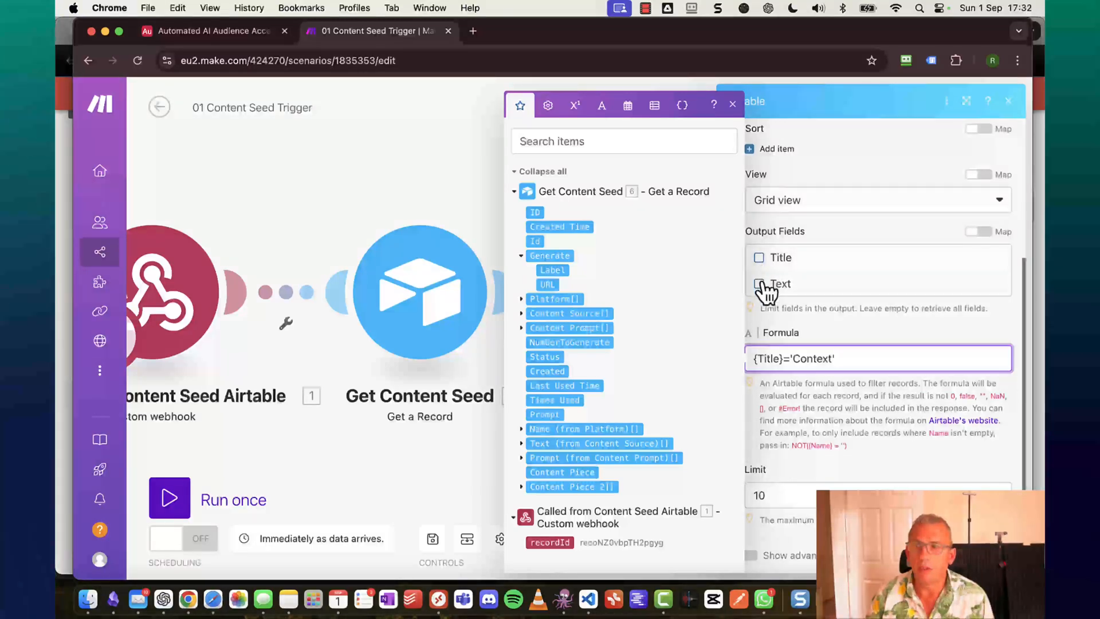
{"action": "left_click", "coordinate": [760, 259]}
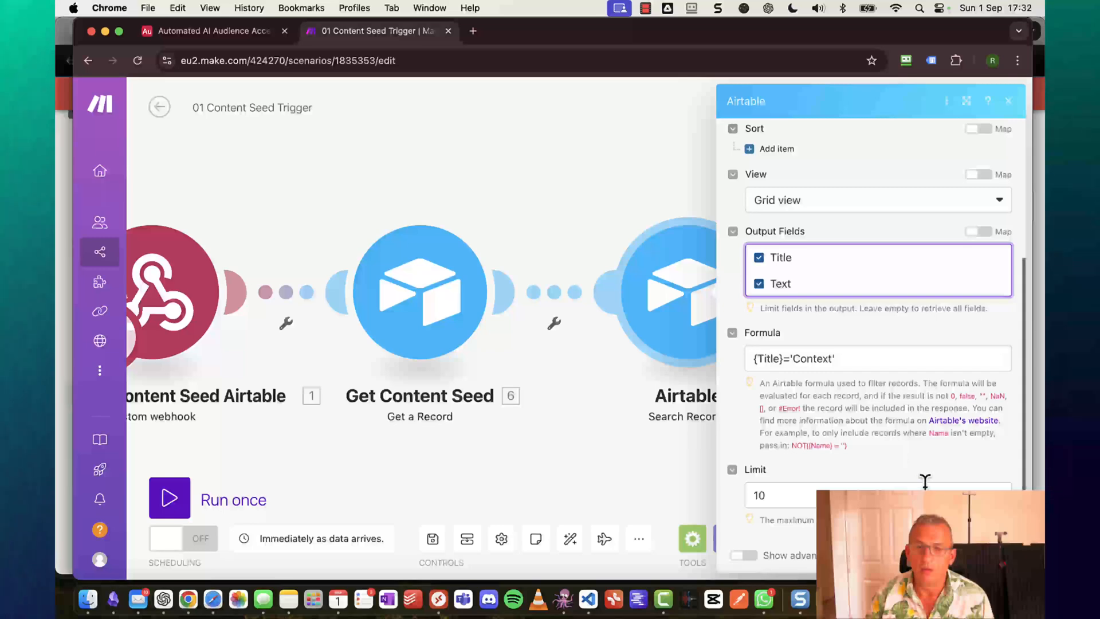
{"action": "left_click", "coordinate": [869, 484]}
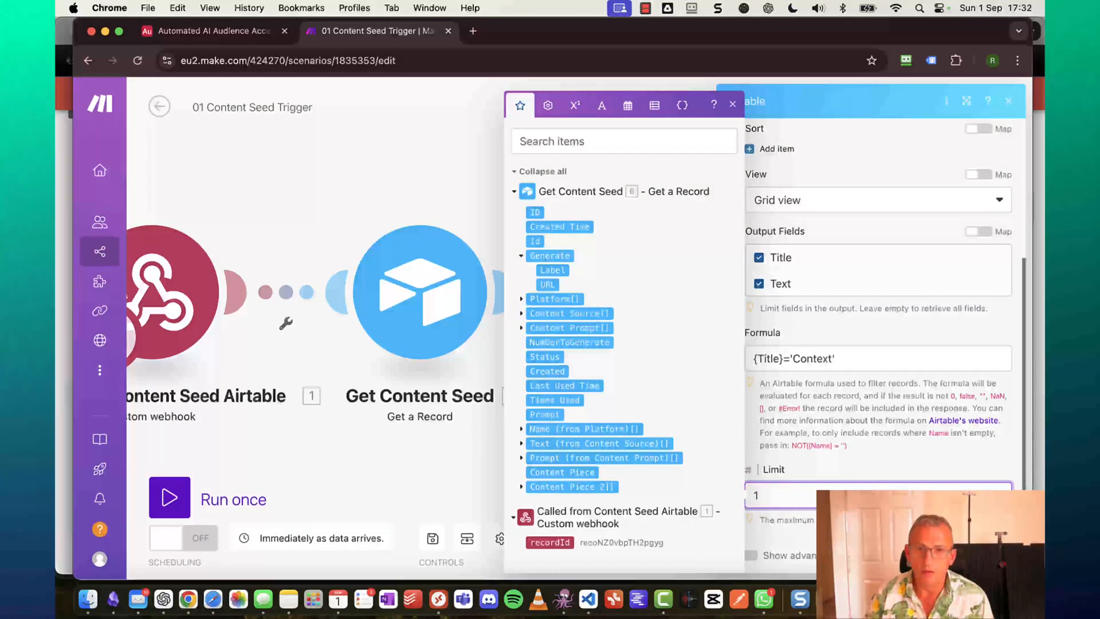
{"action": "key", "text": "Tab"}
{"action": "scroll", "coordinate": [913, 424], "scroll_direction": "up", "scroll_amount": 4}
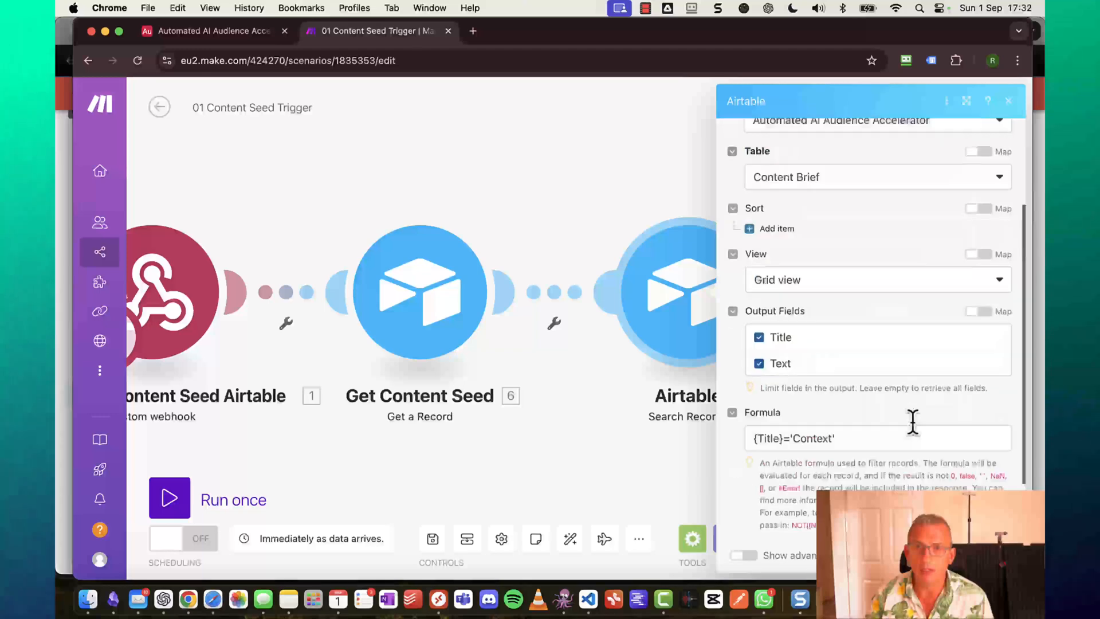
{"action": "scroll", "coordinate": [914, 424], "scroll_direction": "down", "scroll_amount": 4}
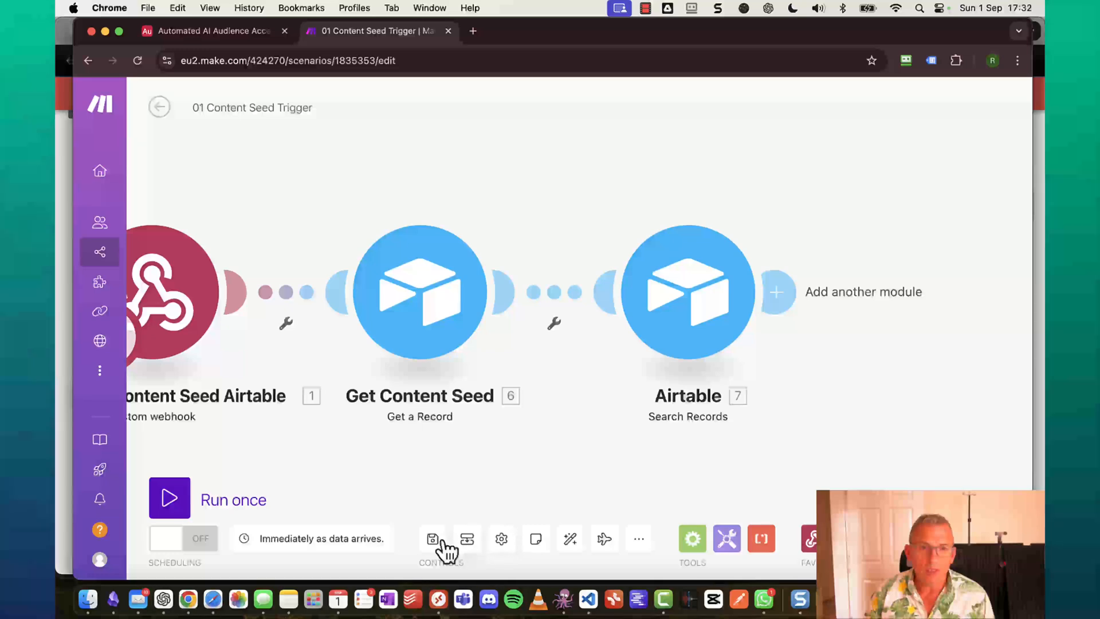
Save, run once, and fire the run from the Airtable record's Generate field.
{"action": "left_click", "coordinate": [434, 544]}
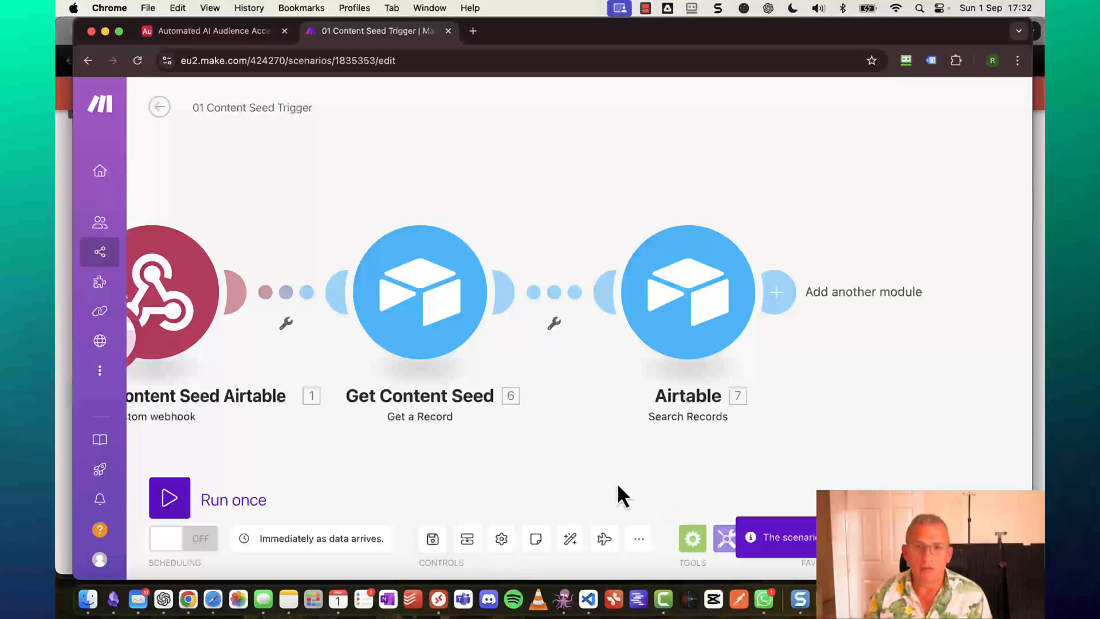
{"action": "left_click", "coordinate": [170, 503]}
{"action": "left_click", "coordinate": [224, 36]}
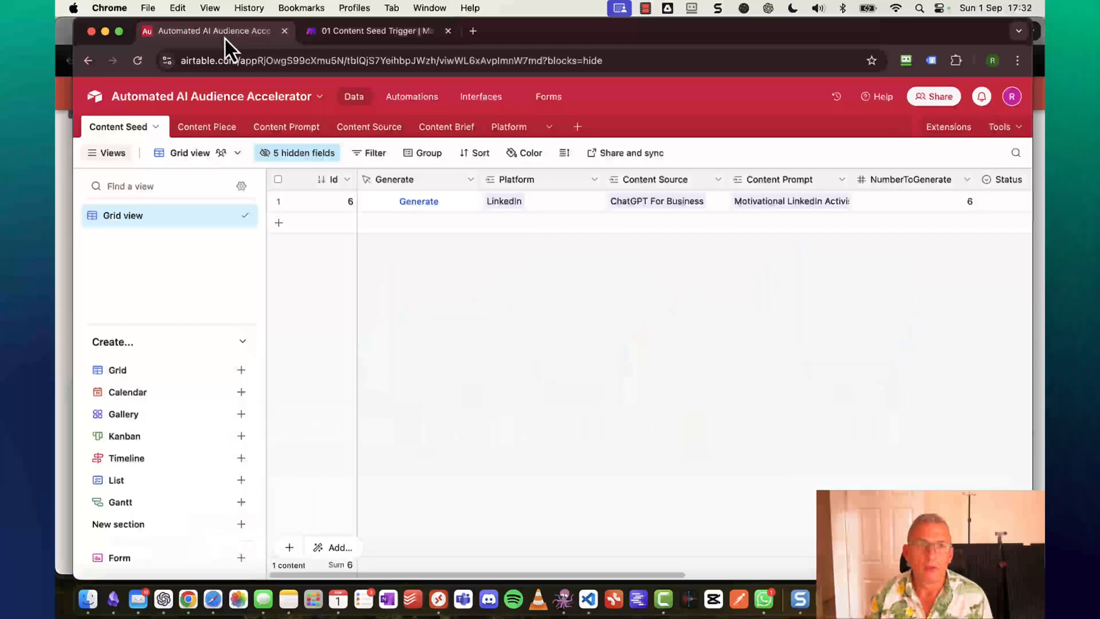
{"action": "left_click", "coordinate": [420, 202]}
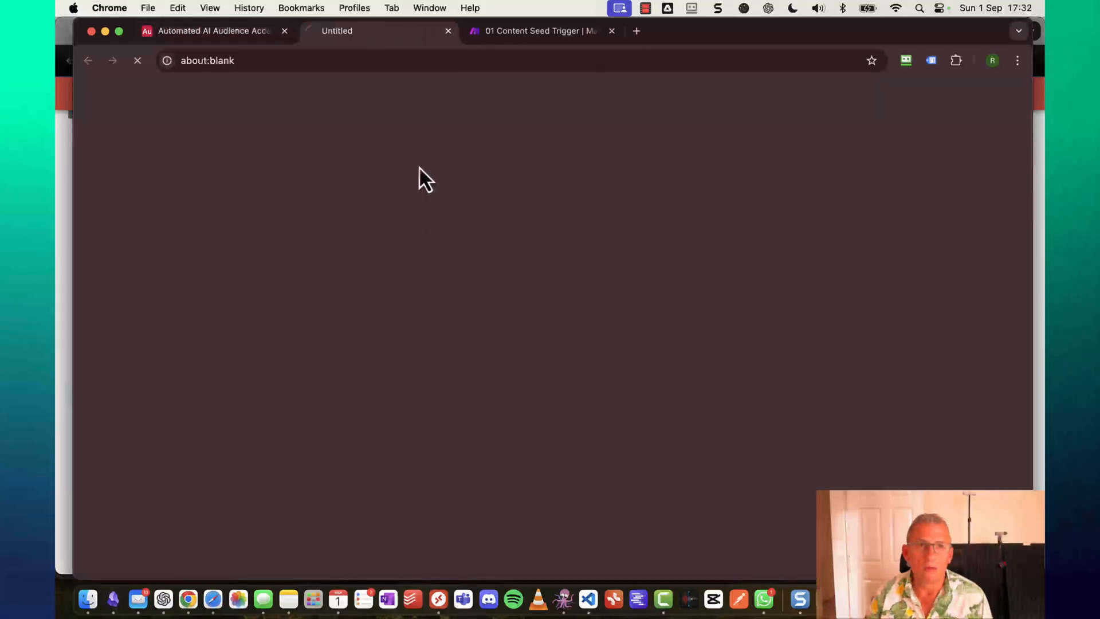
{"action": "left_click", "coordinate": [502, 33]}
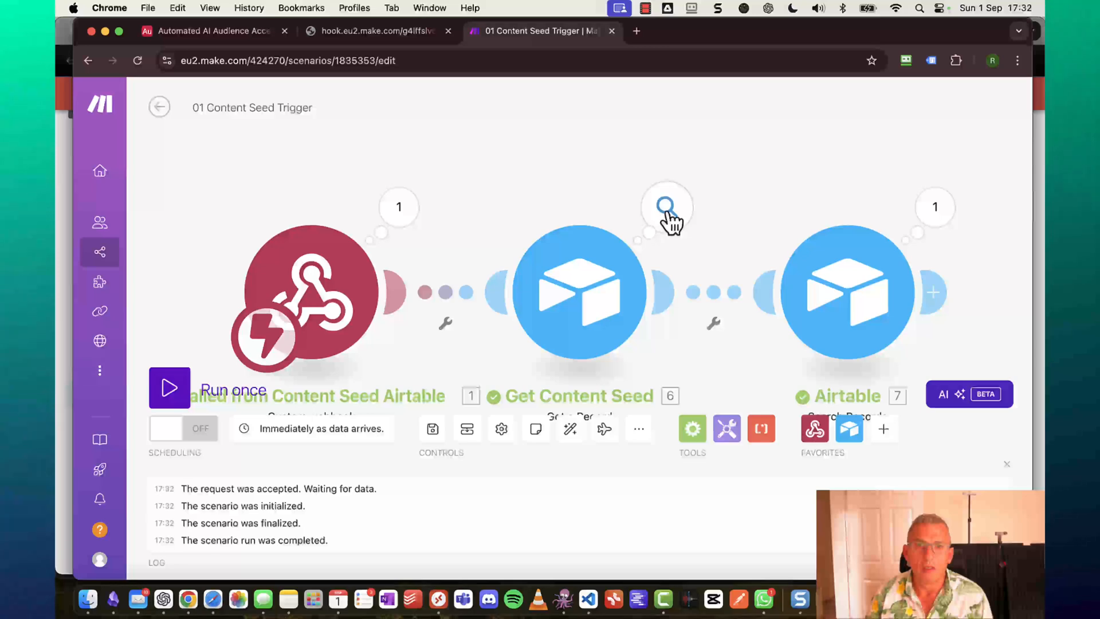
Inspect Get Content Seed's output, checking the Generate and Content Source collections.
{"action": "left_click", "coordinate": [668, 209]}
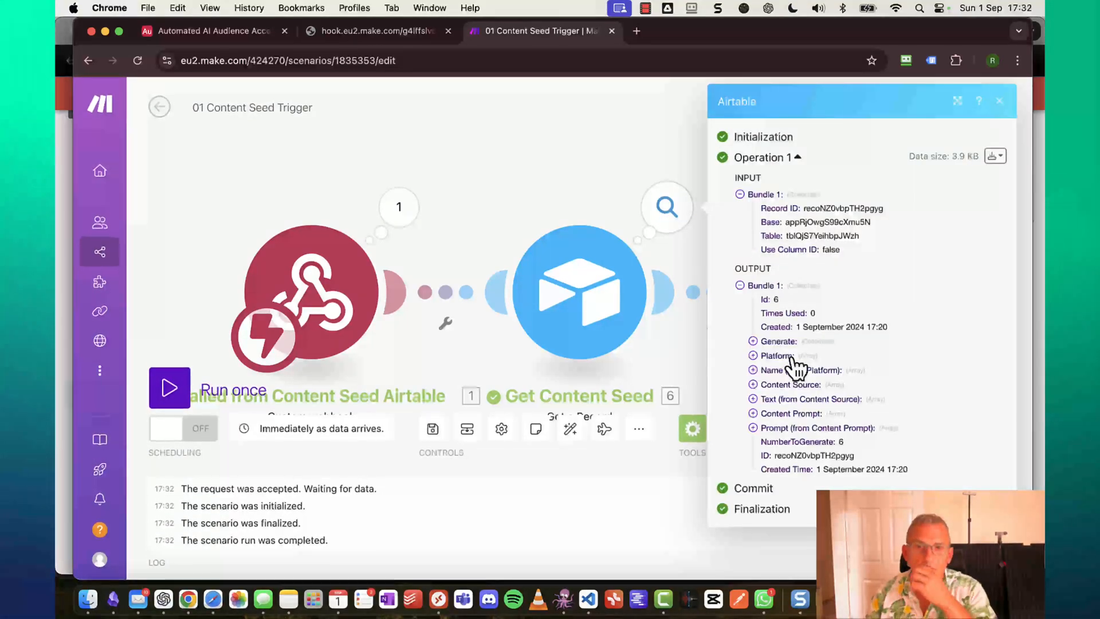
{"action": "left_click", "coordinate": [754, 342]}
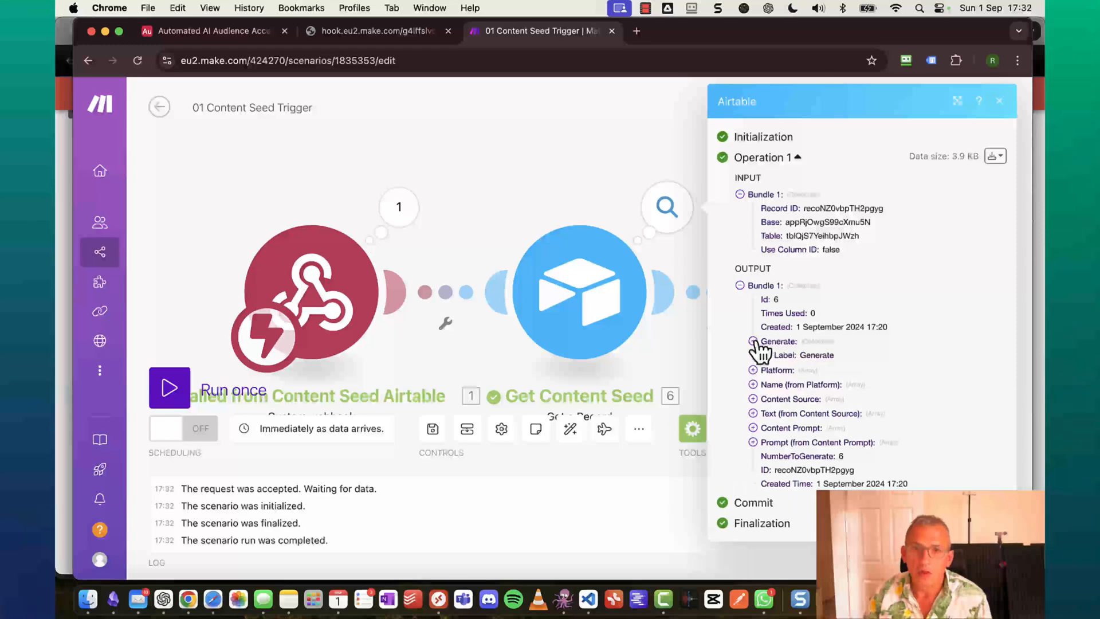
{"action": "left_click", "coordinate": [754, 342]}
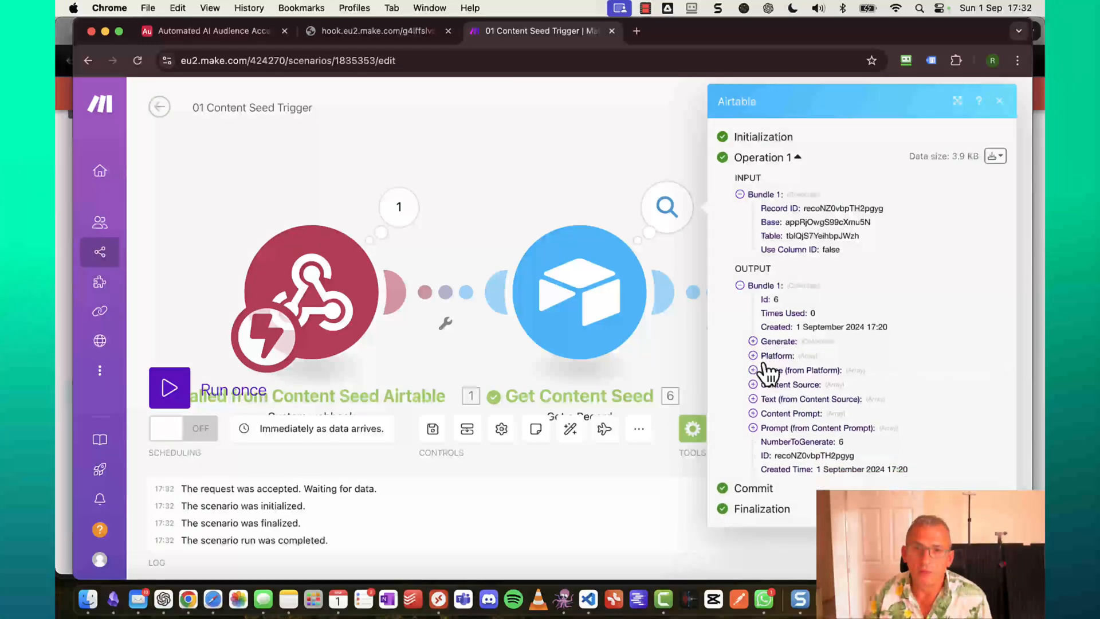
{"action": "left_click", "coordinate": [754, 385]}
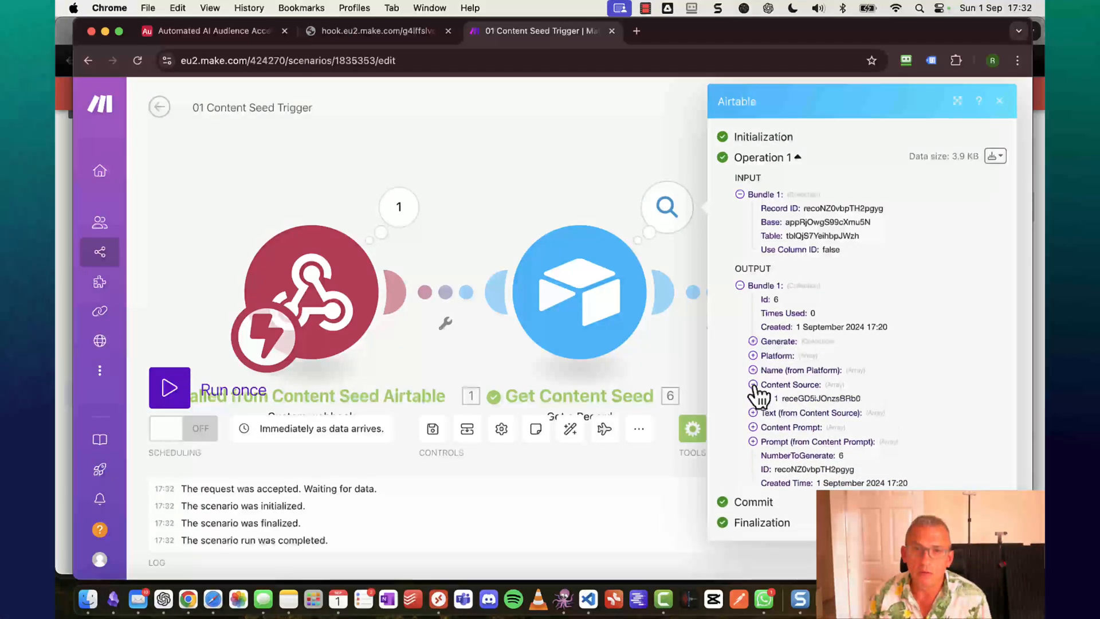
{"action": "left_click", "coordinate": [754, 385]}
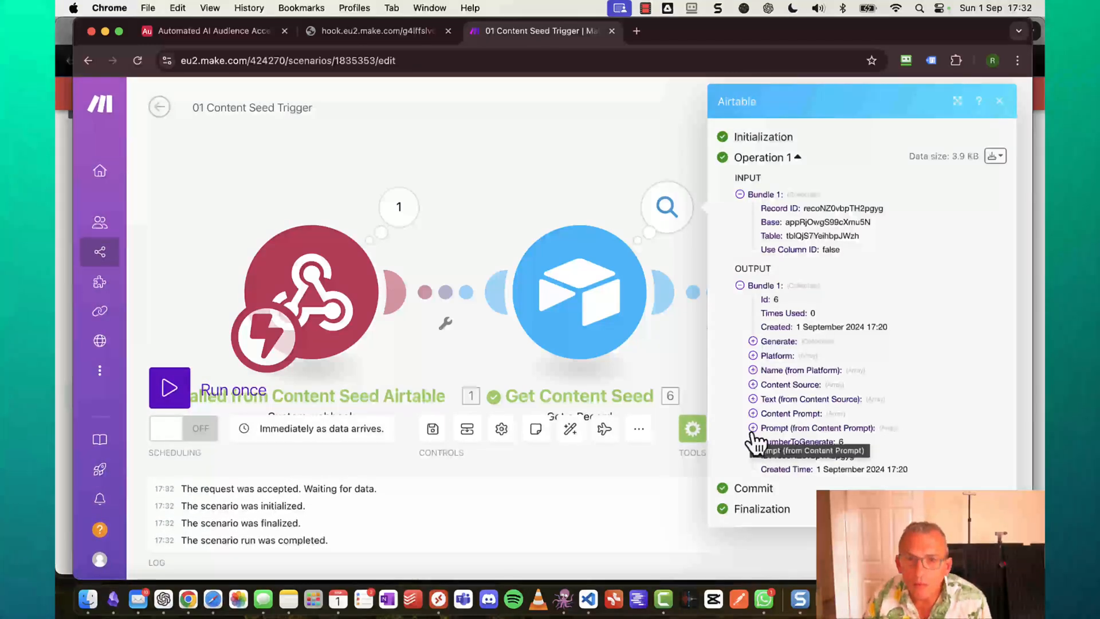
Read the full Prompt text, check Content Prompt, and close the output.
{"action": "left_click", "coordinate": [754, 428]}
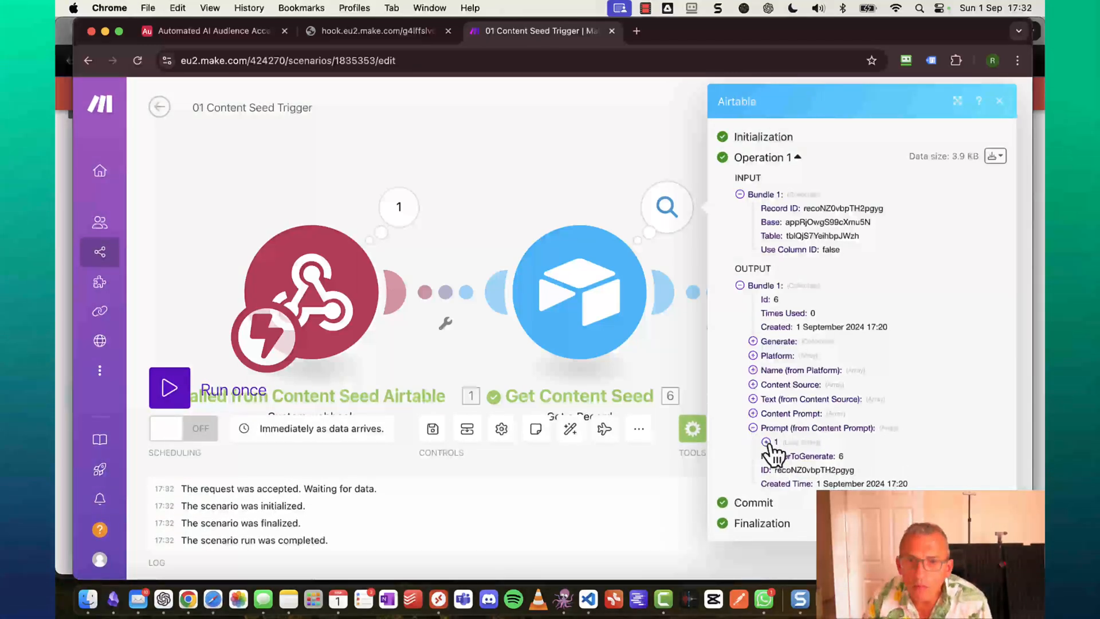
{"action": "left_click", "coordinate": [766, 442]}
{"action": "scroll", "coordinate": [772, 447], "scroll_direction": "down", "scroll_amount": 3}
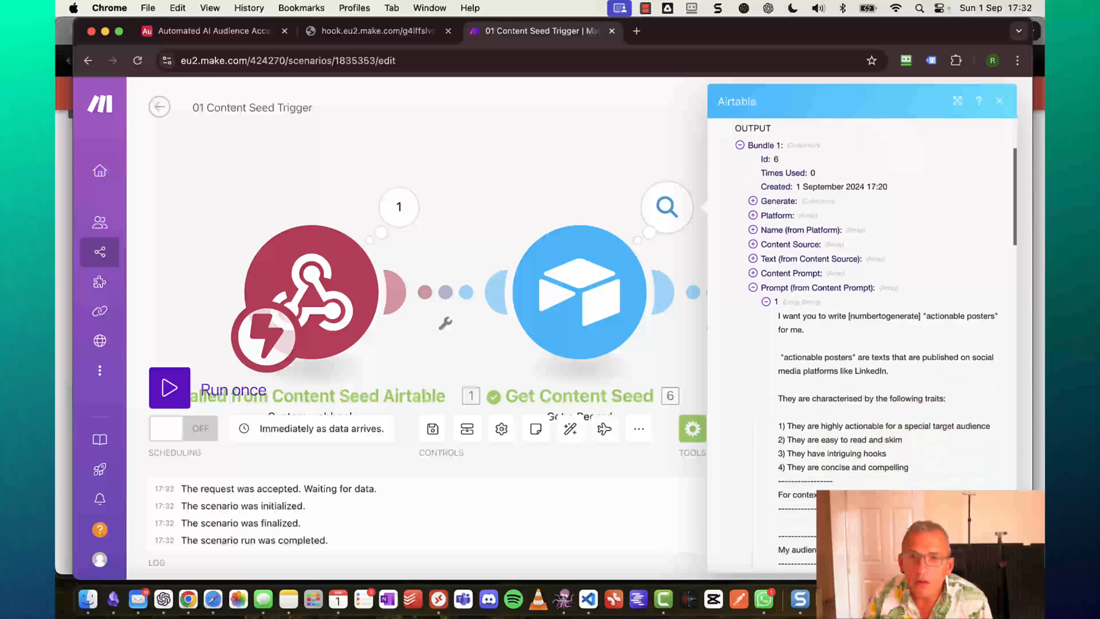
{"action": "scroll", "coordinate": [861, 484], "scroll_direction": "down", "scroll_amount": 2}
{"action": "scroll", "coordinate": [861, 484], "scroll_direction": "up", "scroll_amount": 5}
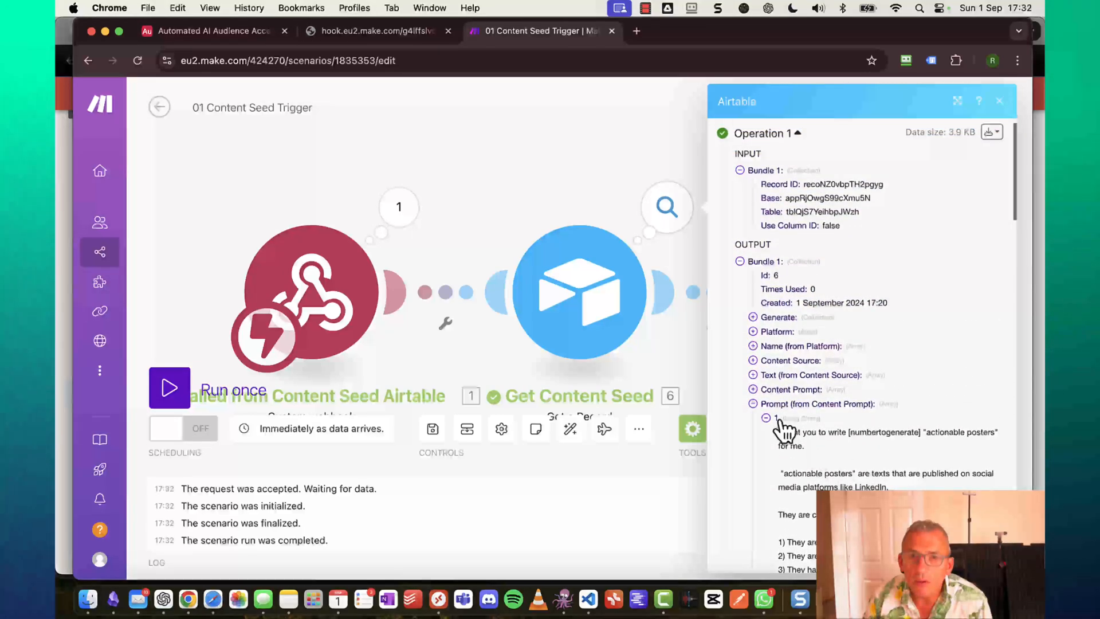
{"action": "left_click", "coordinate": [754, 404]}
{"action": "left_click", "coordinate": [753, 413]}
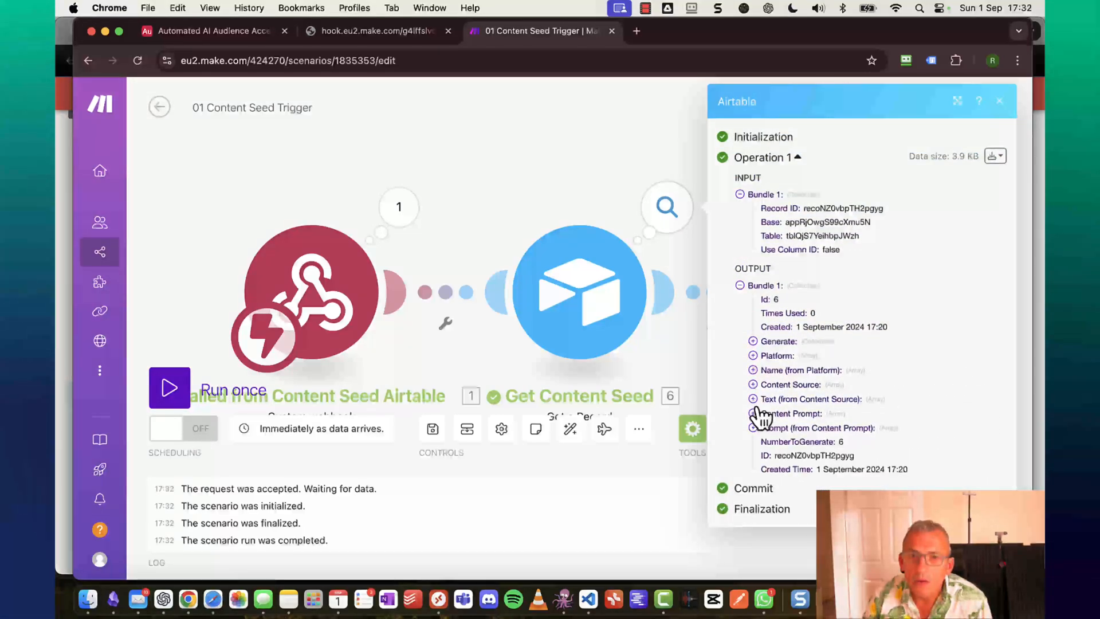
{"action": "left_click", "coordinate": [755, 413]}
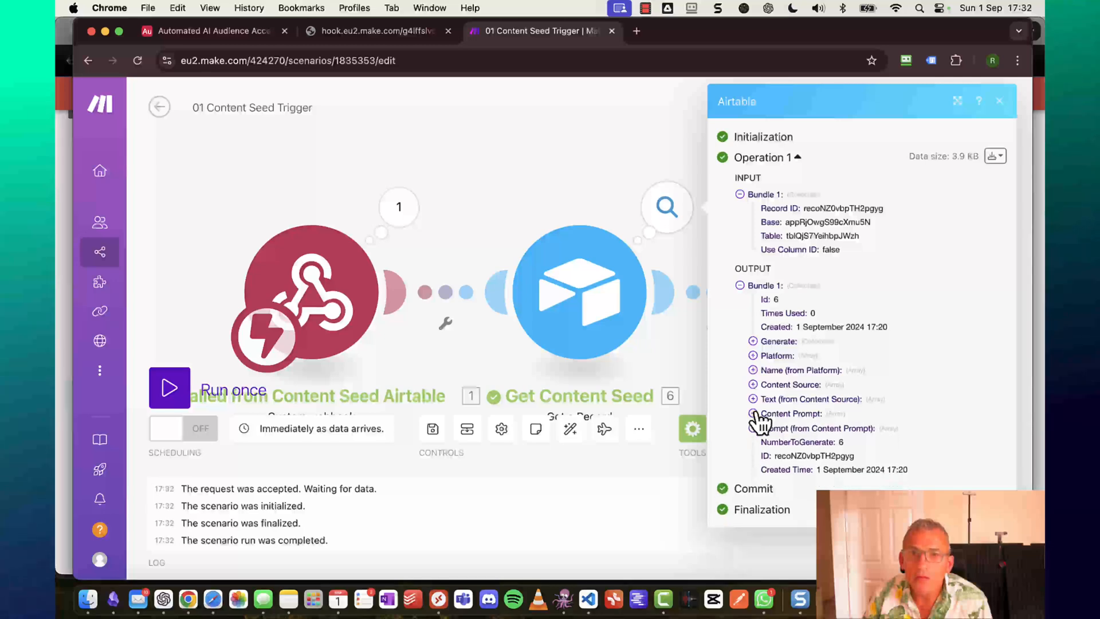
{"action": "left_click", "coordinate": [614, 172]}
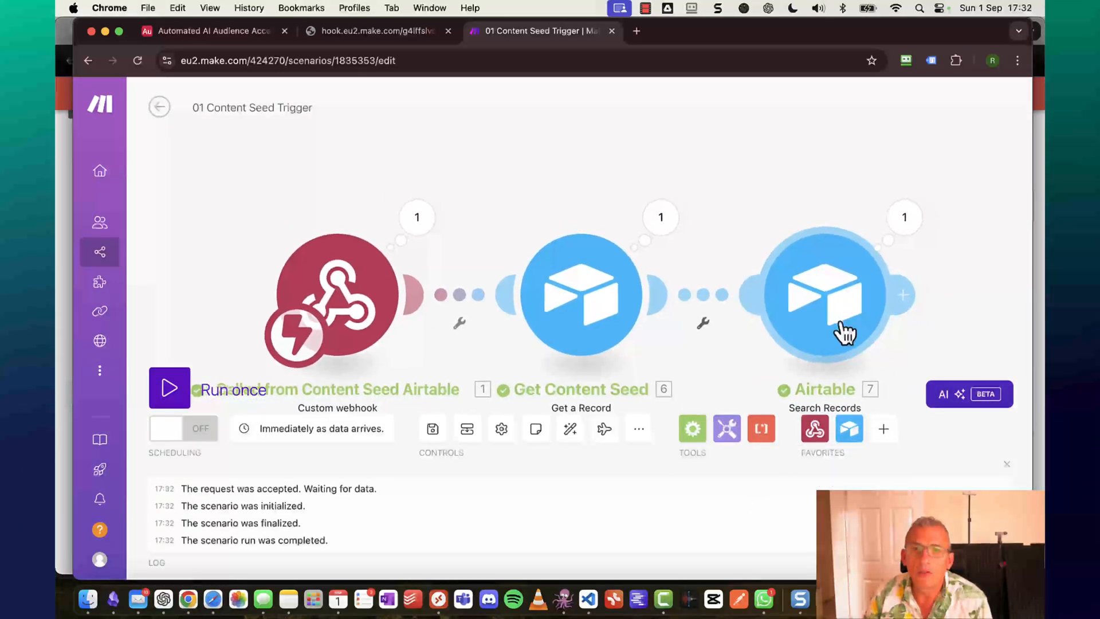
Open the third module's output and read the Context record's Text bio.
{"action": "left_click", "coordinate": [862, 224]}
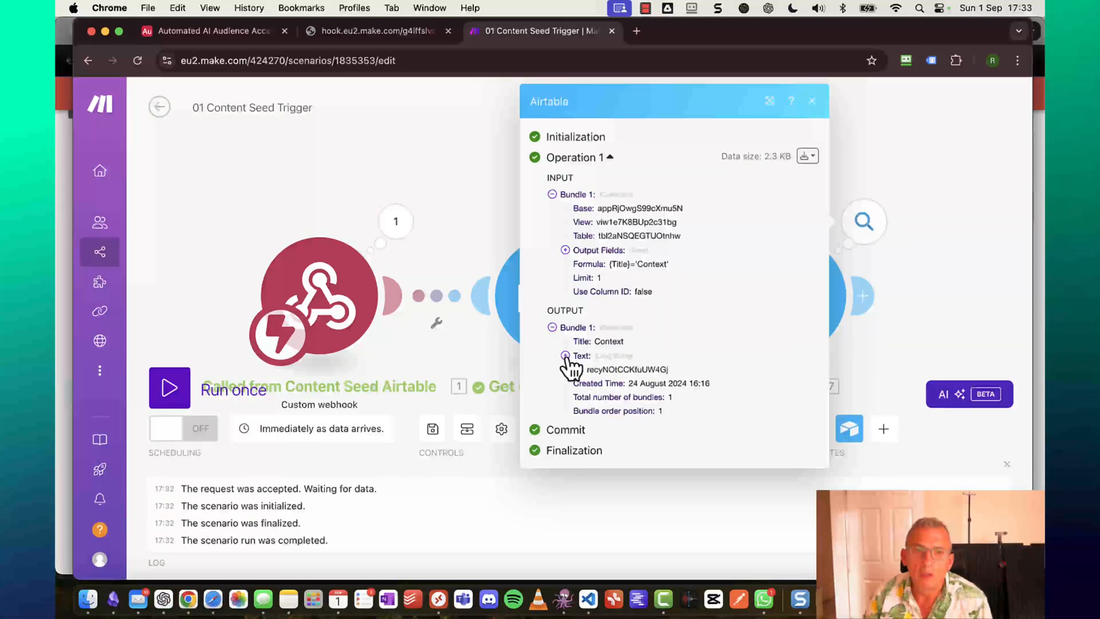
{"action": "left_click", "coordinate": [566, 356]}
{"action": "scroll", "coordinate": [676, 445], "scroll_direction": "down", "scroll_amount": 5}
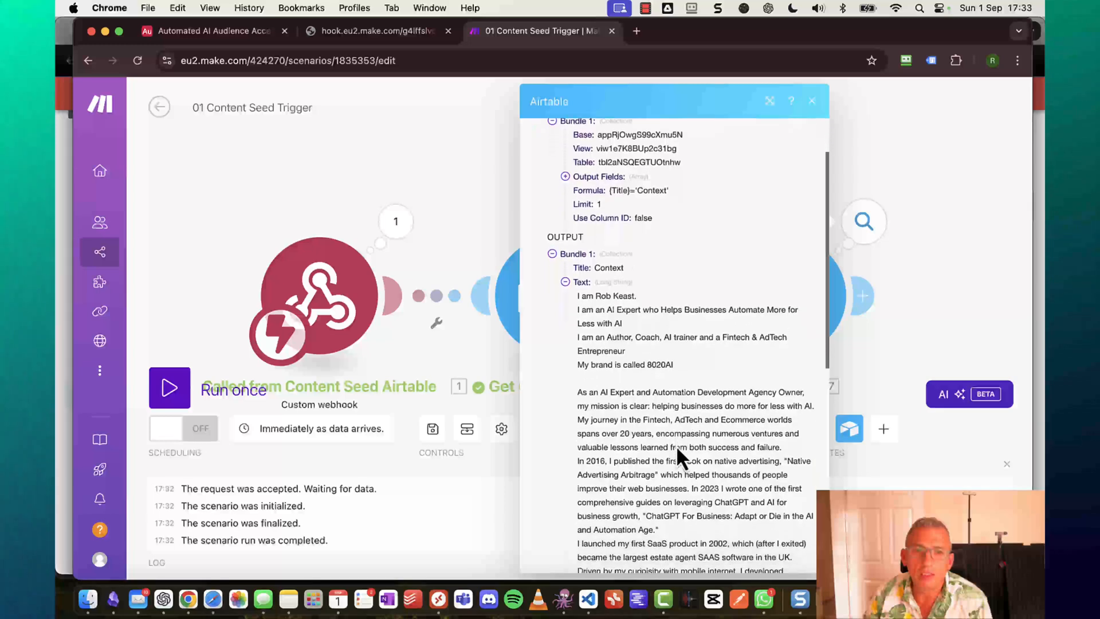
Rename the Search Records module 'Get Context', fixing the typed typo.
{"action": "left_click", "coordinate": [812, 102]}
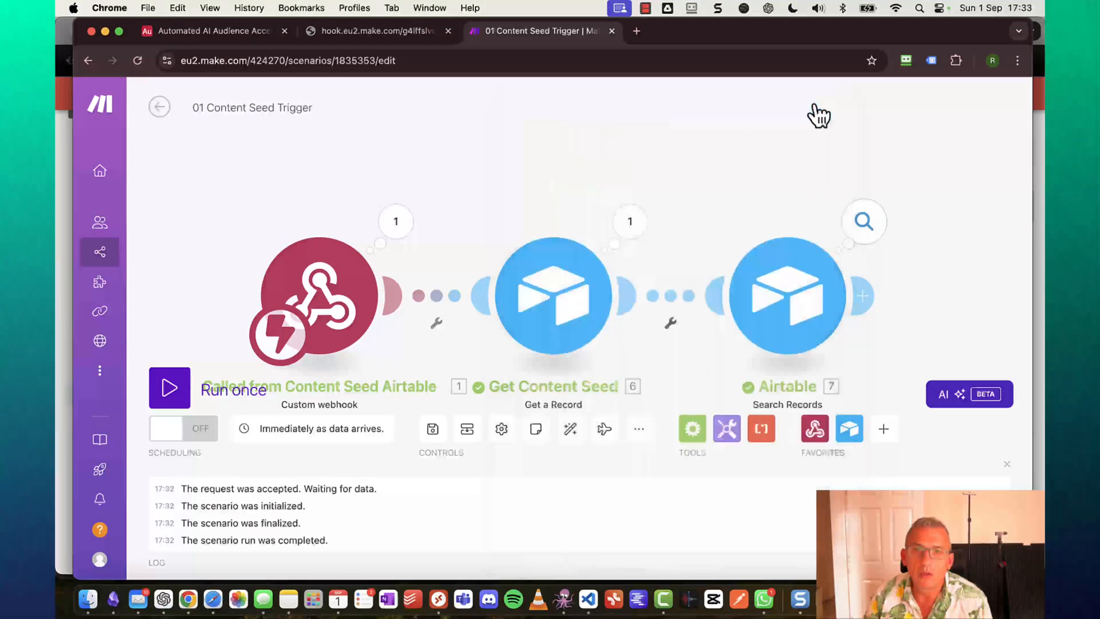
{"action": "right_click", "coordinate": [768, 309]}
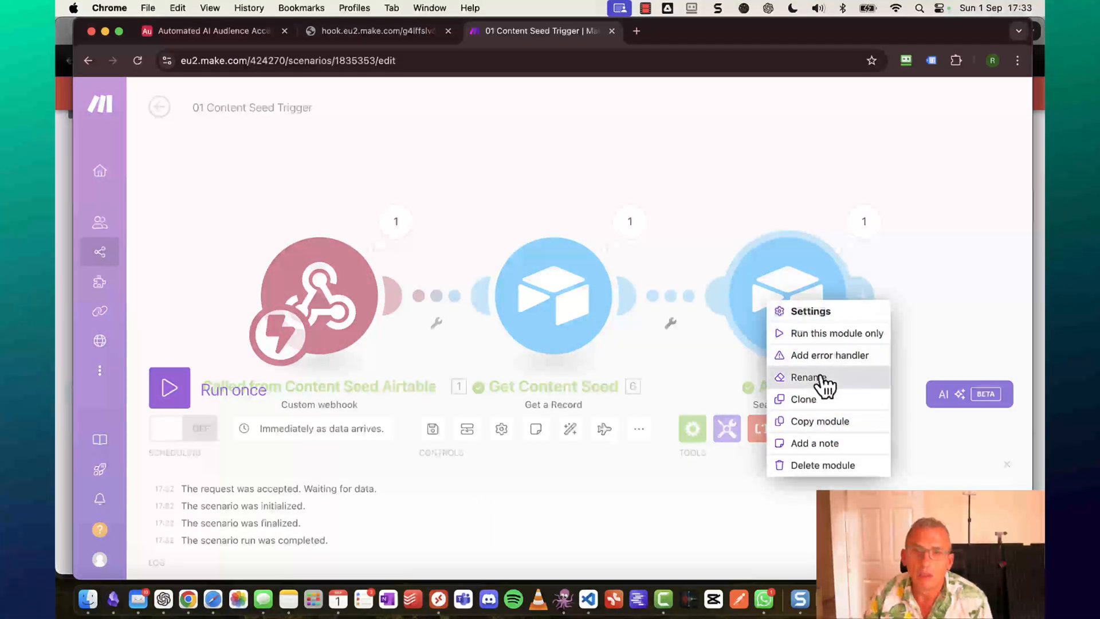
{"action": "left_click", "coordinate": [823, 386]}
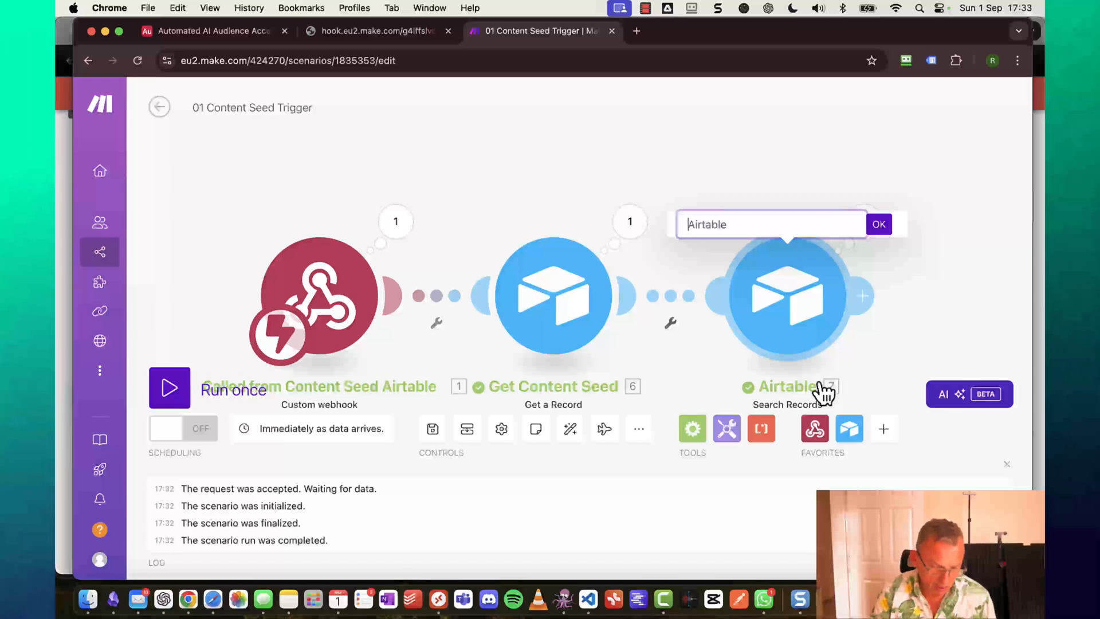
{"action": "type", "text": "Get Conte"}
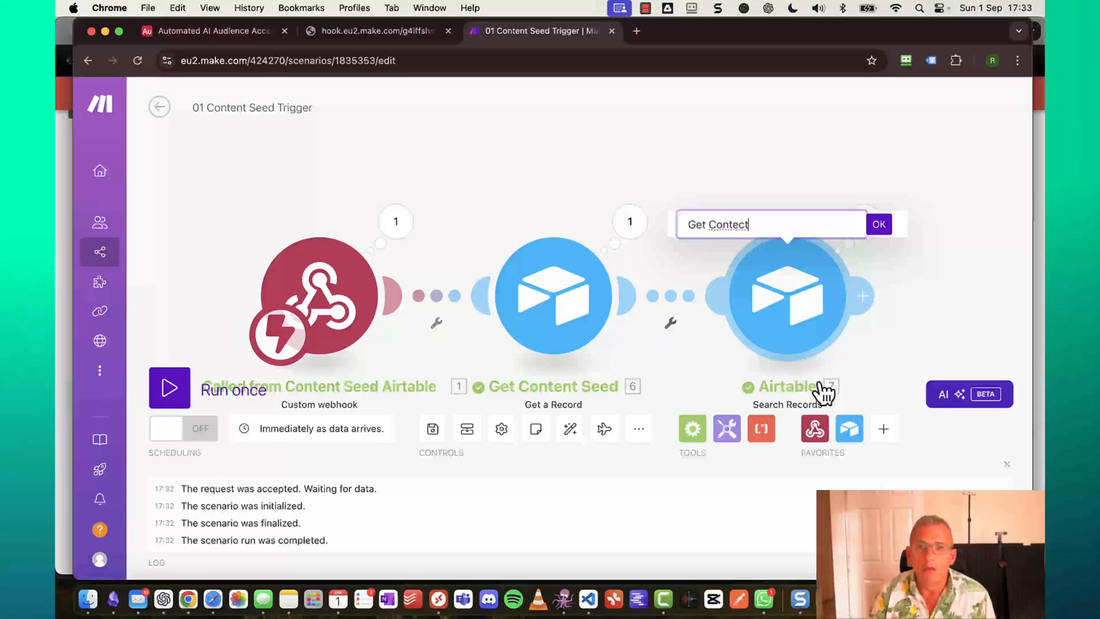
{"action": "type", "text": "ct"}
{"action": "key", "text": "Left"}
{"action": "key", "text": "BackSpace"}
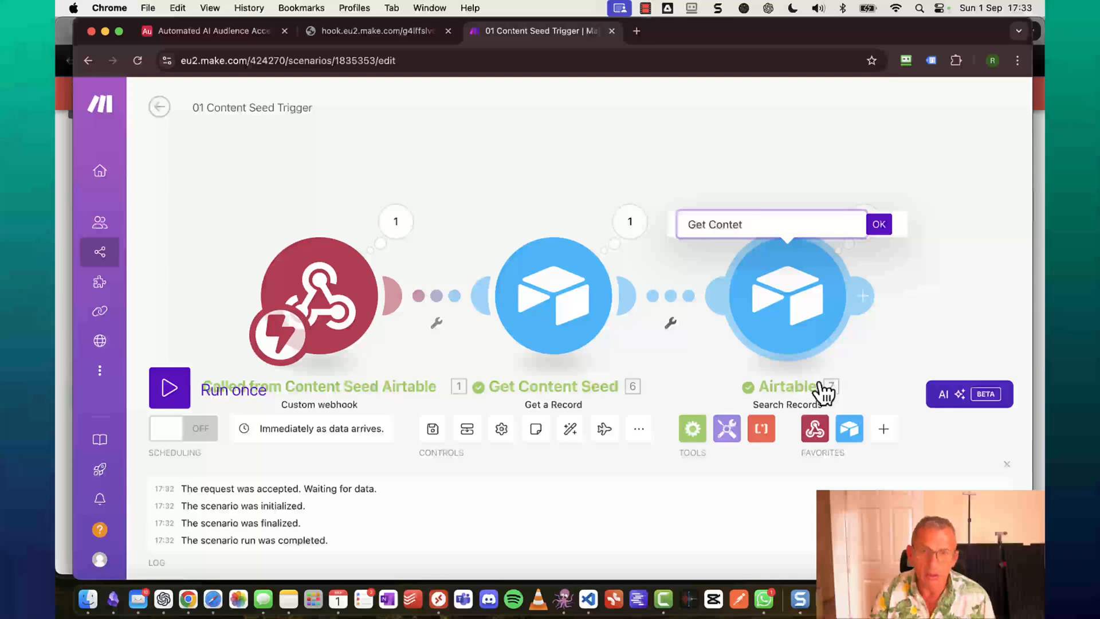
{"action": "type", "text": "n"}
{"action": "key", "text": "Return"}
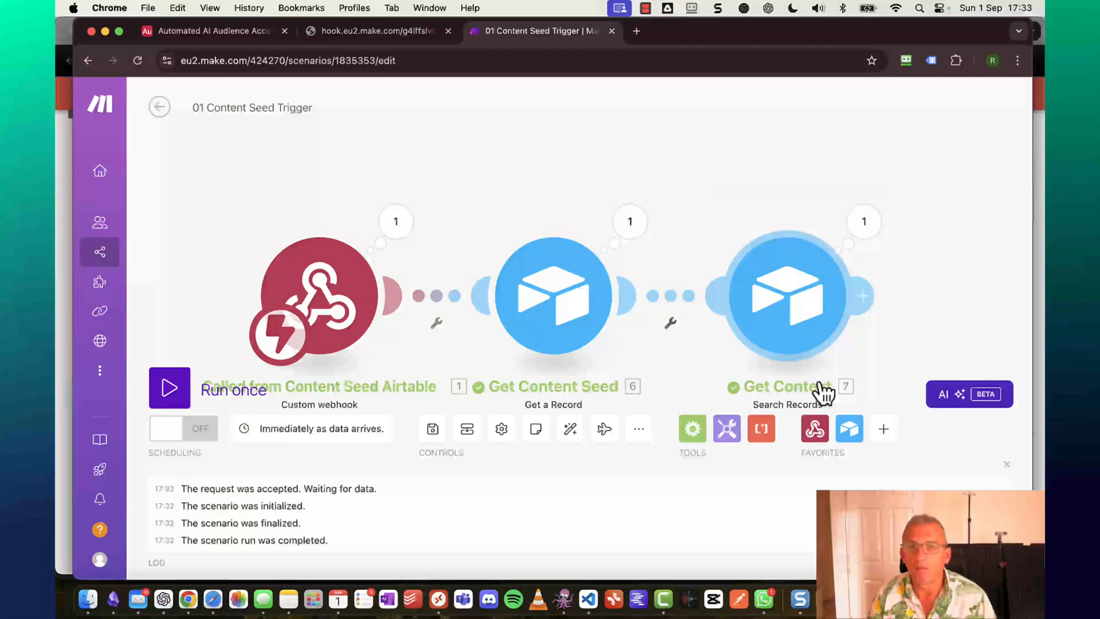
{"action": "scroll", "coordinate": [942, 258], "scroll_direction": "right", "scroll_amount": 5}
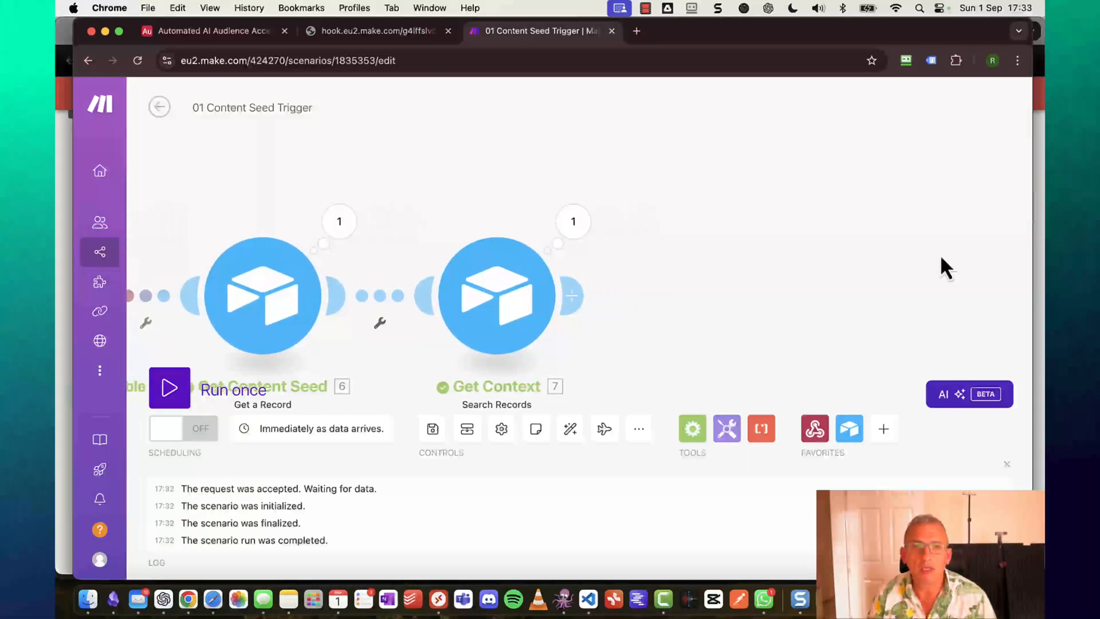
{"action": "scroll", "coordinate": [943, 253], "scroll_direction": "right", "scroll_amount": 3}
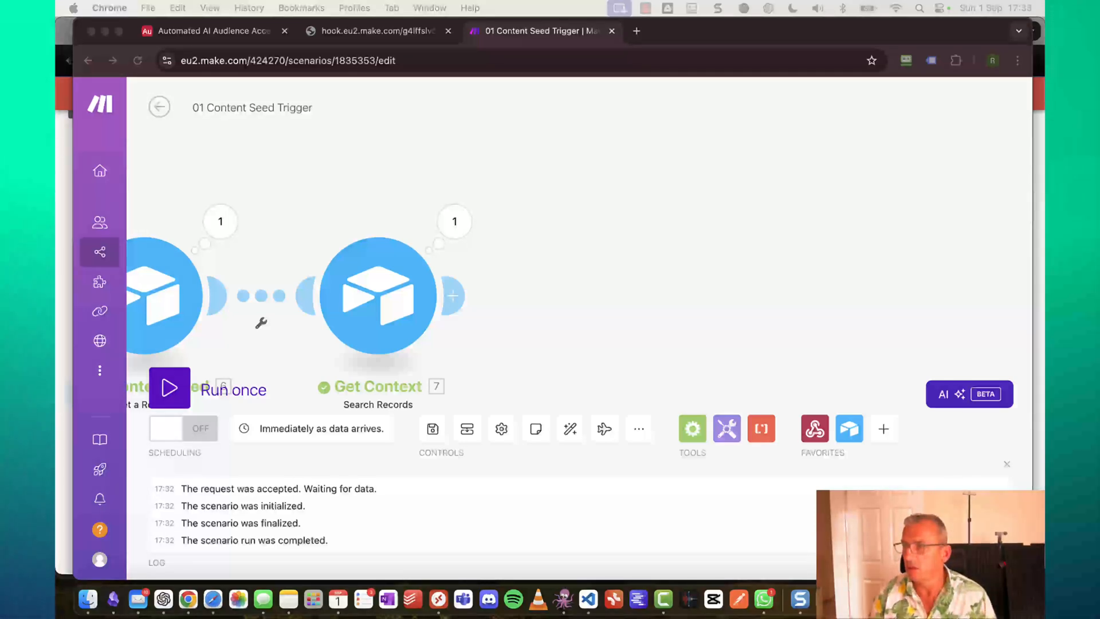
Clone Get Context three times, chaining the copies as modules 8, 9 and 10.
{"action": "right_click", "coordinate": [394, 293]}
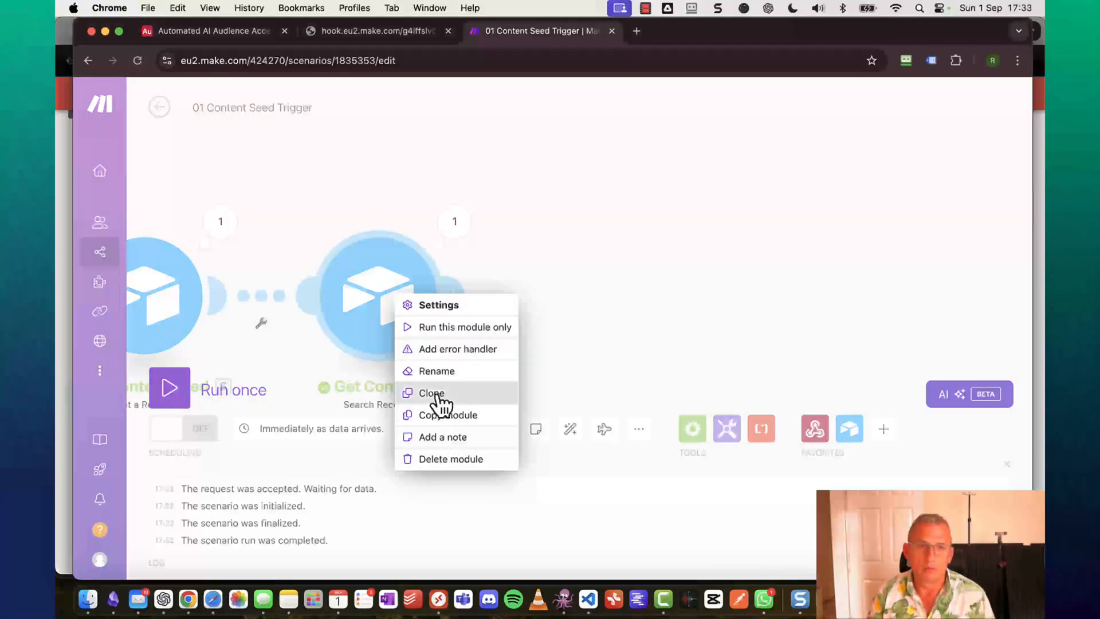
{"action": "left_click", "coordinate": [440, 396]}
{"action": "left_click", "coordinate": [600, 319]}
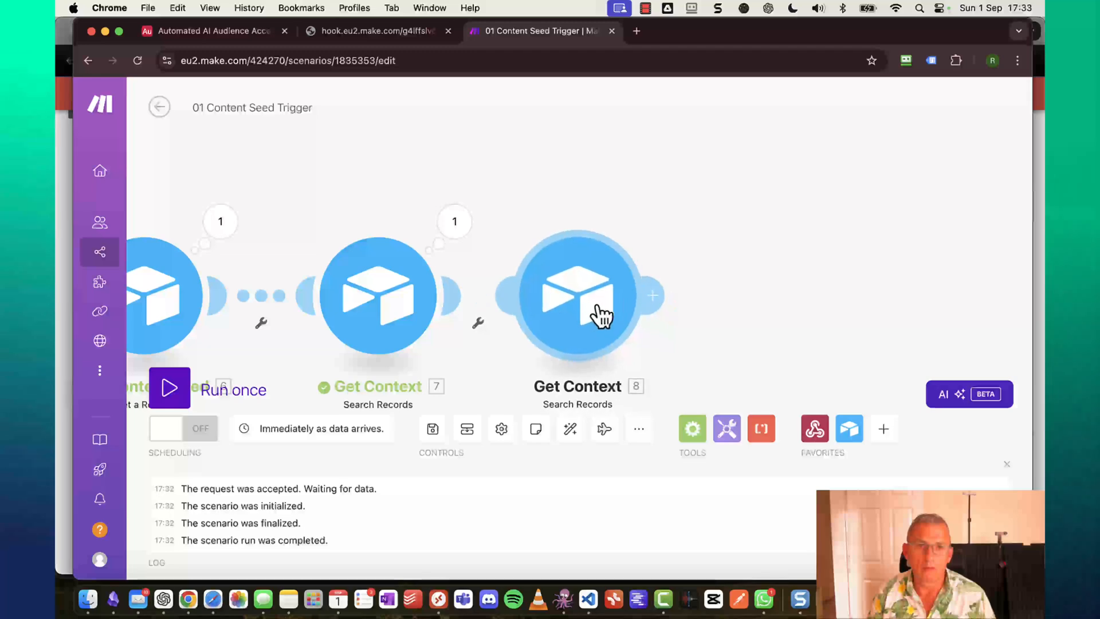
{"action": "right_click", "coordinate": [598, 319]}
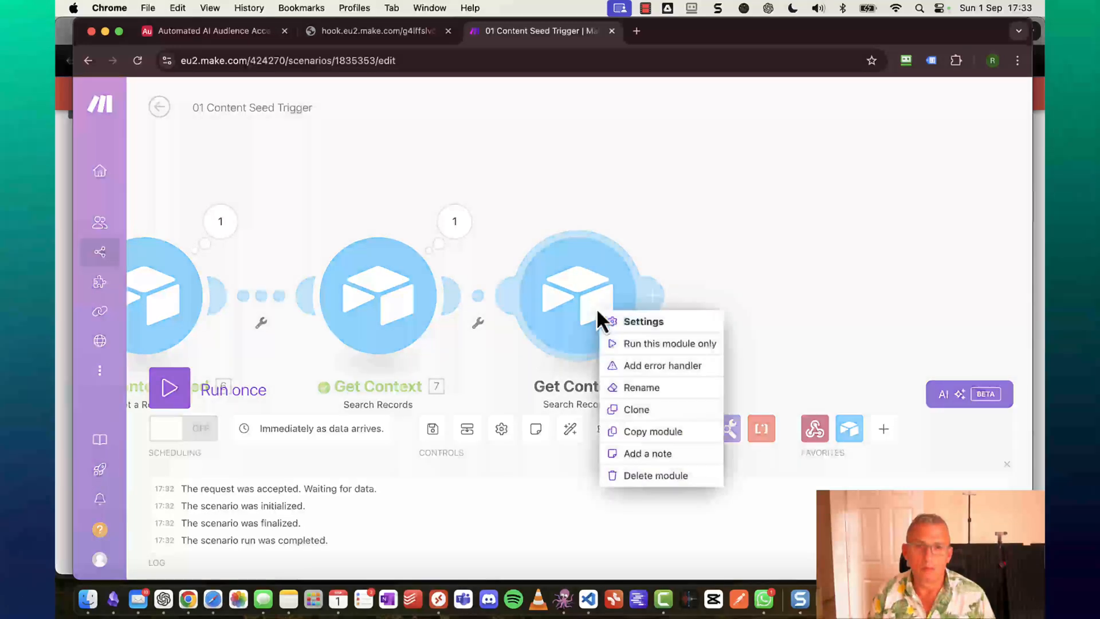
{"action": "left_click", "coordinate": [660, 410]}
{"action": "left_click", "coordinate": [810, 299]}
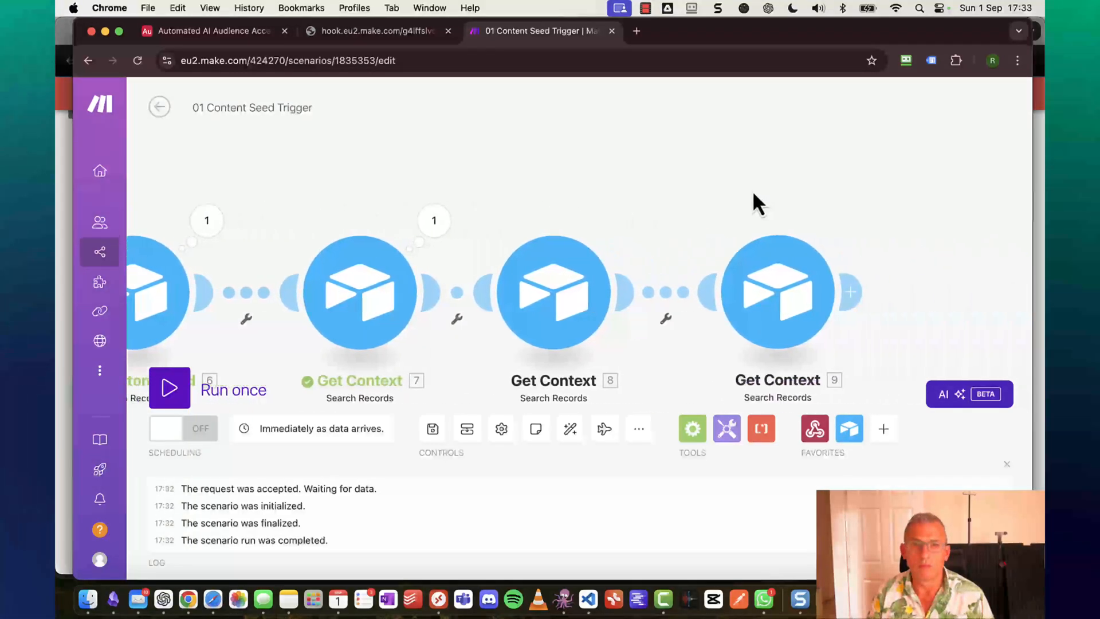
{"action": "right_click", "coordinate": [615, 308]}
{"action": "left_click", "coordinate": [625, 398]}
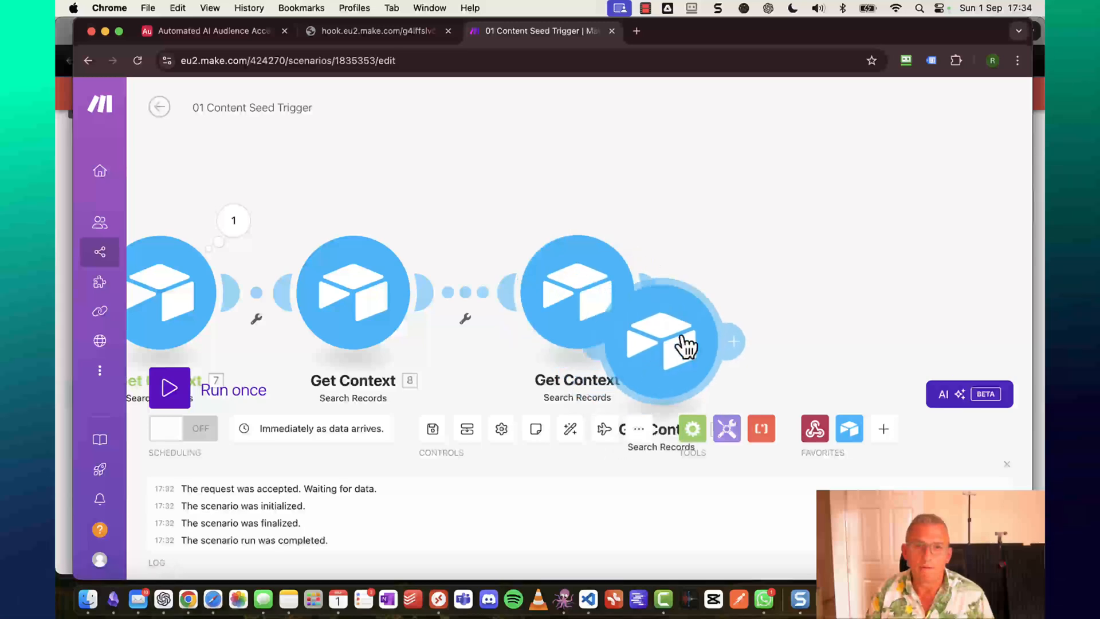
{"action": "left_click", "coordinate": [844, 299]}
{"action": "left_click_drag", "start_coordinate": [400, 188], "coordinate": [568, 147]}
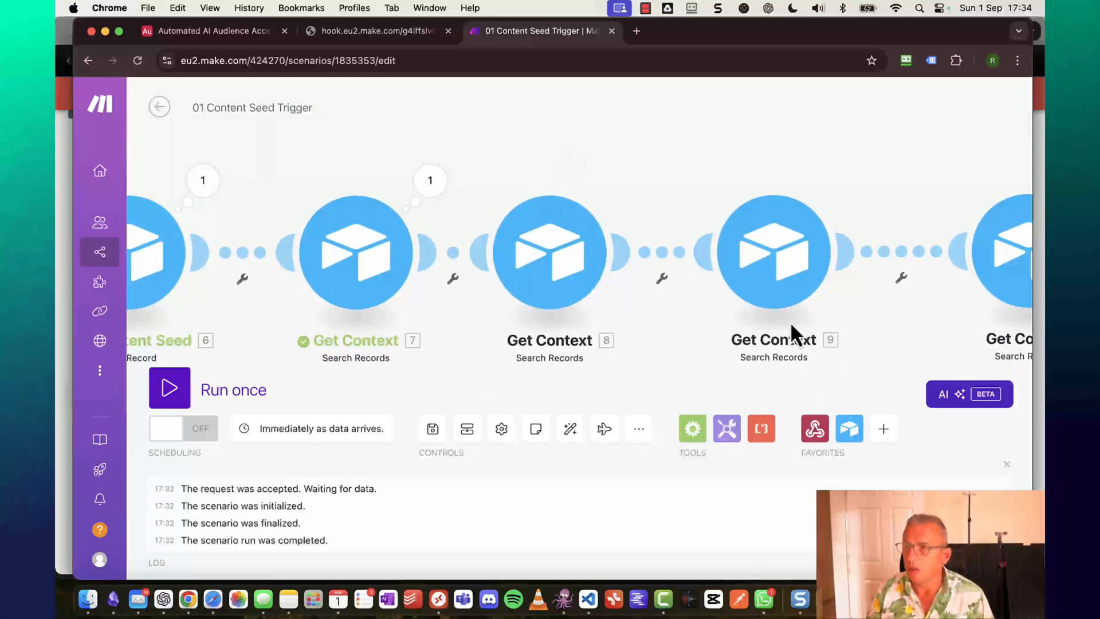
Rename modules 8 and 9 to 'Get Audience' and 'Get Image Guidelines'.
{"action": "right_click", "coordinate": [551, 263]}
{"action": "left_click", "coordinate": [578, 332]}
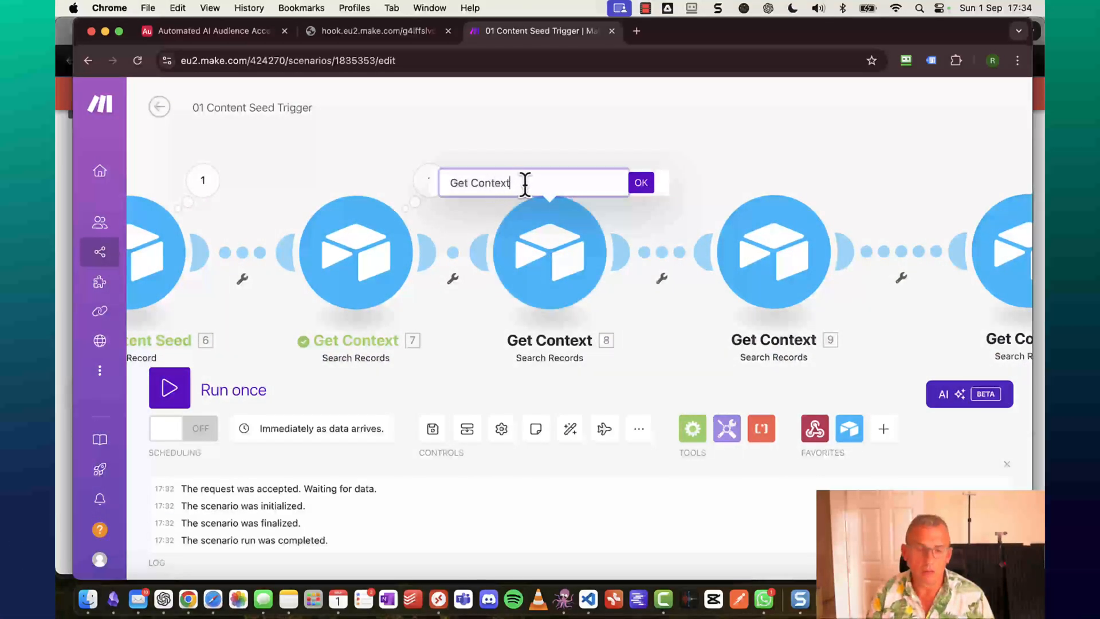
{"action": "key", "text": "BackSpace"}
{"action": "key", "text": "BackSpace"}
{"action": "key", "text": "BackSpace"}
{"action": "key", "text": "BackSpace"}
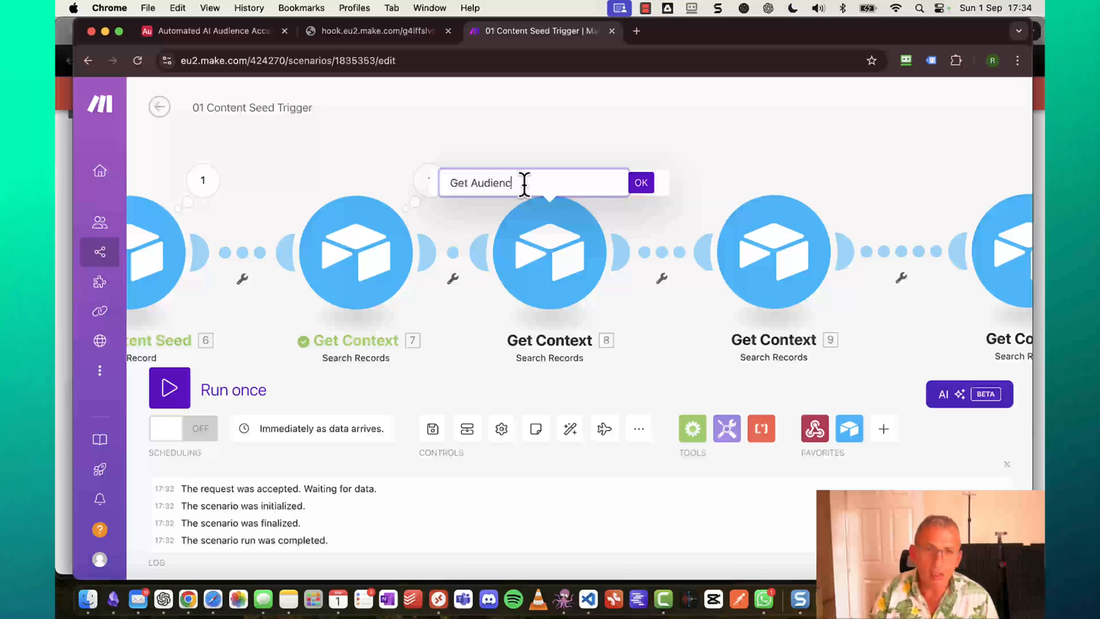
{"action": "left_click", "coordinate": [641, 182]}
{"action": "right_click", "coordinate": [777, 289]}
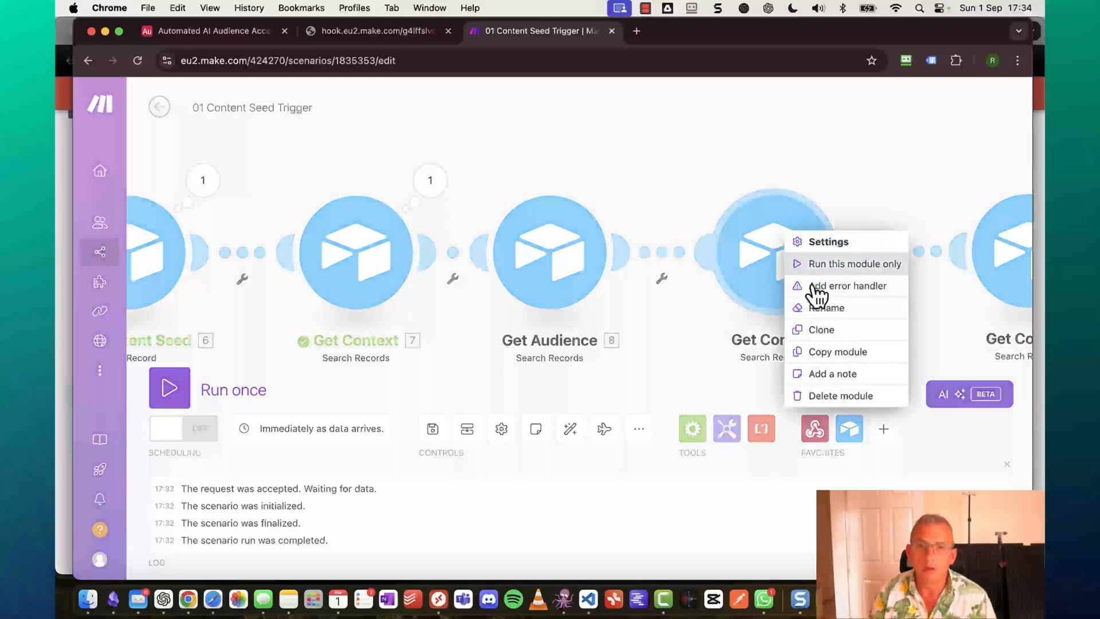
{"action": "left_click", "coordinate": [823, 304]}
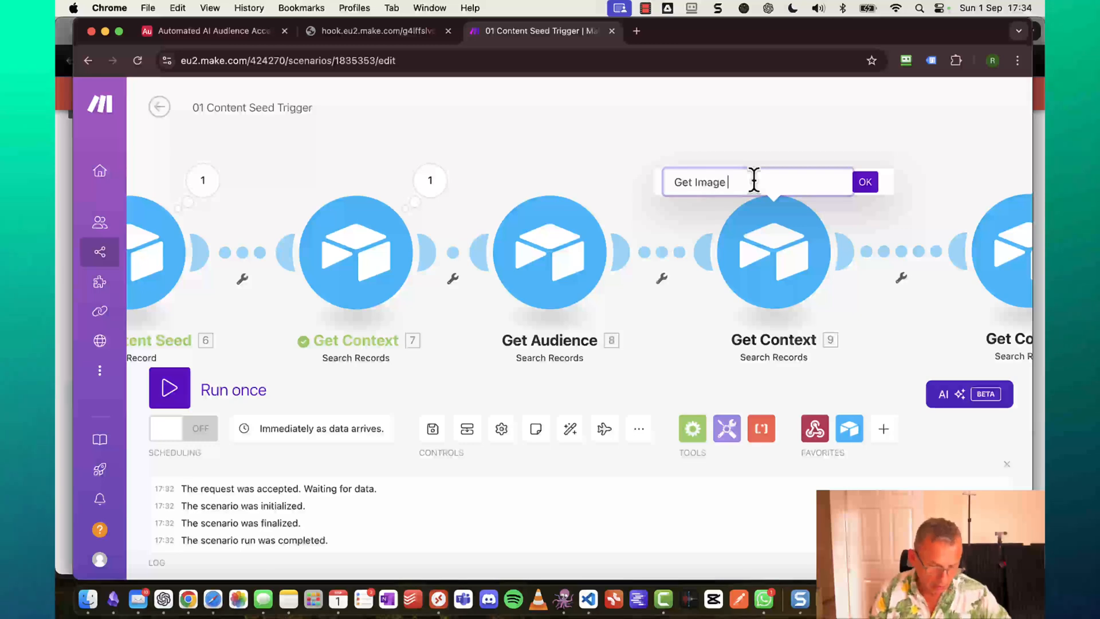
{"action": "type", "text": "Image Guidelines"}
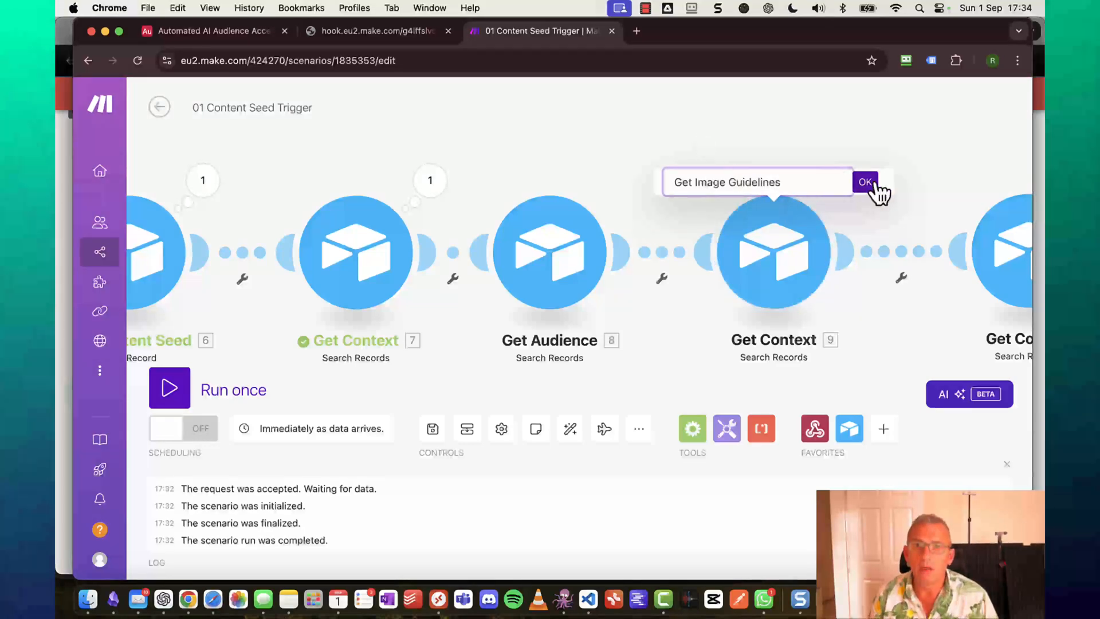
{"action": "left_click", "coordinate": [865, 182]}
Rename the last search module to 'Get Branding Guidelines'.
{"action": "scroll", "coordinate": [894, 180], "scroll_direction": "right", "scroll_amount": 6}
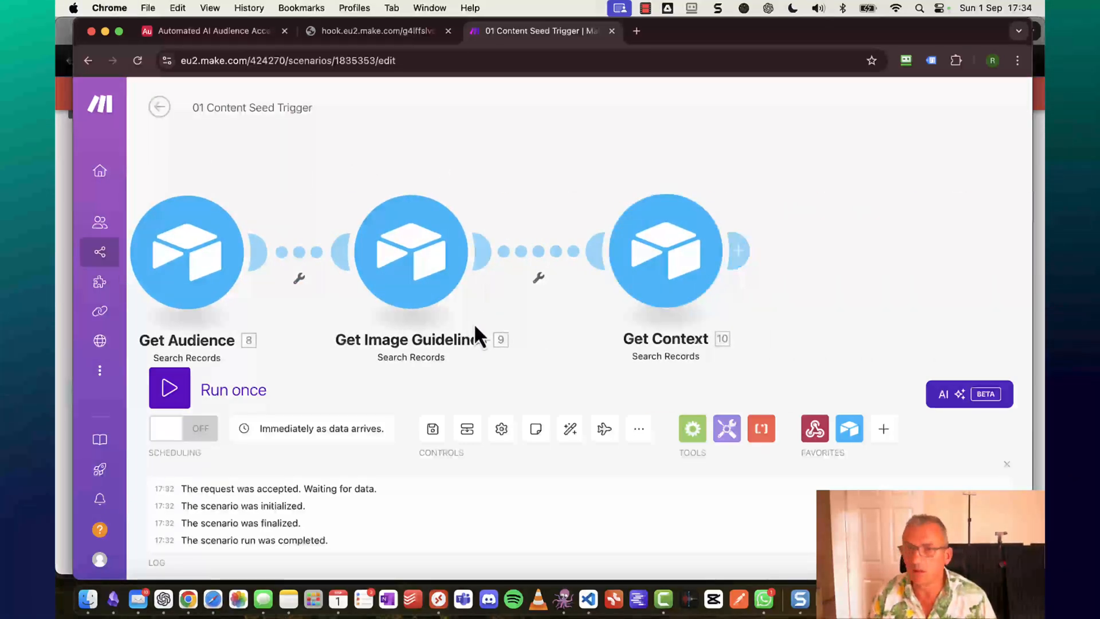
{"action": "right_click", "coordinate": [661, 280]}
{"action": "left_click", "coordinate": [719, 348]}
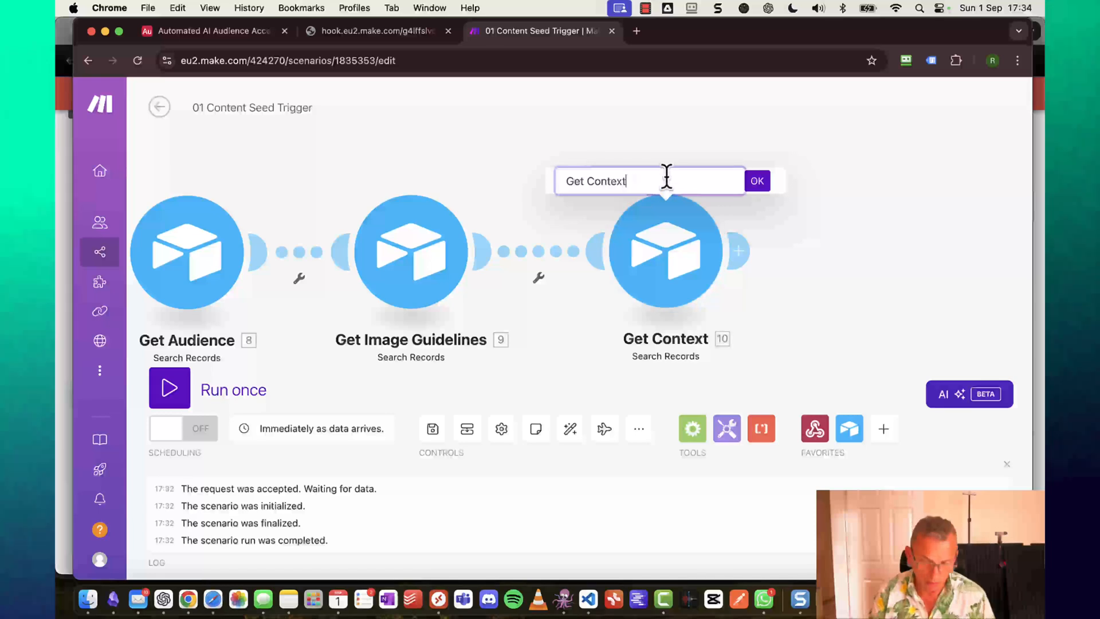
{"action": "key", "text": "BackSpace"}
{"action": "key", "text": "BackSpace"}
{"action": "key", "text": "BackSpace"}
{"action": "key", "text": "BackSpace"}
{"action": "key", "text": "BackSpace"}
{"action": "key", "text": "BackSpace"}
{"action": "key", "text": "BackSpace"}
{"action": "type", "text": "Branding G"}
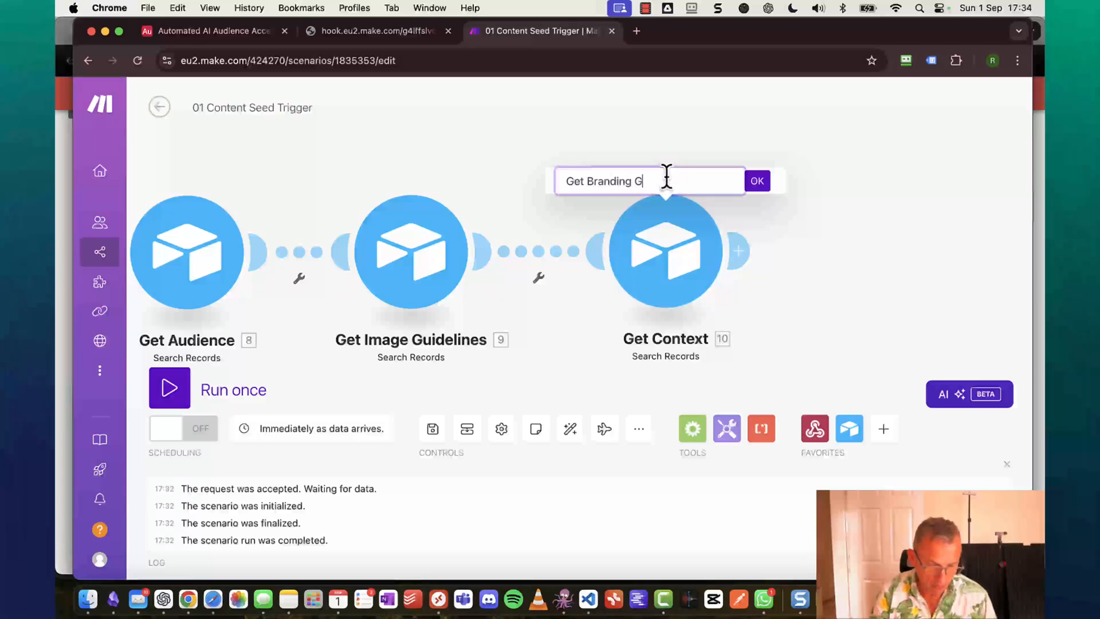
{"action": "type", "text": "uidelines"}
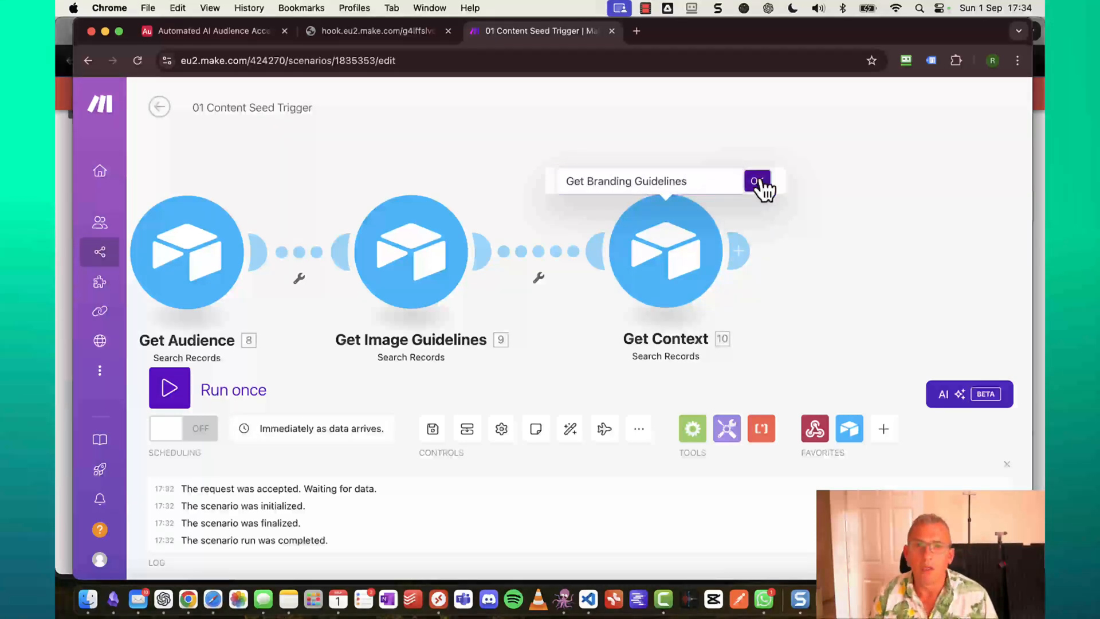
{"action": "left_click", "coordinate": [757, 182]}
Review Get Audience's settings and start a single run of the scenario.
{"action": "scroll", "coordinate": [762, 229], "scroll_direction": "right", "scroll_amount": 5}
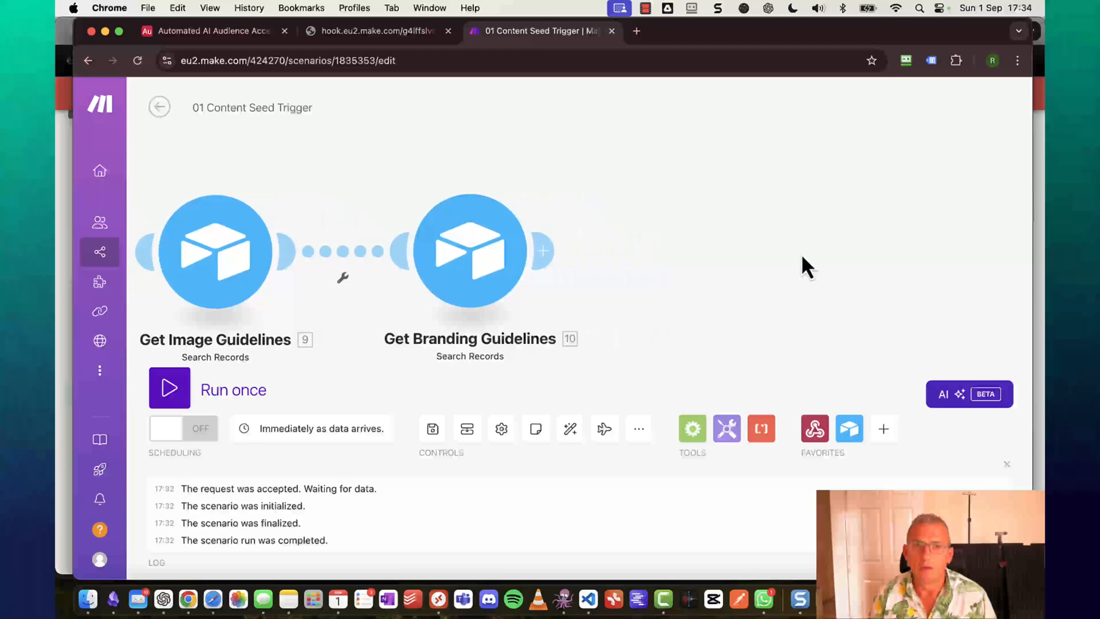
{"action": "scroll", "coordinate": [459, 246], "scroll_direction": "left", "scroll_amount": 5}
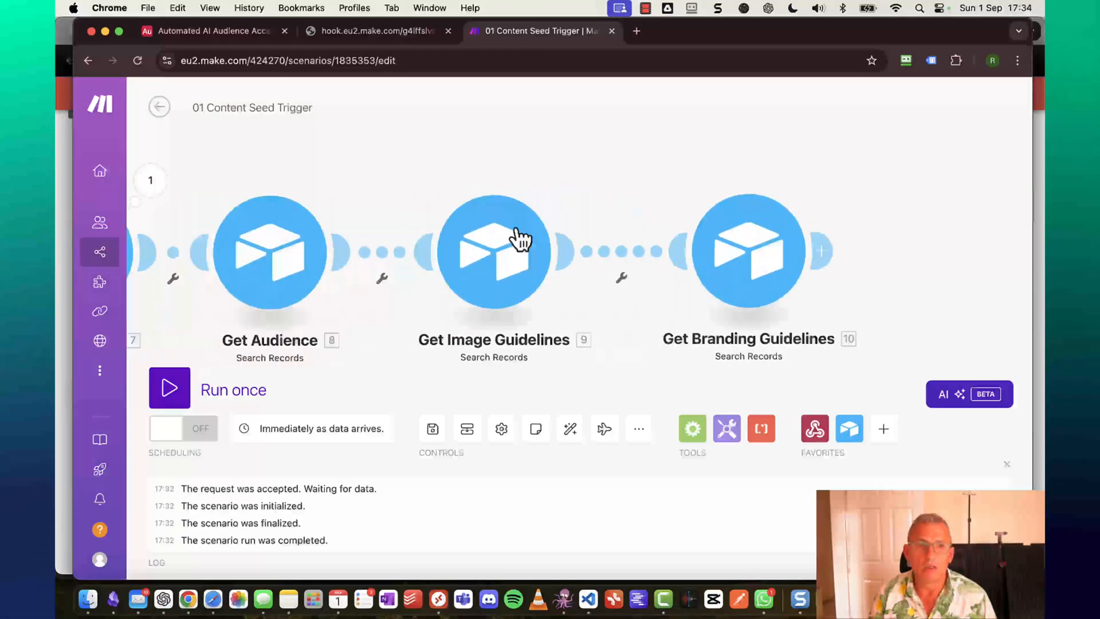
{"action": "scroll", "coordinate": [516, 235], "scroll_direction": "left", "scroll_amount": 5}
{"action": "scroll", "coordinate": [515, 235], "scroll_direction": "right", "scroll_amount": 4}
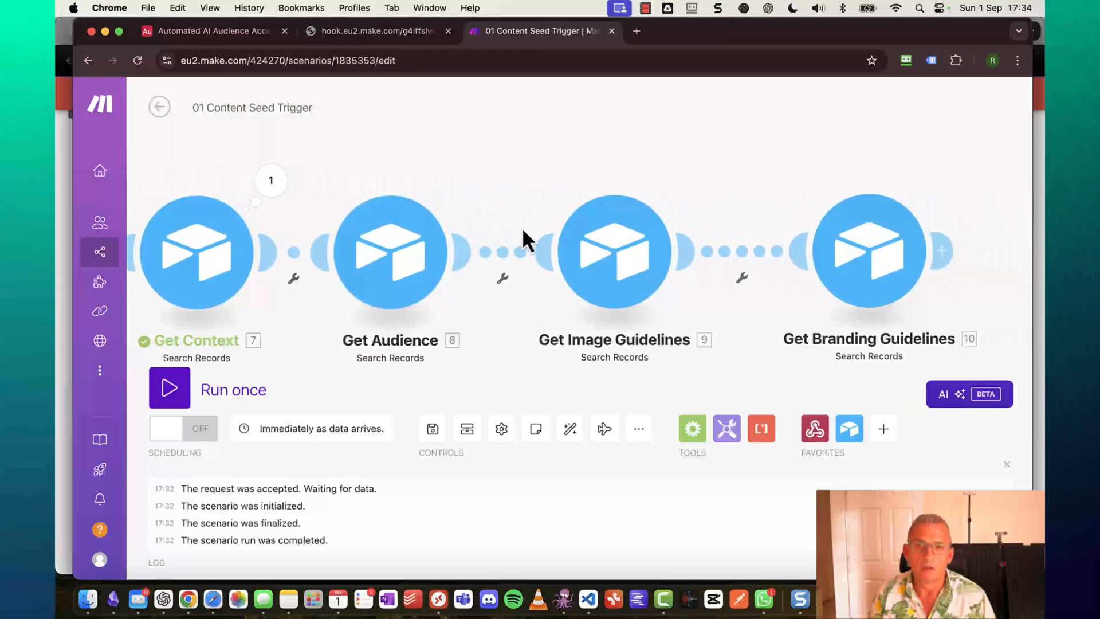
{"action": "left_click", "coordinate": [430, 252]}
{"action": "scroll", "coordinate": [695, 327], "scroll_direction": "down", "scroll_amount": 2}
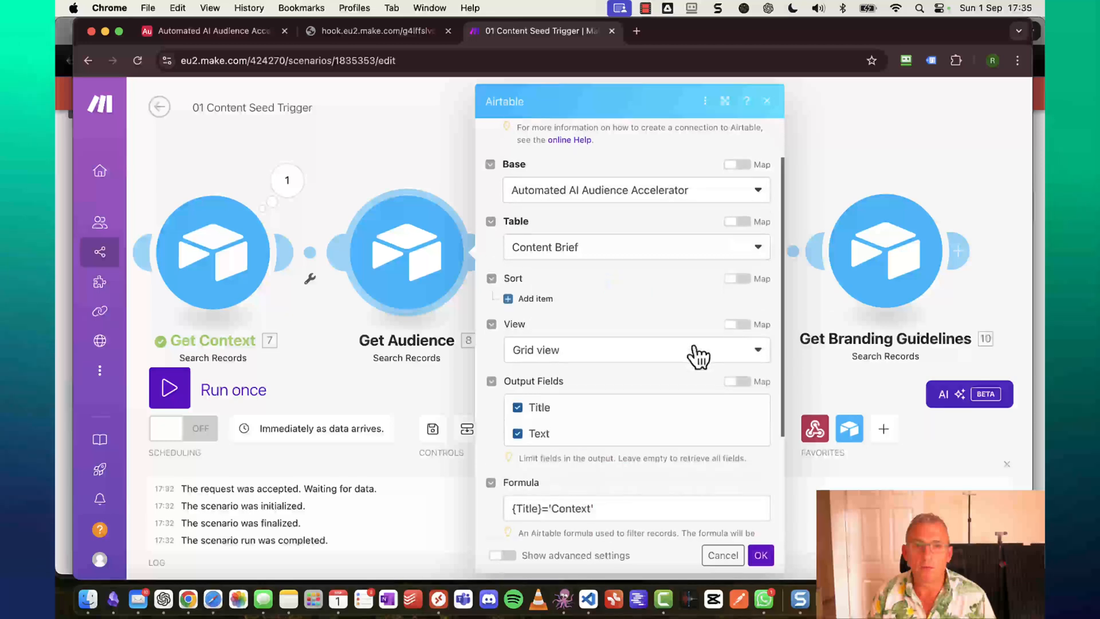
{"action": "scroll", "coordinate": [698, 357], "scroll_direction": "down", "scroll_amount": 3}
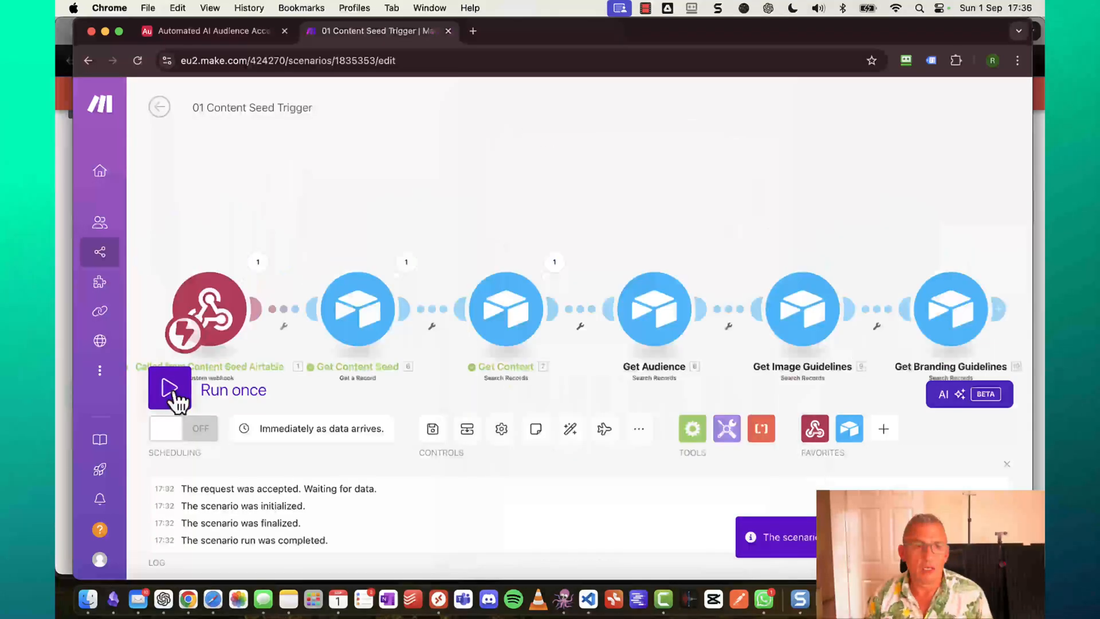
{"action": "left_click", "coordinate": [169, 390]}
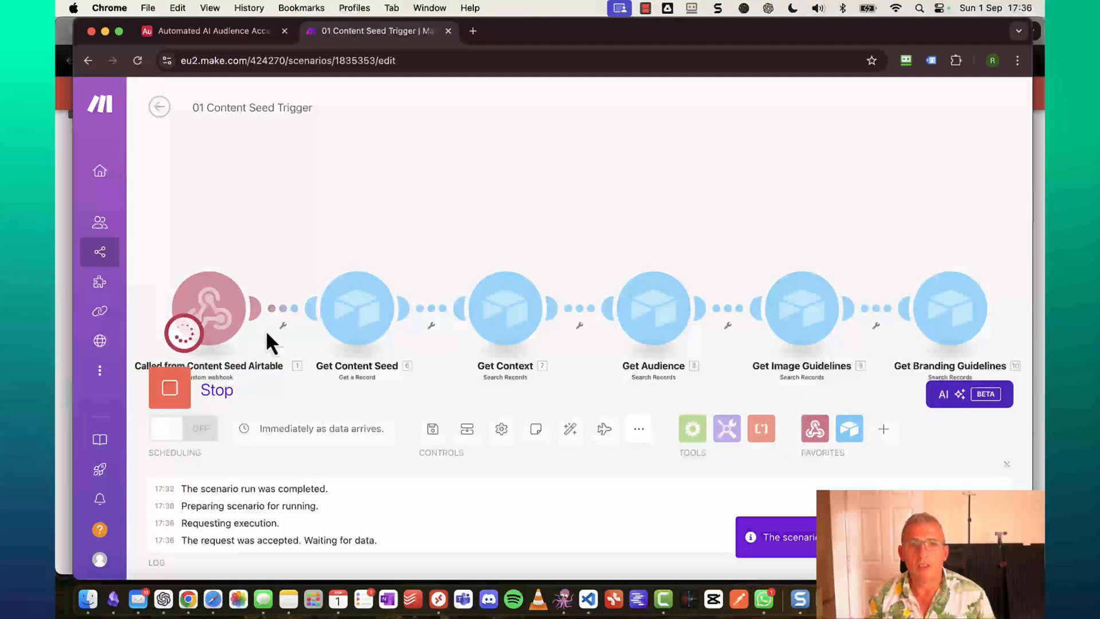
In Airtable's Content Seed table, press the record's Generate button and return to Make.
{"action": "left_click", "coordinate": [229, 35]}
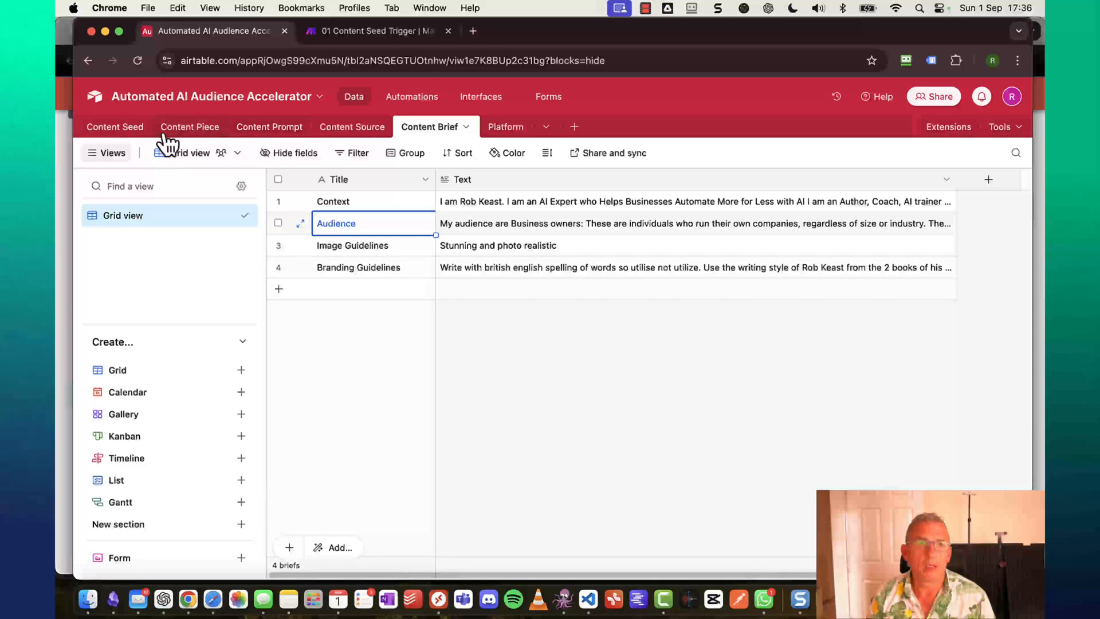
{"action": "left_click", "coordinate": [117, 129]}
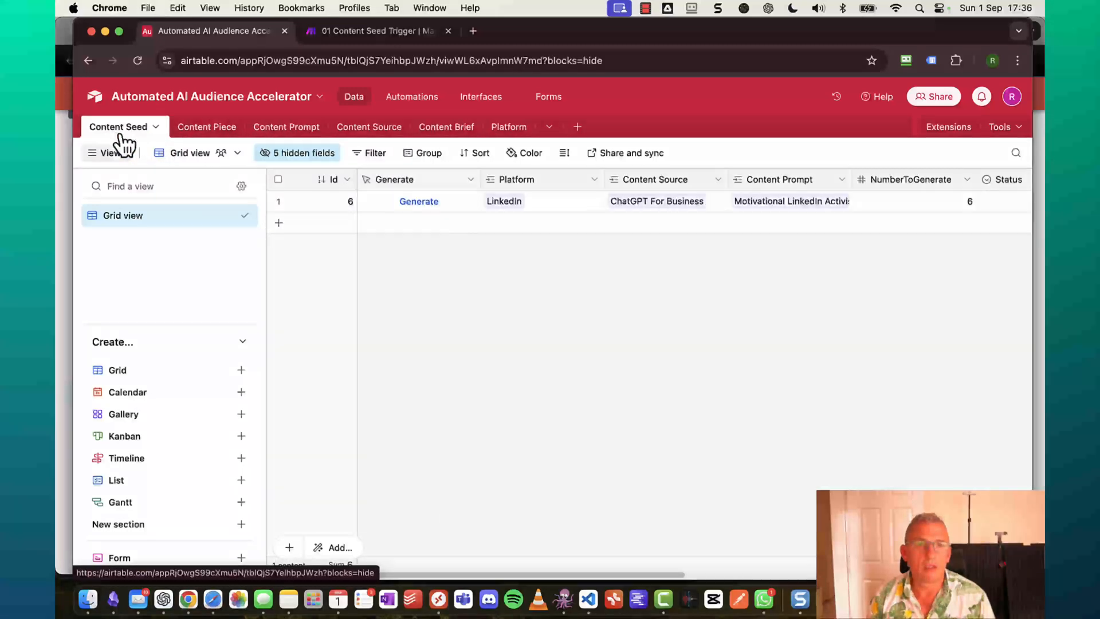
{"action": "left_click", "coordinate": [418, 205]}
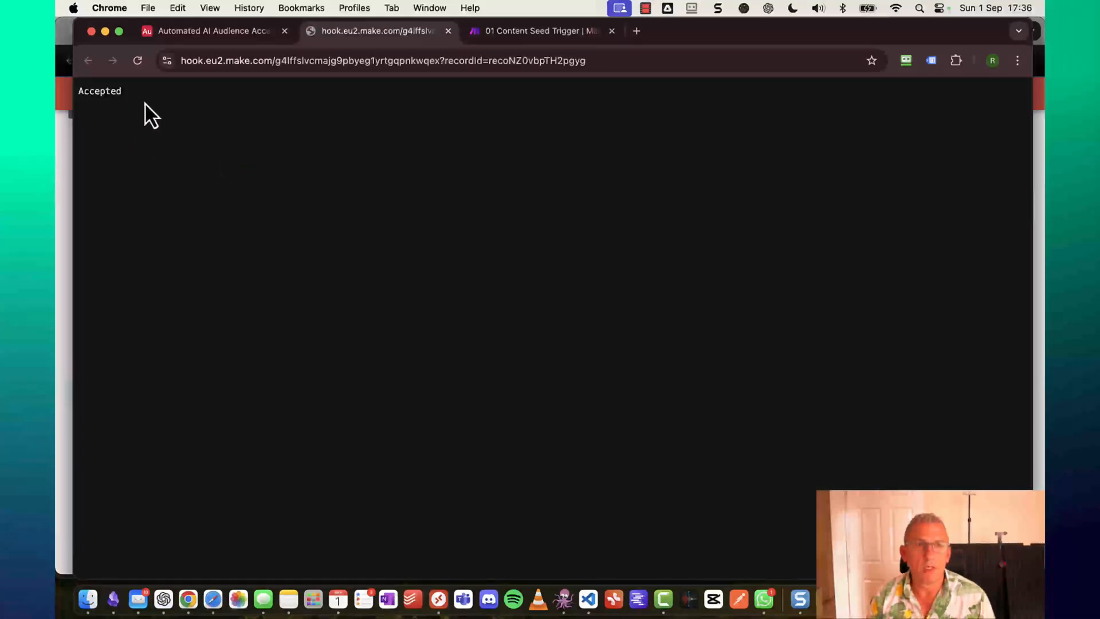
{"action": "left_click", "coordinate": [564, 31]}
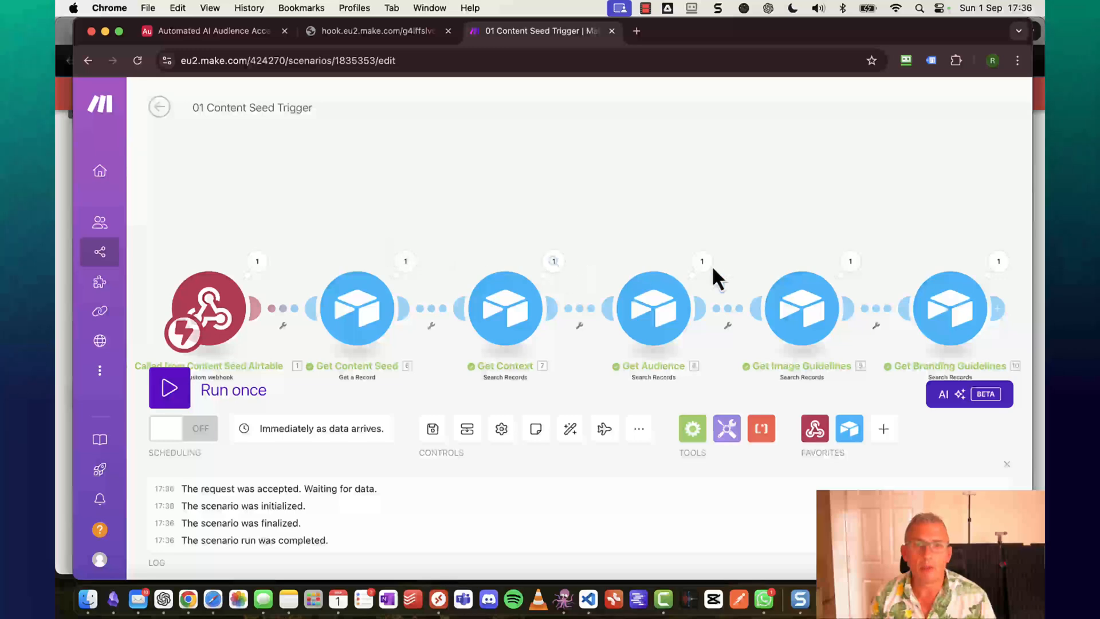
Check the Get Branding Guidelines and Get Image Guidelines run outputs.
{"action": "scroll", "coordinate": [924, 417], "scroll_direction": "right", "scroll_amount": 3}
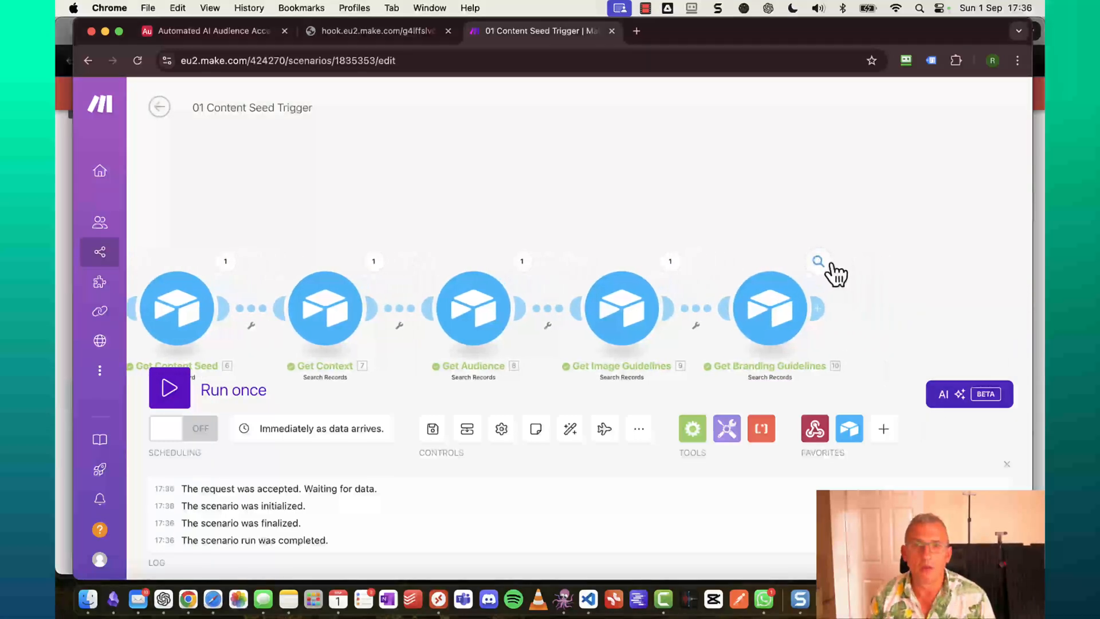
{"action": "left_click", "coordinate": [820, 265]}
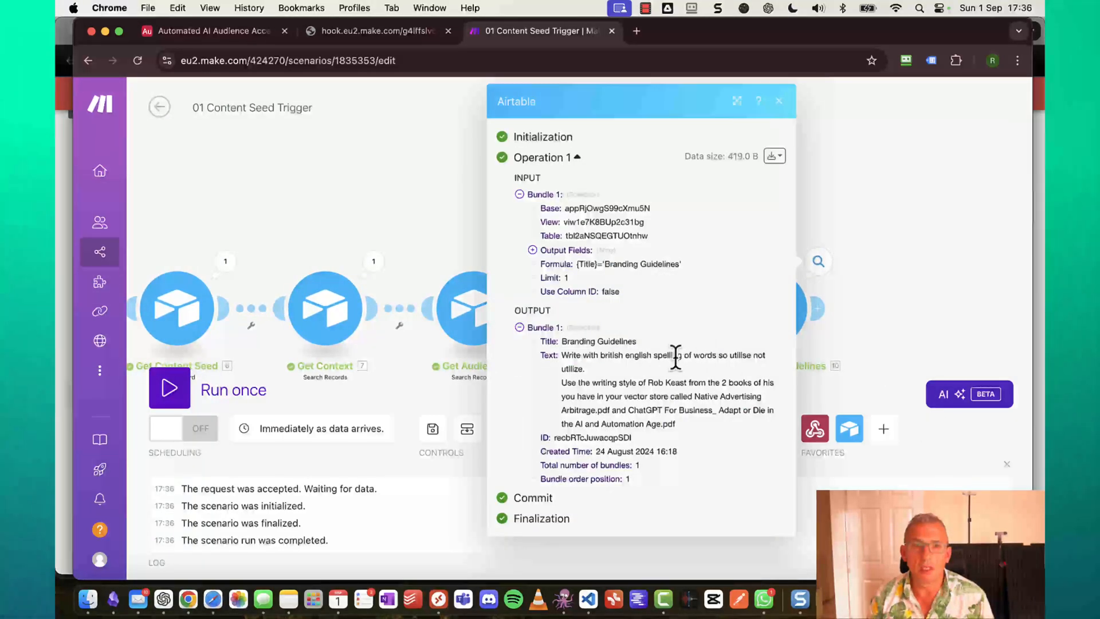
{"action": "left_click", "coordinate": [438, 194]}
{"action": "left_click", "coordinate": [669, 262]}
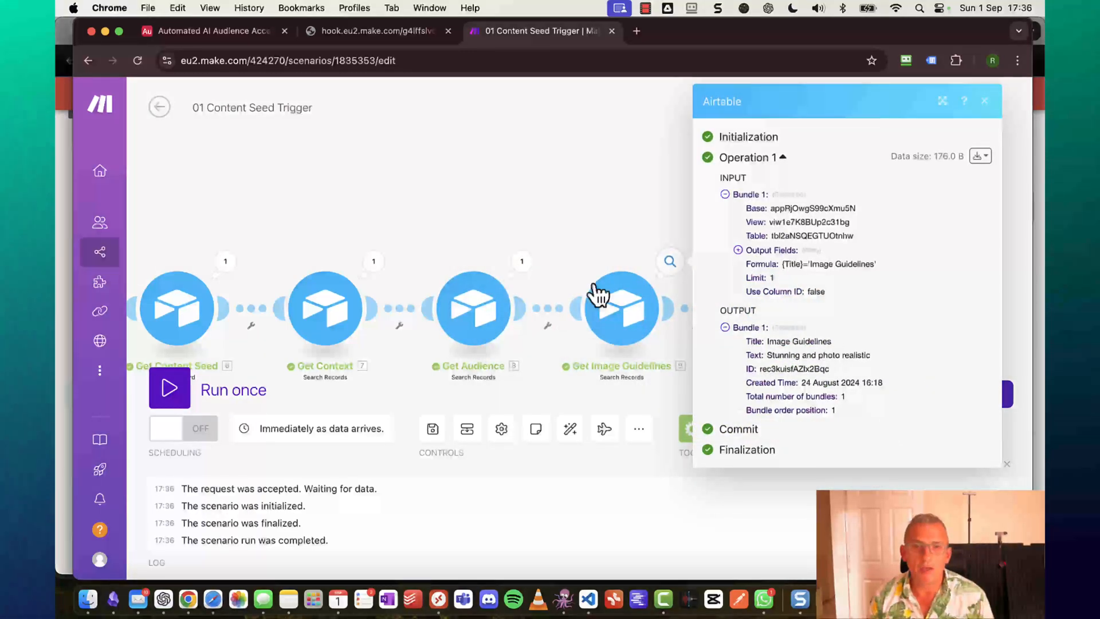
{"action": "left_click", "coordinate": [496, 236]}
Read the full audience description Text in Get Audience's output, then close it.
{"action": "left_click", "coordinate": [521, 261]}
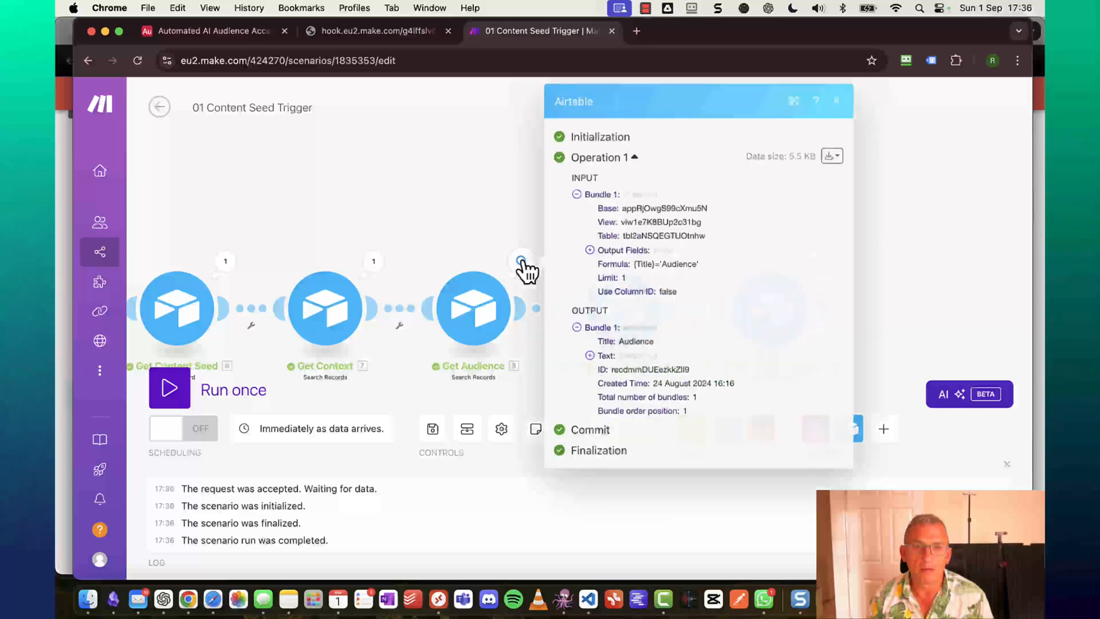
{"action": "left_click", "coordinate": [589, 356]}
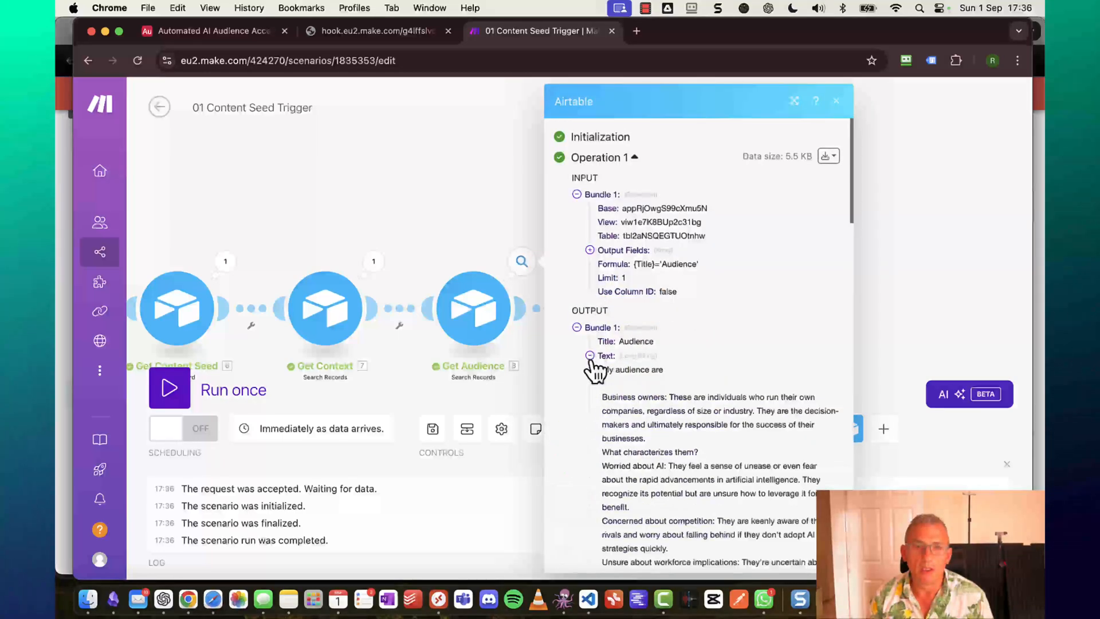
{"action": "scroll", "coordinate": [632, 368], "scroll_direction": "down", "scroll_amount": 8}
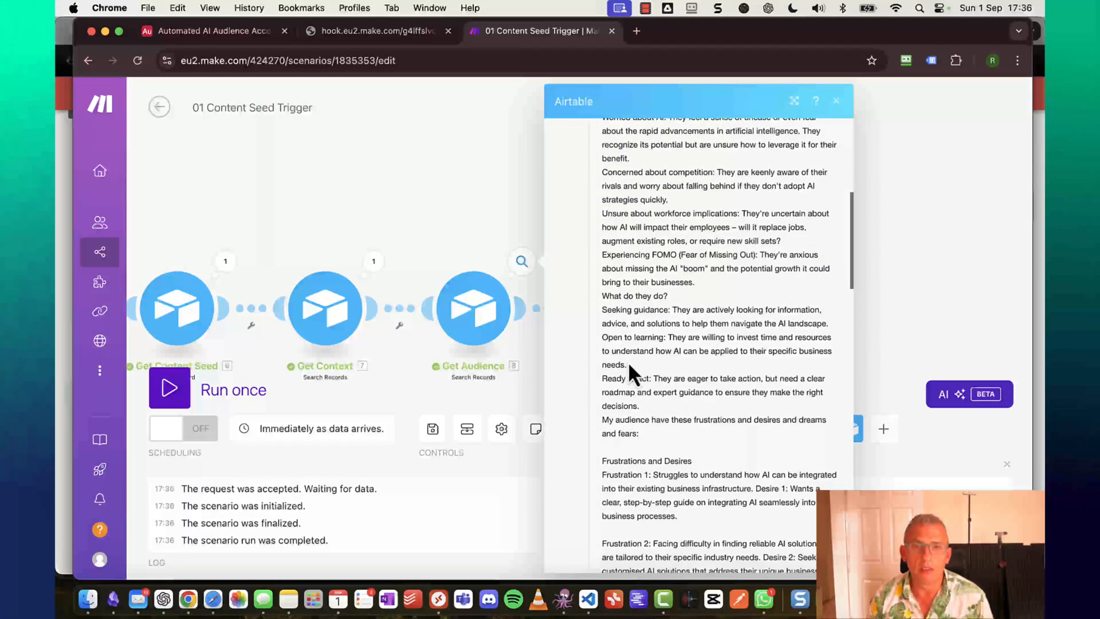
{"action": "scroll", "coordinate": [627, 361], "scroll_direction": "down", "scroll_amount": 3}
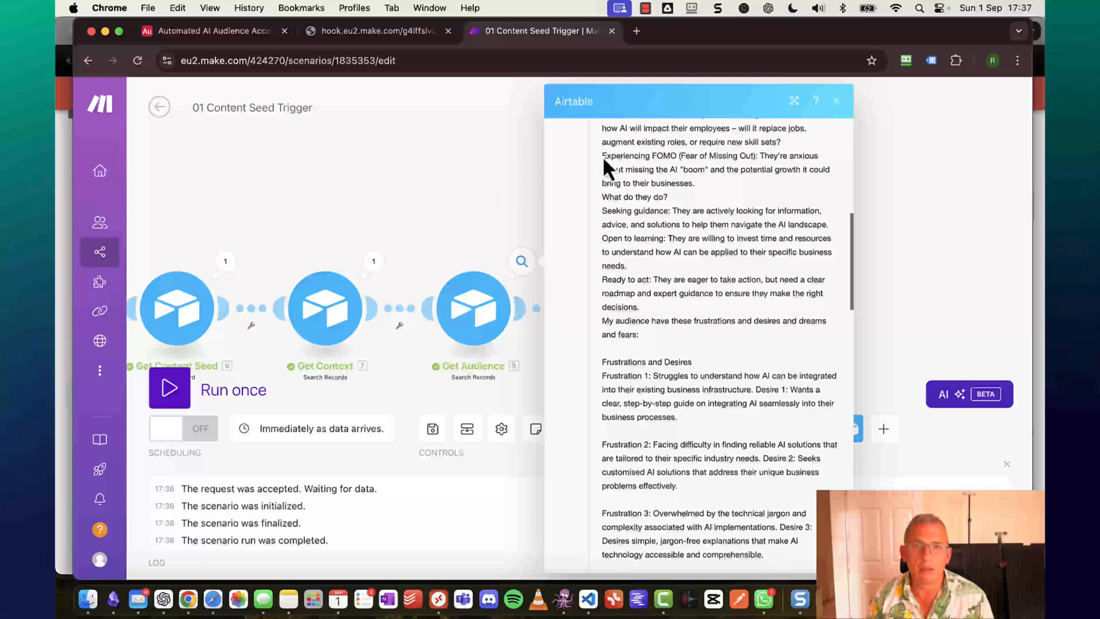
{"action": "left_click", "coordinate": [836, 101]}
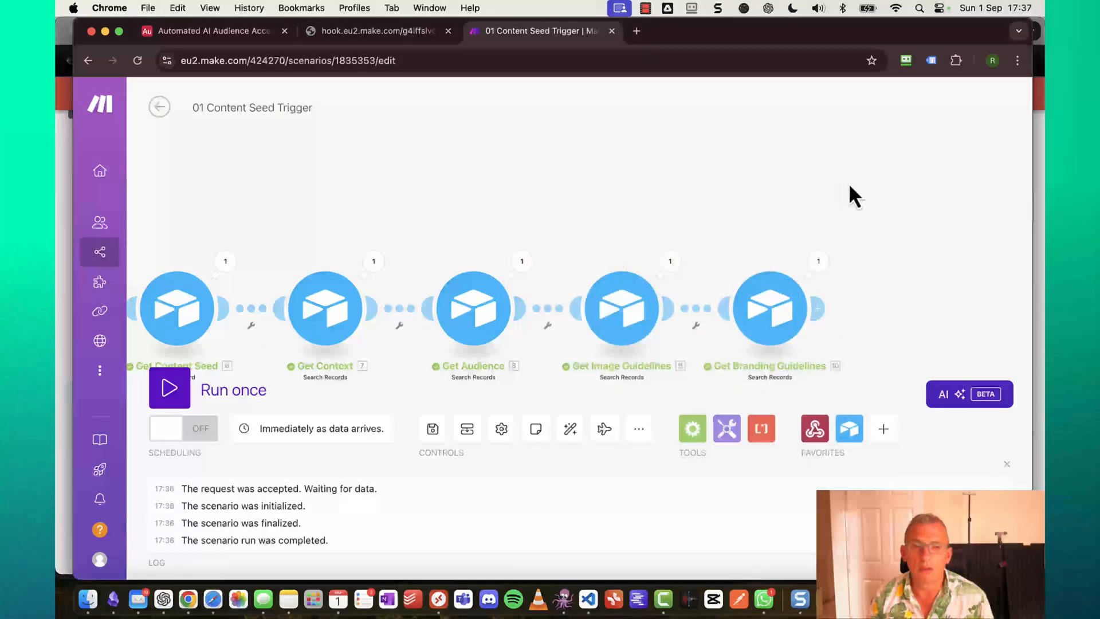
{"action": "scroll", "coordinate": [851, 187], "scroll_direction": "right", "scroll_amount": 5}
{"action": "scroll", "coordinate": [851, 184], "scroll_direction": "right", "scroll_amount": 4}
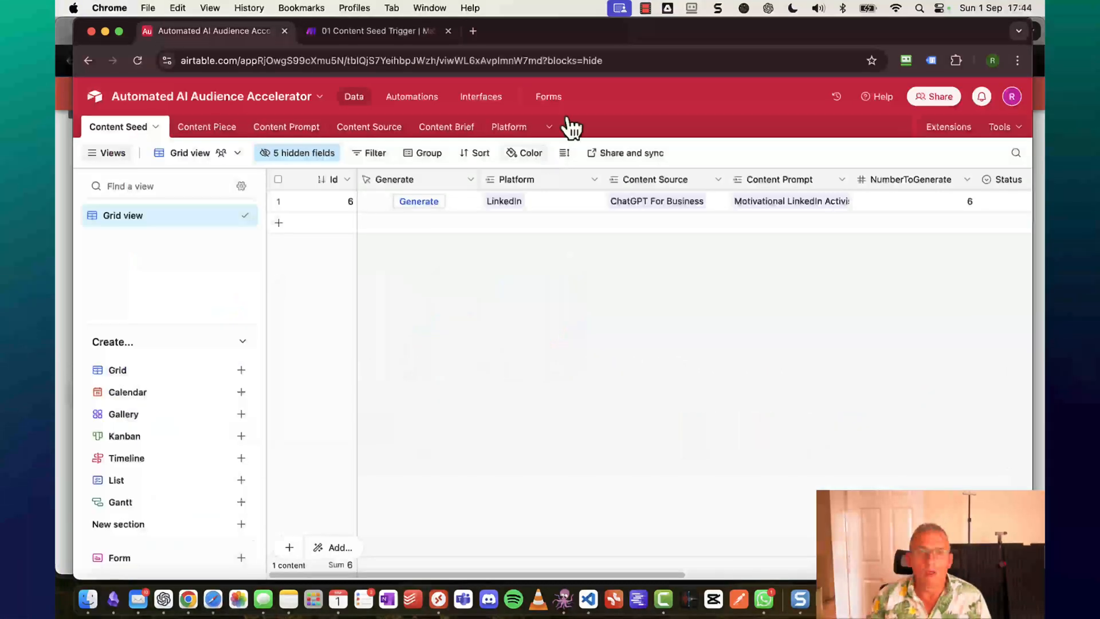
Start a single run, then fire it with Generate on the Airtable Content Seed record.
{"action": "left_click", "coordinate": [394, 37]}
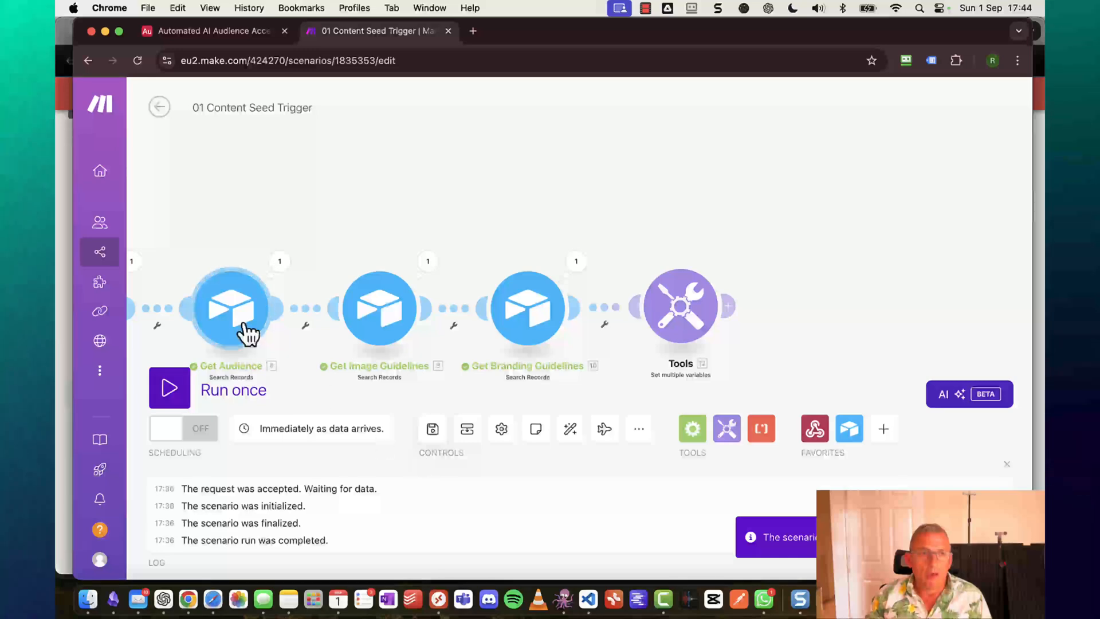
{"action": "left_click", "coordinate": [182, 396]}
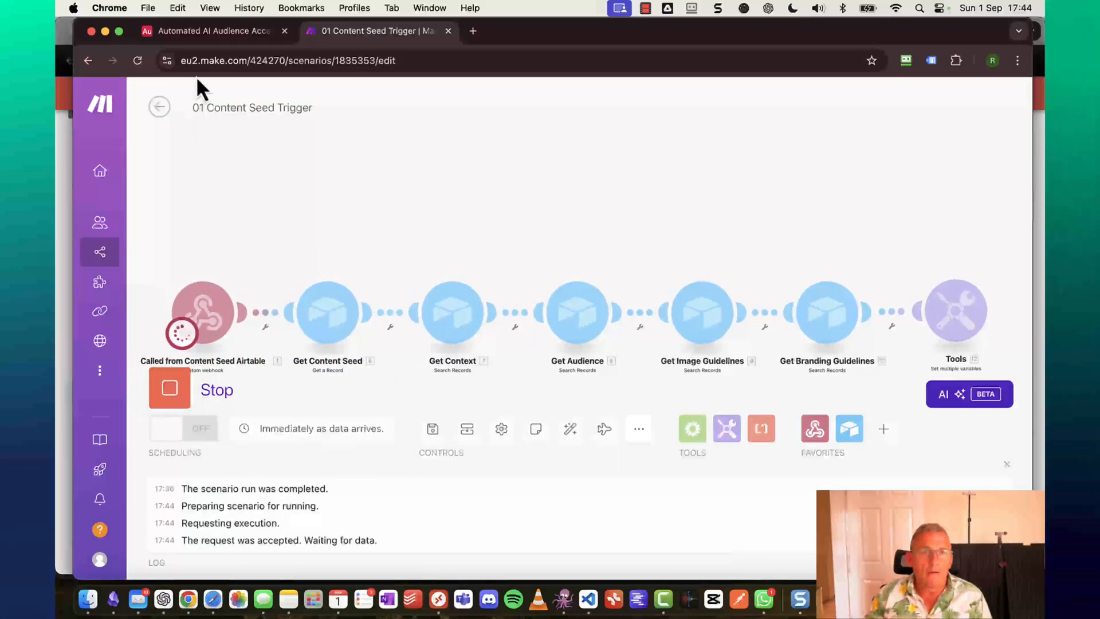
{"action": "left_click", "coordinate": [202, 37]}
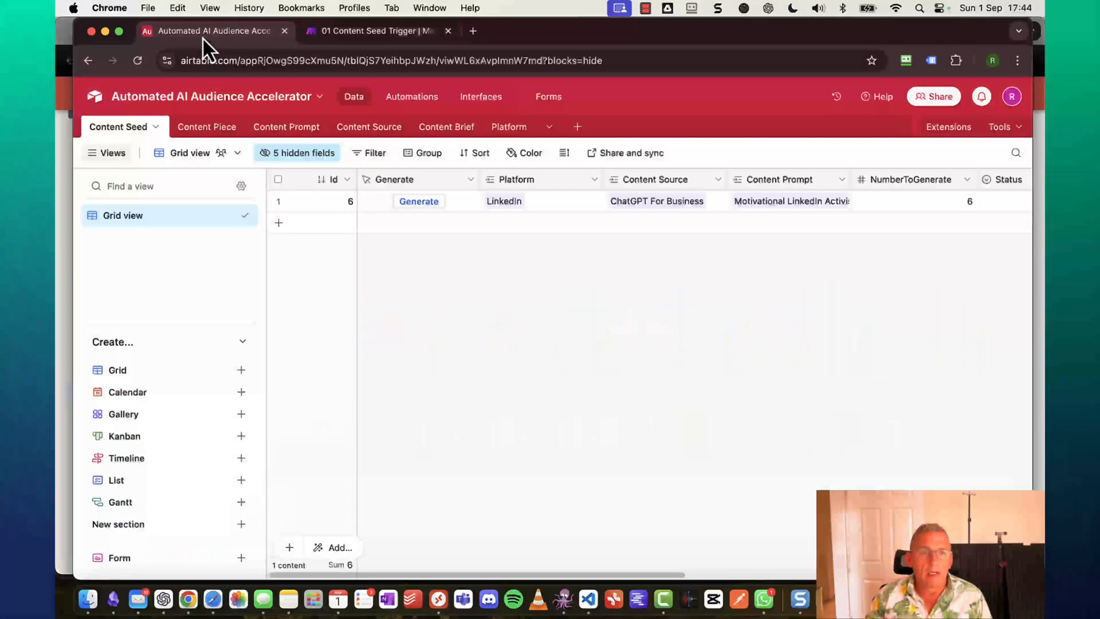
{"action": "left_click", "coordinate": [409, 200]}
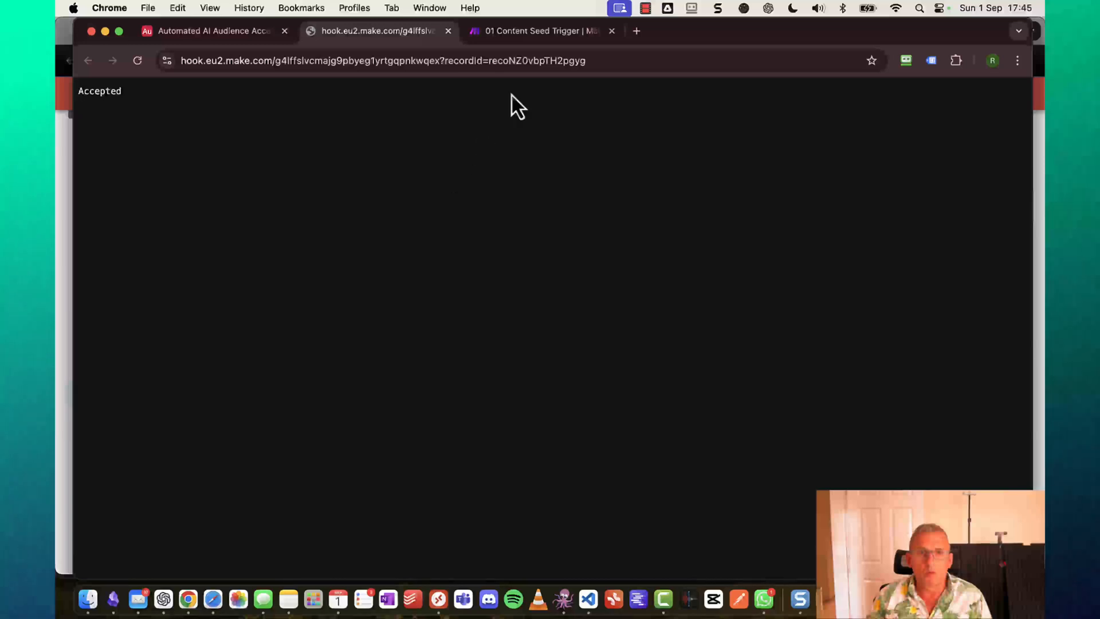
{"action": "left_click", "coordinate": [543, 30]}
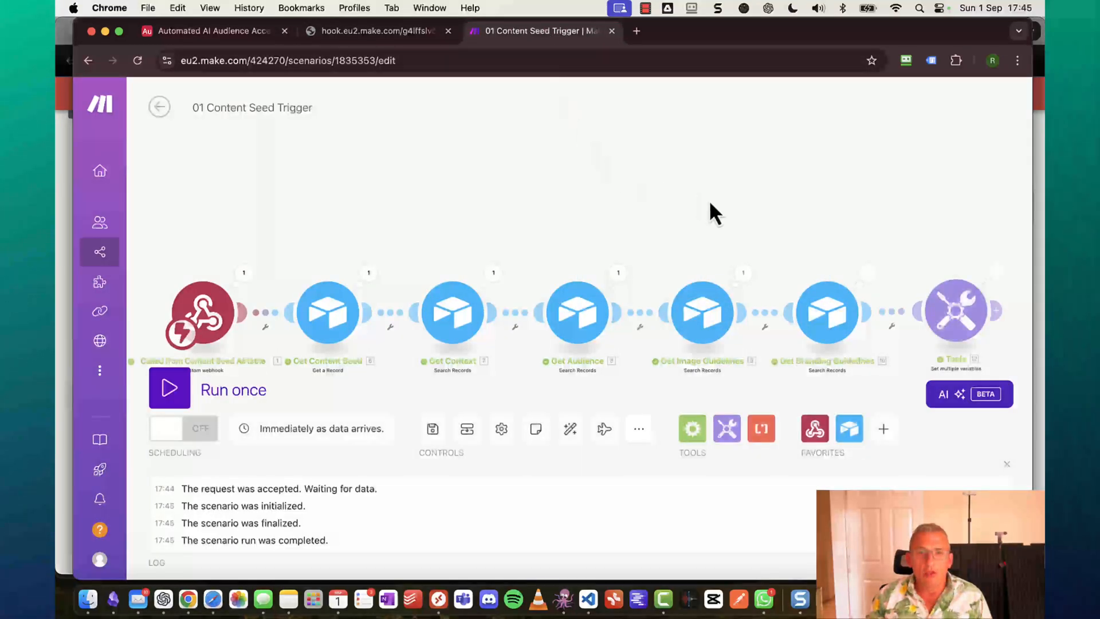
Expand the Tools output's Prompt and highlight its [numbertogenerate], [context] and [audience] placeholders.
{"action": "scroll", "coordinate": [842, 266], "scroll_direction": "right", "scroll_amount": 10}
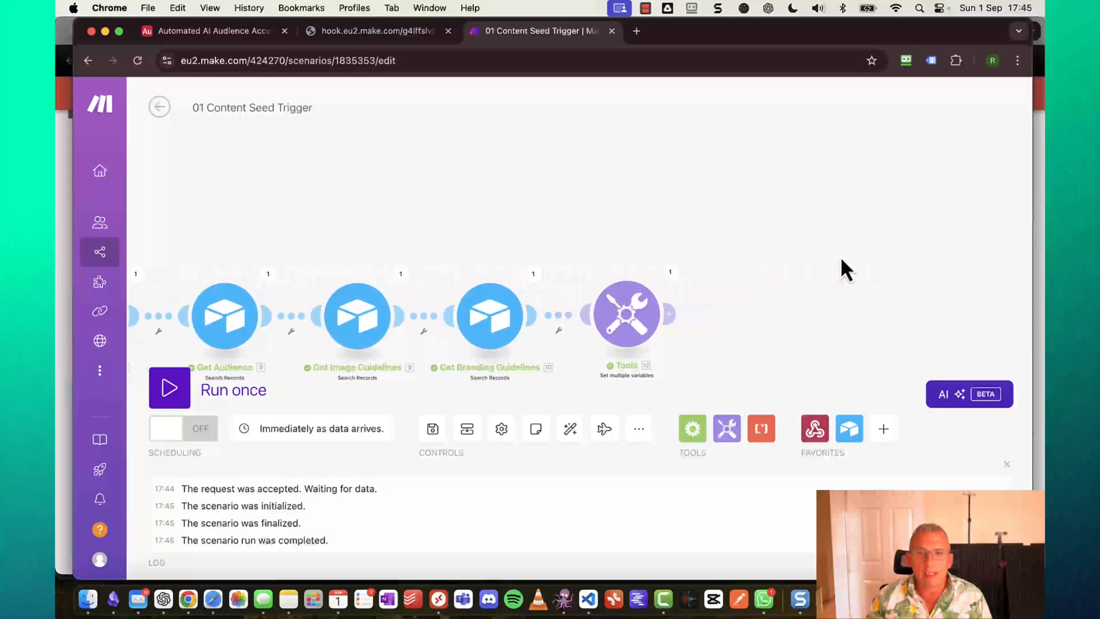
{"action": "left_click", "coordinate": [669, 273]}
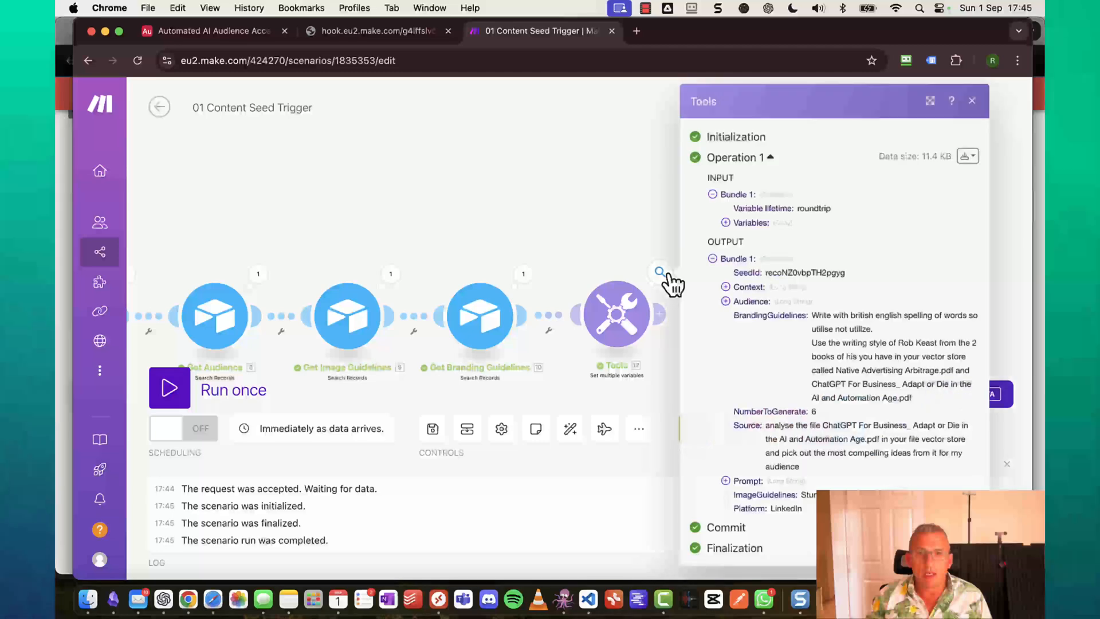
{"action": "scroll", "coordinate": [827, 380], "scroll_direction": "down", "scroll_amount": 1}
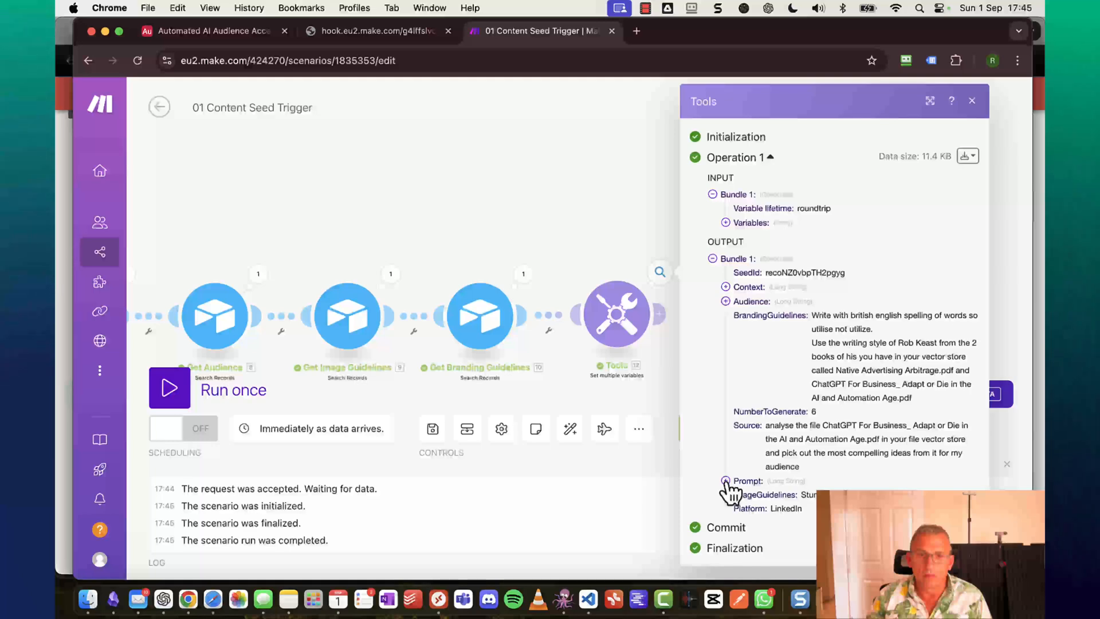
{"action": "left_click", "coordinate": [726, 481]}
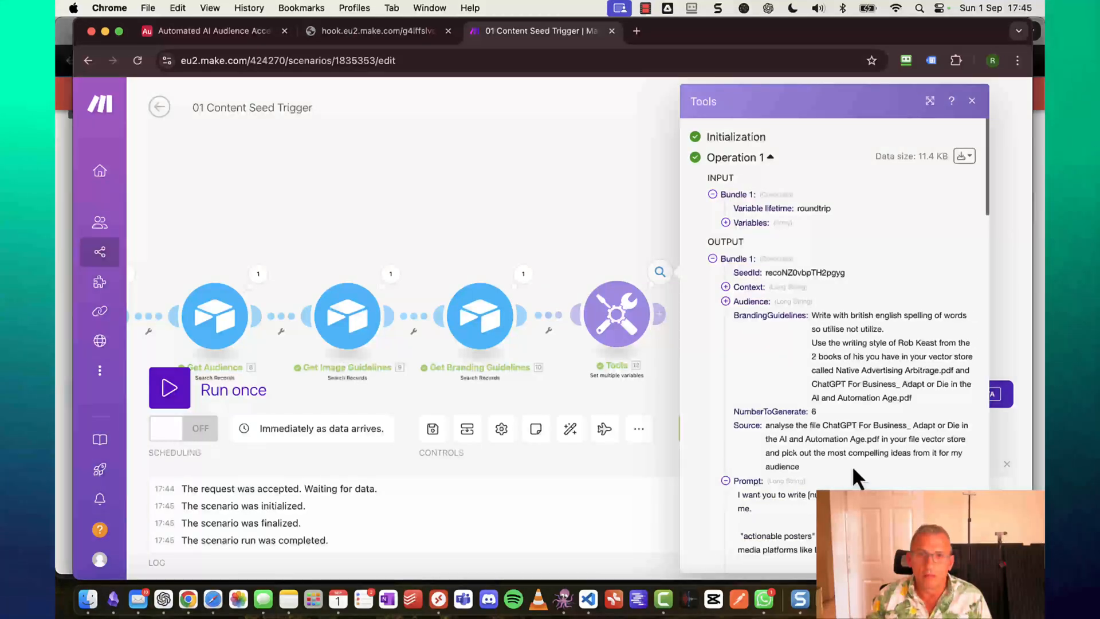
{"action": "scroll", "coordinate": [868, 456], "scroll_direction": "down", "scroll_amount": 2}
{"action": "scroll", "coordinate": [869, 457], "scroll_direction": "down", "scroll_amount": 6}
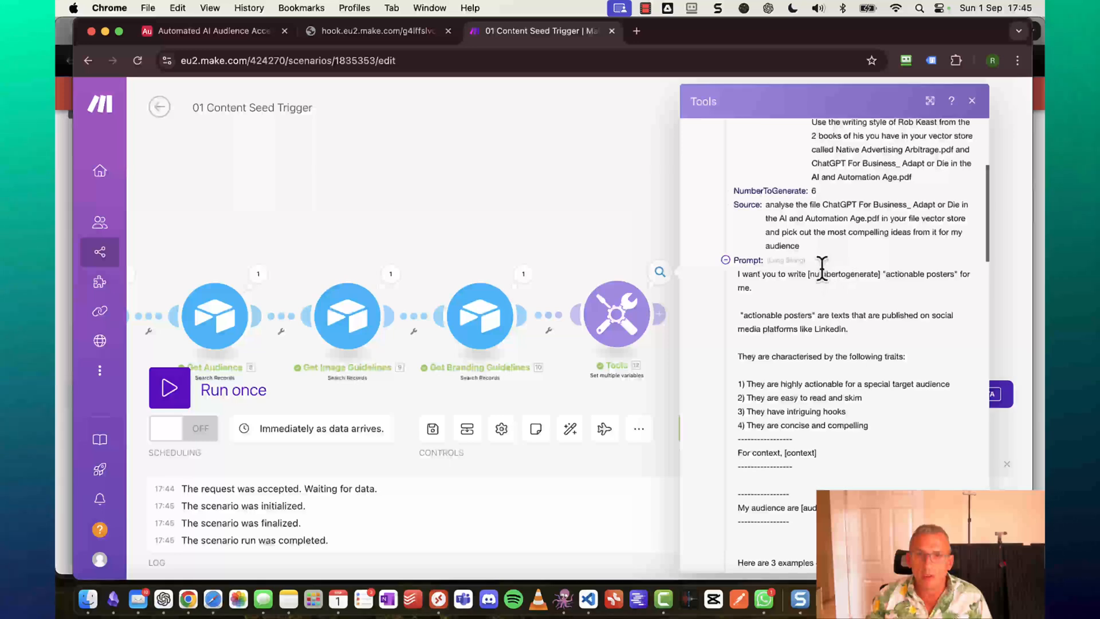
{"action": "left_click_drag", "start_coordinate": [808, 274], "coordinate": [847, 273]}
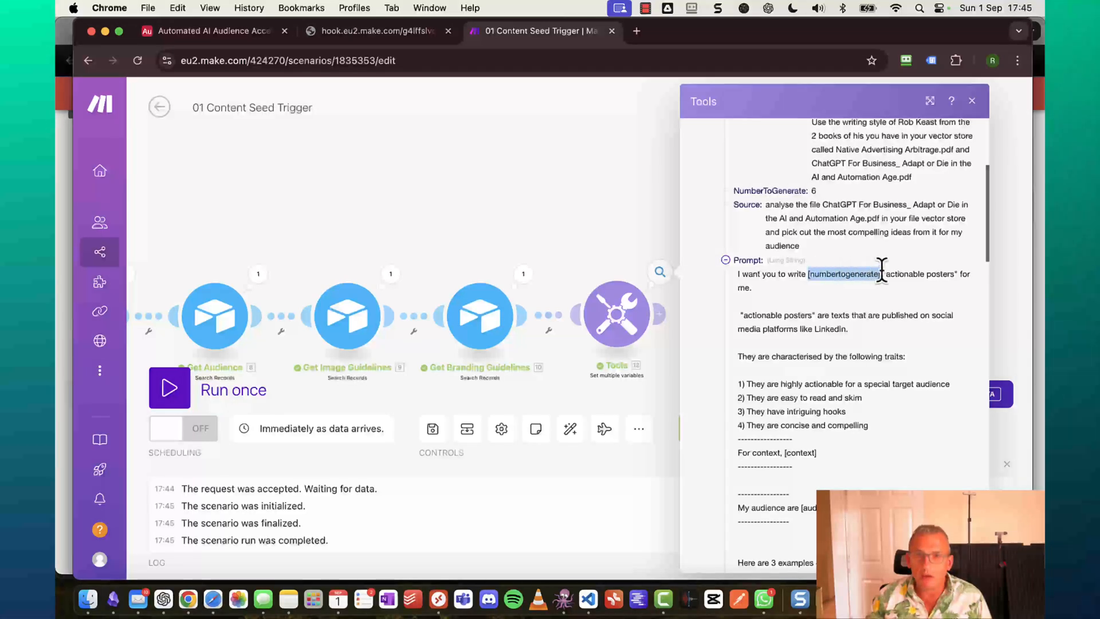
{"action": "scroll", "coordinate": [809, 390], "scroll_direction": "down", "scroll_amount": 2}
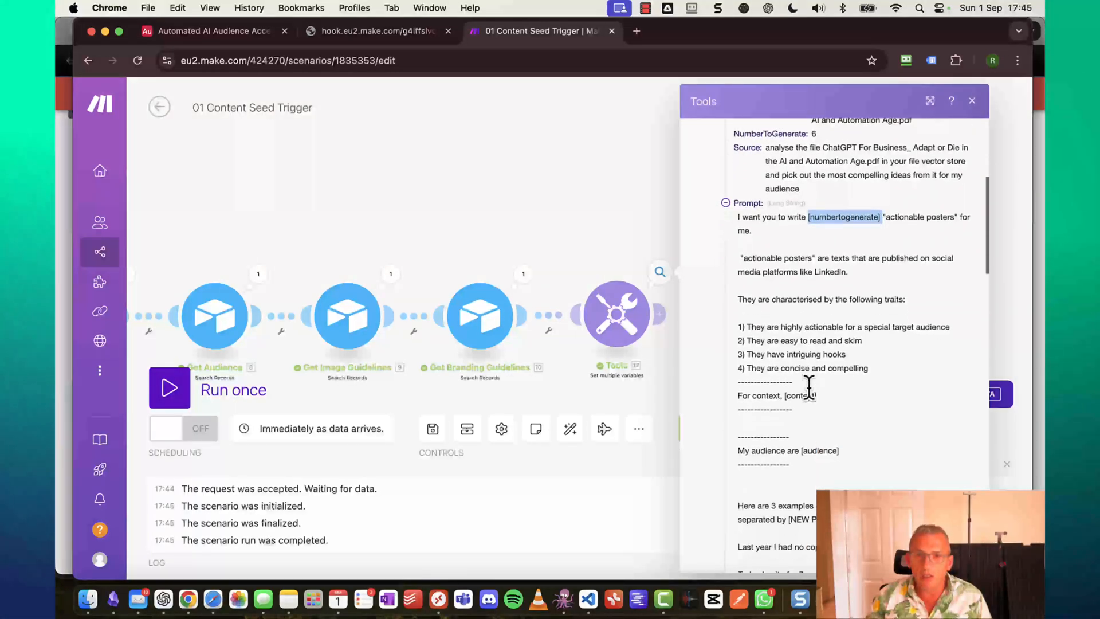
{"action": "left_click_drag", "start_coordinate": [783, 396], "coordinate": [831, 393]}
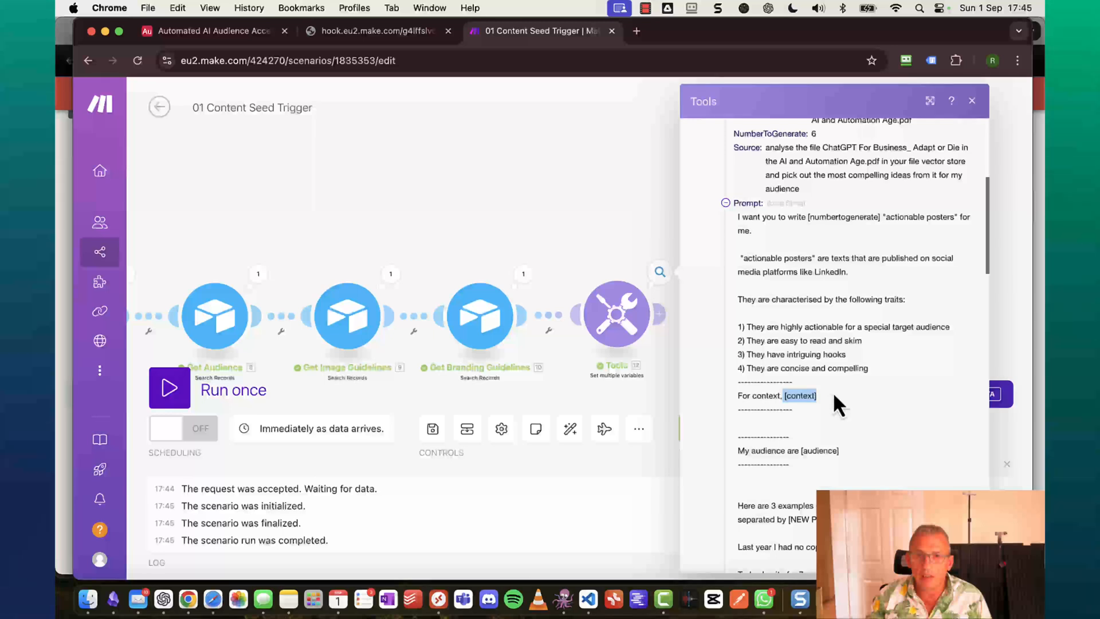
{"action": "left_click_drag", "start_coordinate": [802, 451], "coordinate": [868, 447]}
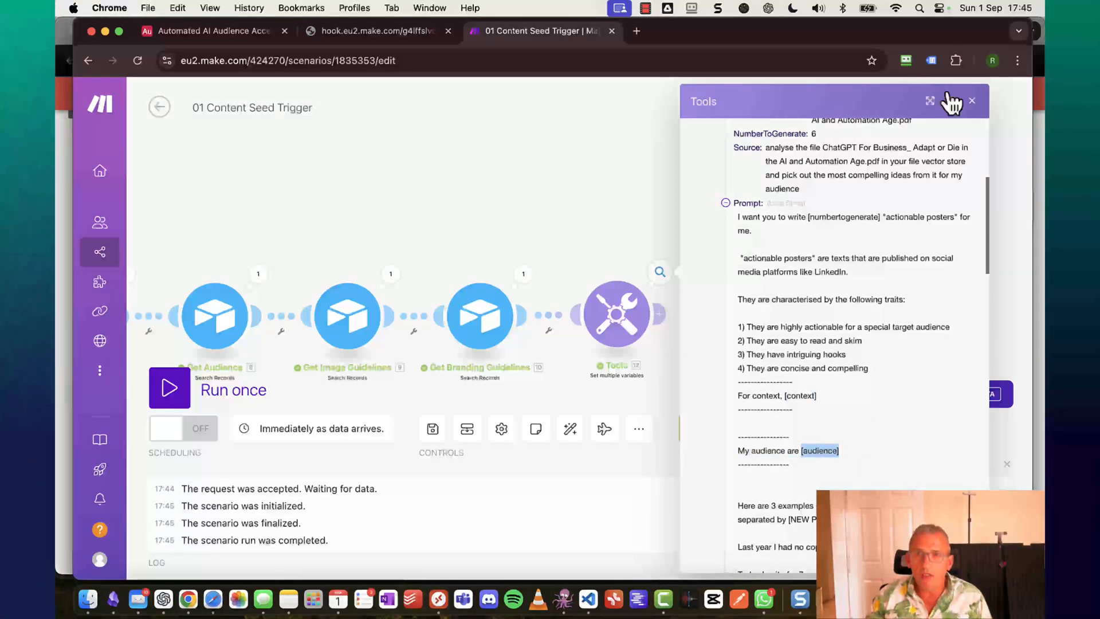
Add a Tools Set variable named Prompt with value replace(12. Prompt; [context]; 12. Context).
{"action": "left_click", "coordinate": [973, 101]}
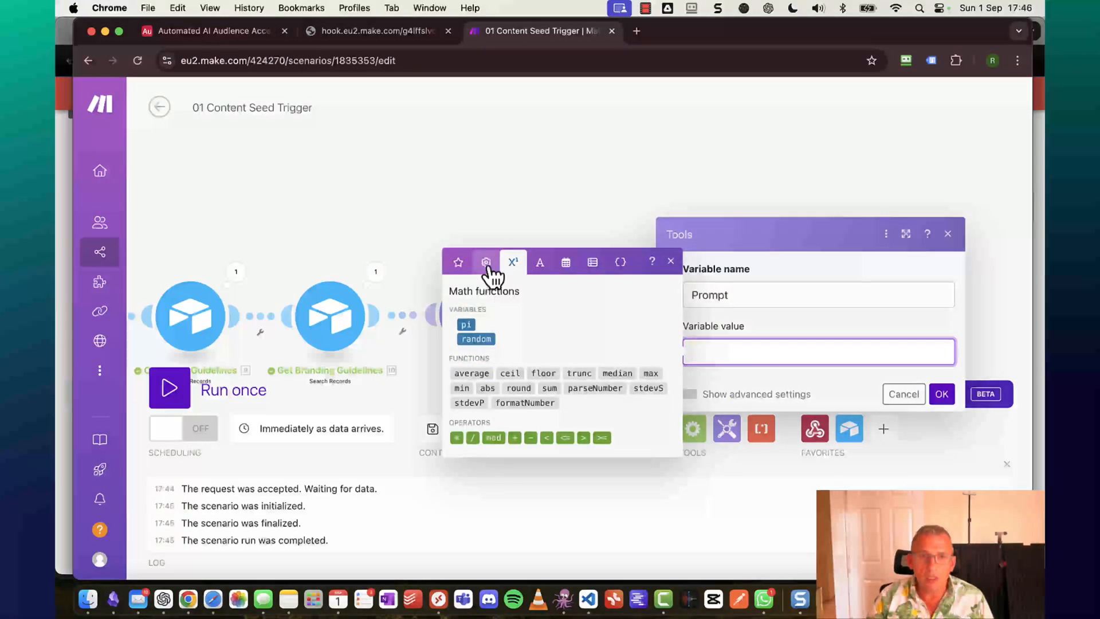
{"action": "left_click", "coordinate": [486, 267]}
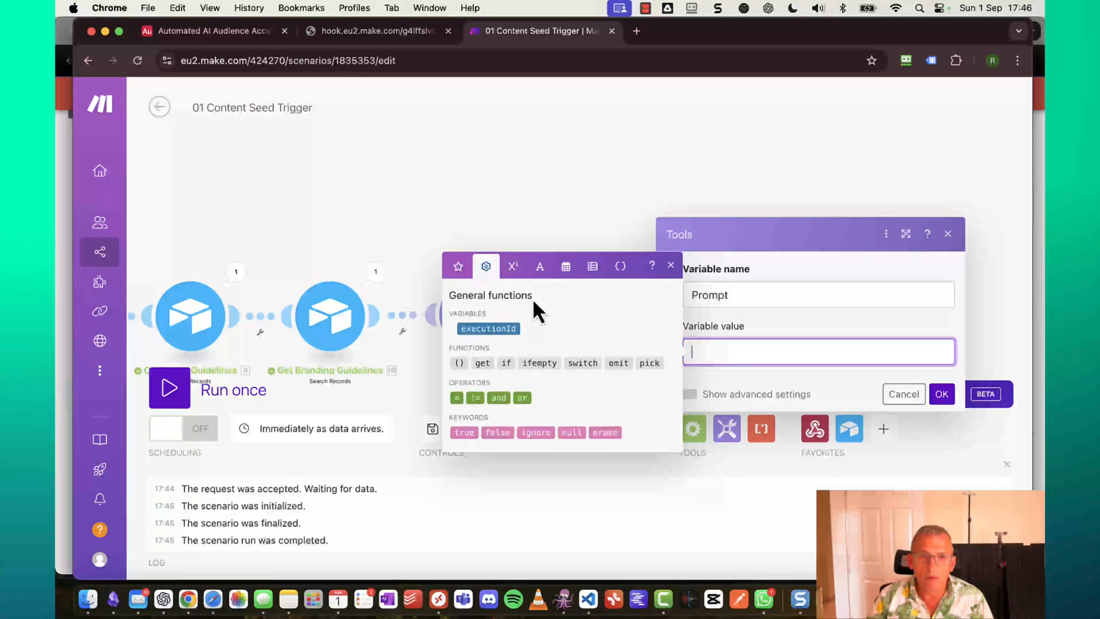
{"action": "left_click", "coordinate": [541, 267]}
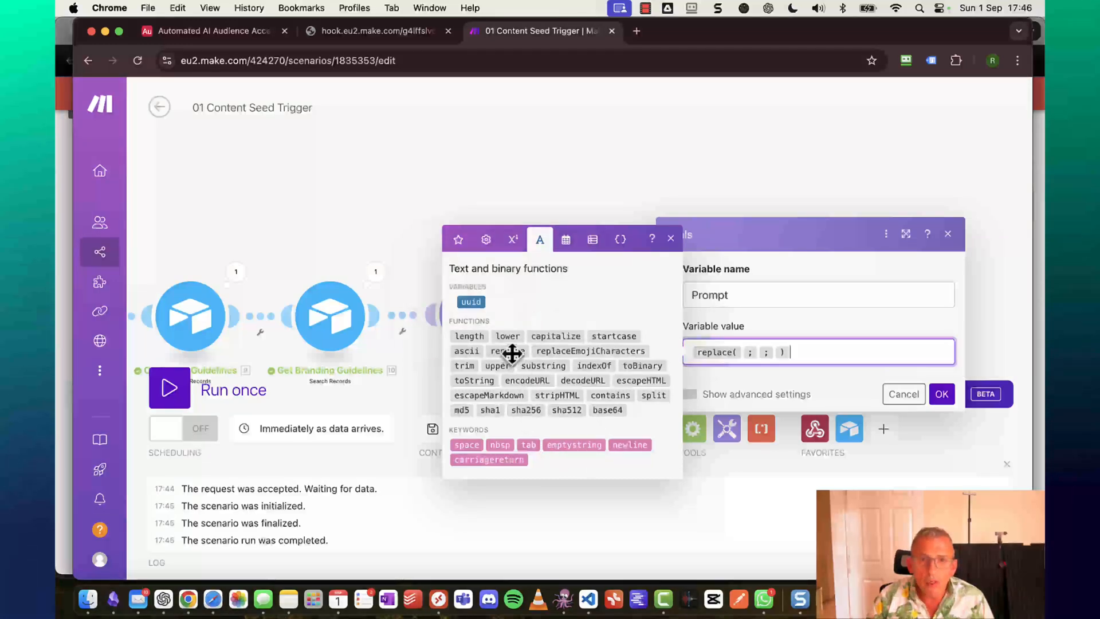
{"action": "key", "text": "Left"}
{"action": "key", "text": "Left"}
{"action": "key", "text": "Left"}
{"action": "key", "text": "Left"}
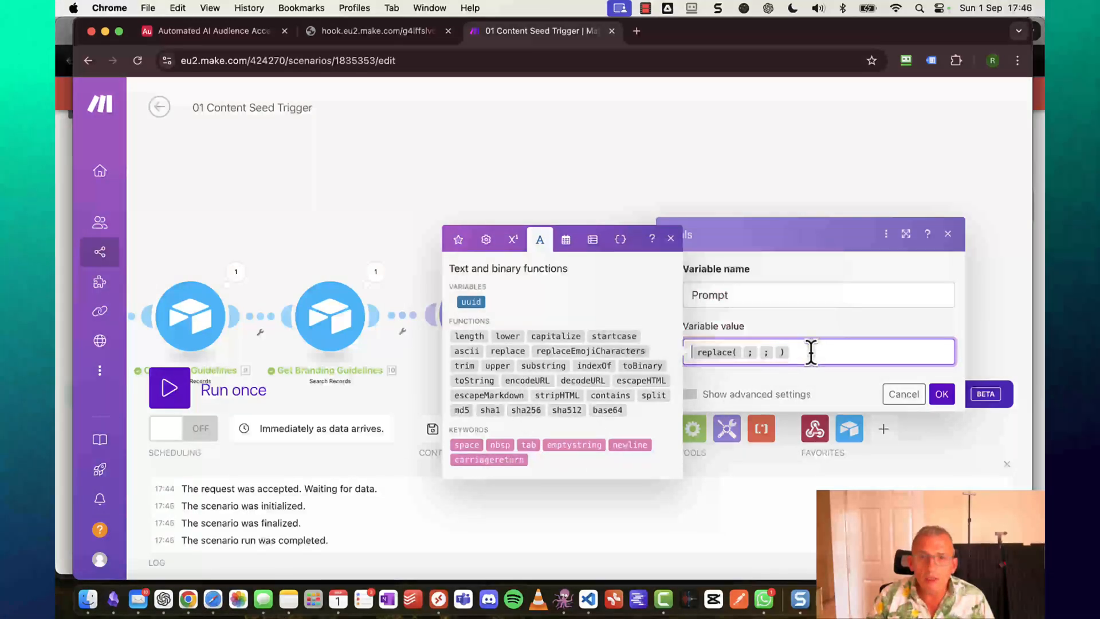
{"action": "key", "text": "Right"}
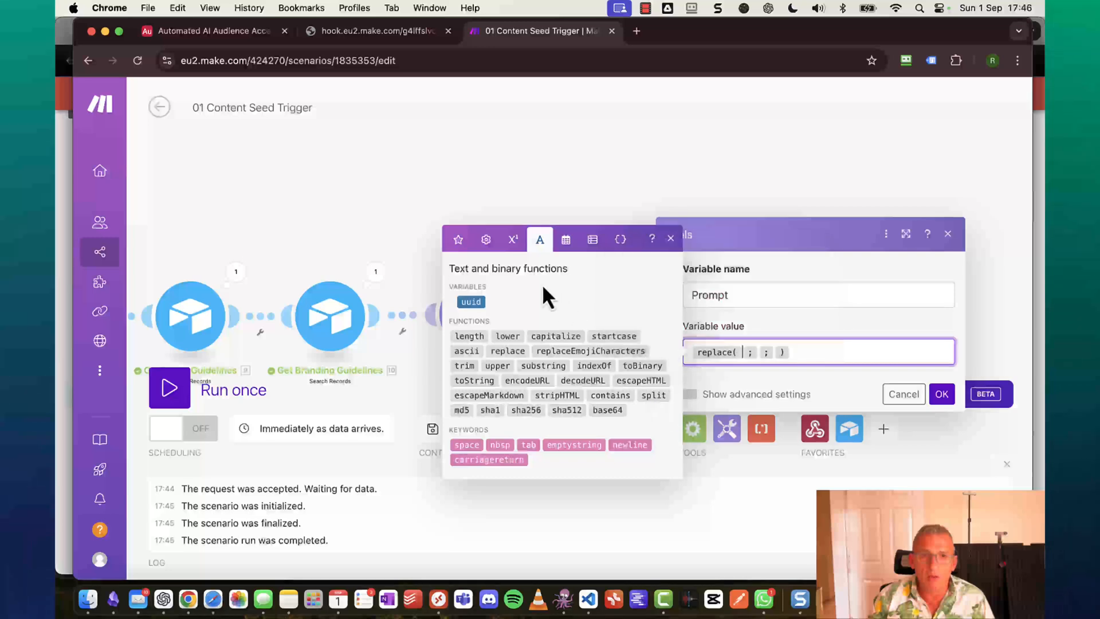
{"action": "left_click", "coordinate": [458, 240]}
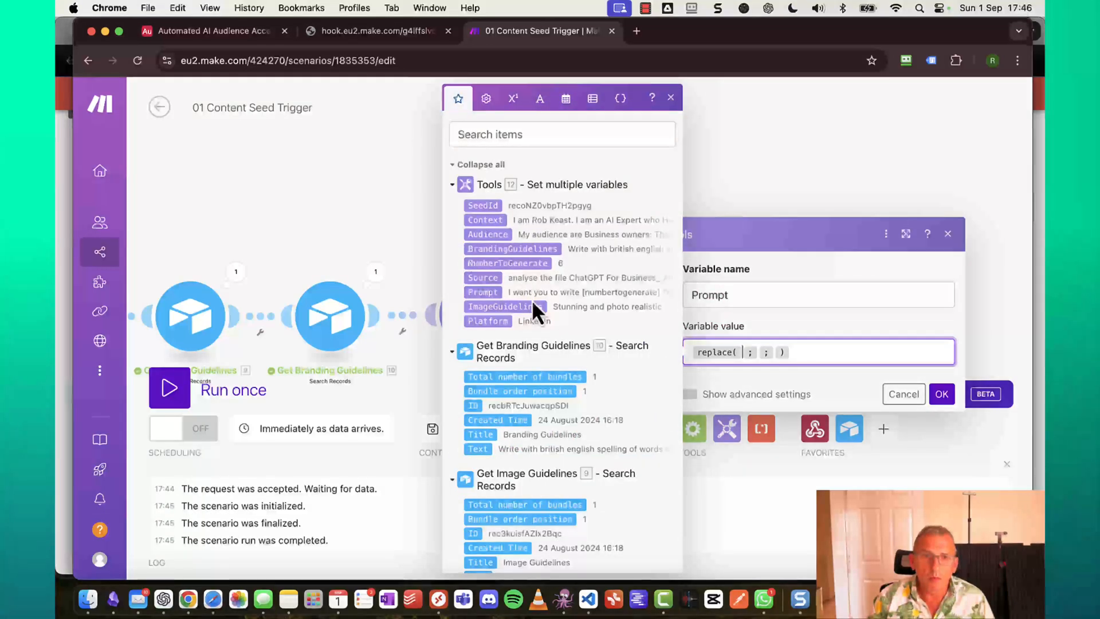
{"action": "left_click", "coordinate": [485, 292]}
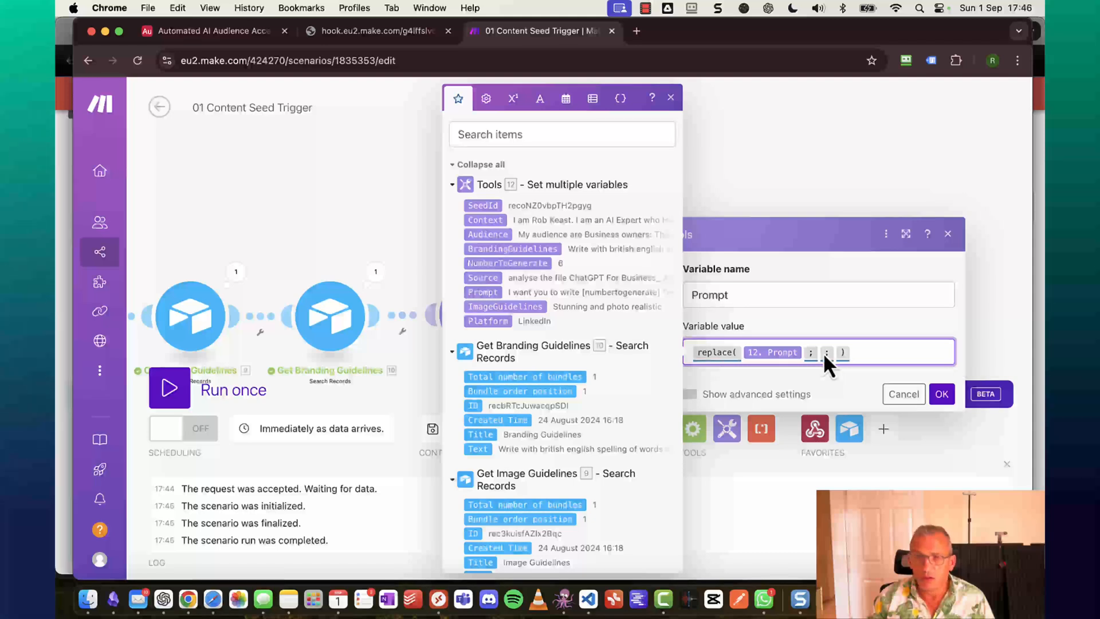
{"action": "left_click", "coordinate": [818, 352]}
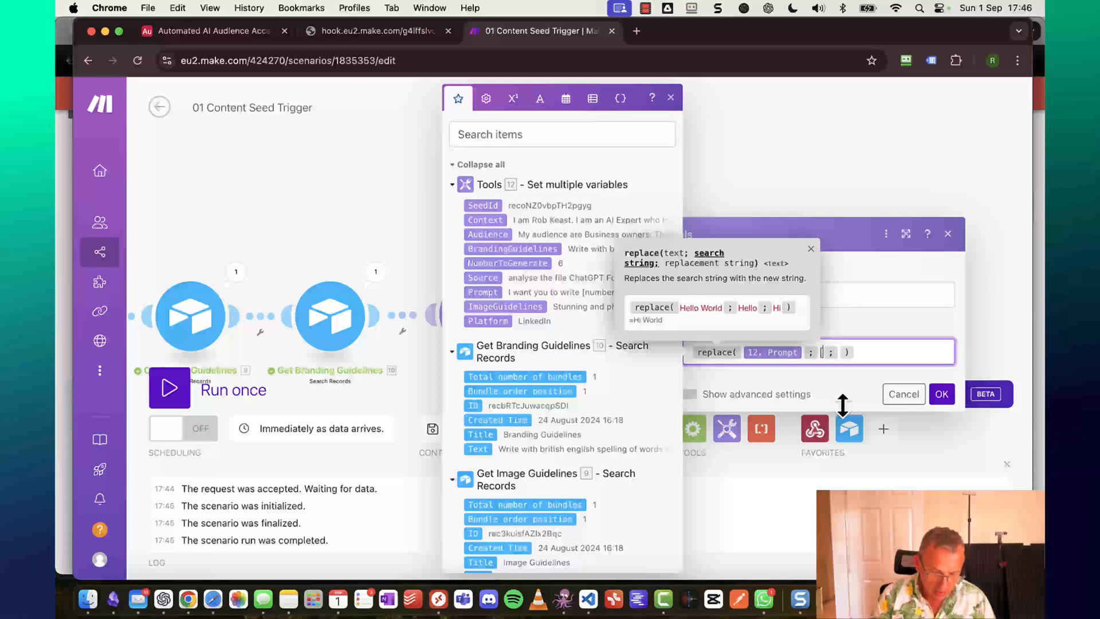
{"action": "type", "text": "[conte "}
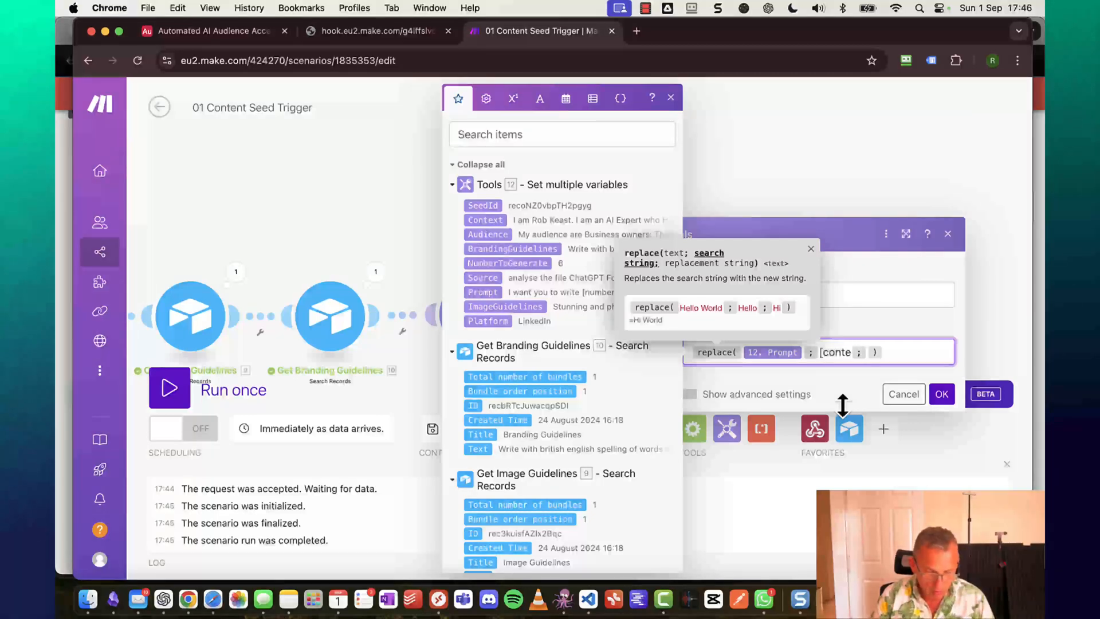
{"action": "type", "text": "xt]"}
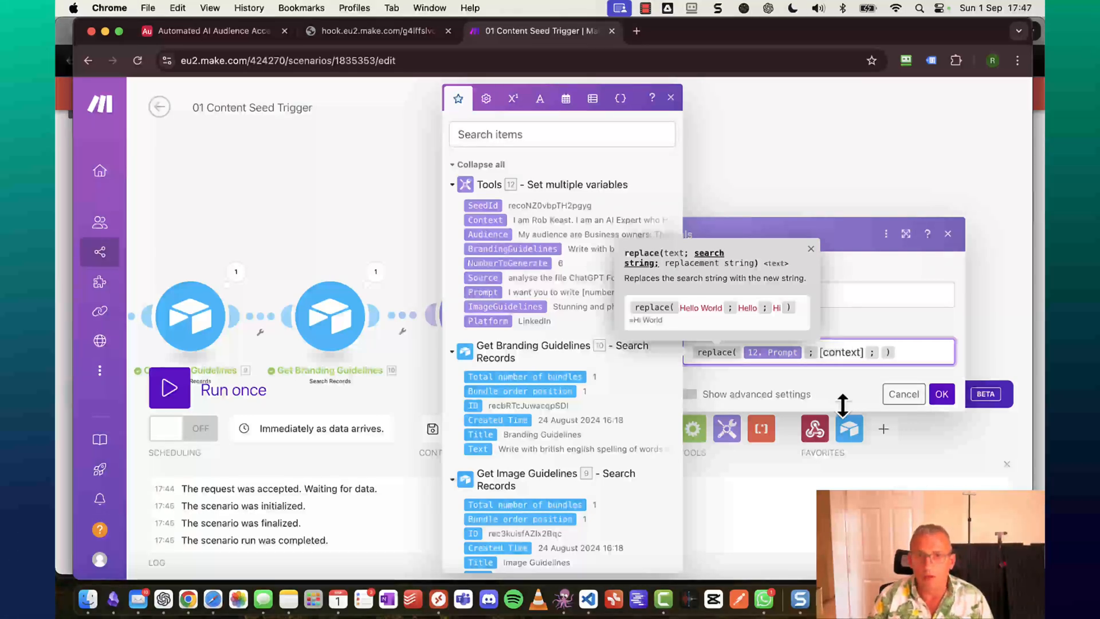
{"action": "key", "text": "Right"}
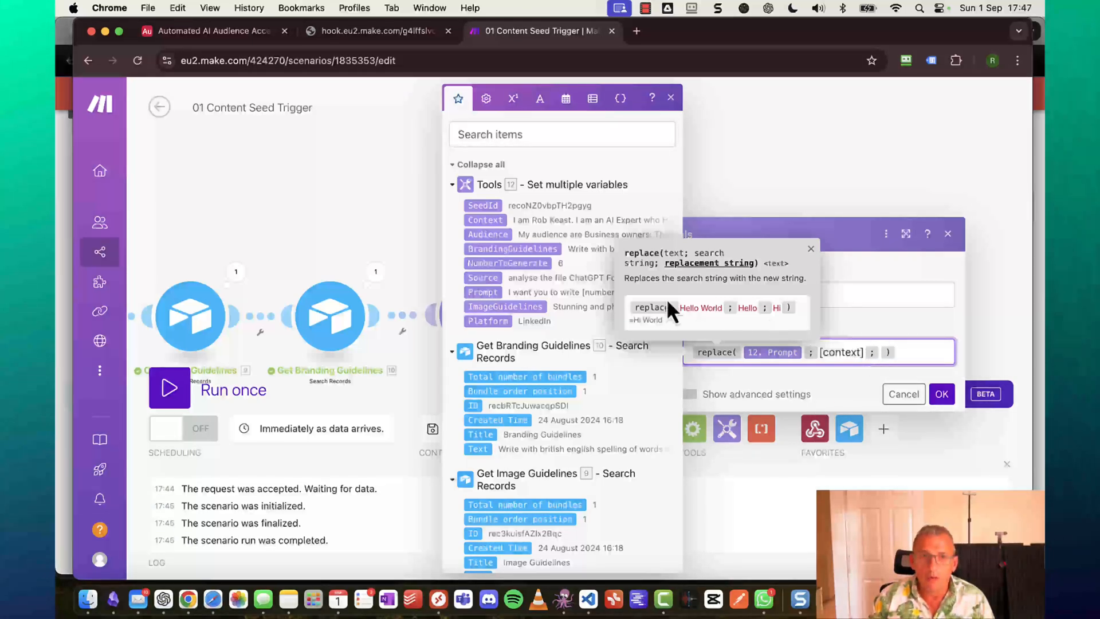
{"action": "left_click", "coordinate": [490, 219]}
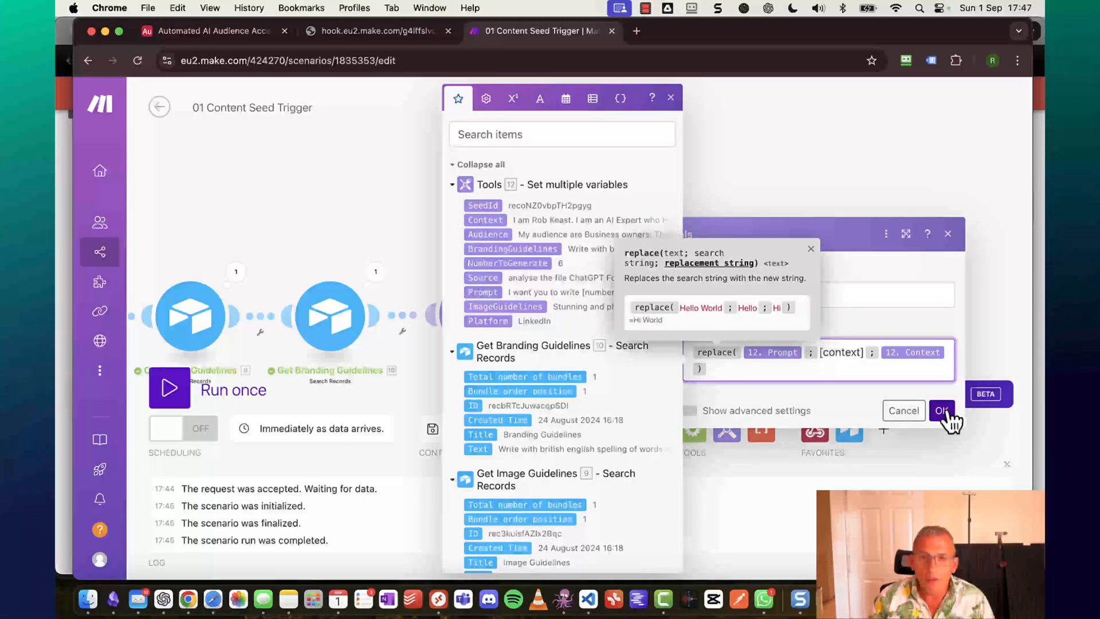
{"action": "left_click", "coordinate": [942, 411]}
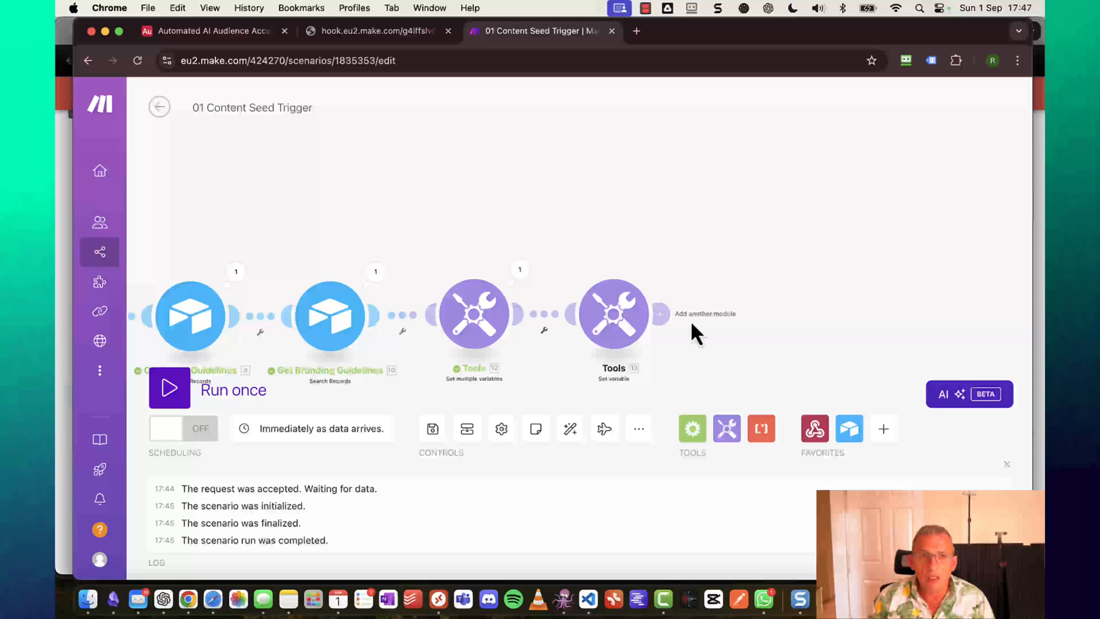
Save the scenario and run it once, triggering the webhook from the Airtable base.
{"action": "left_click", "coordinate": [442, 434]}
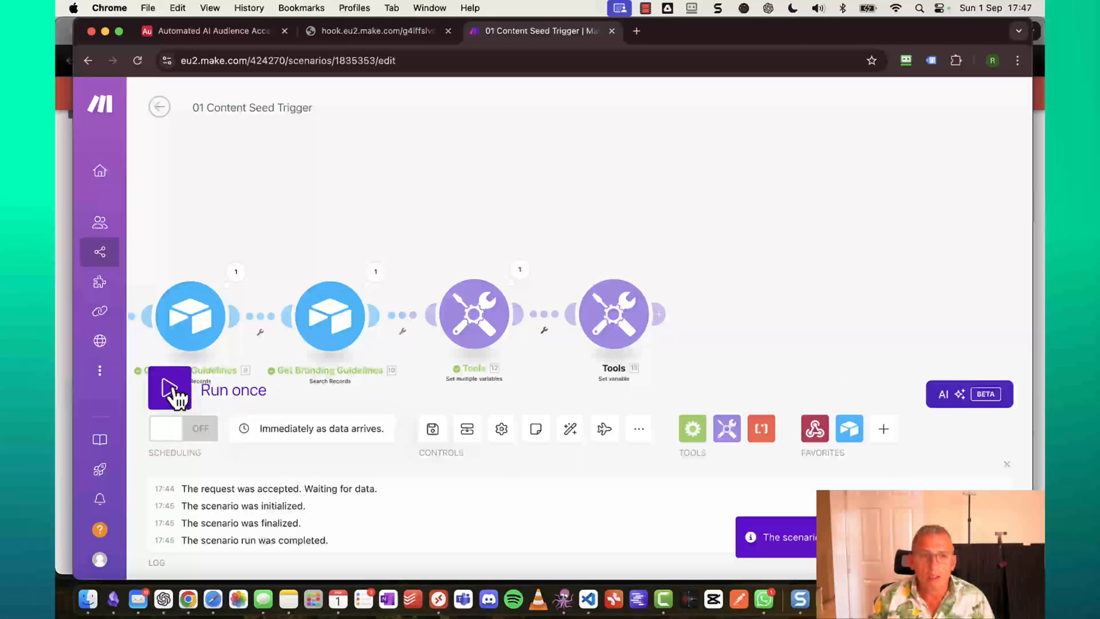
{"action": "left_click", "coordinate": [176, 392]}
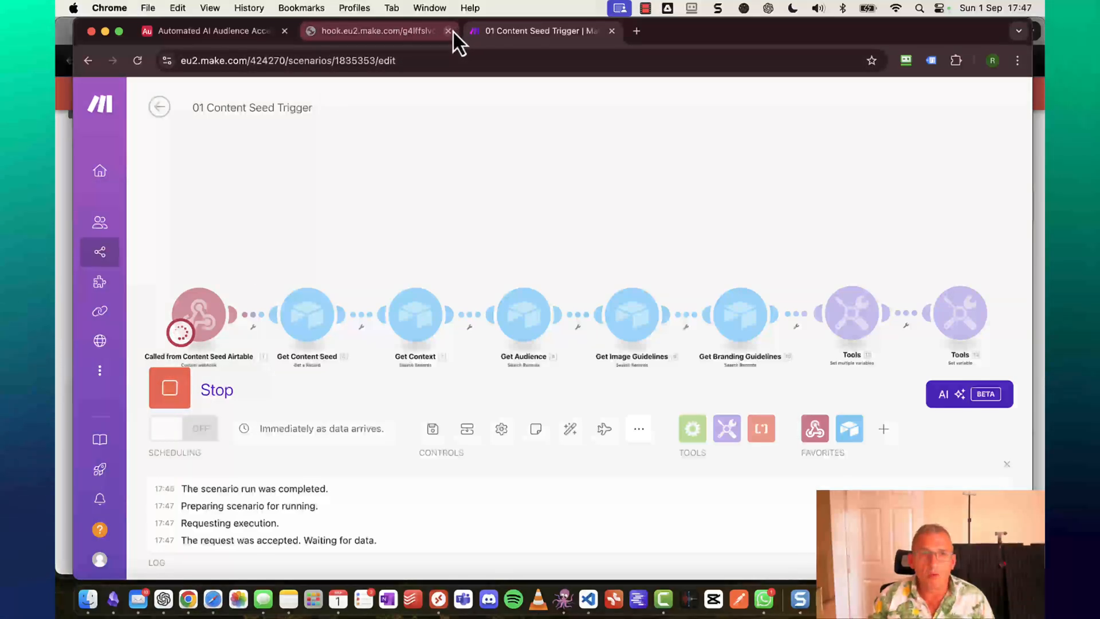
{"action": "left_click", "coordinate": [451, 31]}
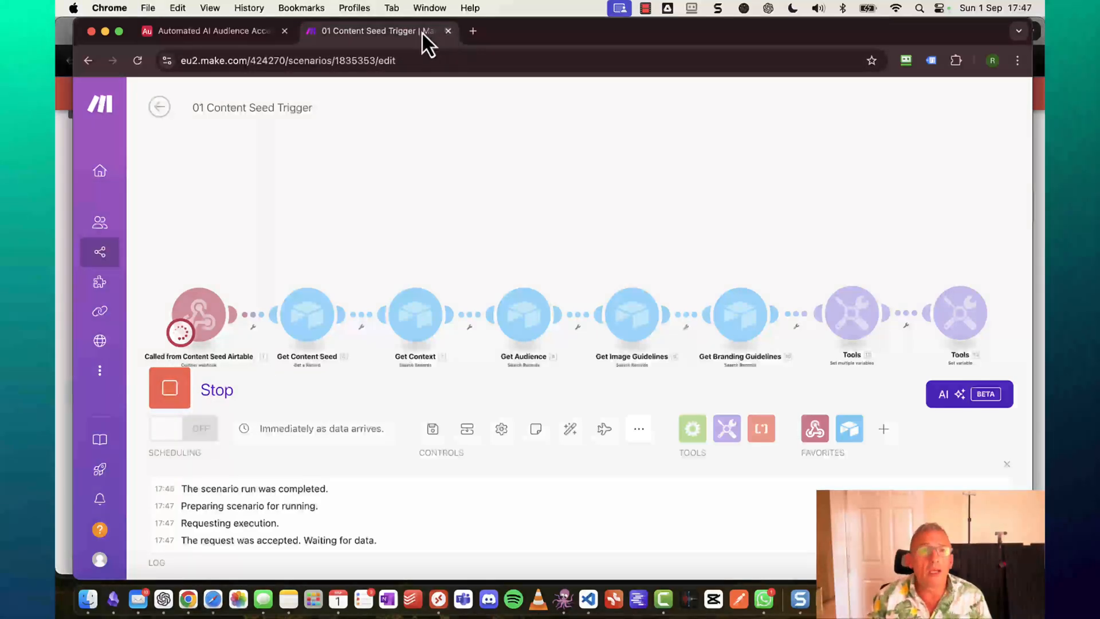
{"action": "left_click", "coordinate": [244, 32]}
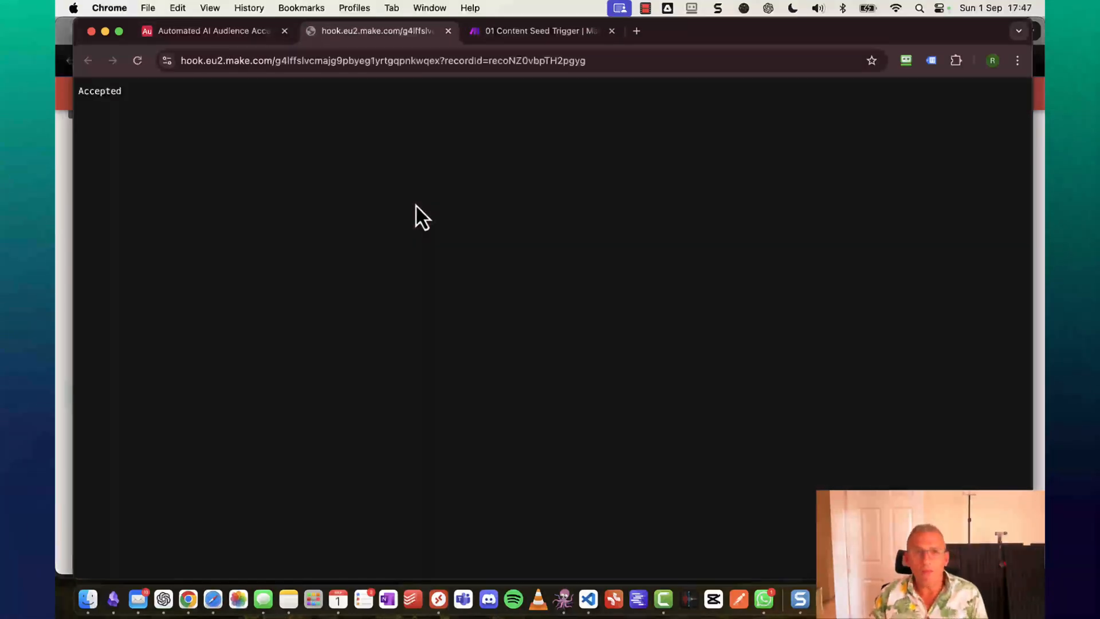
{"action": "left_click", "coordinate": [541, 34]}
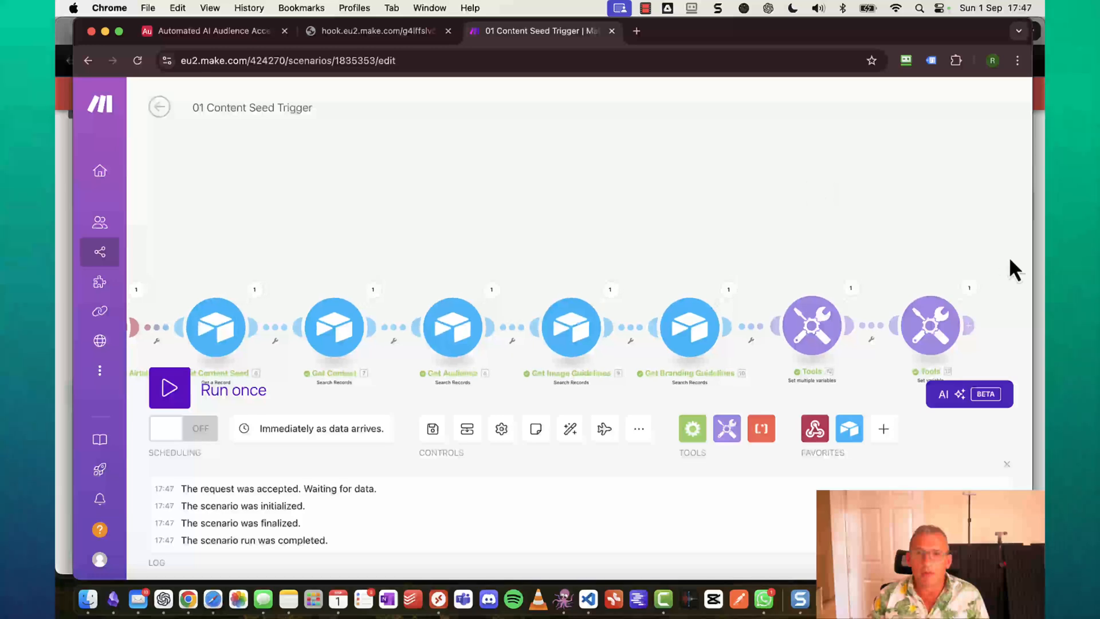
Check the Set variable output, where the Prompt shows the author's bio in place of [context].
{"action": "left_click", "coordinate": [970, 289]}
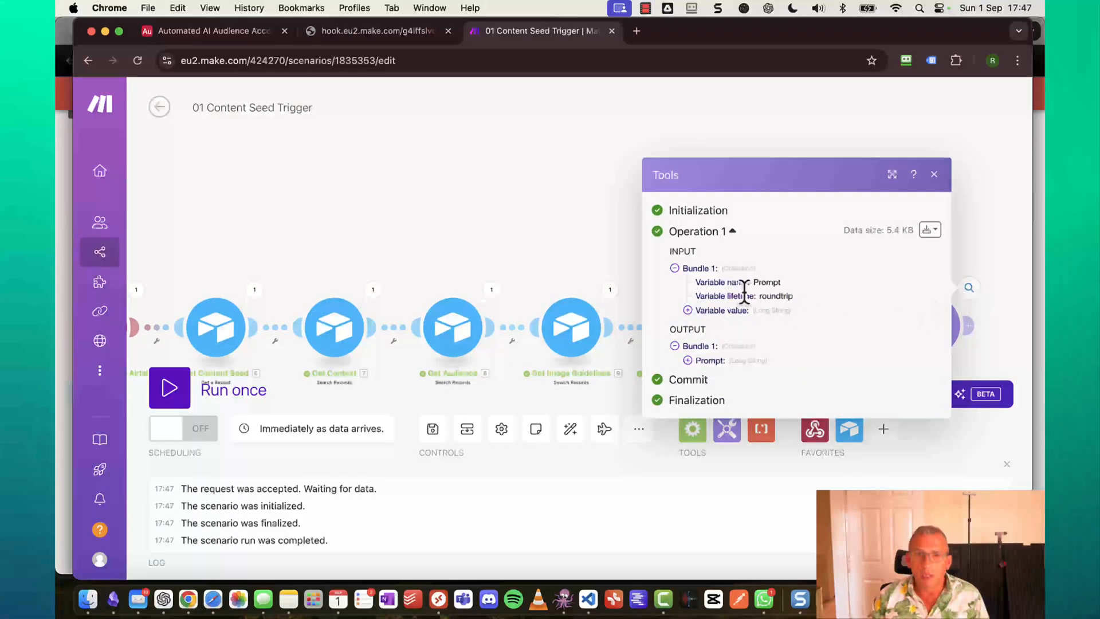
{"action": "left_click", "coordinate": [691, 361]}
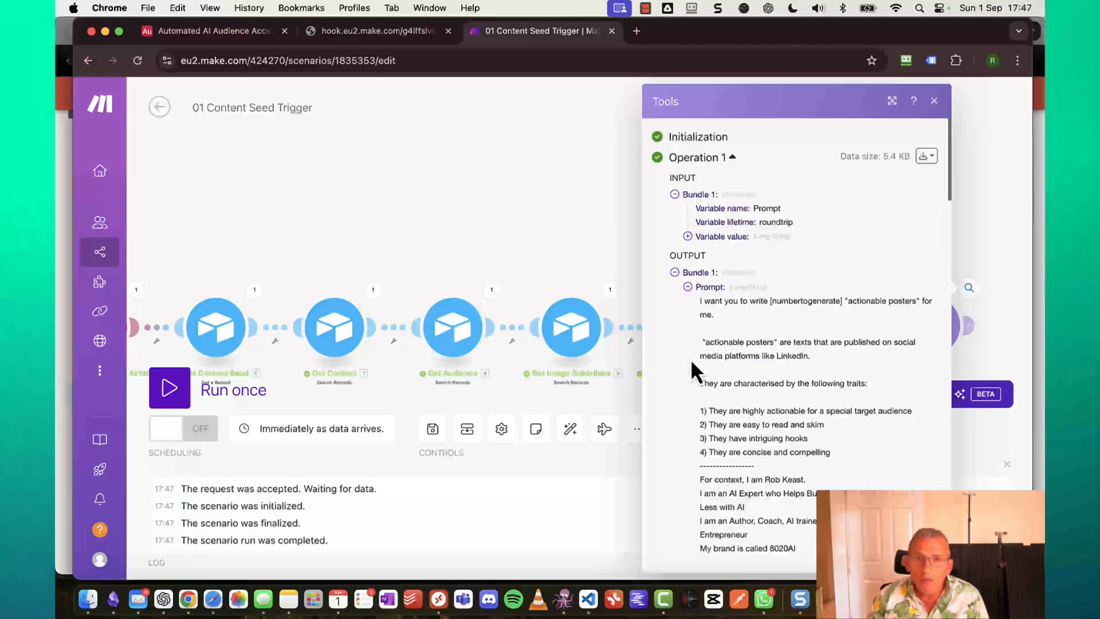
{"action": "scroll", "coordinate": [807, 381], "scroll_direction": "down", "scroll_amount": 1}
{"action": "scroll", "coordinate": [807, 382], "scroll_direction": "down", "scroll_amount": 1}
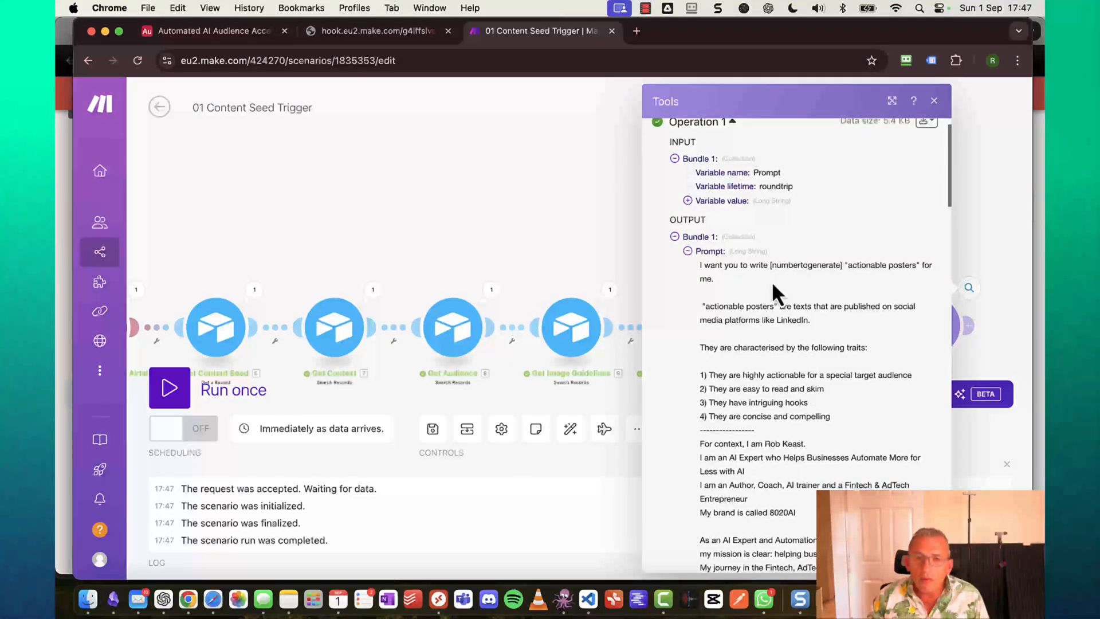
{"action": "scroll", "coordinate": [761, 389], "scroll_direction": "down", "scroll_amount": 5}
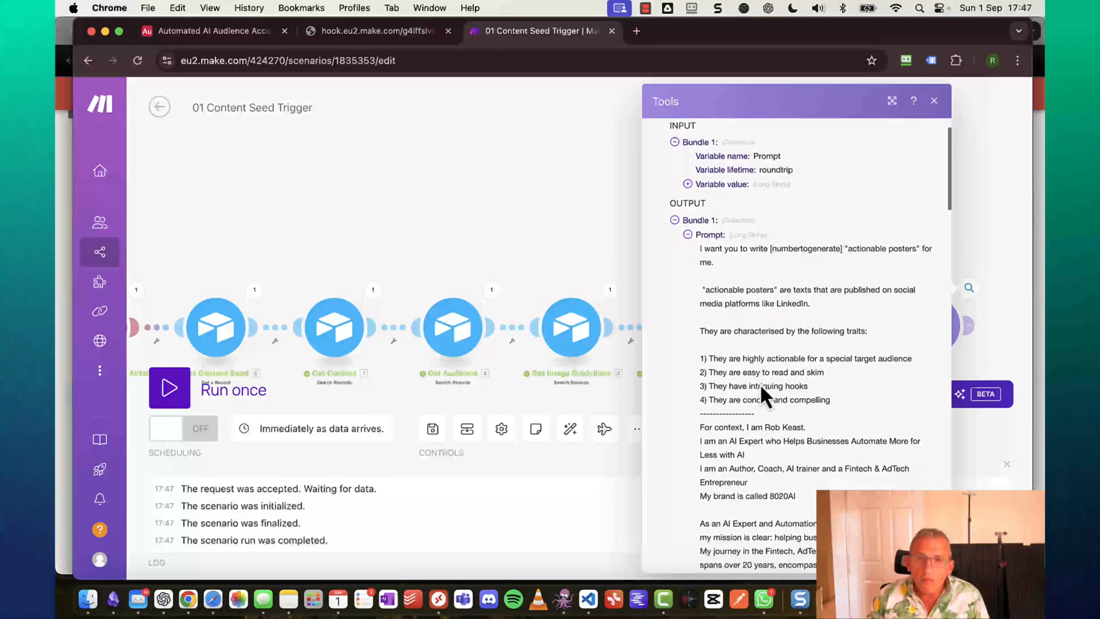
{"action": "scroll", "coordinate": [762, 388], "scroll_direction": "down", "scroll_amount": 5}
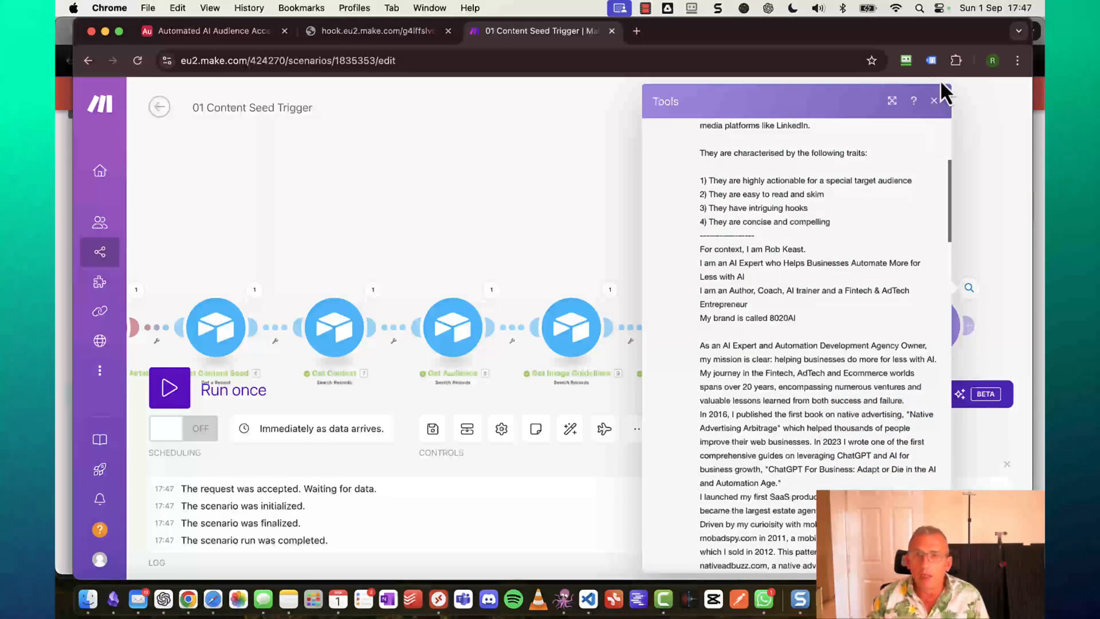
{"action": "left_click", "coordinate": [936, 101]}
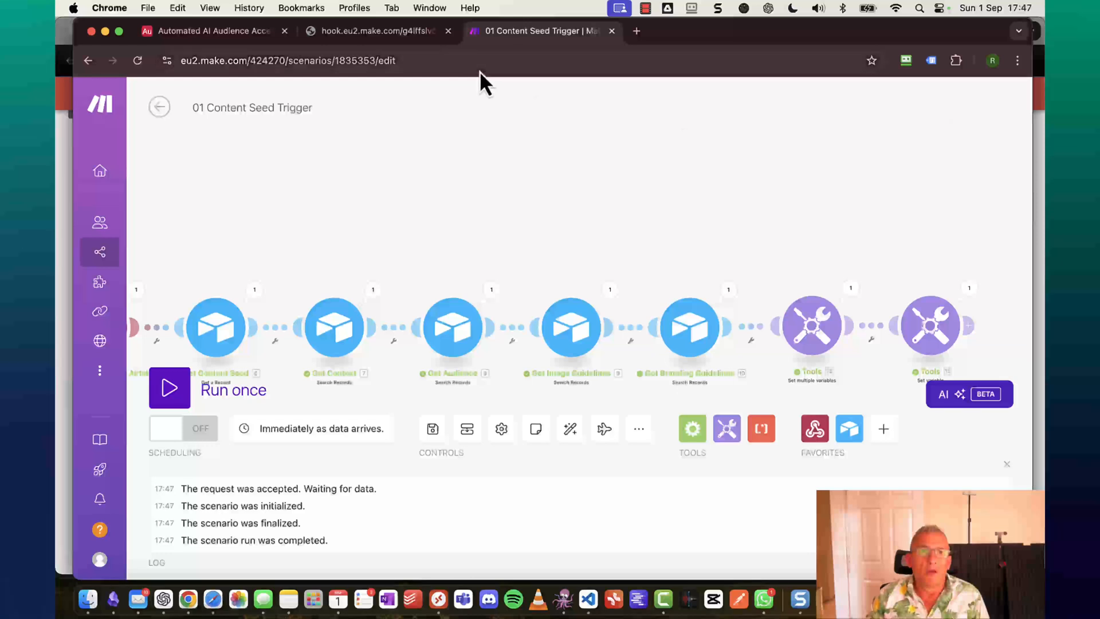
Add an Airtable Update a Record module on the Automated AI Audience Accelerator base's Content Seed table.
{"action": "left_click", "coordinate": [447, 31]}
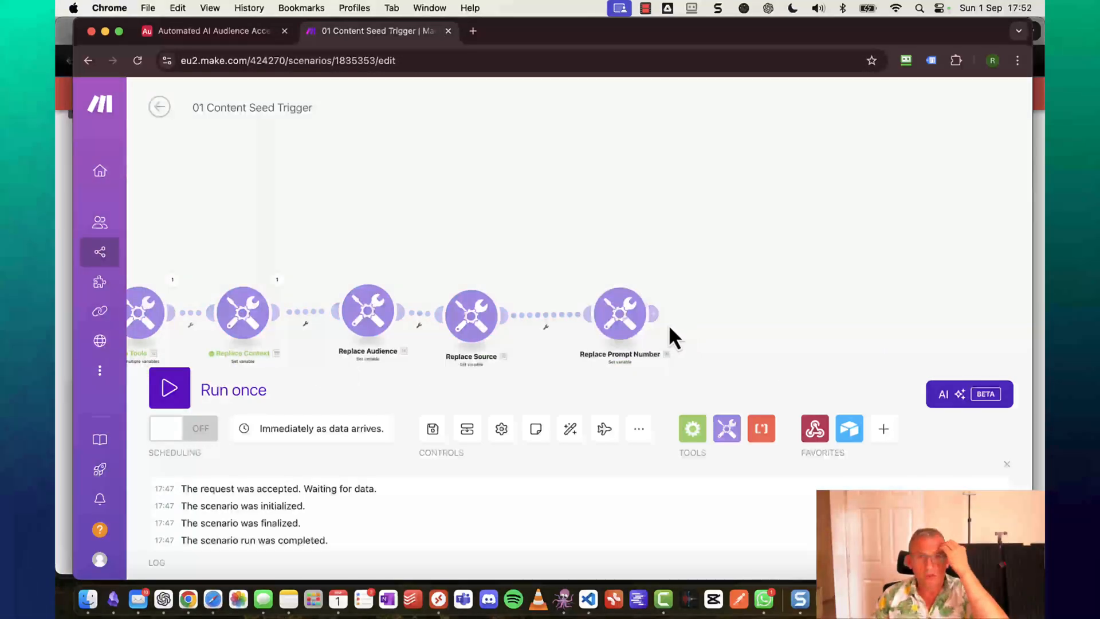
{"action": "left_click", "coordinate": [659, 326]}
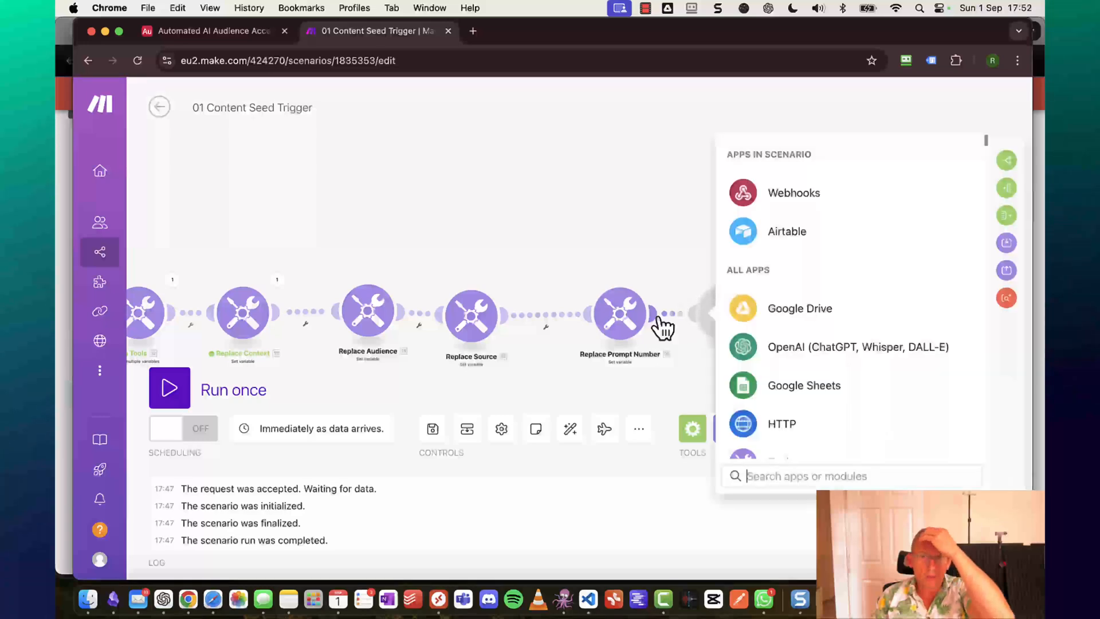
{"action": "left_click", "coordinate": [790, 240]}
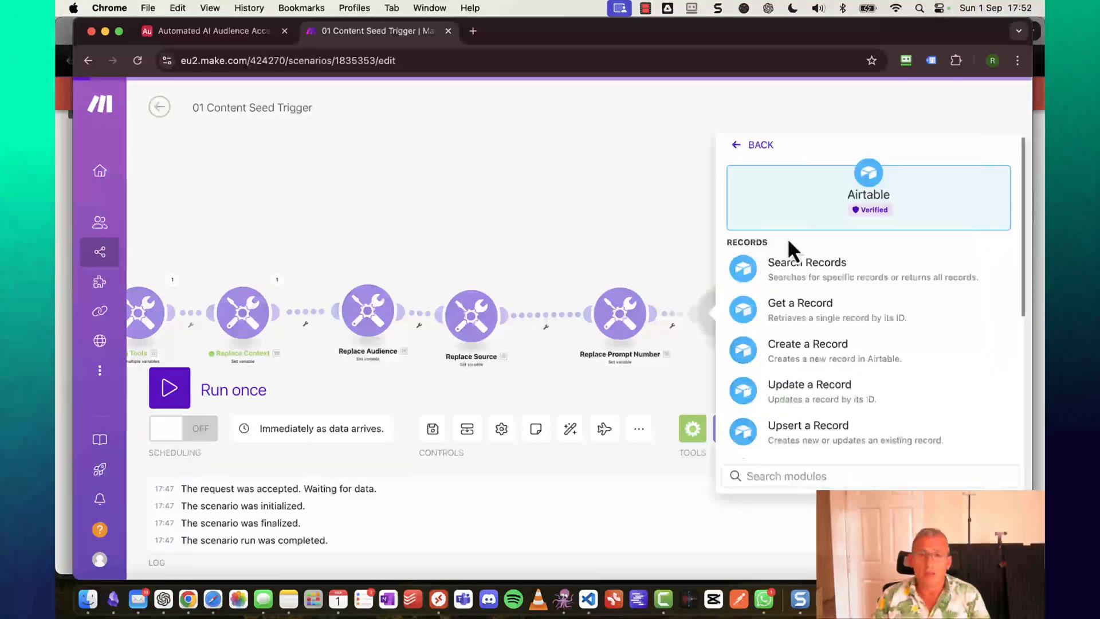
{"action": "left_click", "coordinate": [833, 398]}
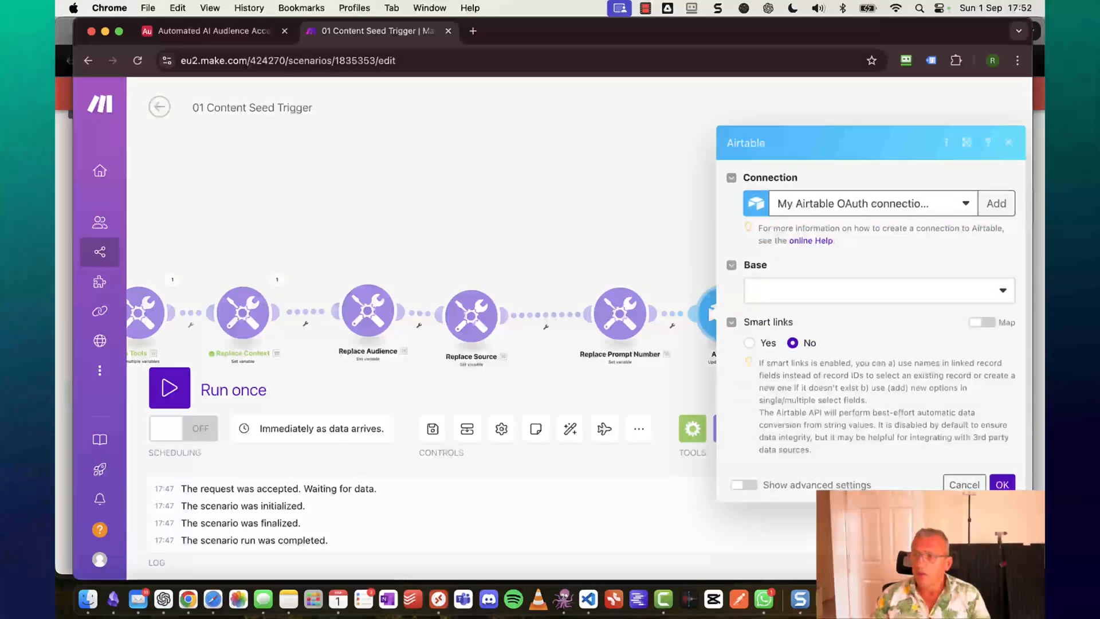
{"action": "left_click", "coordinate": [841, 300]}
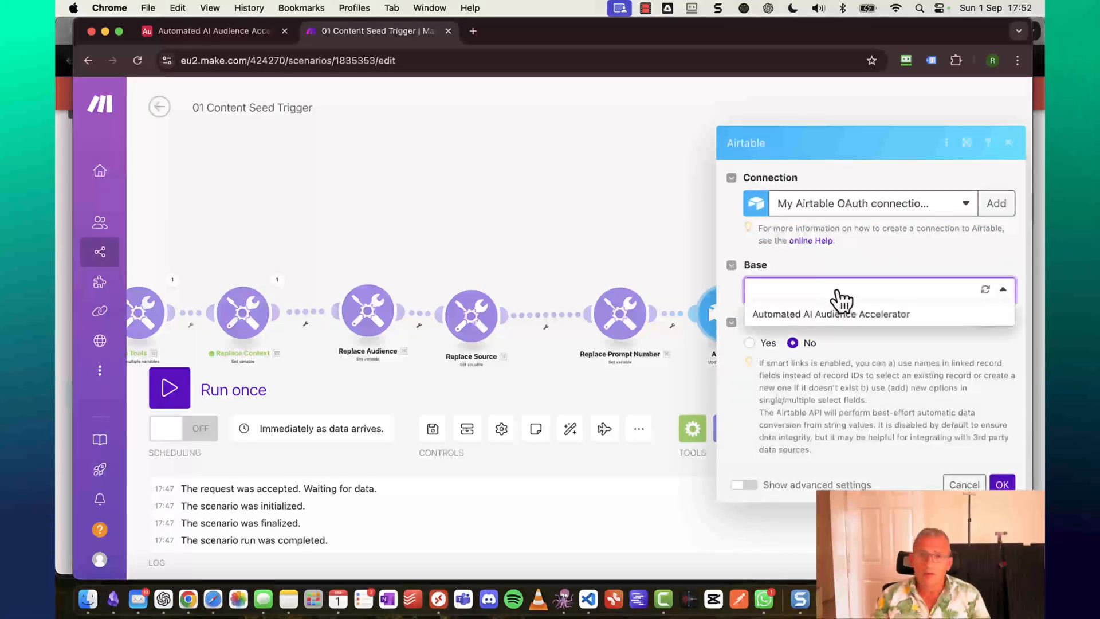
{"action": "left_click", "coordinate": [828, 314]}
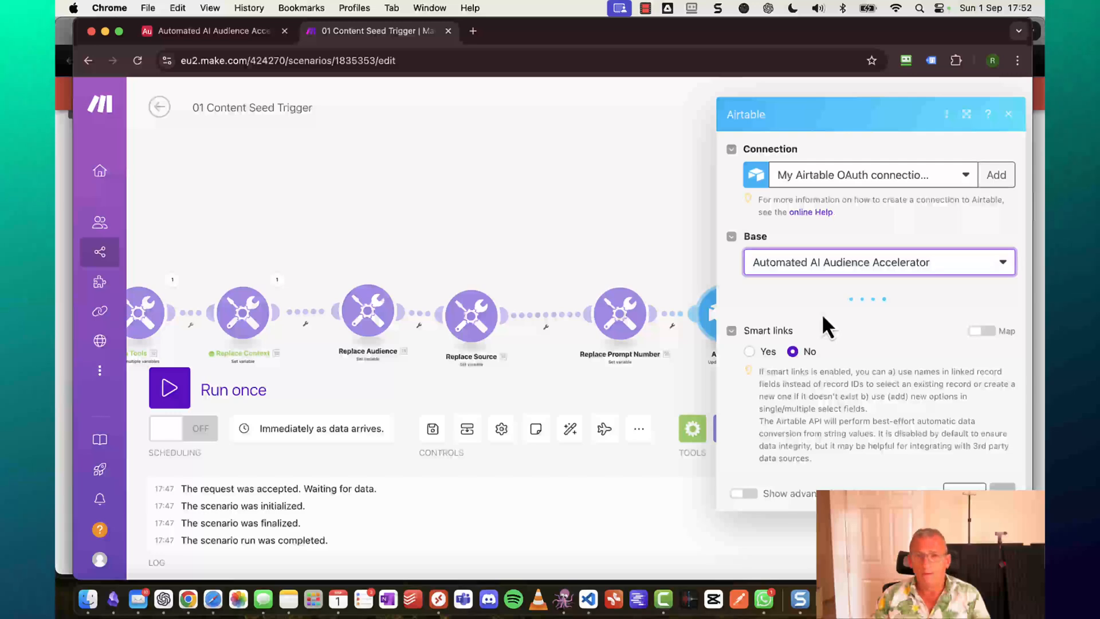
{"action": "left_click", "coordinate": [825, 319]}
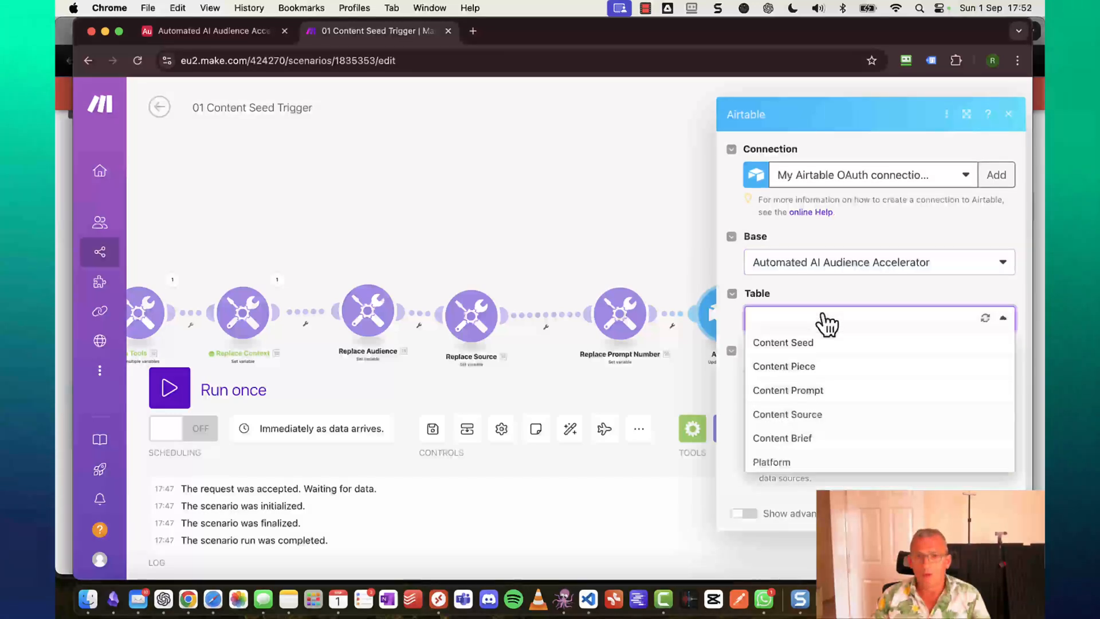
{"action": "left_click", "coordinate": [804, 343]}
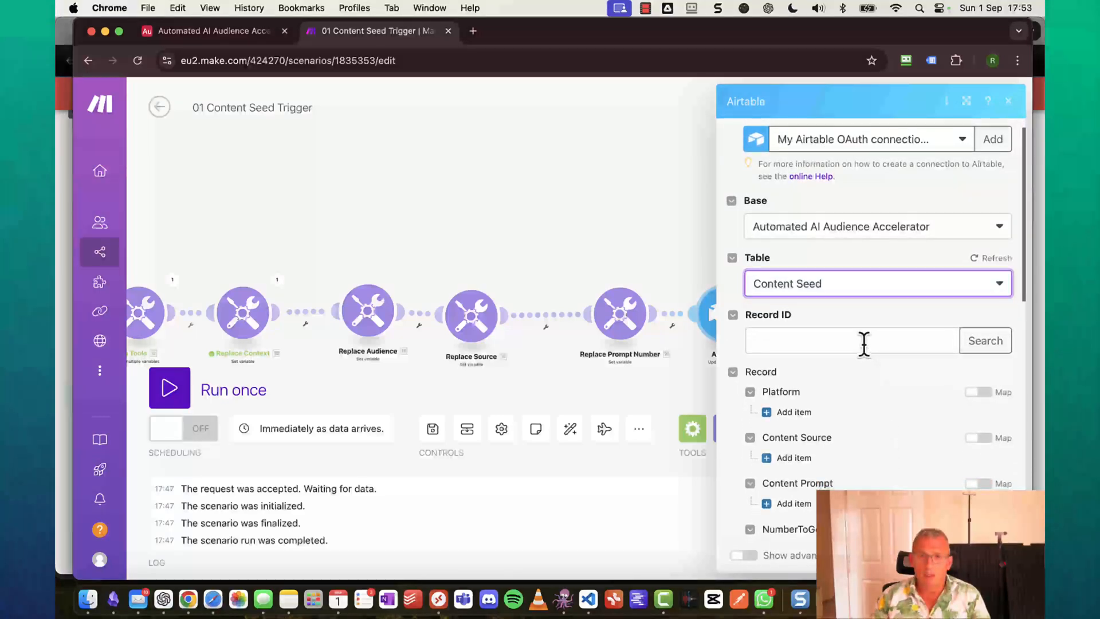
Map the Record ID to the webhook's 1.recordId.
{"action": "left_click", "coordinate": [864, 343]}
{"action": "scroll", "coordinate": [691, 404], "scroll_direction": "down", "scroll_amount": 15}
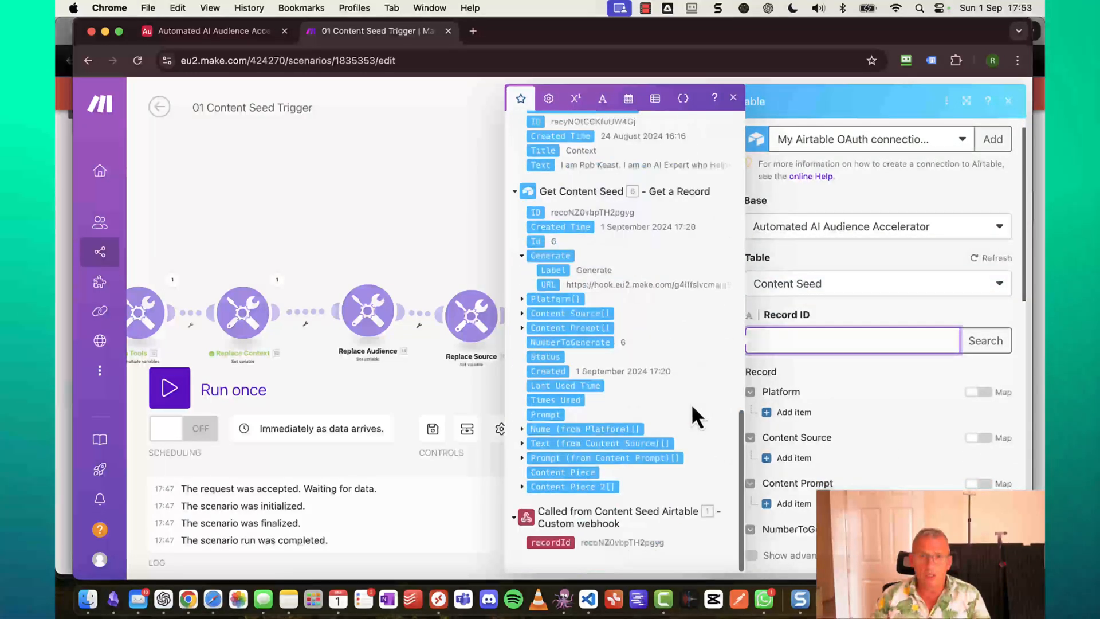
{"action": "left_click", "coordinate": [557, 543]}
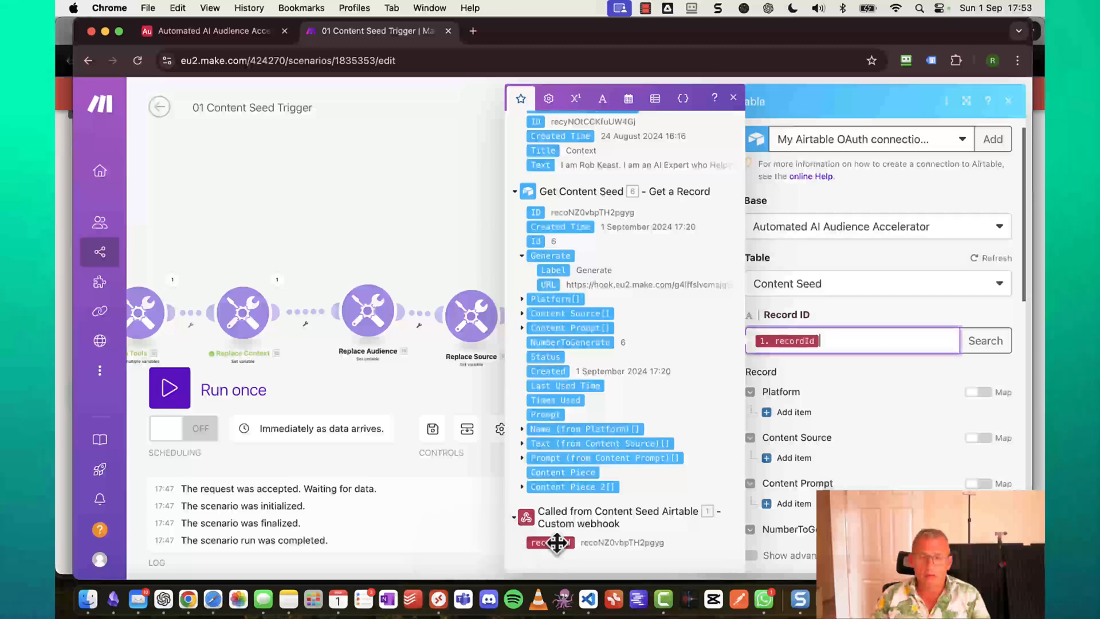
{"action": "left_click", "coordinate": [916, 305]}
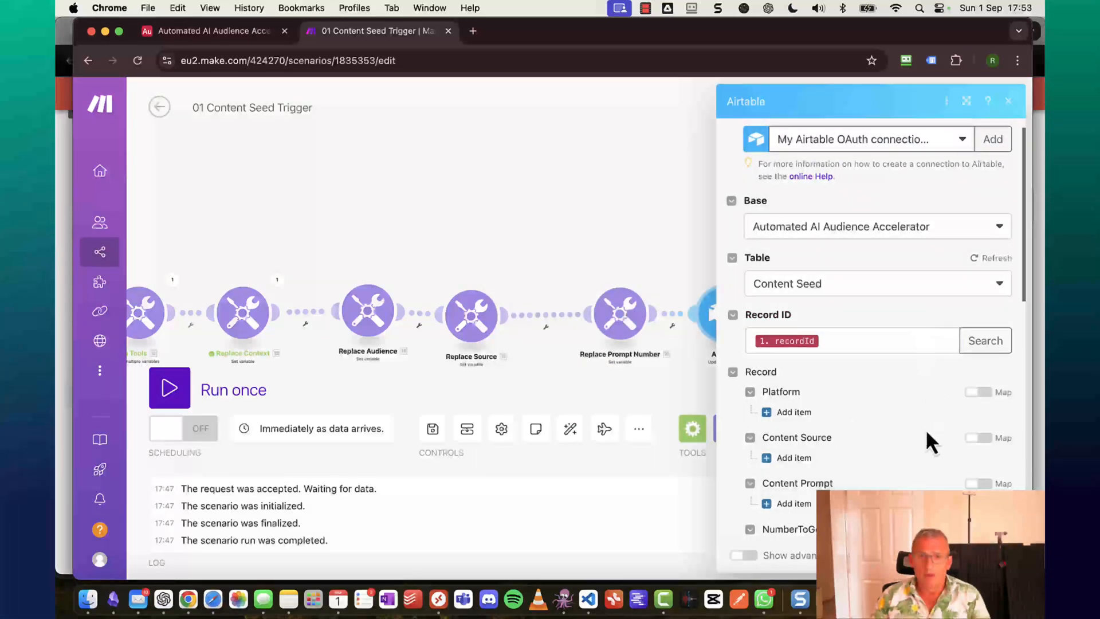
Set Last Used Time to the now function.
{"action": "scroll", "coordinate": [855, 488], "scroll_direction": "down", "scroll_amount": 2}
{"action": "scroll", "coordinate": [855, 488], "scroll_direction": "down", "scroll_amount": 5}
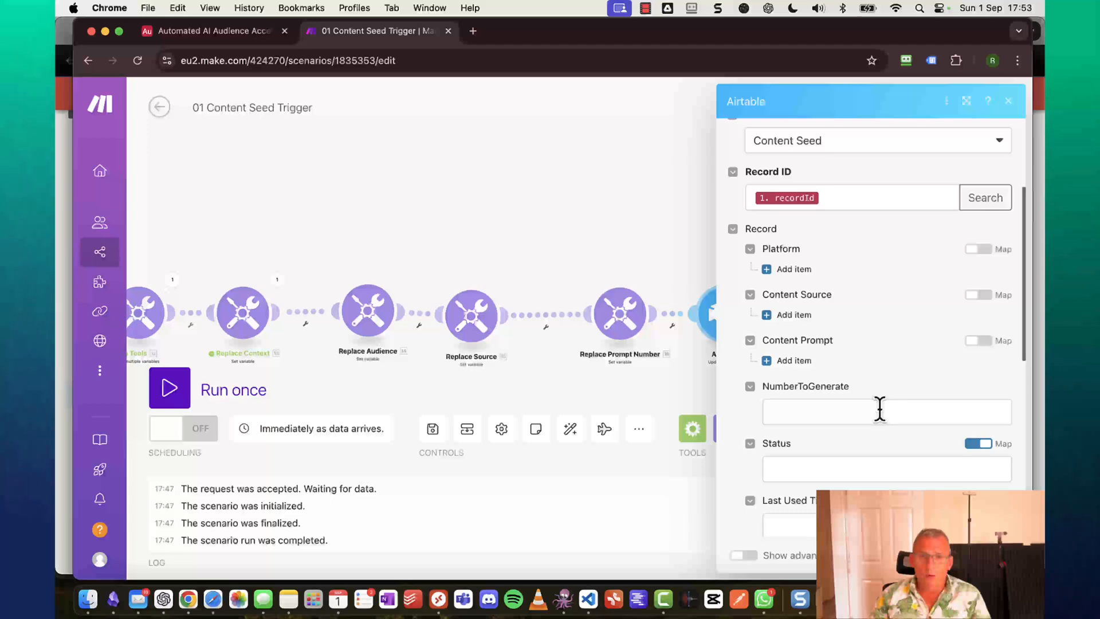
{"action": "scroll", "coordinate": [879, 409], "scroll_direction": "down", "scroll_amount": 3}
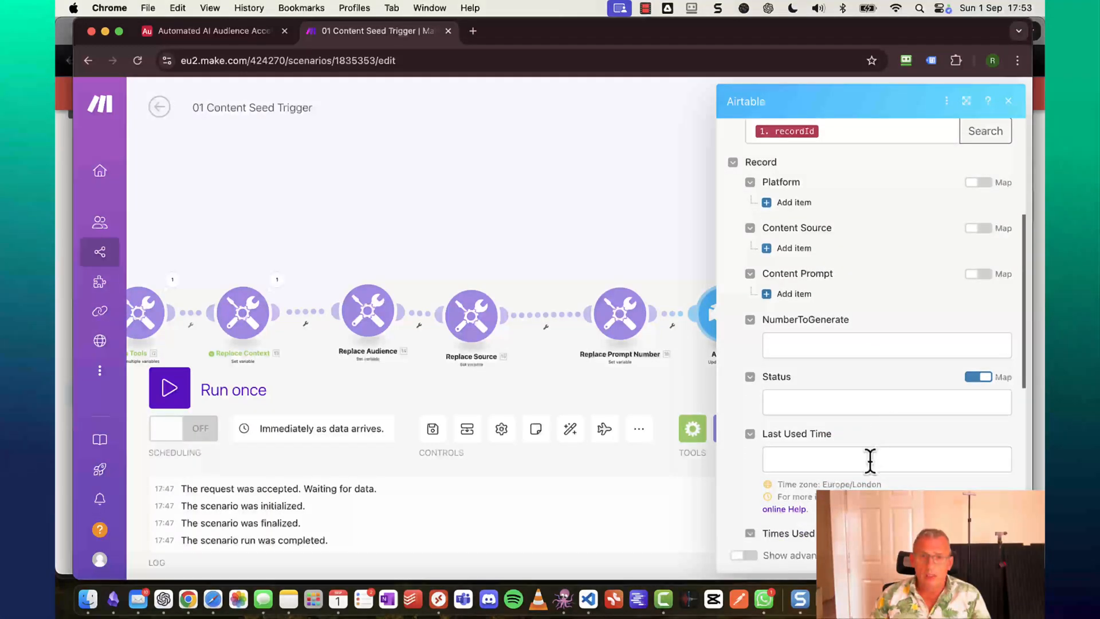
{"action": "left_click", "coordinate": [870, 460]}
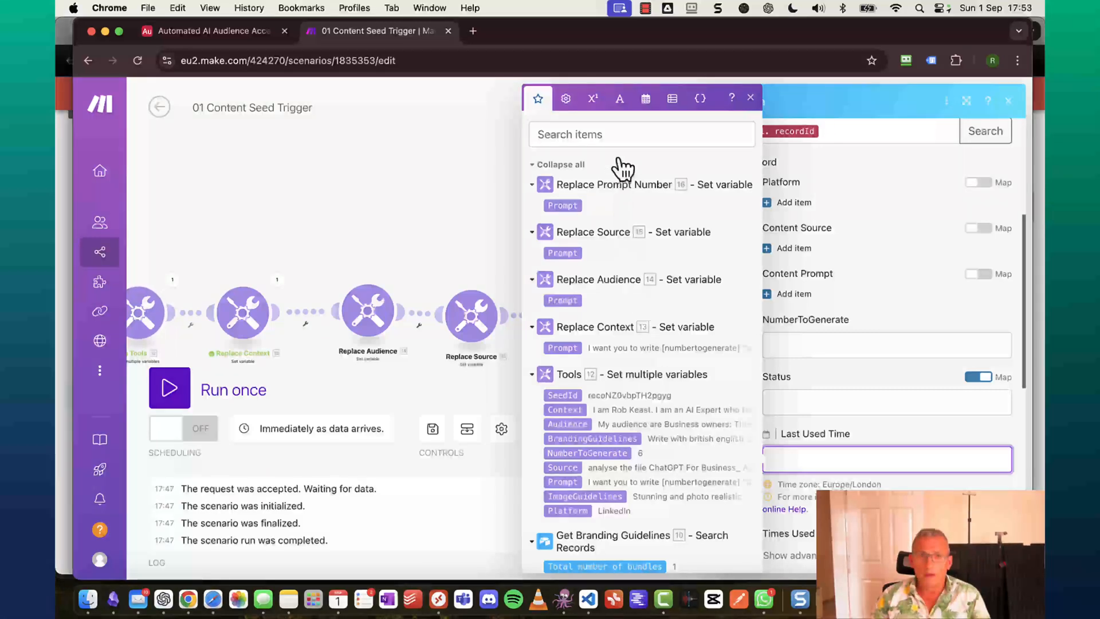
{"action": "left_click", "coordinate": [648, 100]}
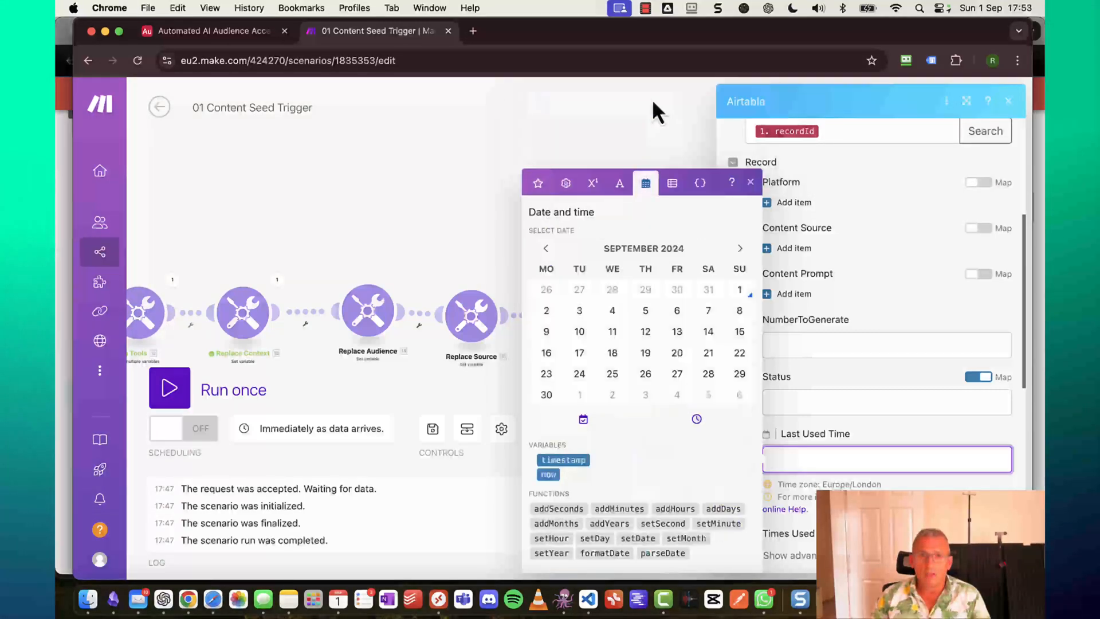
{"action": "left_click", "coordinate": [549, 474]}
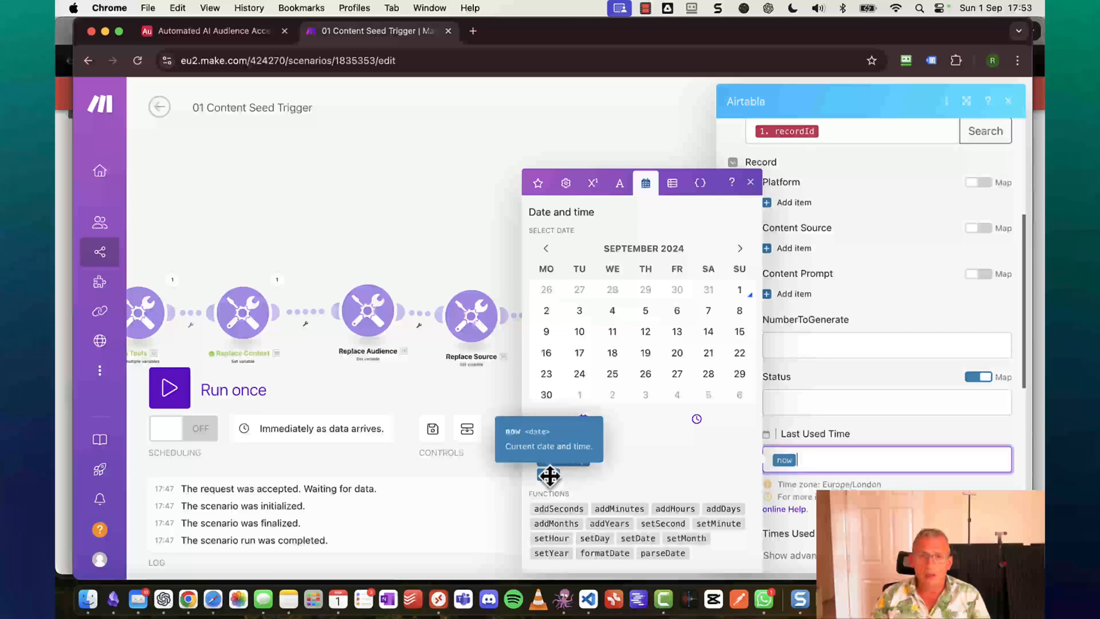
Set Times Used to sum(6.Times Used; 1).
{"action": "scroll", "coordinate": [924, 487], "scroll_direction": "down", "scroll_amount": 5}
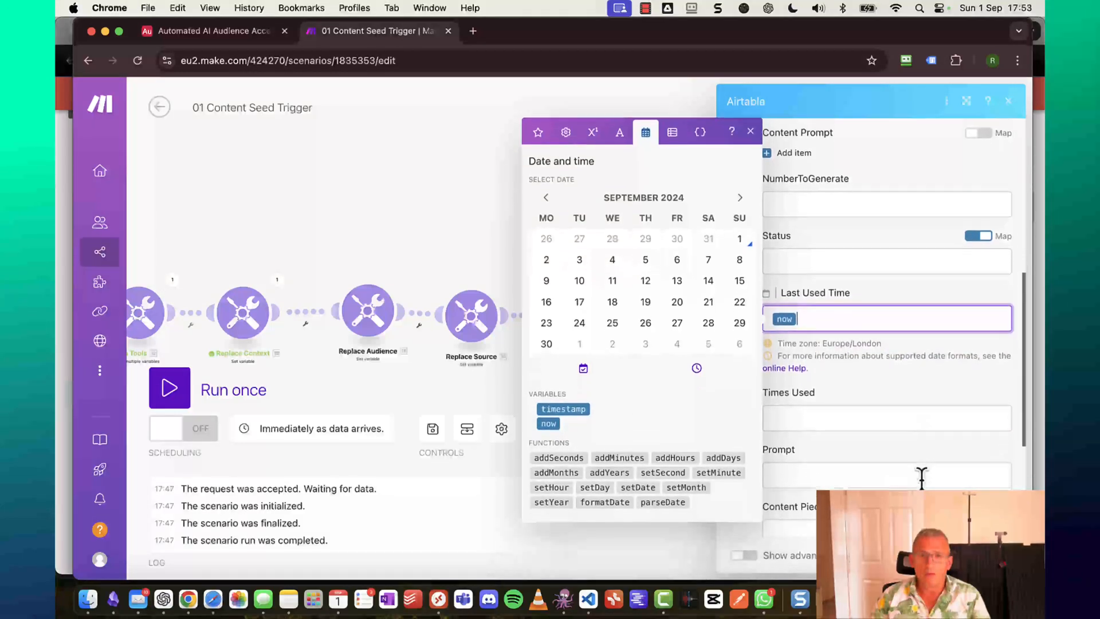
{"action": "left_click", "coordinate": [866, 412]}
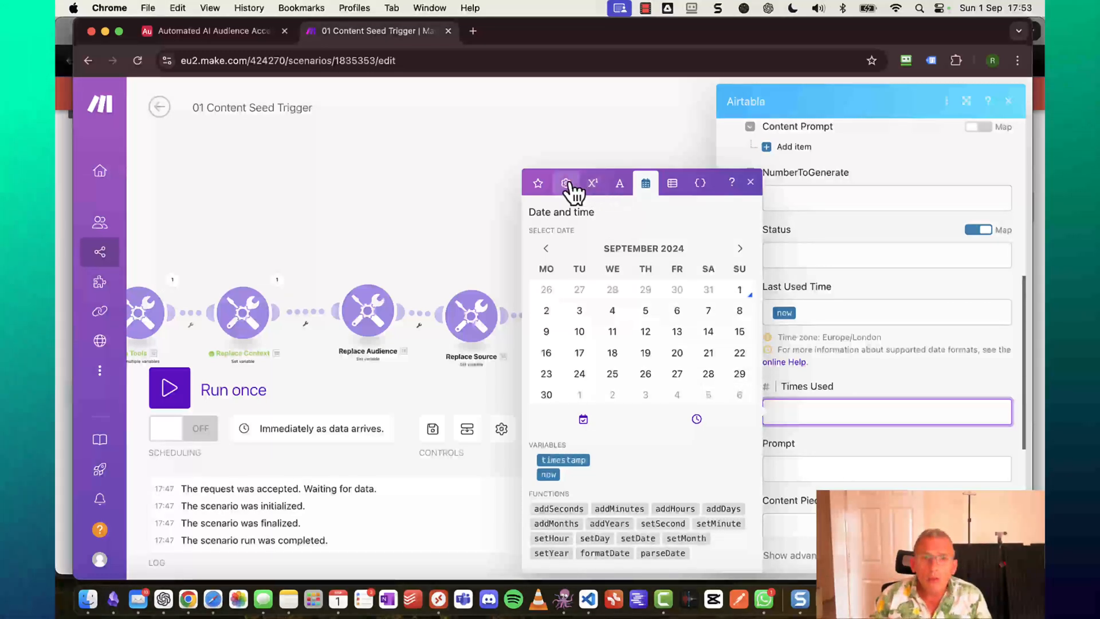
{"action": "left_click", "coordinate": [587, 182]}
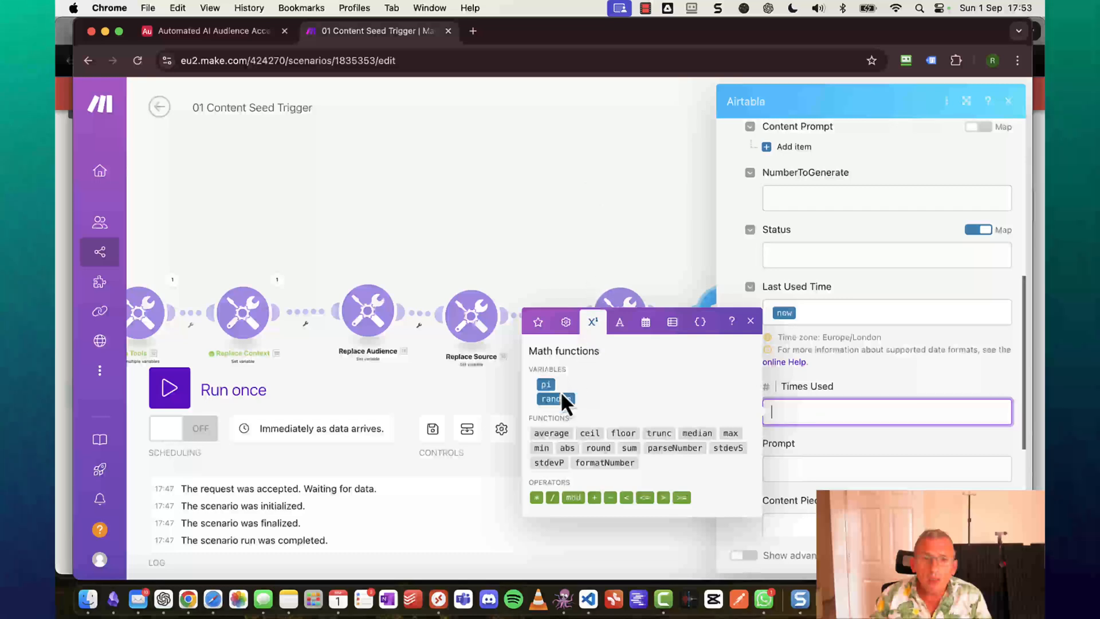
{"action": "left_click", "coordinate": [630, 448]}
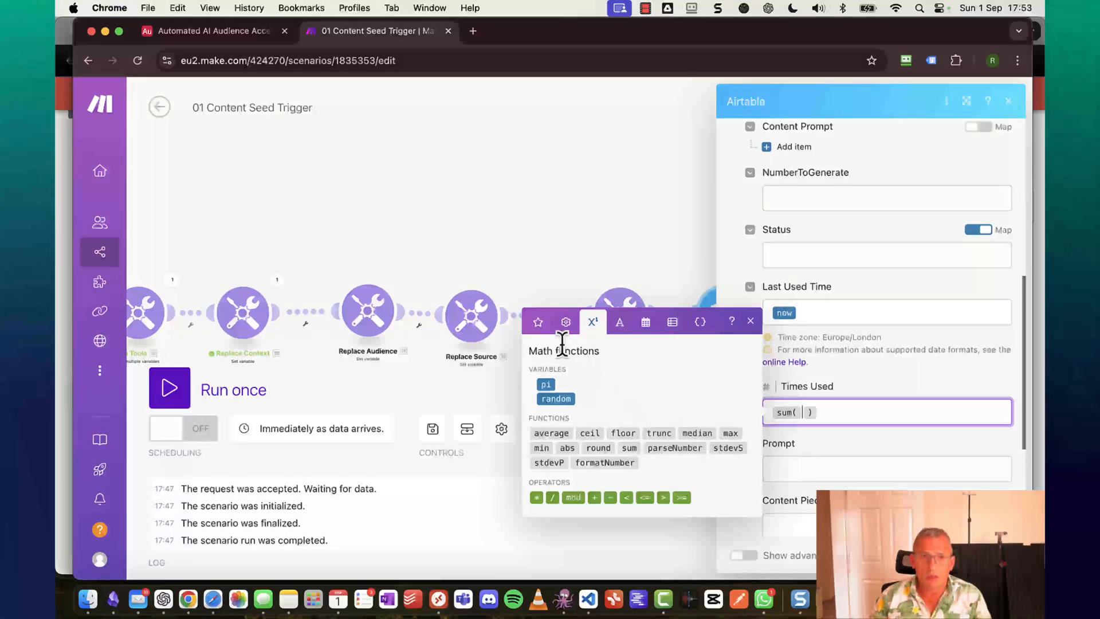
{"action": "left_click", "coordinate": [539, 325]}
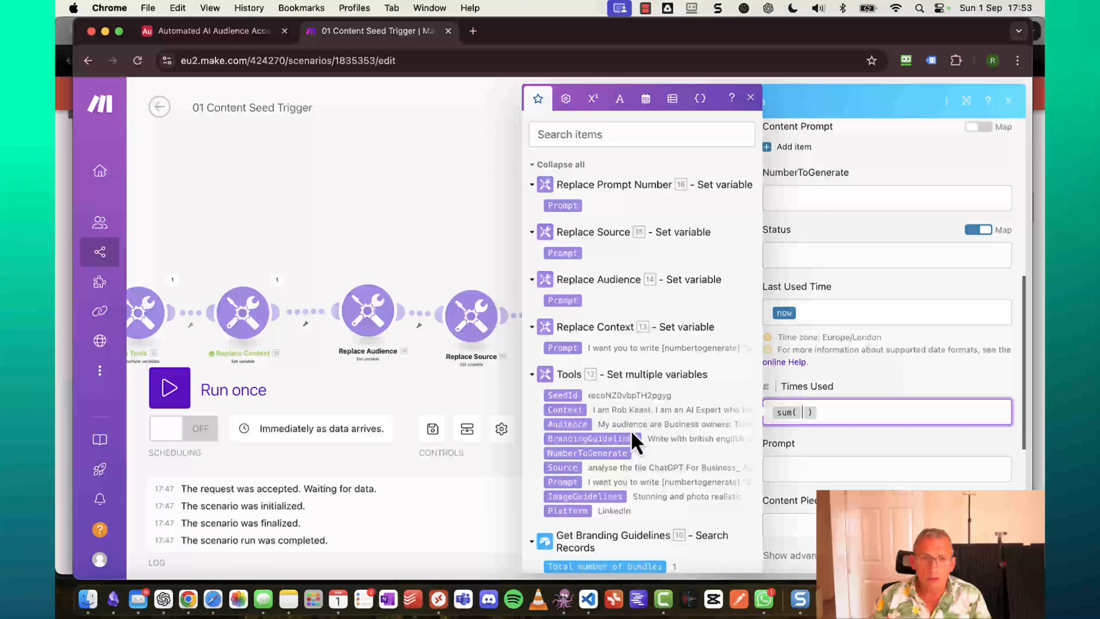
{"action": "scroll", "coordinate": [631, 430], "scroll_direction": "down", "scroll_amount": 5}
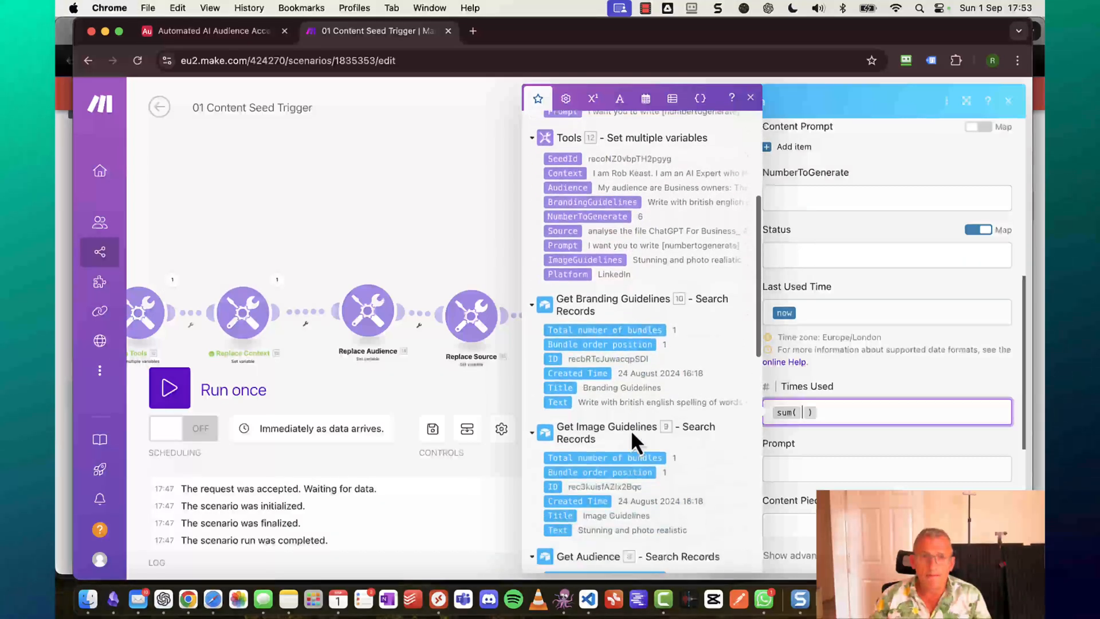
{"action": "scroll", "coordinate": [631, 430], "scroll_direction": "down", "scroll_amount": 10}
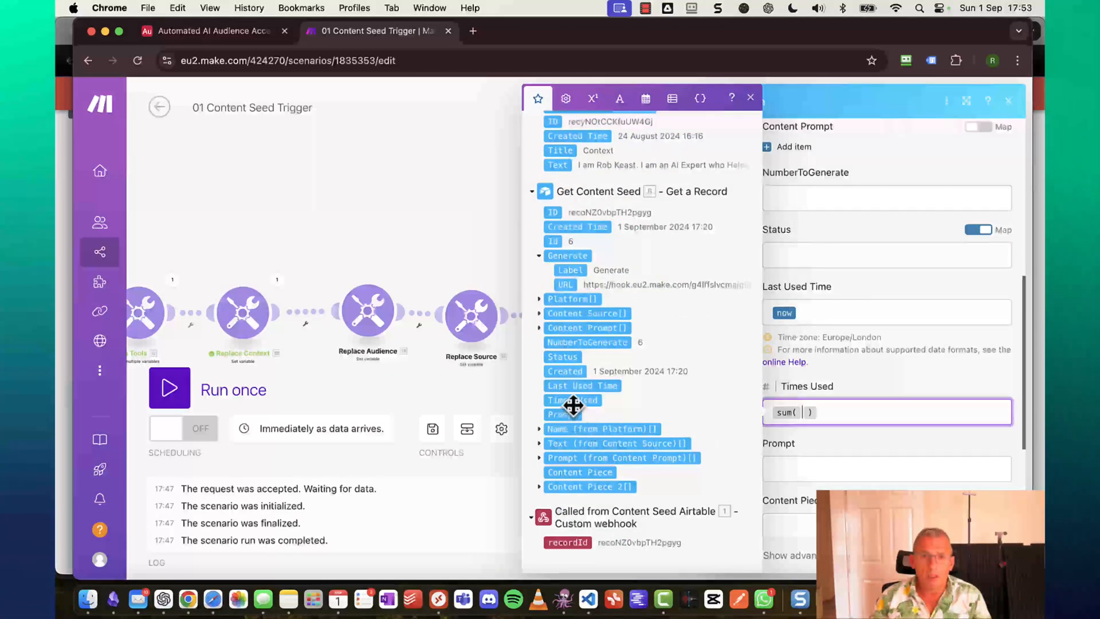
{"action": "left_click", "coordinate": [568, 402]}
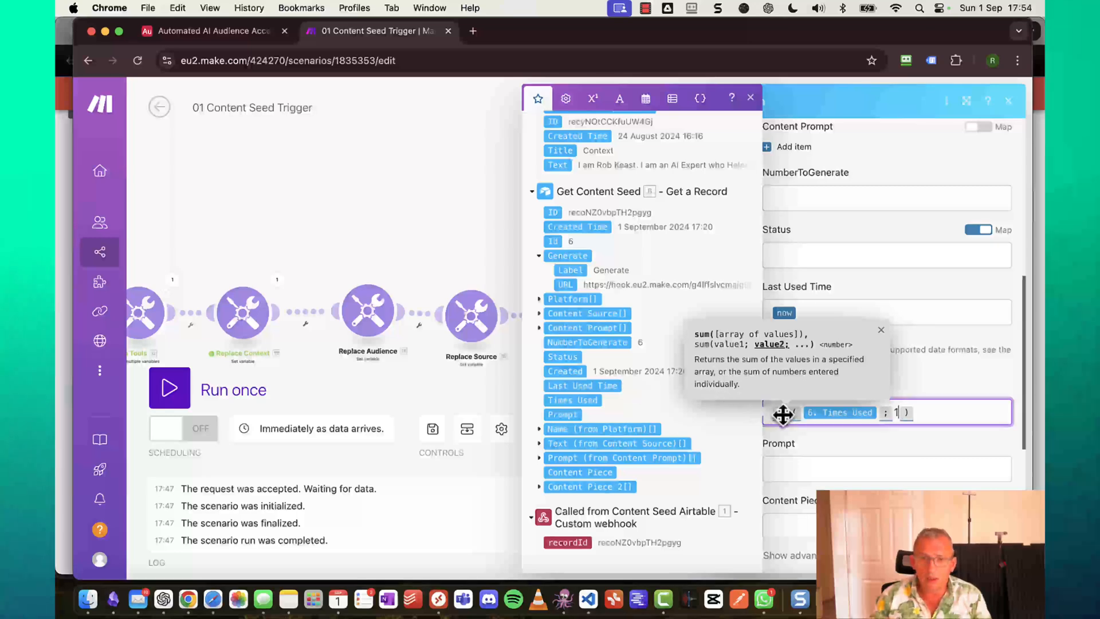
Fill the Prompt field with the Replace Prompt Number result, 16.Prompt.
{"action": "left_click", "coordinate": [891, 463]}
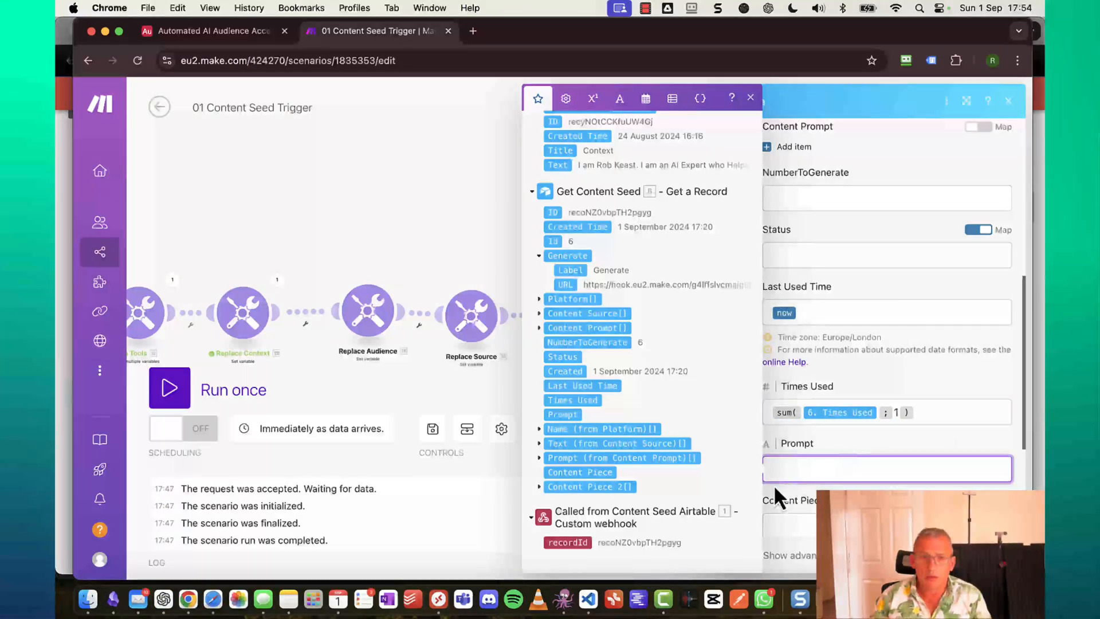
{"action": "scroll", "coordinate": [676, 408], "scroll_direction": "up", "scroll_amount": 10}
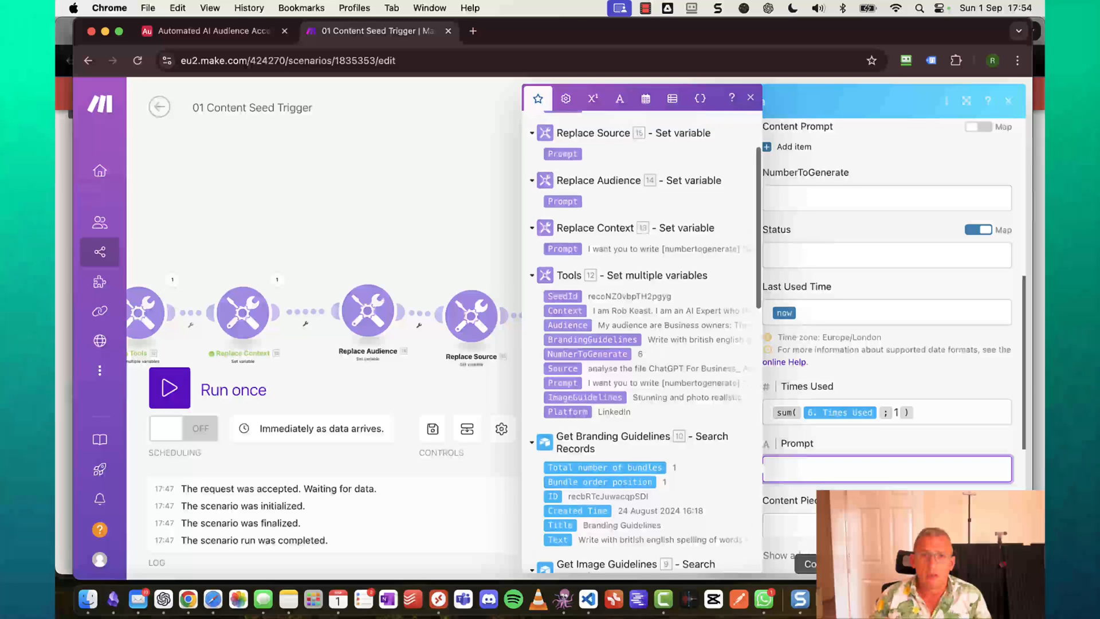
{"action": "scroll", "coordinate": [679, 365], "scroll_direction": "up", "scroll_amount": 3}
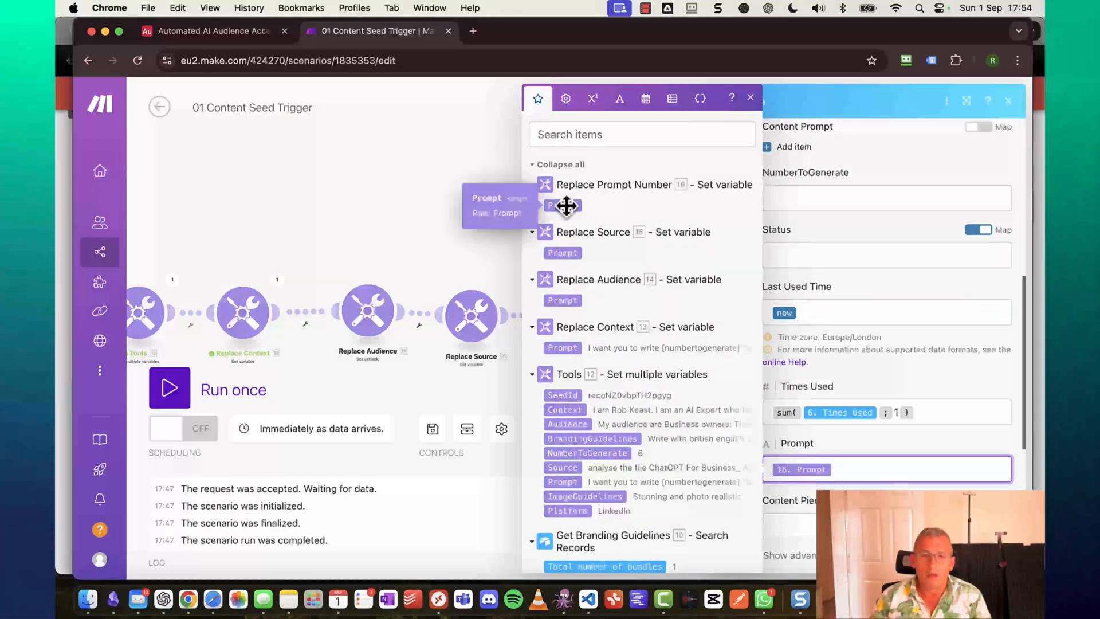
{"action": "left_click", "coordinate": [436, 431]}
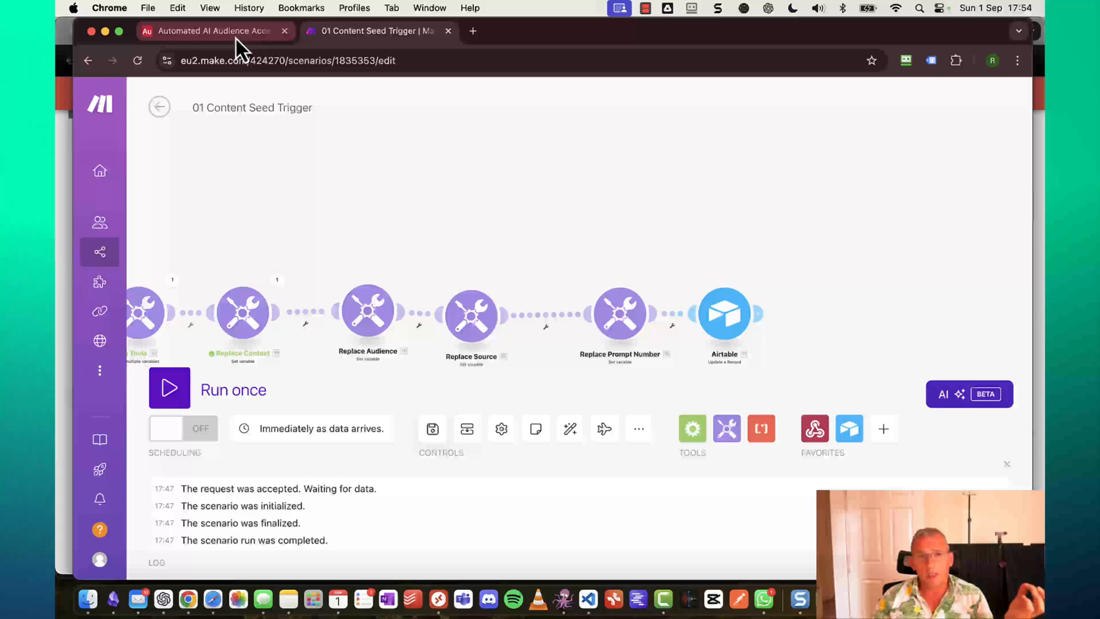
Review the Content Seed grid columns and fire record 1's Generate webhook.
{"action": "left_click", "coordinate": [235, 37]}
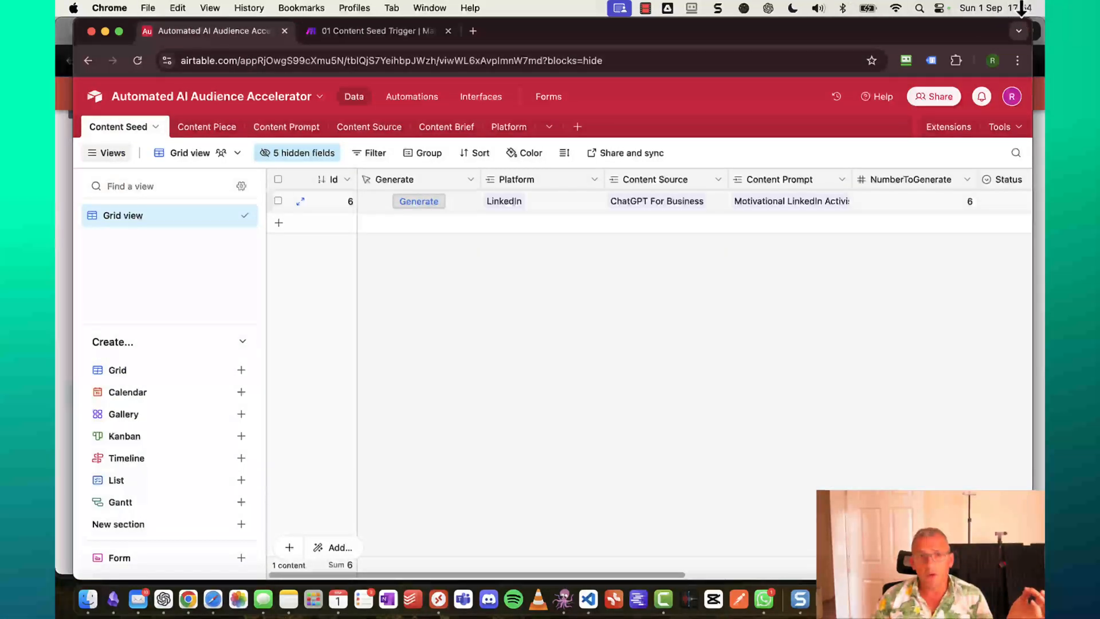
{"action": "scroll", "coordinate": [783, 304], "scroll_direction": "right", "scroll_amount": 1}
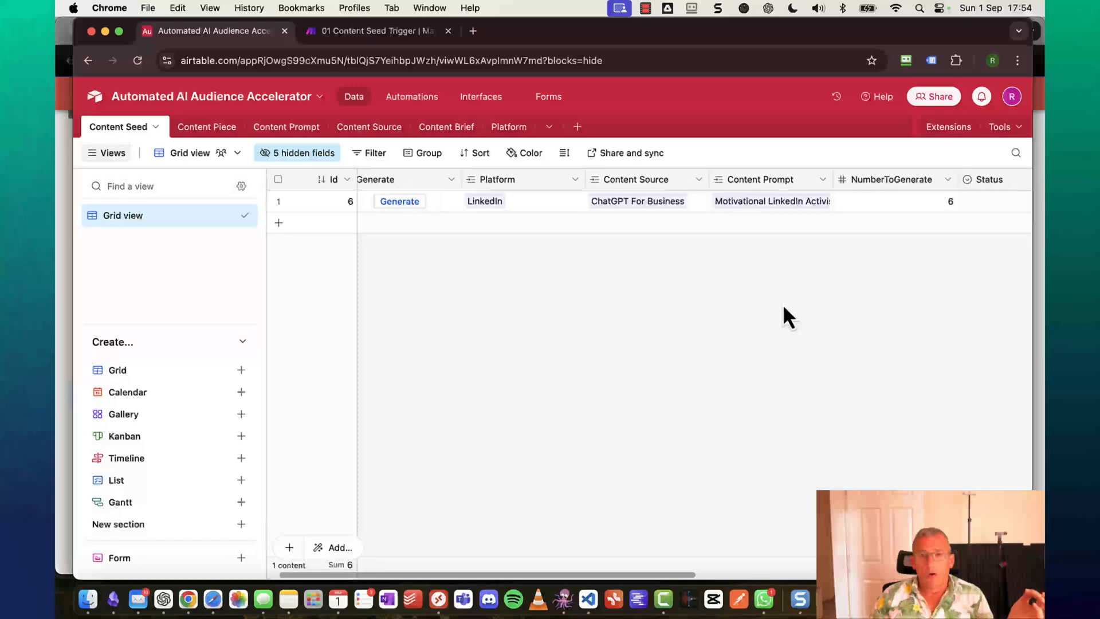
{"action": "scroll", "coordinate": [788, 317], "scroll_direction": "right", "scroll_amount": 5}
{"action": "scroll", "coordinate": [783, 303], "scroll_direction": "left", "scroll_amount": 1}
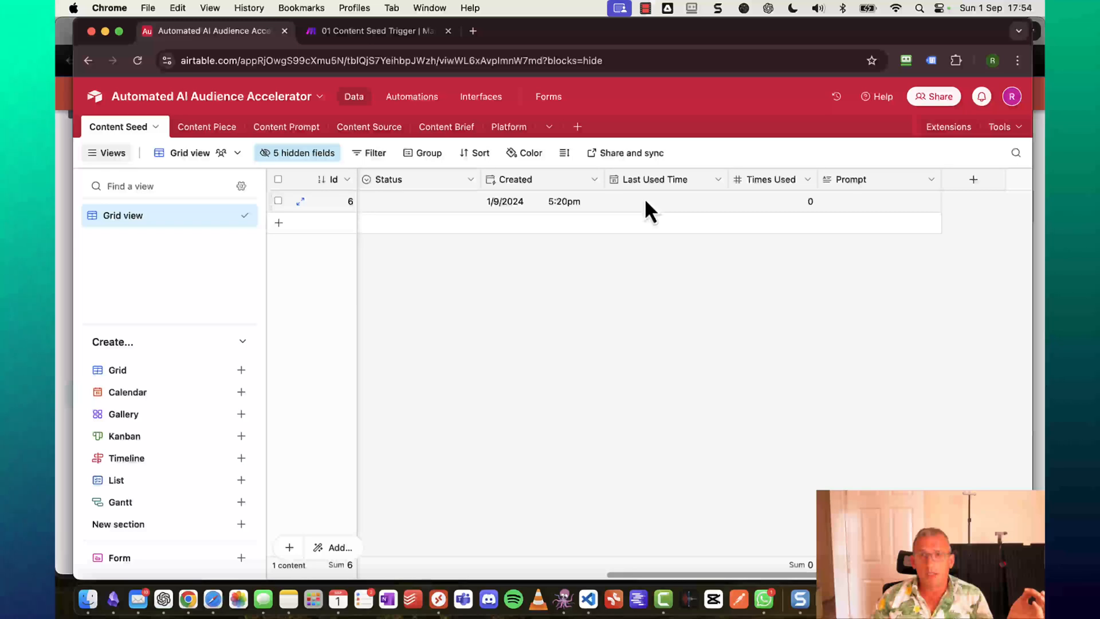
{"action": "scroll", "coordinate": [494, 238], "scroll_direction": "left", "scroll_amount": 10}
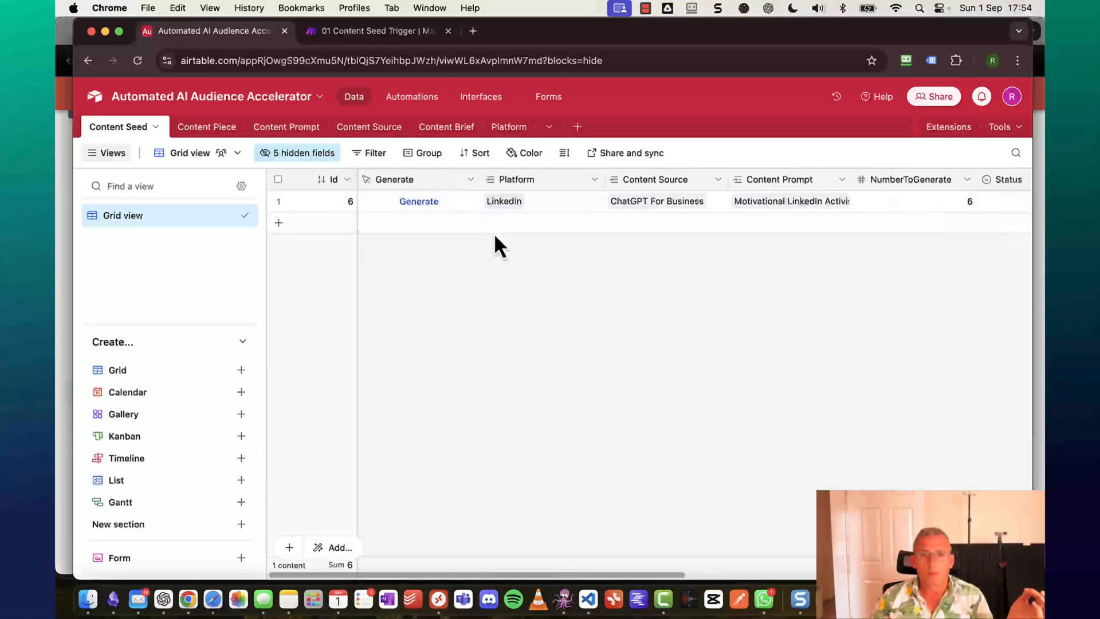
{"action": "scroll", "coordinate": [494, 238], "scroll_direction": "right", "scroll_amount": 10}
{"action": "scroll", "coordinate": [494, 238], "scroll_direction": "left", "scroll_amount": 10}
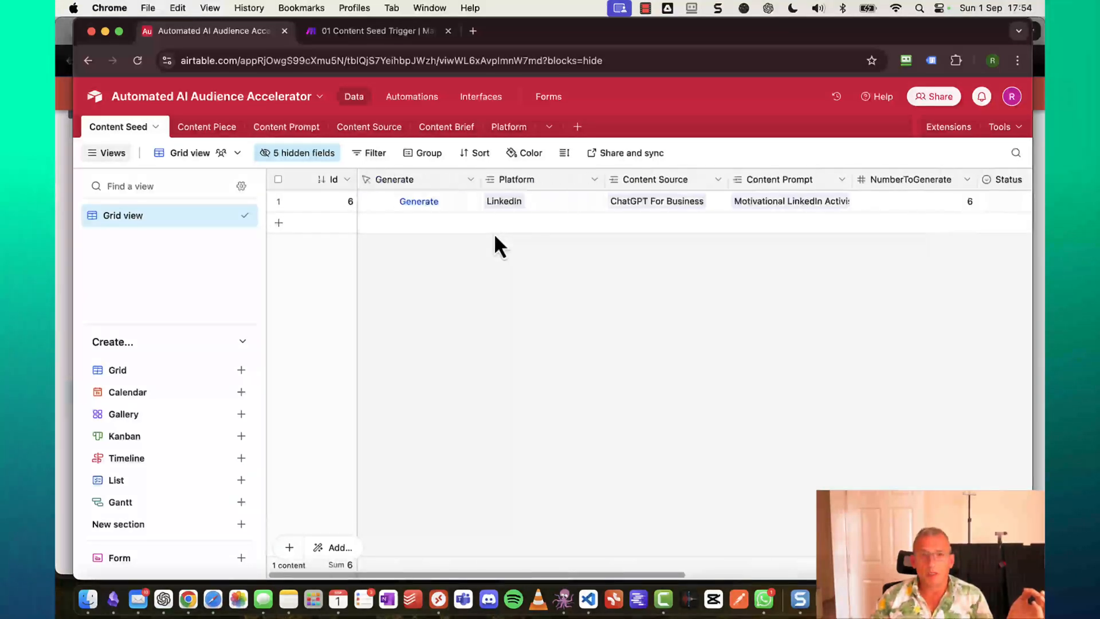
{"action": "left_click", "coordinate": [426, 205]}
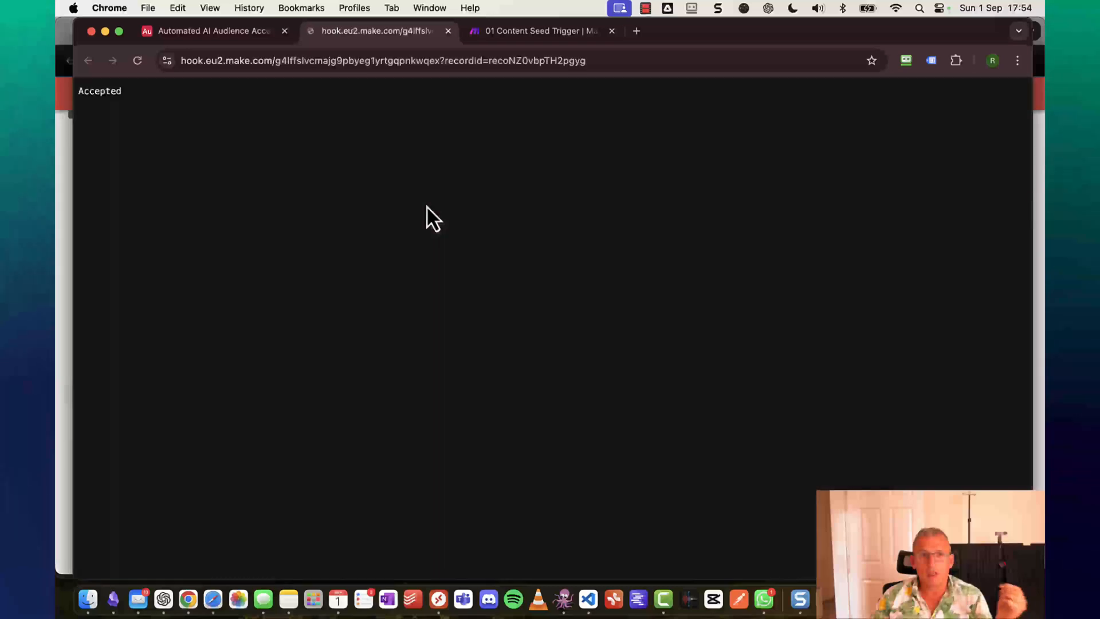
Run the 01 Content Seed Trigger scenario once using the existing queued webhook data.
{"action": "left_click", "coordinate": [504, 33]}
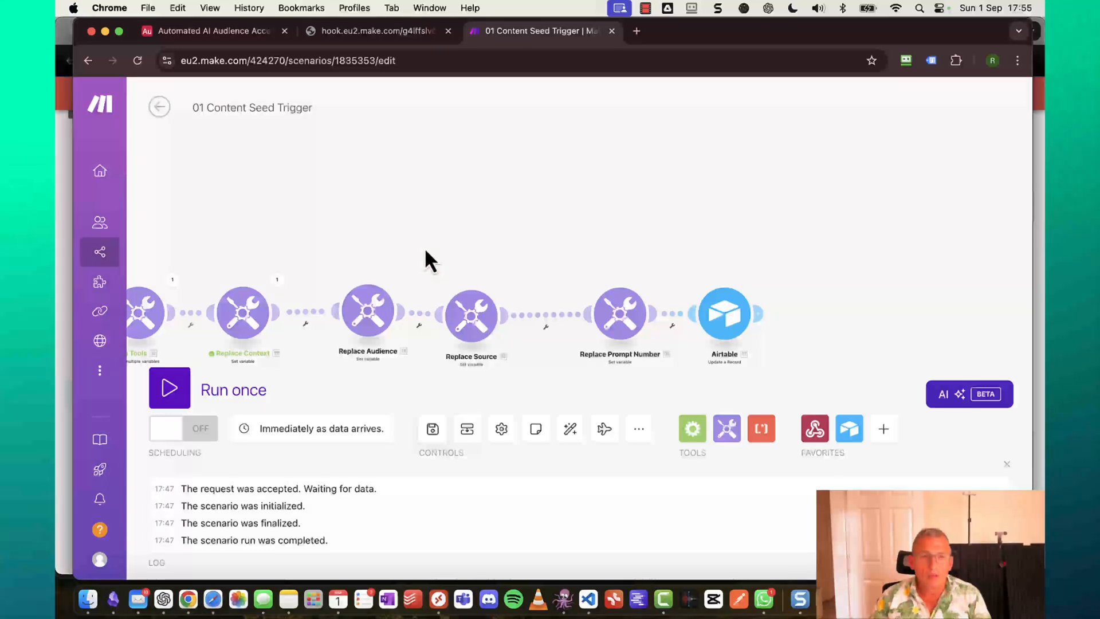
{"action": "left_click", "coordinate": [170, 388]}
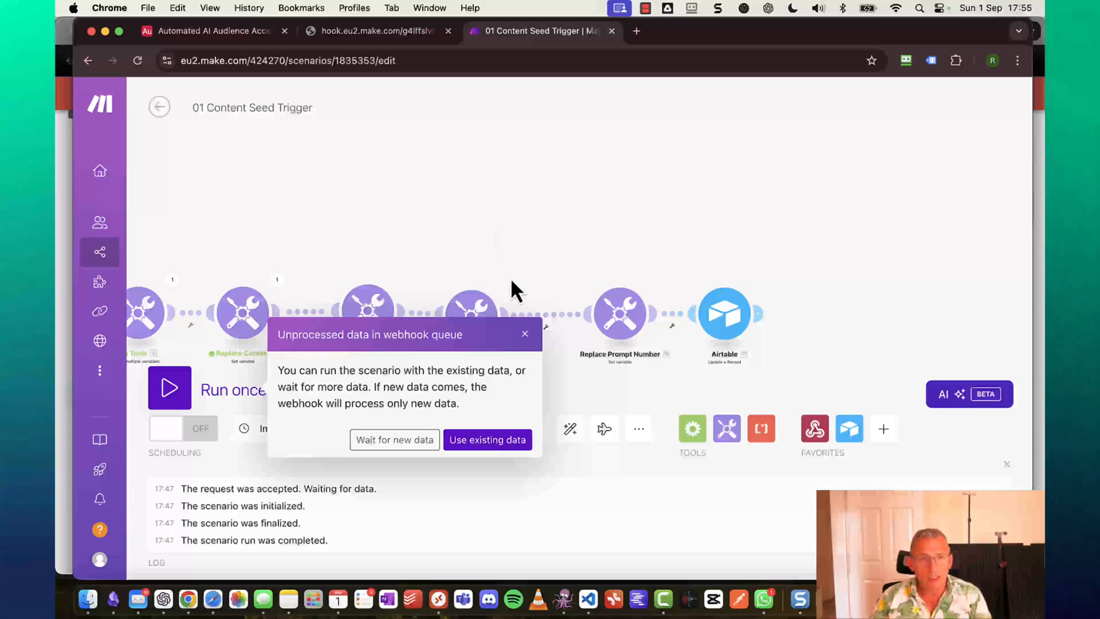
{"action": "left_click", "coordinate": [488, 439]}
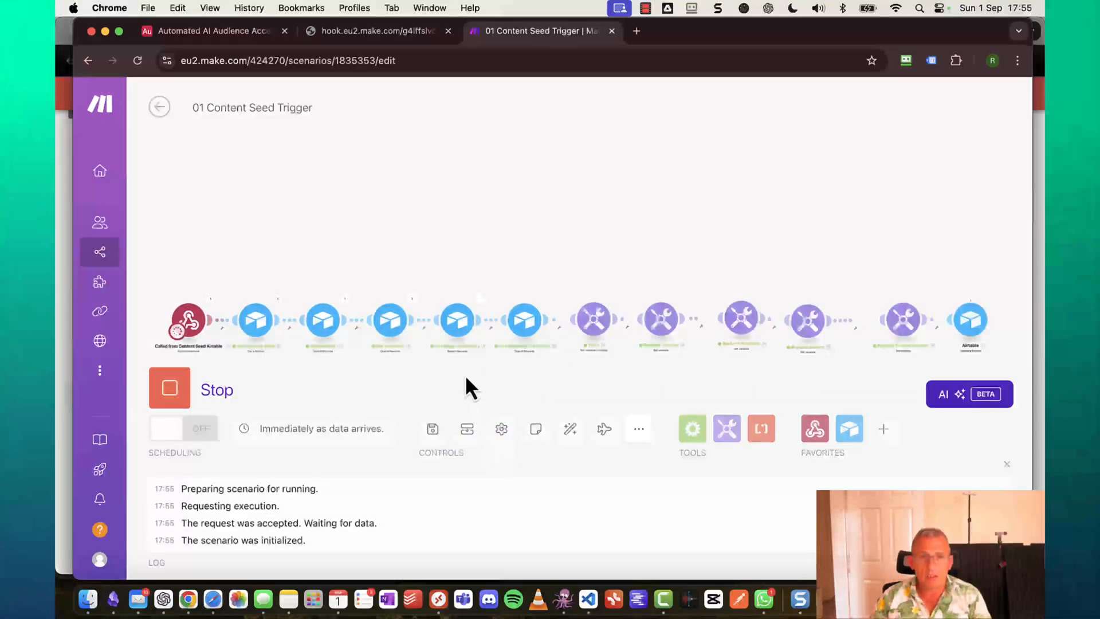
{"action": "scroll", "coordinate": [916, 246], "scroll_direction": "up", "scroll_amount": 5}
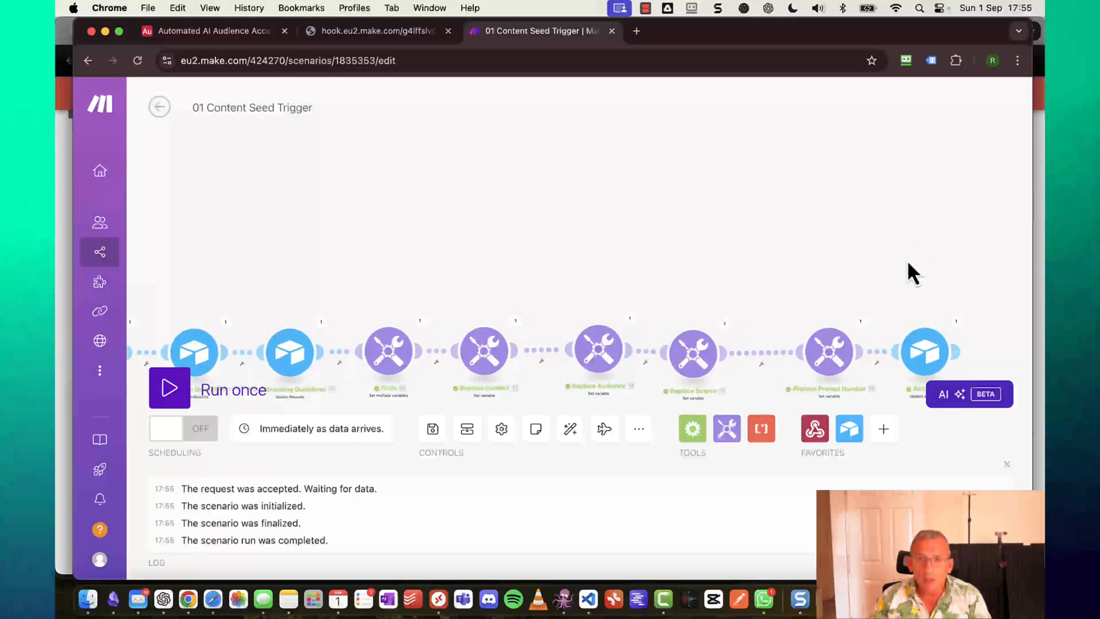
{"action": "left_click", "coordinate": [860, 322]}
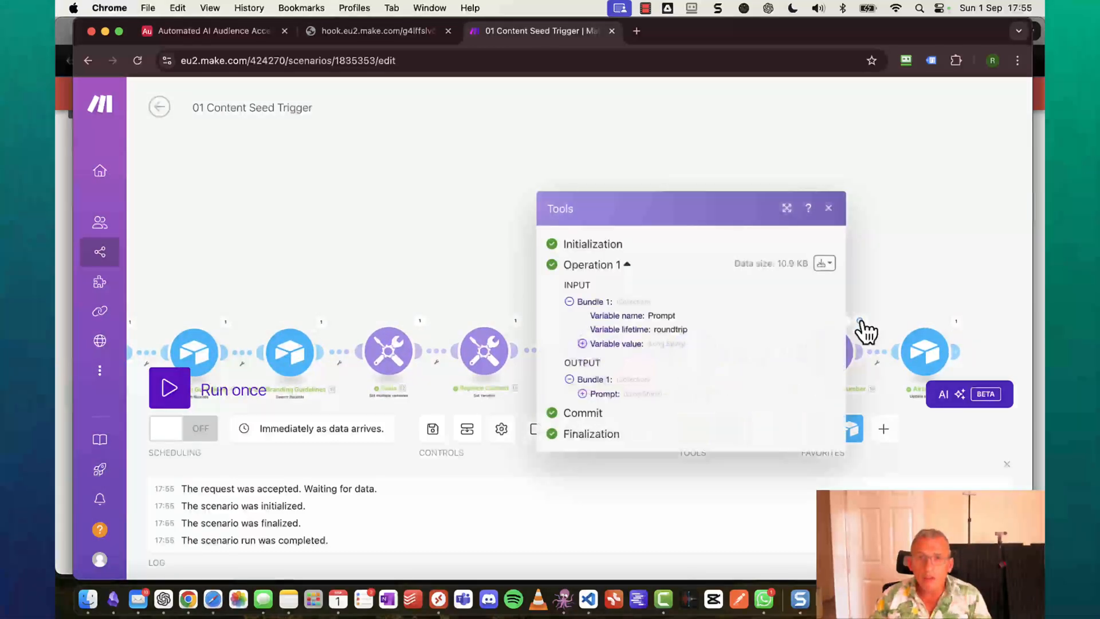
{"action": "left_click", "coordinate": [583, 394]}
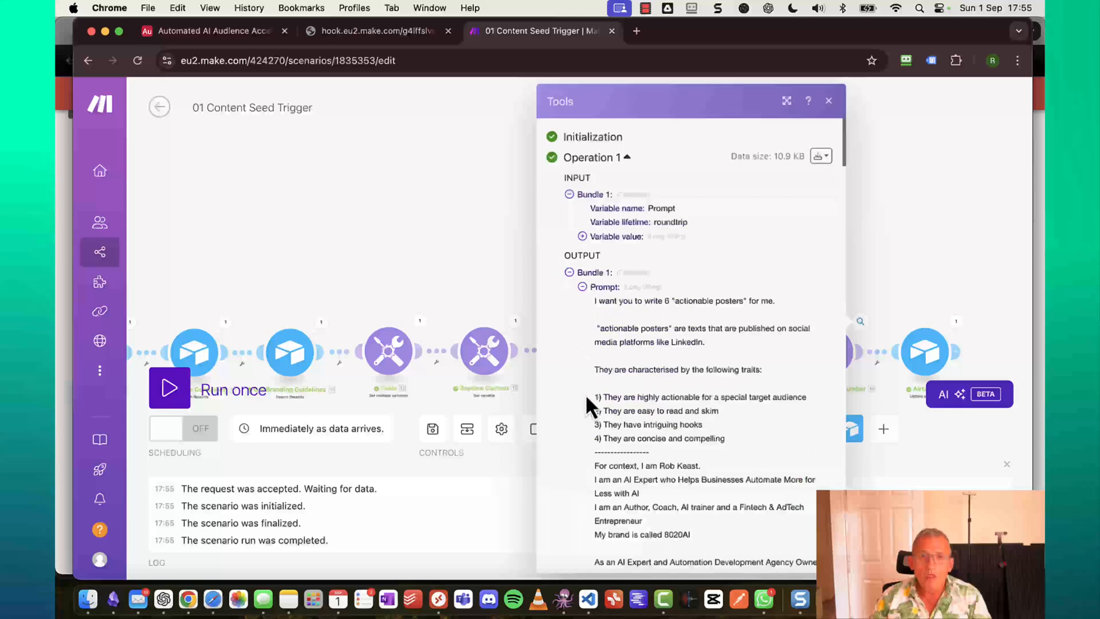
{"action": "scroll", "coordinate": [774, 338], "scroll_direction": "down", "scroll_amount": 2}
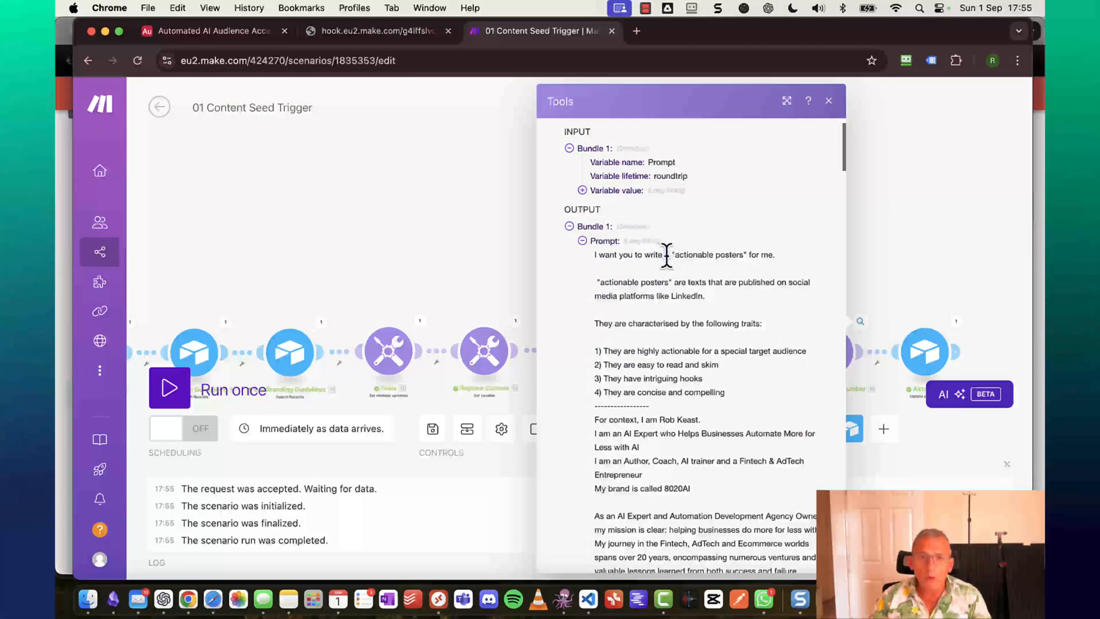
{"action": "scroll", "coordinate": [680, 471], "scroll_direction": "down", "scroll_amount": 6}
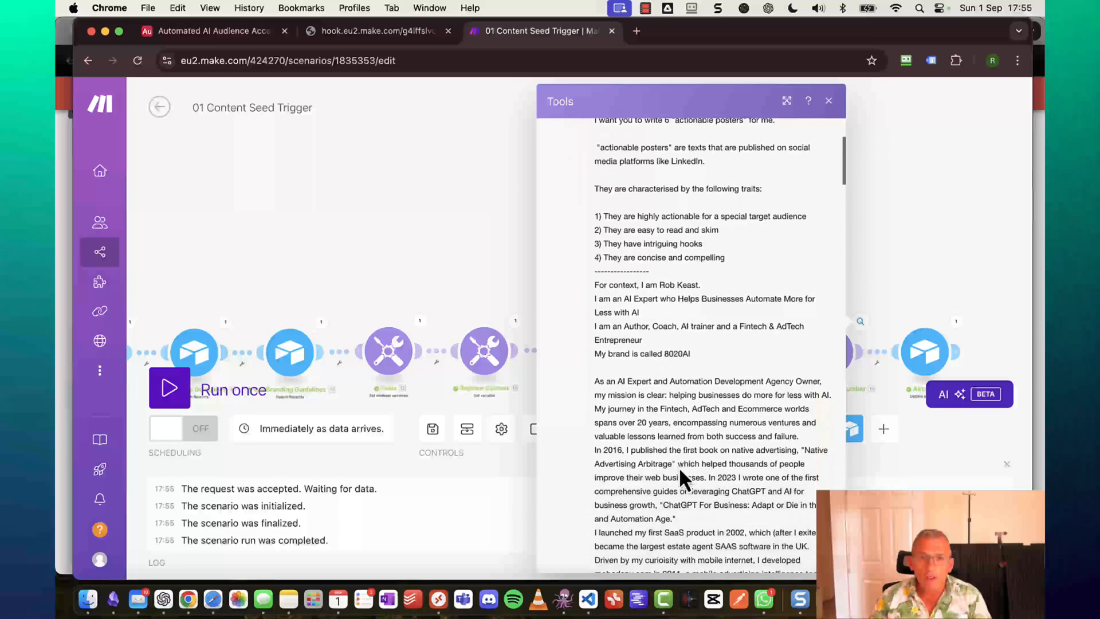
{"action": "scroll", "coordinate": [679, 466], "scroll_direction": "down", "scroll_amount": 8}
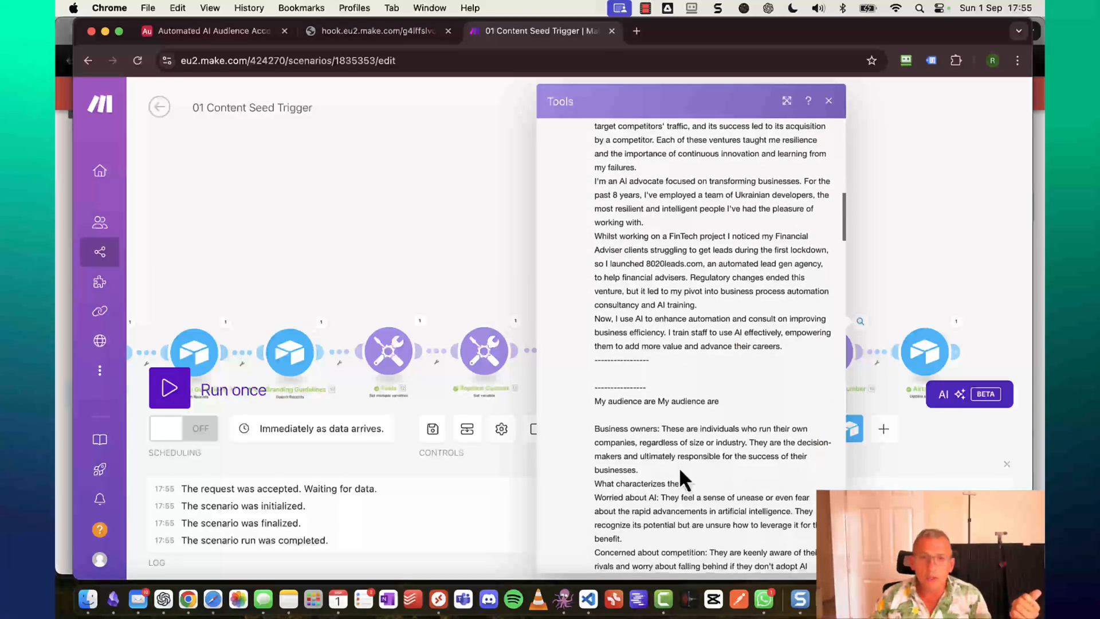
{"action": "scroll", "coordinate": [679, 466], "scroll_direction": "down", "scroll_amount": 10}
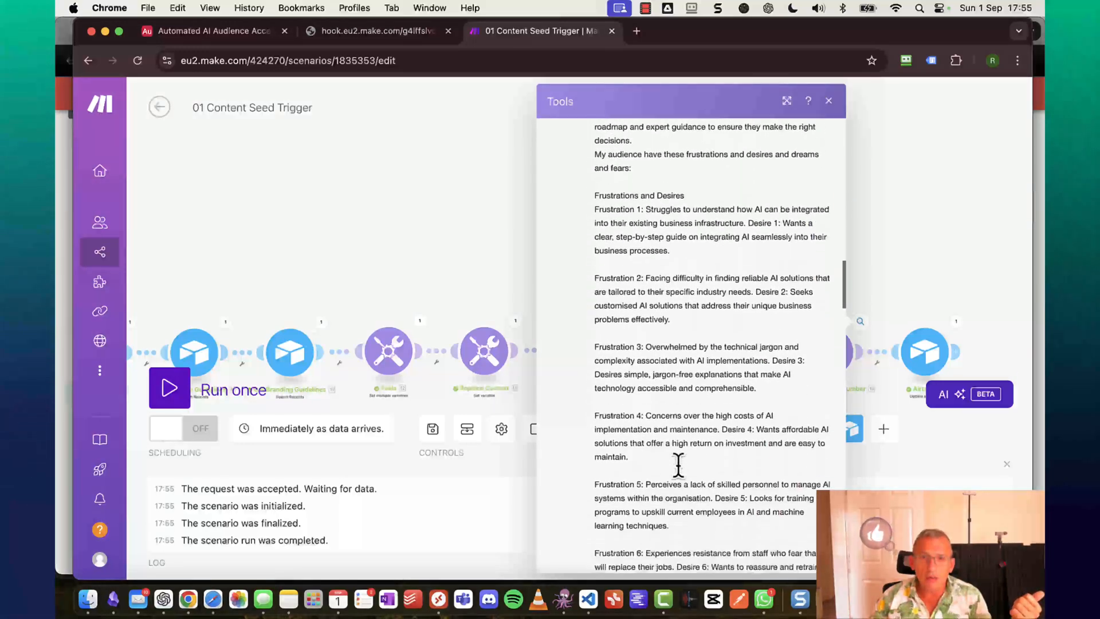
{"action": "scroll", "coordinate": [678, 466], "scroll_direction": "down", "scroll_amount": 15}
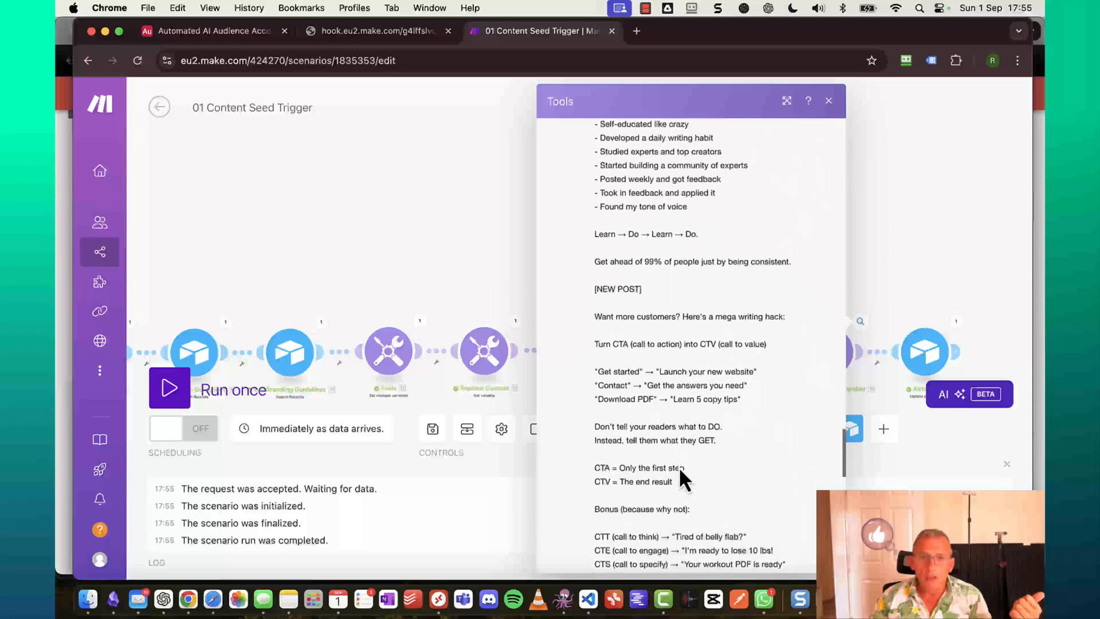
{"action": "scroll", "coordinate": [679, 466], "scroll_direction": "down", "scroll_amount": 12}
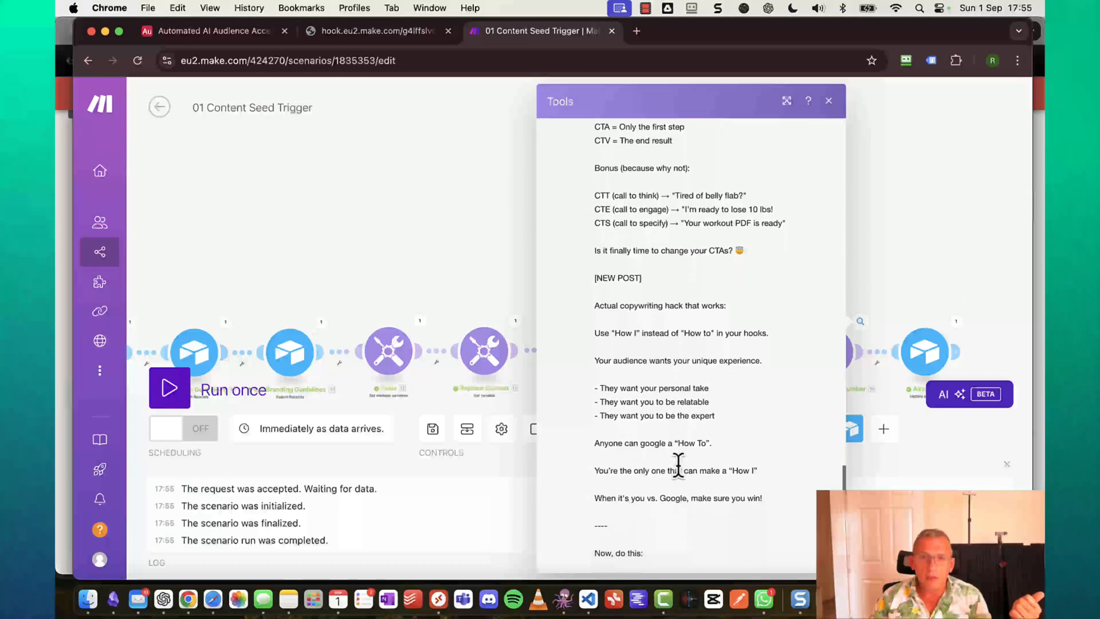
{"action": "scroll", "coordinate": [678, 466], "scroll_direction": "down", "scroll_amount": 5}
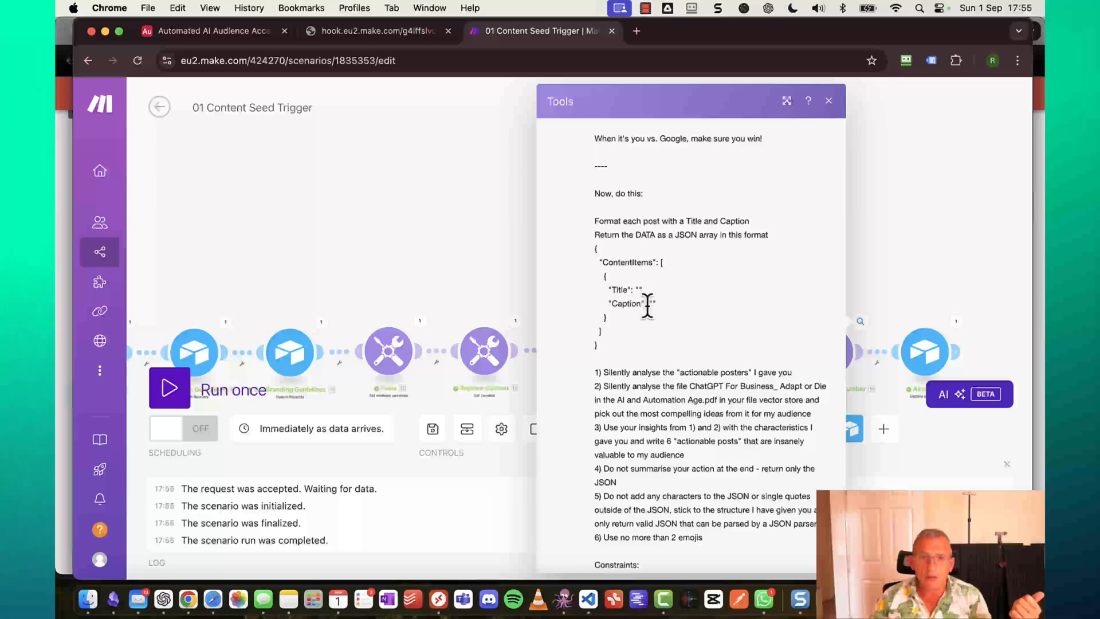
{"action": "scroll", "coordinate": [648, 304], "scroll_direction": "down", "scroll_amount": 7}
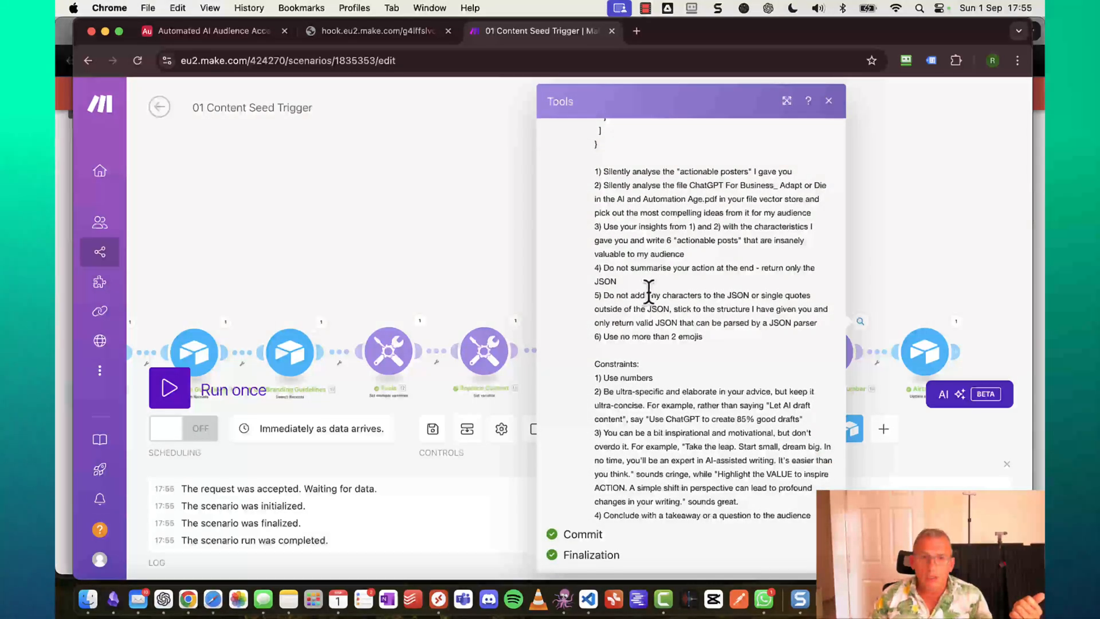
{"action": "scroll", "coordinate": [649, 293], "scroll_direction": "up", "scroll_amount": 1}
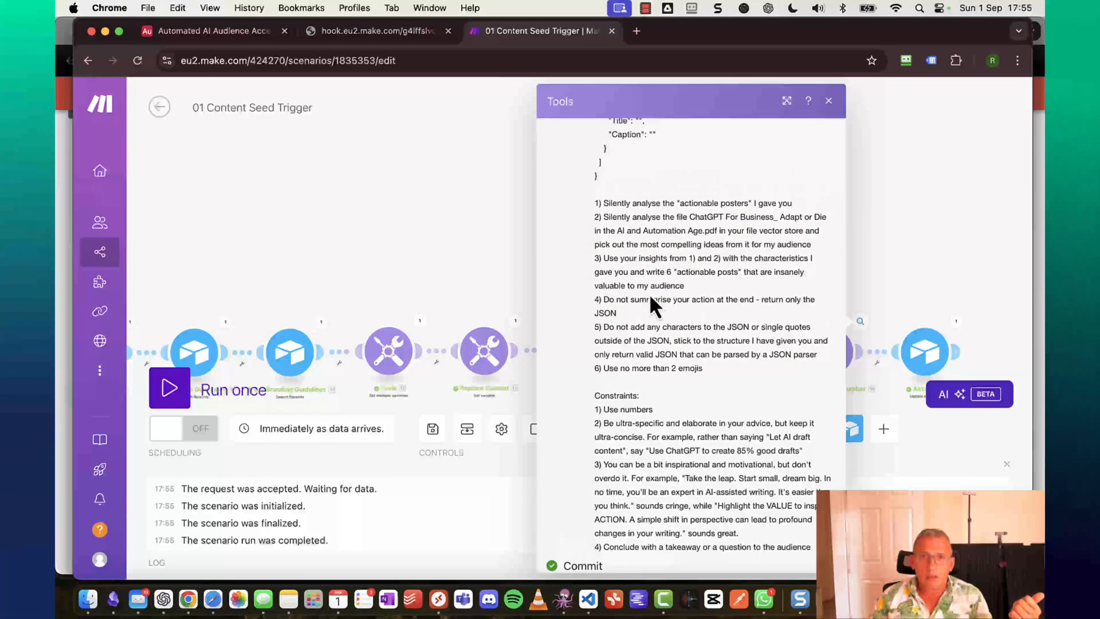
{"action": "left_click", "coordinate": [828, 101]}
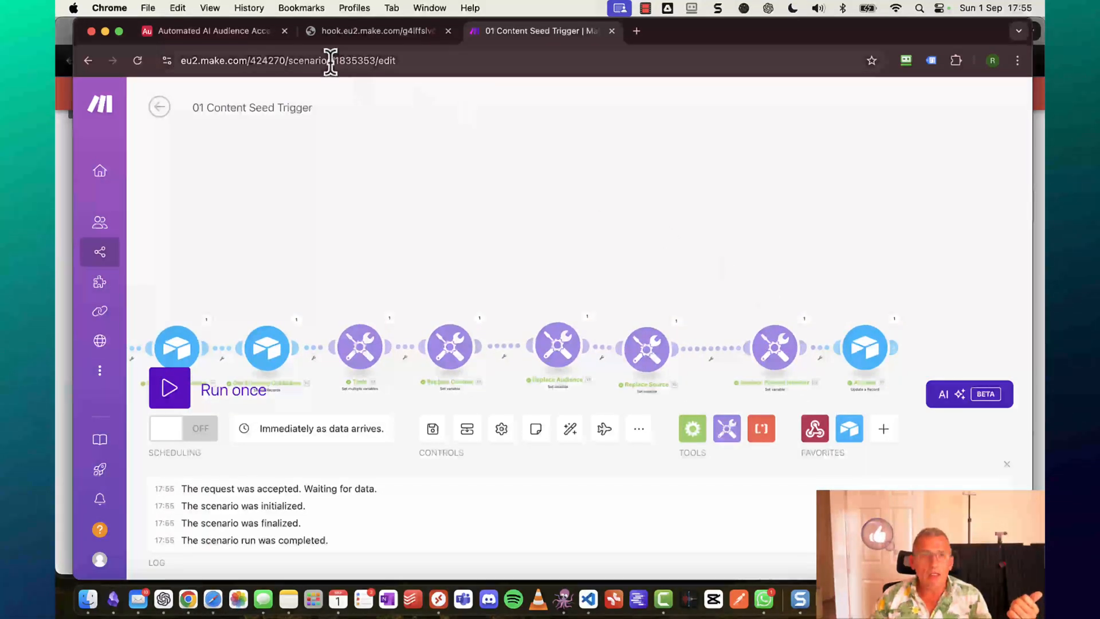
Read the Content Seed record's full Prompt in Airtable, confirming Times Used 1.
{"action": "left_click", "coordinate": [204, 34]}
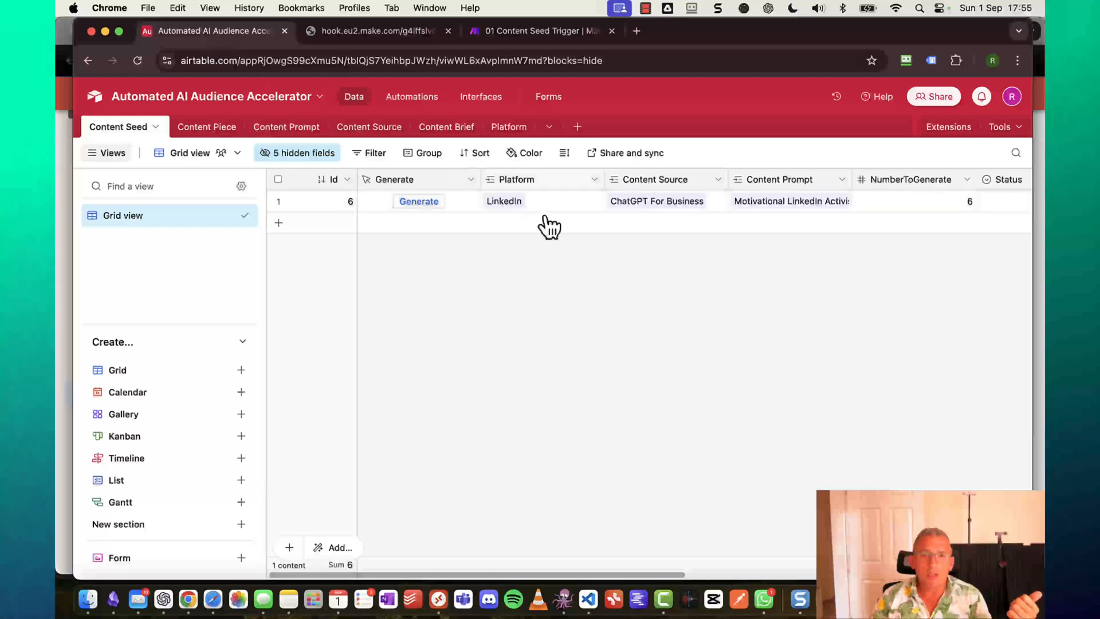
{"action": "scroll", "coordinate": [729, 284], "scroll_direction": "right", "scroll_amount": 10}
{"action": "scroll", "coordinate": [729, 281], "scroll_direction": "right", "scroll_amount": 3}
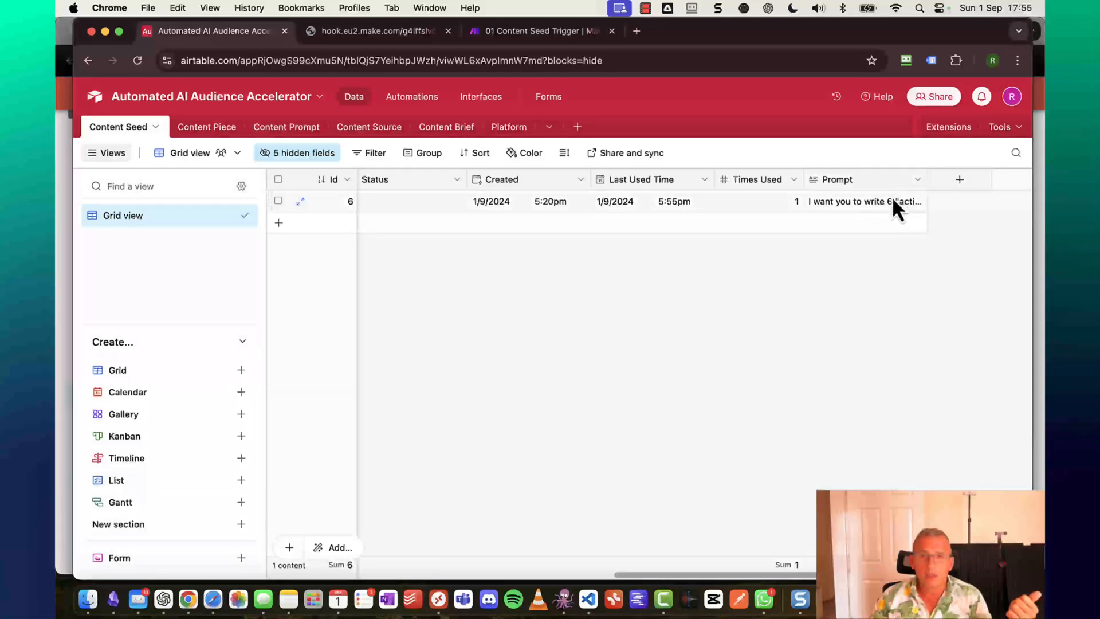
{"action": "left_click", "coordinate": [895, 198]}
{"action": "left_click", "coordinate": [921, 202]}
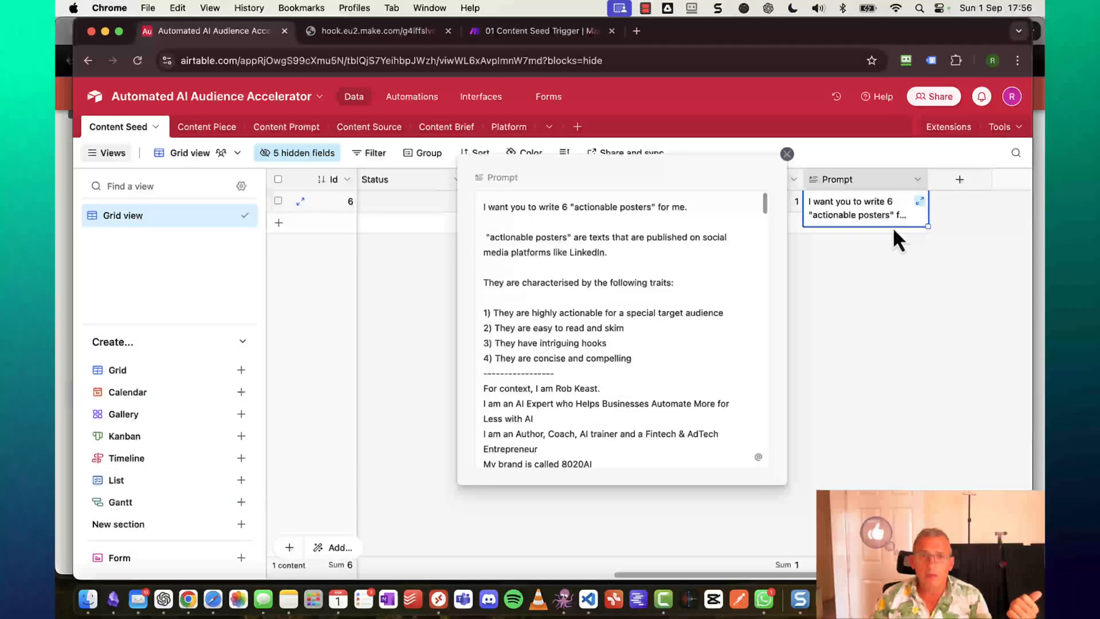
{"action": "scroll", "coordinate": [674, 342], "scroll_direction": "down", "scroll_amount": 15}
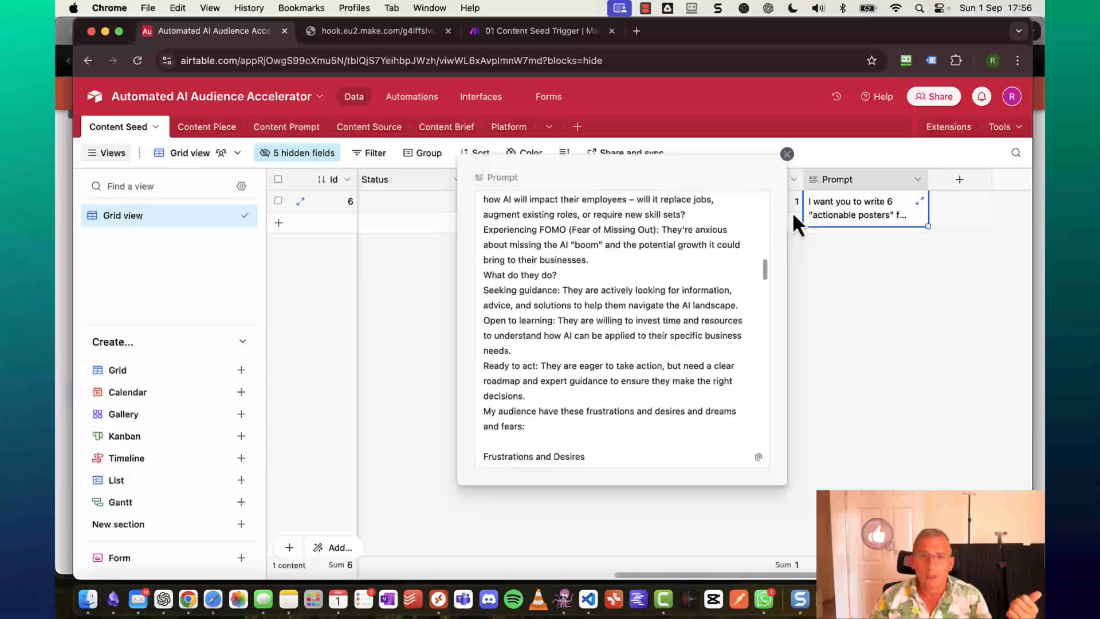
{"action": "left_click", "coordinate": [787, 154]}
{"action": "scroll", "coordinate": [570, 313], "scroll_direction": "left", "scroll_amount": 10}
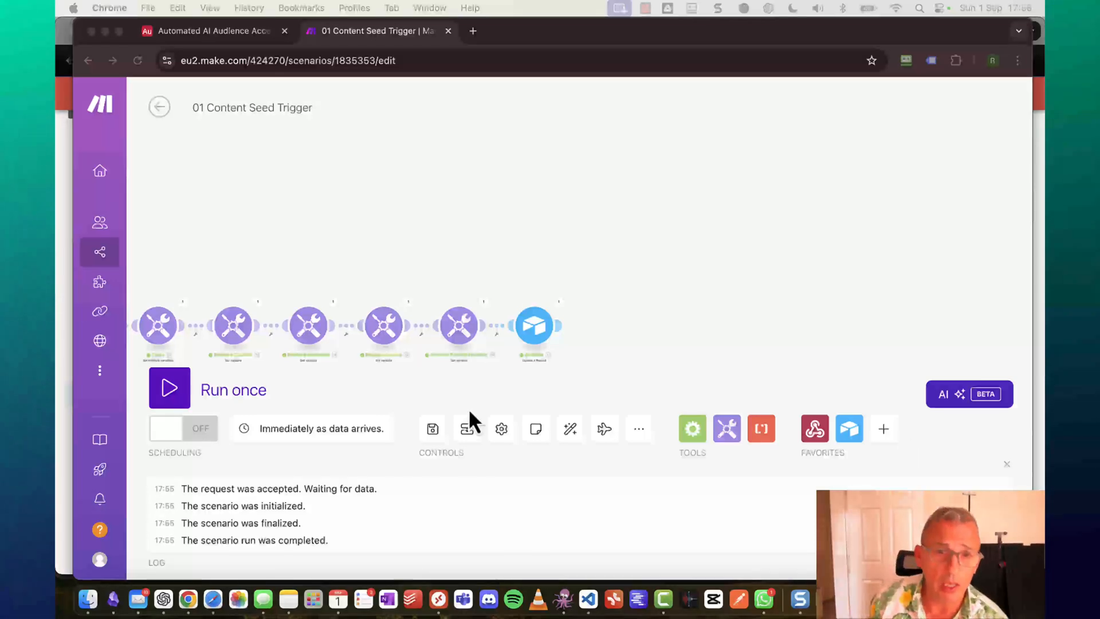
Append an OpenAI (ChatGPT, Whisper, DALL-E) Message an Assistant module after the Airtable node.
{"action": "left_click", "coordinate": [564, 327]}
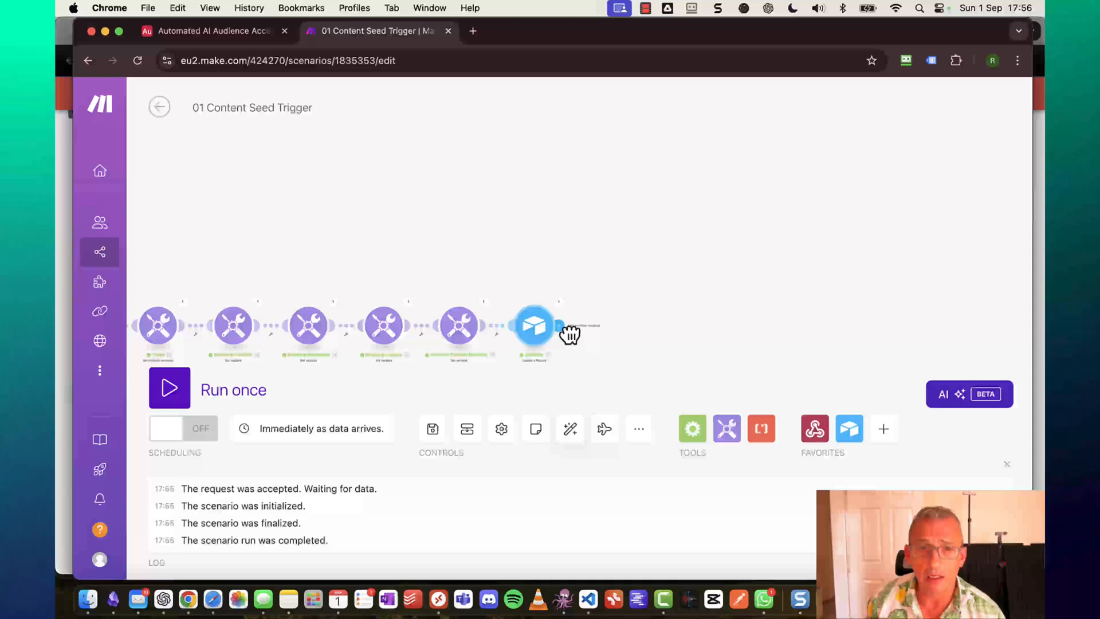
{"action": "left_click", "coordinate": [568, 328]}
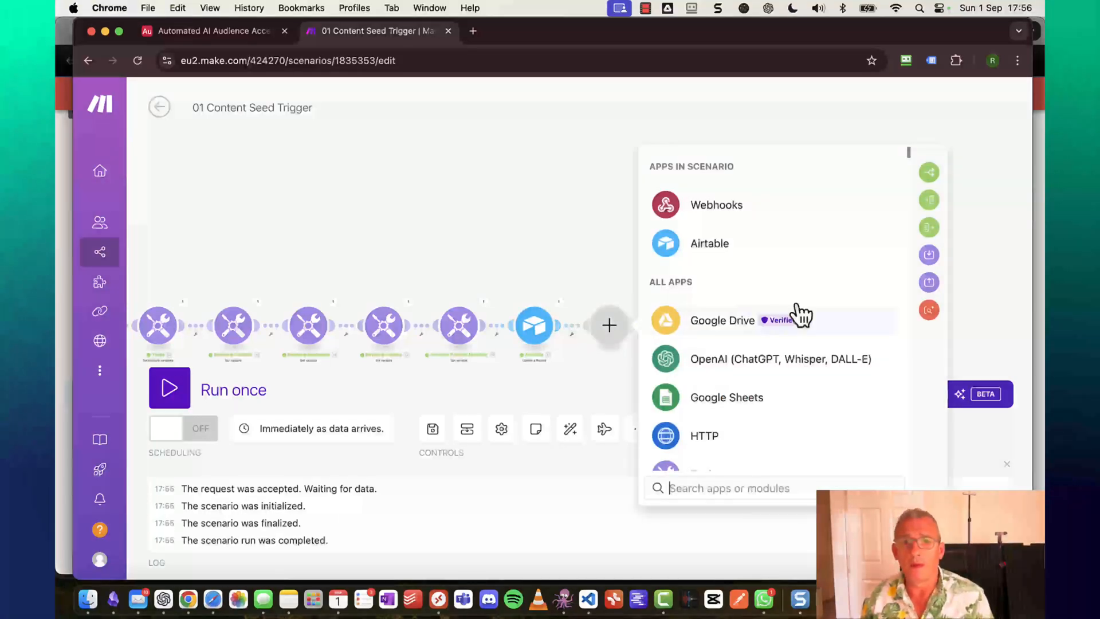
{"action": "left_click", "coordinate": [751, 370]}
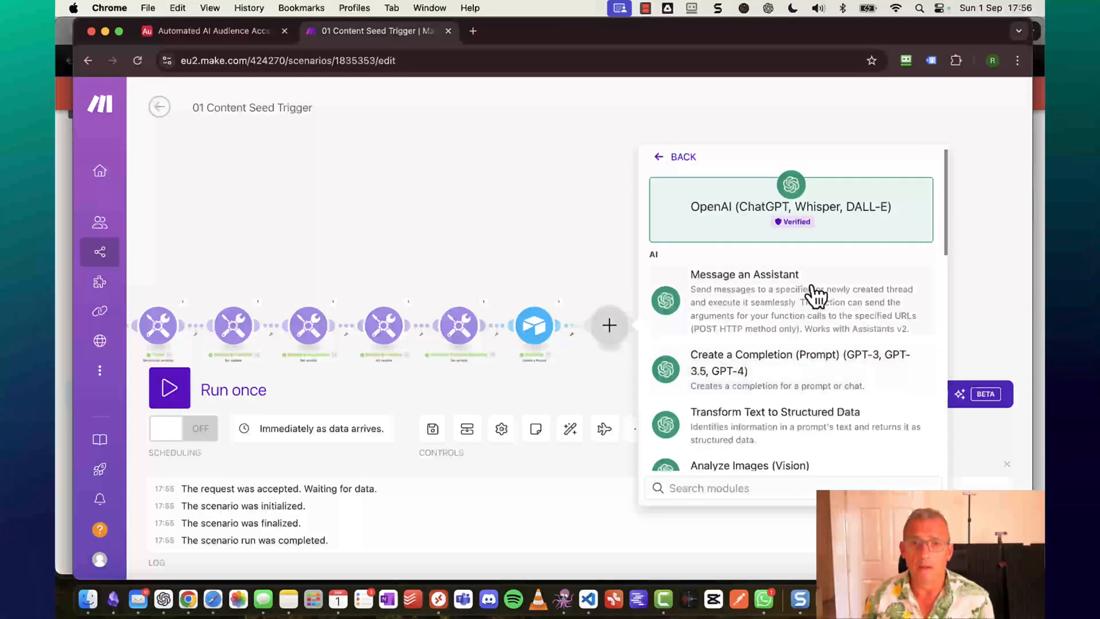
{"action": "left_click", "coordinate": [762, 308]}
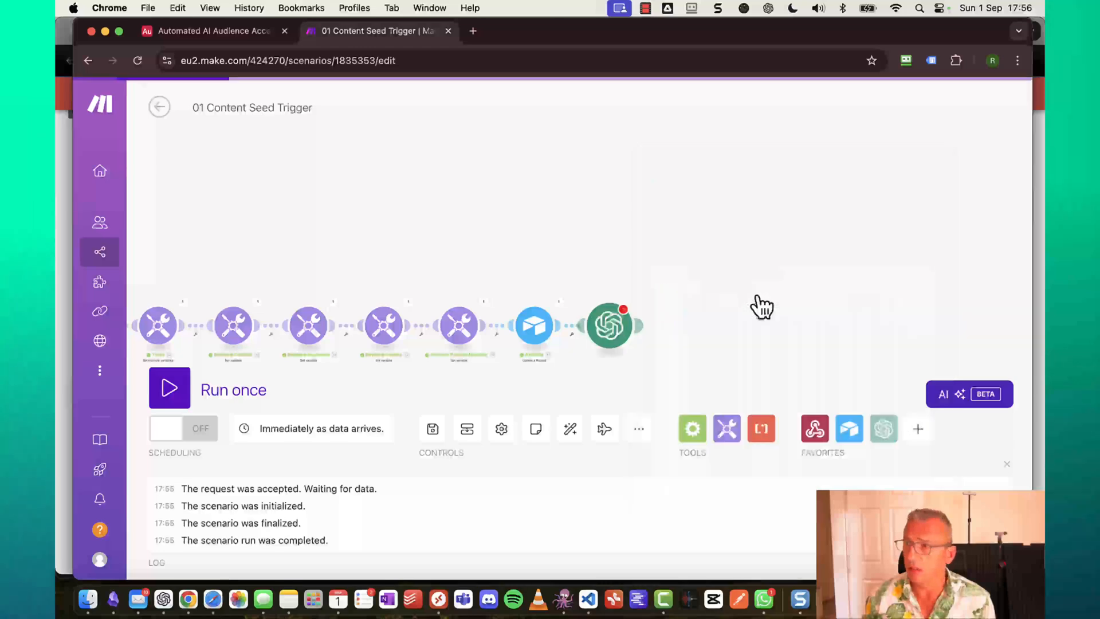
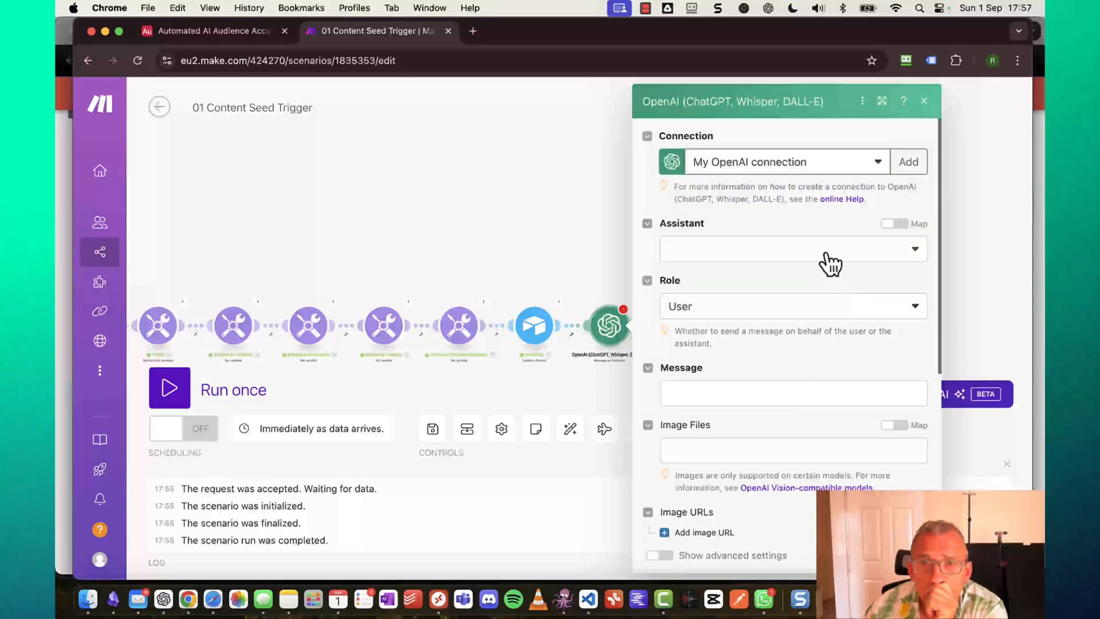
Choose the Audience Accelerator assistant and map 16. Prompt into the Message field.
{"action": "left_click", "coordinate": [831, 262]}
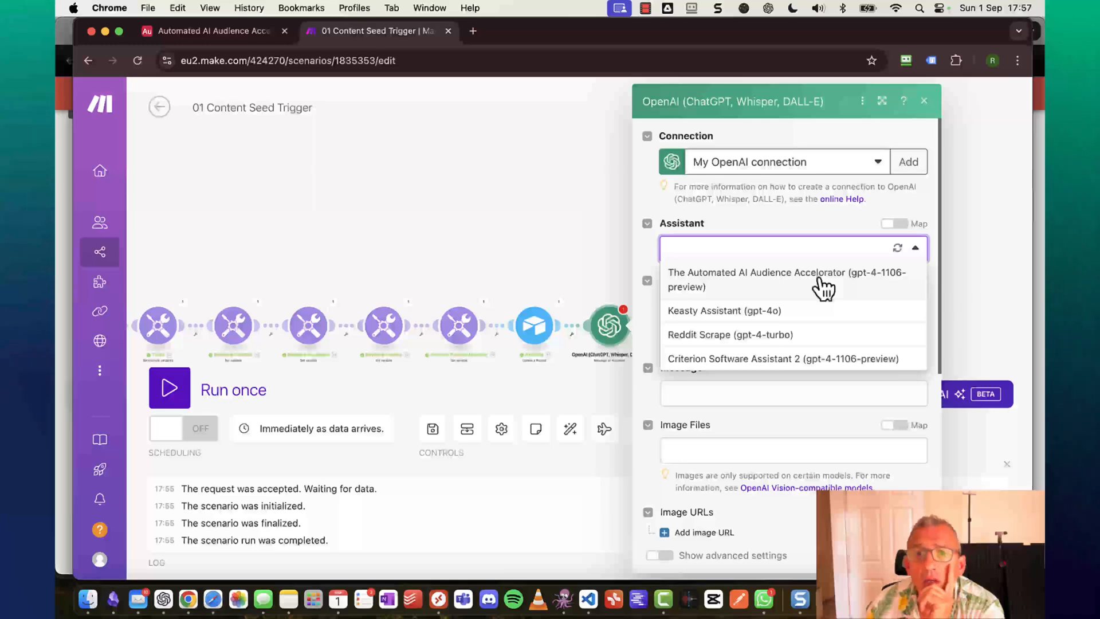
{"action": "left_click", "coordinate": [824, 285]}
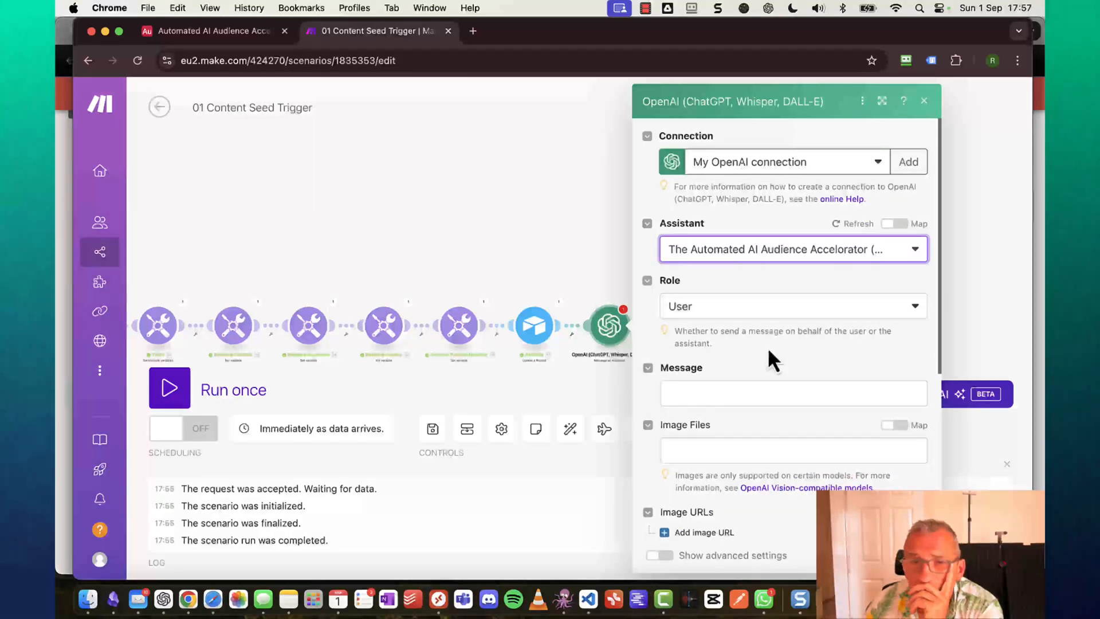
{"action": "left_click", "coordinate": [736, 391]}
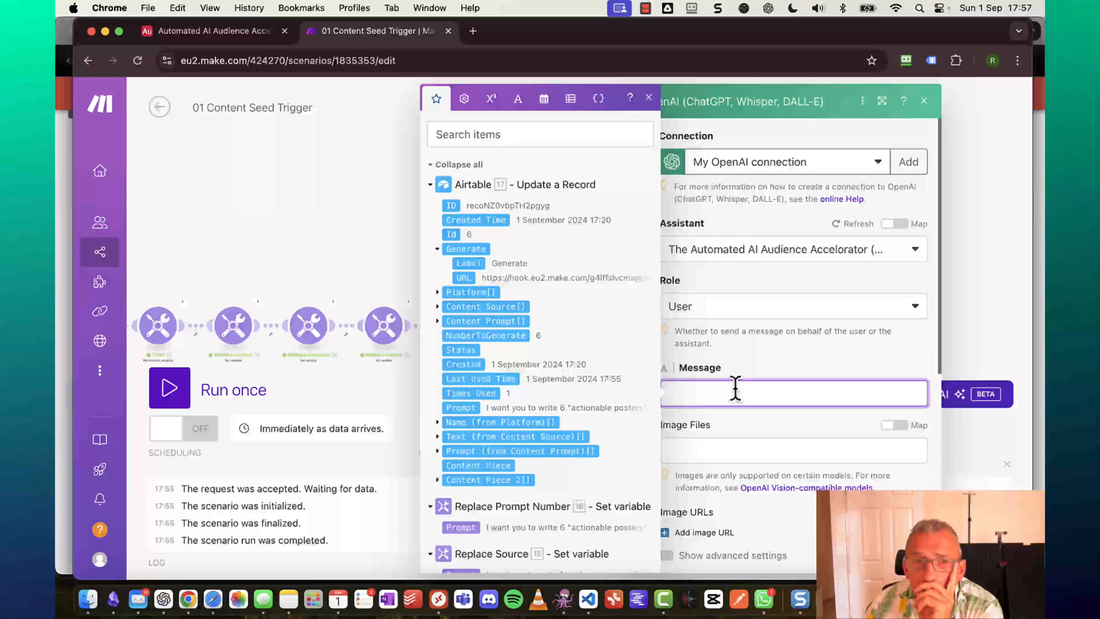
{"action": "scroll", "coordinate": [611, 316], "scroll_direction": "down", "scroll_amount": 3}
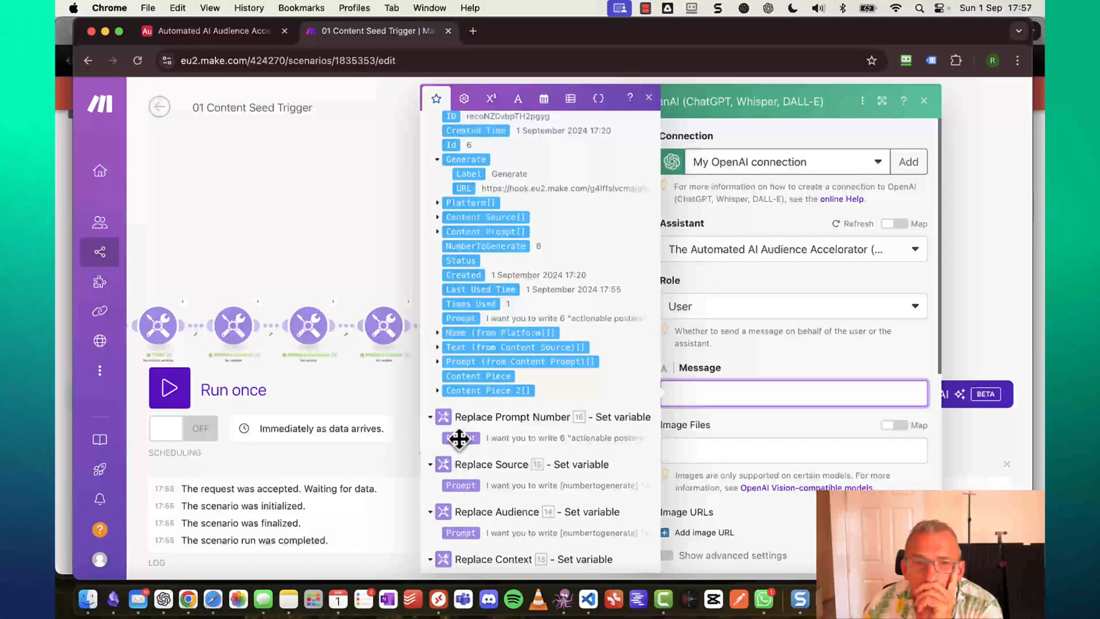
{"action": "left_click", "coordinate": [459, 438]}
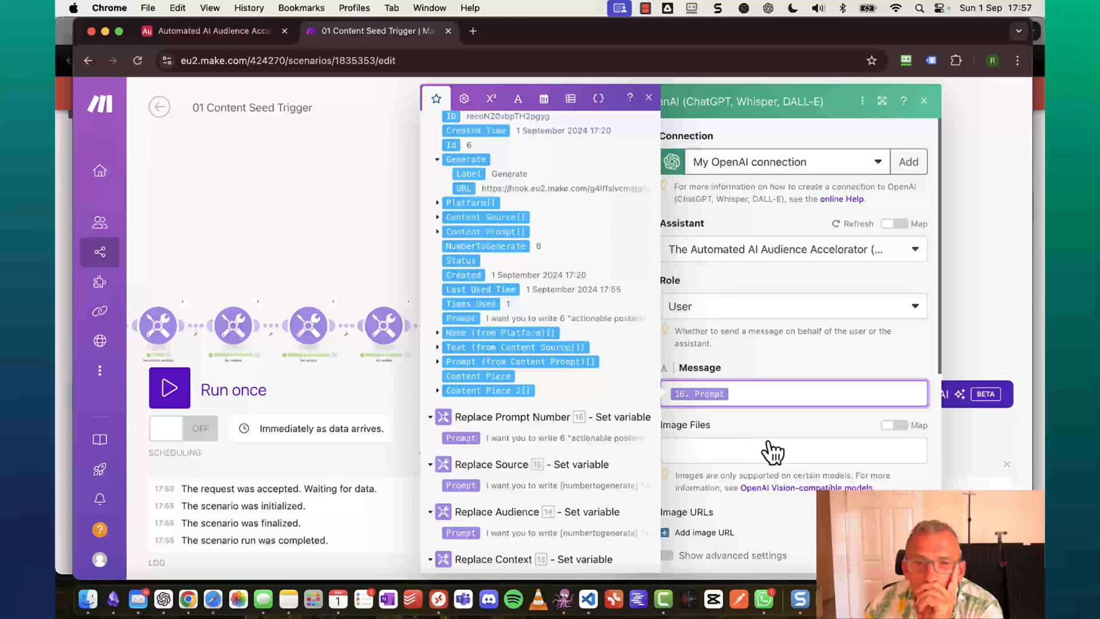
{"action": "left_click", "coordinate": [768, 450]}
{"action": "scroll", "coordinate": [773, 453], "scroll_direction": "down", "scroll_amount": 10}
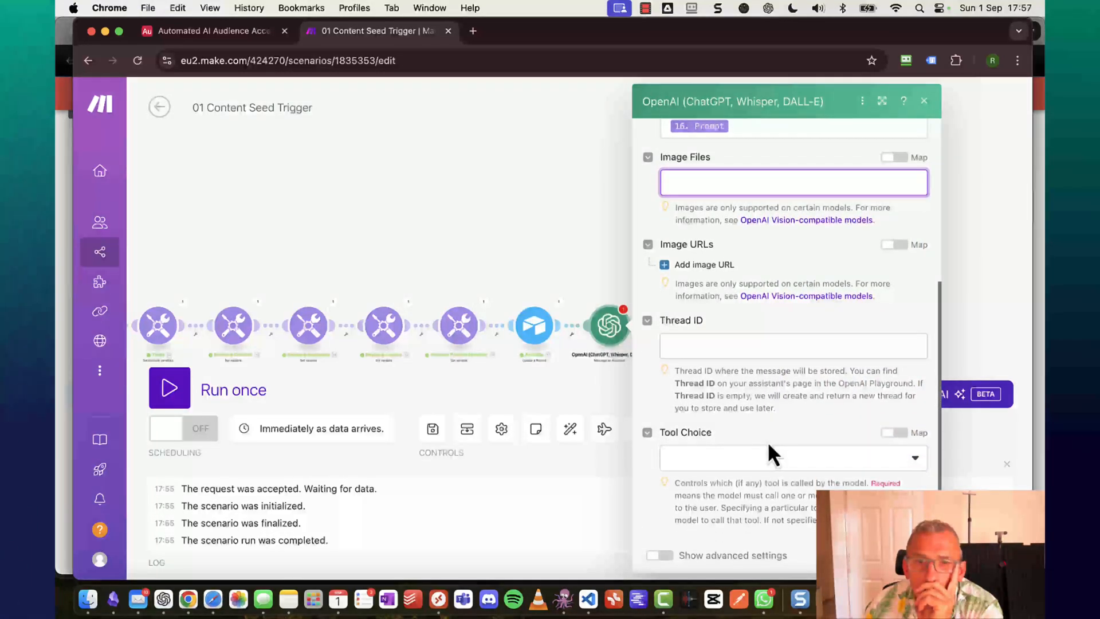
{"action": "scroll", "coordinate": [769, 446], "scroll_direction": "up", "scroll_amount": 10}
{"action": "scroll", "coordinate": [769, 446], "scroll_direction": "down", "scroll_amount": 10}
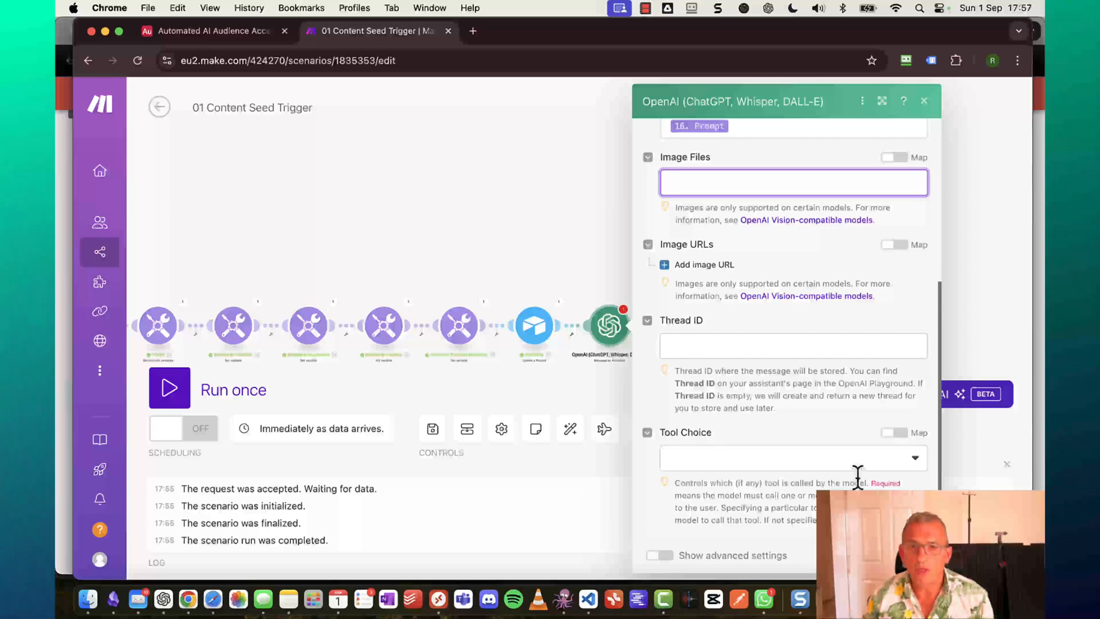
Set Tool Choice to Auto and save the assistant module's settings.
{"action": "left_click", "coordinate": [882, 466]}
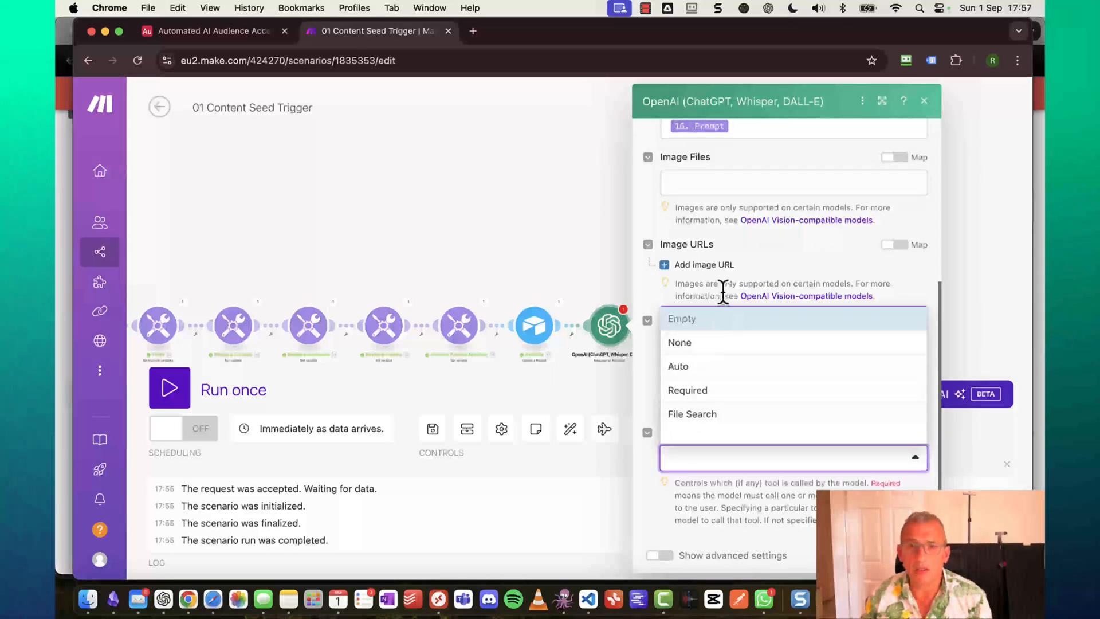
{"action": "left_click", "coordinate": [718, 369]}
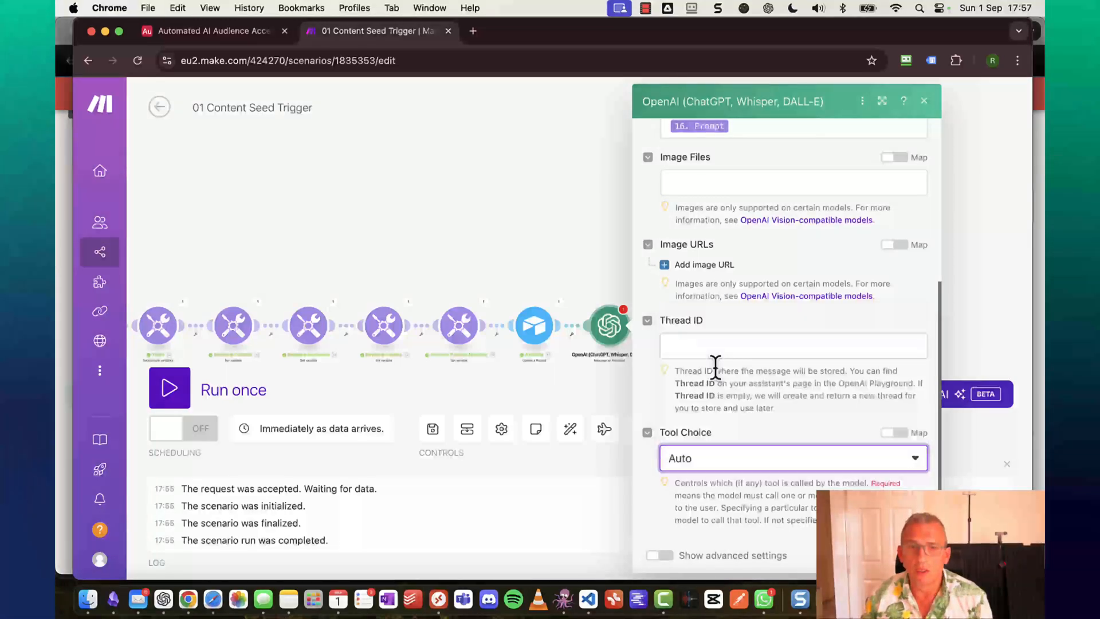
{"action": "scroll", "coordinate": [749, 378], "scroll_direction": "up", "scroll_amount": 5}
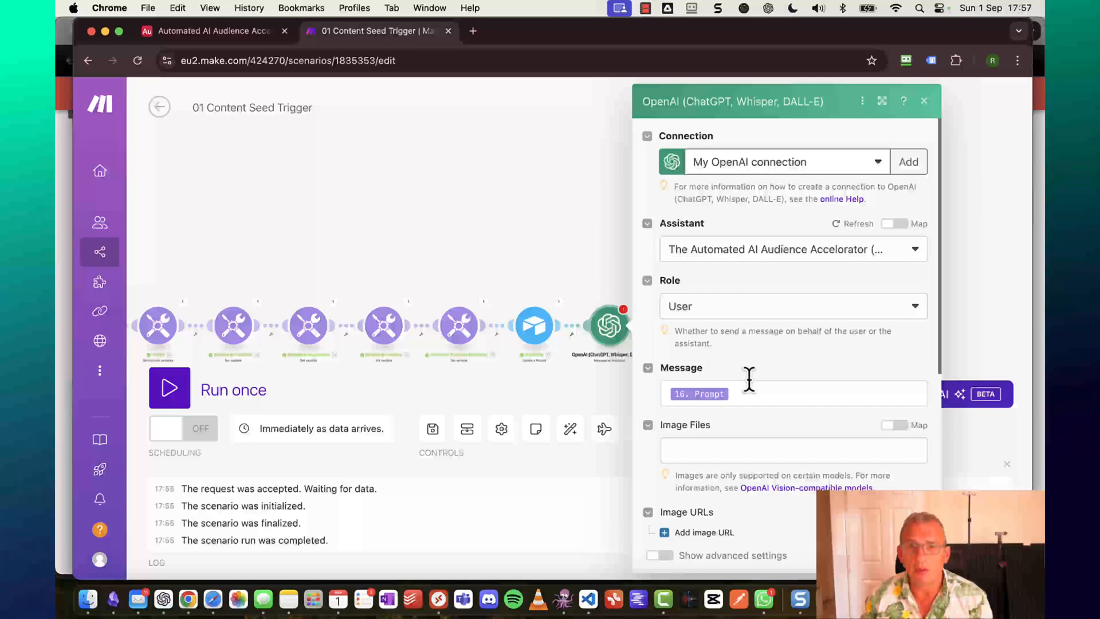
{"action": "scroll", "coordinate": [820, 376], "scroll_direction": "down", "scroll_amount": 5}
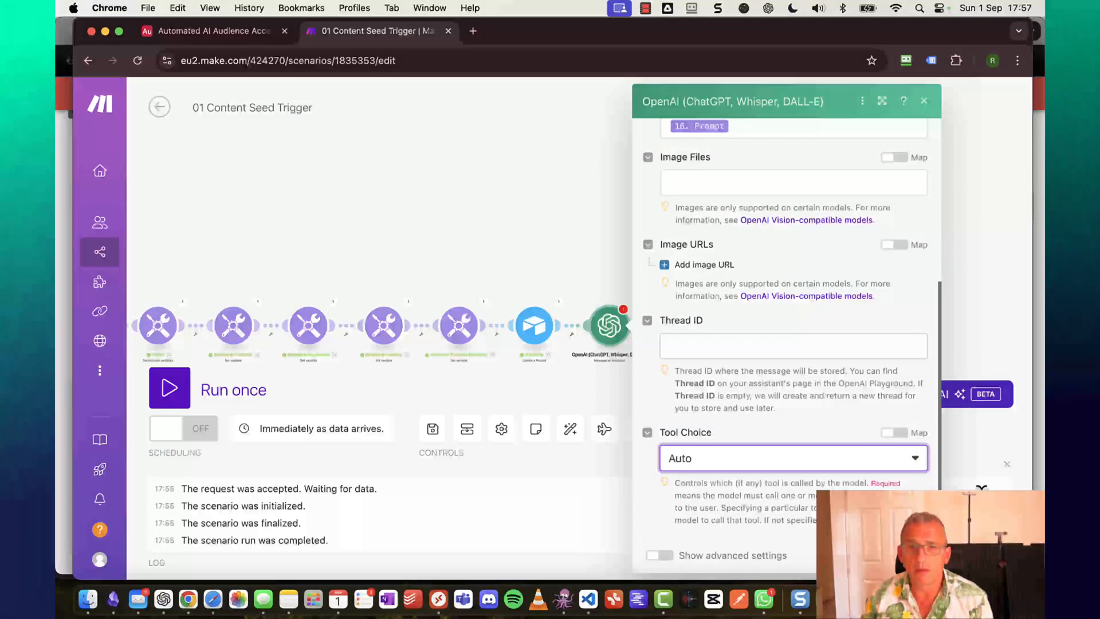
{"action": "left_click", "coordinate": [912, 555]}
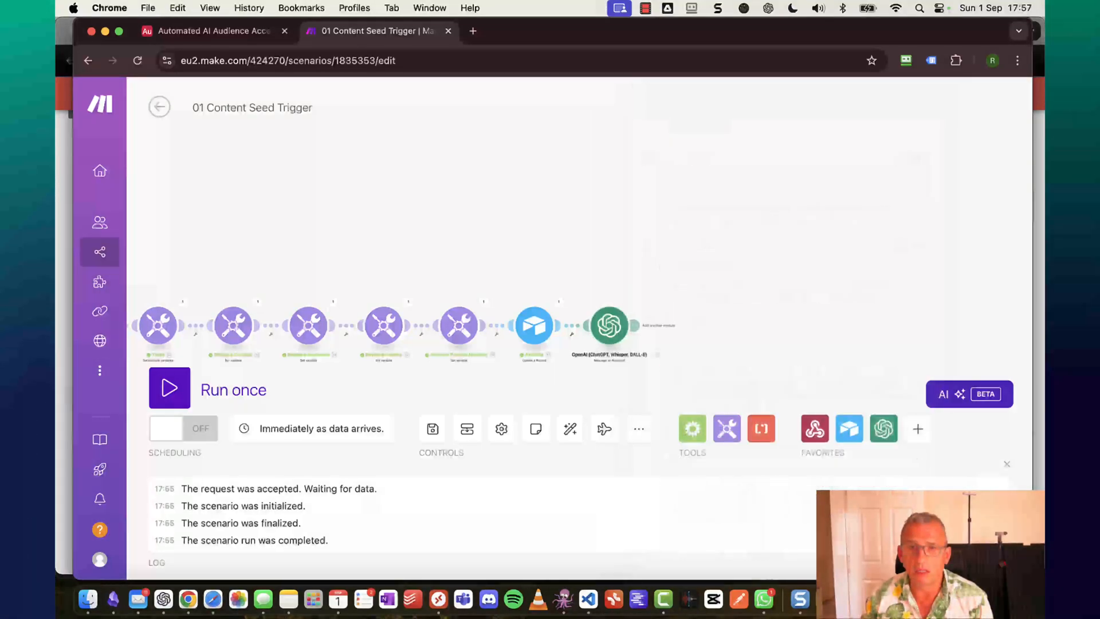
Save the scenario and start Run once so it waits for incoming data.
{"action": "scroll", "coordinate": [847, 269], "scroll_direction": "up", "scroll_amount": 3}
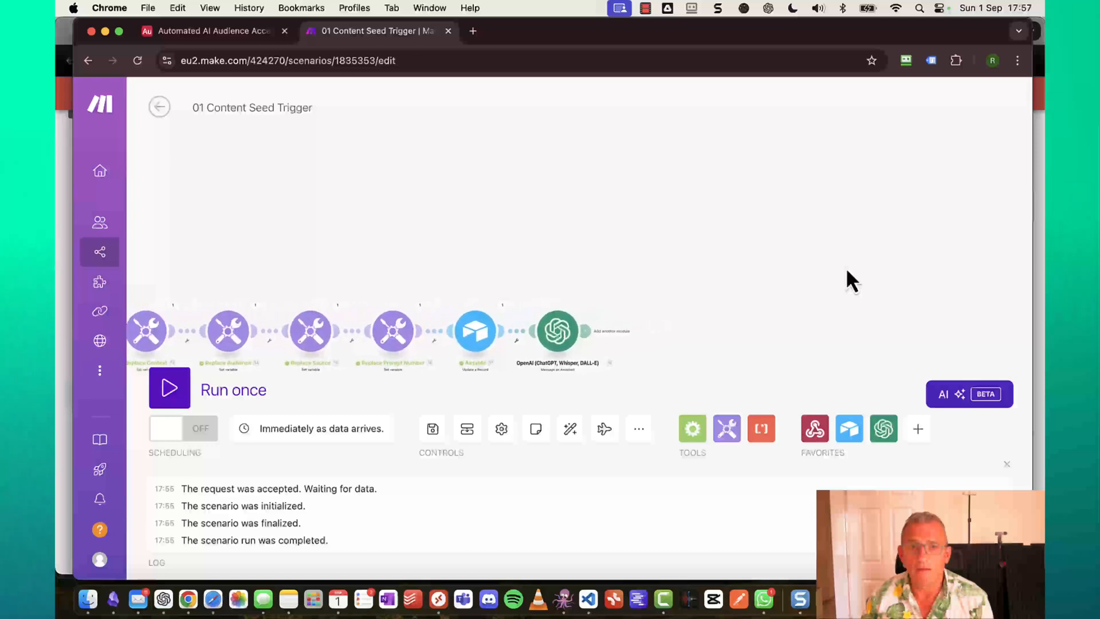
{"action": "scroll", "coordinate": [847, 271], "scroll_direction": "down", "scroll_amount": 3}
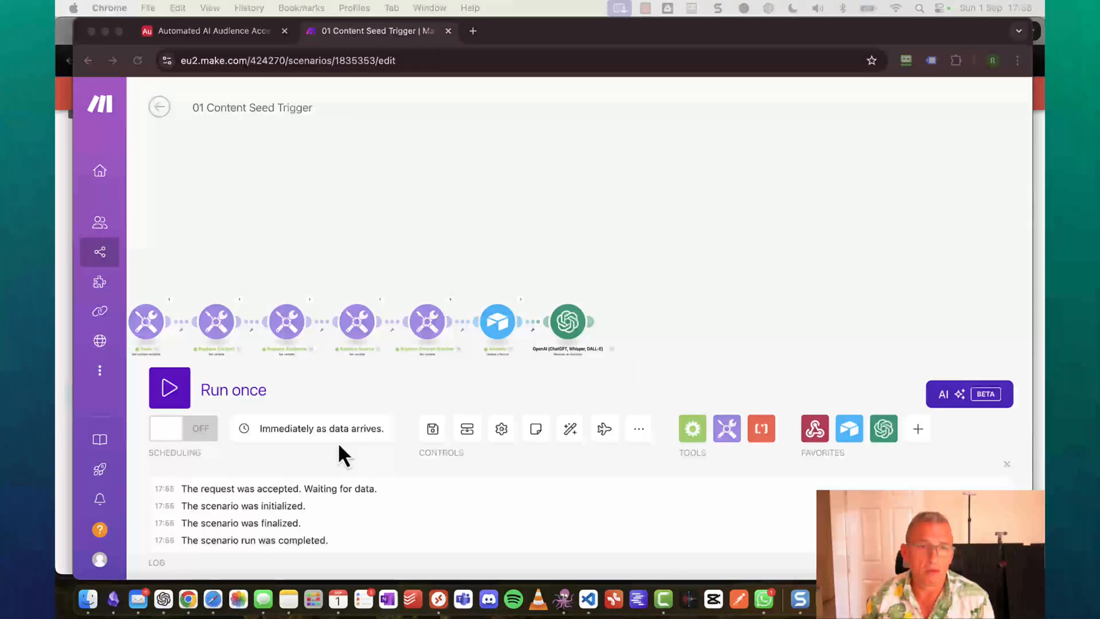
{"action": "left_click", "coordinate": [431, 435]}
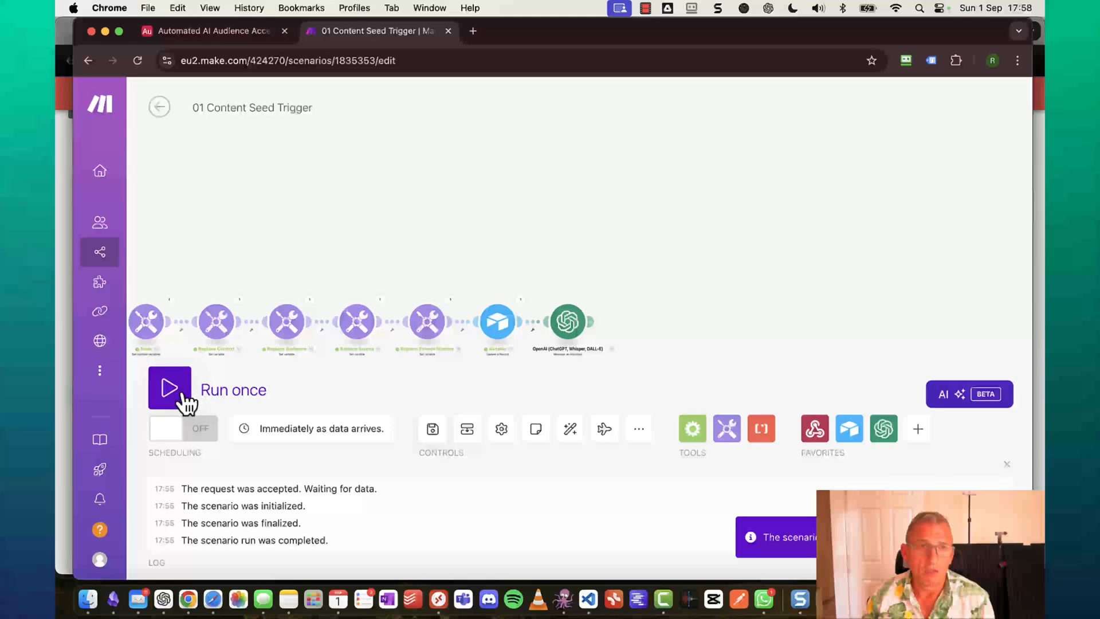
{"action": "left_click", "coordinate": [181, 403]}
Trigger Generate on the Airtable Content Seed, then open the OpenAI module's run output.
{"action": "left_click", "coordinate": [233, 30]}
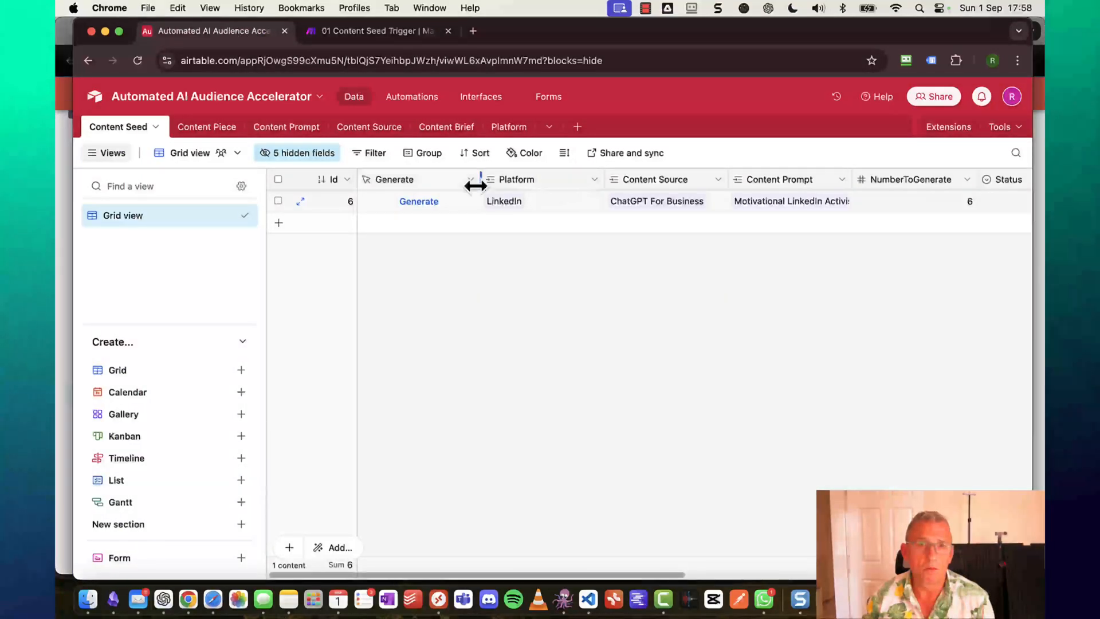
{"action": "left_click", "coordinate": [419, 201]}
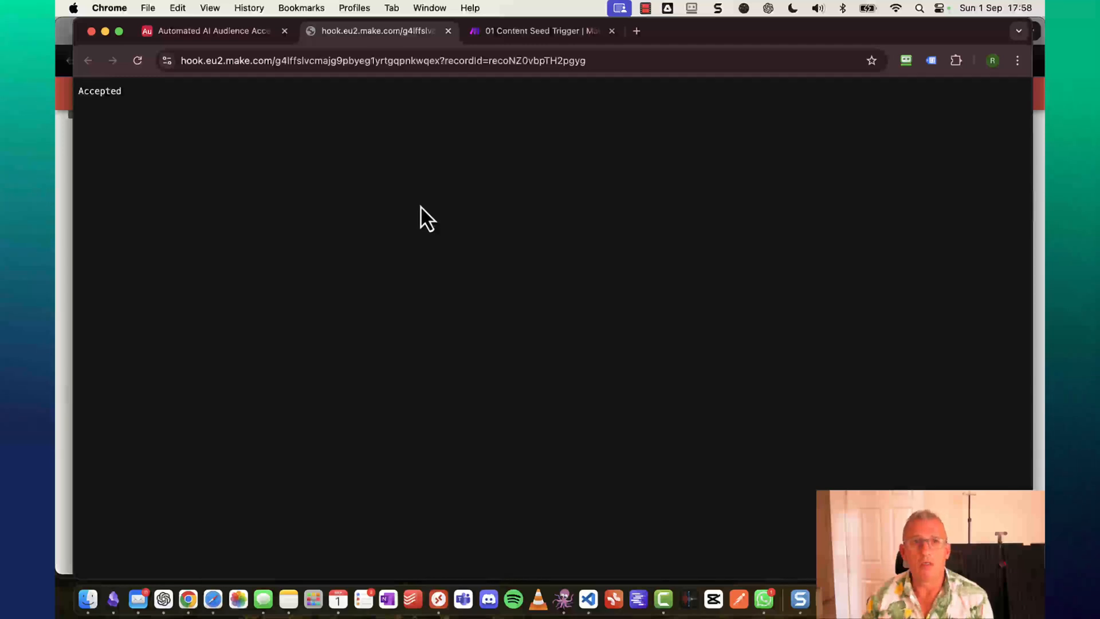
{"action": "left_click", "coordinate": [514, 32]}
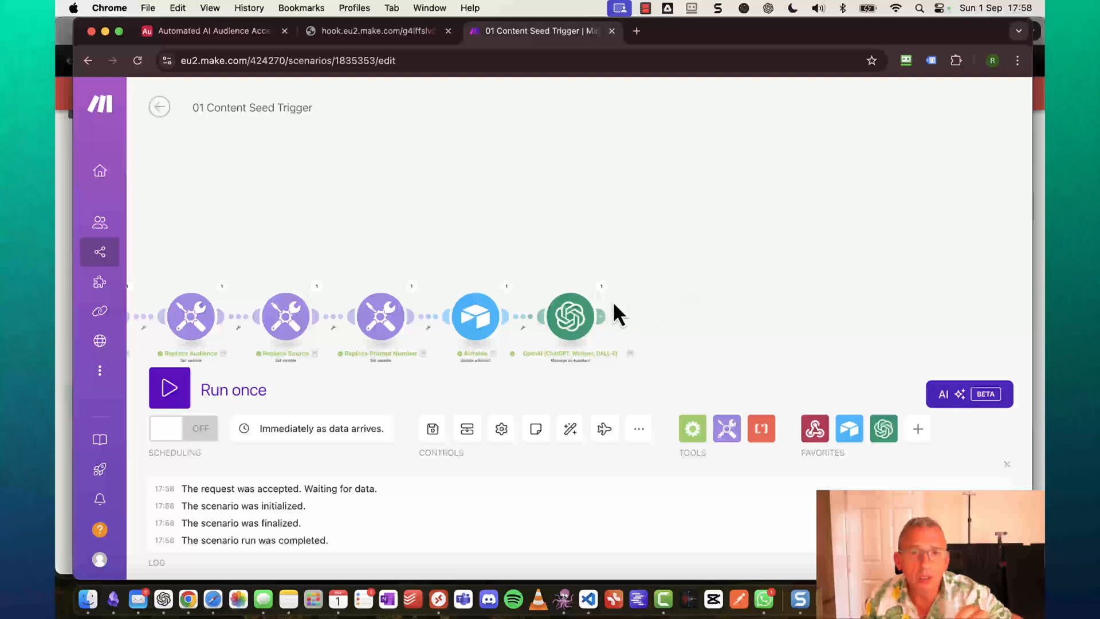
{"action": "left_click", "coordinate": [602, 288]}
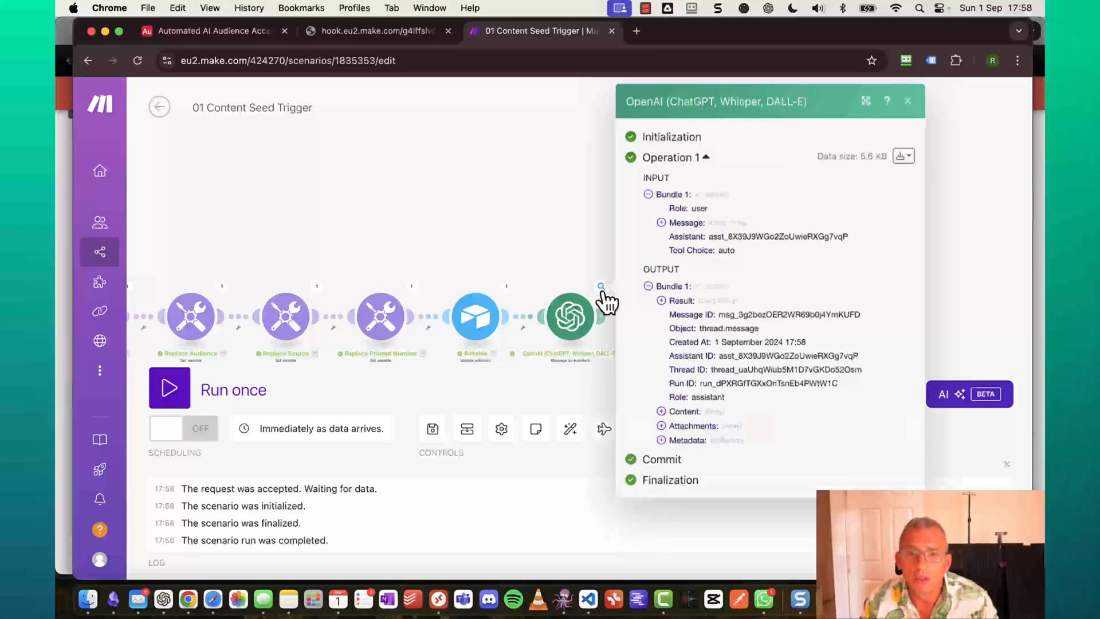
Expand Content > 1 > Text > Value to read the generated JSON of titles and captions.
{"action": "left_click", "coordinate": [661, 411]}
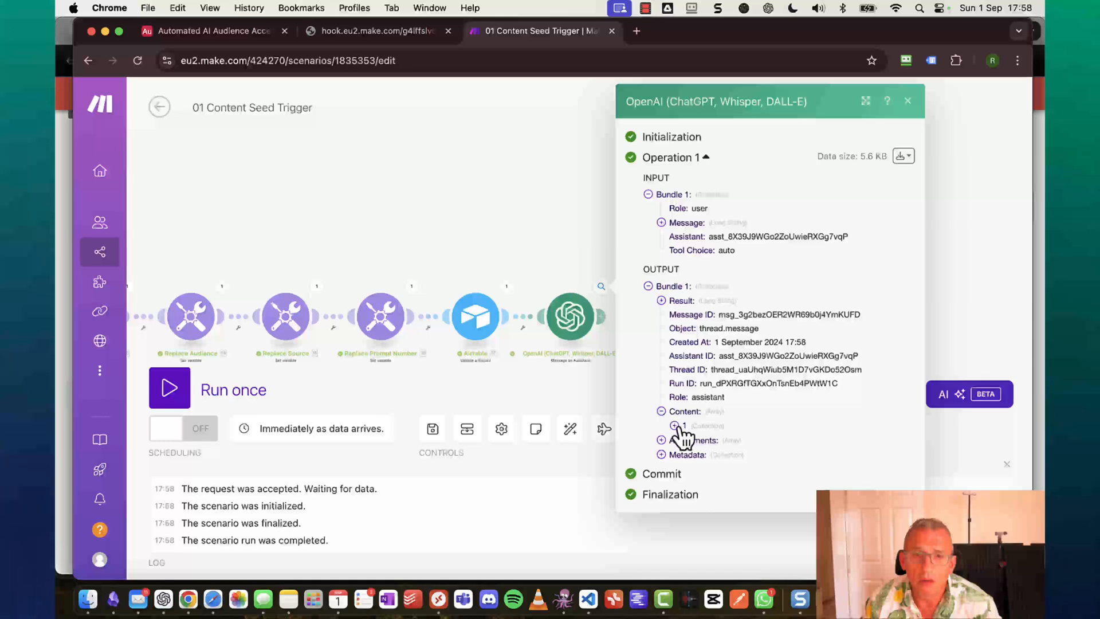
{"action": "left_click", "coordinate": [674, 425]}
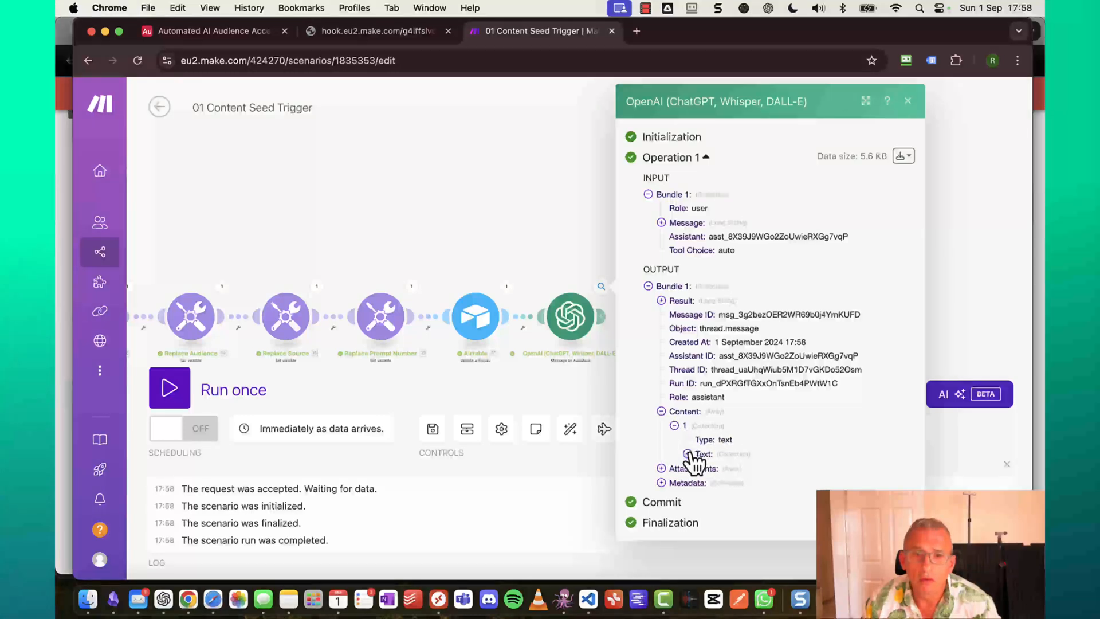
{"action": "left_click", "coordinate": [687, 454]}
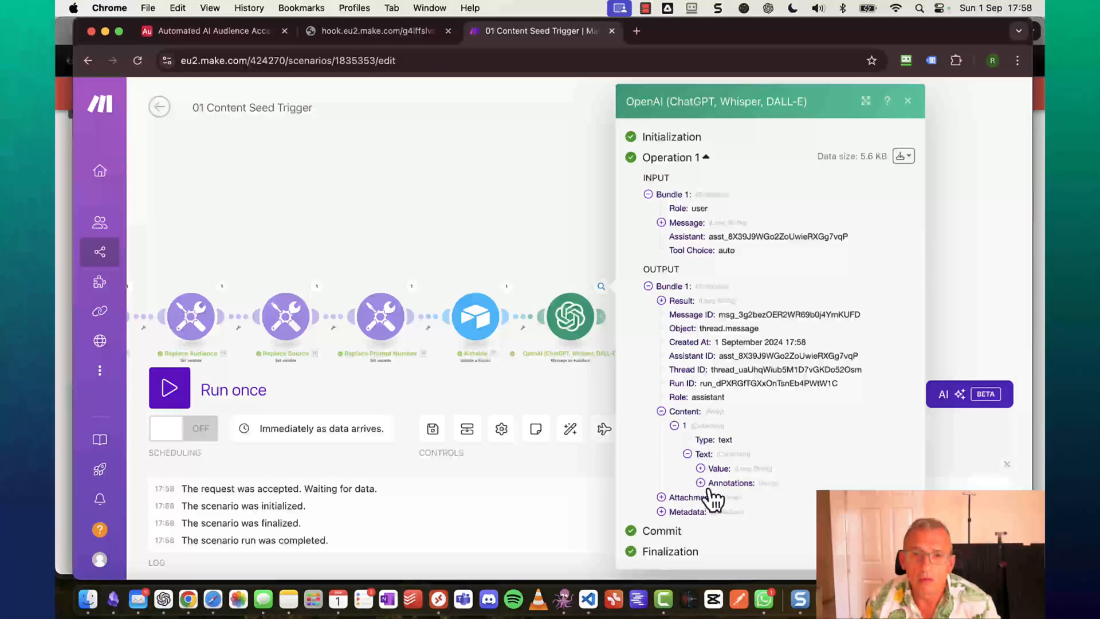
{"action": "left_click", "coordinate": [701, 469]}
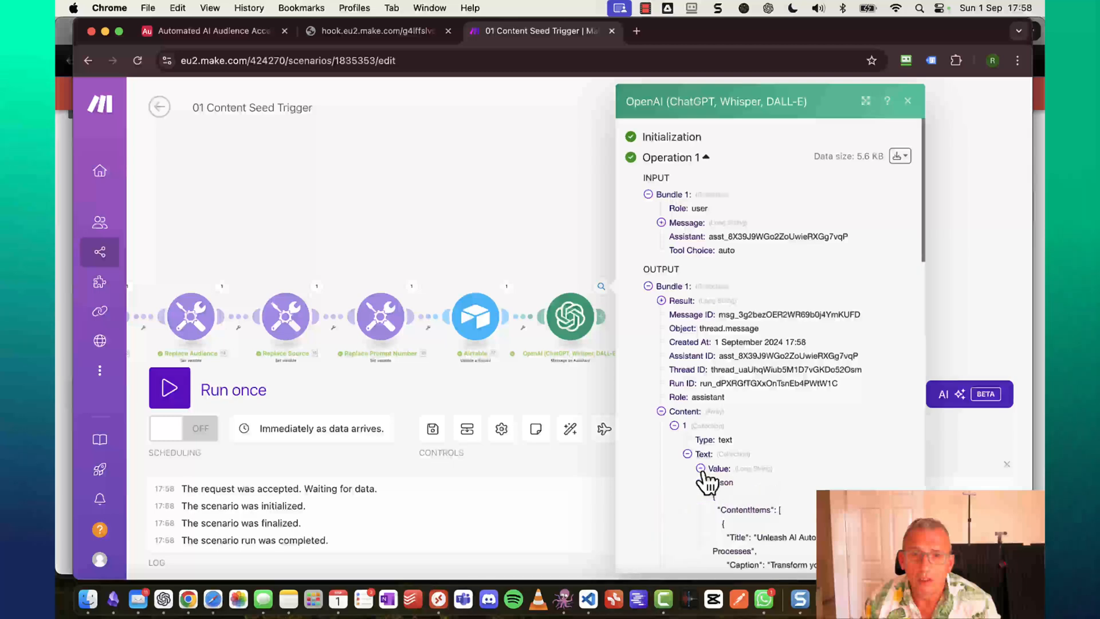
{"action": "scroll", "coordinate": [706, 476], "scroll_direction": "down", "scroll_amount": 3}
{"action": "scroll", "coordinate": [706, 482], "scroll_direction": "down", "scroll_amount": 5}
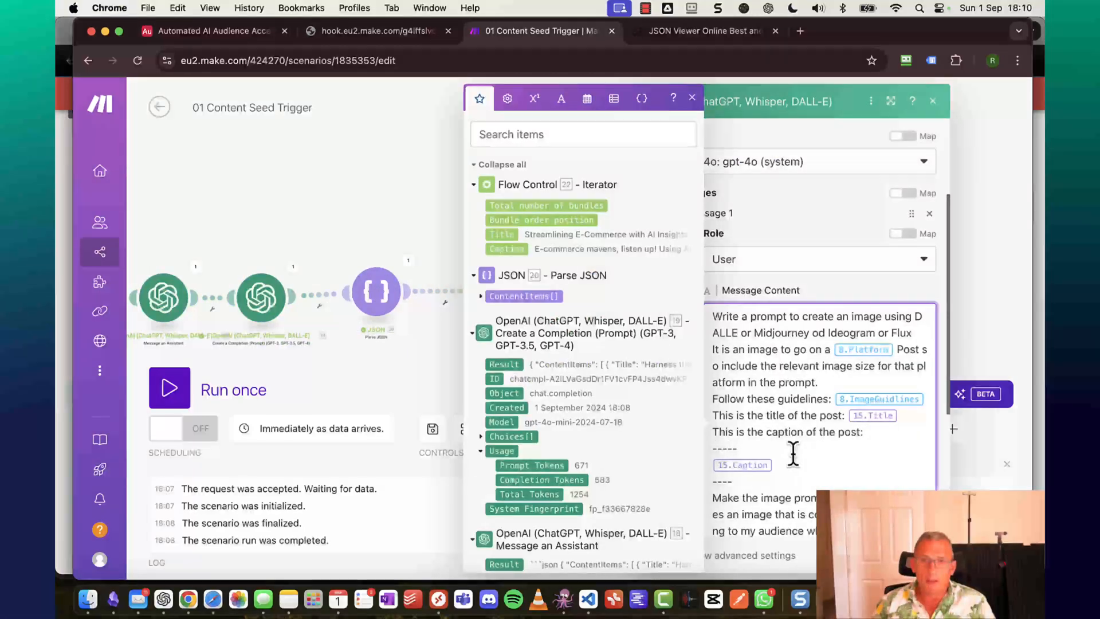
{"action": "scroll", "coordinate": [745, 387], "scroll_direction": "up", "scroll_amount": 2}
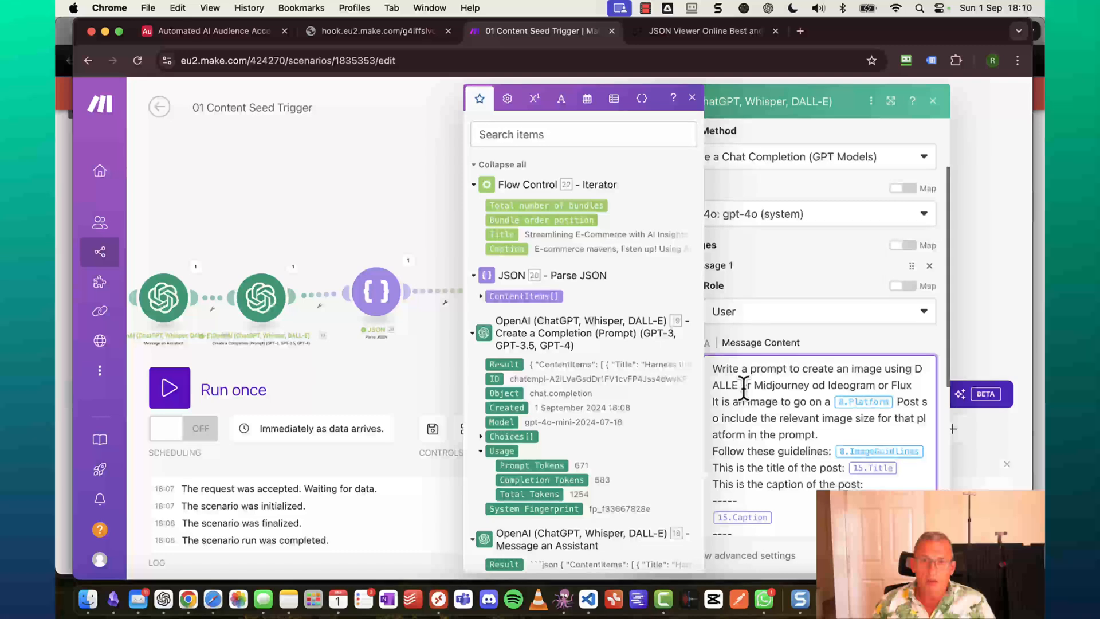
Fix the typo to read 'ram or' and remove the old 8.Platform mapping from the prompt.
{"action": "left_click", "coordinate": [822, 386]}
{"action": "key", "text": "BackSpace"}
{"action": "type", "text": "ram o"}
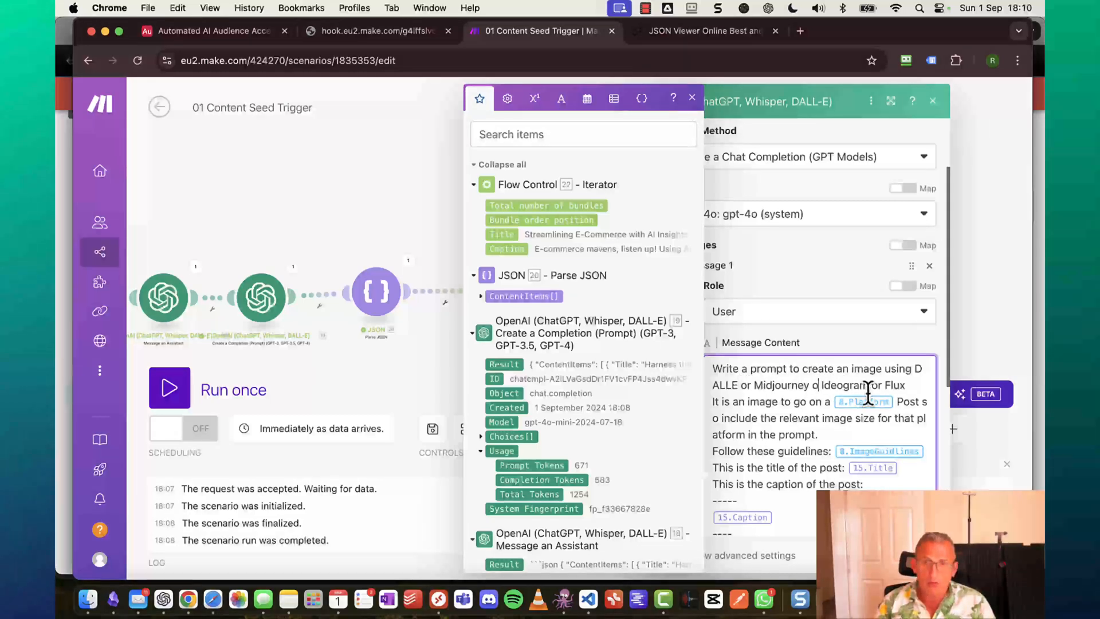
{"action": "type", "text": "r"}
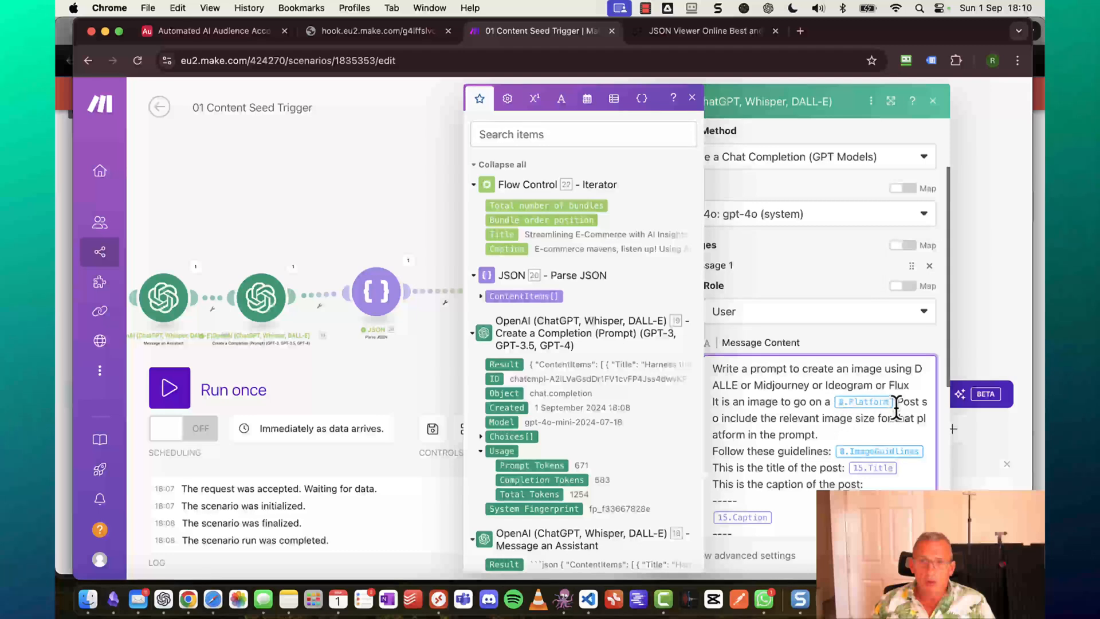
{"action": "left_click", "coordinate": [894, 403]}
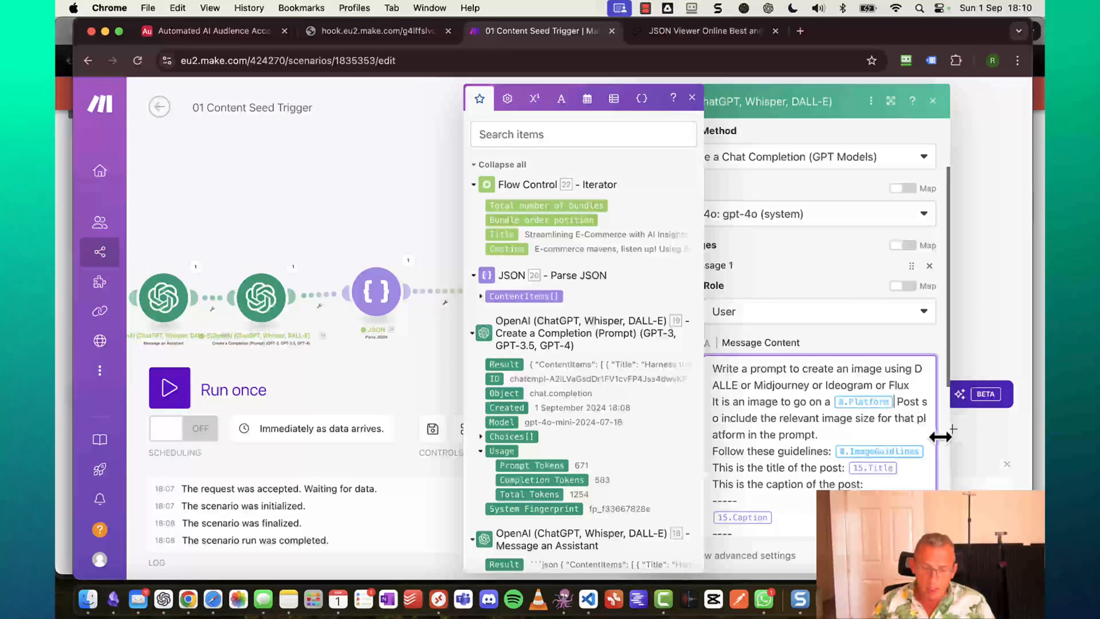
{"action": "key", "text": "BackSpace"}
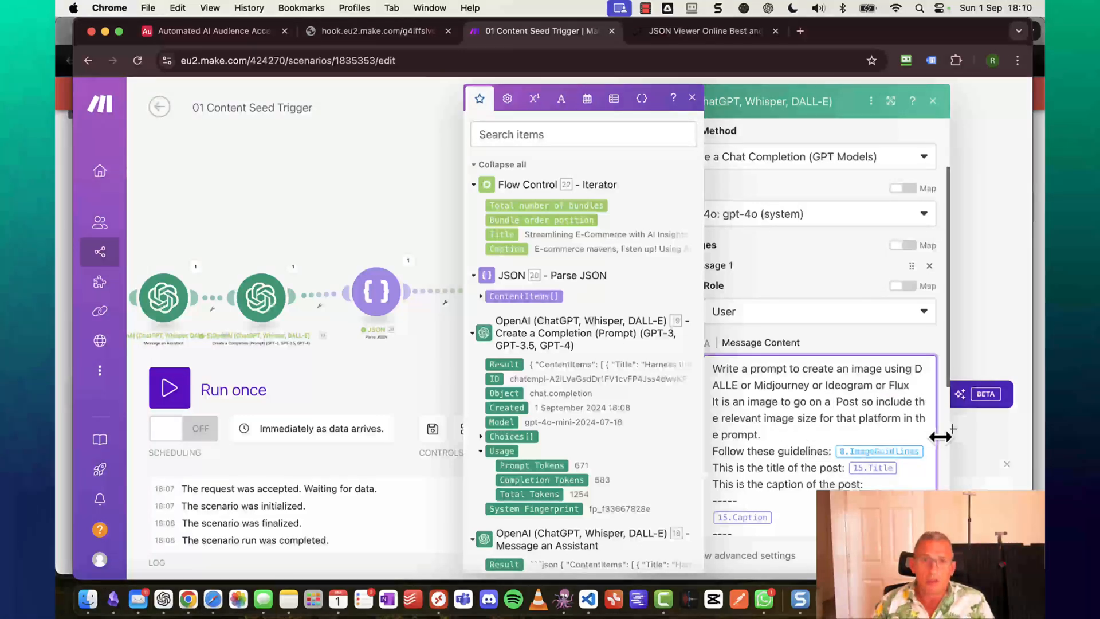
Search 'plat' and insert module 12's Platform value after 'go on a'.
{"action": "left_click", "coordinate": [558, 134]}
{"action": "type", "text": "plat"}
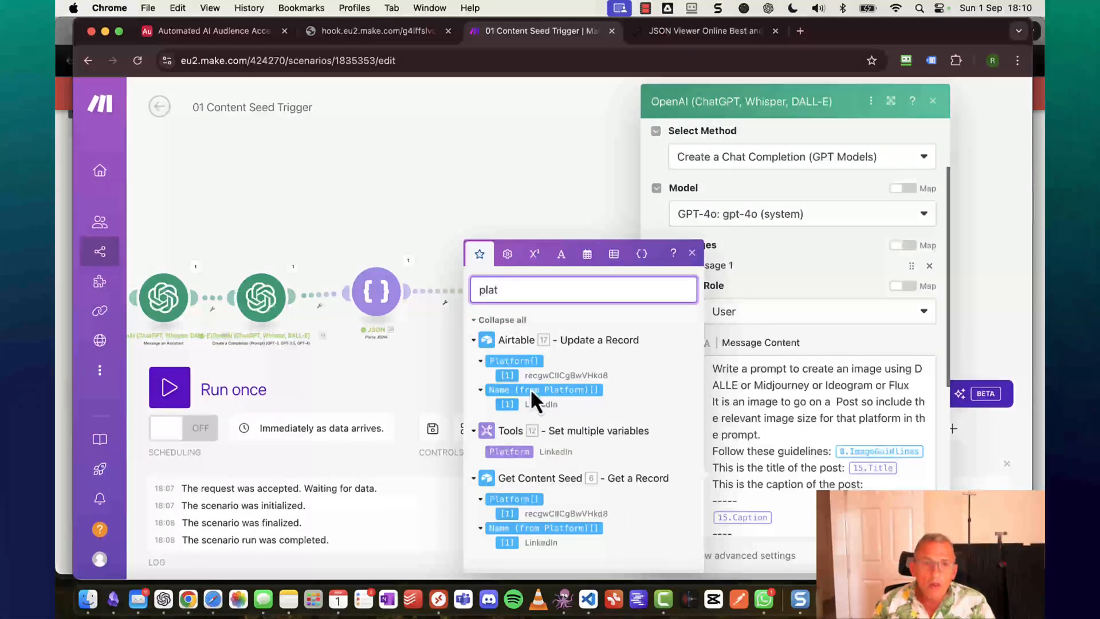
{"action": "left_click", "coordinate": [511, 452]}
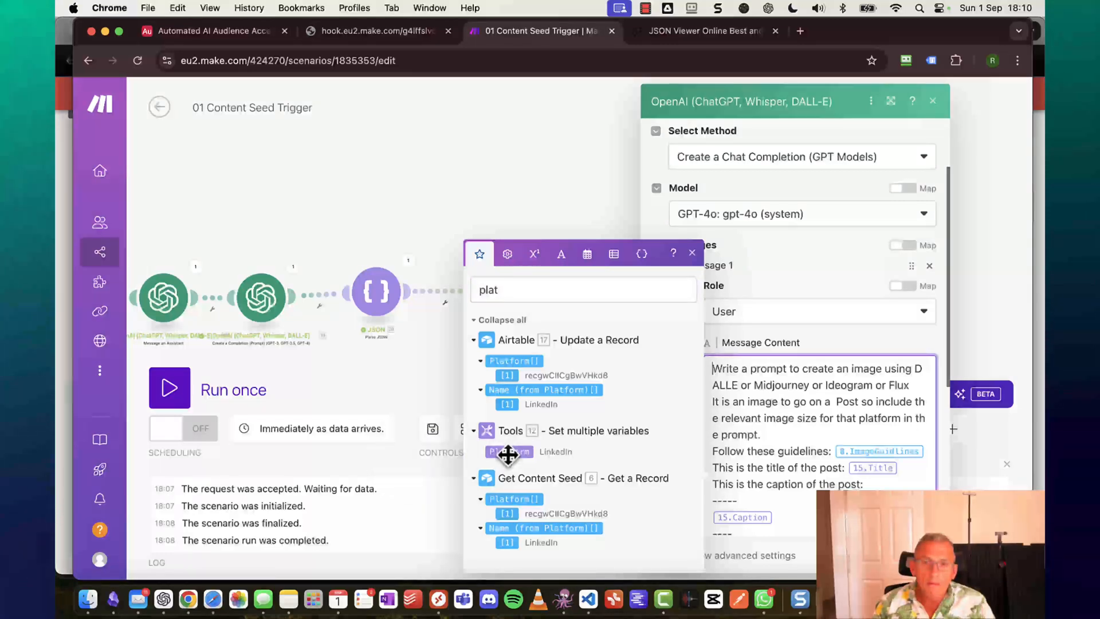
{"action": "left_click", "coordinate": [508, 452]}
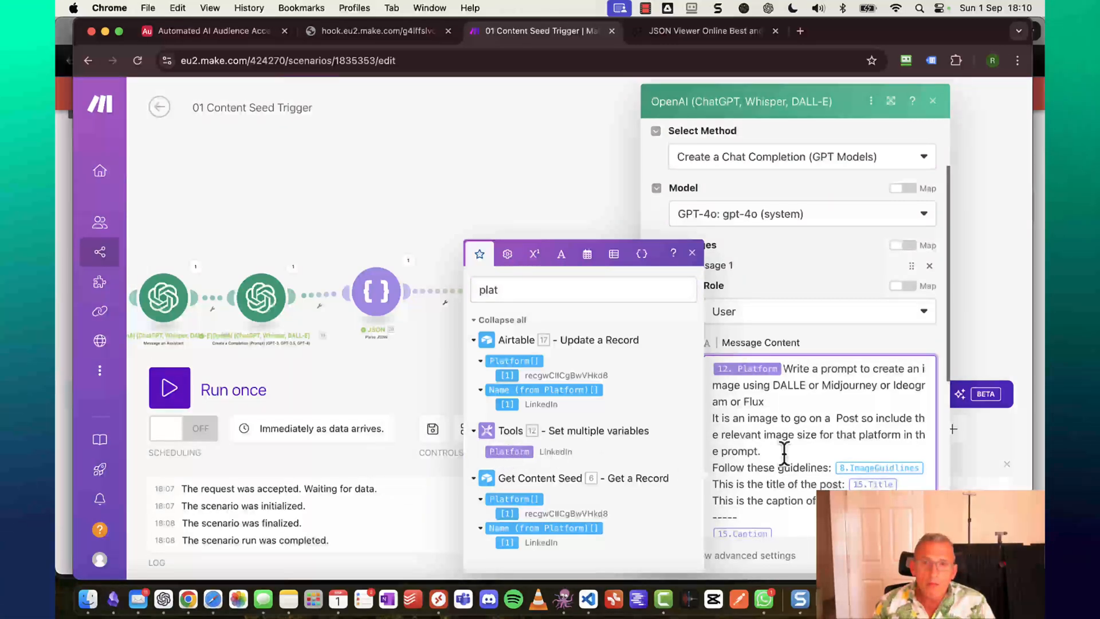
{"action": "key", "text": "BackSpace"}
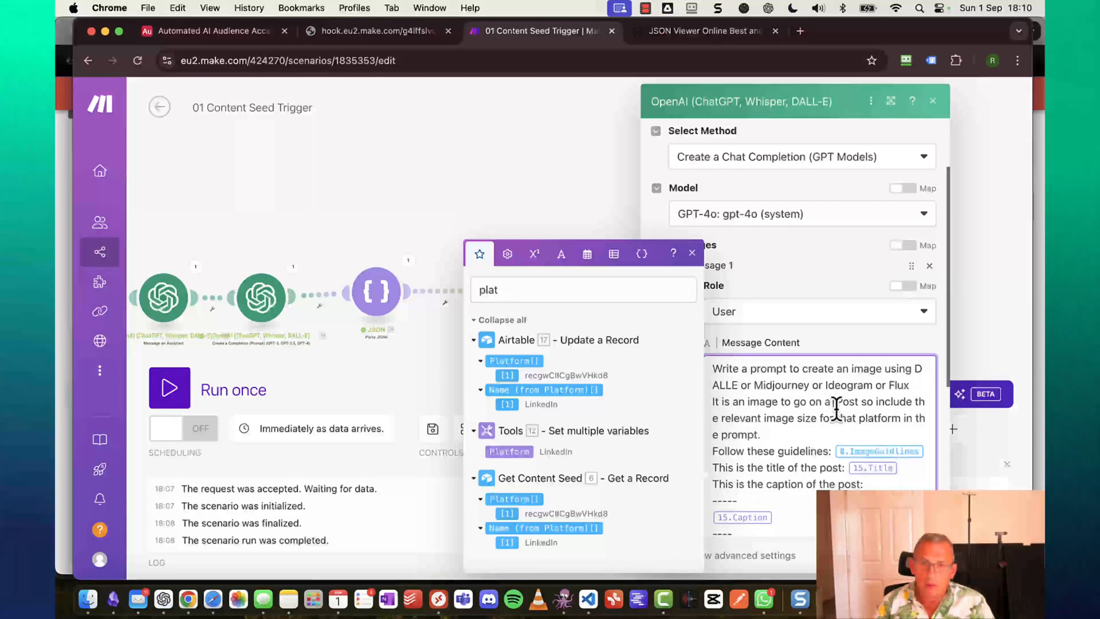
{"action": "left_click", "coordinate": [521, 453]}
{"action": "scroll", "coordinate": [873, 434], "scroll_direction": "down", "scroll_amount": 3}
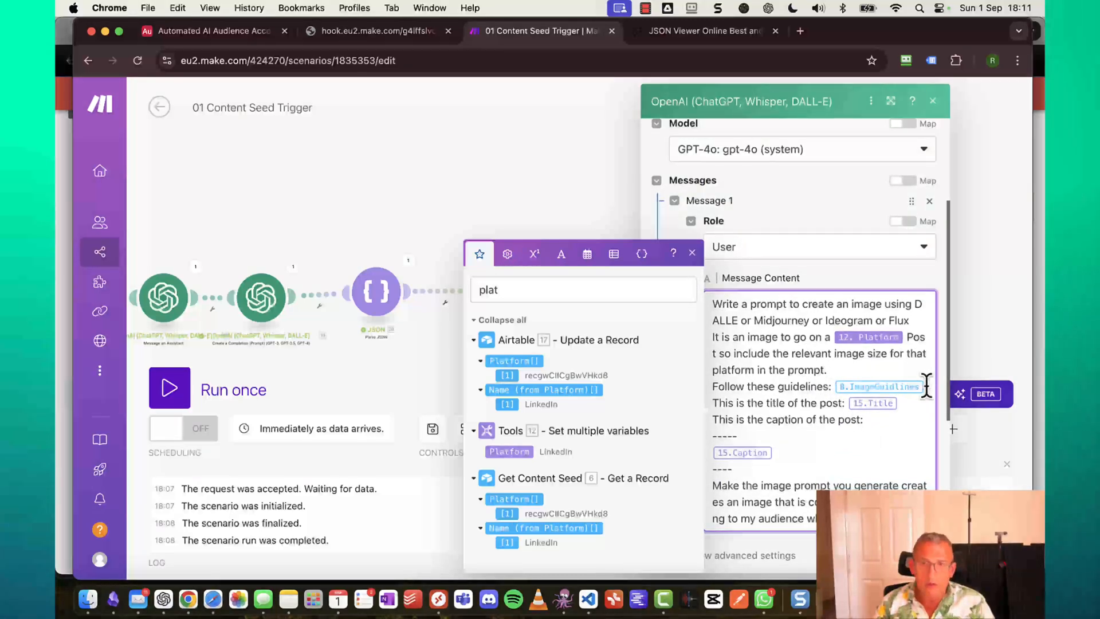
Delete the outdated 8. ImageGuidlines reference from the image prompt.
{"action": "left_click", "coordinate": [927, 386]}
{"action": "key", "text": "BackSpace"}
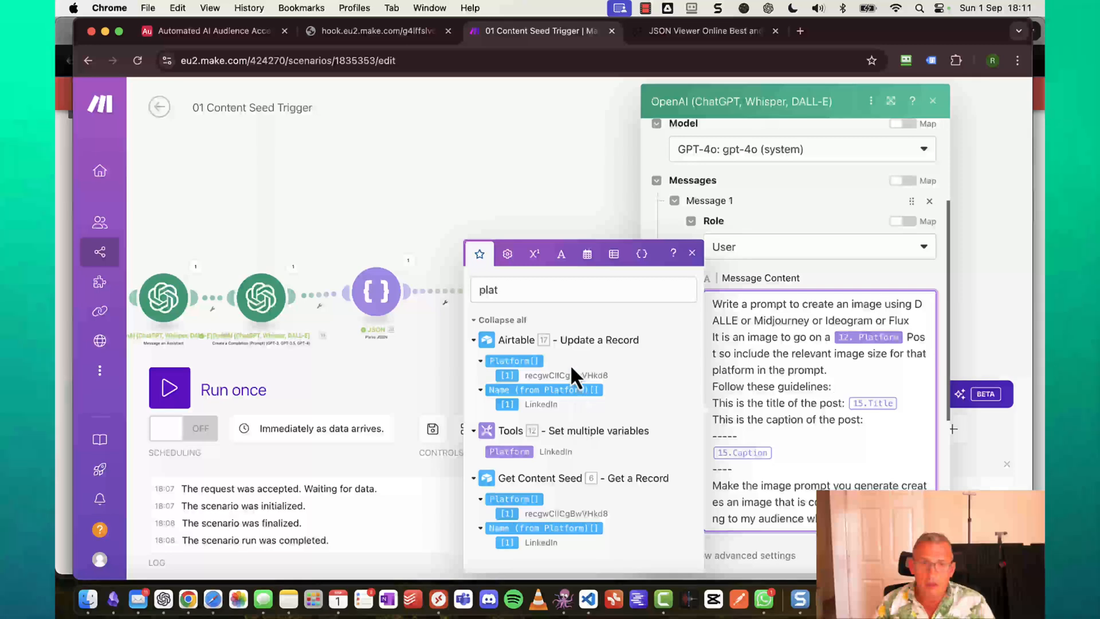
{"action": "left_click", "coordinate": [545, 289]}
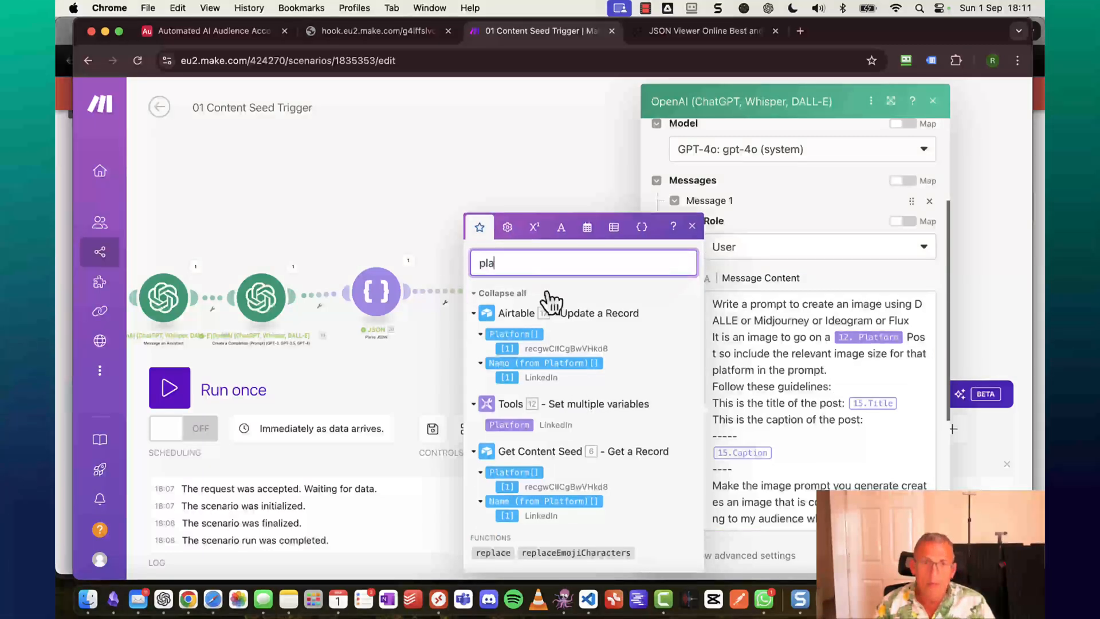
Insert 12.ImageGuidelines after 'Follow these guidelines:' in the Message Content.
{"action": "key", "text": "BackSpace"}
{"action": "key", "text": "BackSpace"}
{"action": "key", "text": "BackSpace"}
{"action": "key", "text": "BackSpace"}
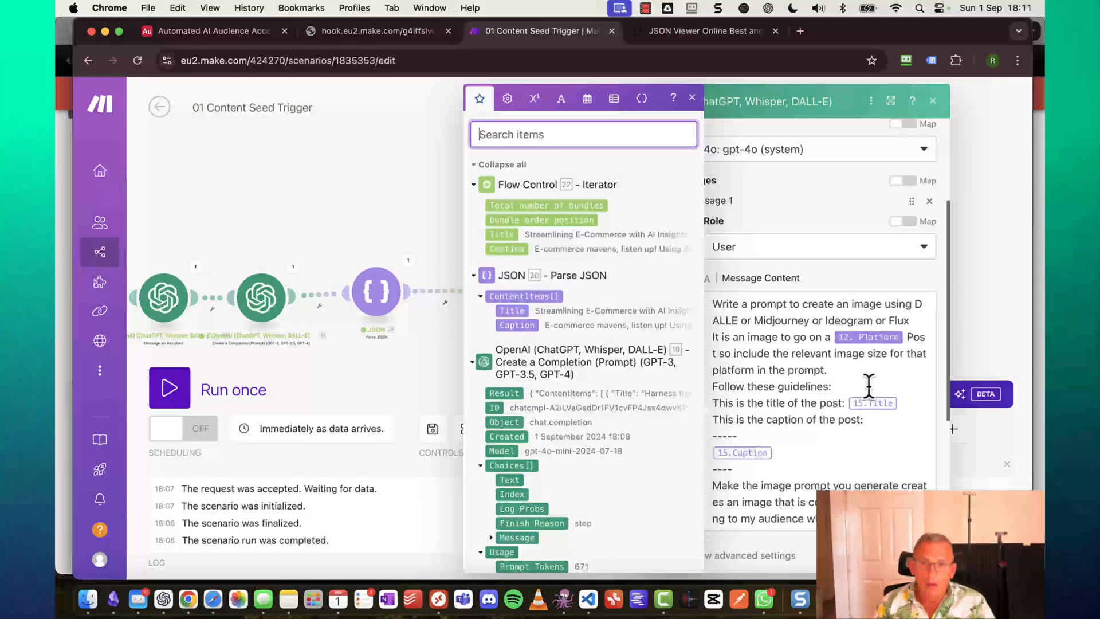
{"action": "left_click", "coordinate": [842, 386]}
{"action": "scroll", "coordinate": [538, 361], "scroll_direction": "down", "scroll_amount": 15}
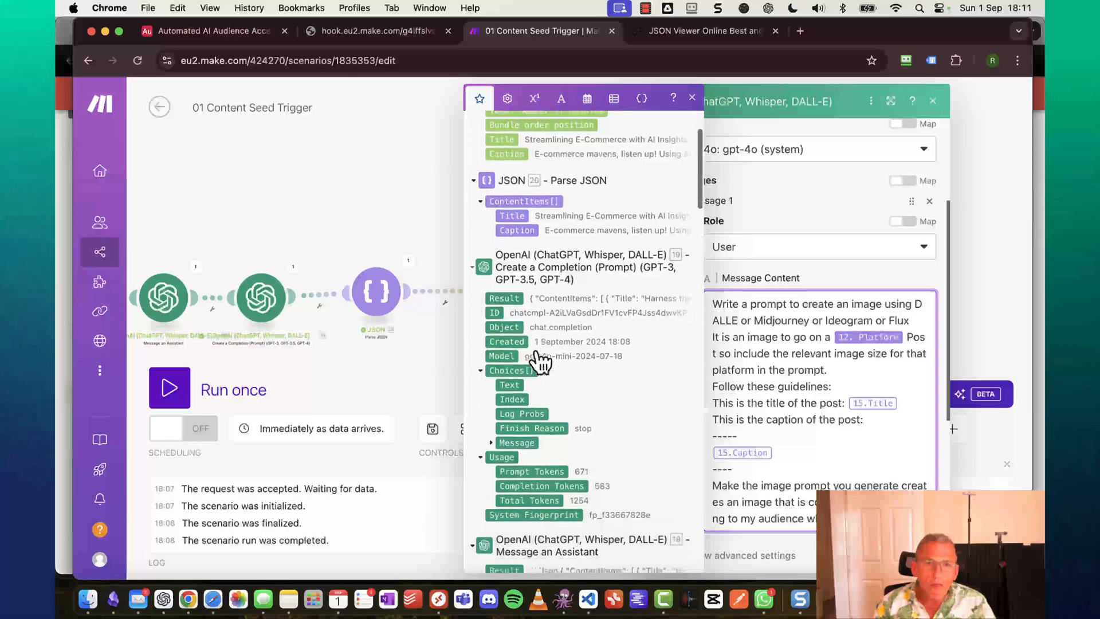
{"action": "scroll", "coordinate": [535, 350], "scroll_direction": "down", "scroll_amount": 15}
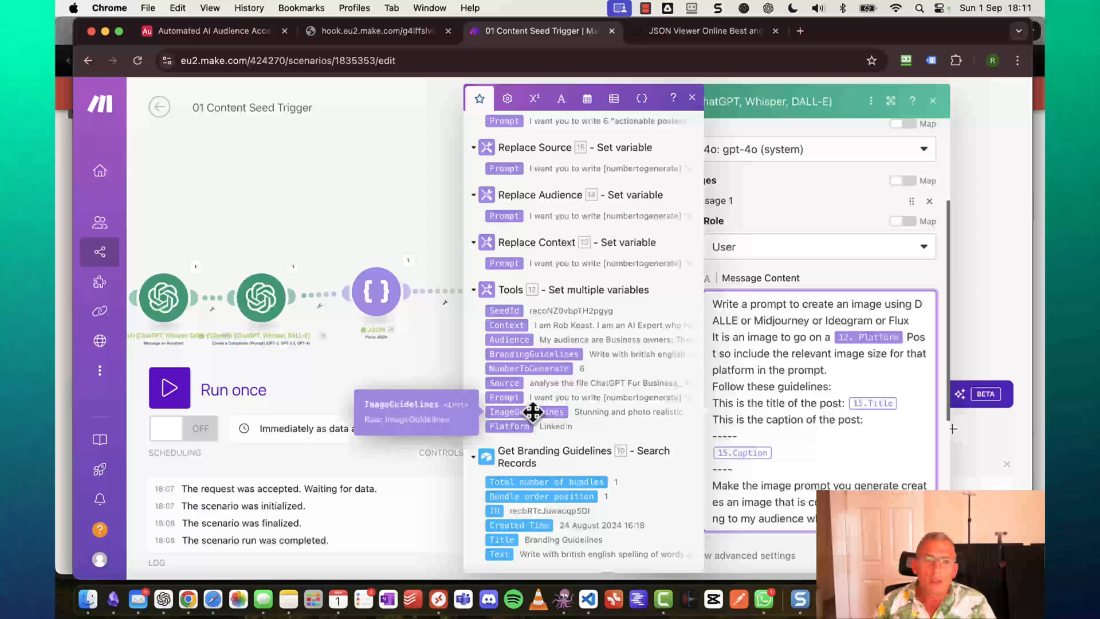
{"action": "left_click", "coordinate": [542, 412]}
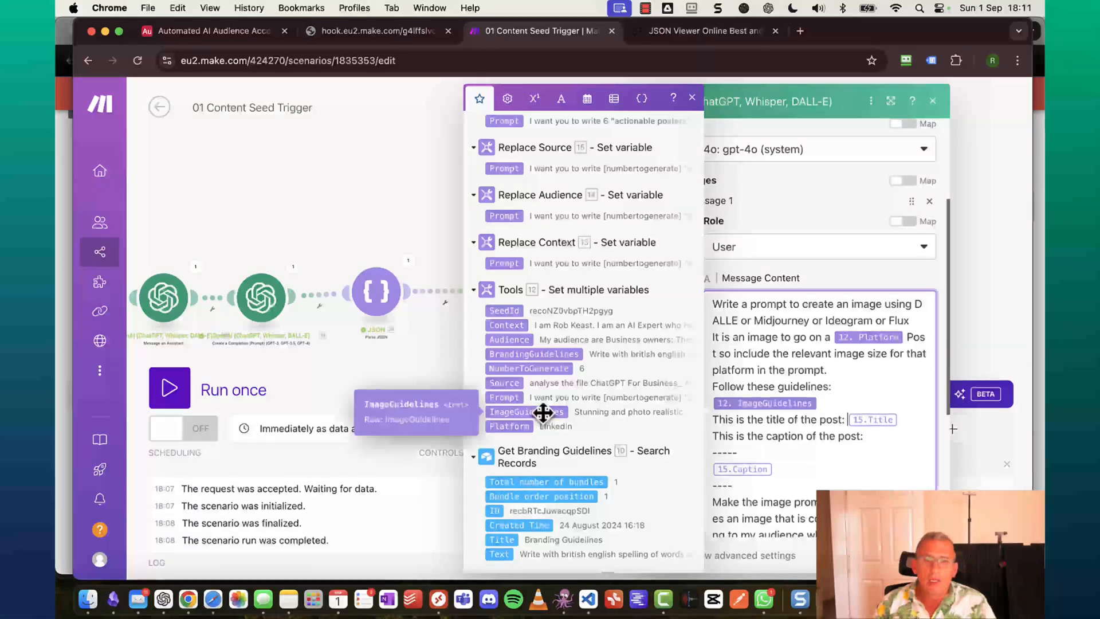
{"action": "scroll", "coordinate": [831, 373], "scroll_direction": "down", "scroll_amount": 3}
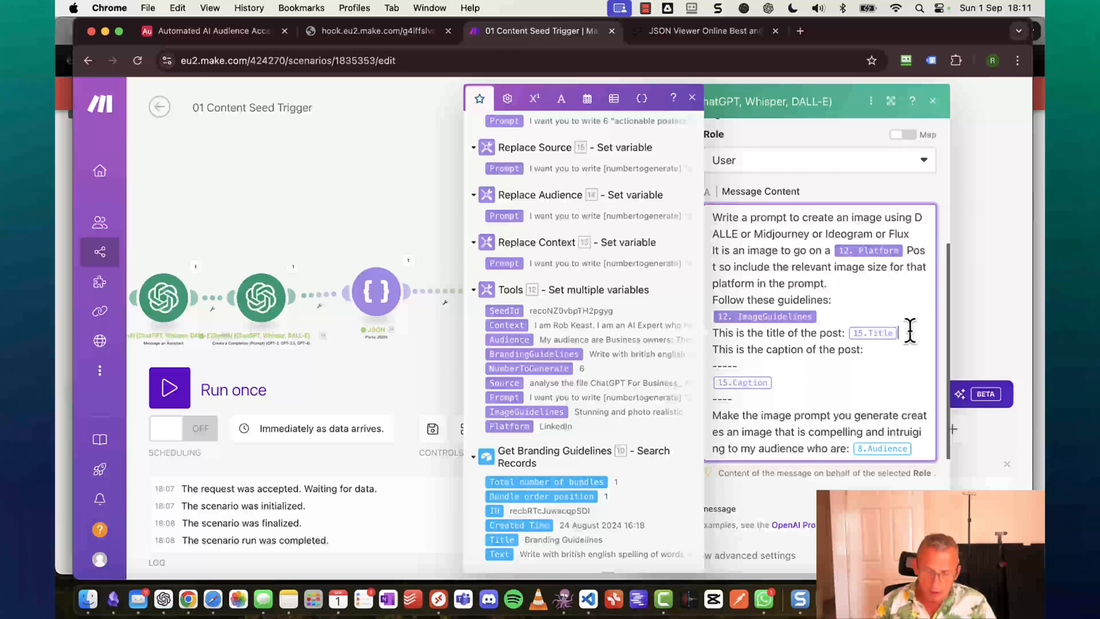
{"action": "scroll", "coordinate": [576, 326], "scroll_direction": "up", "scroll_amount": 15}
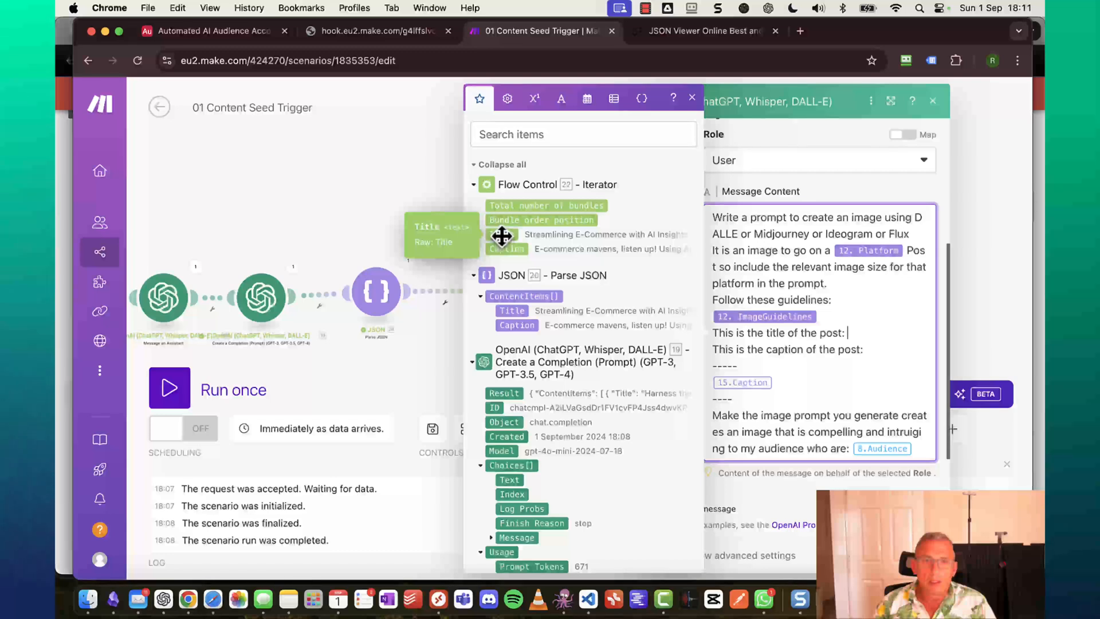
Map 22.Title after the title line and 20.ContentItems[] Caption on its own line.
{"action": "left_click", "coordinate": [502, 235]}
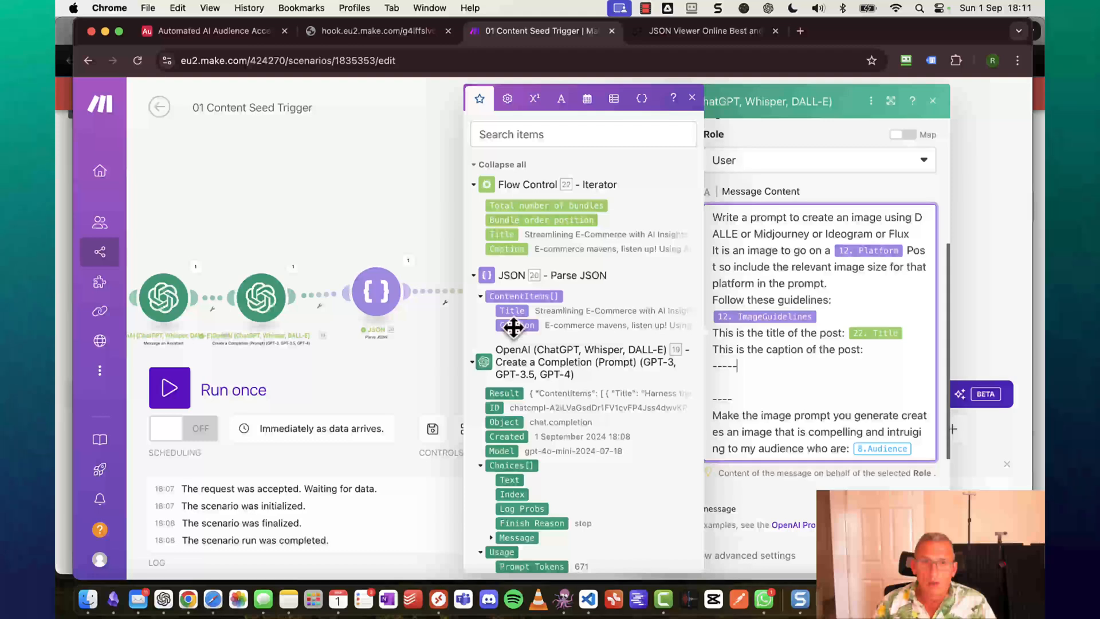
{"action": "left_click_drag", "start_coordinate": [794, 412], "coordinate": [773, 390]}
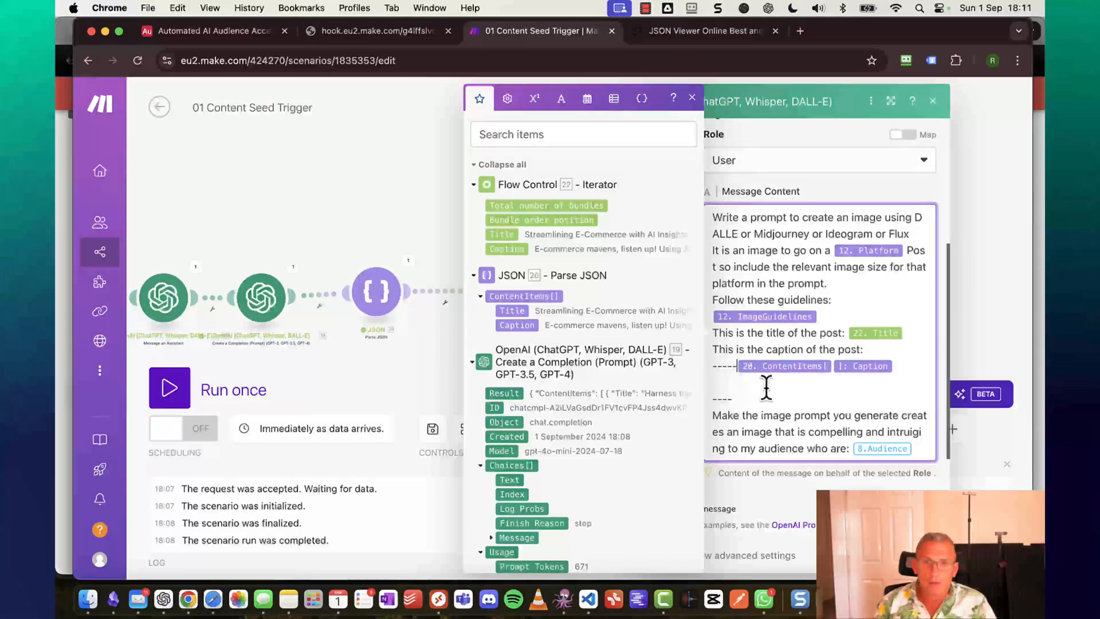
{"action": "key", "text": "Return"}
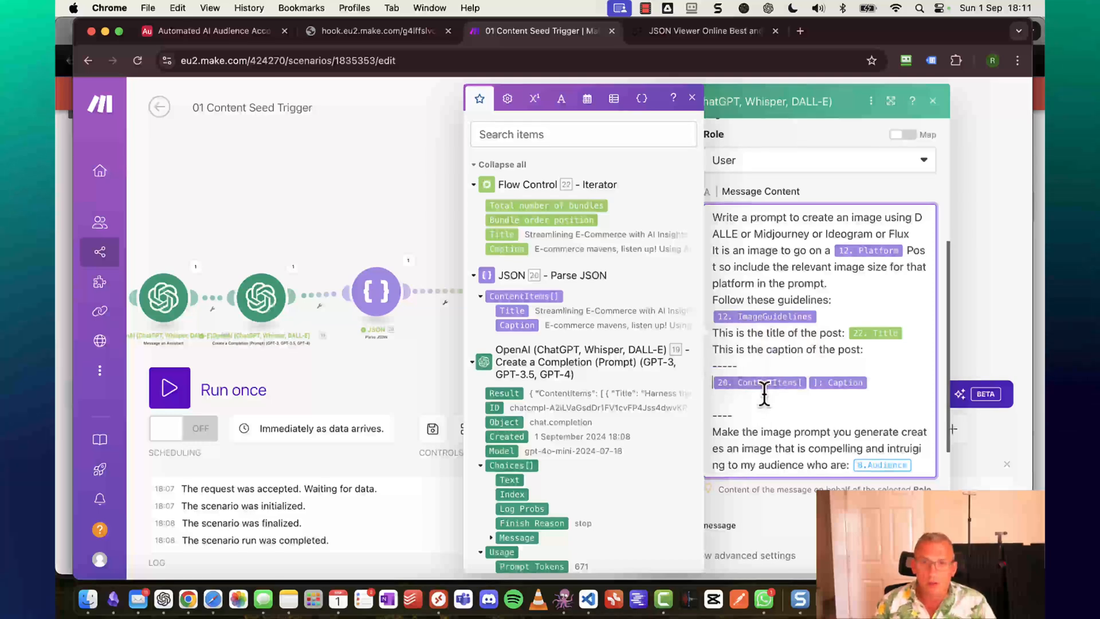
{"action": "scroll", "coordinate": [761, 396], "scroll_direction": "down", "scroll_amount": 5}
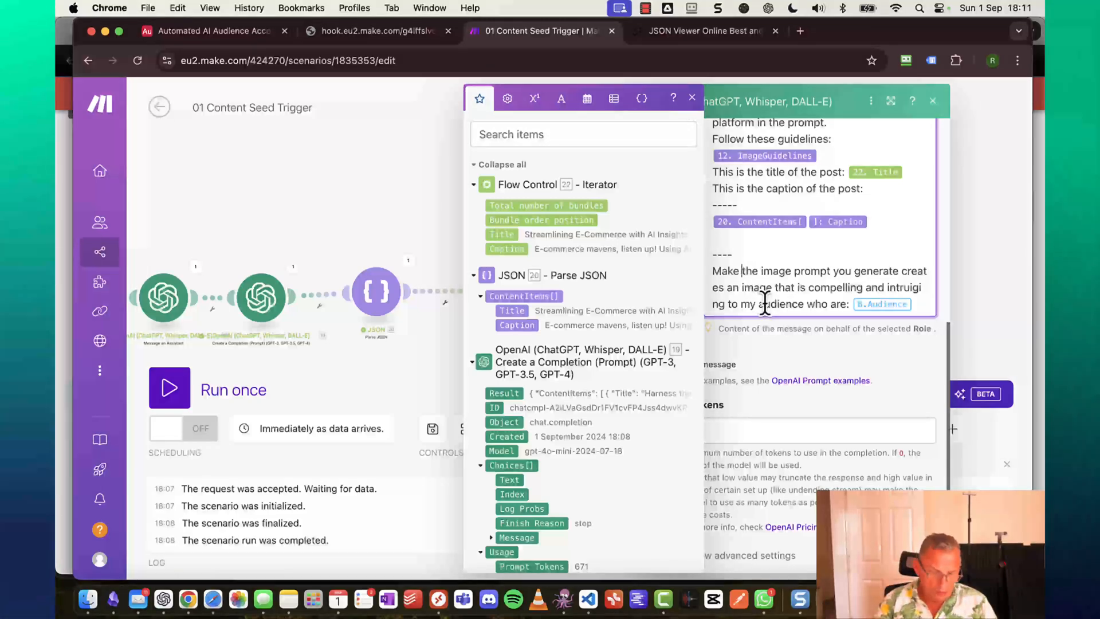
Reword the line to 'Make sure' and replace 8. Audience with 12.Audience.
{"action": "type", "text": "ure"}
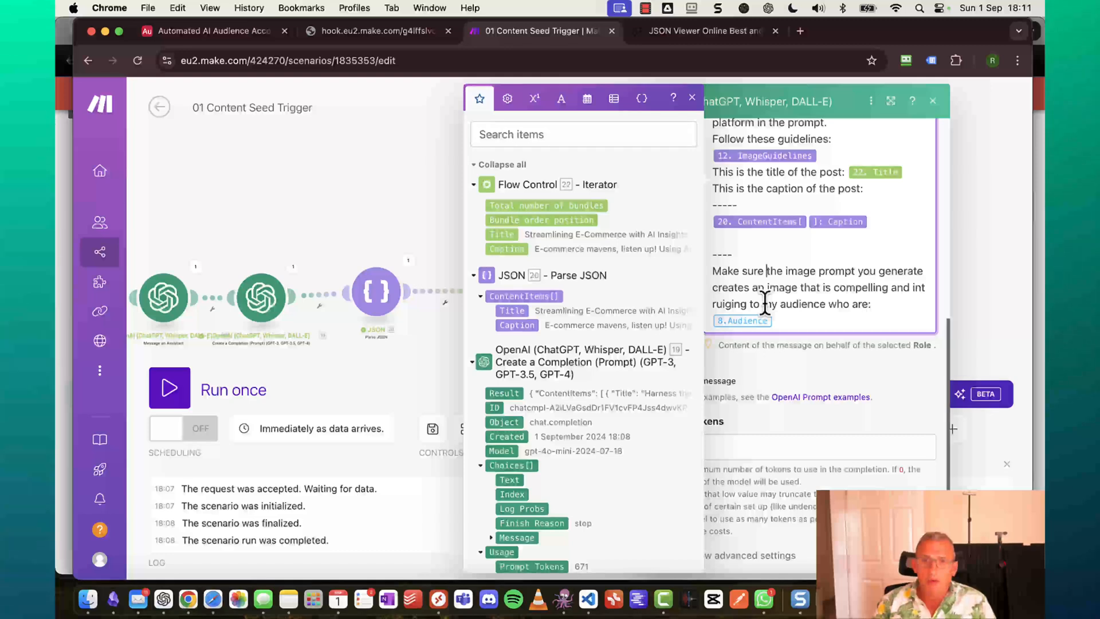
{"action": "key", "text": "Right"}
{"action": "key", "text": "Right"}
{"action": "key", "text": "Right"}
{"action": "key", "text": "Right"}
{"action": "key", "text": "Right"}
{"action": "key", "text": "Right"}
{"action": "key", "text": "Right"}
{"action": "key", "text": "Right"}
{"action": "key", "text": "Right"}
{"action": "key", "text": "Right"}
{"action": "key", "text": "Right"}
{"action": "key", "text": "Right"}
{"action": "key", "text": "Right"}
{"action": "key", "text": "Right"}
{"action": "key", "text": "Right"}
{"action": "key", "text": "Right"}
{"action": "key", "text": "Right"}
{"action": "key", "text": "Right"}
{"action": "key", "text": "Right"}
{"action": "key", "text": "Right"}
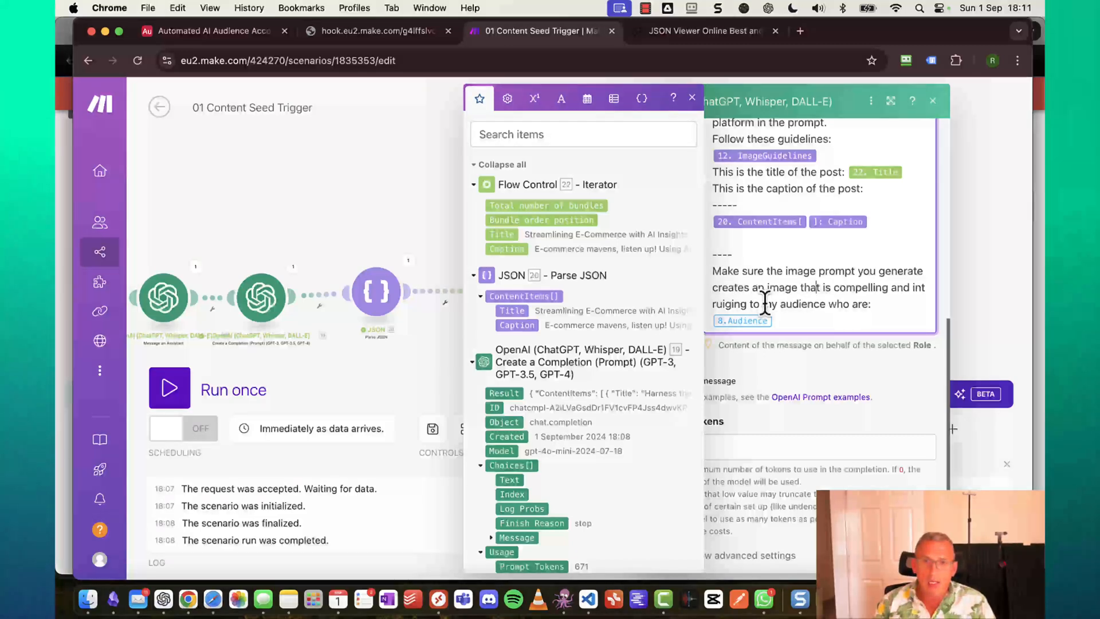
{"action": "key", "text": "Right"}
{"action": "key", "text": "Right"}
{"action": "key", "text": "Right"}
{"action": "key", "text": "Right"}
{"action": "key", "text": "Right"}
{"action": "key", "text": "Right"}
{"action": "key", "text": "Right"}
{"action": "key", "text": "Right"}
{"action": "key", "text": "Right"}
{"action": "key", "text": "Right"}
{"action": "key", "text": "Right"}
{"action": "key", "text": "Right"}
{"action": "key", "text": "Right"}
{"action": "key", "text": "Right"}
{"action": "key", "text": "Right"}
{"action": "key", "text": "Right"}
{"action": "key", "text": "Right"}
{"action": "key", "text": "Right"}
{"action": "key", "text": "Right"}
{"action": "key", "text": "Right"}
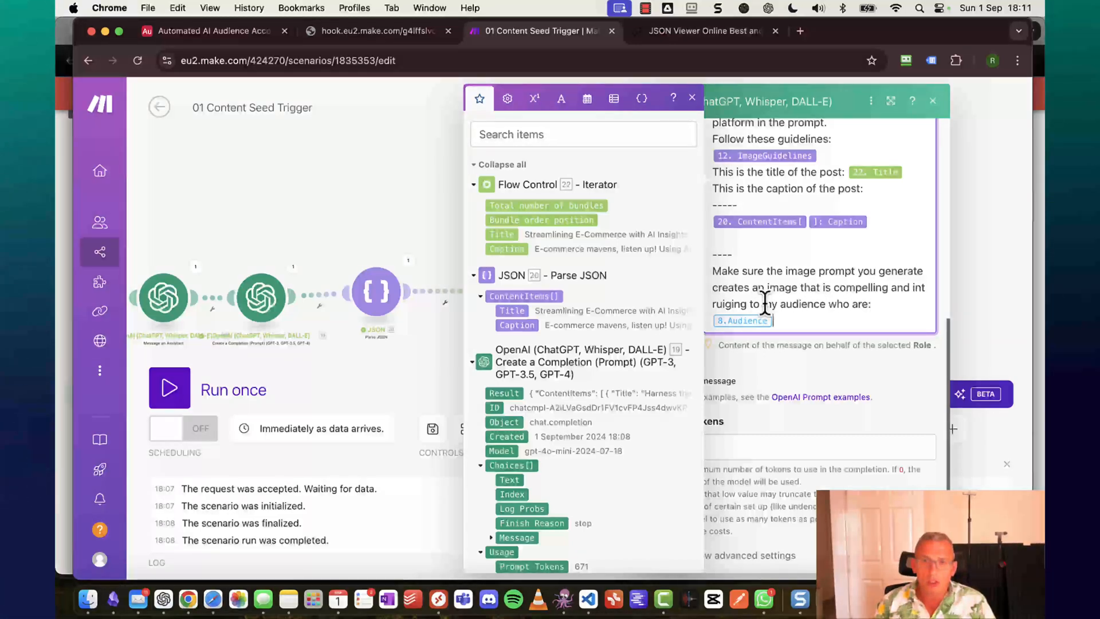
{"action": "key", "text": "BackSpace"}
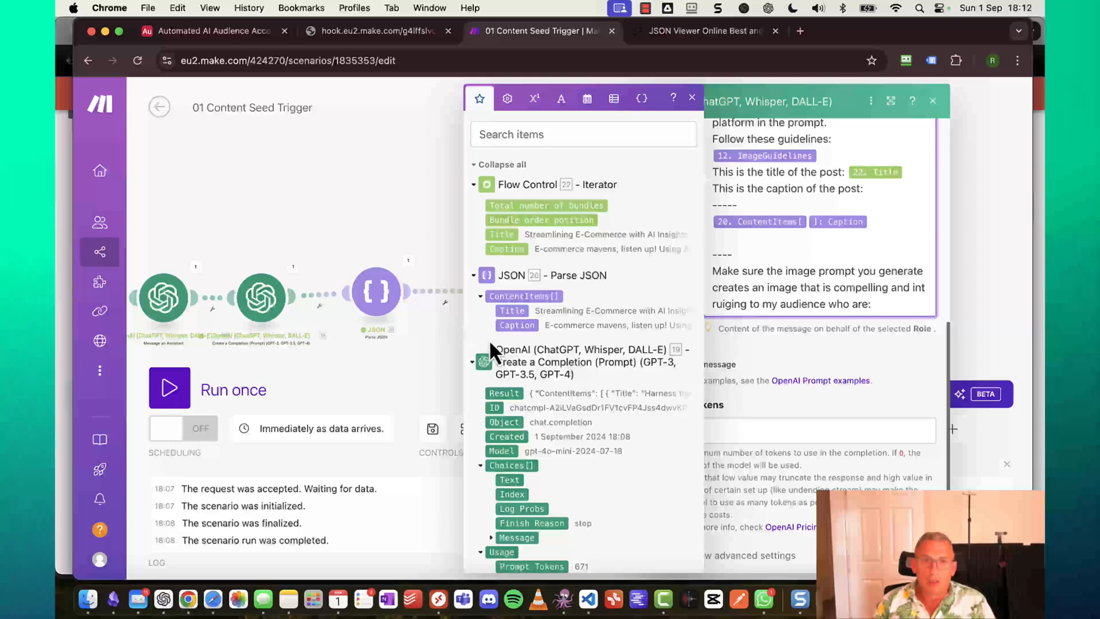
{"action": "scroll", "coordinate": [533, 373], "scroll_direction": "down", "scroll_amount": 10}
{"action": "scroll", "coordinate": [537, 372], "scroll_direction": "down", "scroll_amount": 15}
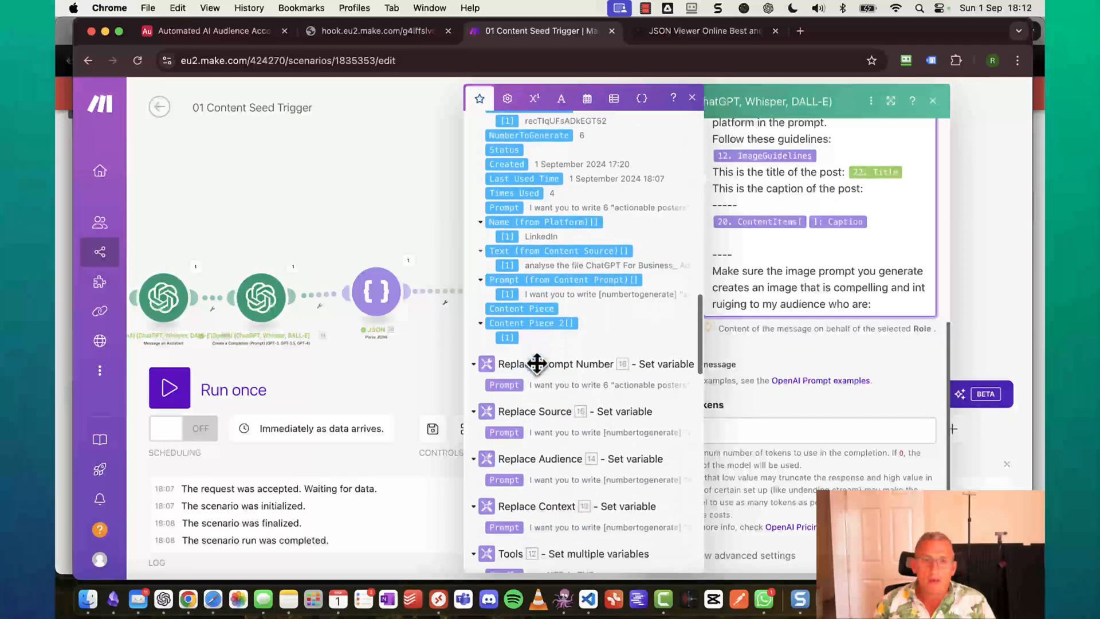
{"action": "scroll", "coordinate": [535, 363], "scroll_direction": "down", "scroll_amount": 10}
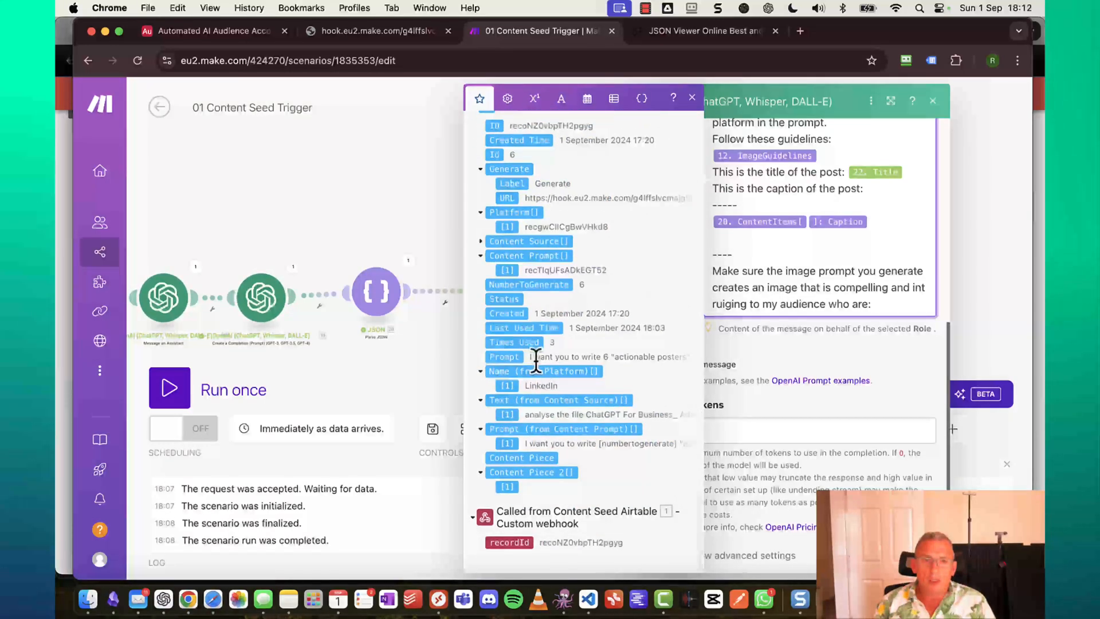
{"action": "scroll", "coordinate": [535, 362], "scroll_direction": "up", "scroll_amount": 5}
{"action": "scroll", "coordinate": [536, 361], "scroll_direction": "up", "scroll_amount": 15}
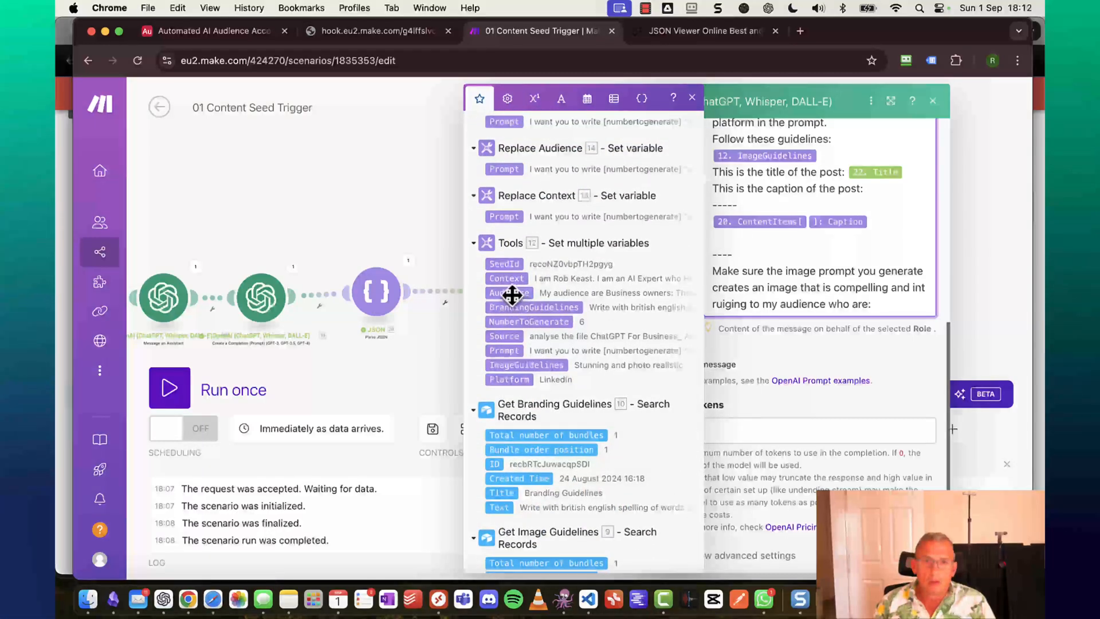
{"action": "left_click", "coordinate": [512, 294]}
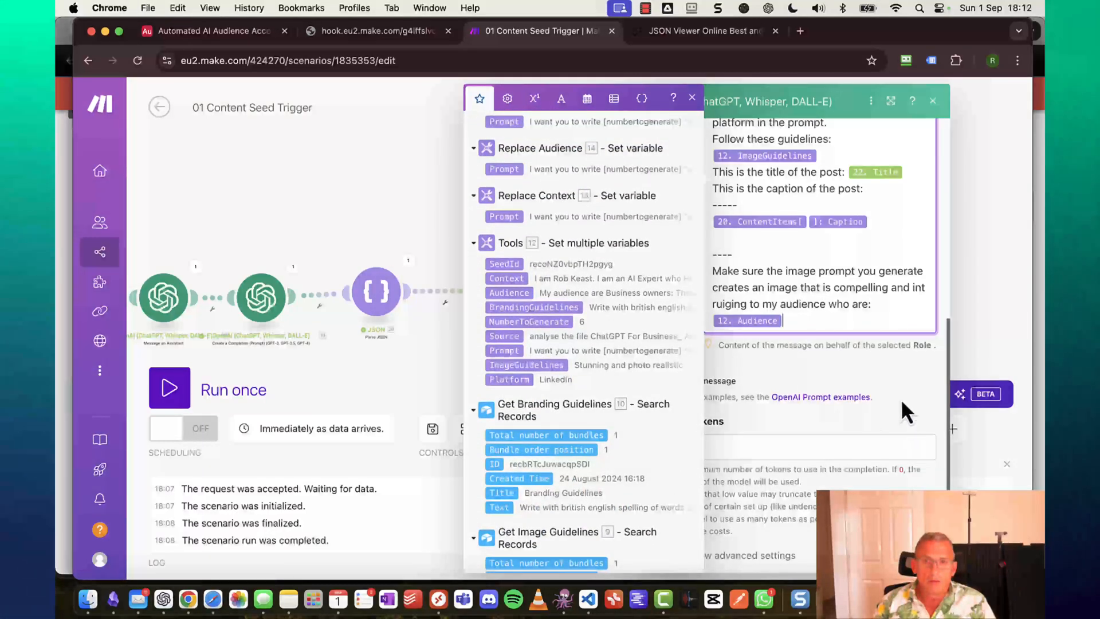
With Max Tokens at 0, close the image-prompt module's settings.
{"action": "left_click", "coordinate": [817, 427]}
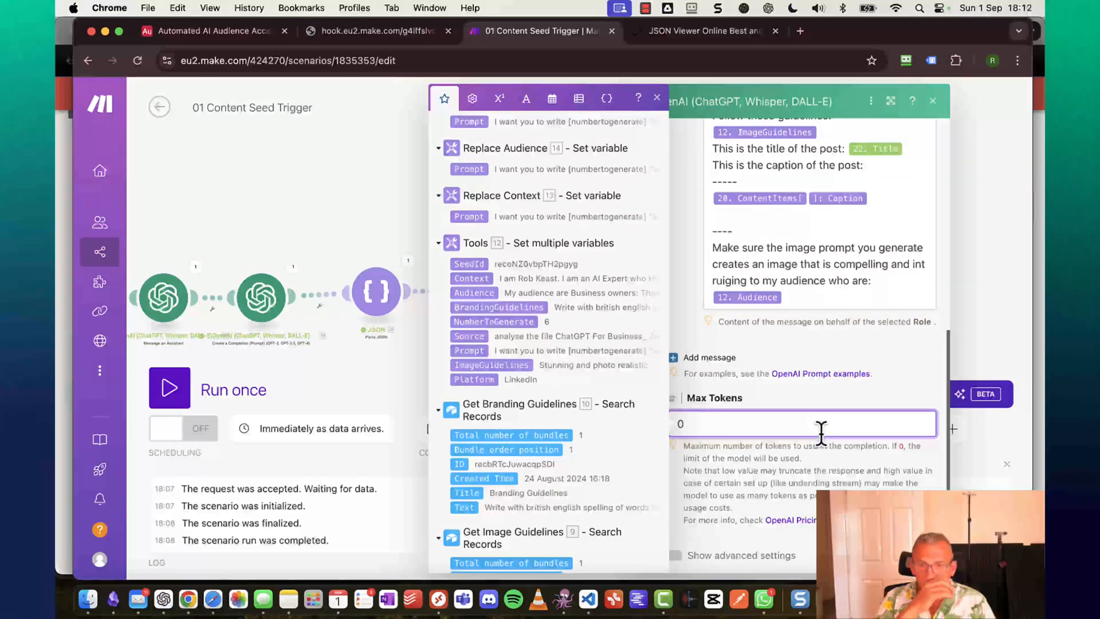
{"action": "scroll", "coordinate": [829, 319], "scroll_direction": "up", "scroll_amount": 6}
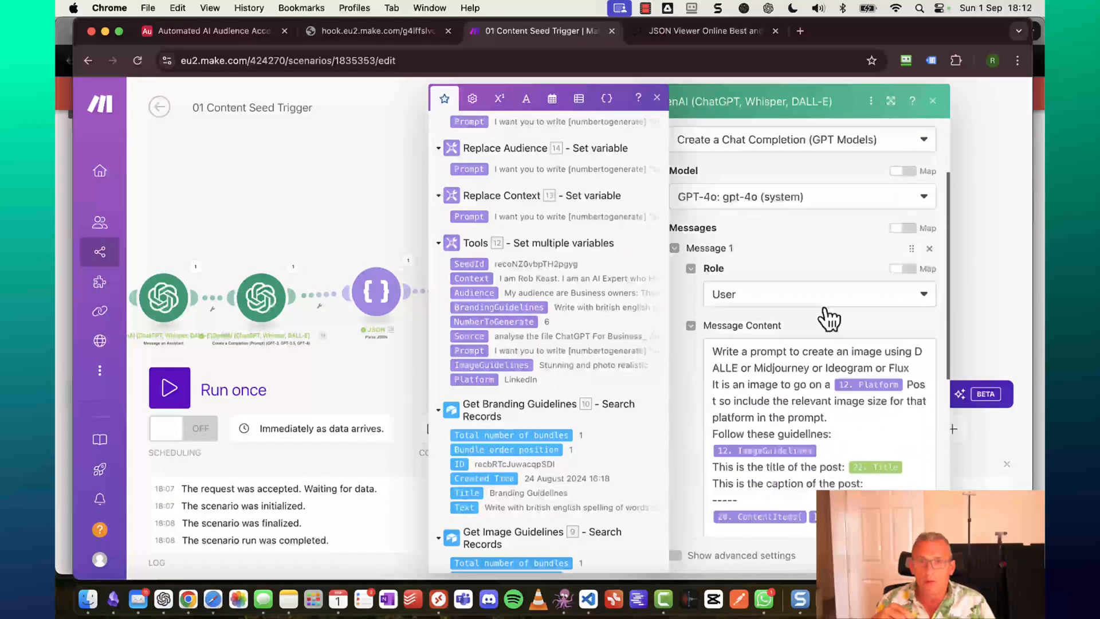
{"action": "scroll", "coordinate": [829, 319], "scroll_direction": "up", "scroll_amount": 2}
{"action": "scroll", "coordinate": [825, 312], "scroll_direction": "down", "scroll_amount": 10}
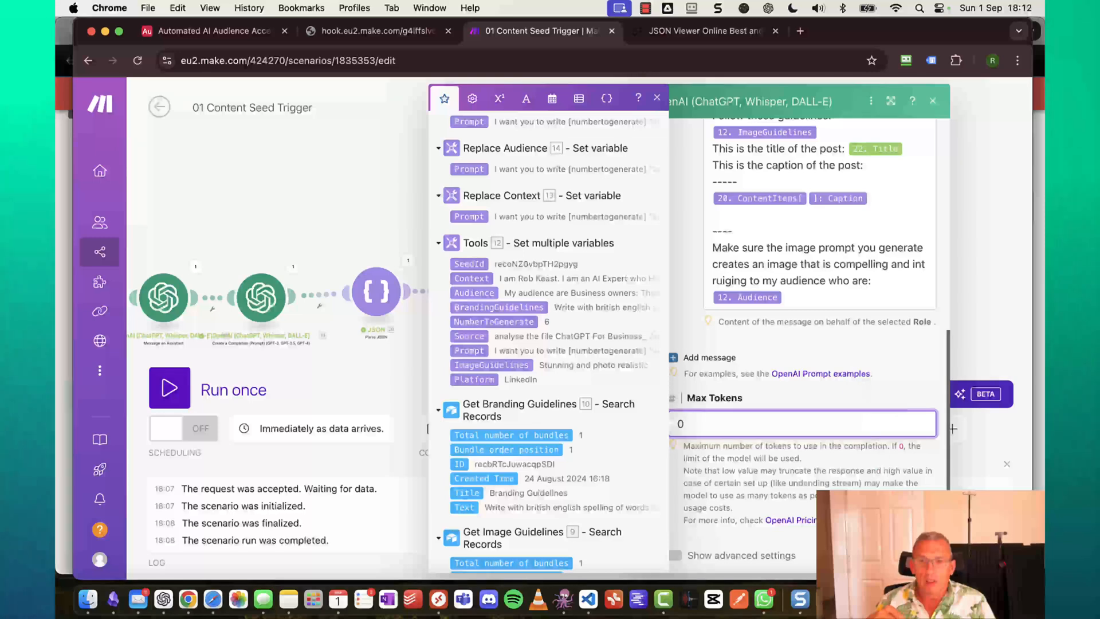
{"action": "left_click", "coordinate": [921, 556]}
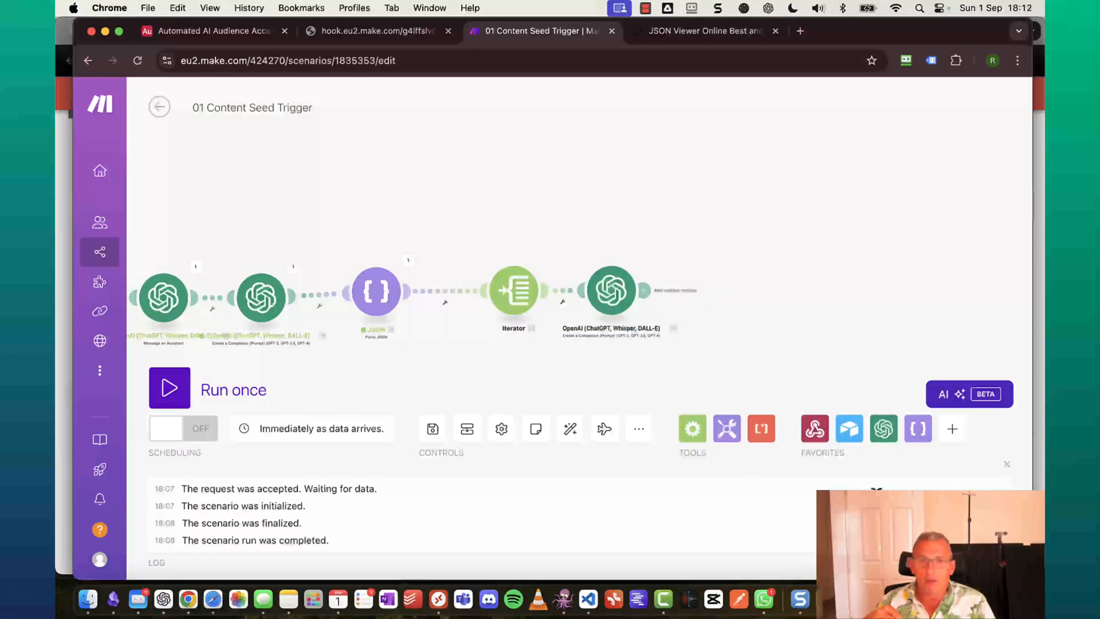
Add an OpenAI Generate an Image module after the last OpenAI module.
{"action": "left_click_drag", "start_coordinate": [612, 302], "coordinate": [676, 298]}
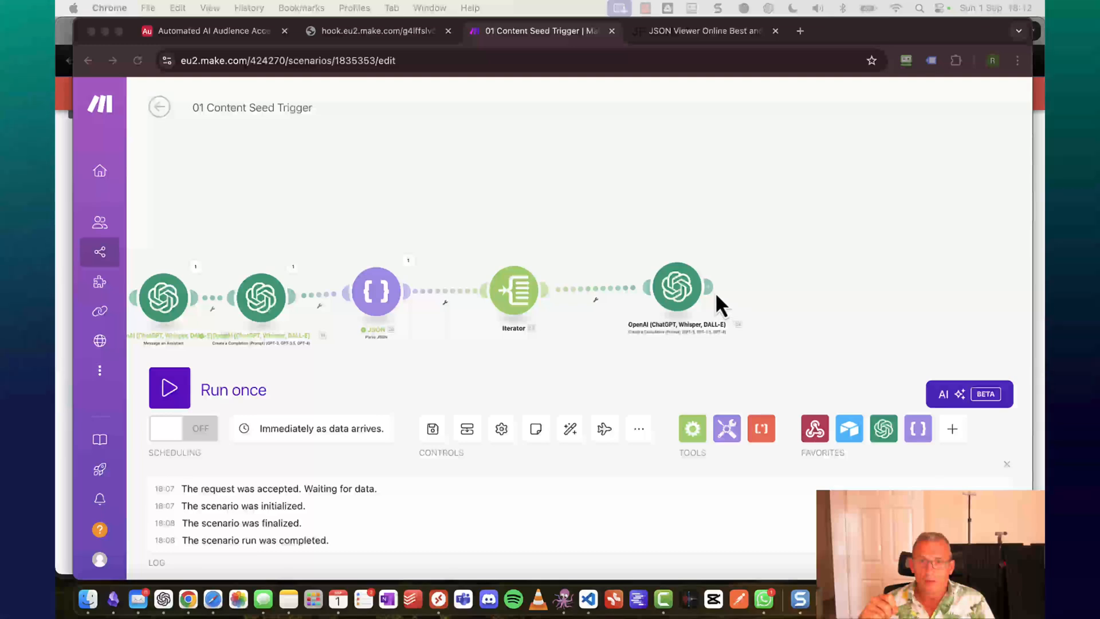
{"action": "left_click", "coordinate": [711, 288]}
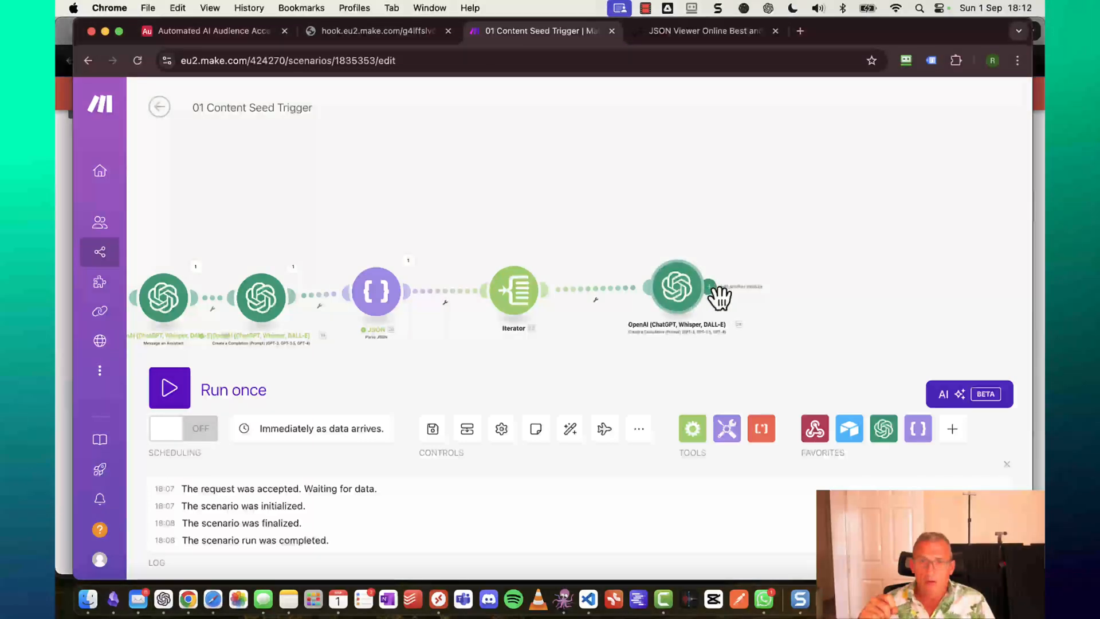
{"action": "left_click", "coordinate": [713, 288]}
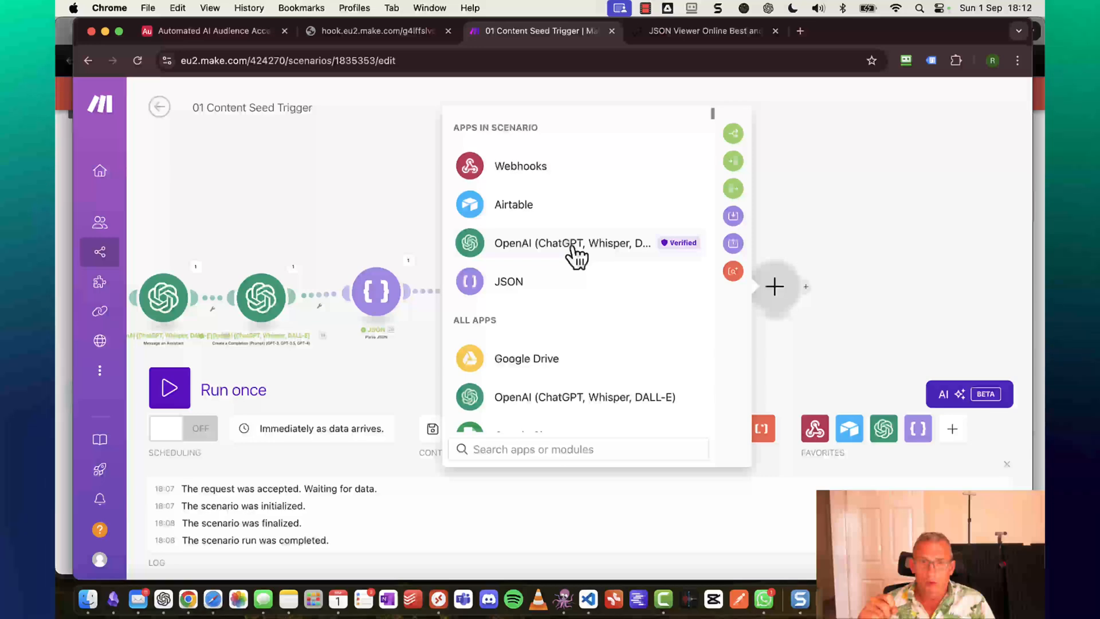
{"action": "left_click", "coordinate": [574, 247]}
{"action": "scroll", "coordinate": [581, 304], "scroll_direction": "down", "scroll_amount": 5}
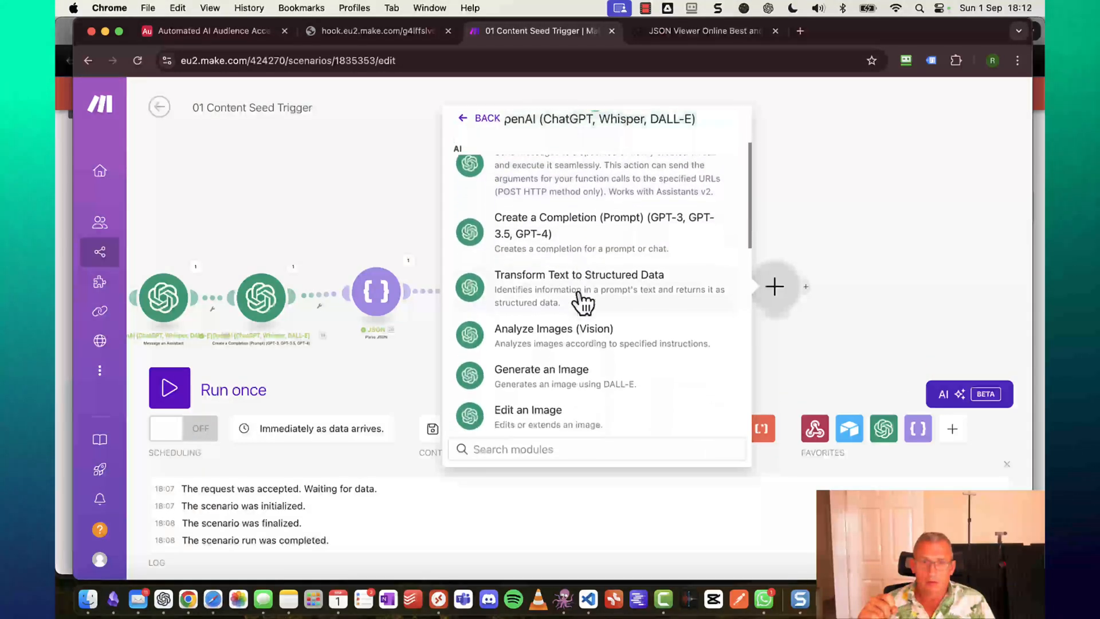
{"action": "left_click", "coordinate": [565, 333]}
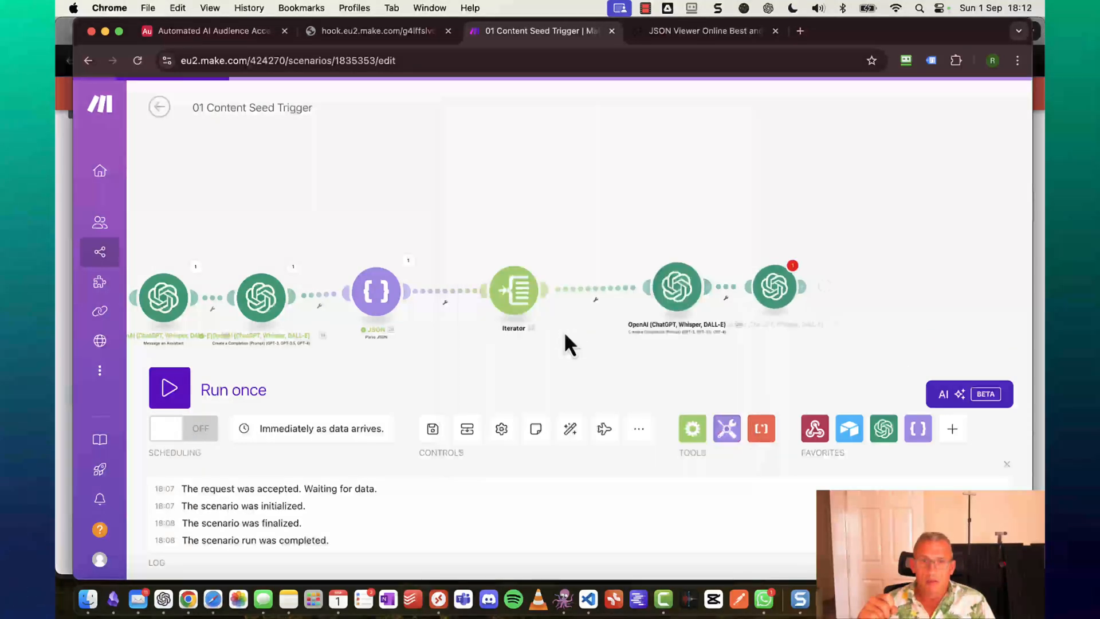
Set the model to Dall-E 3, map 24. Result into Prompt, and save.
{"action": "left_click", "coordinate": [618, 352]}
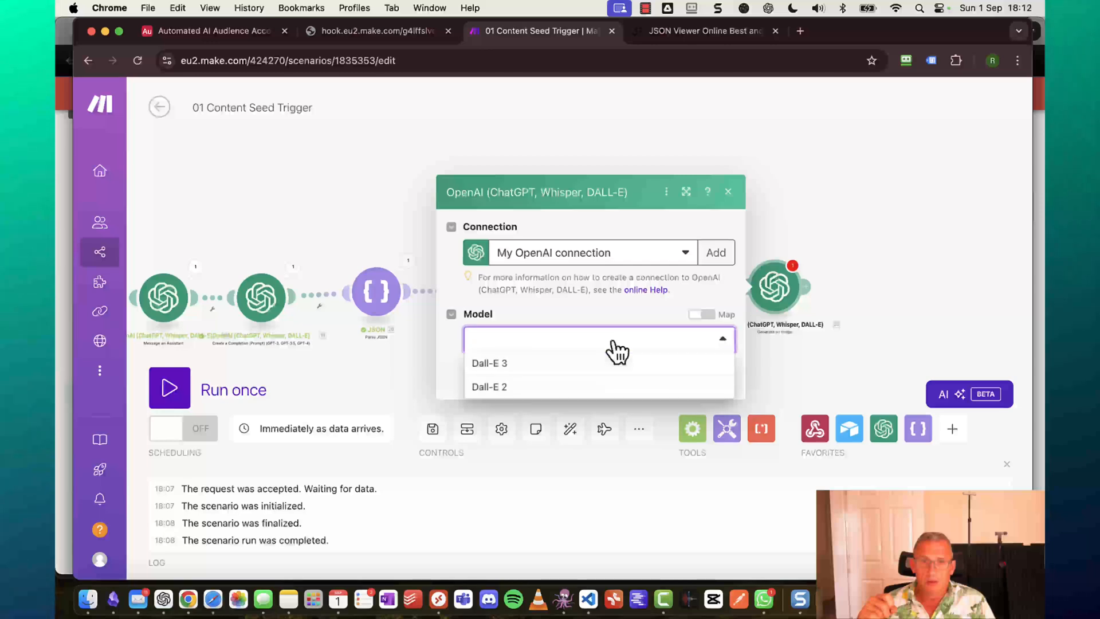
{"action": "left_click", "coordinate": [482, 365]}
{"action": "left_click", "coordinate": [540, 349]}
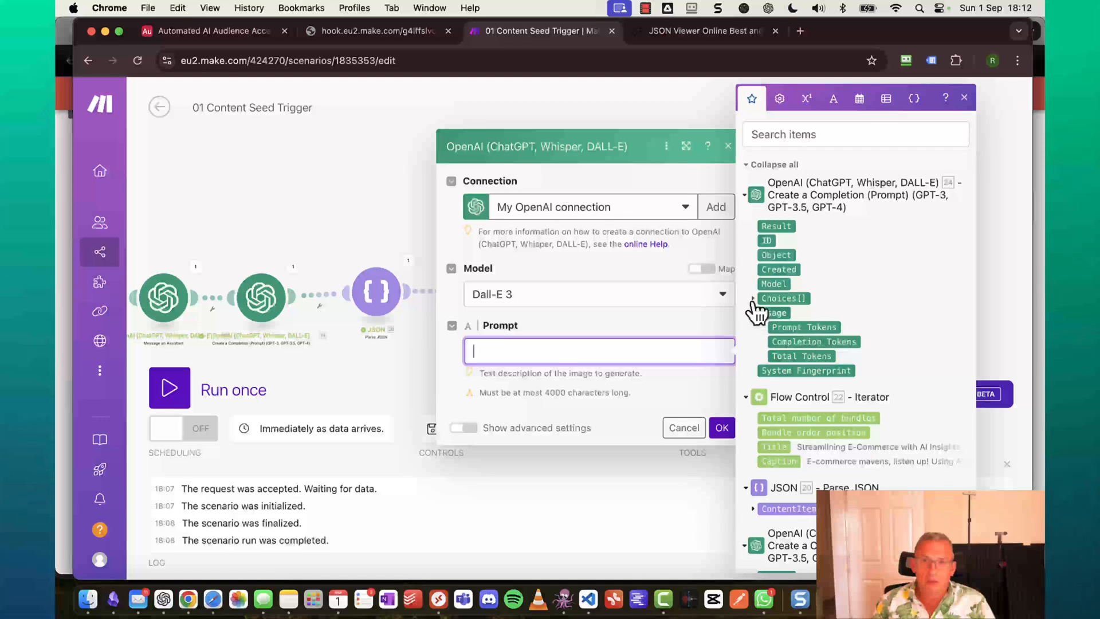
{"action": "left_click", "coordinate": [780, 227]}
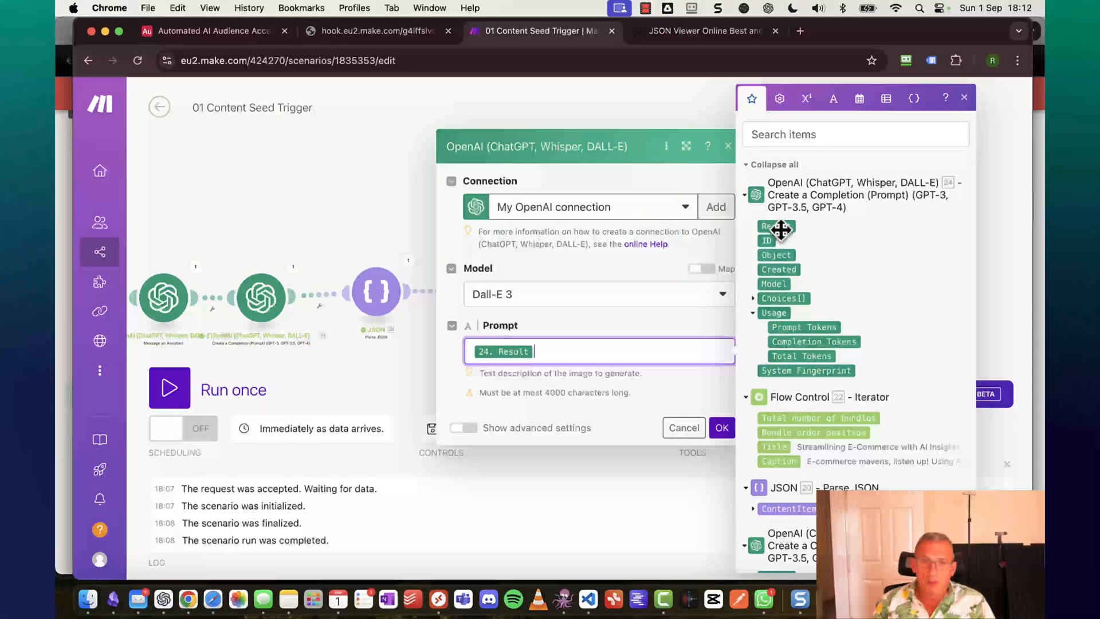
{"action": "left_click", "coordinate": [724, 434]}
{"action": "left_click", "coordinate": [724, 434]}
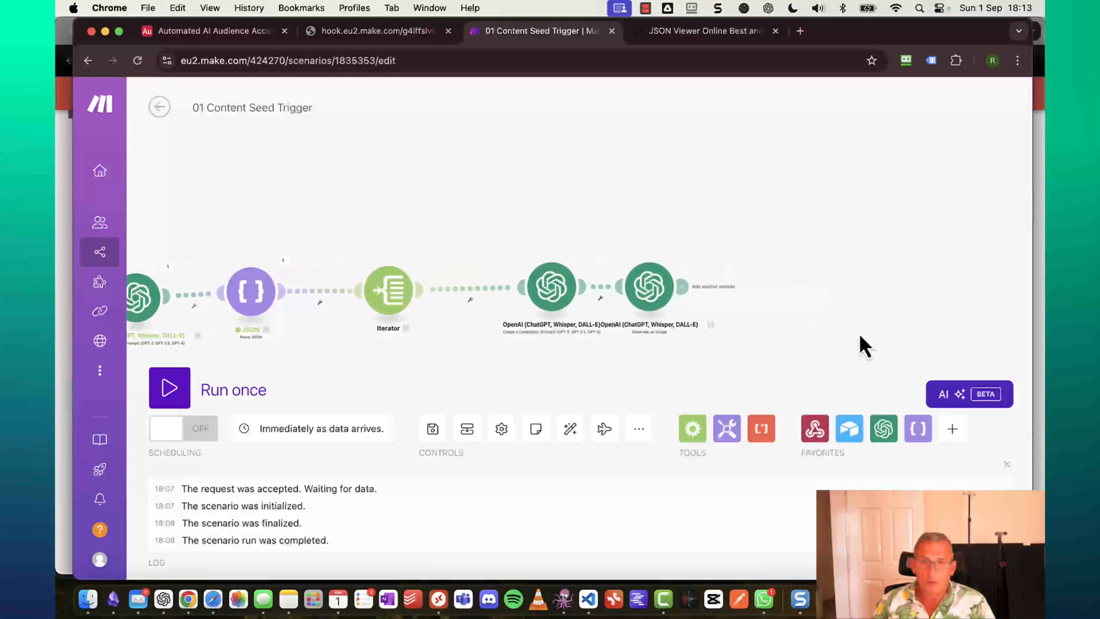
Save the scenario, start Run once, and close the leftover hook.eu2.make.com tab.
{"action": "left_click_drag", "start_coordinate": [609, 293], "coordinate": [705, 296]}
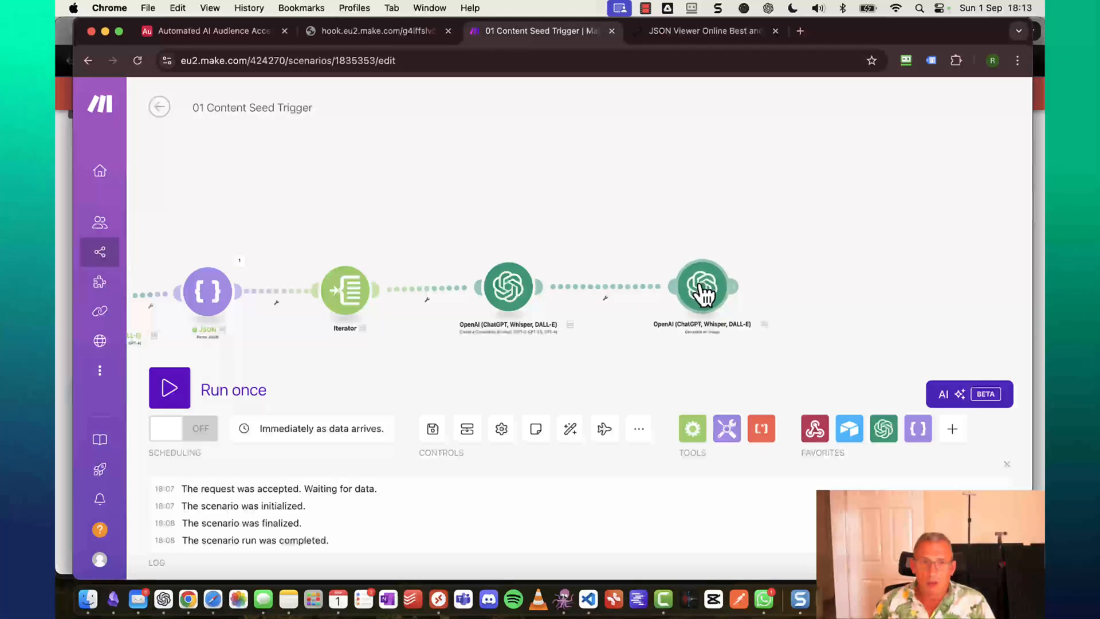
{"action": "left_click", "coordinate": [433, 431]}
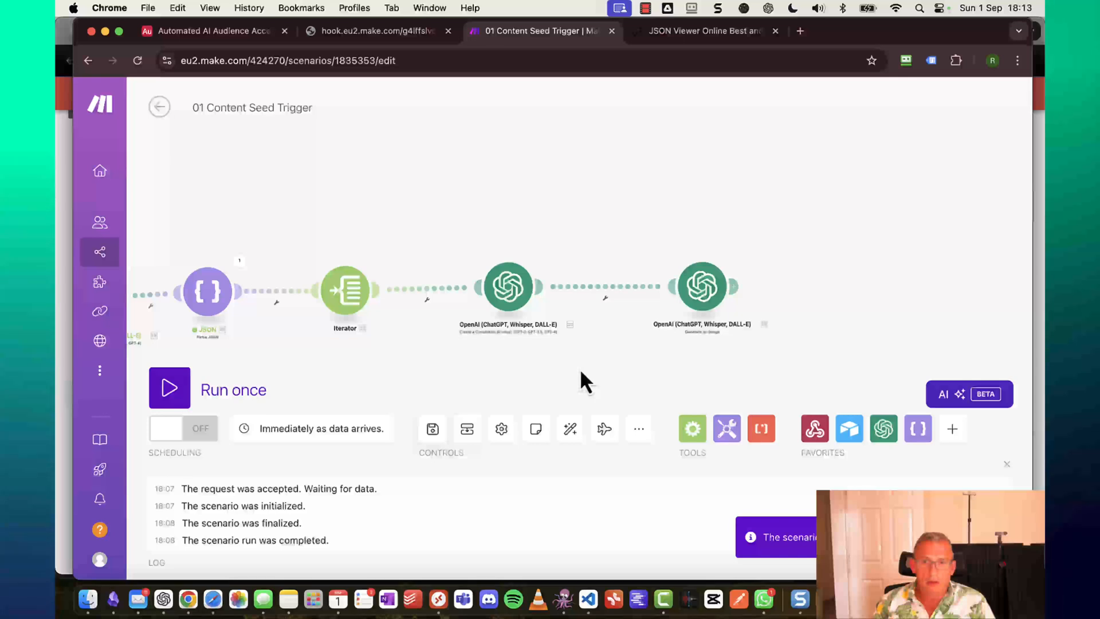
{"action": "left_click", "coordinate": [168, 391]}
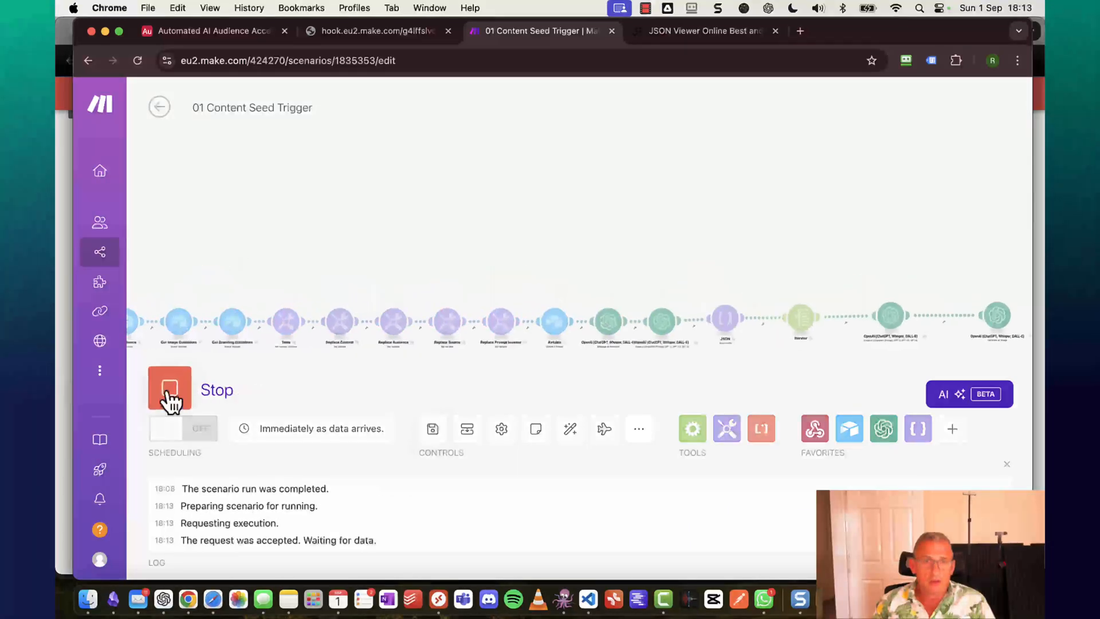
{"action": "left_click", "coordinate": [449, 31]}
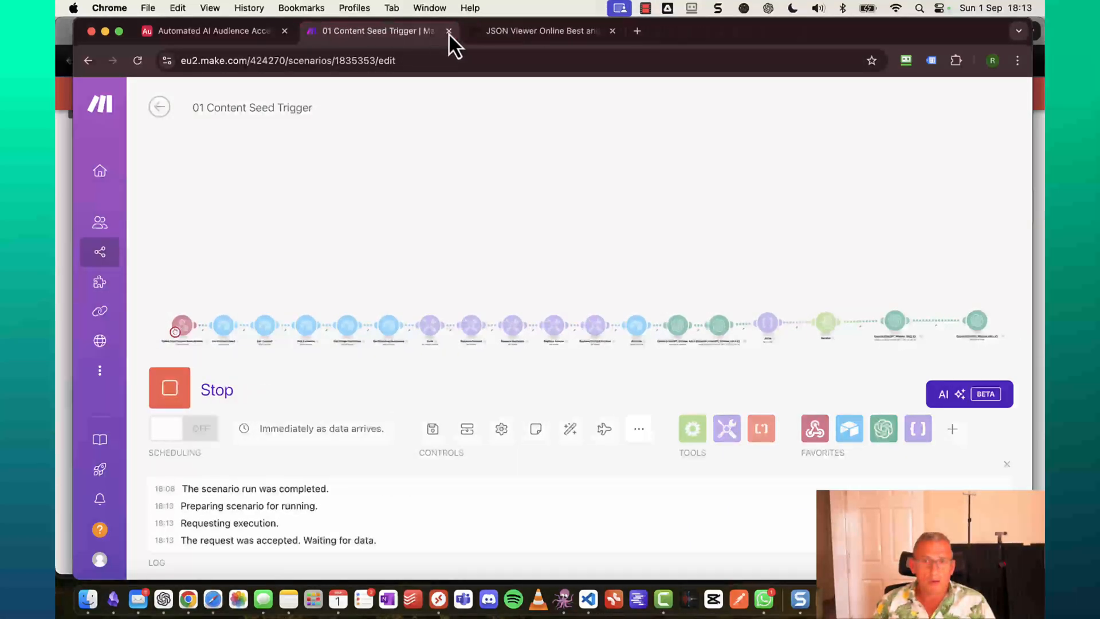
Click Generate on the ChatGPT For Business seed, then return to the running Make.com scenario.
{"action": "left_click", "coordinate": [192, 31]}
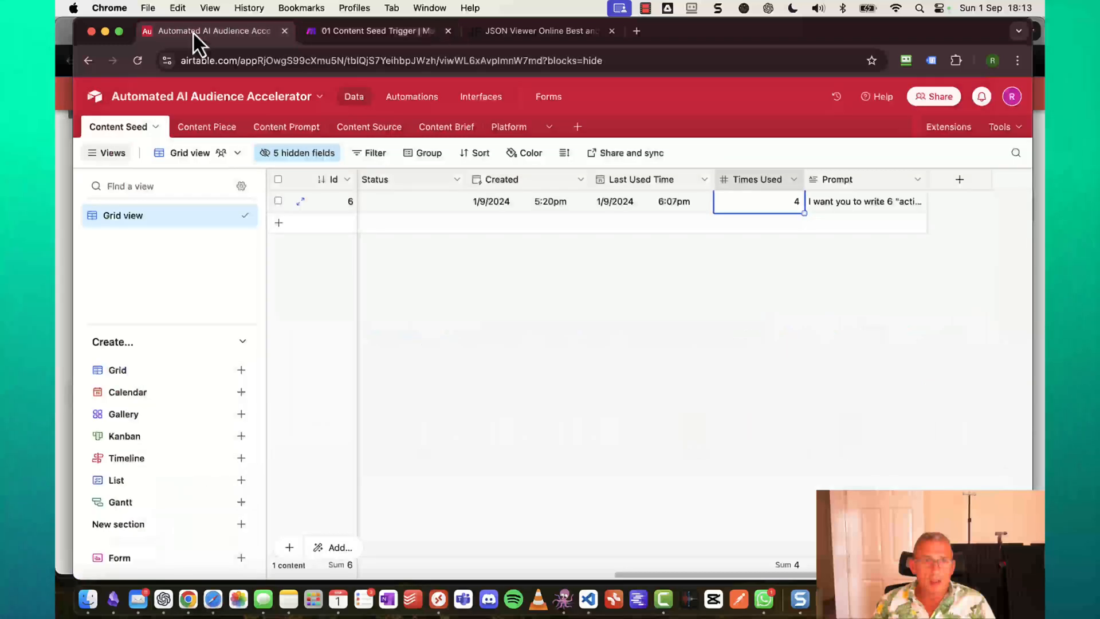
{"action": "scroll", "coordinate": [447, 269], "scroll_direction": "left", "scroll_amount": 10}
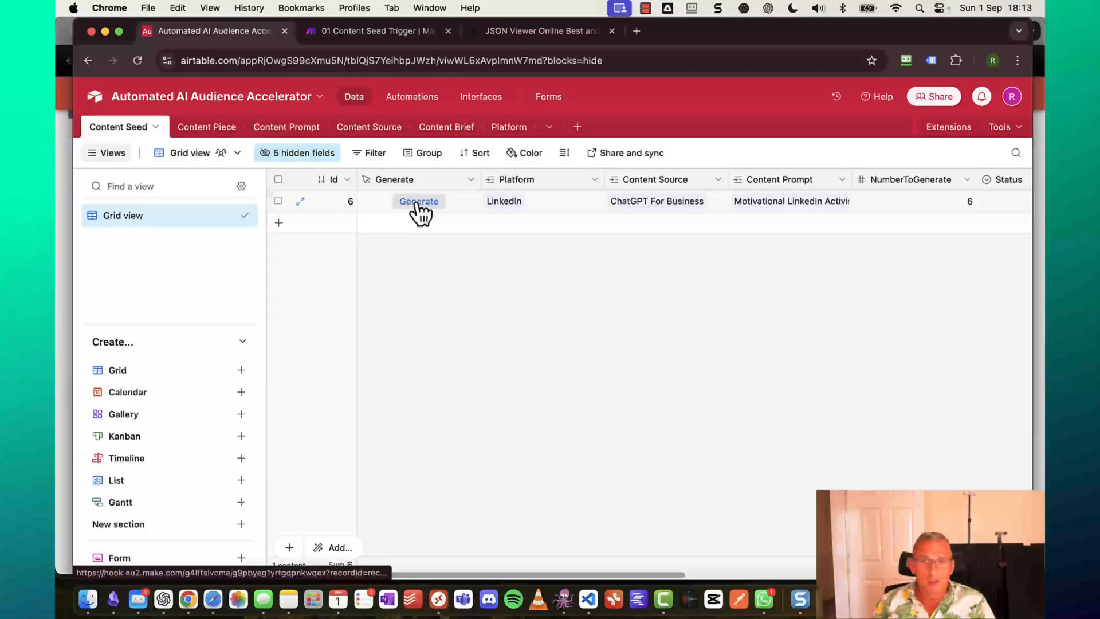
{"action": "left_click", "coordinate": [418, 202]}
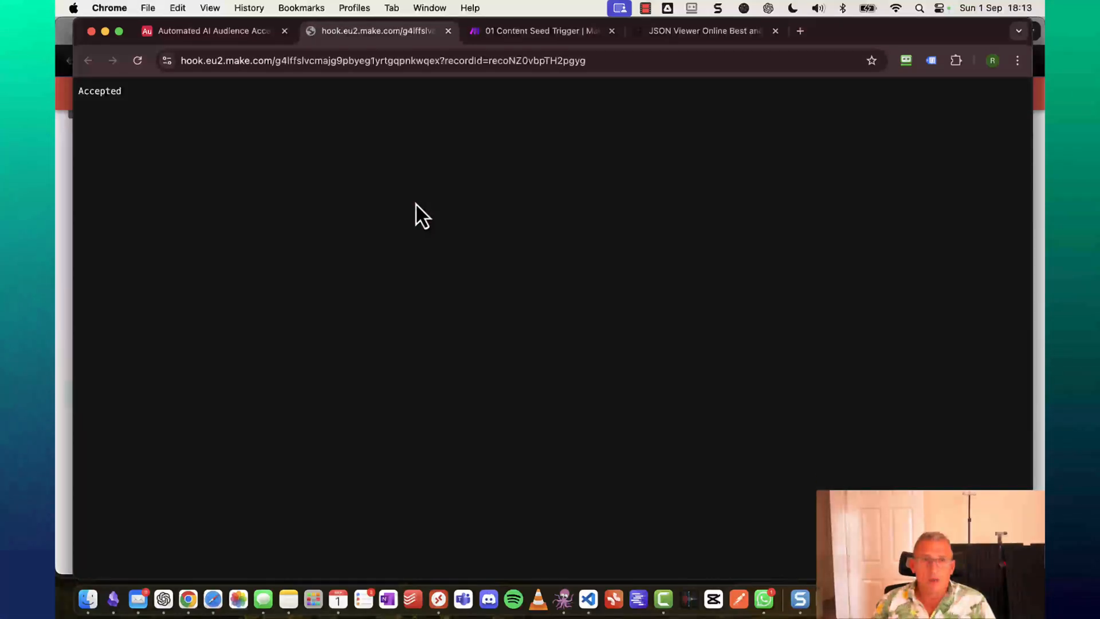
{"action": "left_click", "coordinate": [450, 31]}
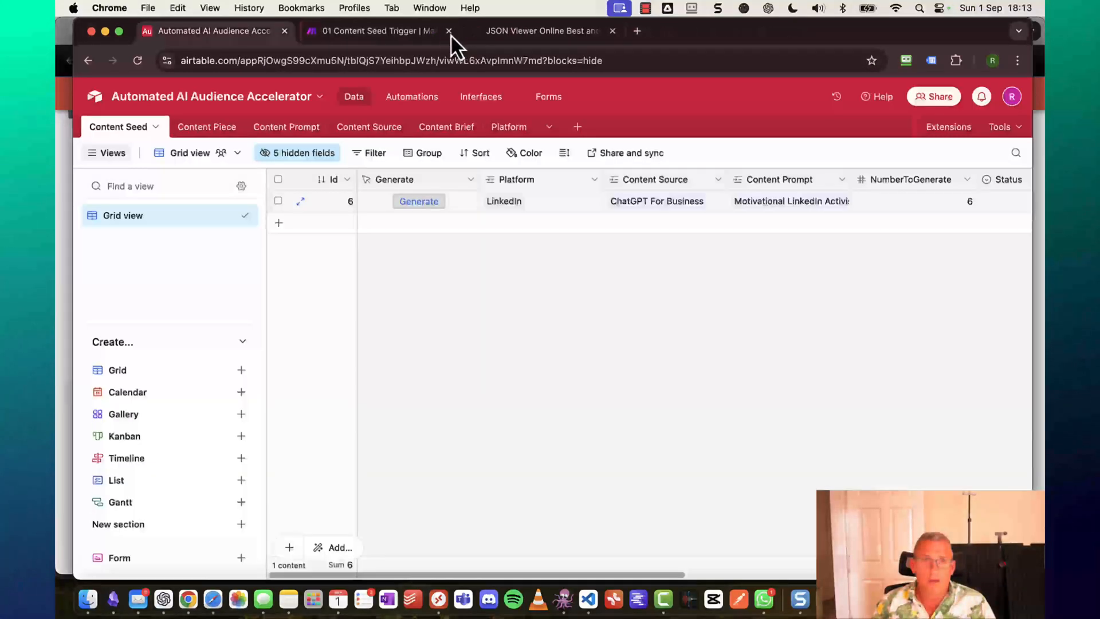
{"action": "left_click", "coordinate": [407, 33]}
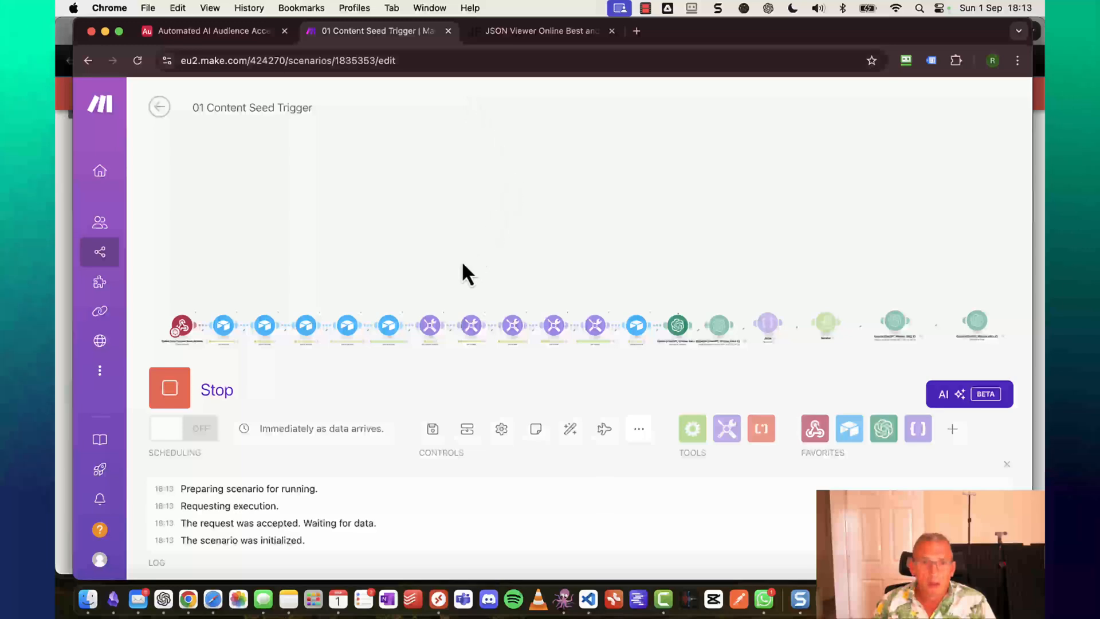
Pan across the Make.com canvas to watch each module of the run execute.
{"action": "scroll", "coordinate": [714, 346], "scroll_direction": "right", "scroll_amount": 3}
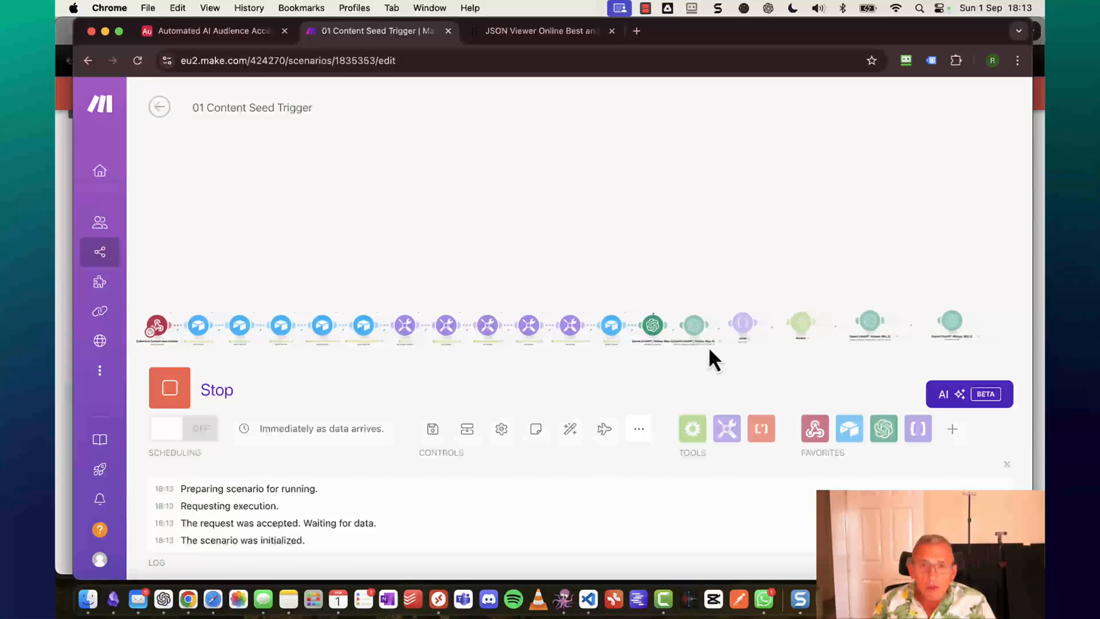
{"action": "scroll", "coordinate": [701, 345], "scroll_direction": "up", "scroll_amount": 5}
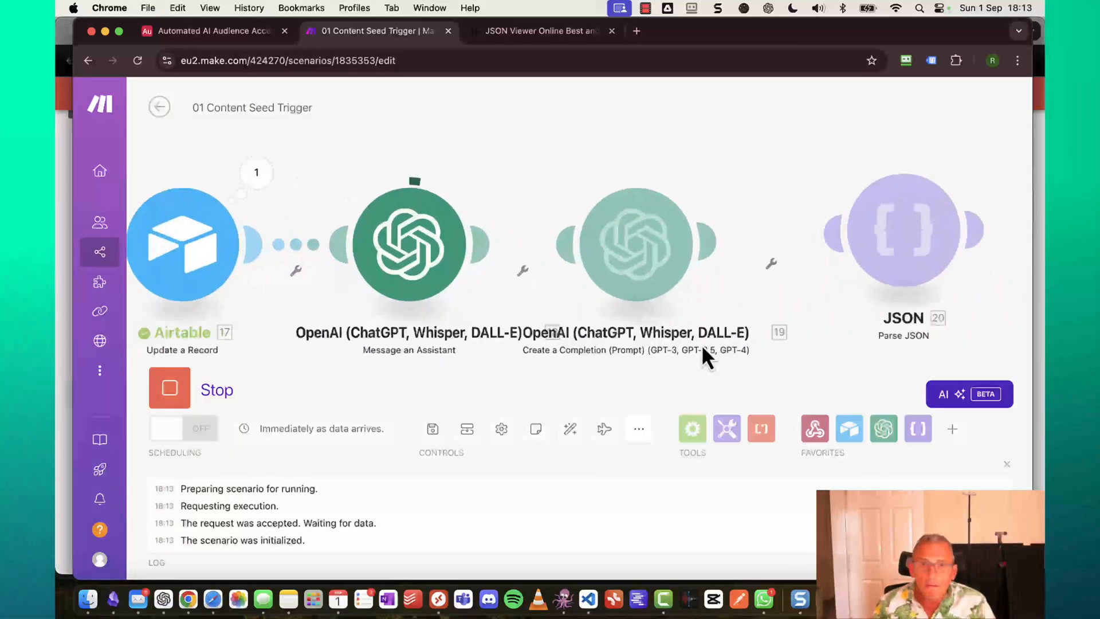
{"action": "scroll", "coordinate": [701, 345], "scroll_direction": "down", "scroll_amount": 5}
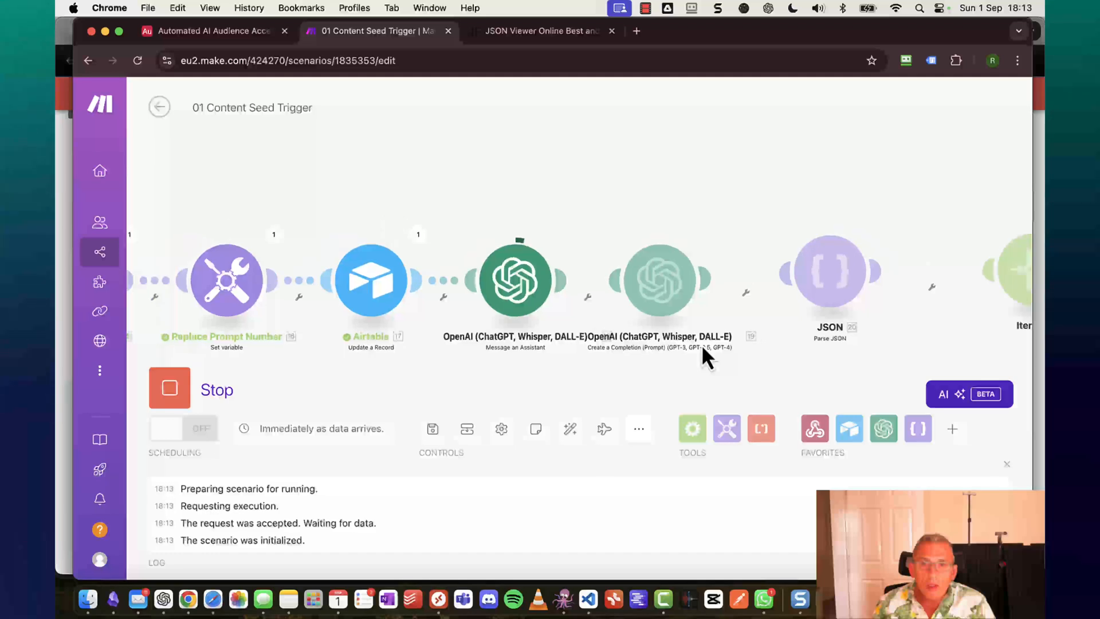
{"action": "scroll", "coordinate": [765, 340], "scroll_direction": "right", "scroll_amount": 2}
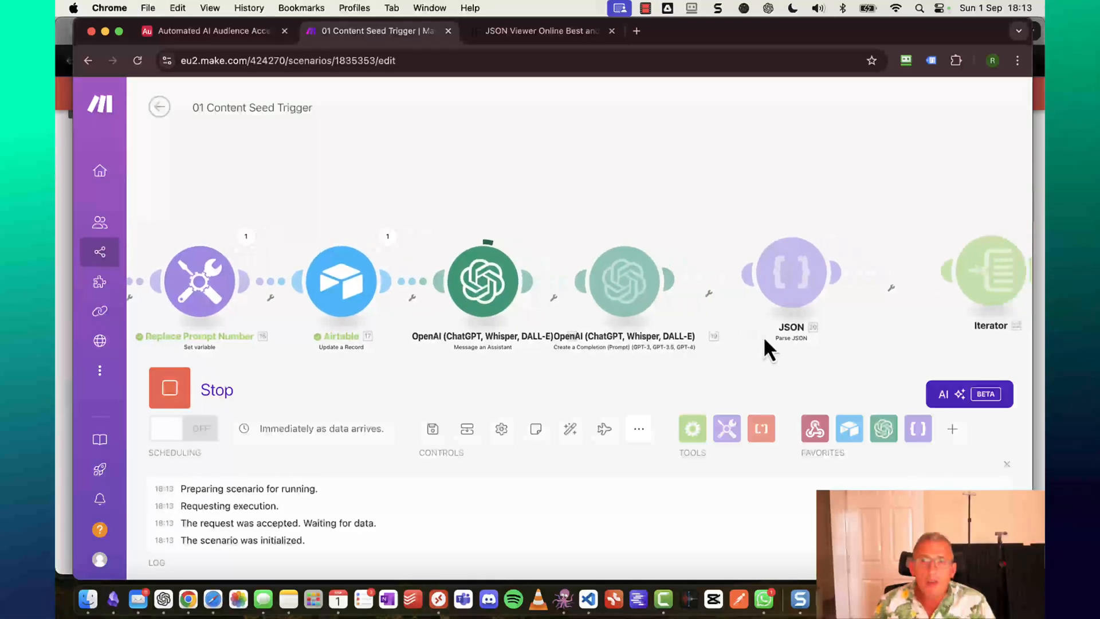
{"action": "scroll", "coordinate": [766, 340], "scroll_direction": "right", "scroll_amount": 5}
{"action": "scroll", "coordinate": [765, 340], "scroll_direction": "up", "scroll_amount": 2}
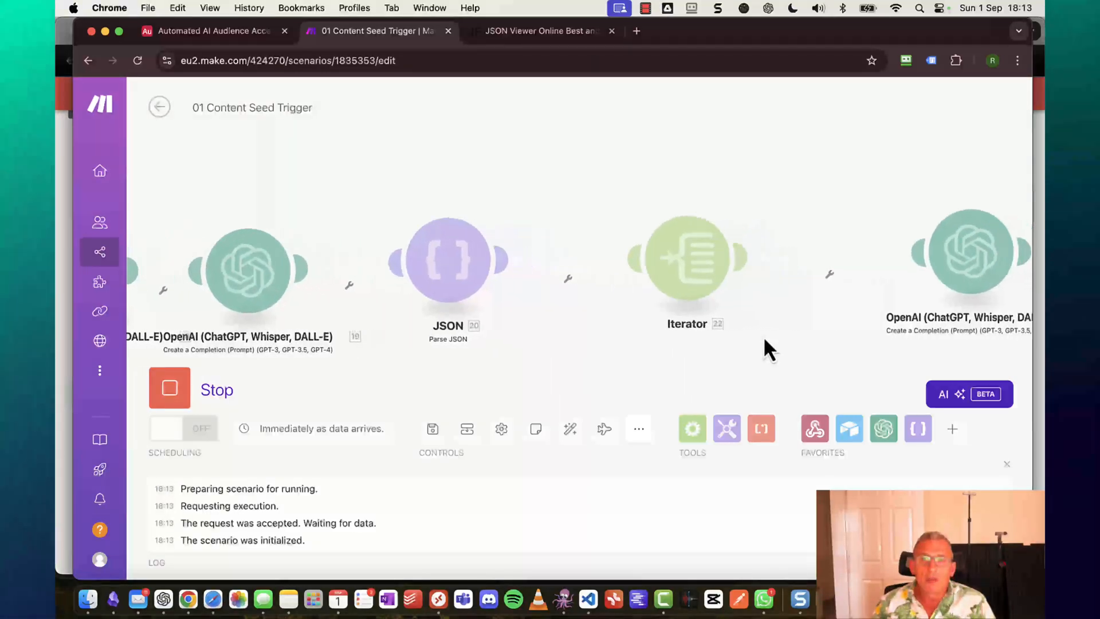
{"action": "scroll", "coordinate": [763, 336], "scroll_direction": "right", "scroll_amount": 6}
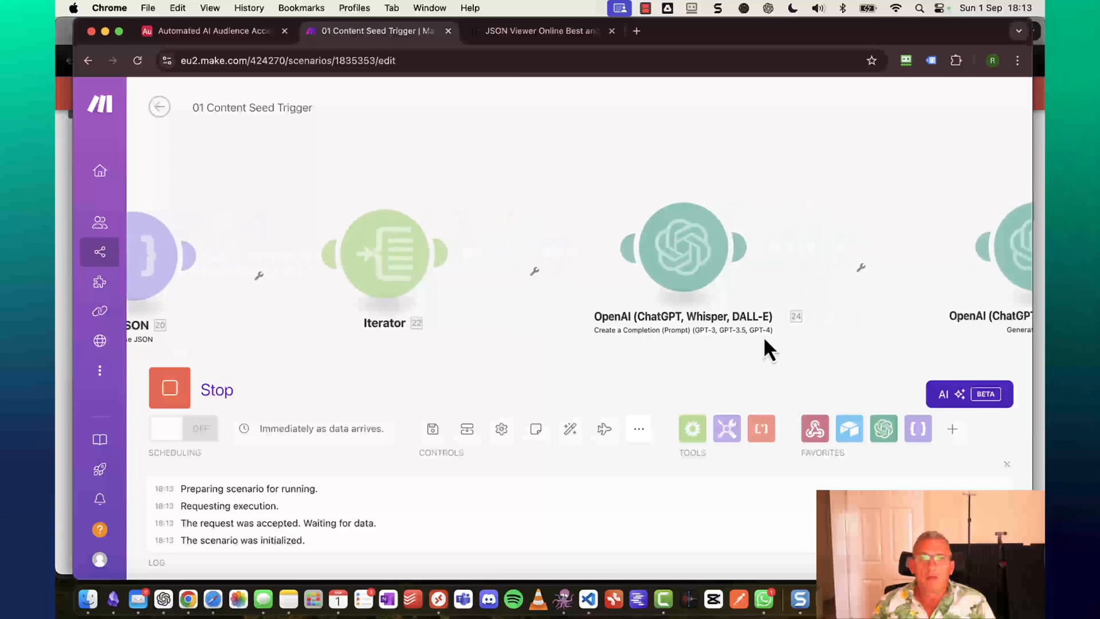
{"action": "scroll", "coordinate": [765, 339], "scroll_direction": "right", "scroll_amount": 1}
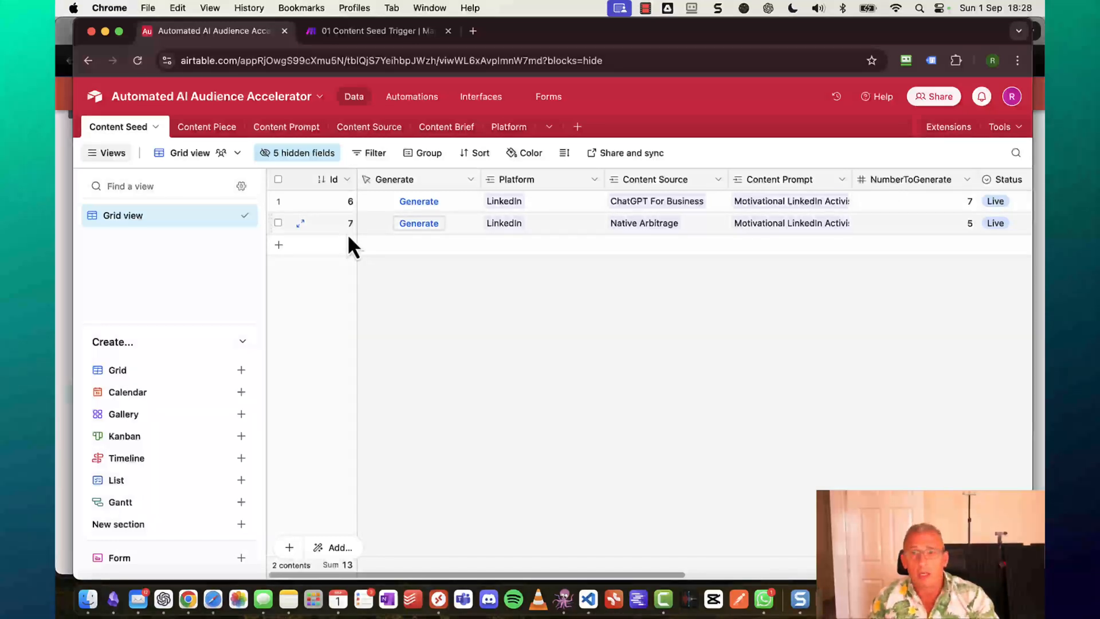
Create a Kanban view on the Content Piece table stacked by the Status field.
{"action": "left_click", "coordinate": [198, 129]}
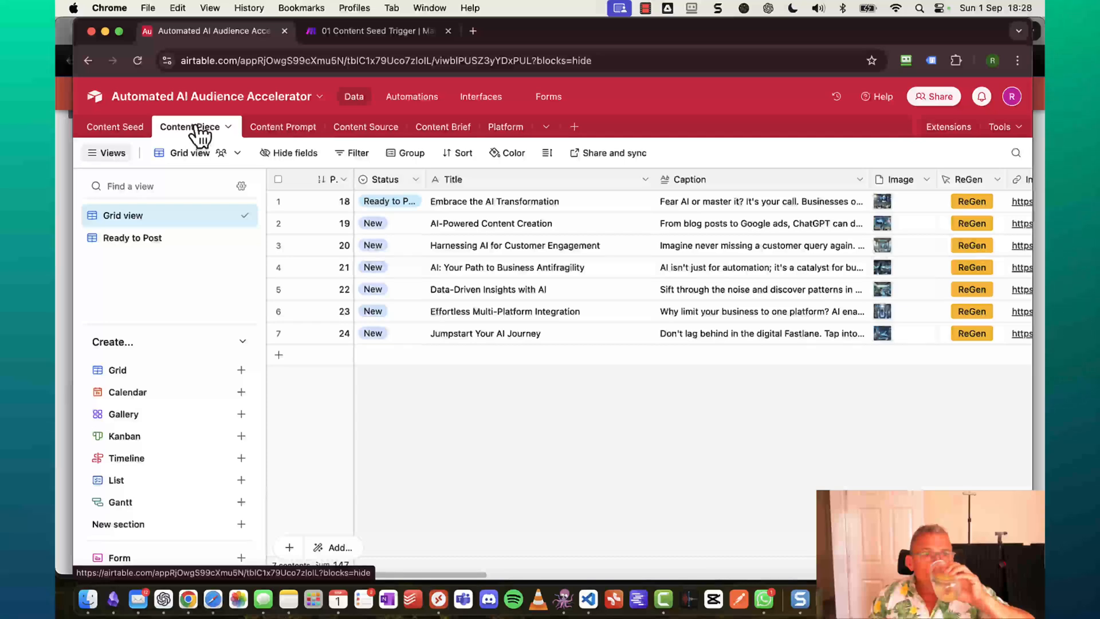
{"action": "left_click", "coordinate": [241, 437]}
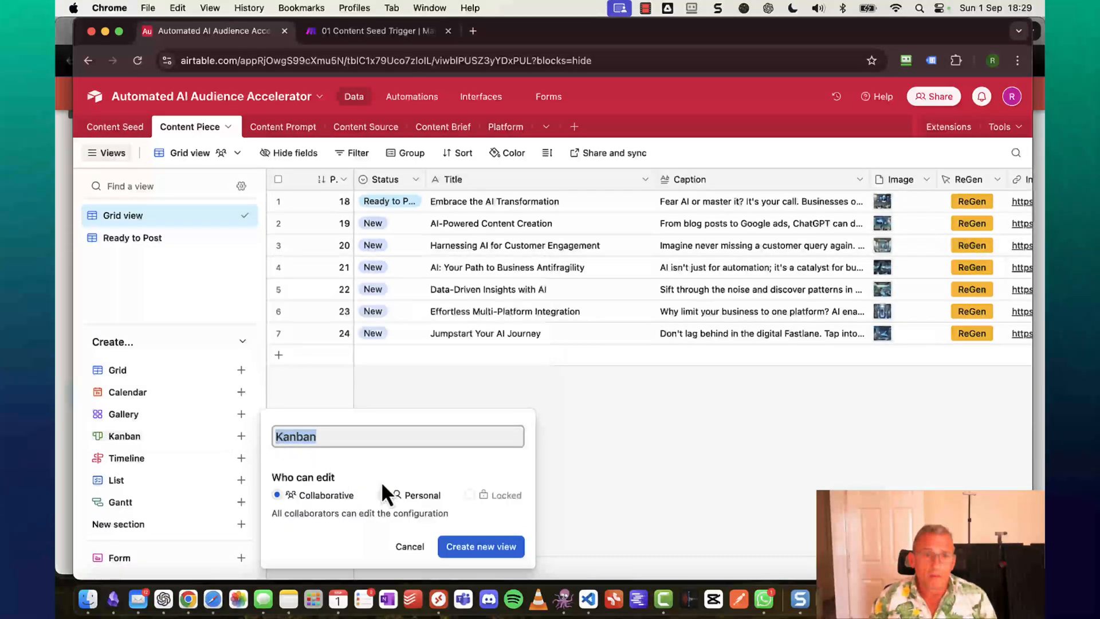
{"action": "left_click", "coordinate": [467, 548]}
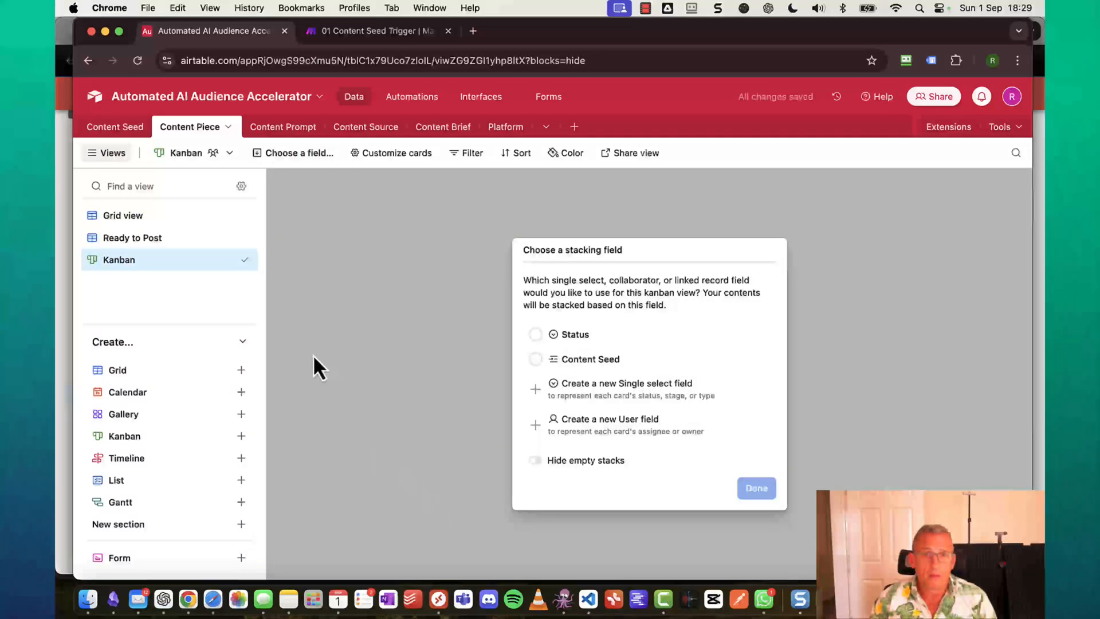
{"action": "left_click", "coordinate": [536, 335]}
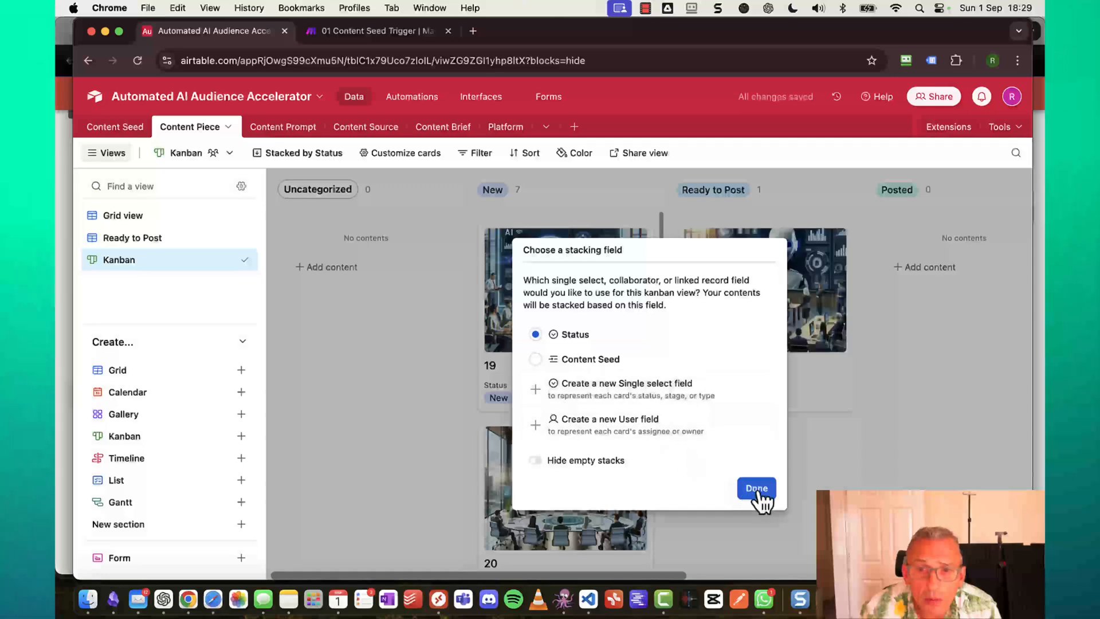
{"action": "left_click", "coordinate": [756, 492]}
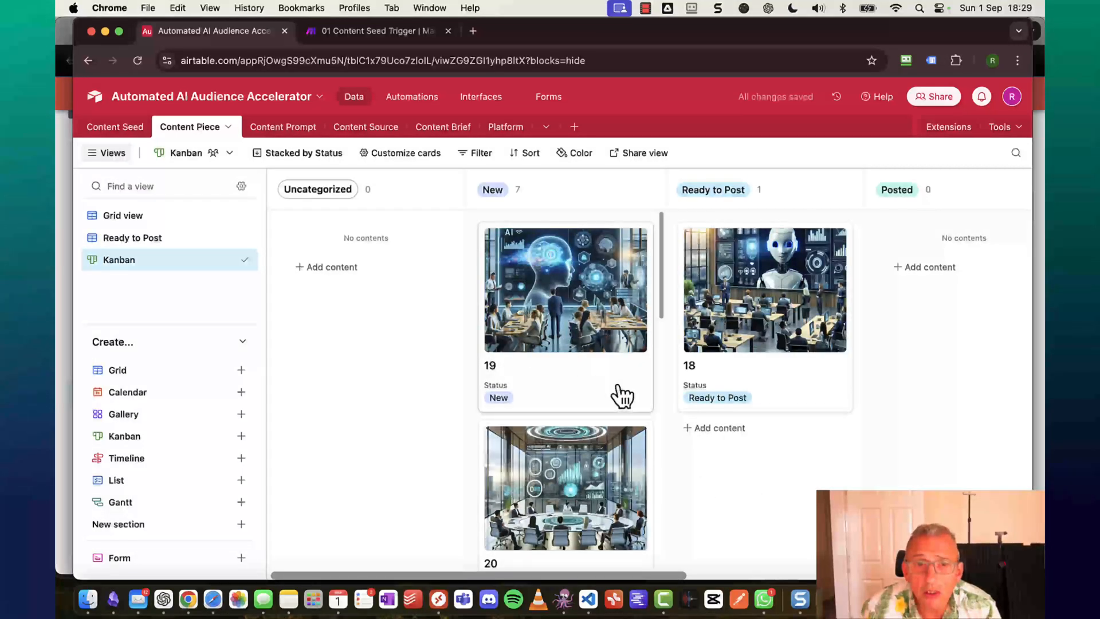
{"action": "scroll", "coordinate": [616, 389], "scroll_direction": "down", "scroll_amount": 10}
{"action": "scroll", "coordinate": [615, 389], "scroll_direction": "up", "scroll_amount": 10}
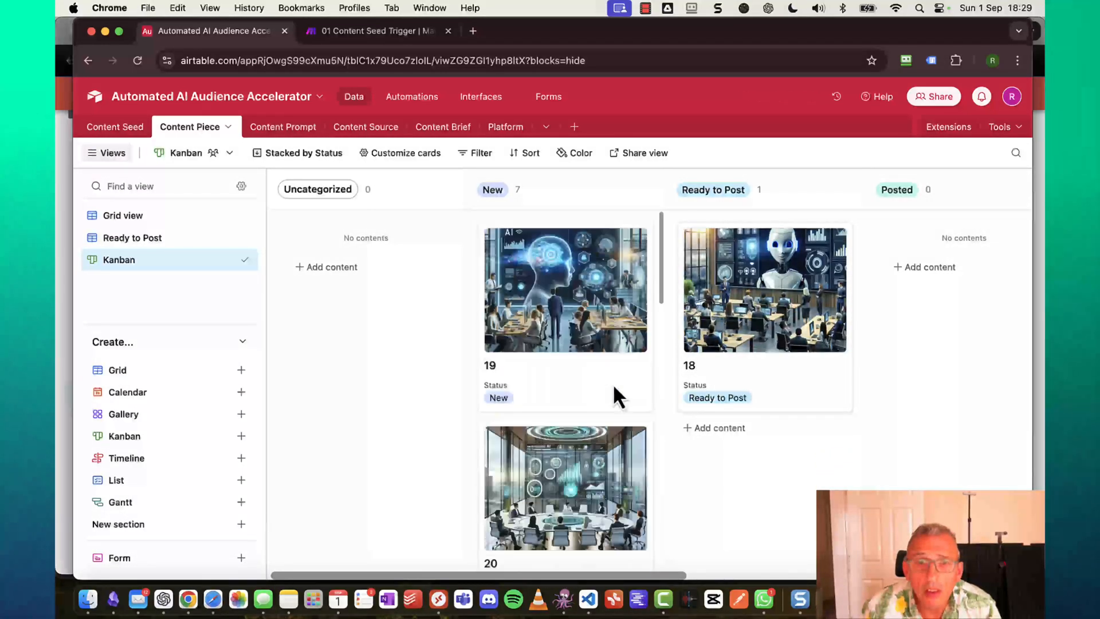
{"action": "left_click", "coordinate": [579, 377]}
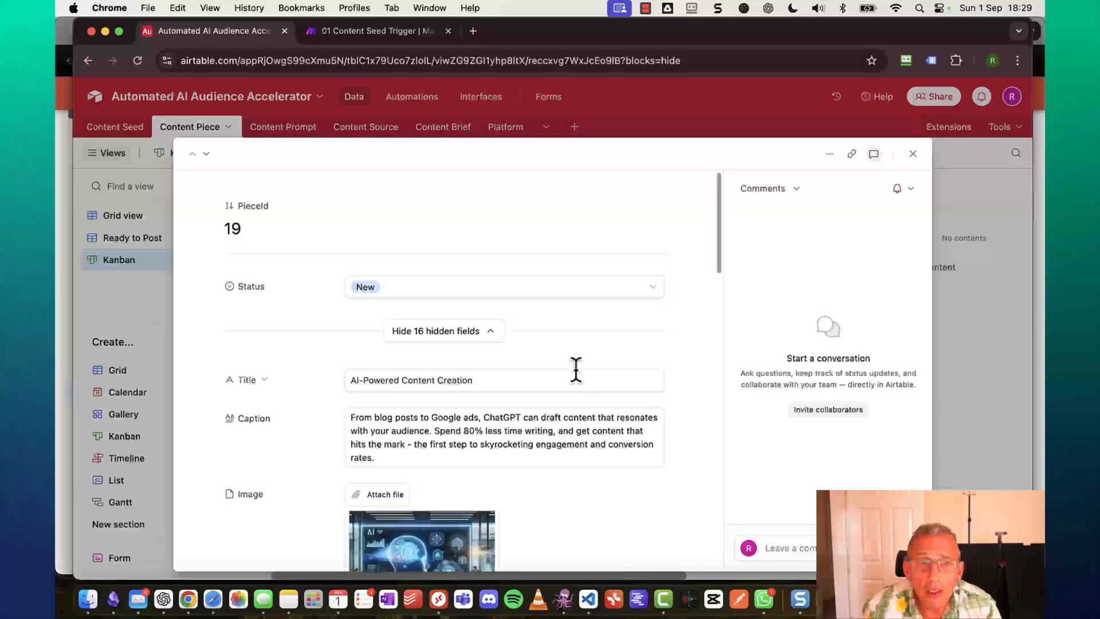
{"action": "scroll", "coordinate": [555, 385], "scroll_direction": "down", "scroll_amount": 2}
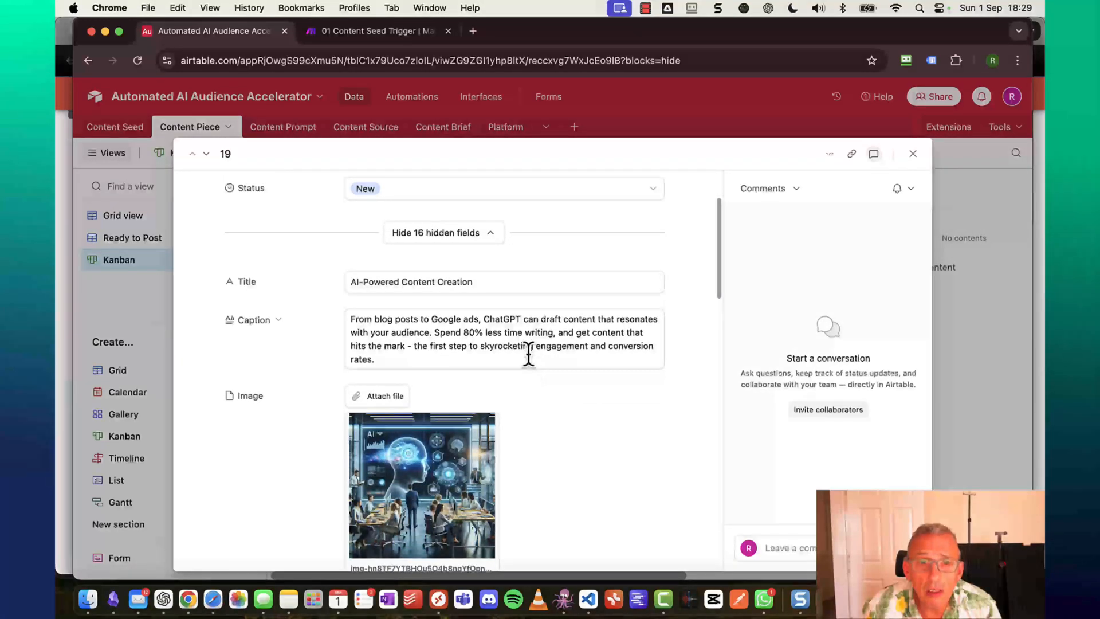
{"action": "scroll", "coordinate": [530, 355], "scroll_direction": "down", "scroll_amount": 10}
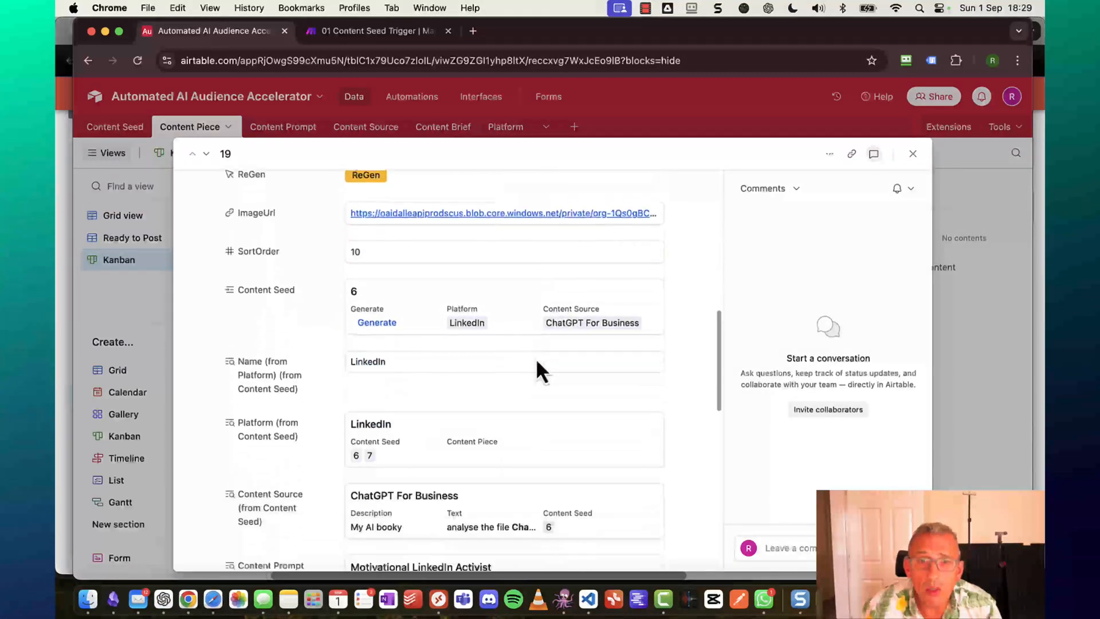
{"action": "scroll", "coordinate": [537, 361], "scroll_direction": "down", "scroll_amount": 8}
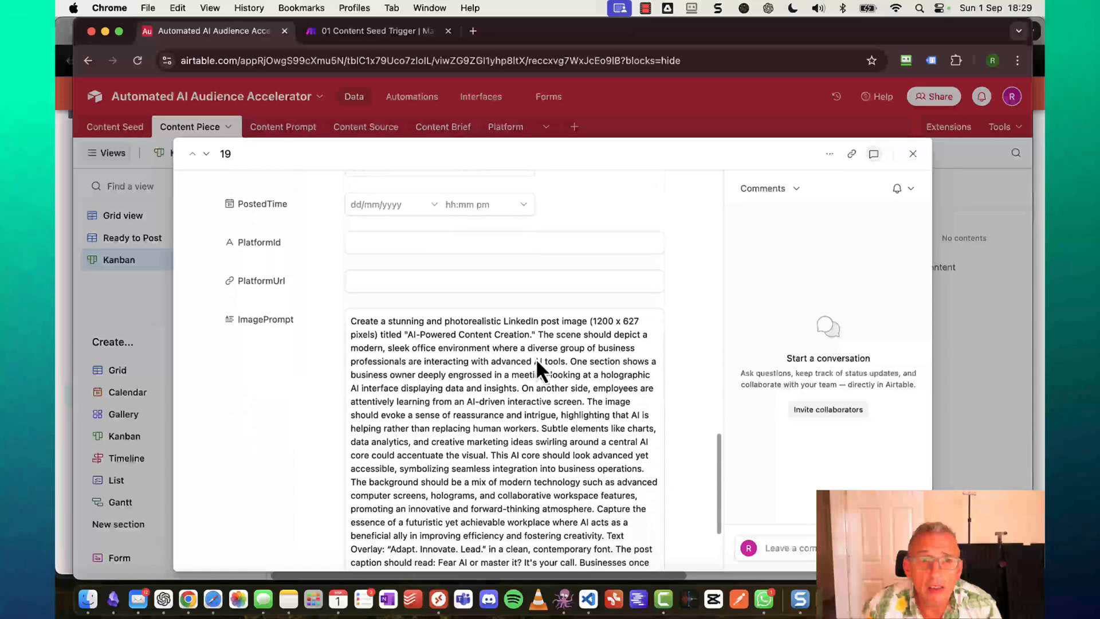
{"action": "scroll", "coordinate": [535, 359], "scroll_direction": "down", "scroll_amount": 2}
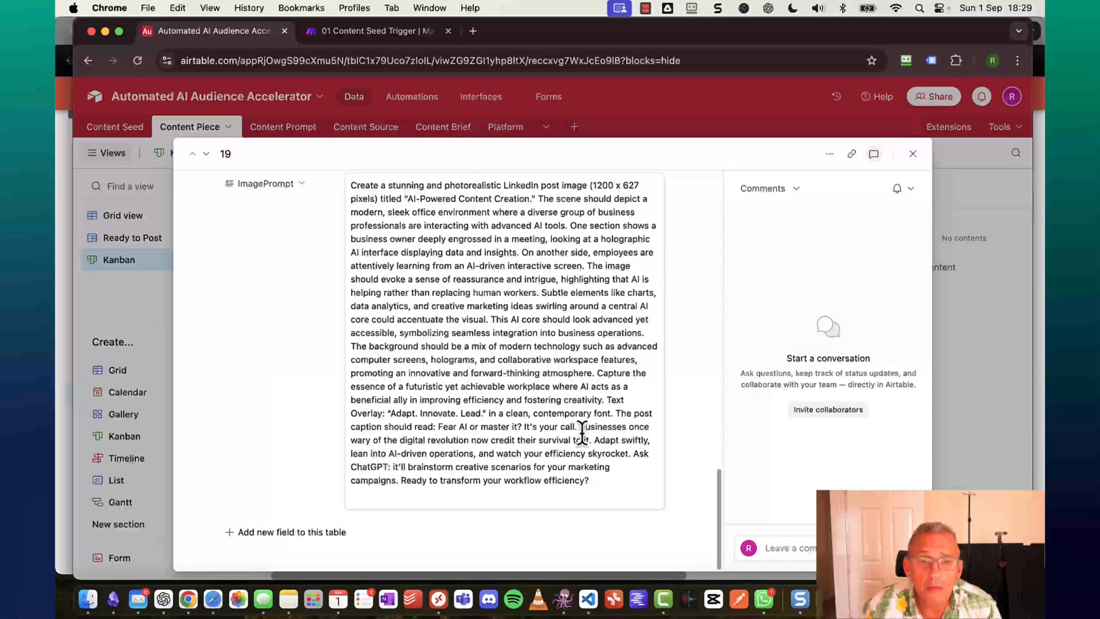
{"action": "left_click_drag", "start_coordinate": [604, 492], "coordinate": [408, 290]}
{"action": "scroll", "coordinate": [408, 290], "scroll_direction": "up", "scroll_amount": 5}
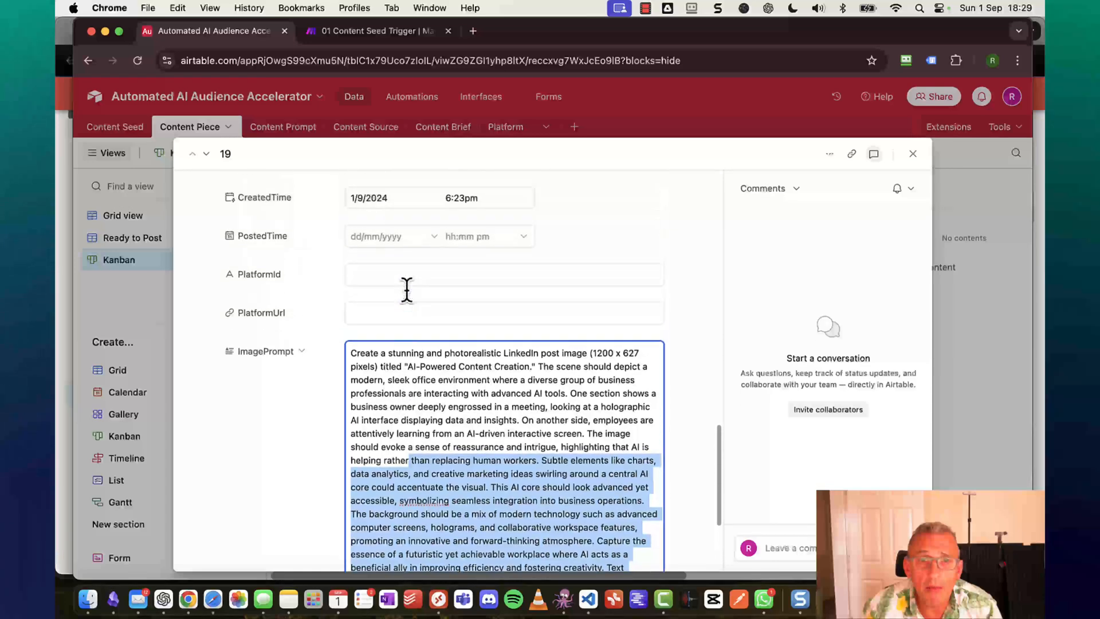
{"action": "scroll", "coordinate": [407, 289], "scroll_direction": "up", "scroll_amount": 3}
{"action": "scroll", "coordinate": [411, 302], "scroll_direction": "down", "scroll_amount": 4}
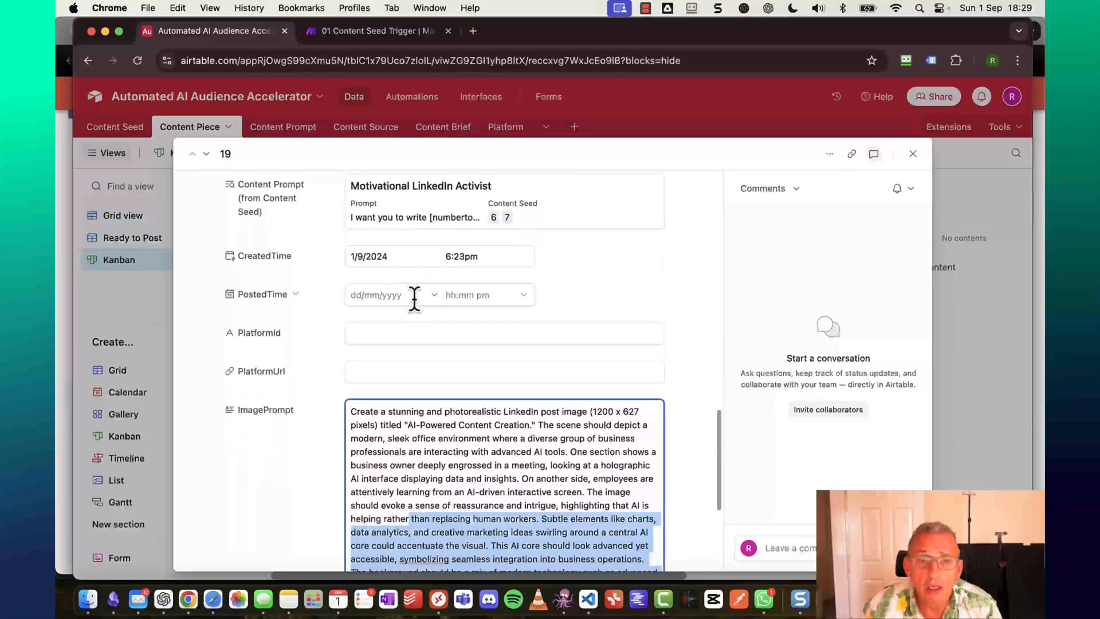
{"action": "left_click_drag", "start_coordinate": [503, 411], "coordinate": [525, 411]}
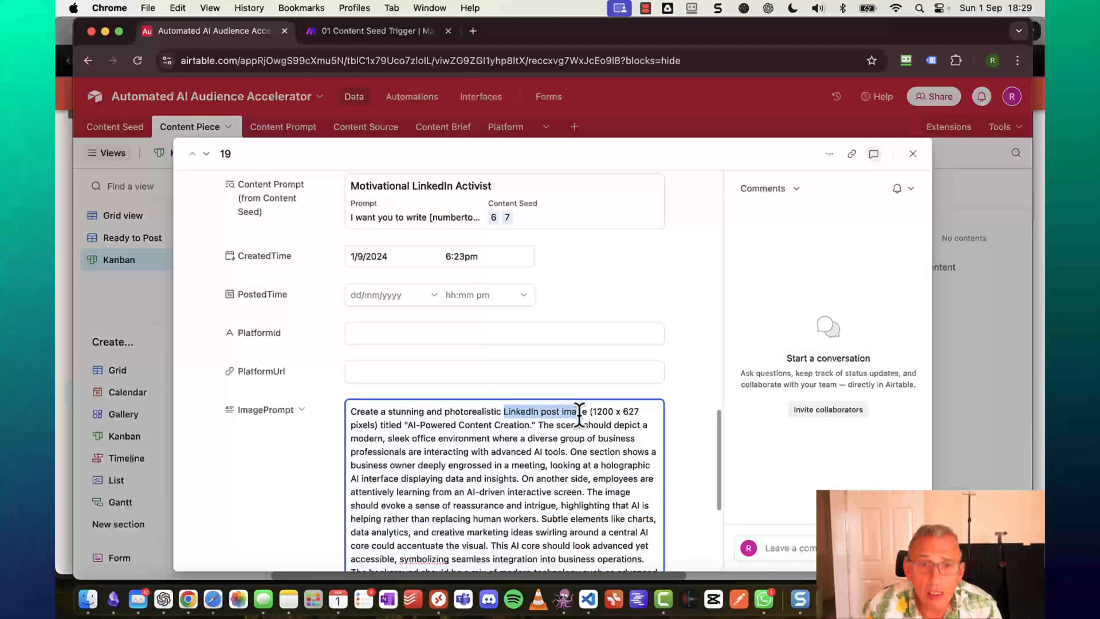
{"action": "left_click_drag", "start_coordinate": [617, 412], "coordinate": [375, 425]}
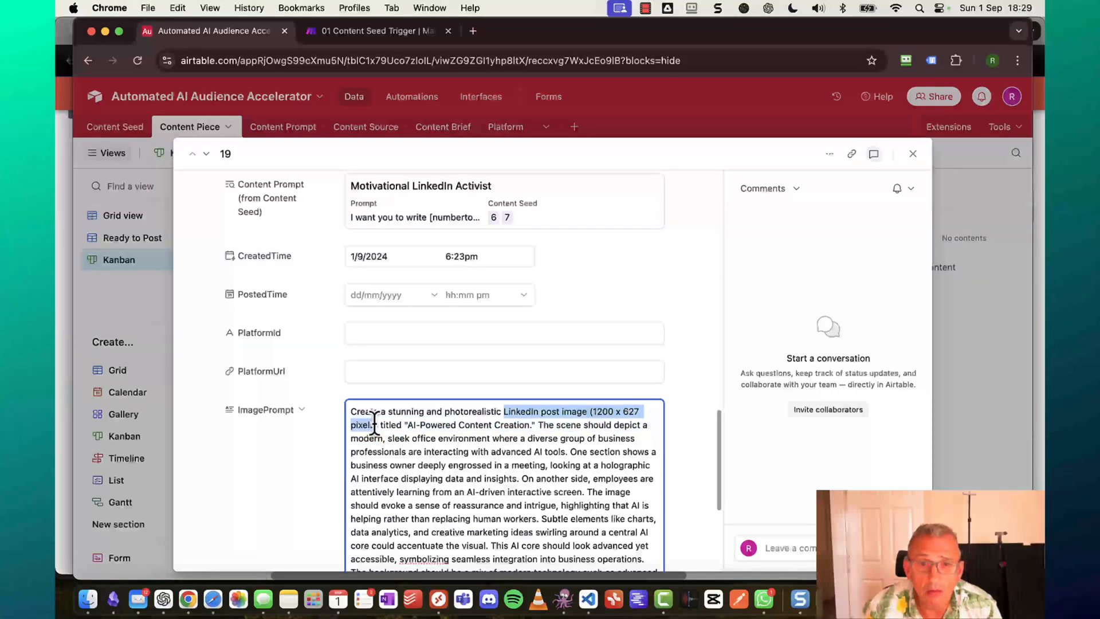
{"action": "left_click", "coordinate": [914, 155]}
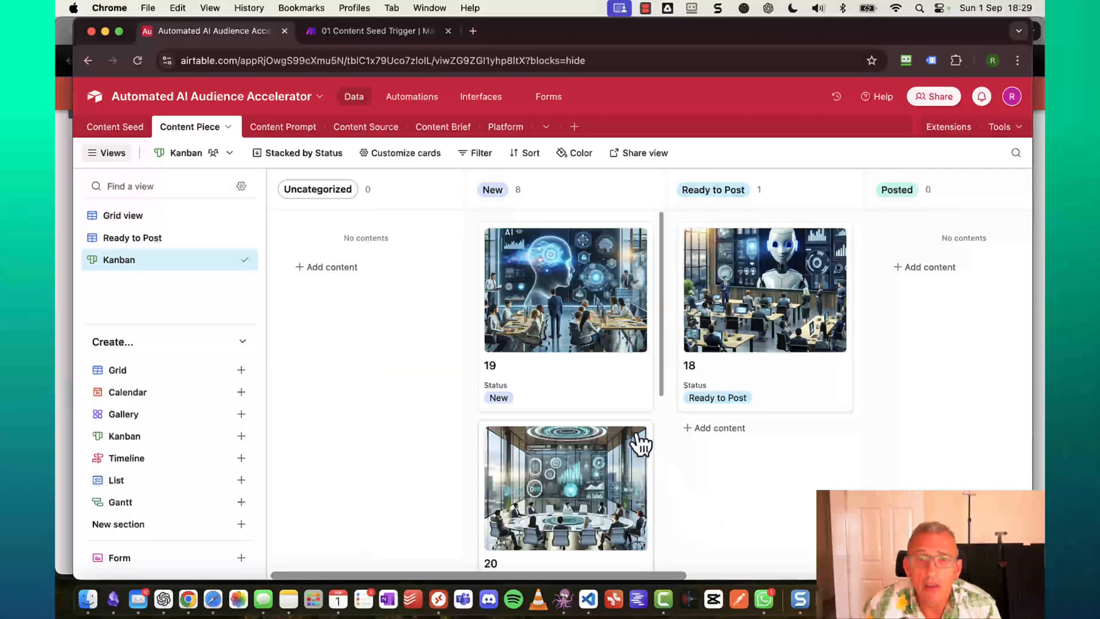
Move content piece 21 from New into Ready to Post on the Kanban board.
{"action": "scroll", "coordinate": [522, 441], "scroll_direction": "down", "scroll_amount": 5}
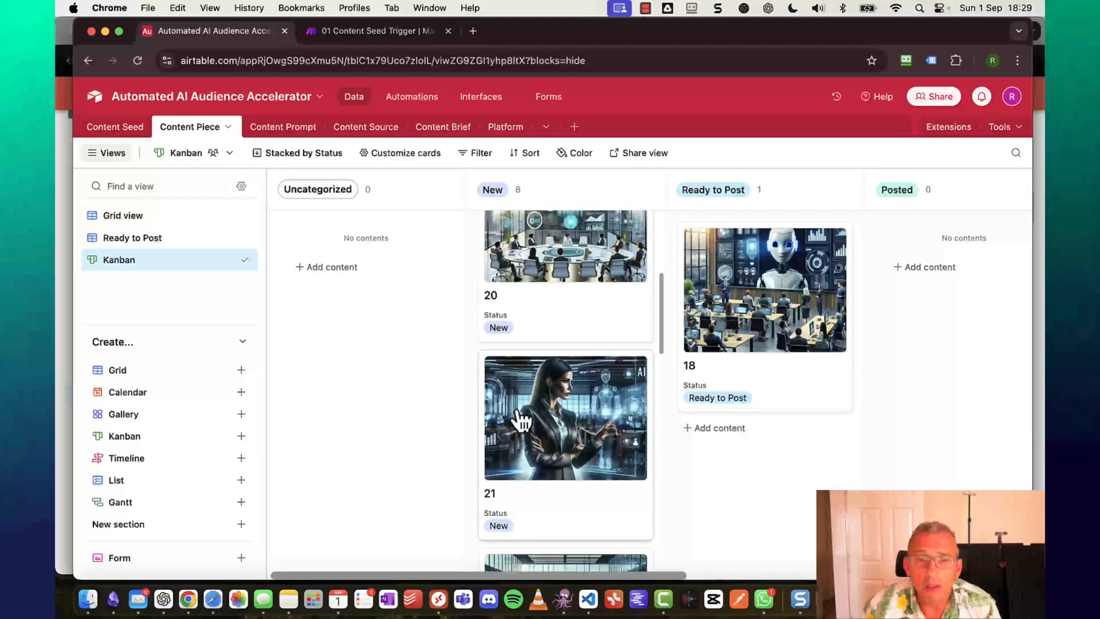
{"action": "left_click_drag", "start_coordinate": [522, 414], "coordinate": [748, 471]}
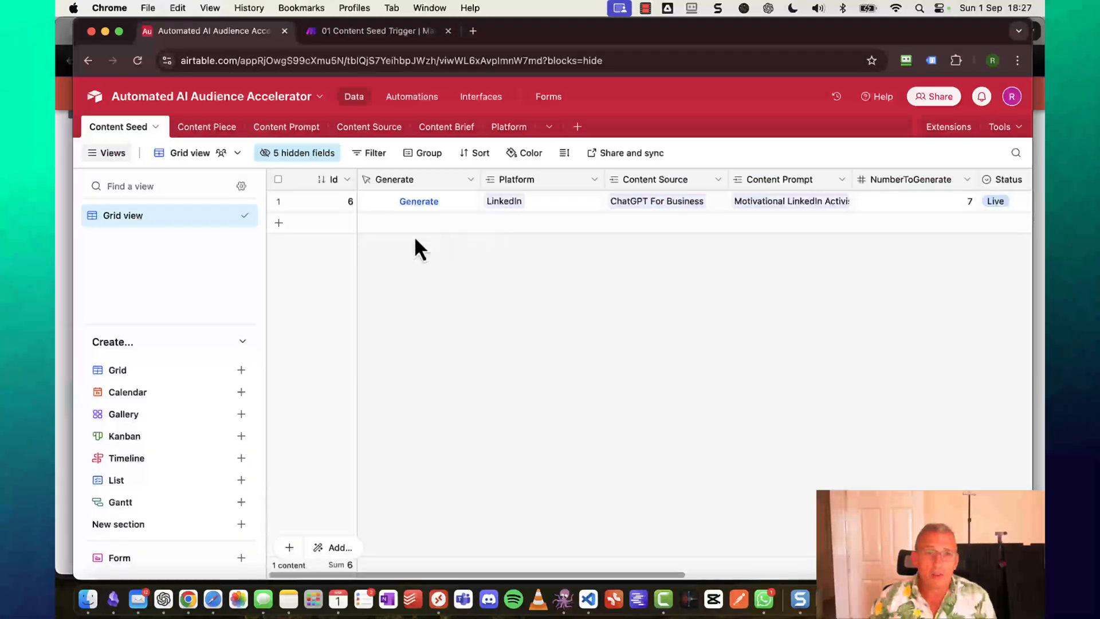
Add a seed record linked to LinkedIn, Native Arbitrage and the Motivational LinkedIn Activist prompt.
{"action": "left_click", "coordinate": [422, 222]}
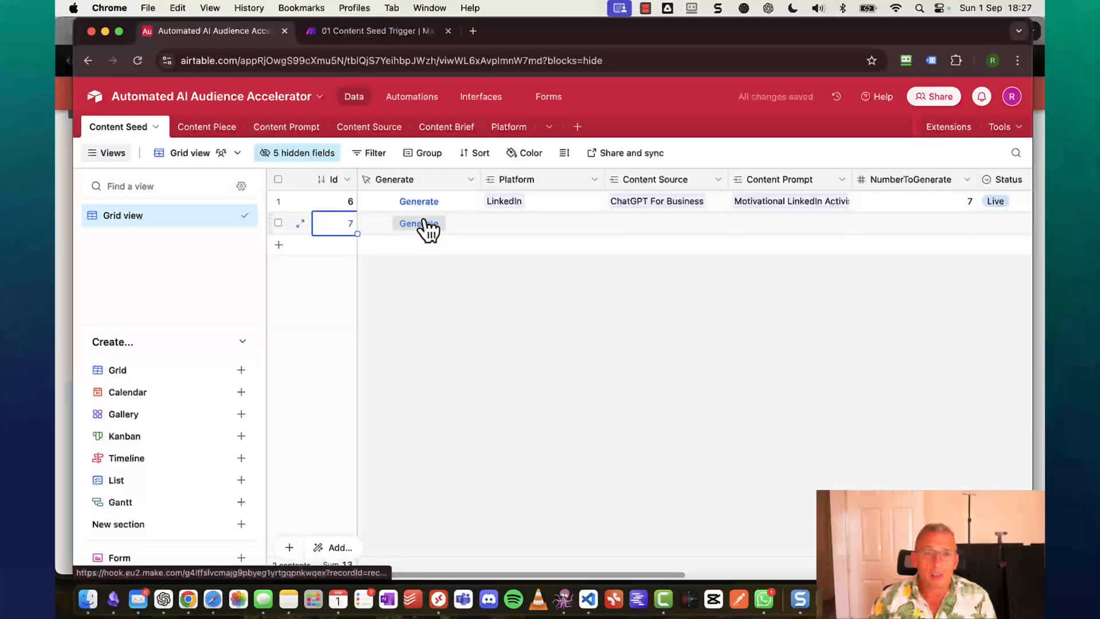
{"action": "left_click", "coordinate": [515, 221]}
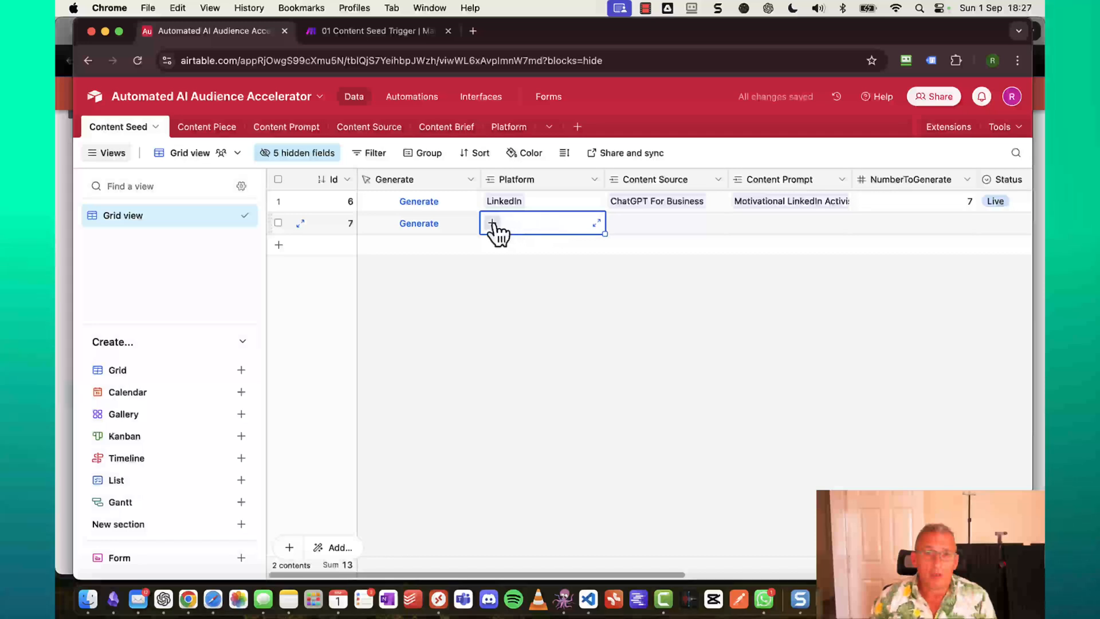
{"action": "left_click", "coordinate": [493, 224]}
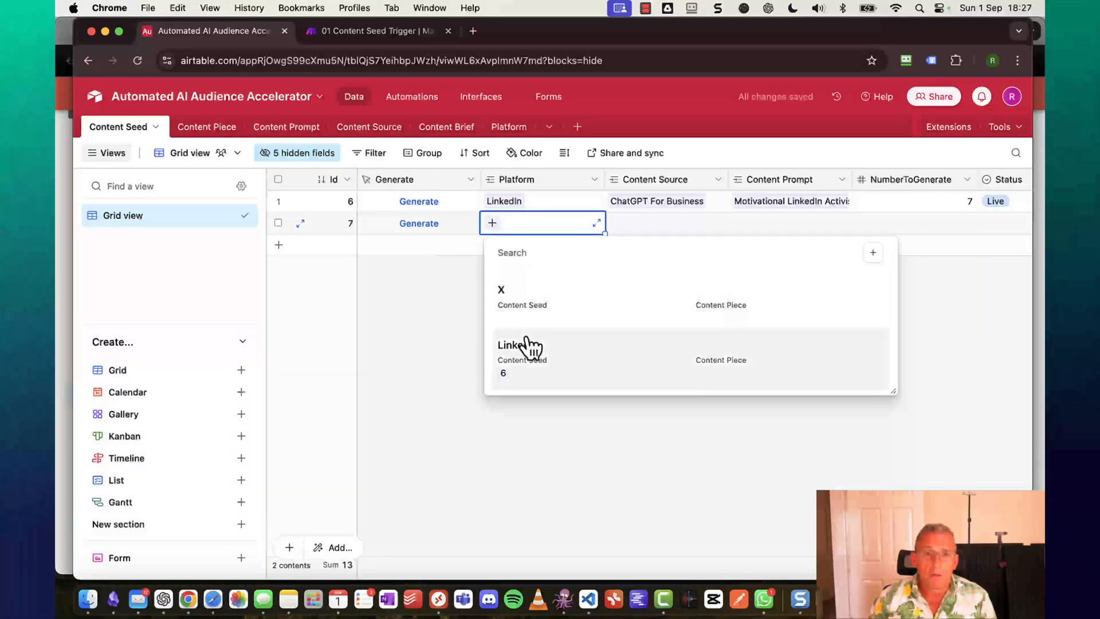
{"action": "left_click", "coordinate": [530, 345]}
{"action": "left_click", "coordinate": [673, 225]}
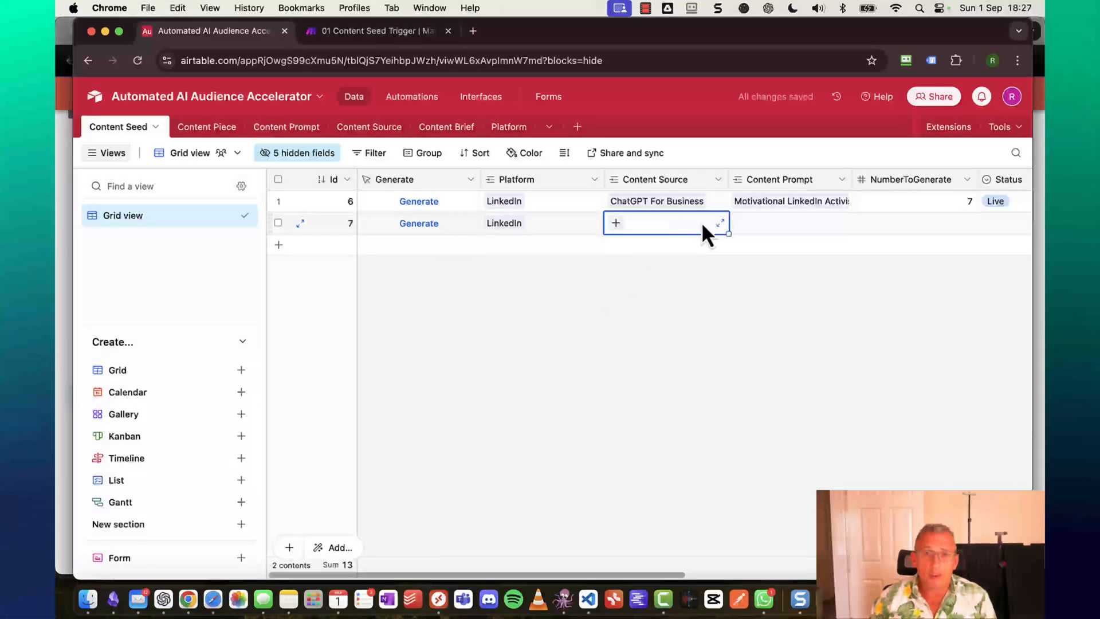
{"action": "left_click", "coordinate": [617, 223]}
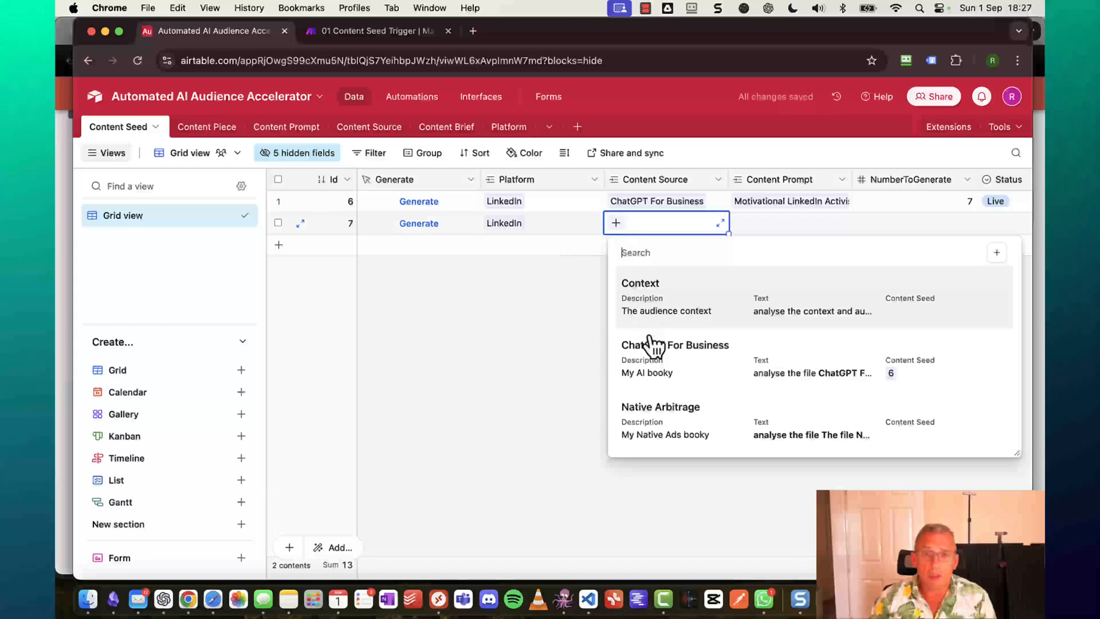
{"action": "left_click", "coordinate": [656, 423]}
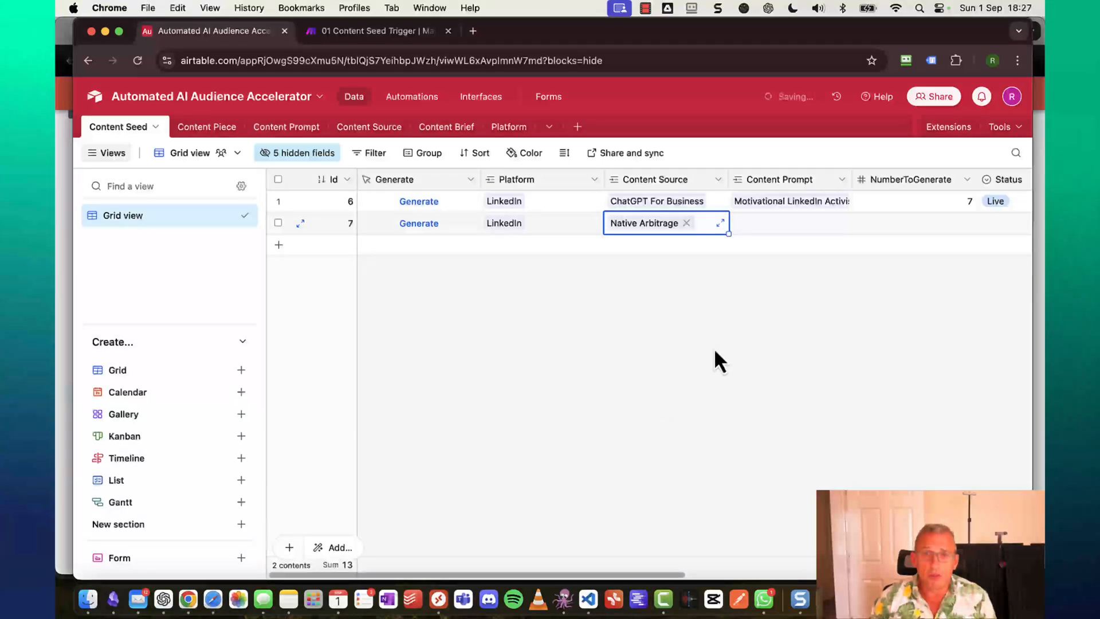
{"action": "left_click", "coordinate": [789, 228]}
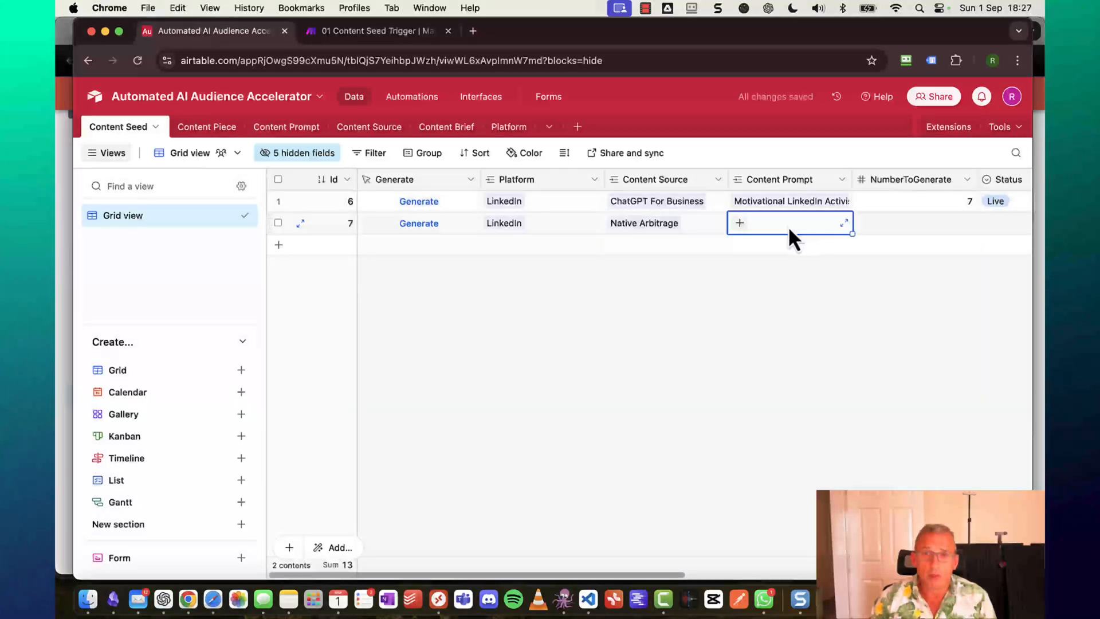
{"action": "left_click", "coordinate": [740, 223]}
{"action": "left_click", "coordinate": [709, 284]}
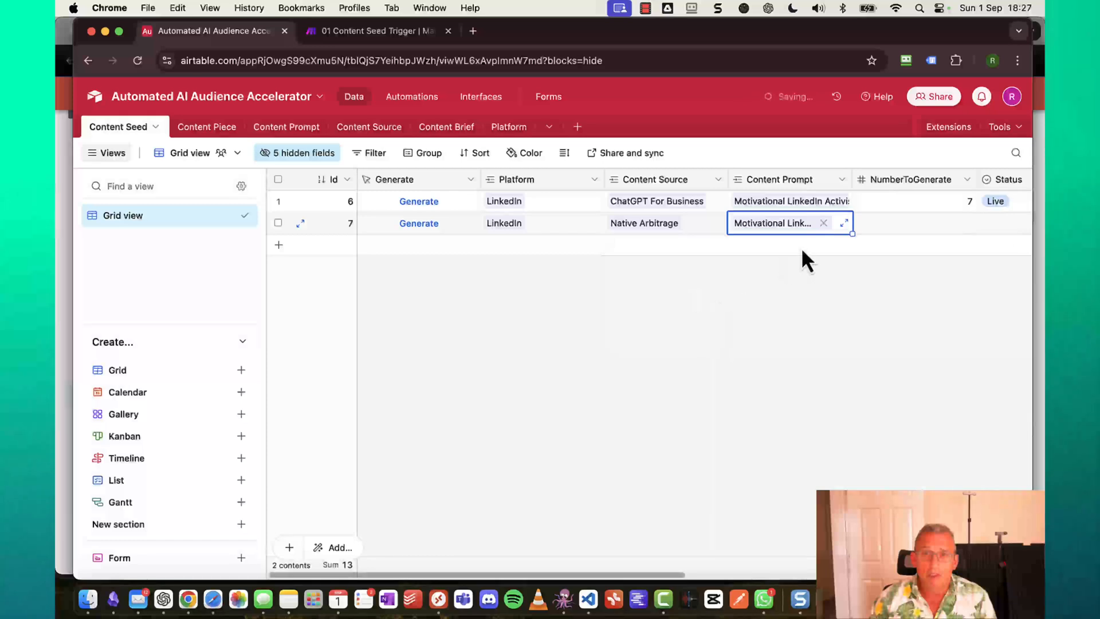
Set the new seed's NumberToGenerate to 5 and its Status to Live.
{"action": "left_click", "coordinate": [924, 222]}
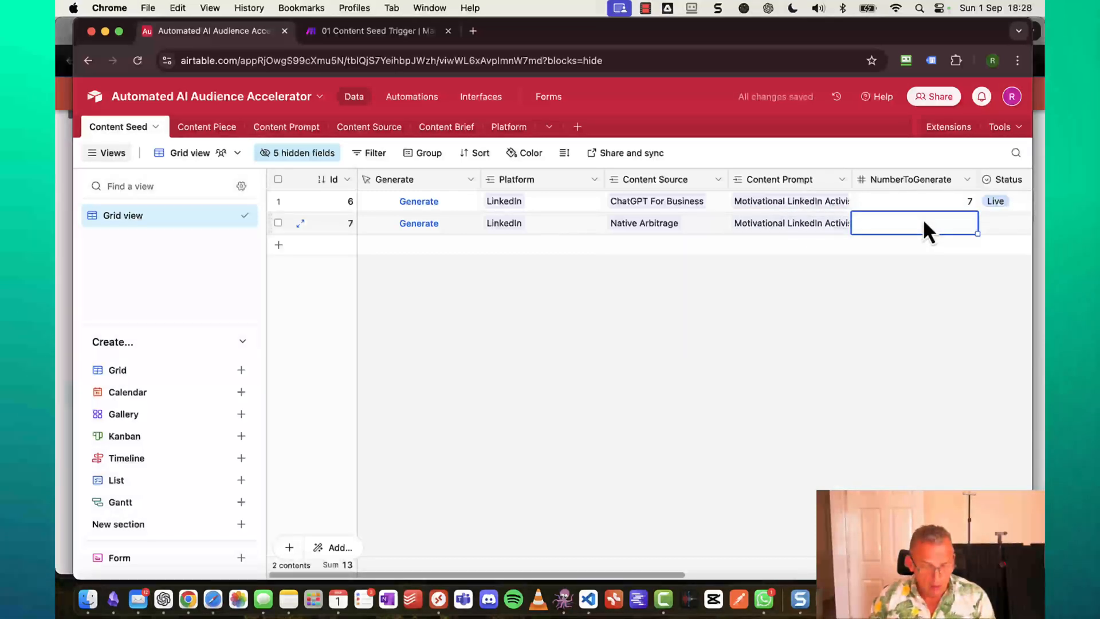
{"action": "type", "text": "5"}
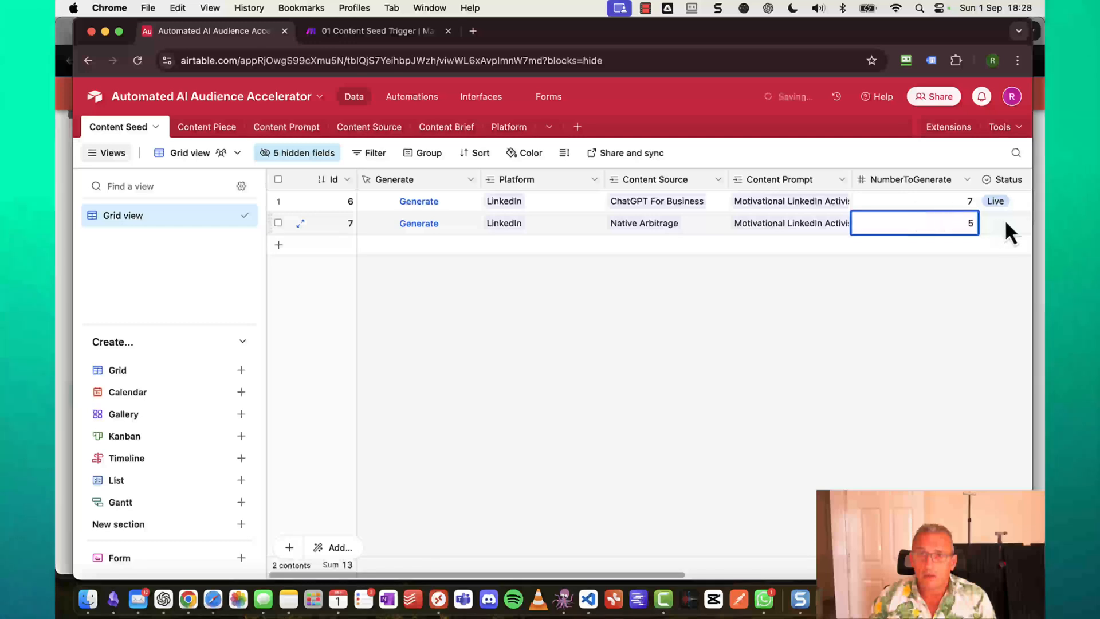
{"action": "left_click", "coordinate": [1009, 228]}
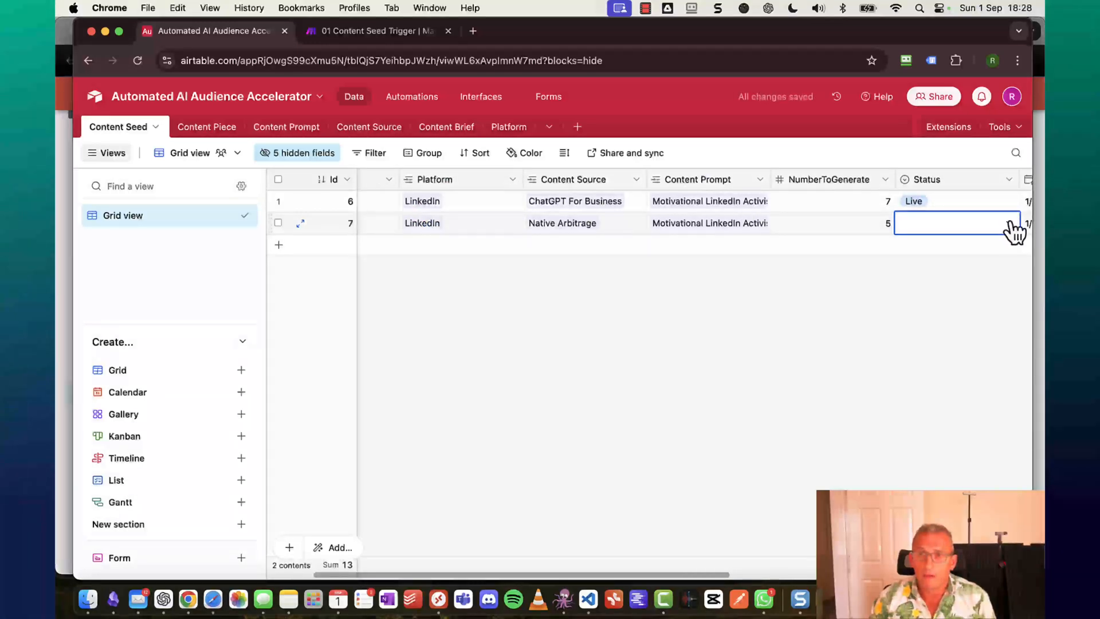
{"action": "left_click", "coordinate": [924, 294]}
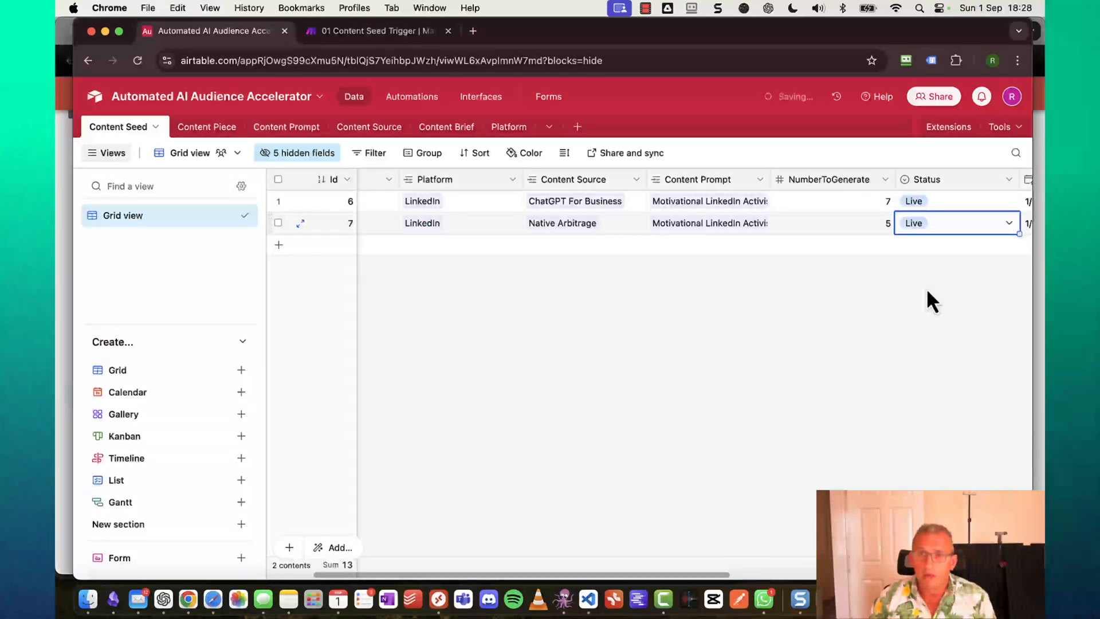
{"action": "scroll", "coordinate": [927, 288], "scroll_direction": "right", "scroll_amount": 10}
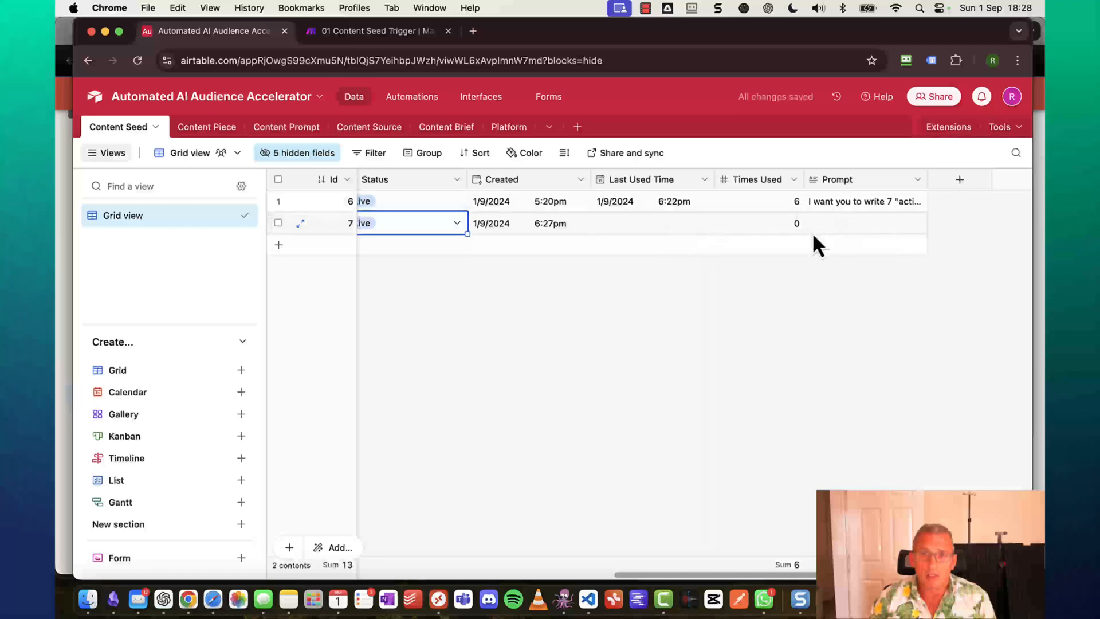
{"action": "scroll", "coordinate": [768, 280], "scroll_direction": "left", "scroll_amount": 10}
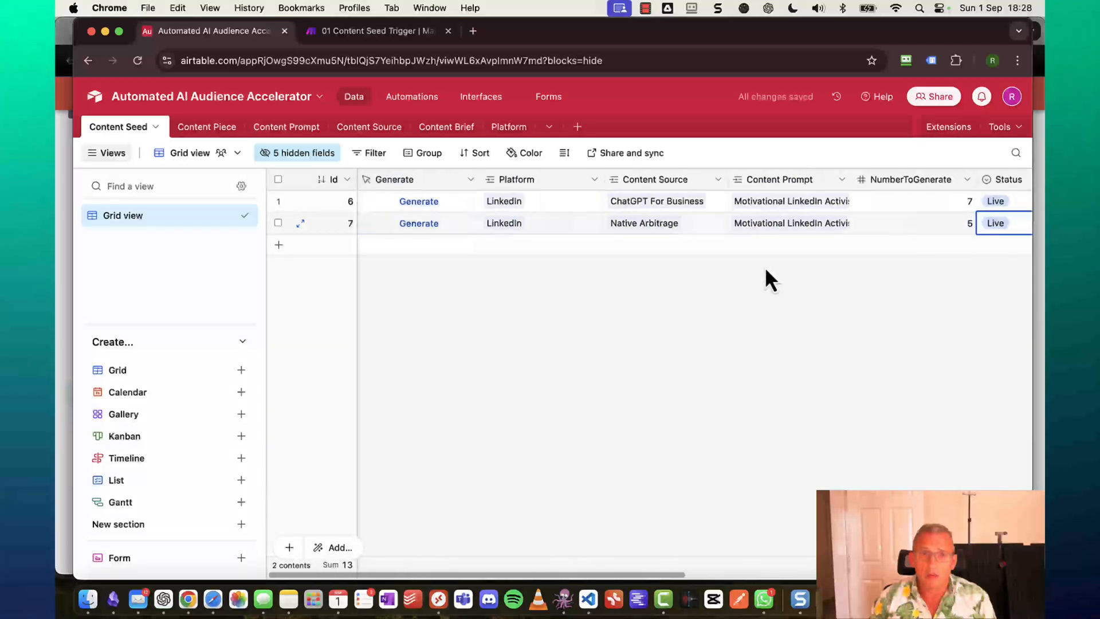
{"action": "left_click", "coordinate": [434, 268]}
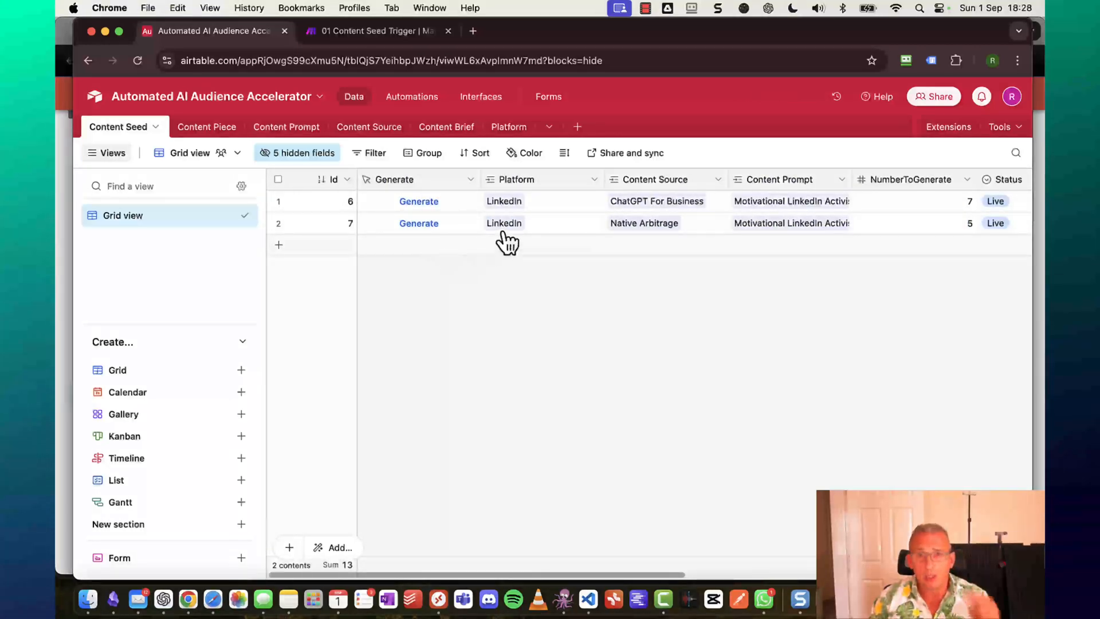
Run the Content Seed Trigger scenario once, then hit Generate on the Native Arbitrage seed in Airtable.
{"action": "left_click", "coordinate": [366, 32]}
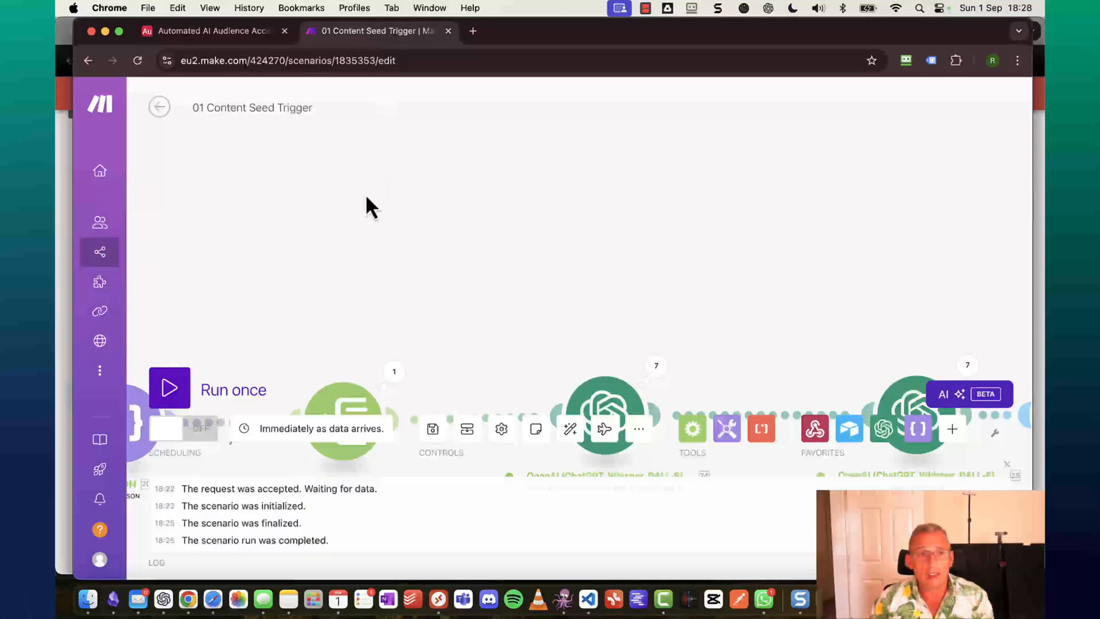
{"action": "left_click", "coordinate": [184, 387]}
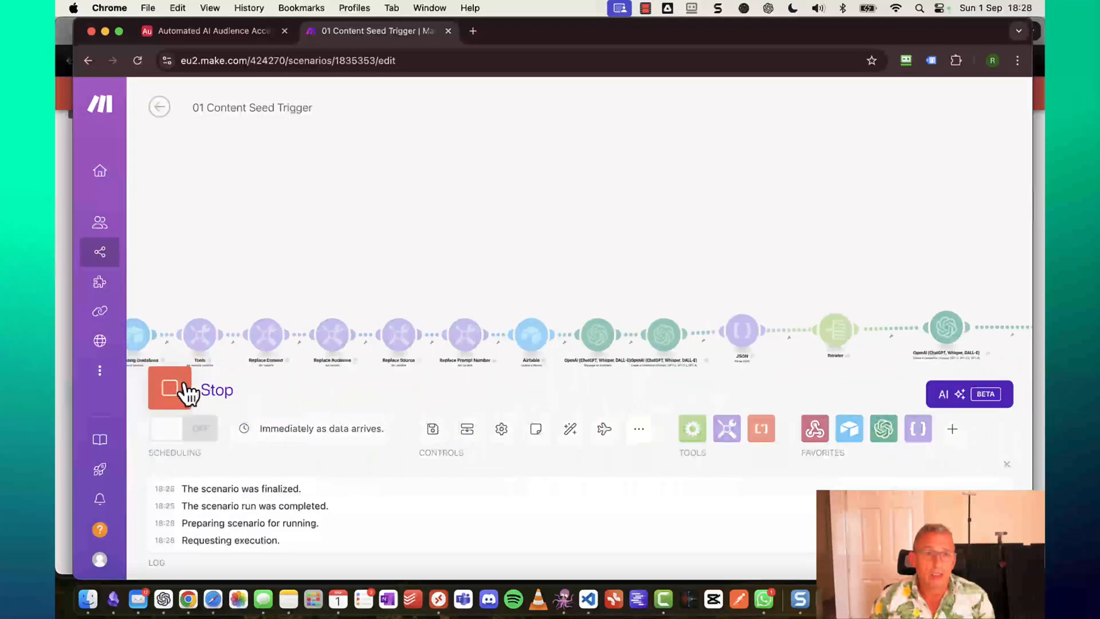
{"action": "left_click", "coordinate": [207, 34]}
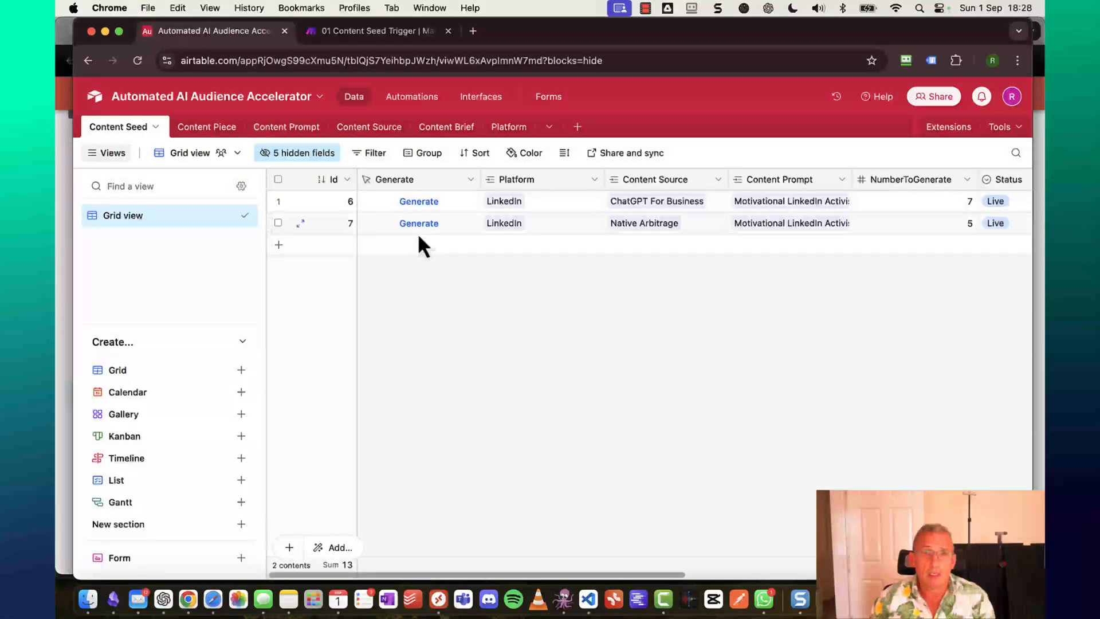
{"action": "left_click", "coordinate": [434, 223]}
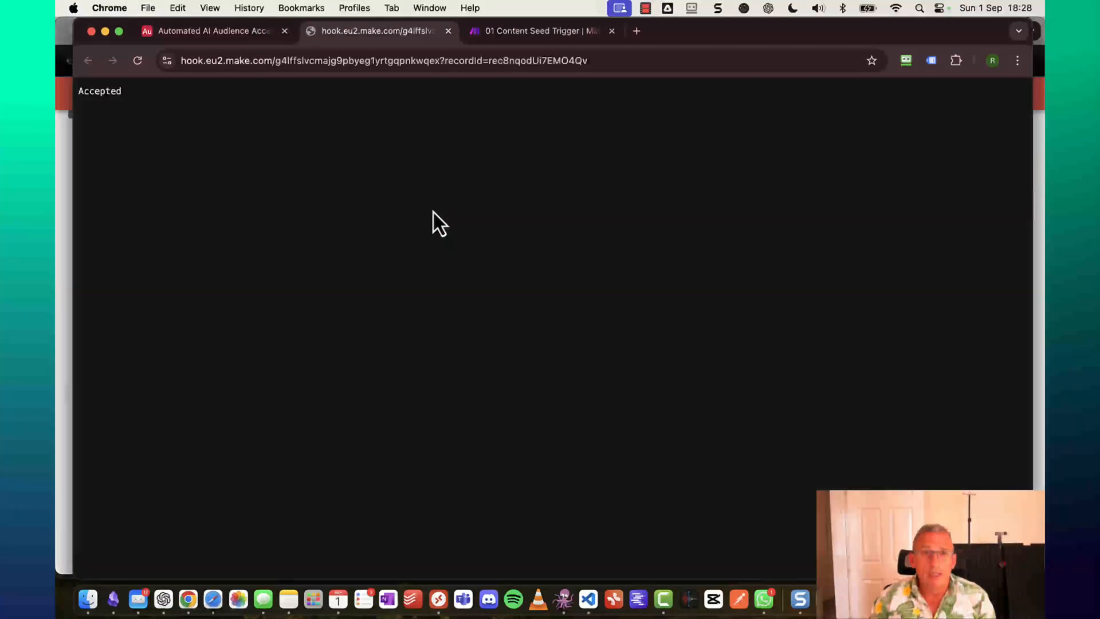
{"action": "left_click", "coordinate": [449, 31]}
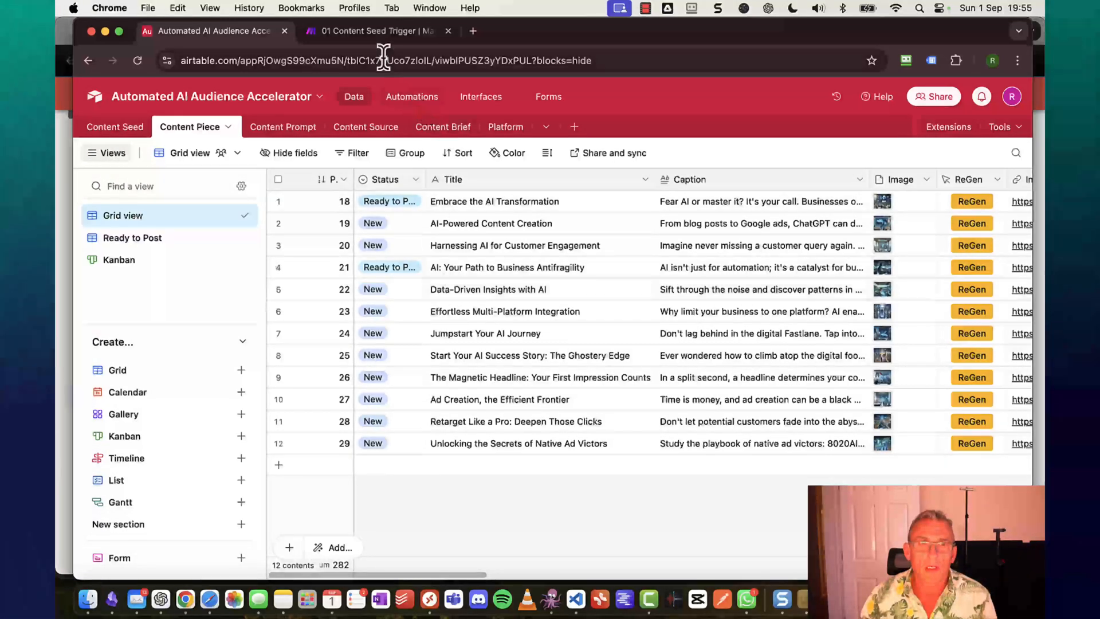
{"action": "left_click", "coordinate": [377, 38]}
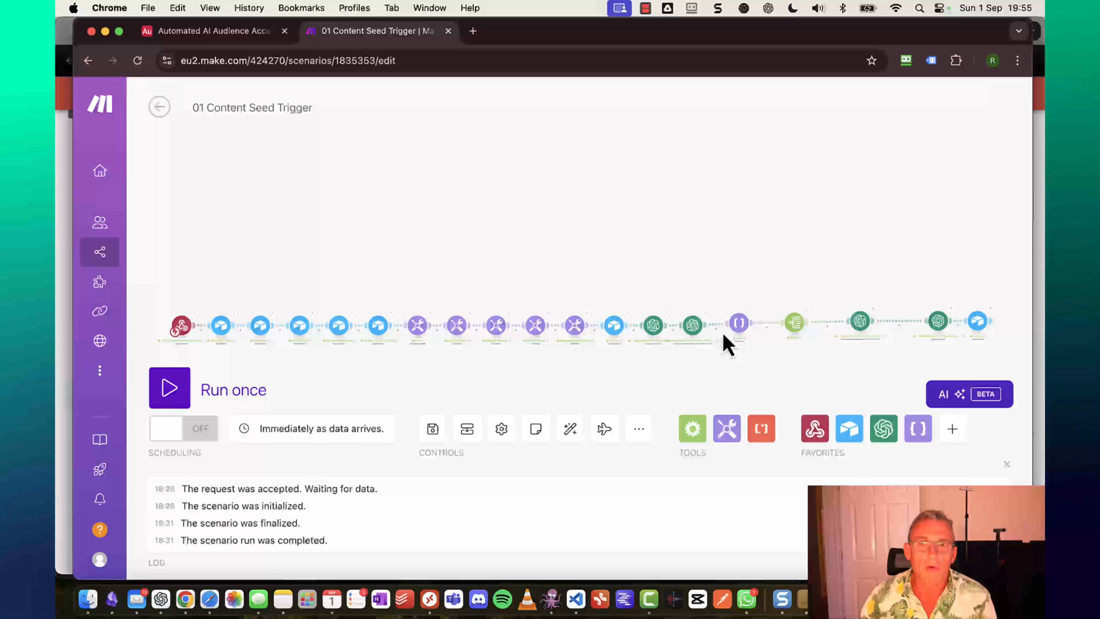
{"action": "scroll", "coordinate": [723, 334], "scroll_direction": "up", "scroll_amount": 5}
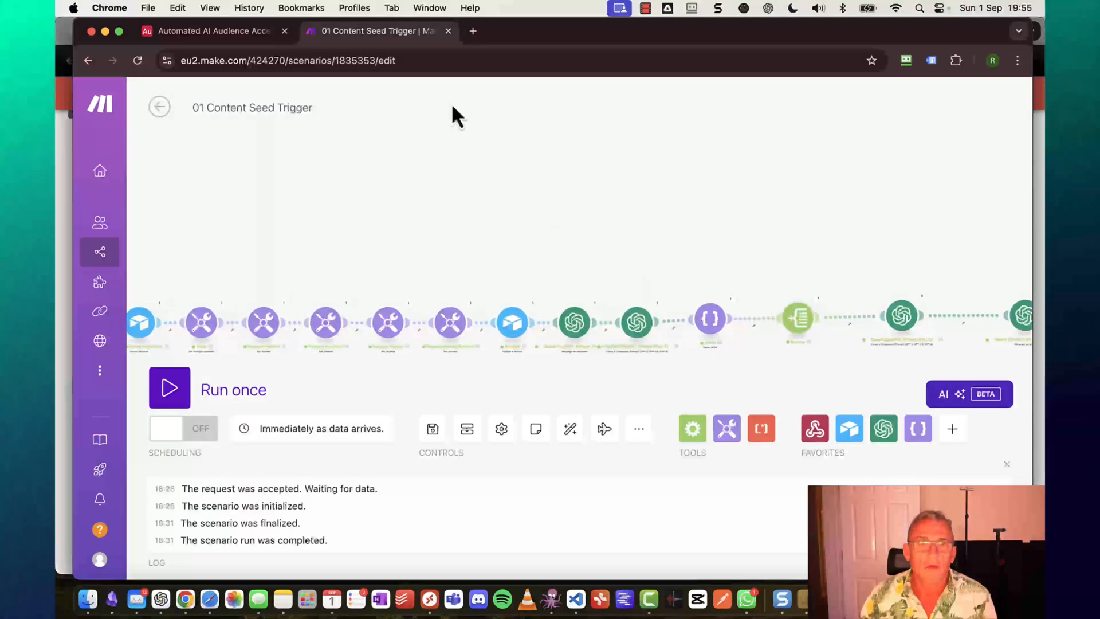
{"action": "left_click", "coordinate": [215, 30]}
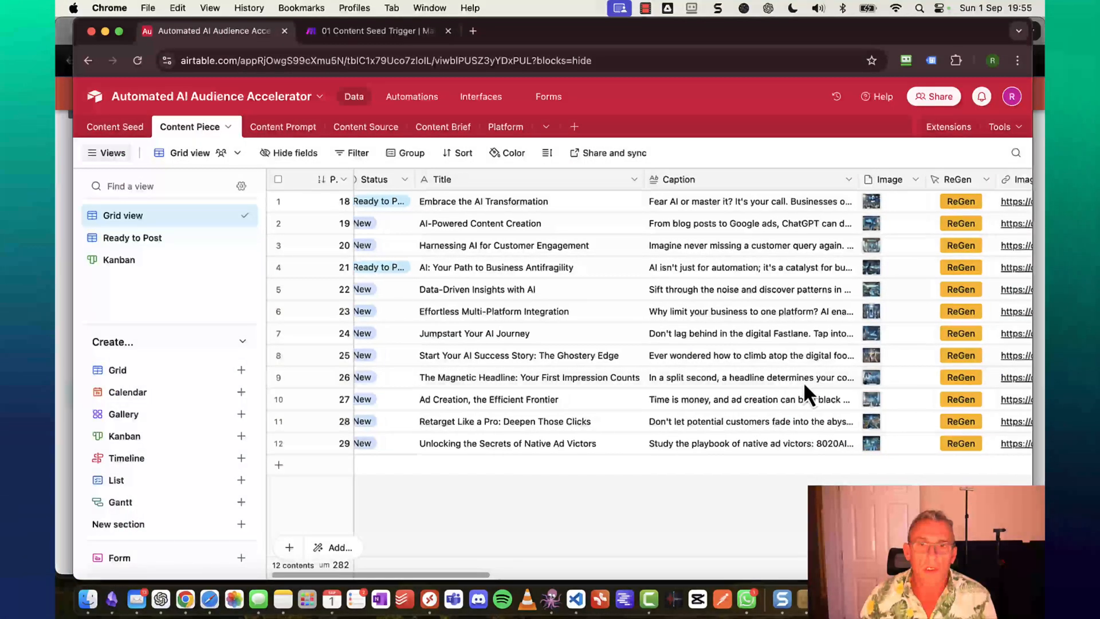
{"action": "scroll", "coordinate": [803, 381], "scroll_direction": "right", "scroll_amount": 5}
{"action": "scroll", "coordinate": [804, 386], "scroll_direction": "right", "scroll_amount": 10}
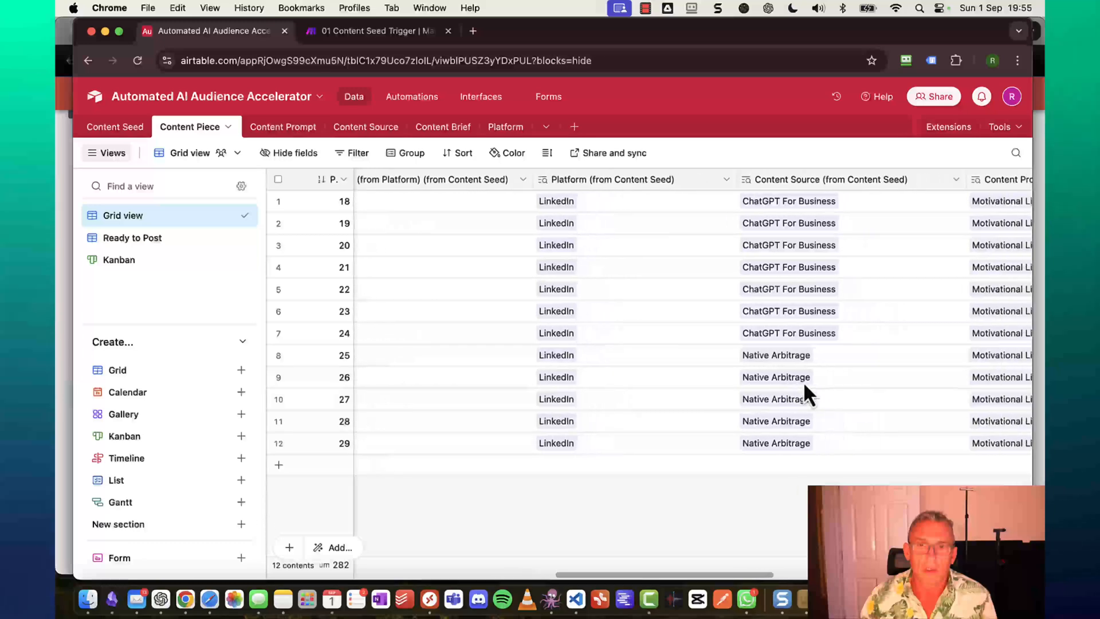
{"action": "scroll", "coordinate": [804, 382], "scroll_direction": "right", "scroll_amount": 2}
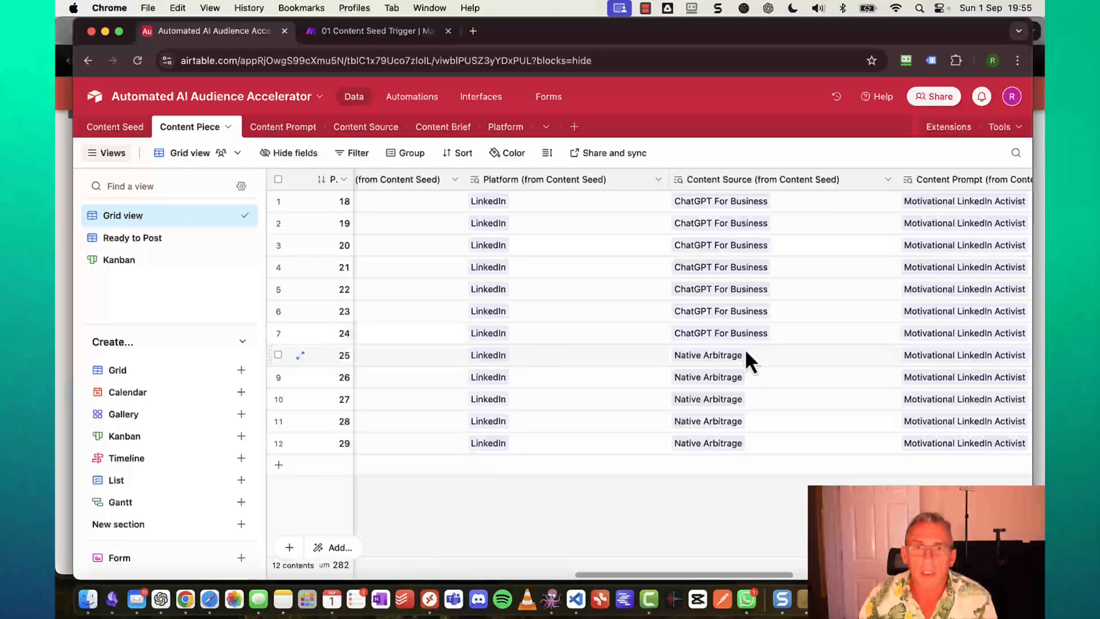
{"action": "scroll", "coordinate": [650, 458], "scroll_direction": "left", "scroll_amount": 10}
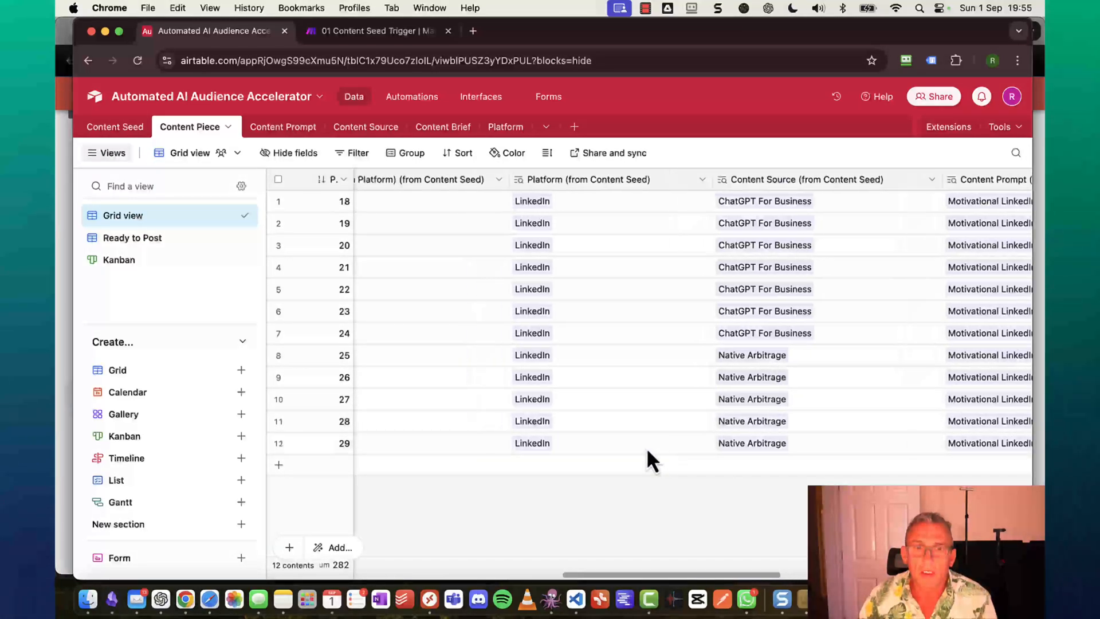
{"action": "scroll", "coordinate": [647, 447], "scroll_direction": "left", "scroll_amount": 3}
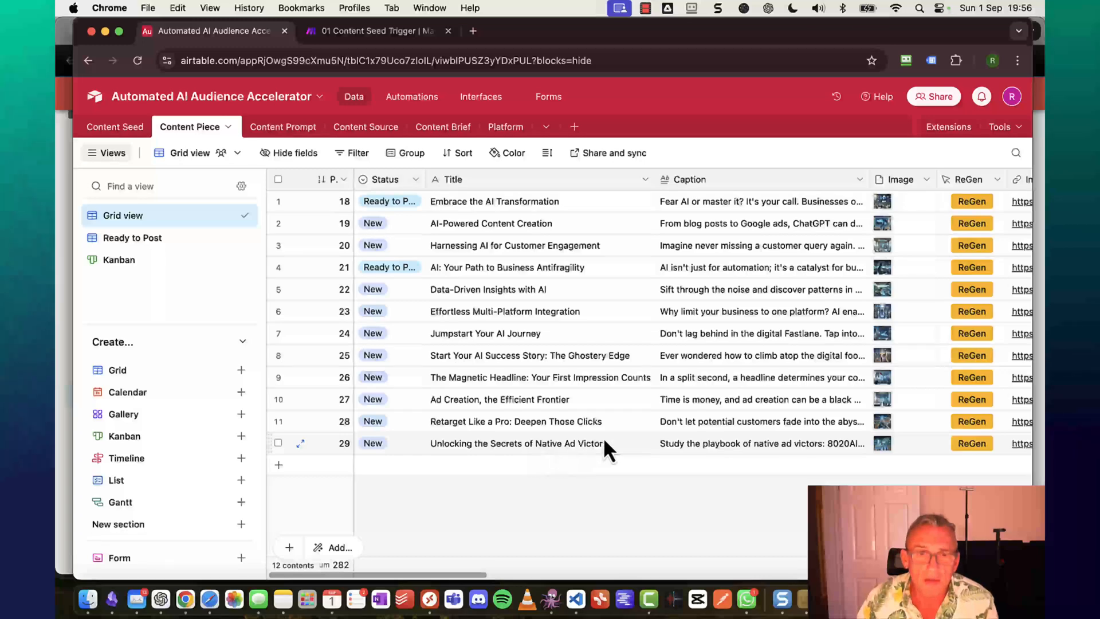
Read the expanded captions of rows 12 and 11, Unlocking the Secrets and Retarget Like a Pro.
{"action": "left_click", "coordinate": [736, 445]}
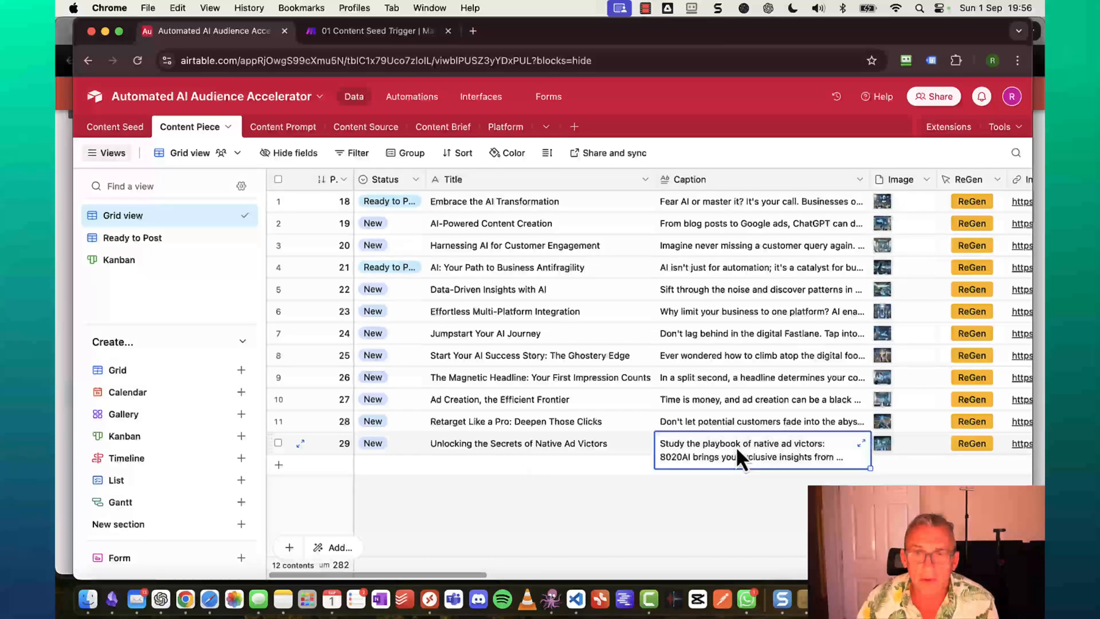
{"action": "left_click", "coordinate": [862, 444]}
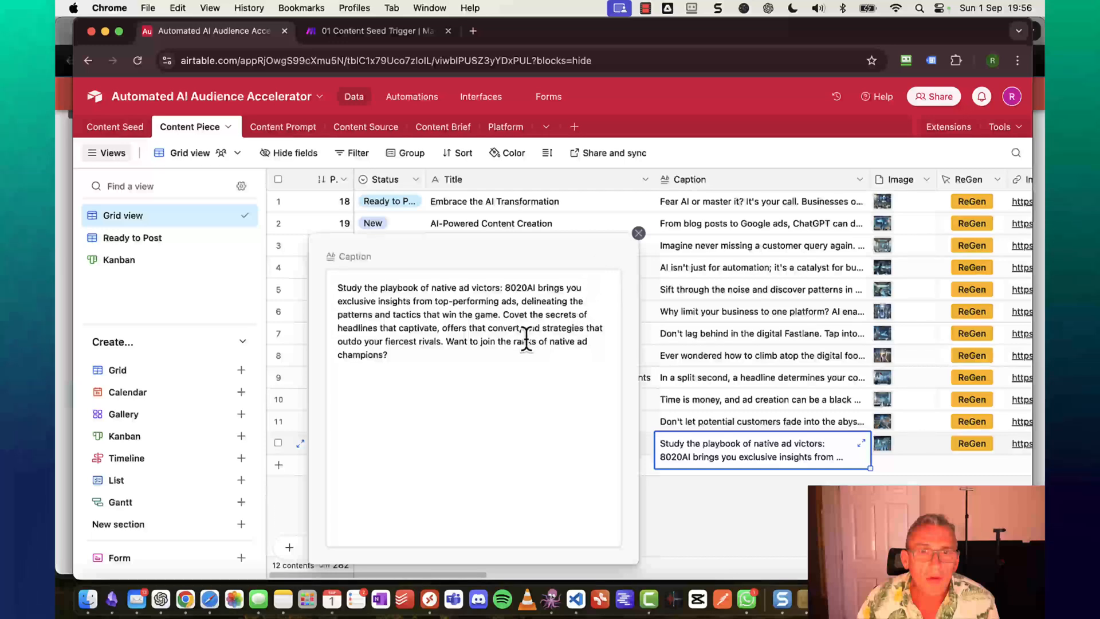
{"action": "left_click_drag", "start_coordinate": [515, 342], "coordinate": [640, 343]}
{"action": "left_click", "coordinate": [639, 233]}
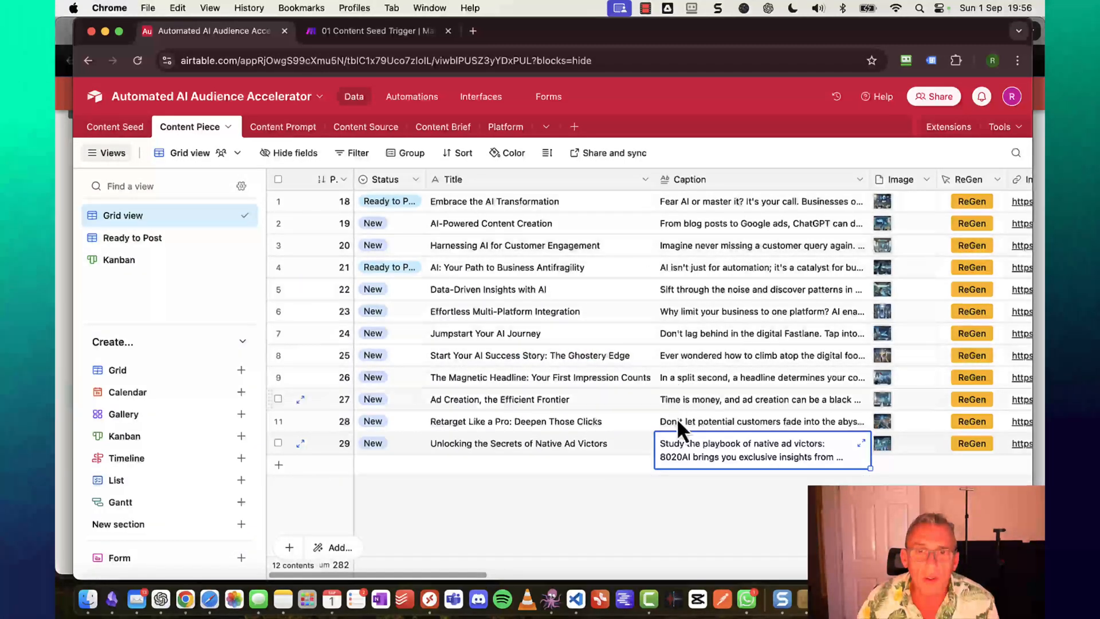
{"action": "left_click", "coordinate": [731, 423]}
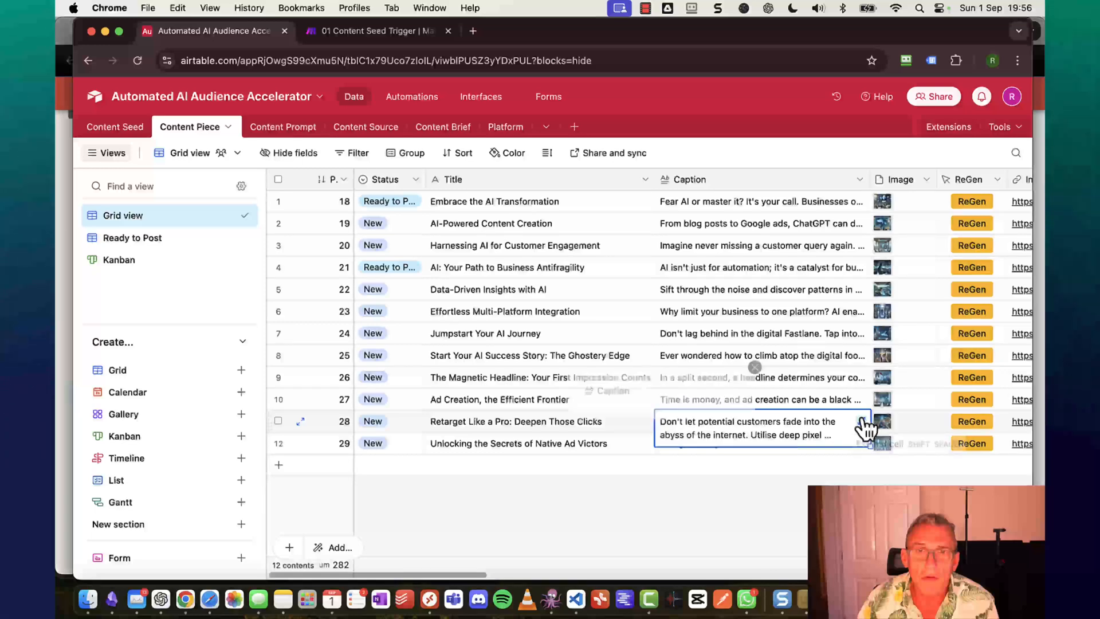
{"action": "left_click", "coordinate": [861, 421]}
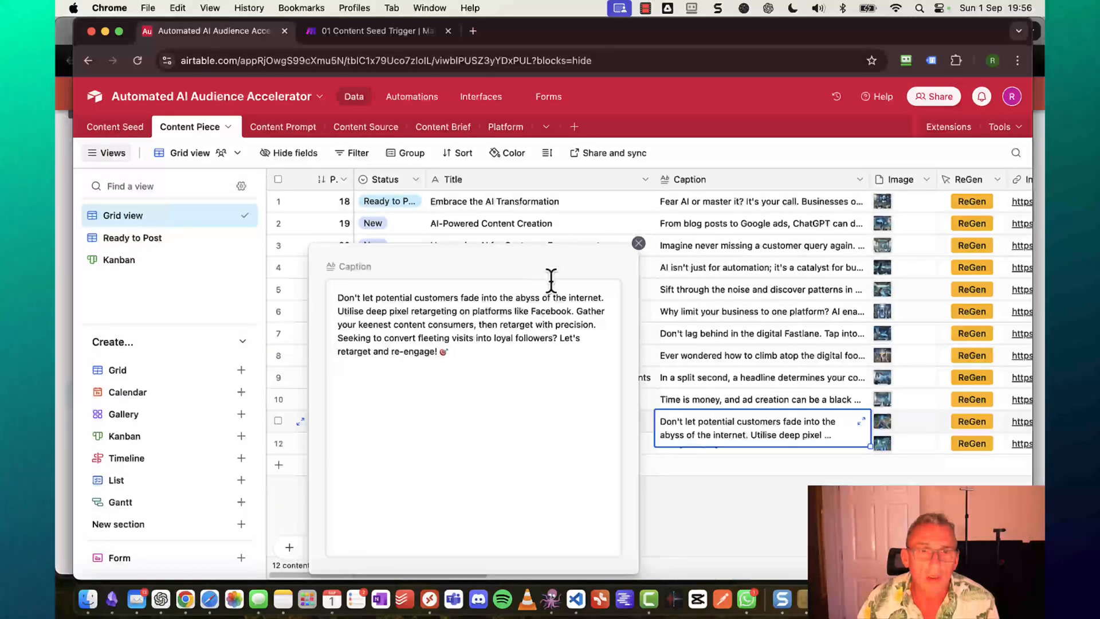
{"action": "left_click", "coordinate": [638, 244]}
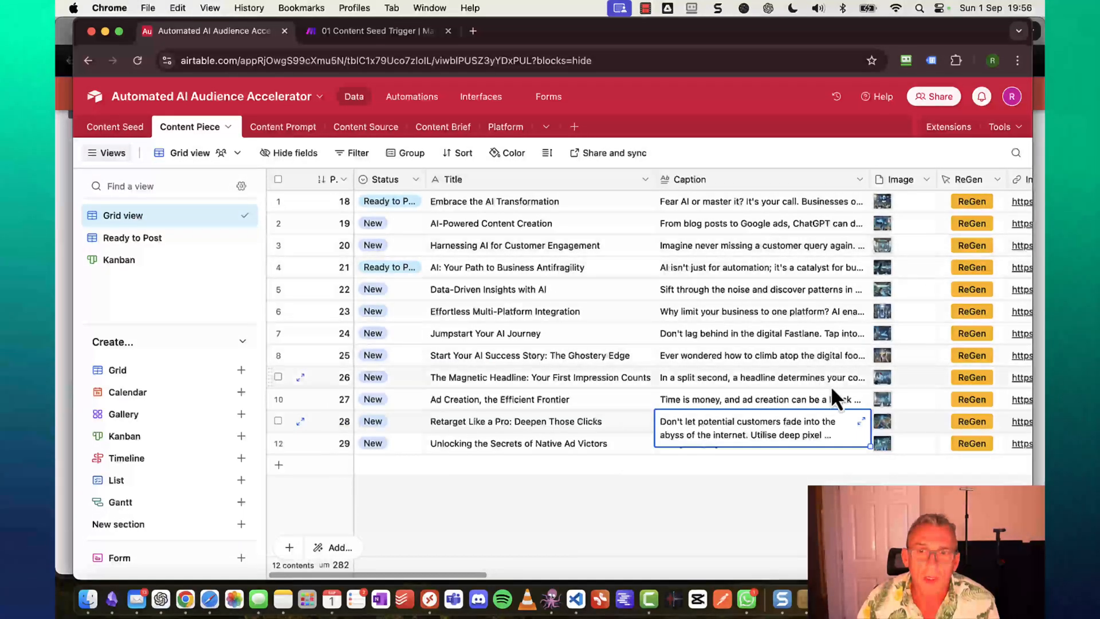
Read the Ad Creation caption in row 10, then expand The Magnetic Headline caption in row 9.
{"action": "left_click", "coordinate": [842, 400]}
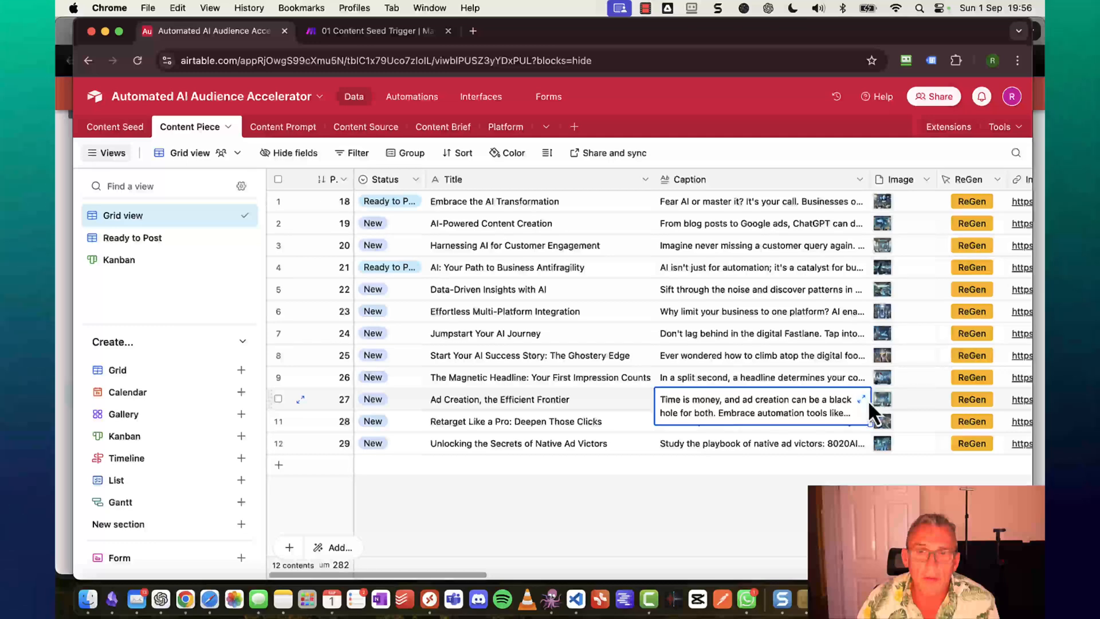
{"action": "left_click", "coordinate": [862, 399]}
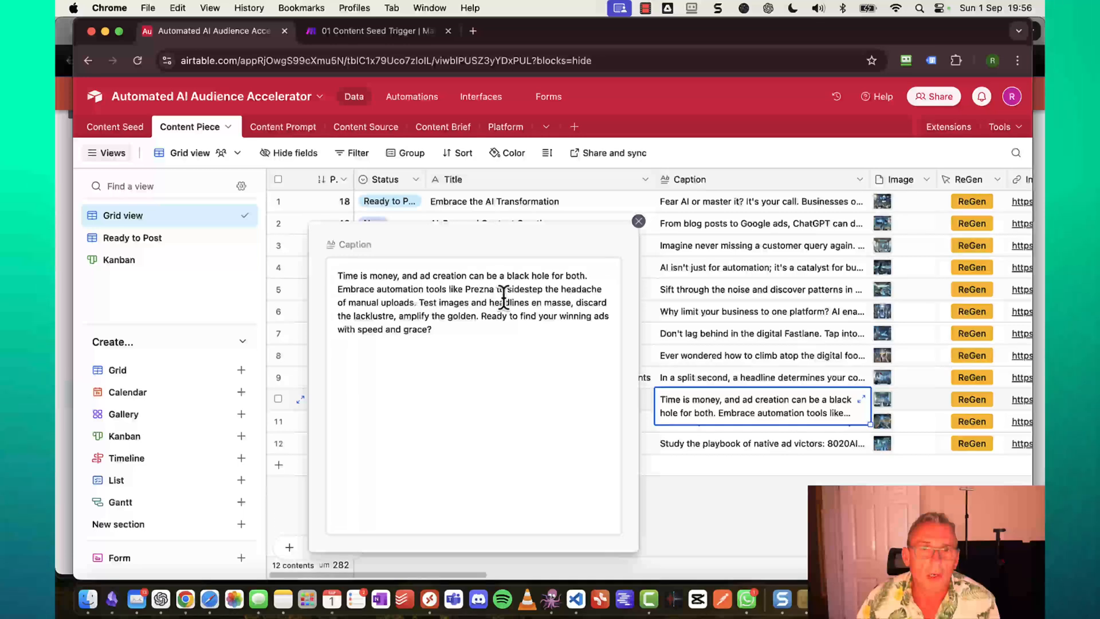
{"action": "double_click", "coordinate": [479, 289]}
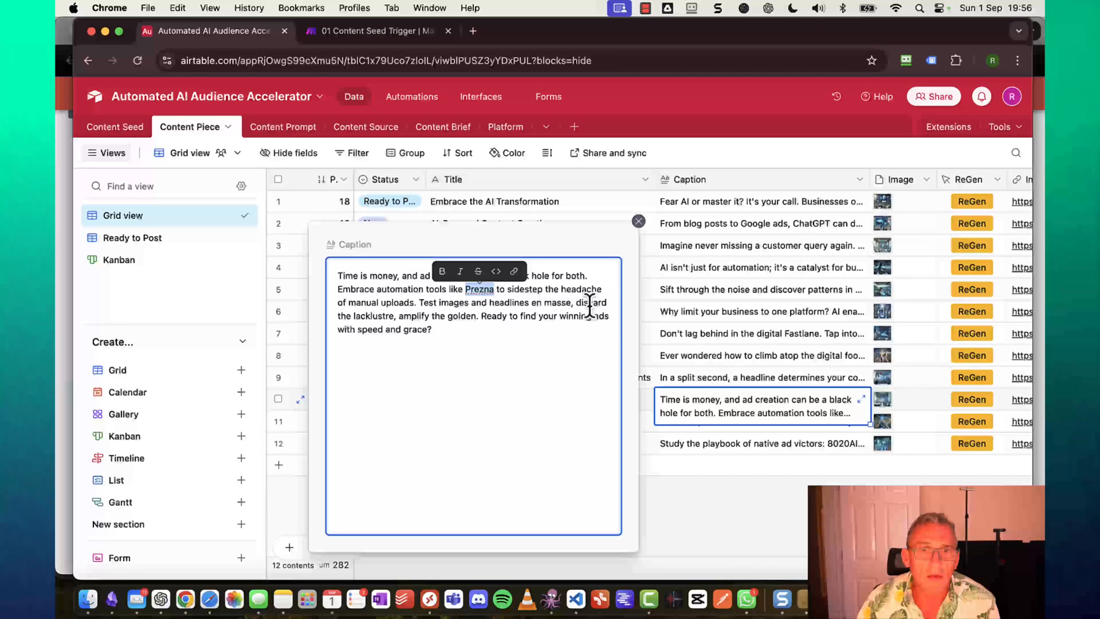
{"action": "left_click", "coordinate": [638, 223]}
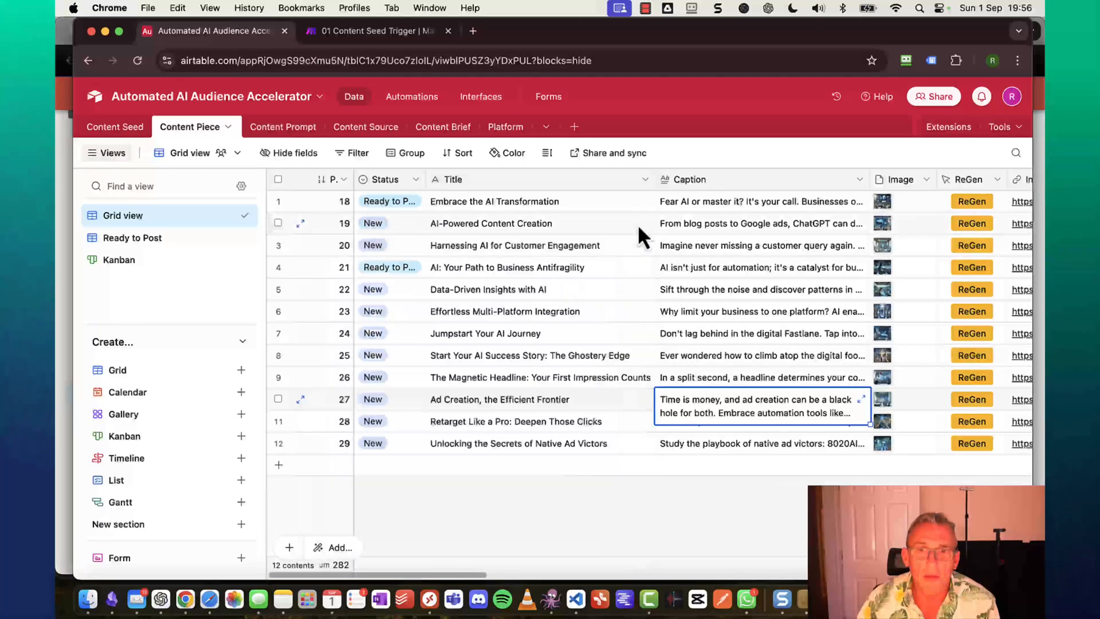
{"action": "left_click", "coordinate": [751, 379]}
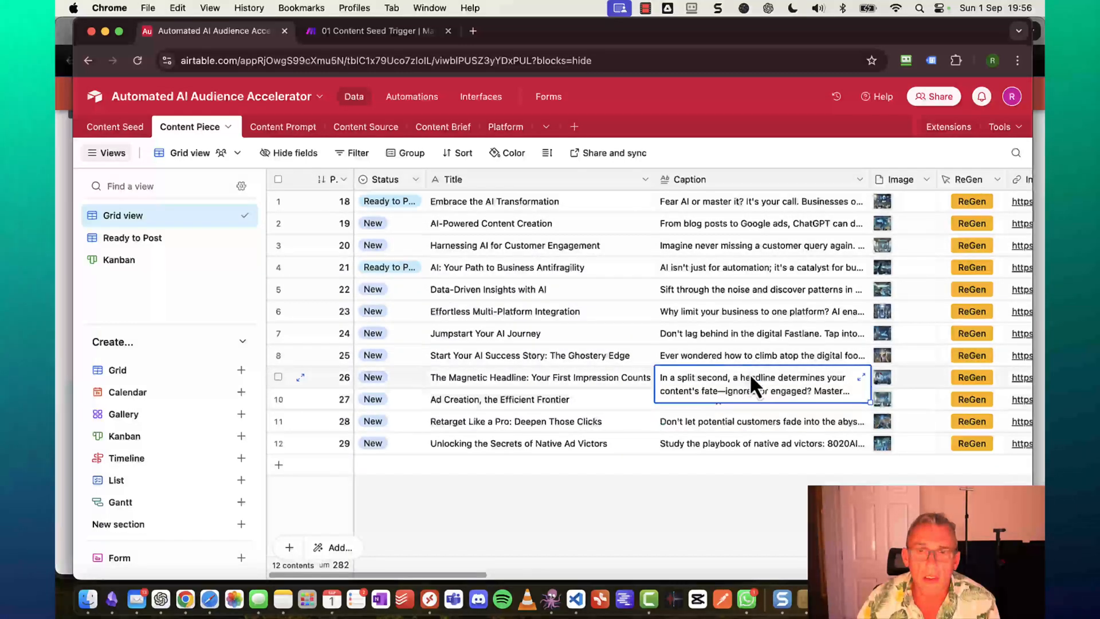
{"action": "left_click", "coordinate": [862, 377]}
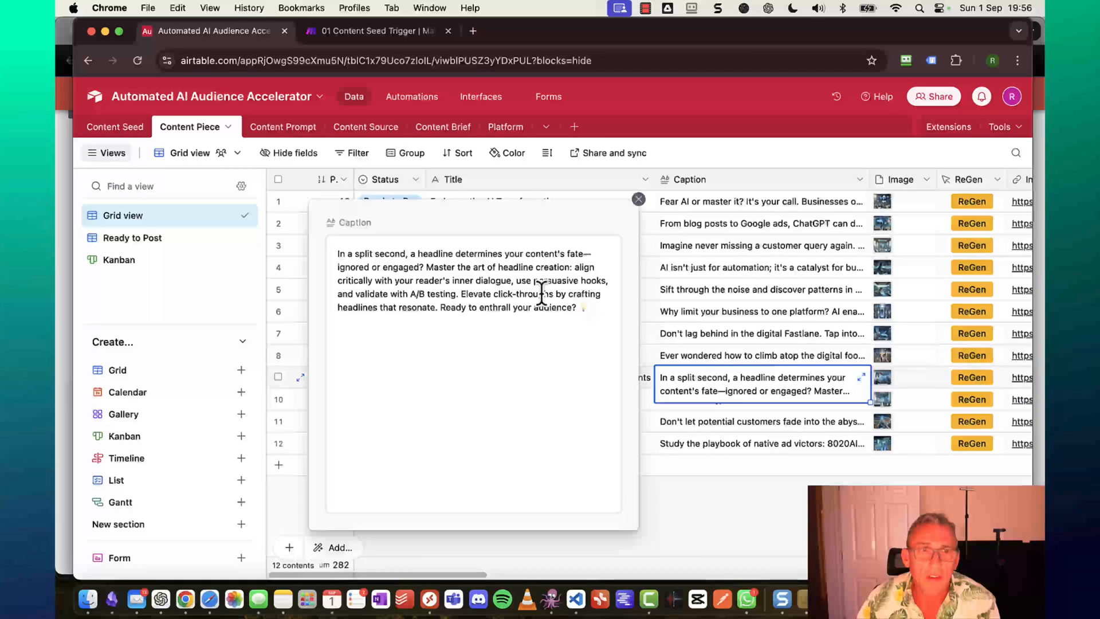